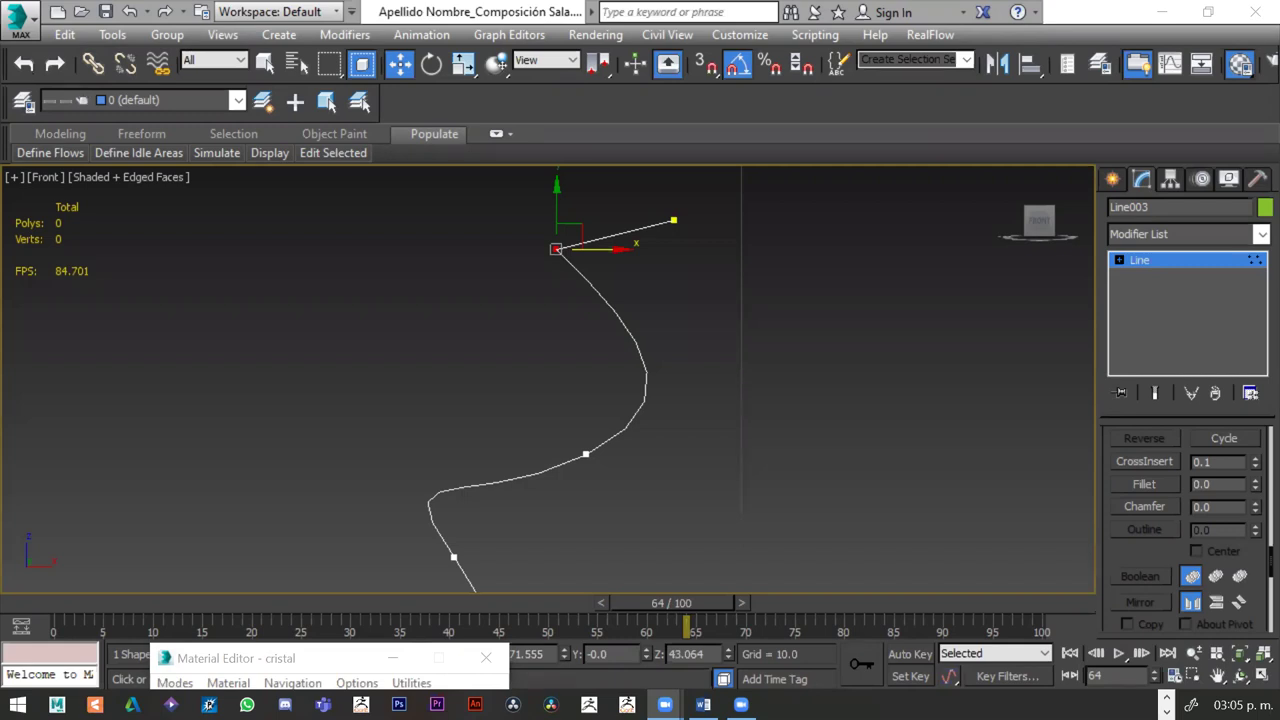
# - Convert the upper-bend vertex to Bezier and lengthen its tangent handles to widen the bend
pyautogui.rightClick(546, 250)
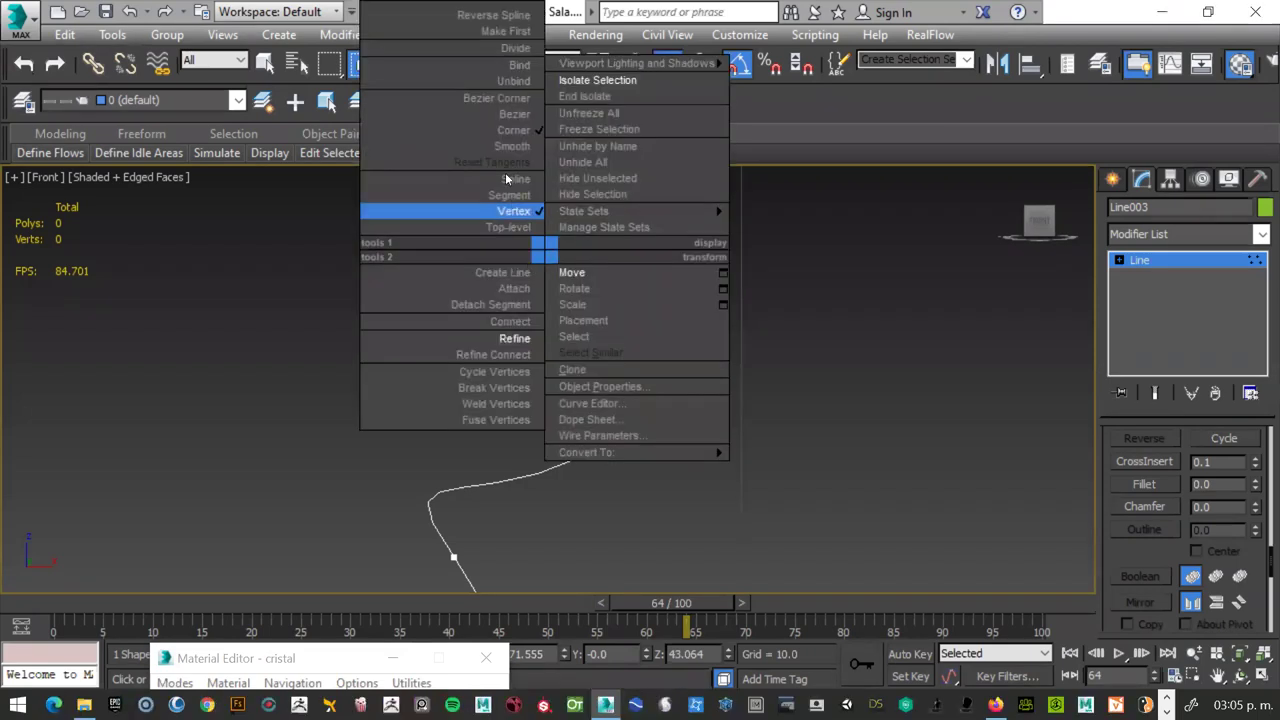
pyautogui.click(514, 114)
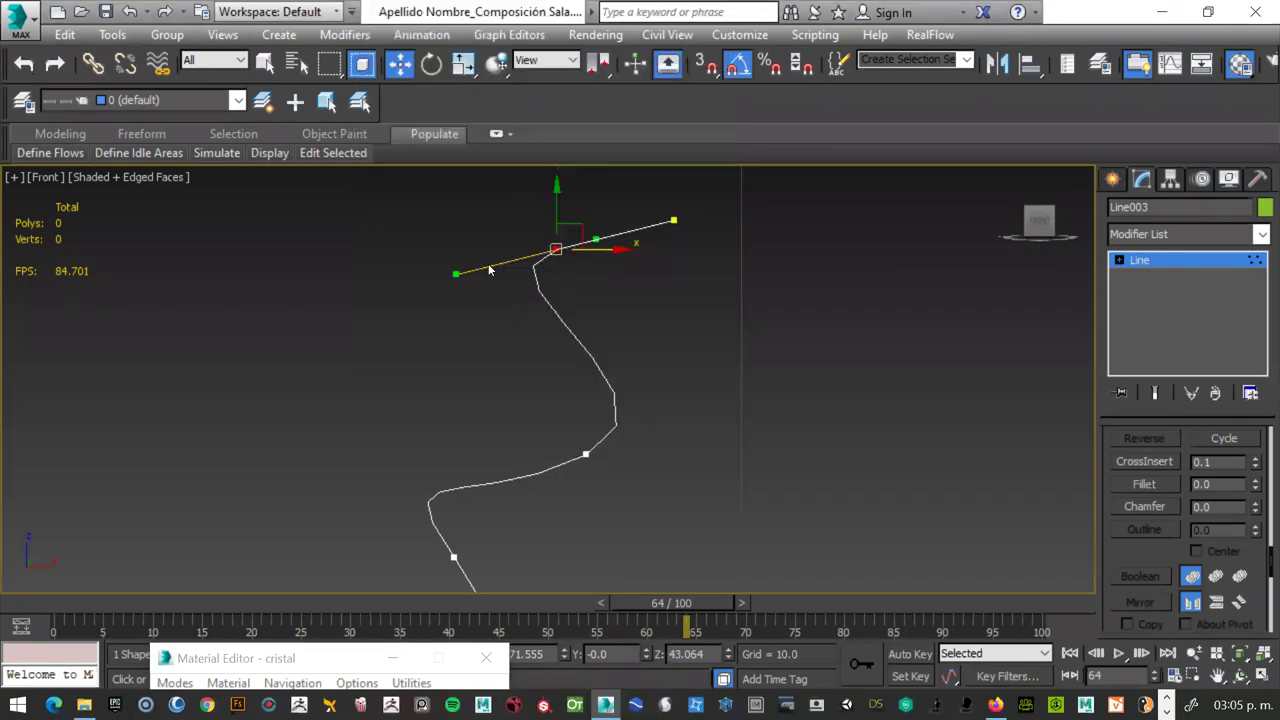
pyautogui.moveTo(456, 273)
pyautogui.mouseDown()
pyautogui.moveTo(474, 323)
pyautogui.moveTo(556, 342)
pyautogui.mouseUp()
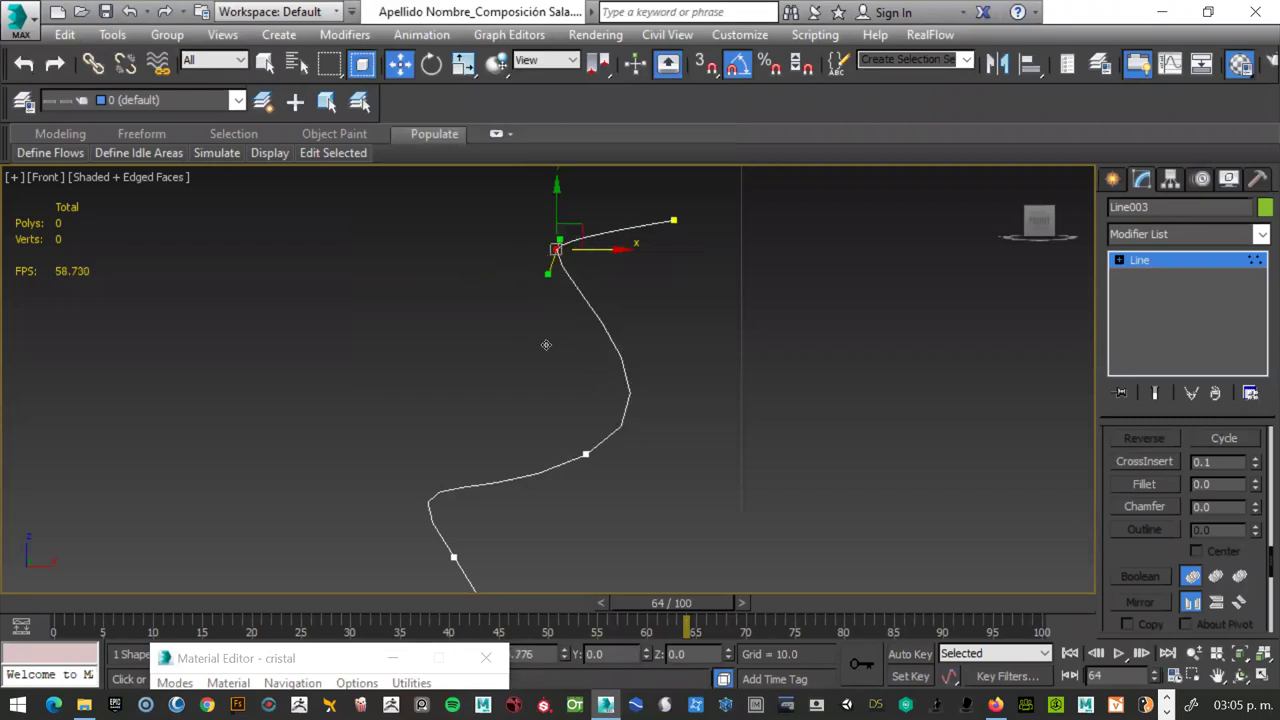
pyautogui.rightClick(562, 250)
pyautogui.click(580, 287)
pyautogui.moveTo(581, 237); pyautogui.dragTo(601, 120)
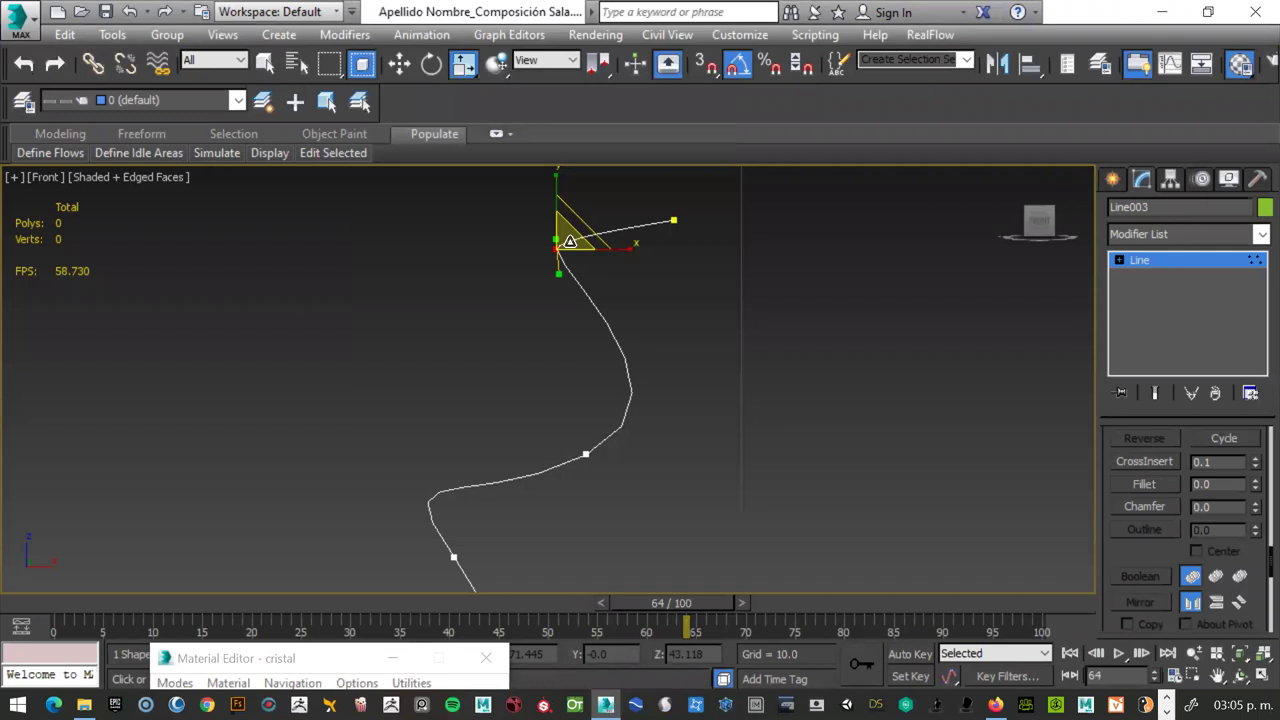
pyautogui.moveTo(692, 20); pyautogui.dragTo(814, 532)
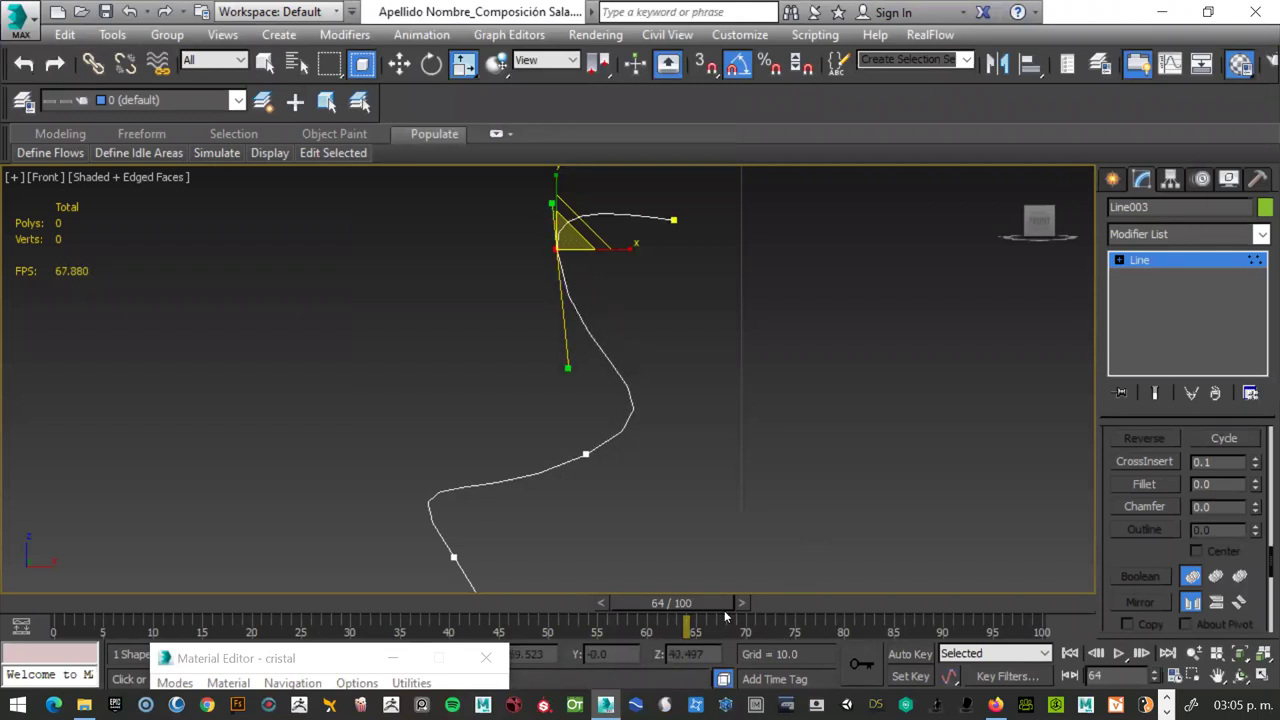
# - Reset the vertex's tangents and nudge the vertex down to smooth the upper bend
pyautogui.rightClick(612, 327)
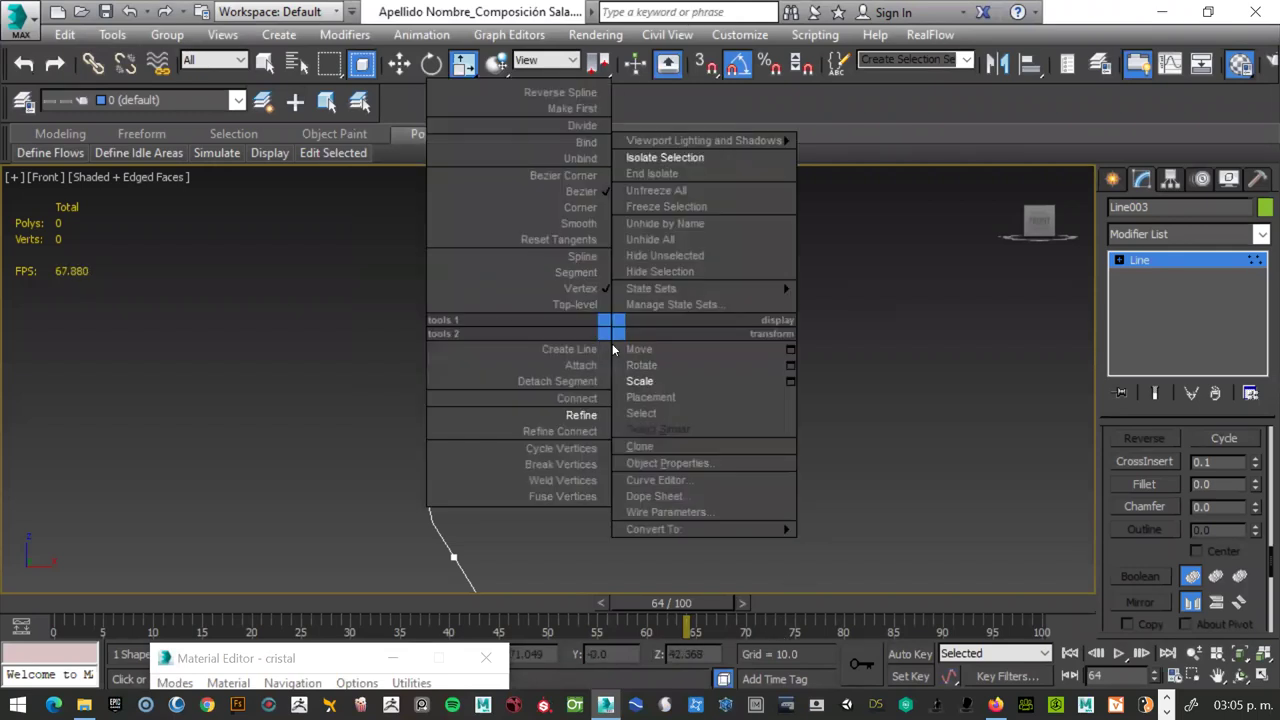
pyautogui.click(583, 239)
pyautogui.rightClick(578, 254)
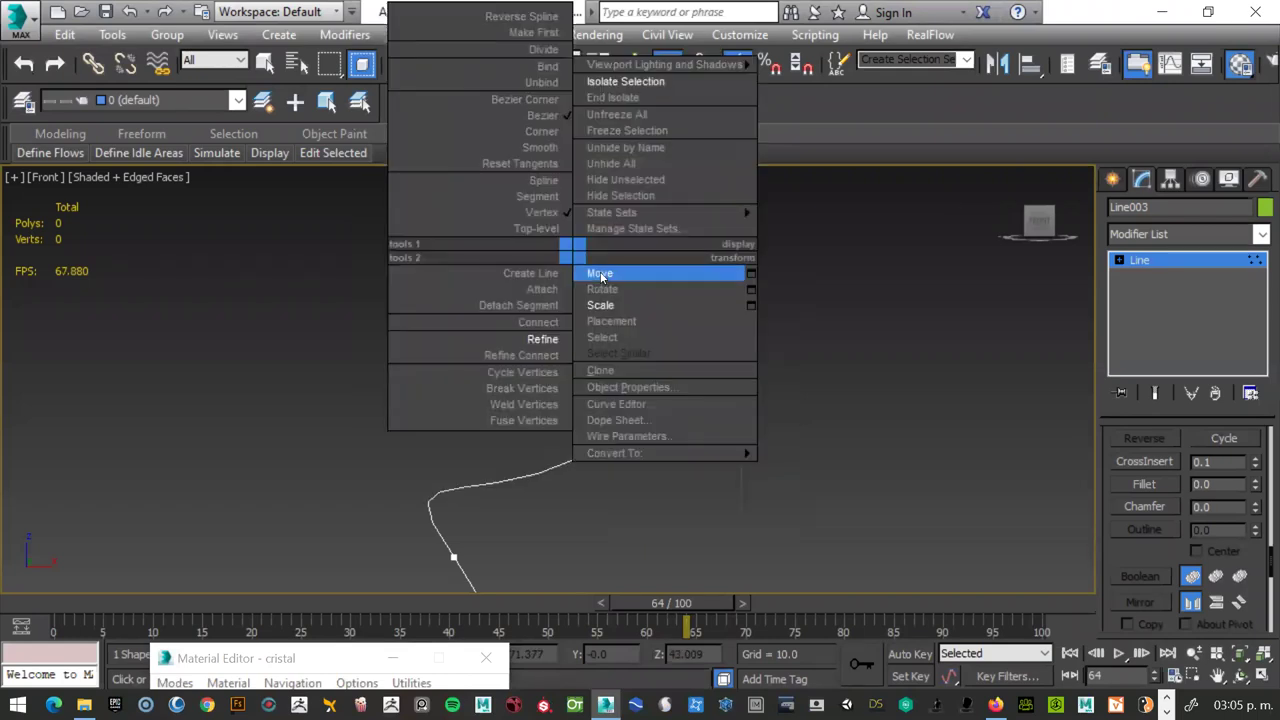
pyautogui.click(600, 272)
pyautogui.moveTo(563, 240); pyautogui.dragTo(538, 211)
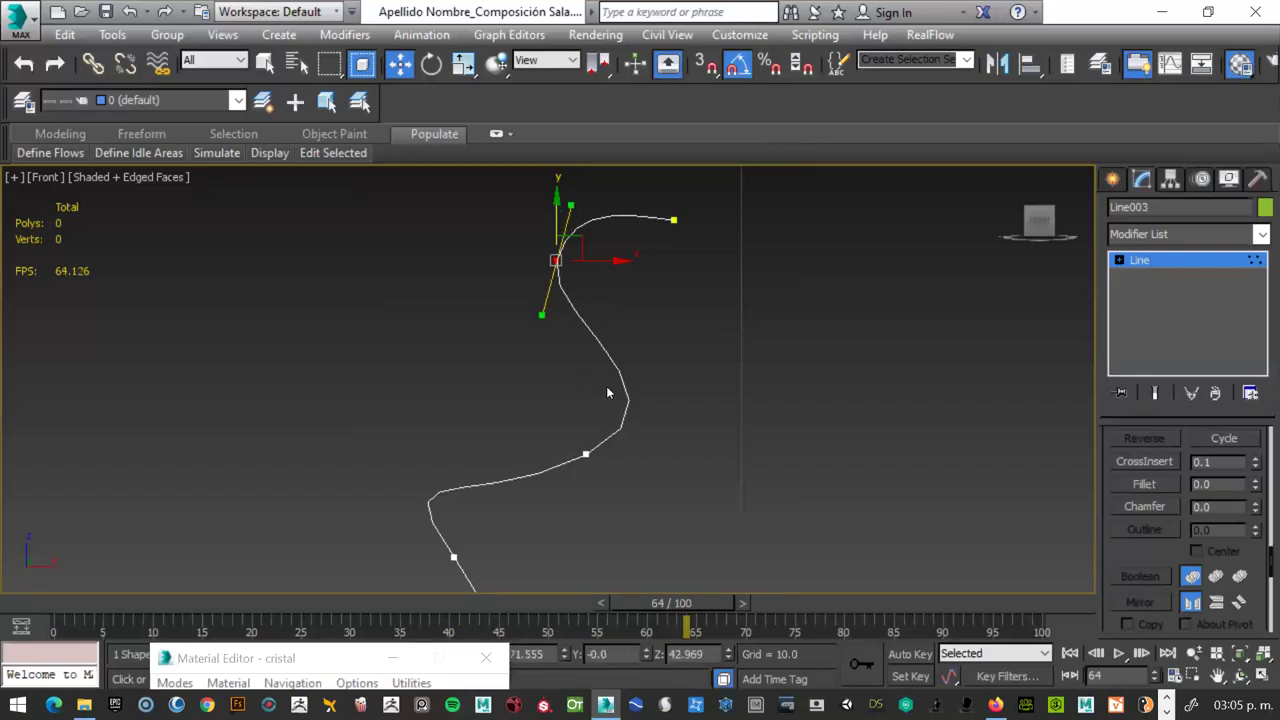
pyautogui.click(576, 314)
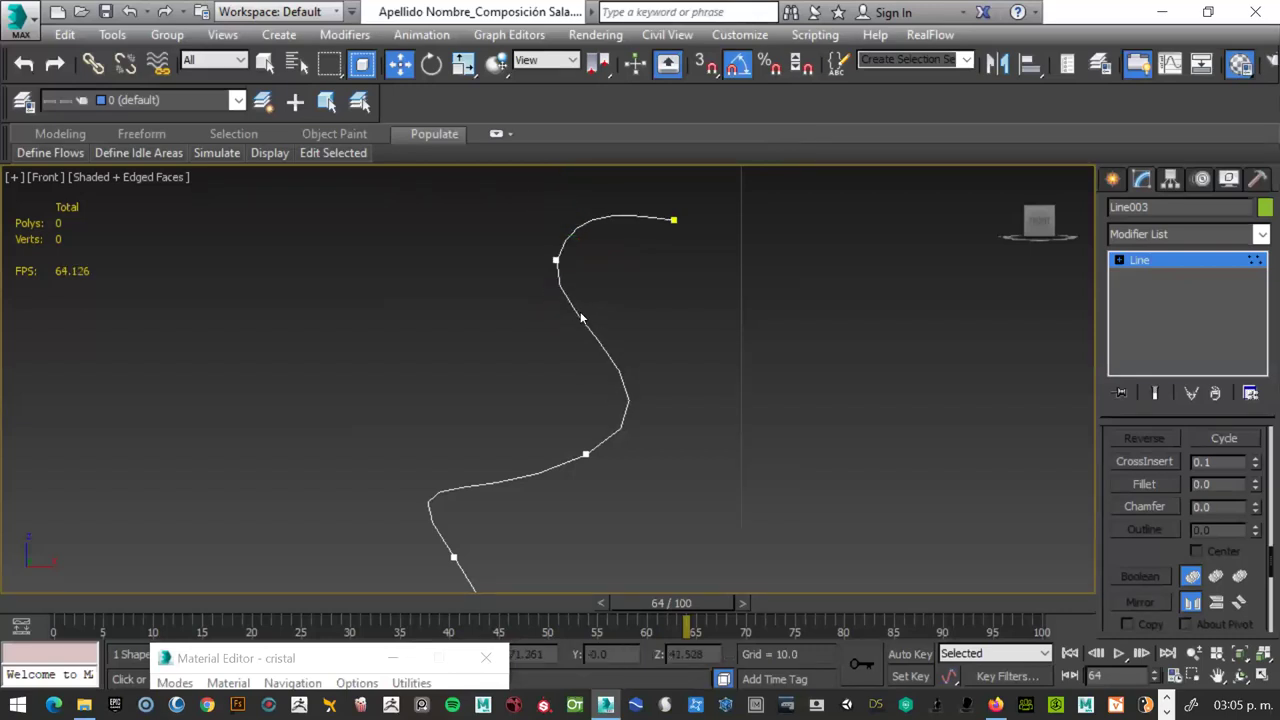
pyautogui.rightClick(581, 349)
pyautogui.click(545, 399)
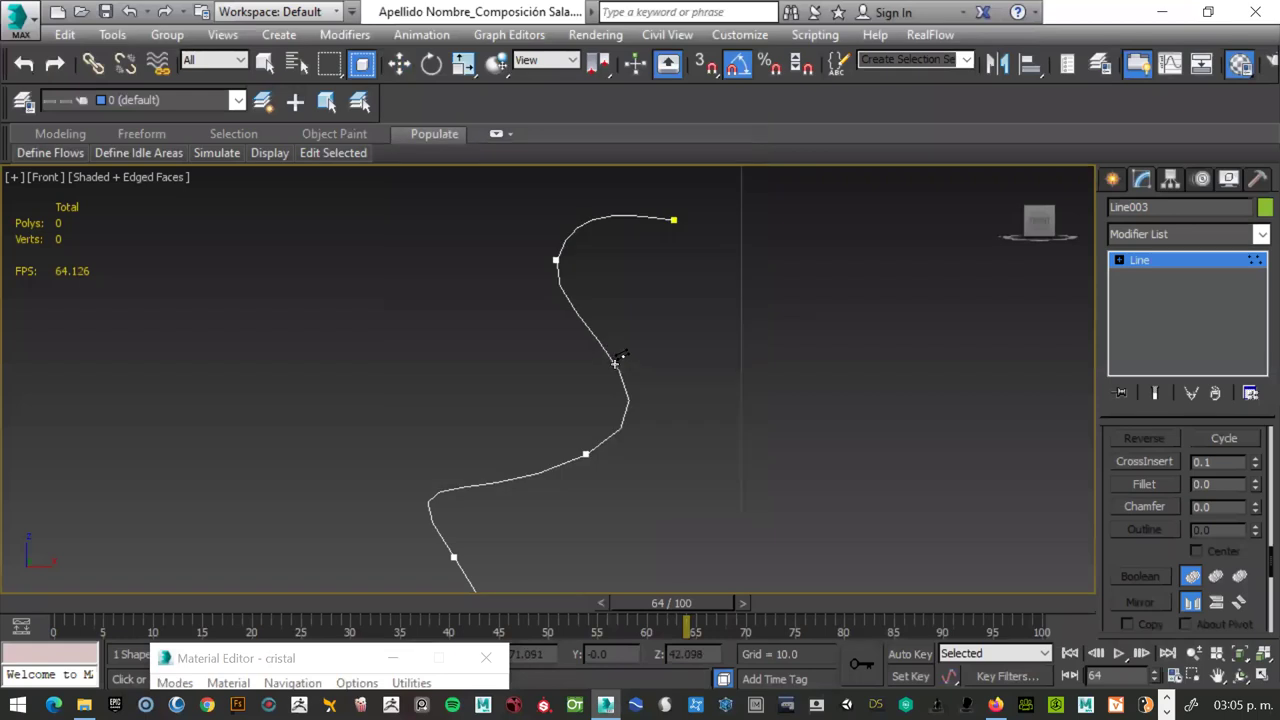
# - Insert a new vertex on the curve's upper-right stretch and pull it upward
pyautogui.click(628, 384)
pyautogui.rightClick(666, 404)
pyautogui.click(700, 426)
pyautogui.moveTo(614, 364)
pyautogui.mouseDown()
pyautogui.moveTo(638, 318)
pyautogui.moveTo(624, 322)
pyautogui.moveTo(625, 352)
pyautogui.mouseUp()
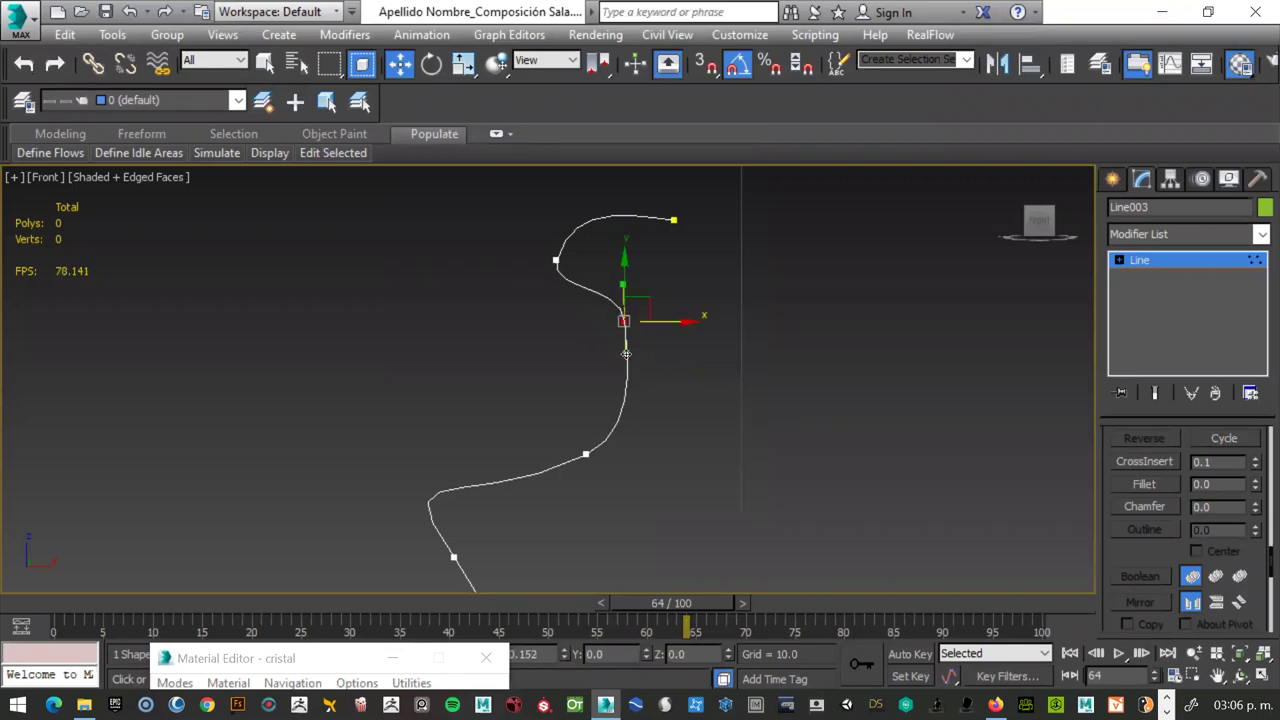
# - Rotate the upper-bend vertex's tangents, then nudge that vertex slightly down
pyautogui.click(555, 260)
pyautogui.click(567, 287)
pyautogui.click(555, 261)
pyautogui.rightClick(548, 286)
pyautogui.click(562, 316)
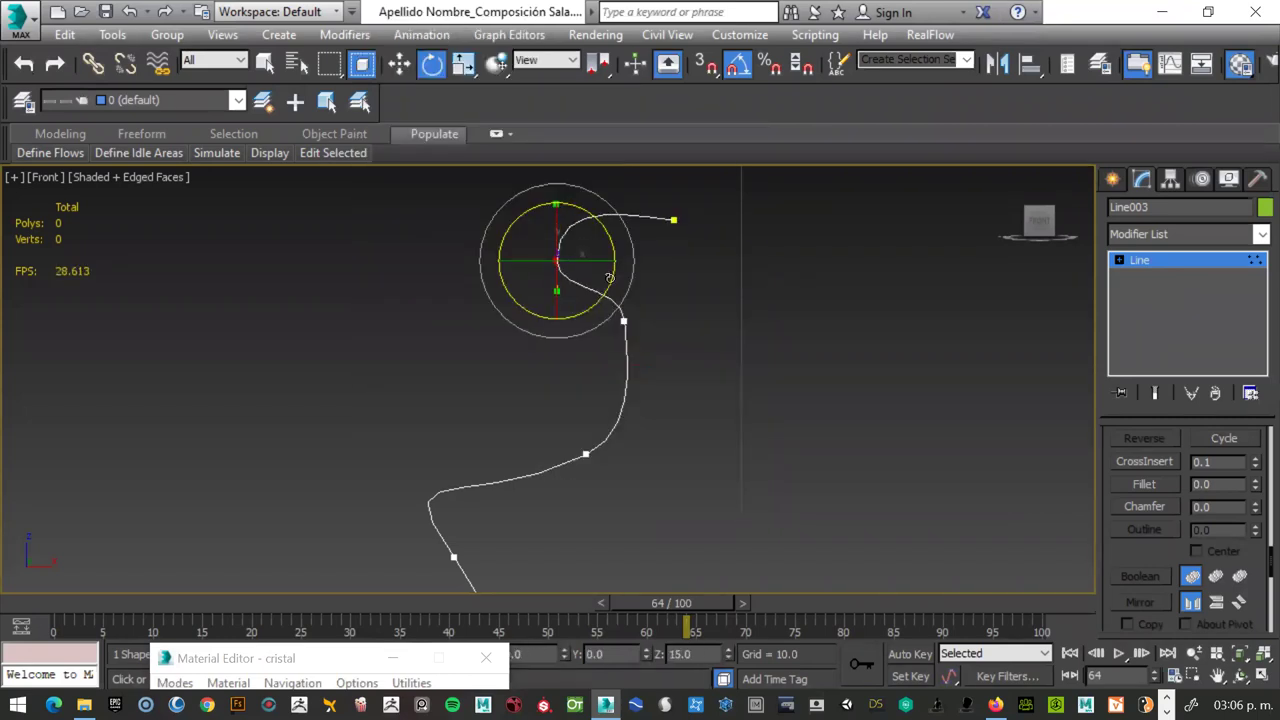
pyautogui.rightClick(610, 280)
pyautogui.click(625, 296)
pyautogui.moveTo(556, 219); pyautogui.dragTo(556, 226)
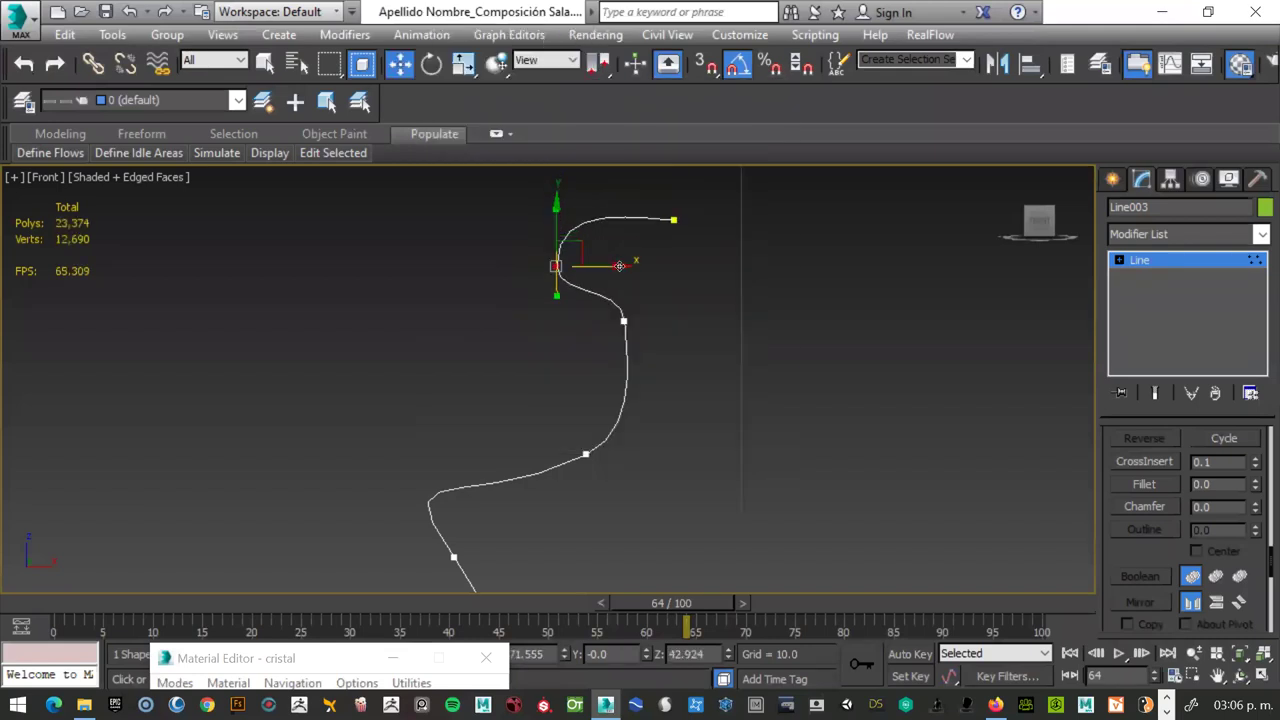
# - Raise the spline's middle vertex higher along the line
pyautogui.click(585, 455)
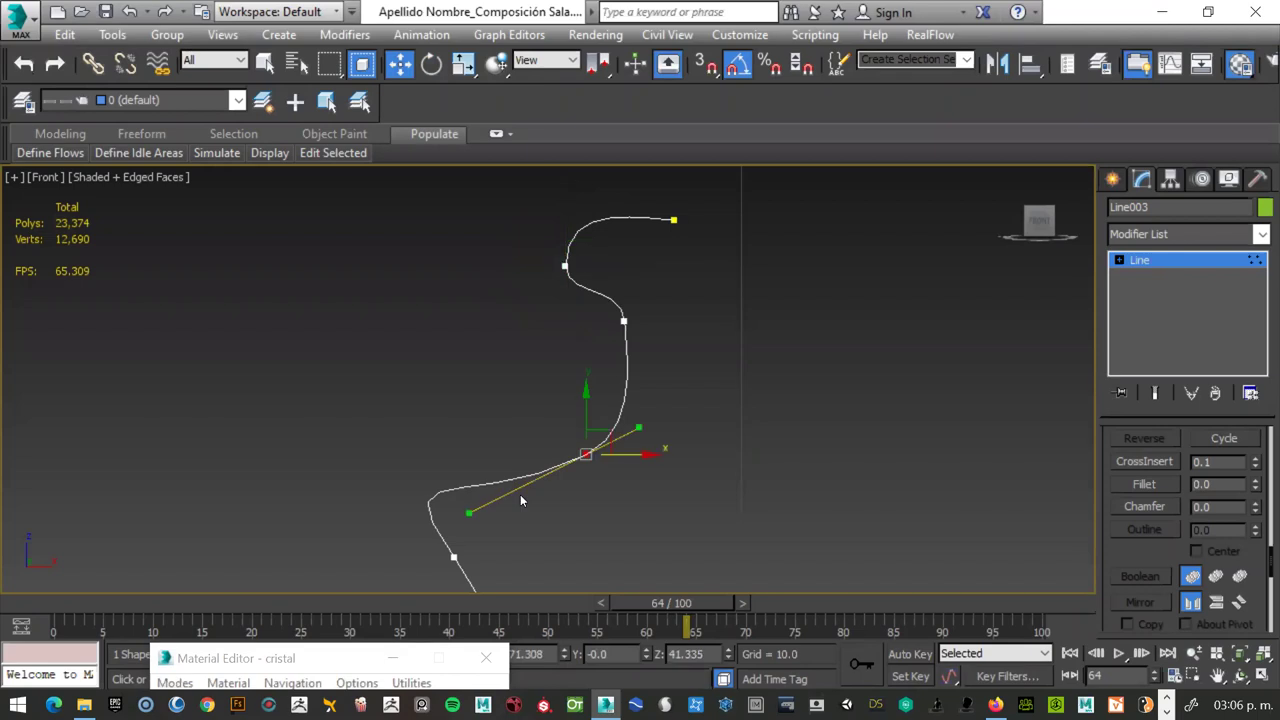
pyautogui.scroll(-4, 520, 500)
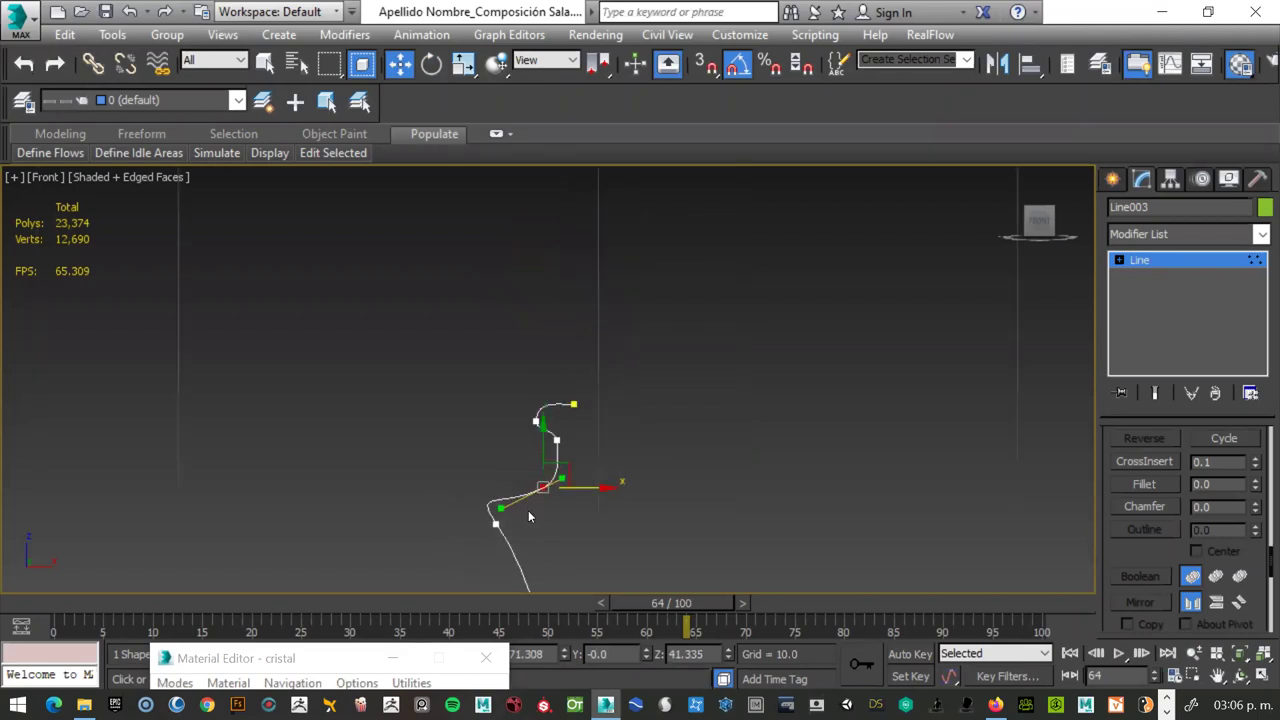
pyautogui.moveTo(529, 516); pyautogui.dragTo(569, 495, button='middle')
pyautogui.scroll(2, 548, 457)
pyautogui.scroll(-3, 546, 451)
pyautogui.scroll(-3, 548, 455)
pyautogui.scroll(-3, 549, 464)
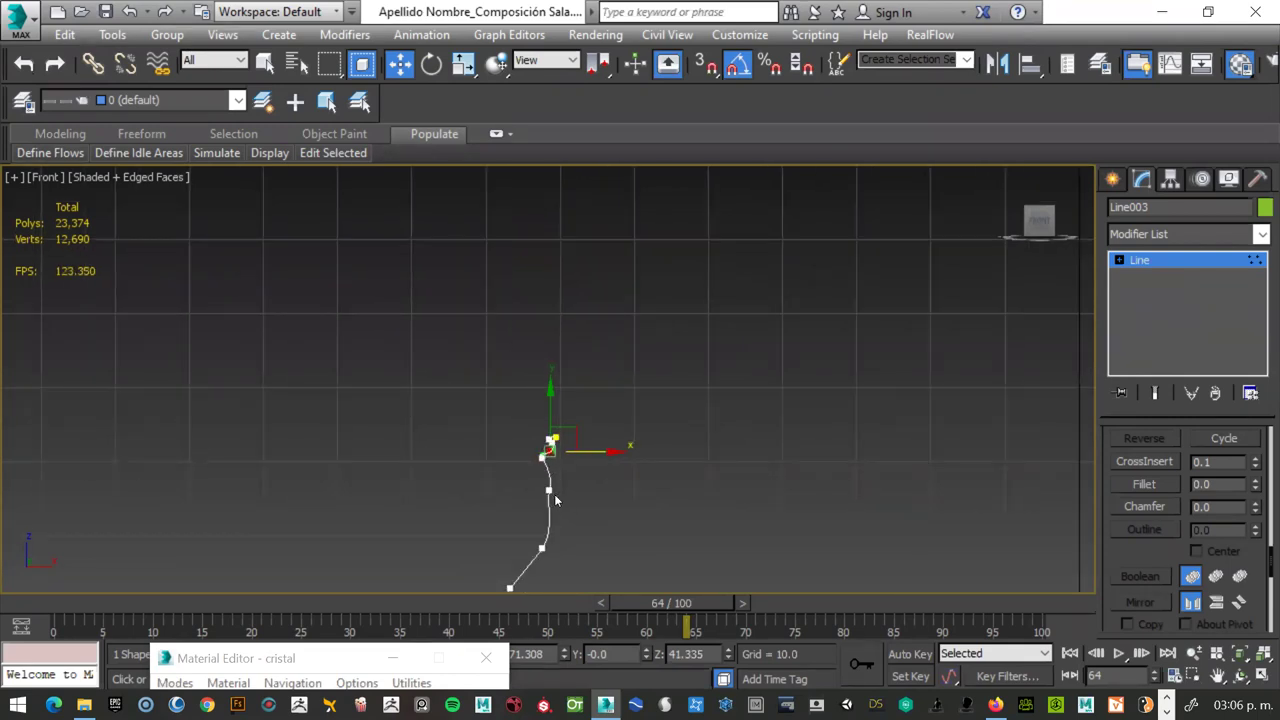
pyautogui.click(549, 489)
pyautogui.scroll(2, 549, 489)
pyautogui.scroll(3, 548, 418)
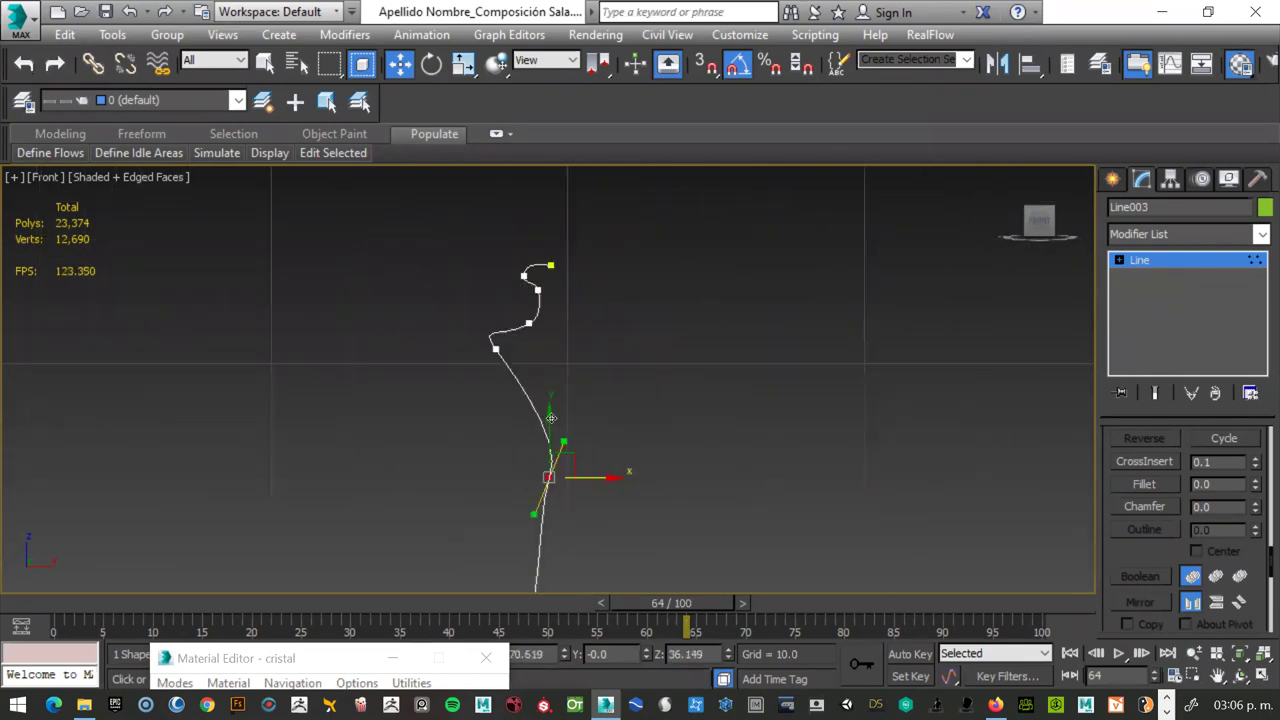
pyautogui.moveTo(548, 440); pyautogui.dragTo(548, 349)
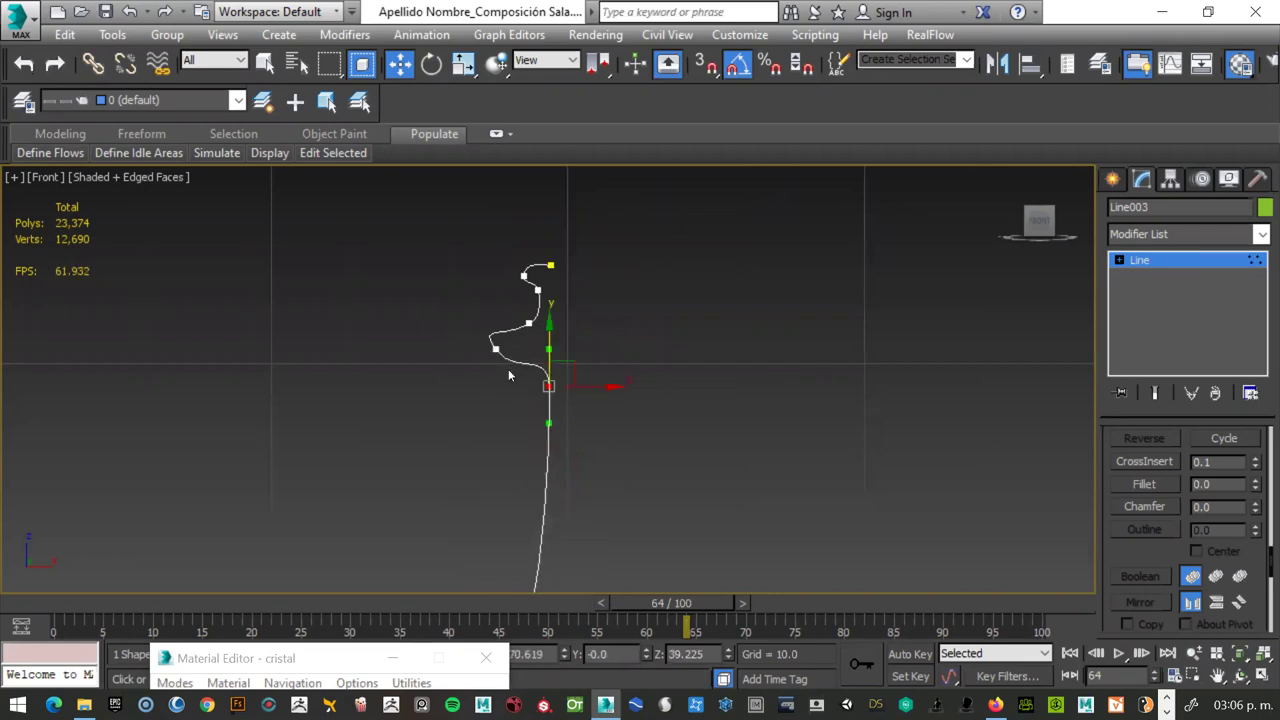
# - Turn the left loop vertex's tangents vertical, lower it, and shift the lower curve
pyautogui.click(495, 349)
pyautogui.press('e')
pyautogui.moveTo(557, 360); pyautogui.dragTo(555, 372)
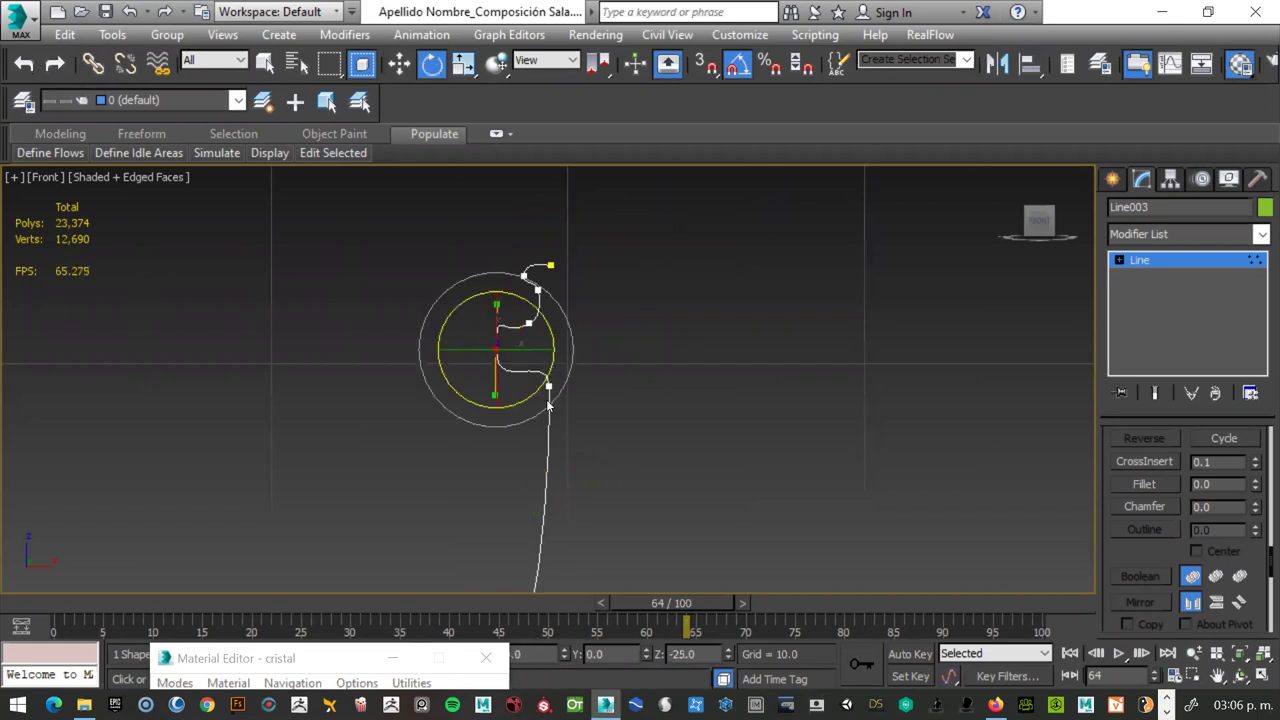
pyautogui.rightClick(549, 406)
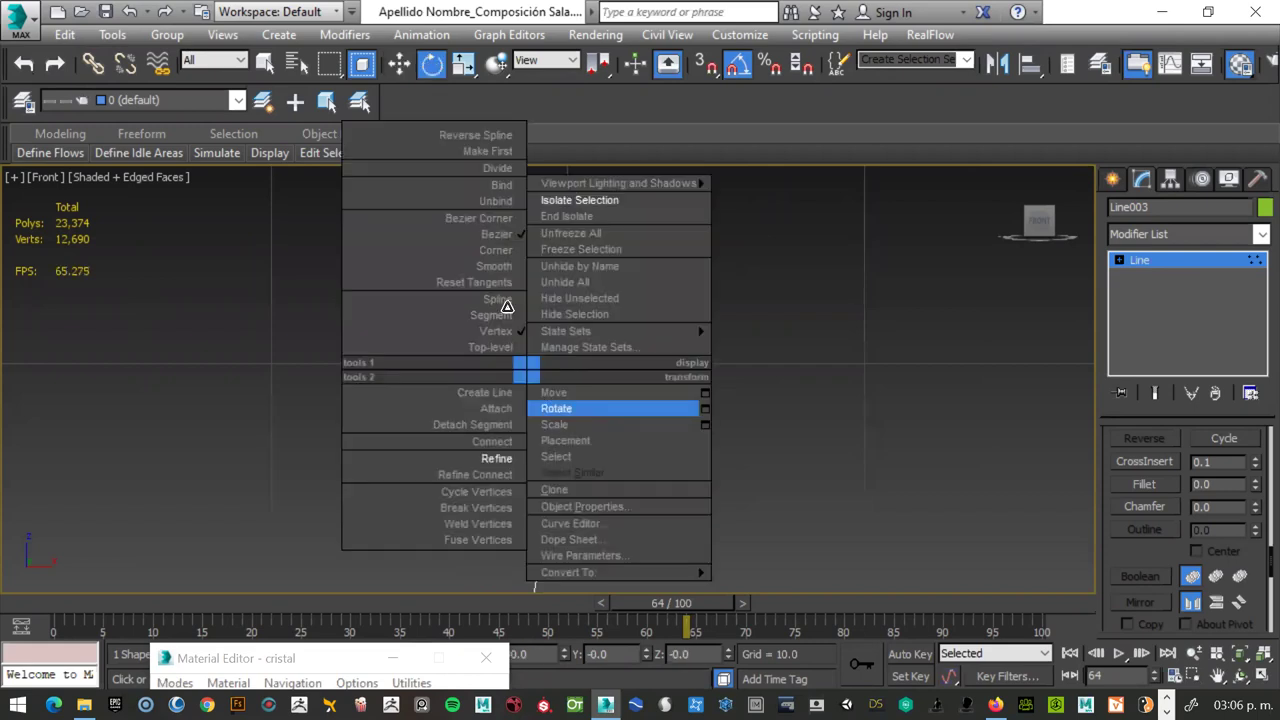
pyautogui.press('w')
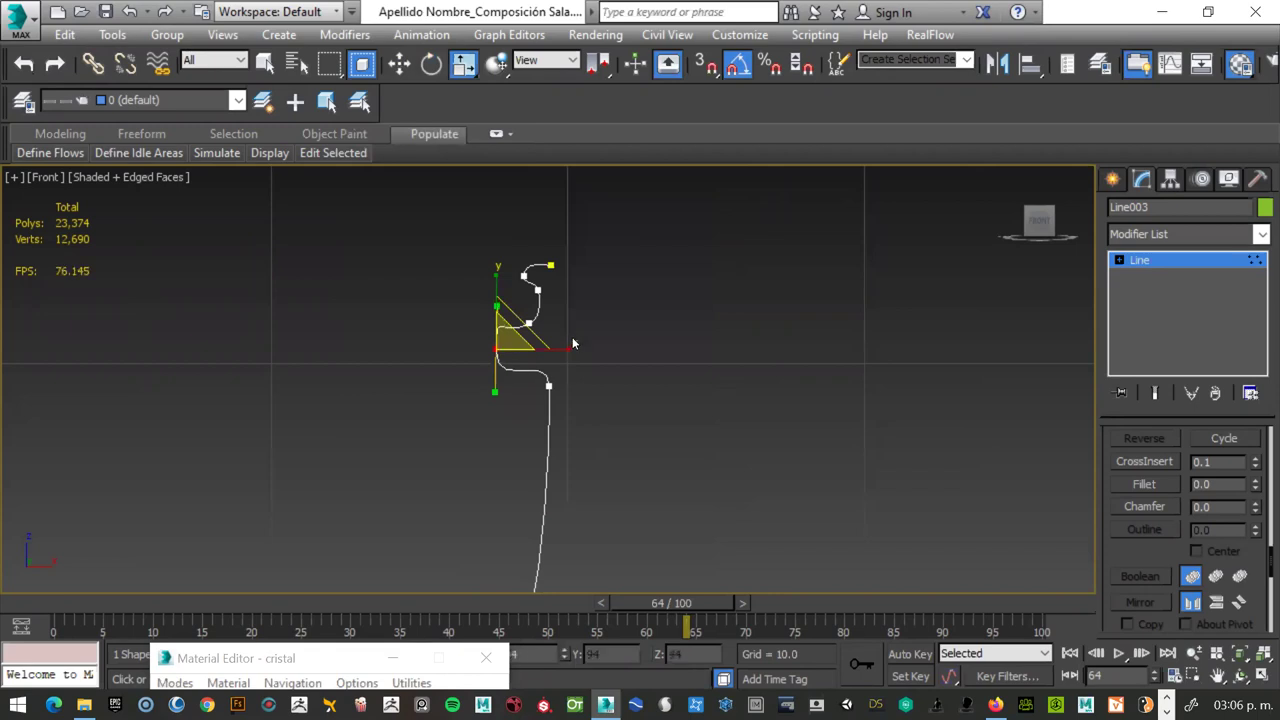
pyautogui.rightClick(566, 334)
pyautogui.press('w')
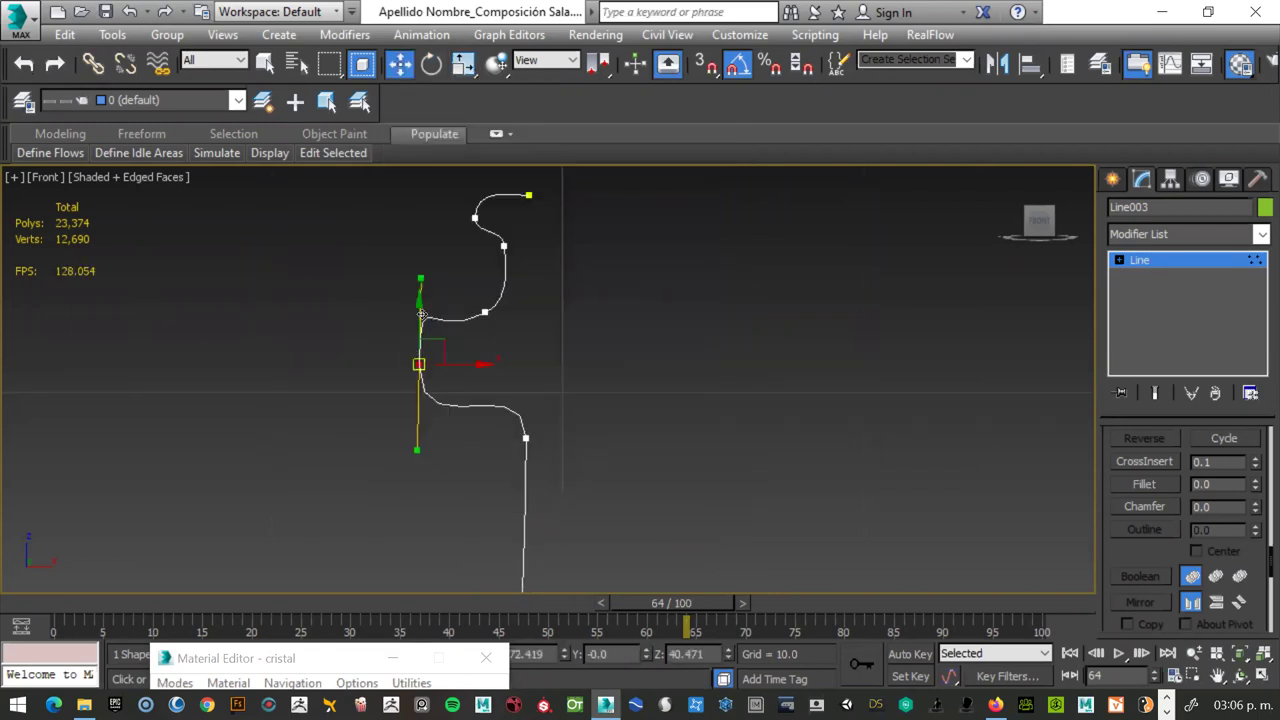
pyautogui.moveTo(417, 335); pyautogui.dragTo(417, 367)
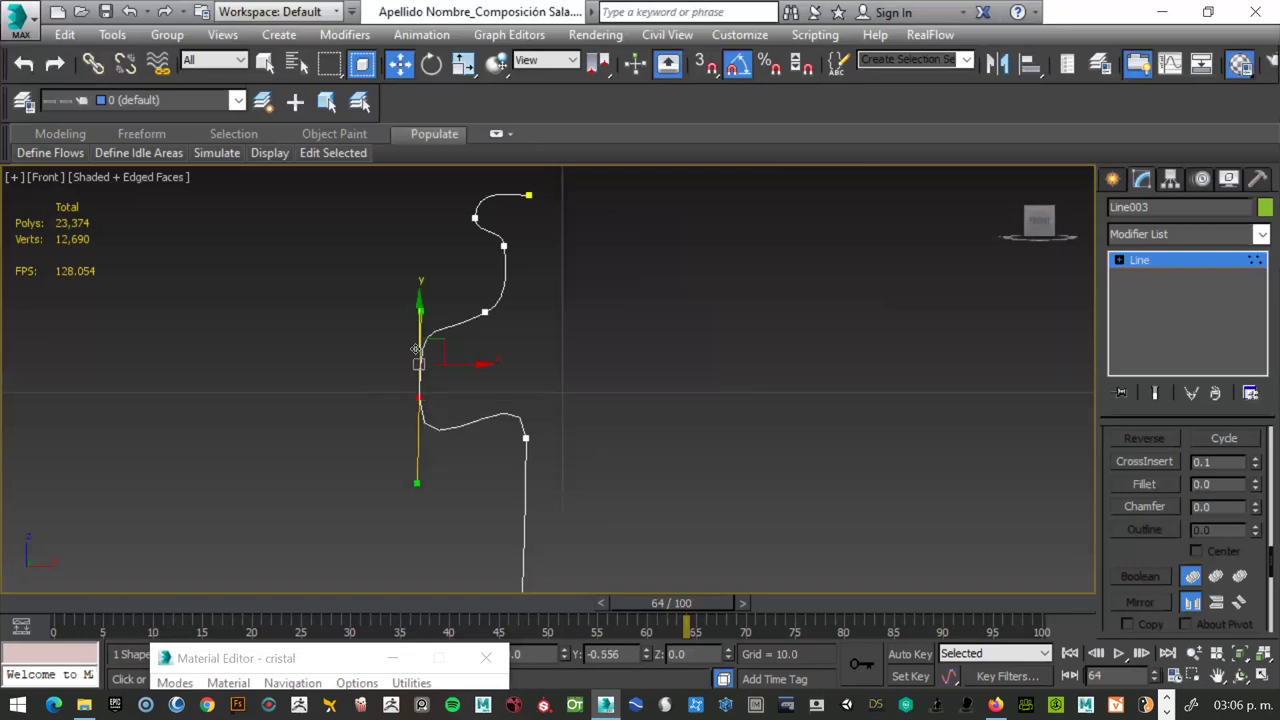
pyautogui.moveTo(519, 487); pyautogui.dragTo(508, 529)
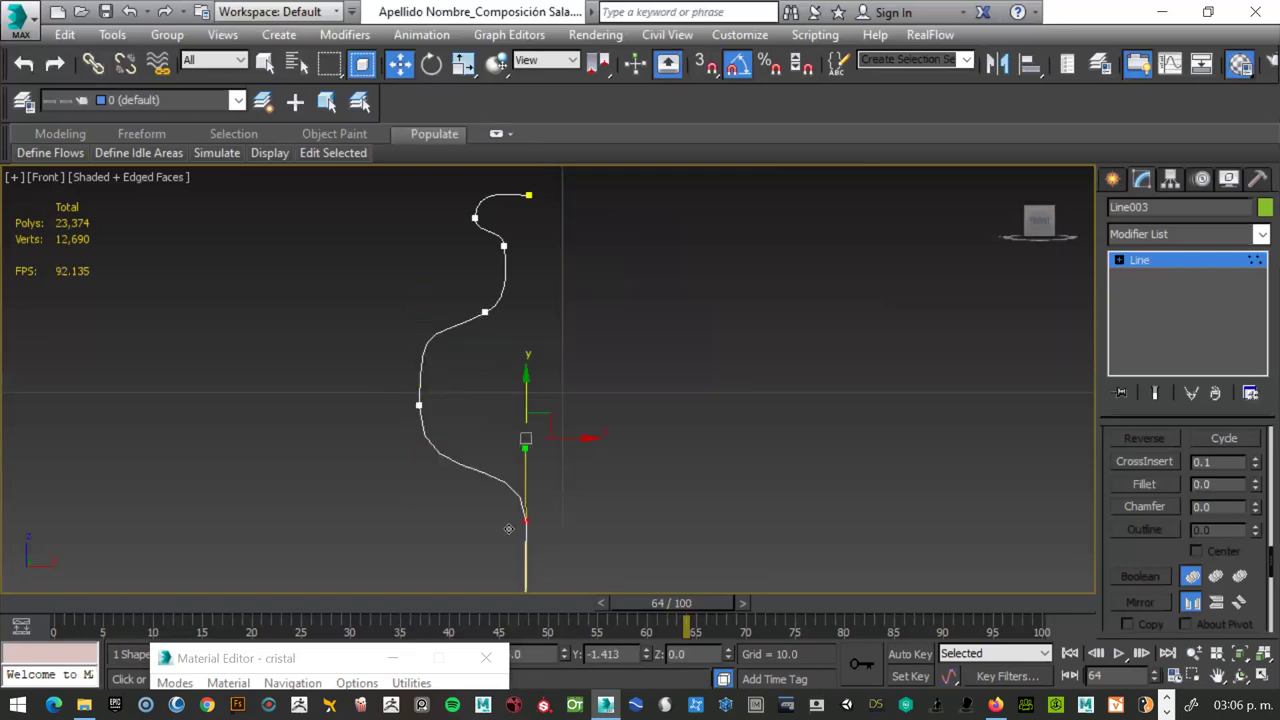
# - Select the top end vertex of the line
pyautogui.click(478, 313)
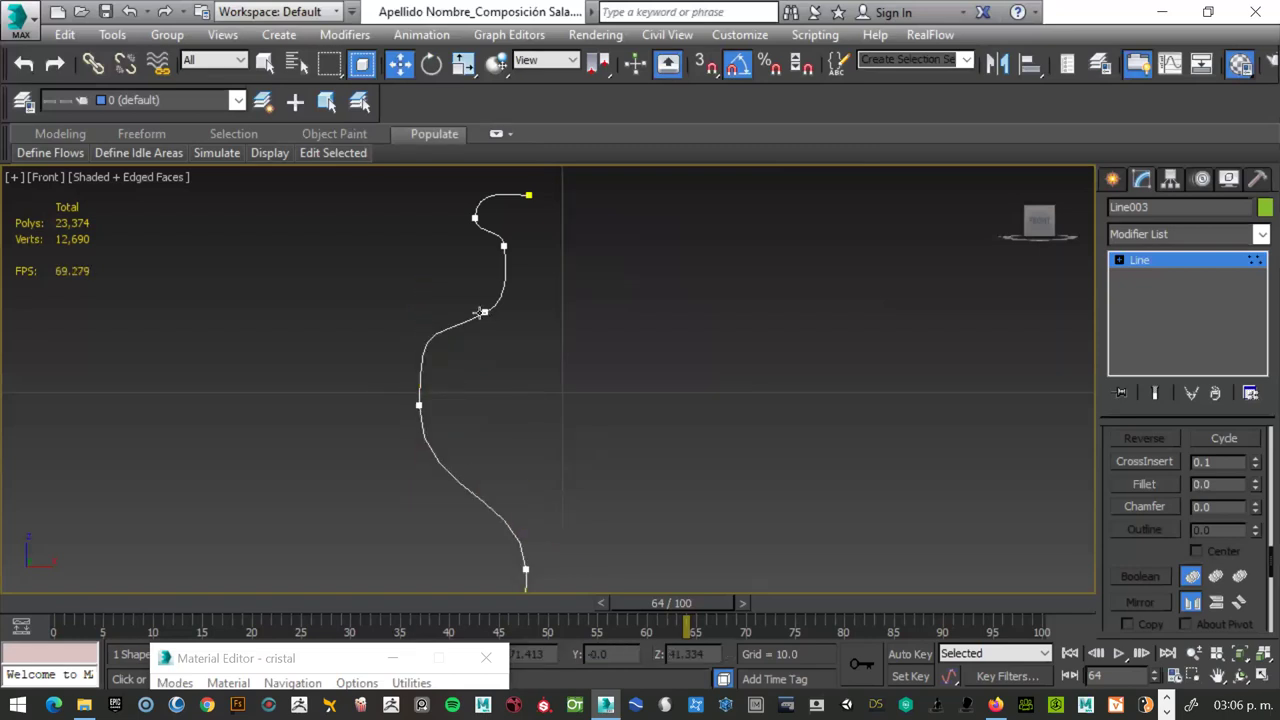
pyautogui.click(484, 313)
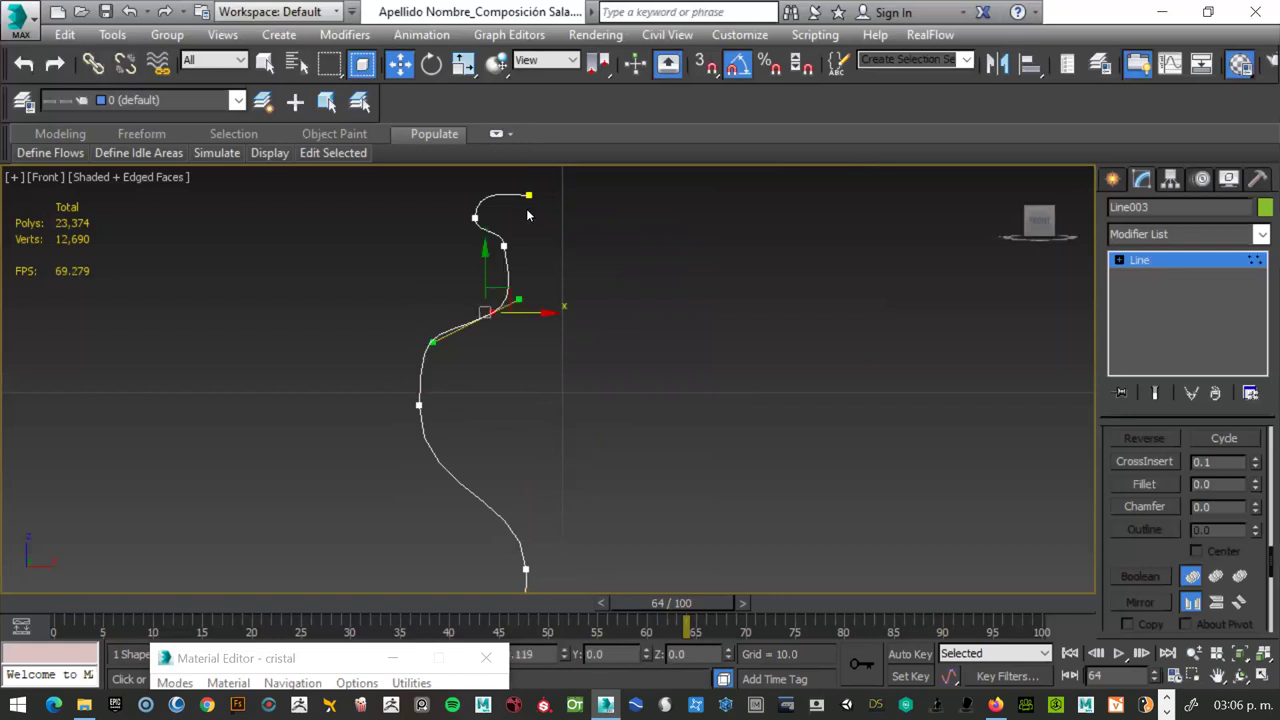
pyautogui.click(503, 245)
pyautogui.hotkey('ctrl', 'z')
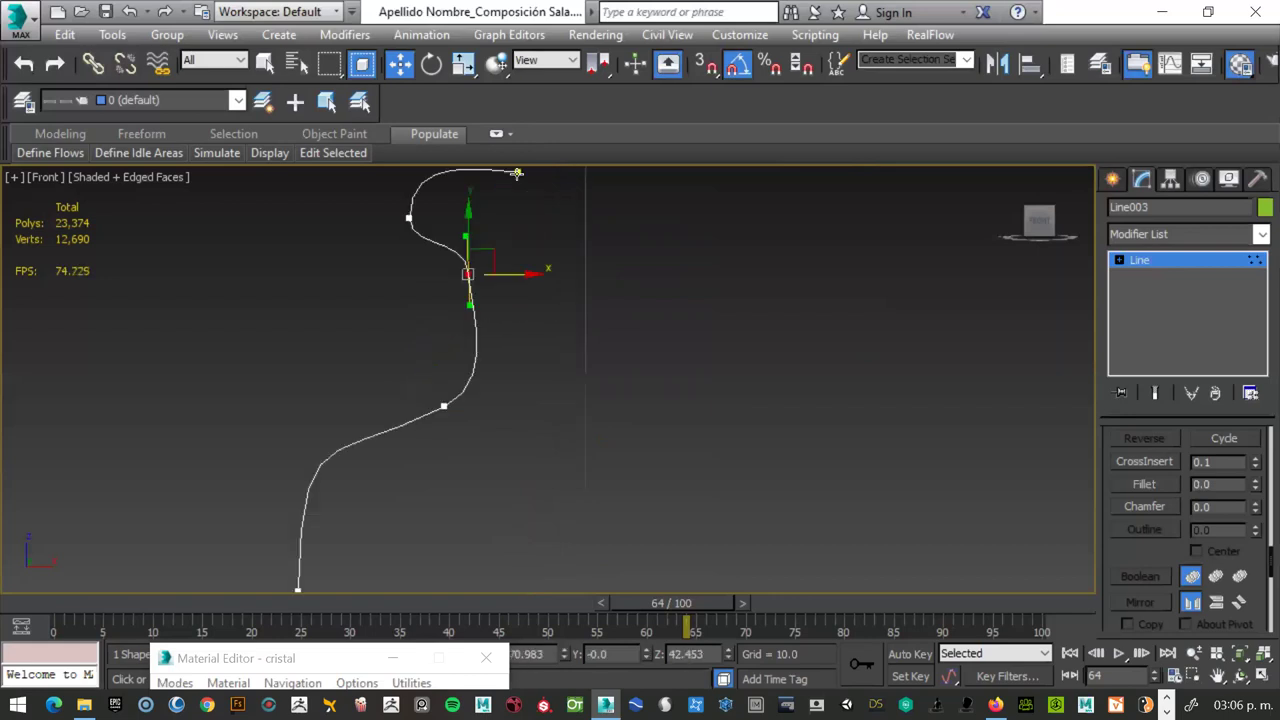
pyautogui.click(517, 172)
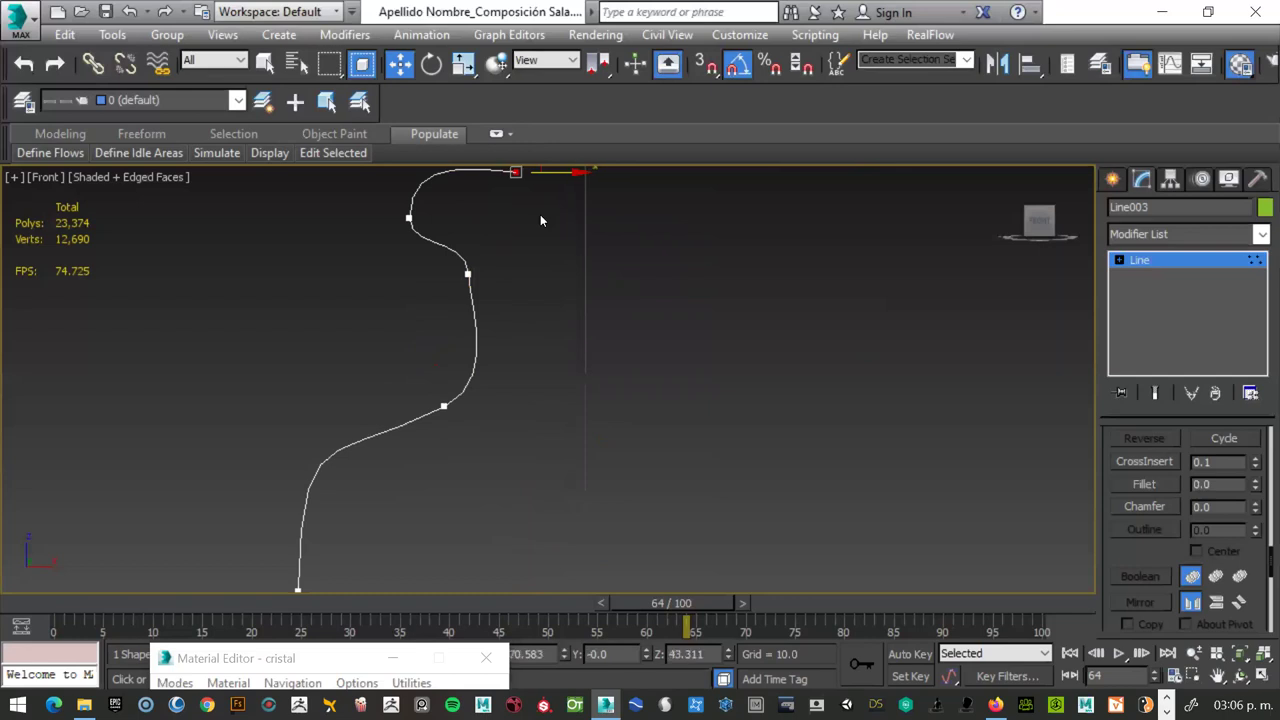
# - Frame the end vertex, extend the spline, and lower its end vertex
pyautogui.press('z')
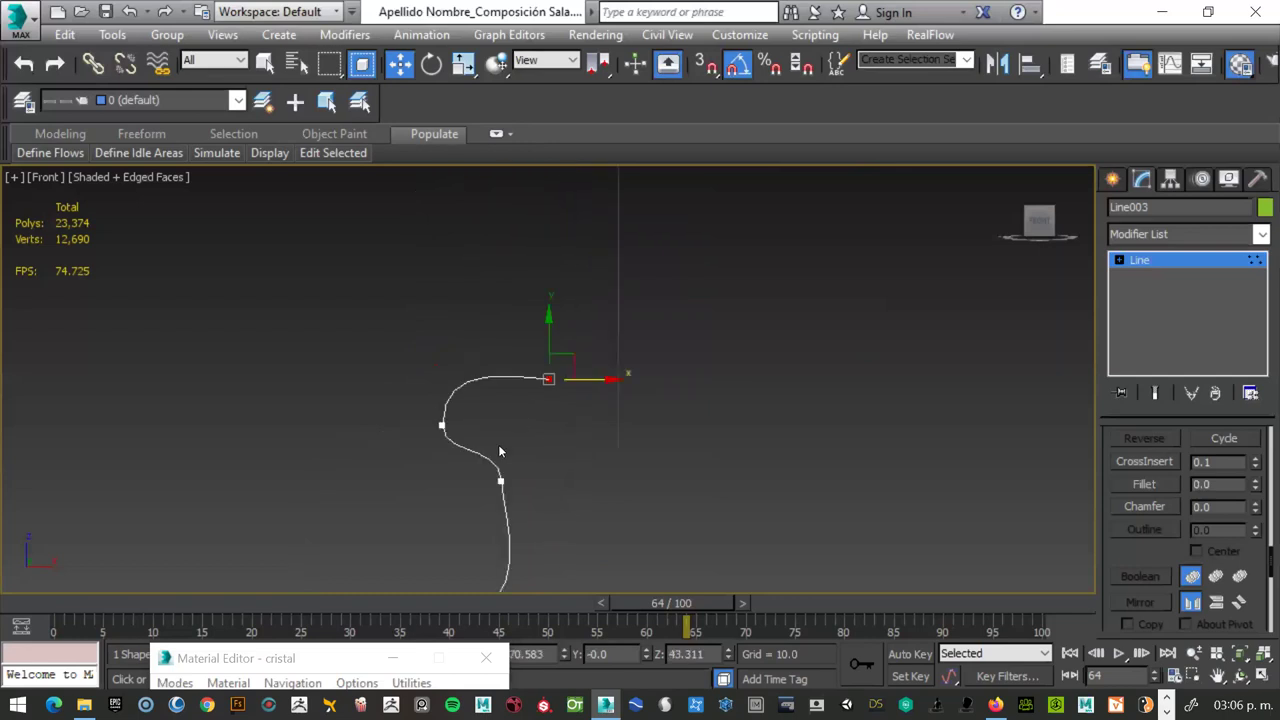
pyautogui.rightClick(516, 410)
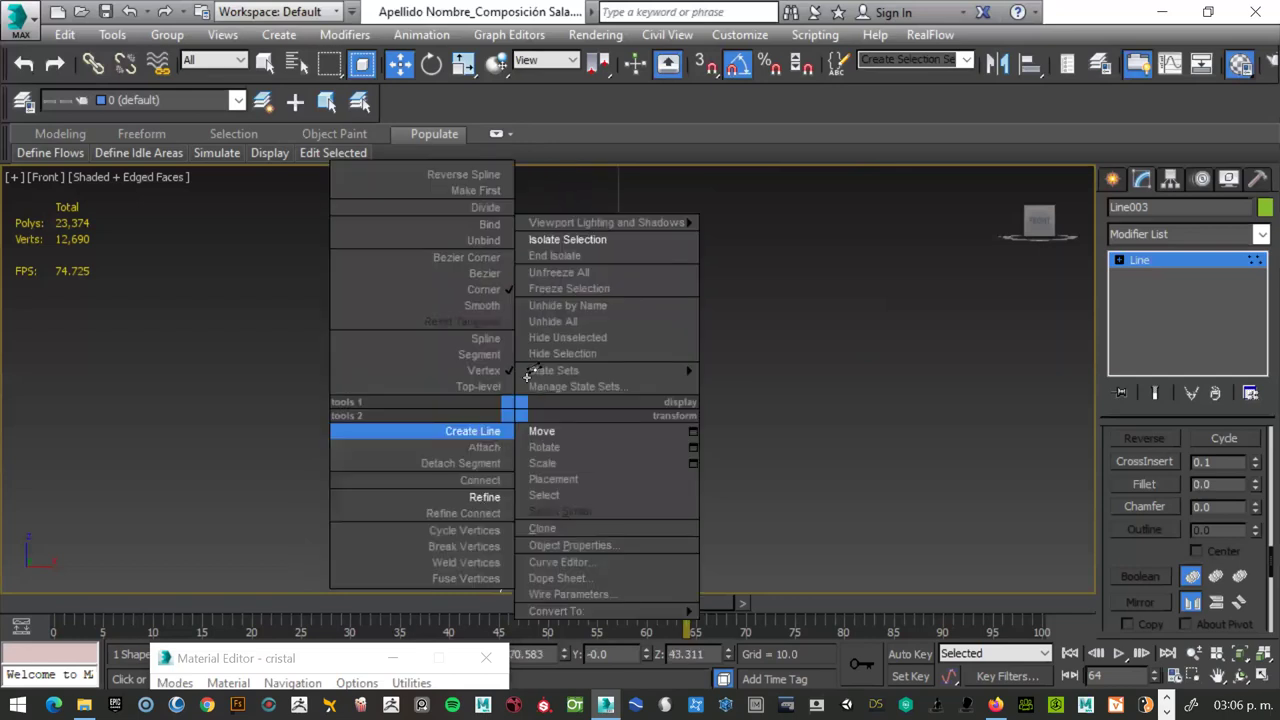
pyautogui.click(540, 372)
pyautogui.press('w')
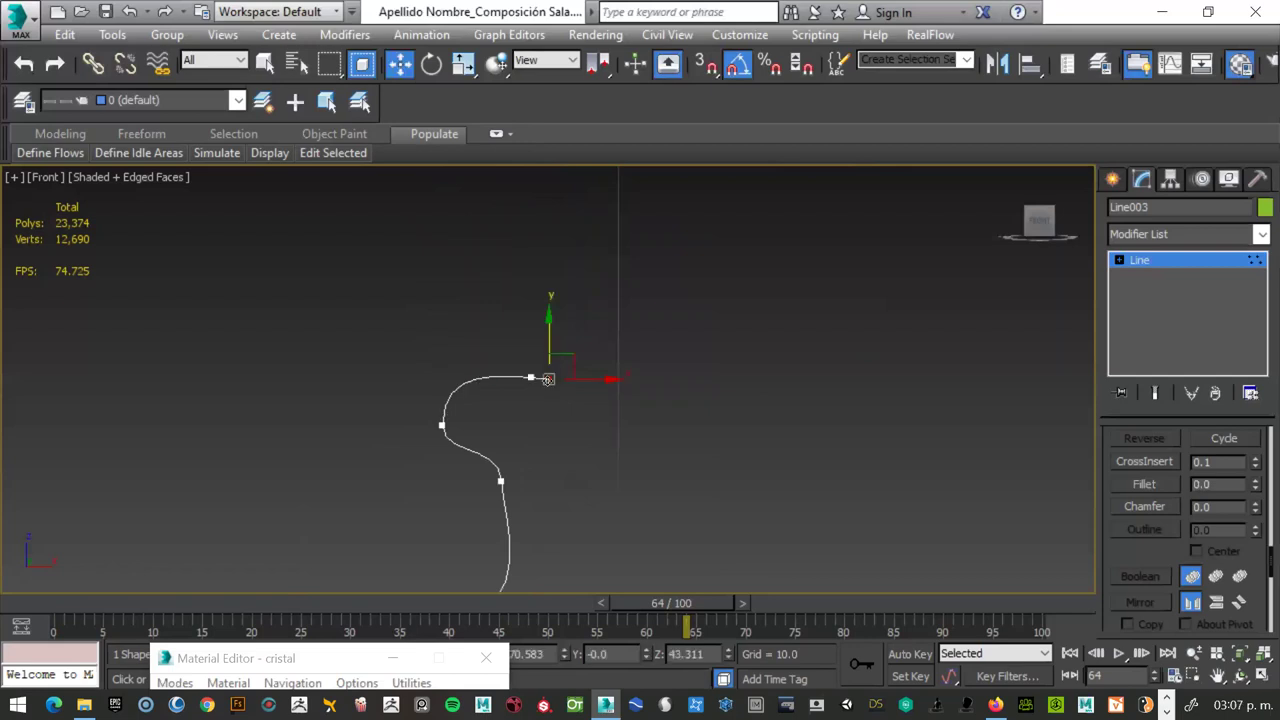
pyautogui.moveTo(551, 399); pyautogui.dragTo(551, 449)
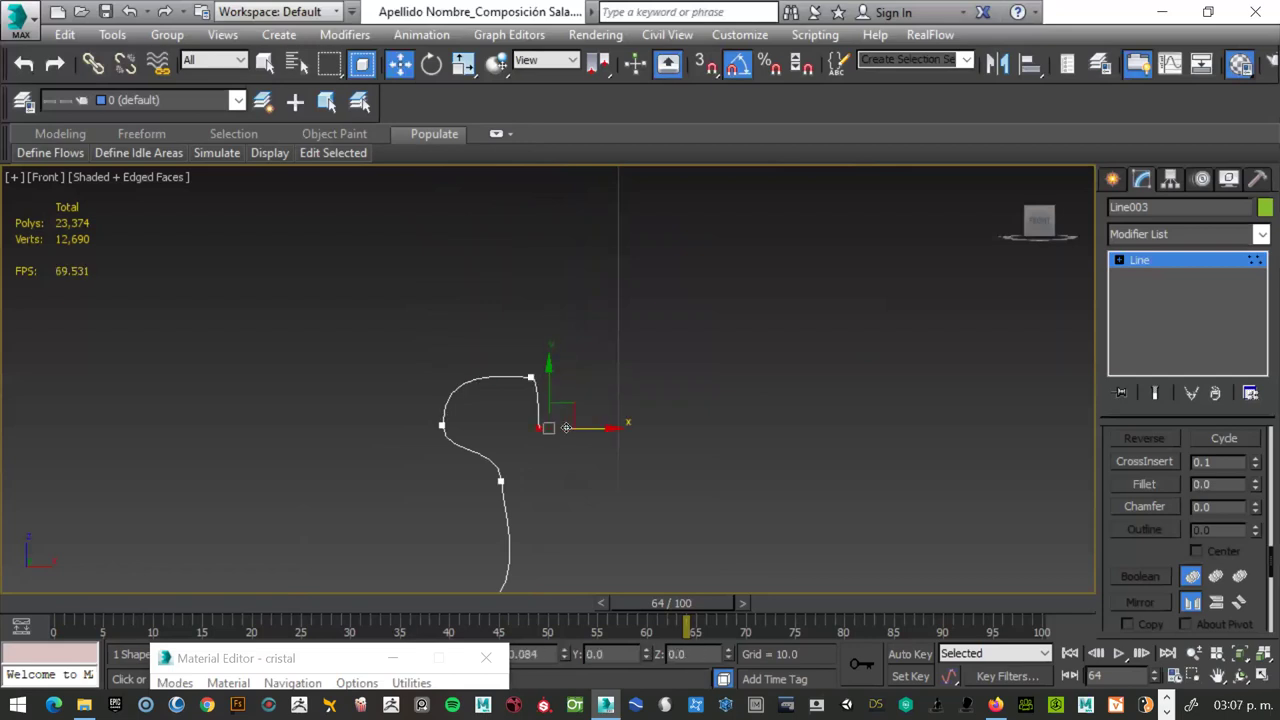
pyautogui.scroll(2, 538, 365)
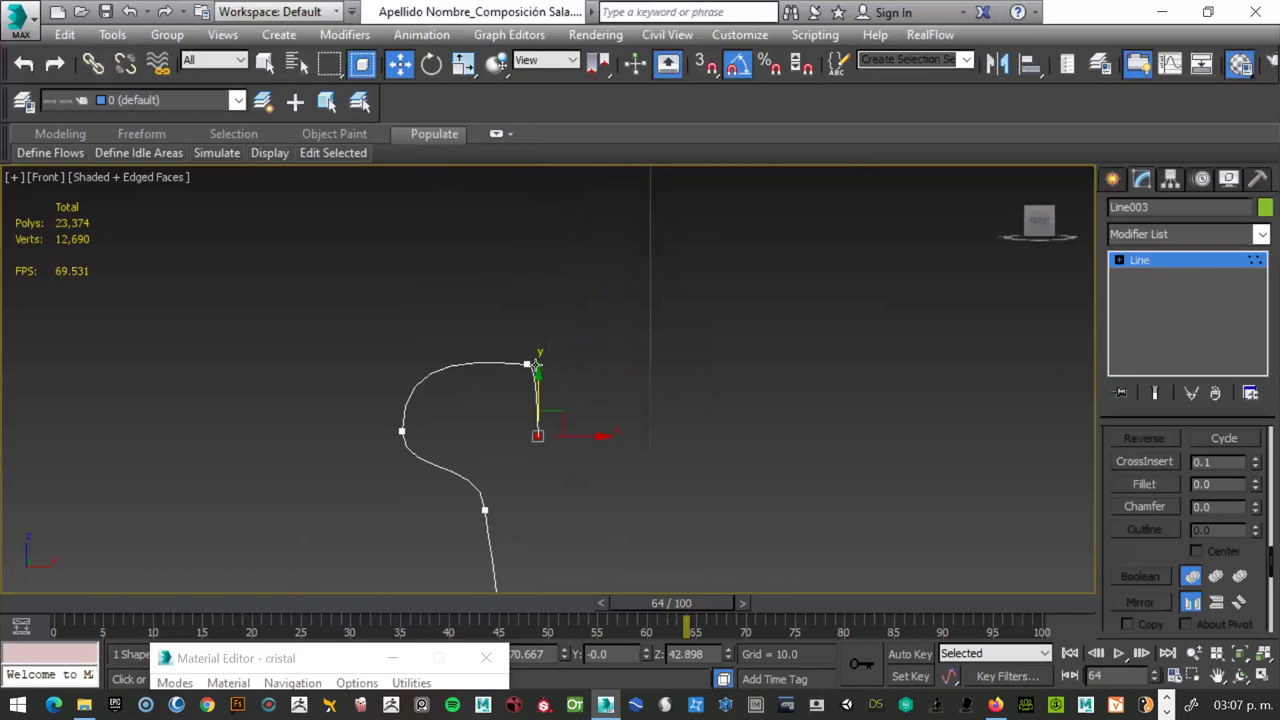
pyautogui.click(541, 363)
# - Bow the top segment outward and bend the curve below the lower vertex rightward
pyautogui.moveTo(569, 384); pyautogui.dragTo(570, 392)
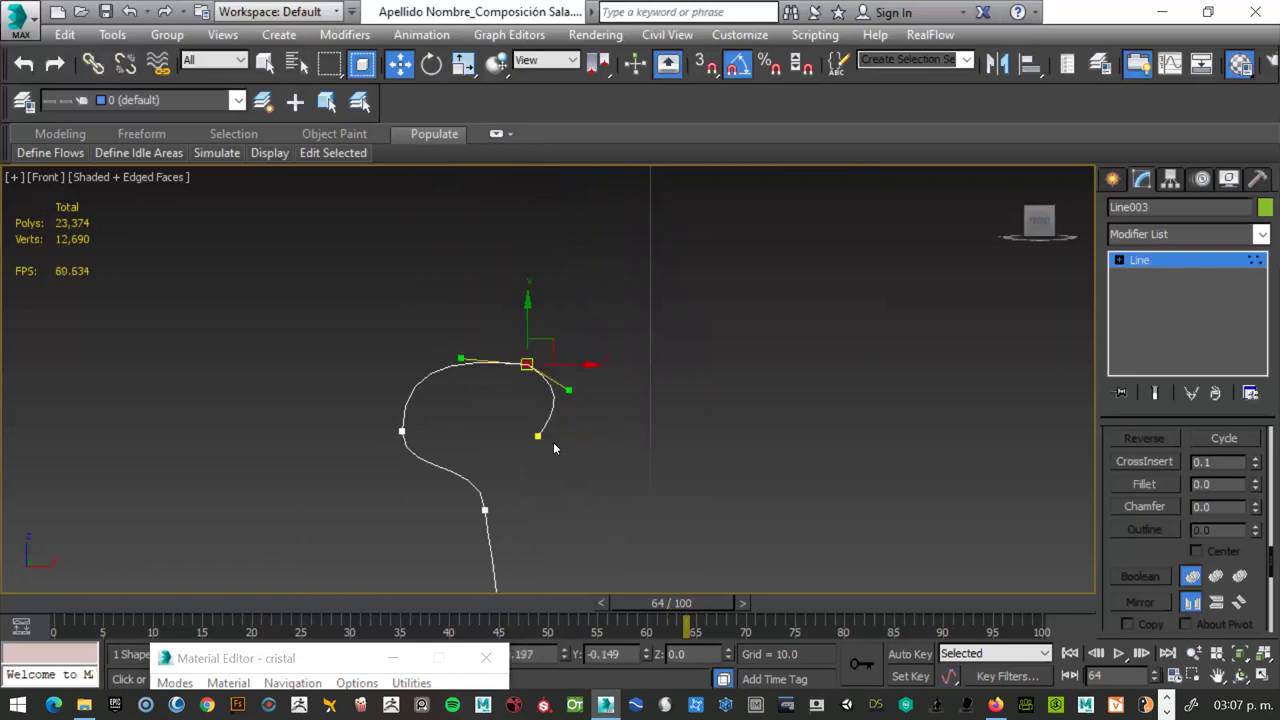
pyautogui.scroll(-3, 553, 447)
pyautogui.click(520, 478)
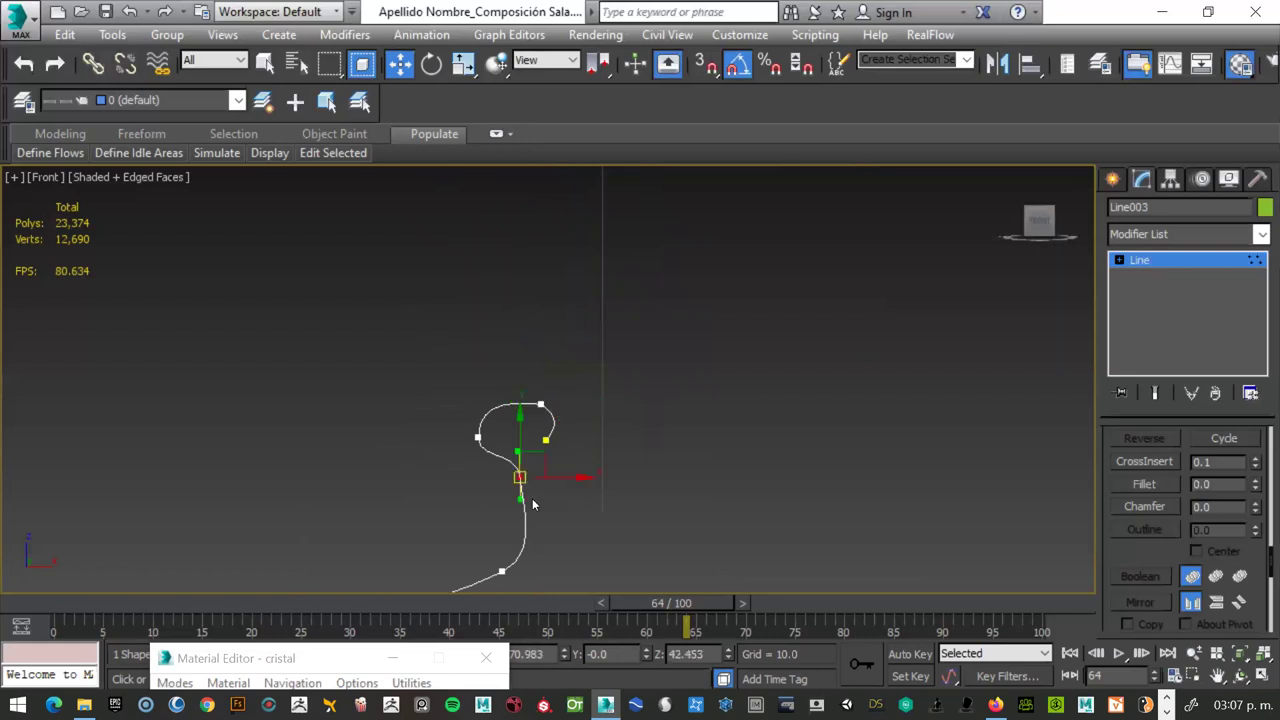
pyautogui.moveTo(520, 497); pyautogui.dragTo(527, 498)
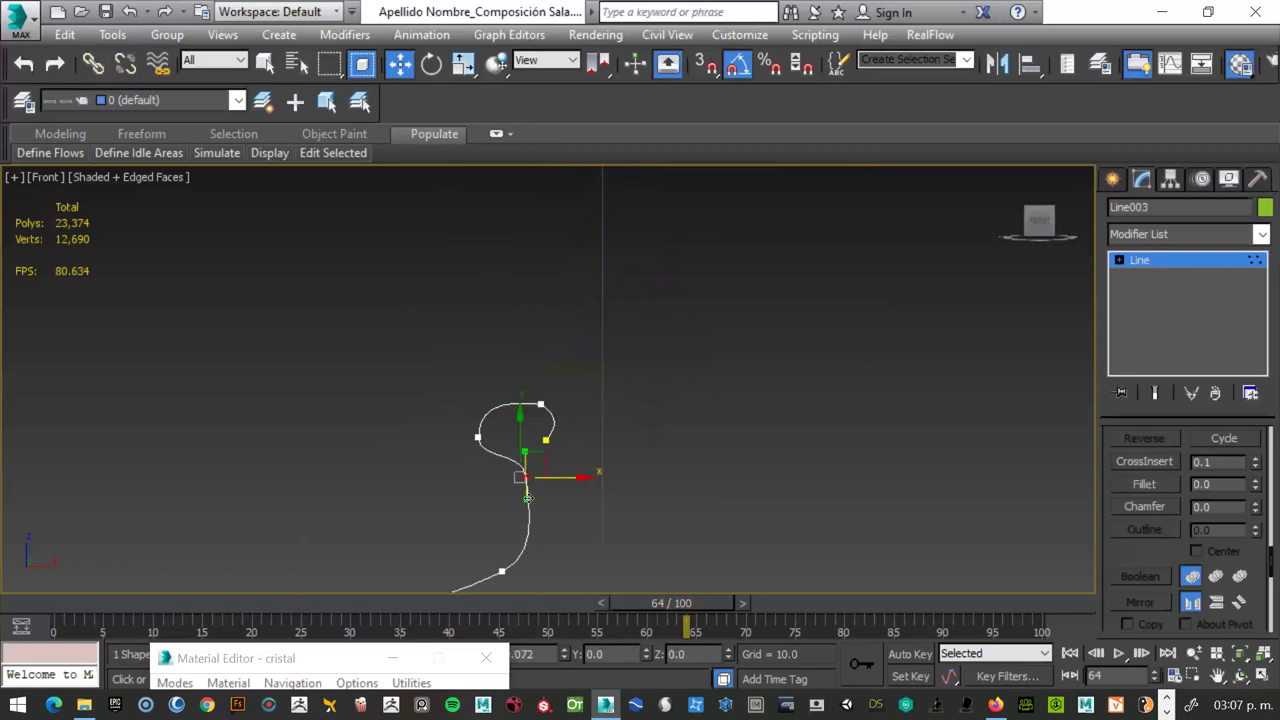
# - Shift the bottom and middle profile vertices left to reshape the lower curve
pyautogui.click(501, 571)
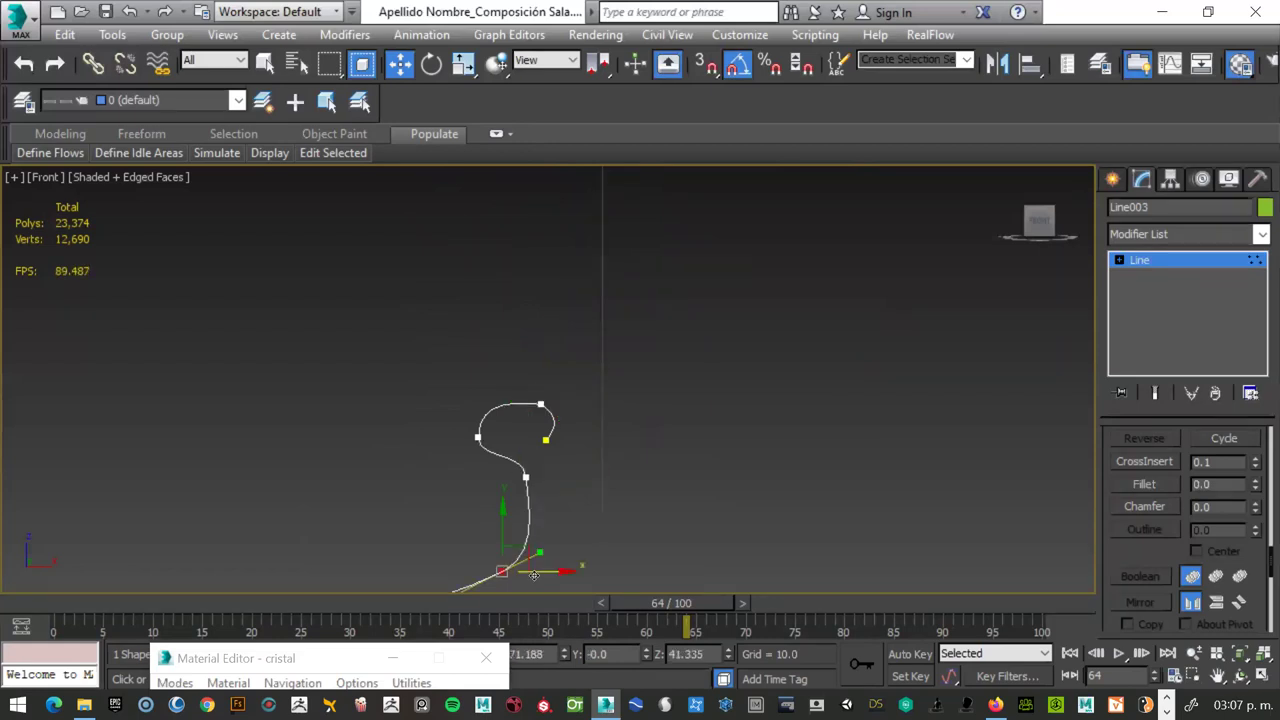
pyautogui.moveTo(501, 571); pyautogui.dragTo(493, 571)
pyautogui.click(525, 477)
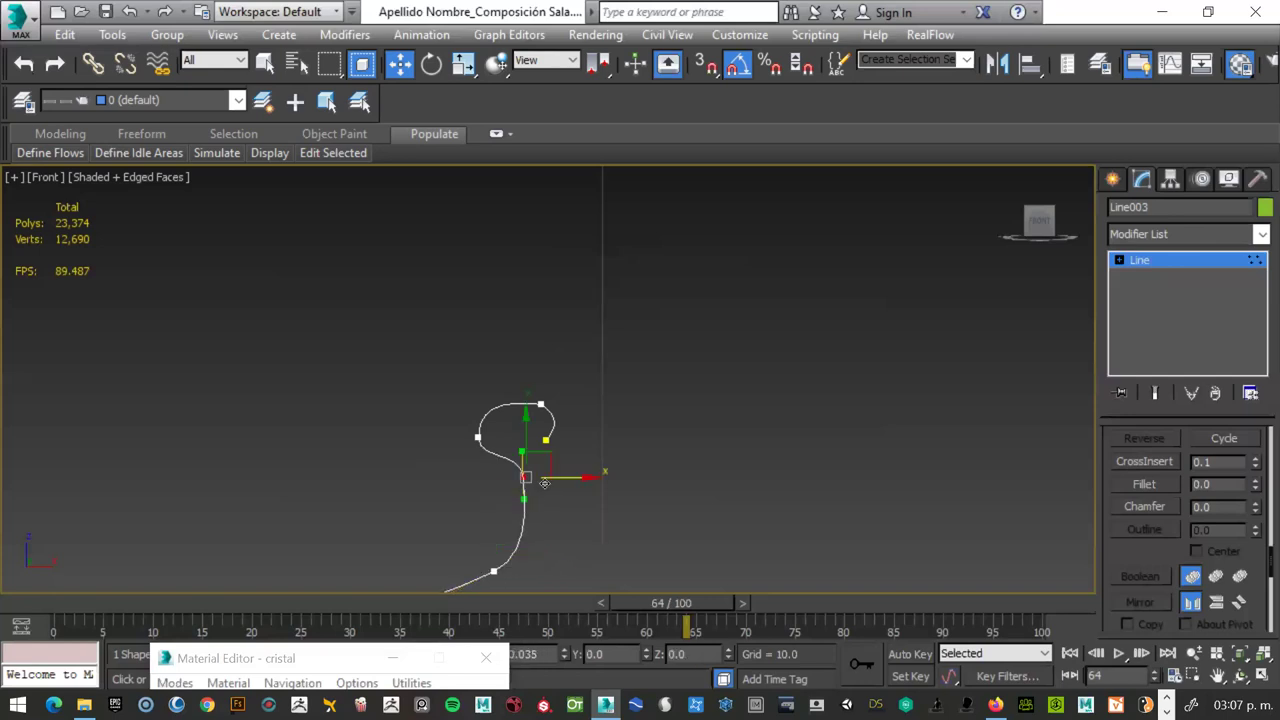
pyautogui.moveTo(547, 483); pyautogui.dragTo(535, 483)
pyautogui.click(493, 571)
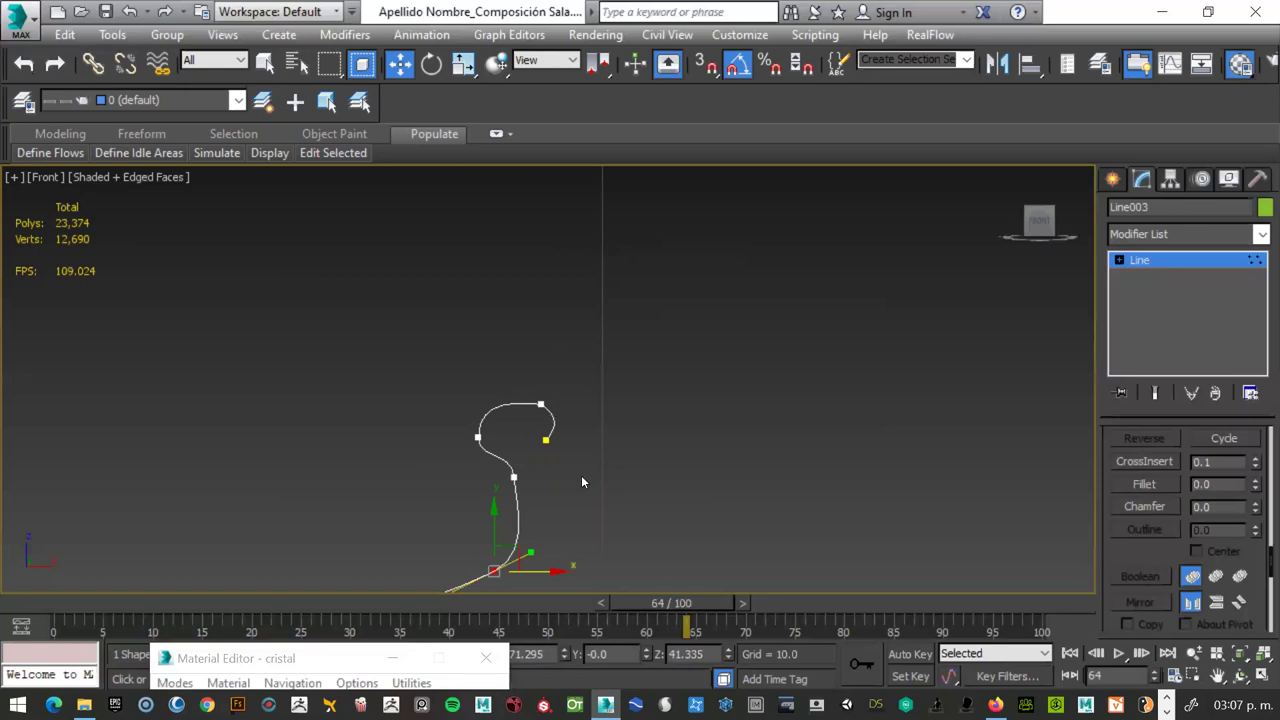
pyautogui.moveTo(530, 571); pyautogui.dragTo(522, 571)
pyautogui.scroll(-3, 549, 513)
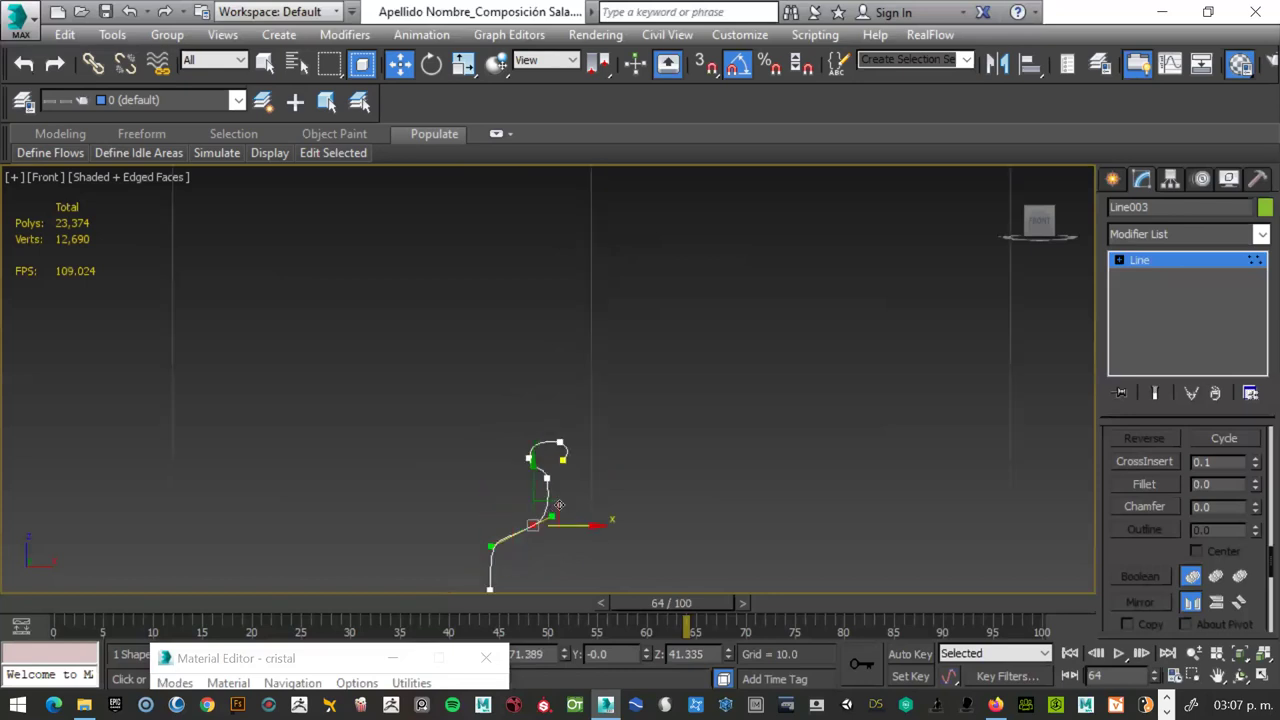
pyautogui.moveTo(572, 505); pyautogui.dragTo(588, 360, button='middle')
pyautogui.click(550, 428)
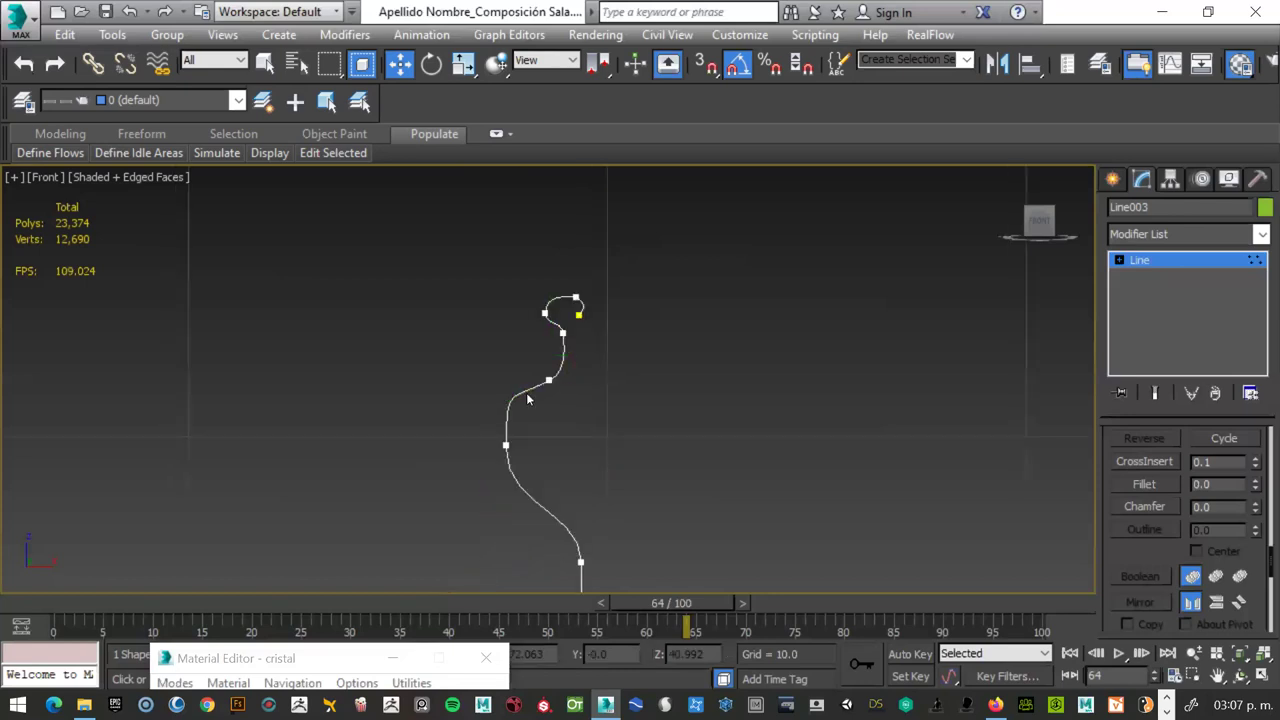
pyautogui.click(548, 380)
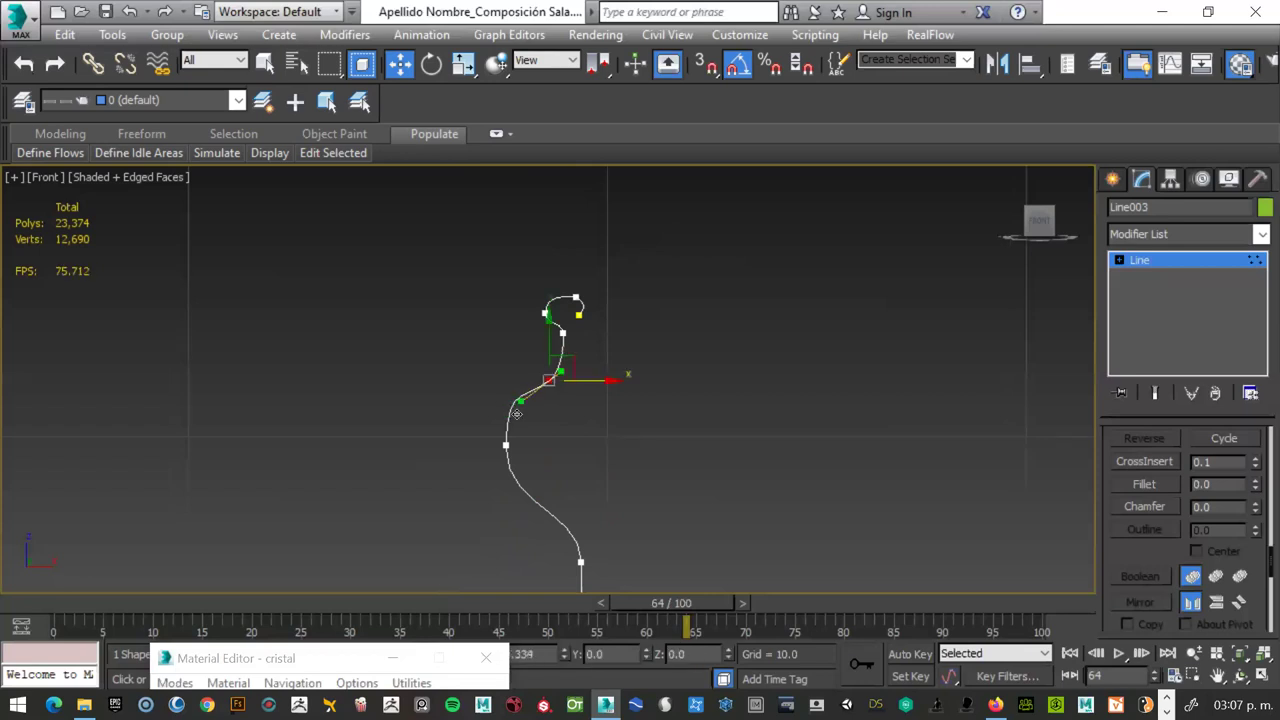
# - Lower the body vertex slightly along Y, then pan and zoom to inspect the spline
pyautogui.click(505, 445)
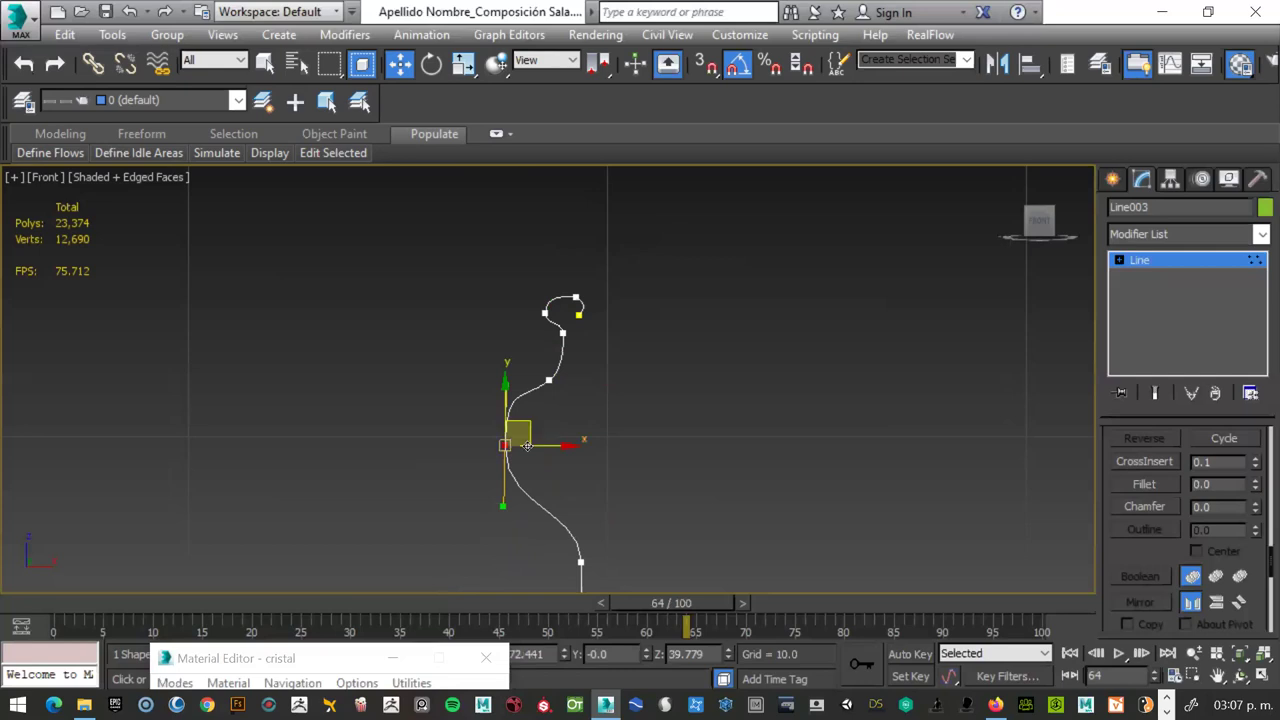
pyautogui.moveTo(527, 445); pyautogui.dragTo(509, 521)
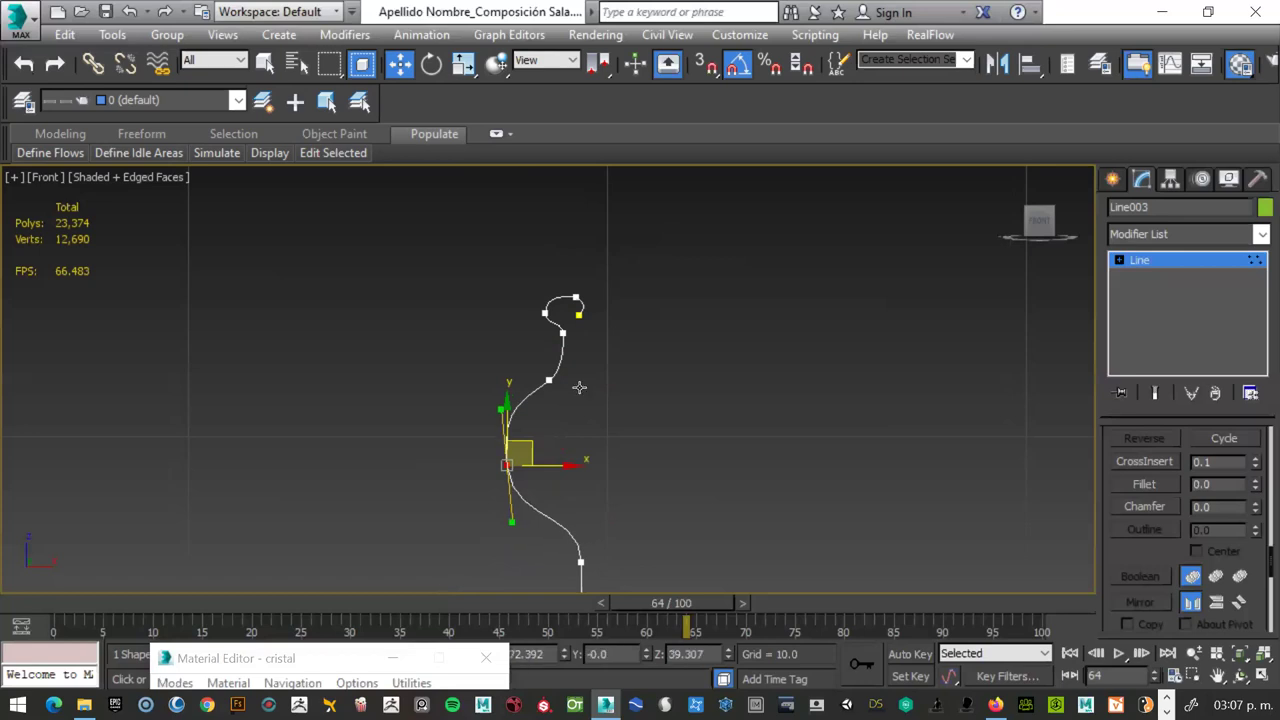
pyautogui.moveTo(579, 387); pyautogui.dragTo(579, 450, button='middle')
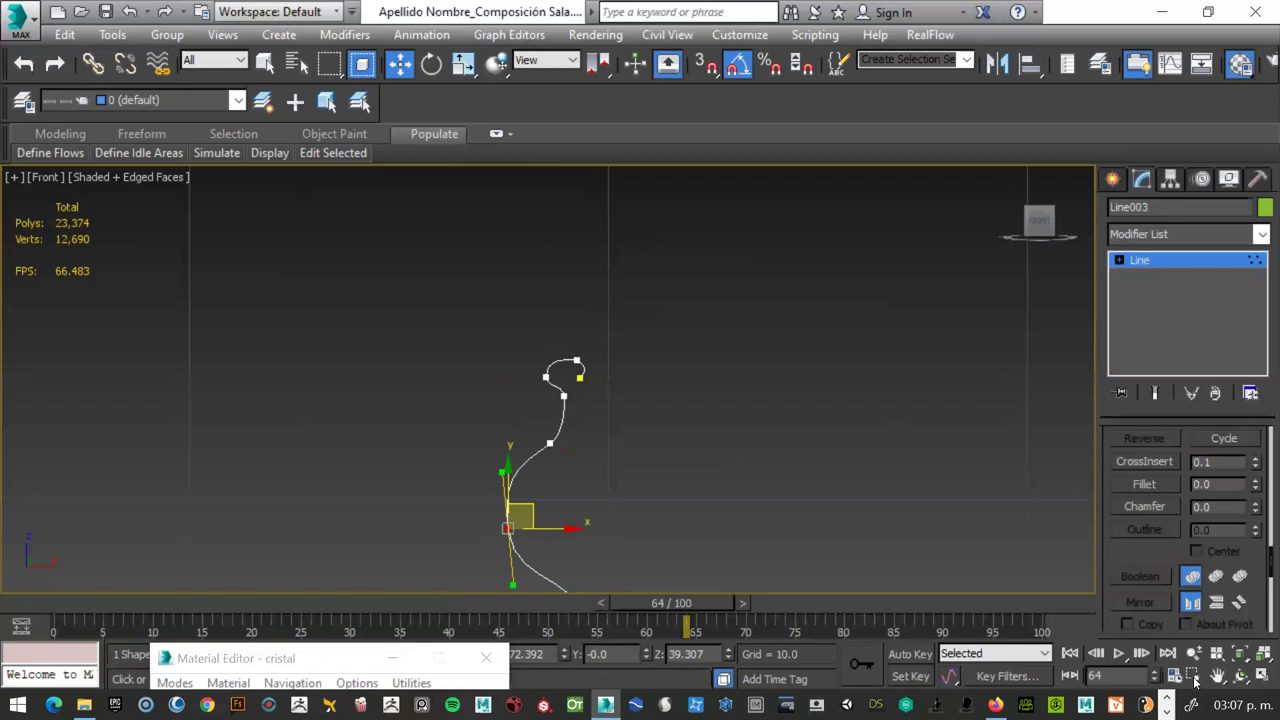
pyautogui.click(1218, 676)
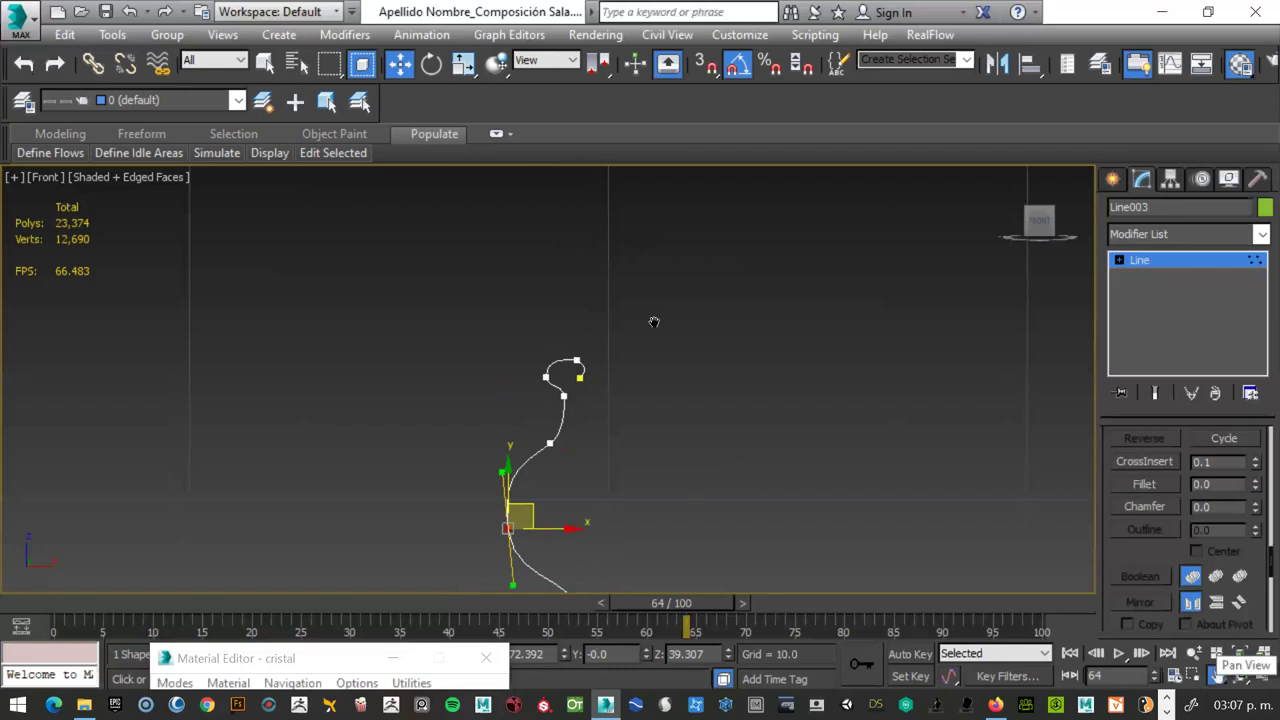
pyautogui.scroll(3, 654, 322)
pyautogui.scroll(3, 579, 472)
pyautogui.moveTo(642, 341); pyautogui.dragTo(737, 103)
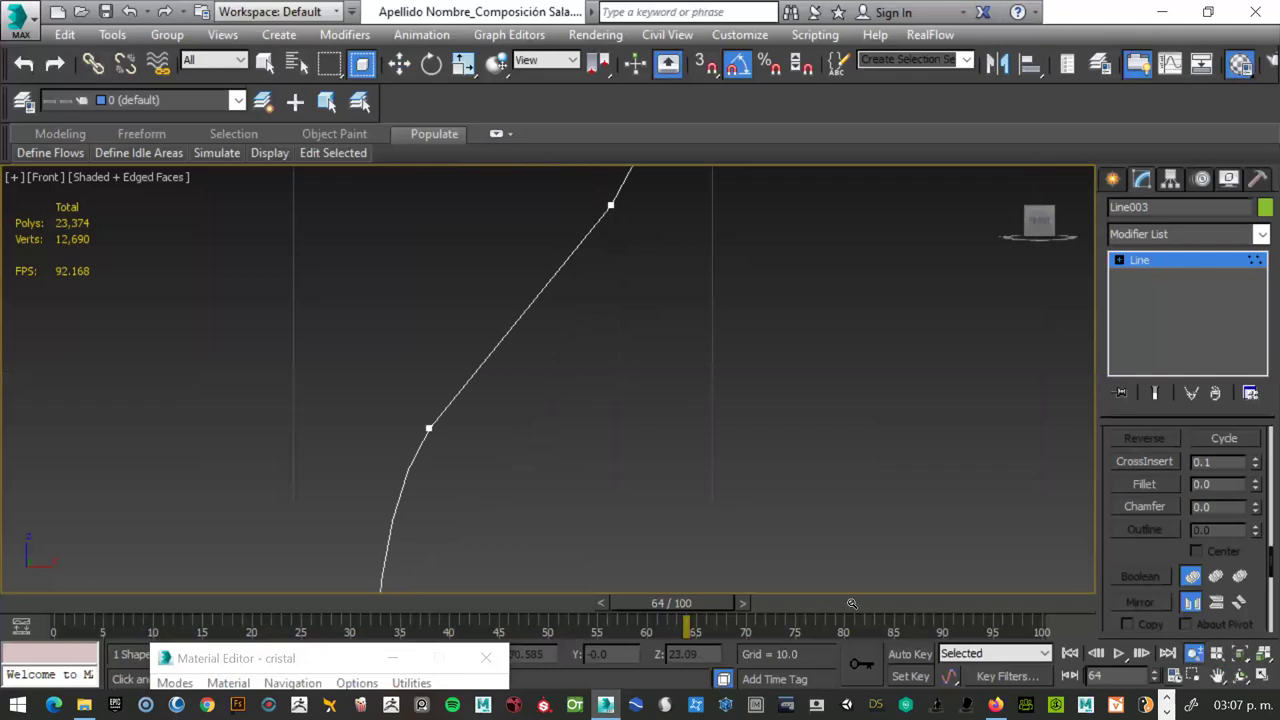
pyautogui.scroll(-5, 694, 523)
pyautogui.scroll(-2, 694, 523)
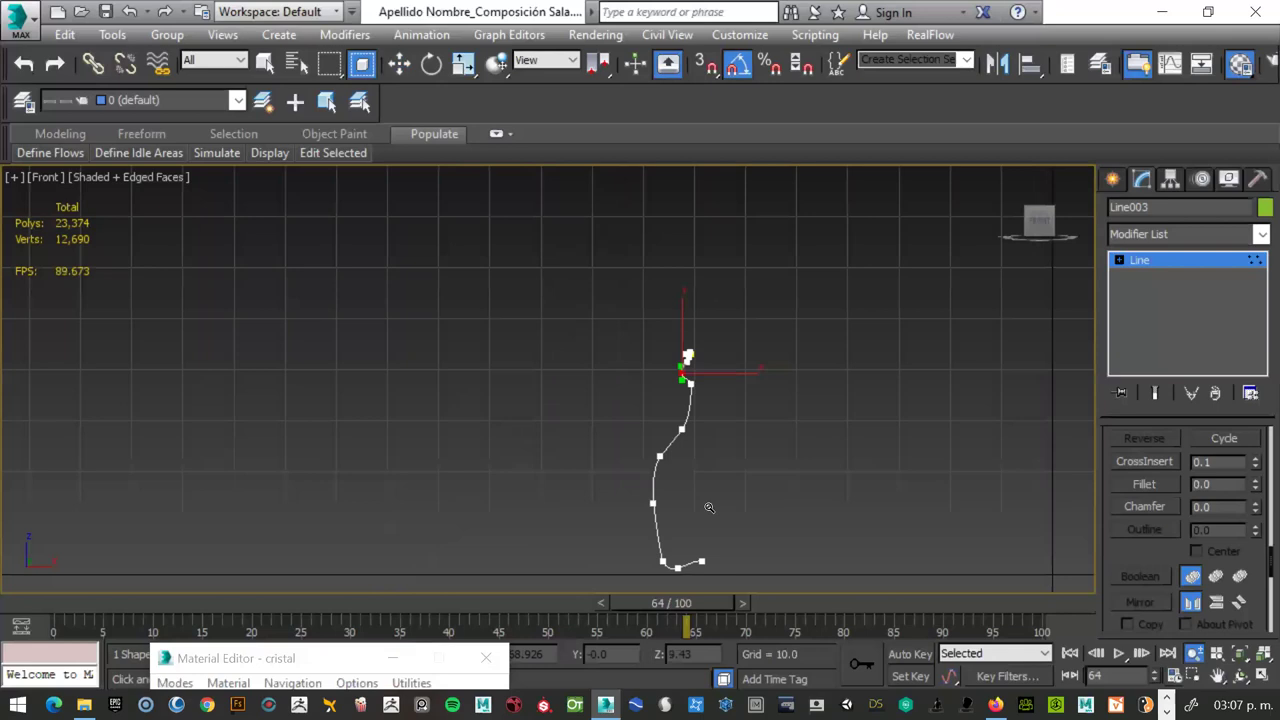
# - Box-select the profile's base vertices and drag them down to lengthen the body
pyautogui.rightClick(702, 481)
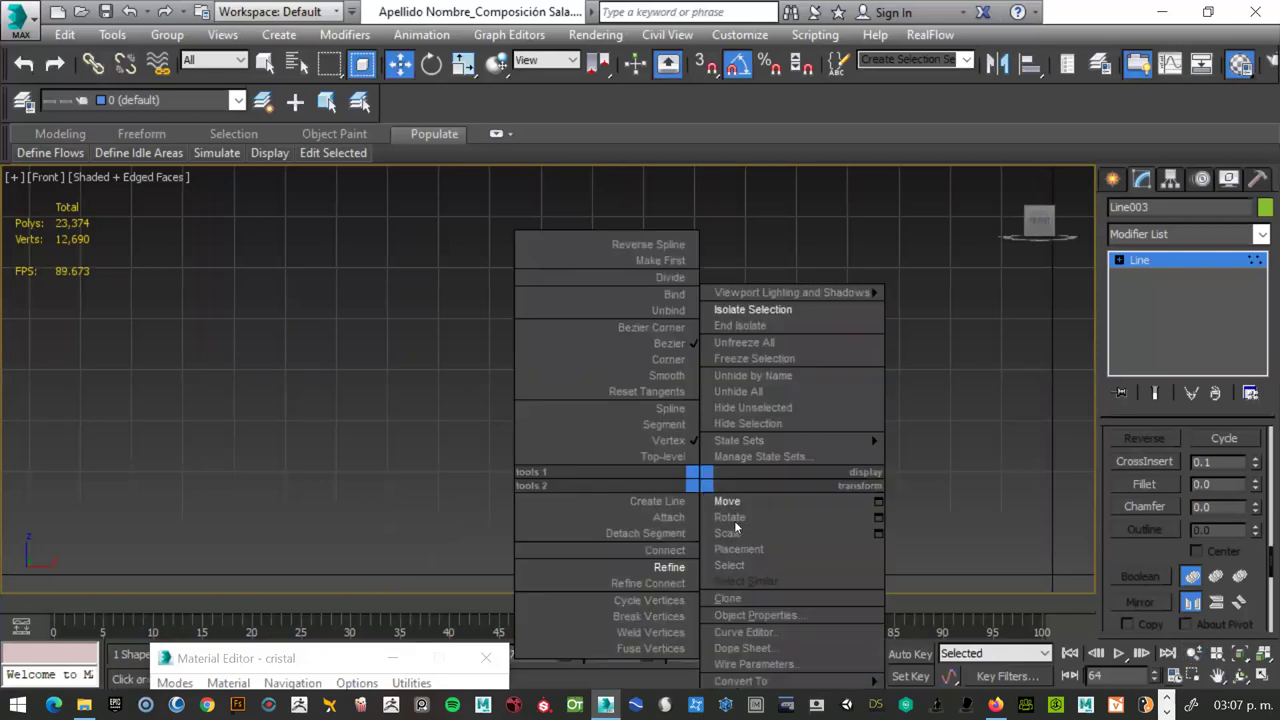
pyautogui.press('Escape')
pyautogui.moveTo(658, 491)
pyautogui.mouseDown()
pyautogui.moveTo(757, 568)
pyautogui.moveTo(712, 560)
pyautogui.mouseUp()
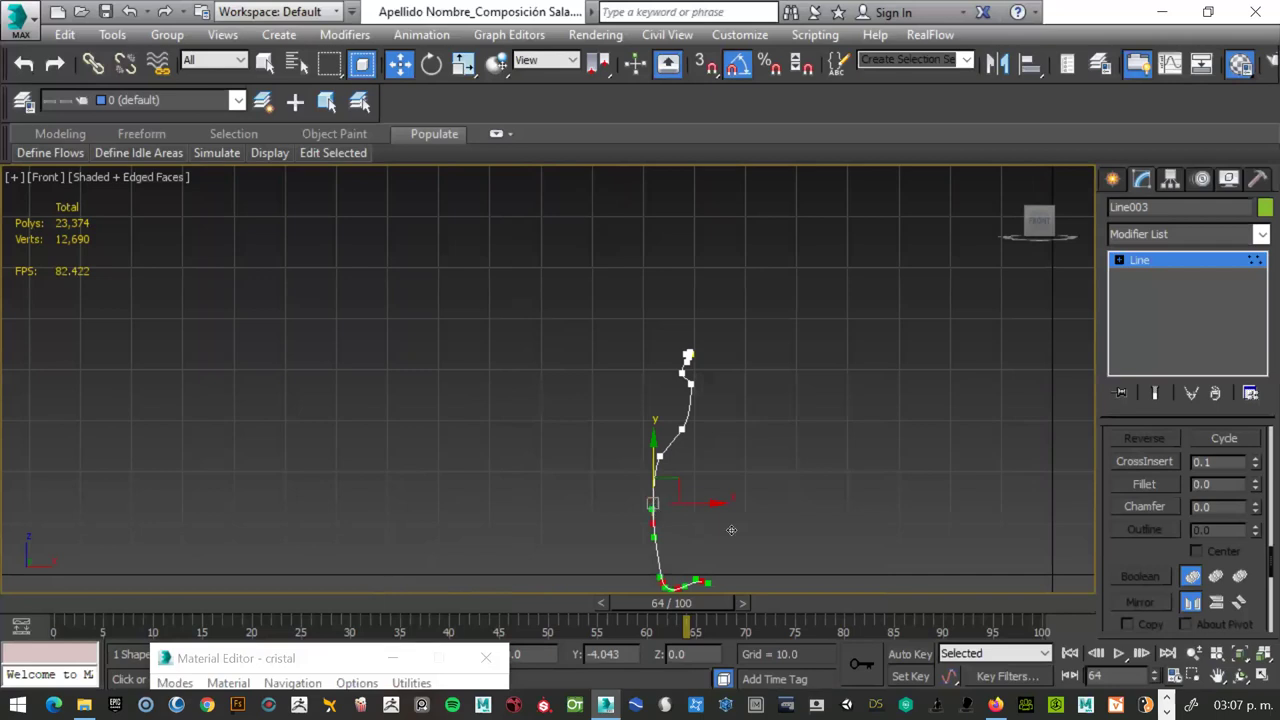
pyautogui.scroll(-3, 731, 530)
pyautogui.click(860, 392)
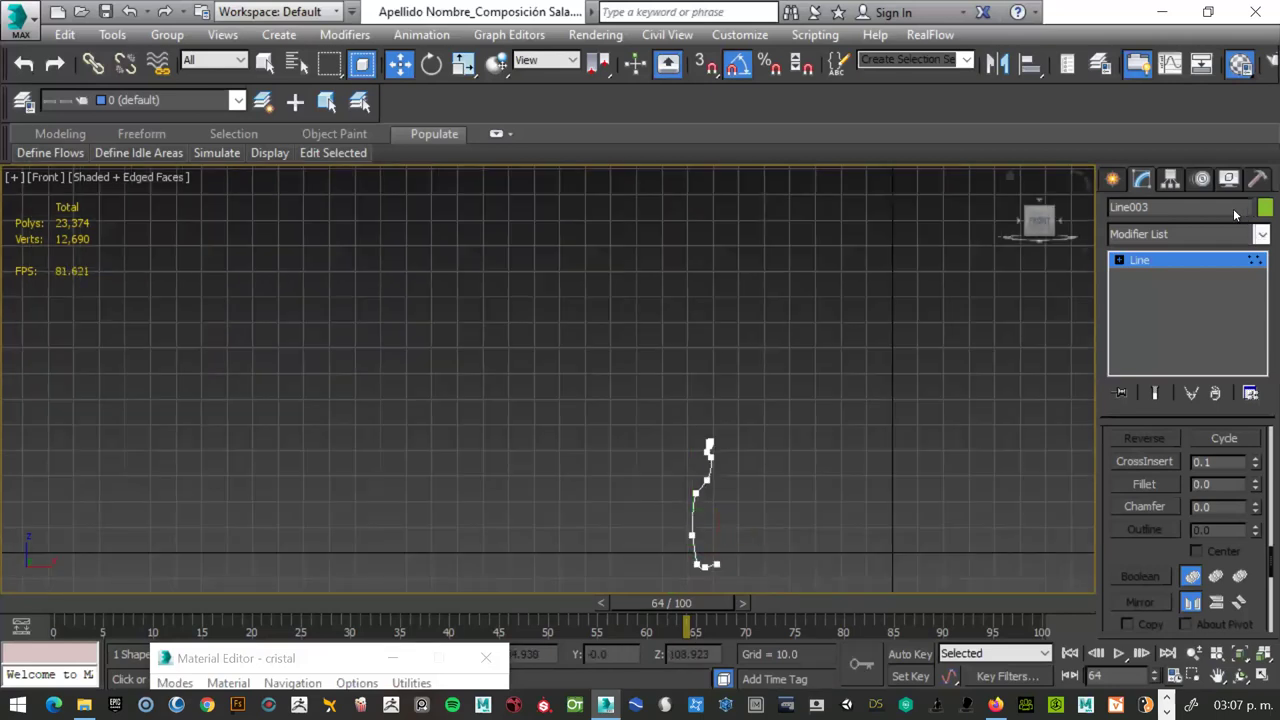
pyautogui.click(1235, 234)
pyautogui.press('Escape')
# - Apply a Lathe modifier (360°, 32 segments, capped) to Line003 and center the bottle in view
pyautogui.click(1261, 234)
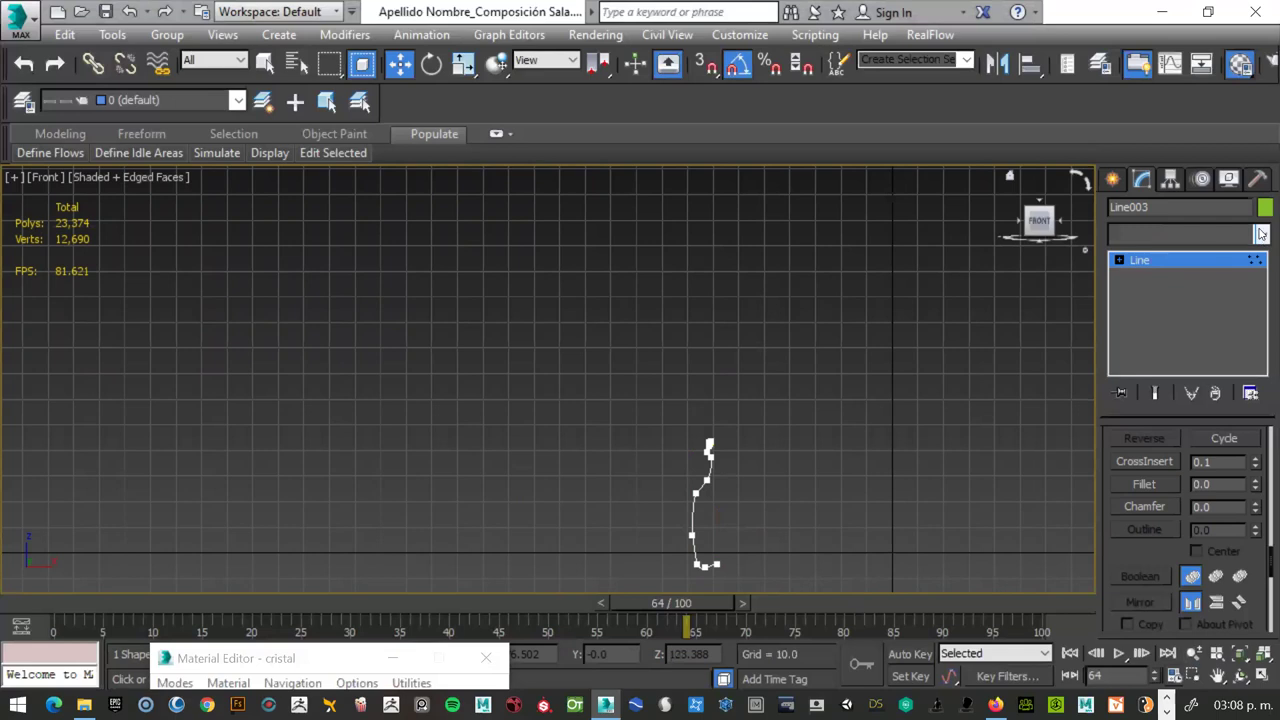
pyautogui.click(1261, 234)
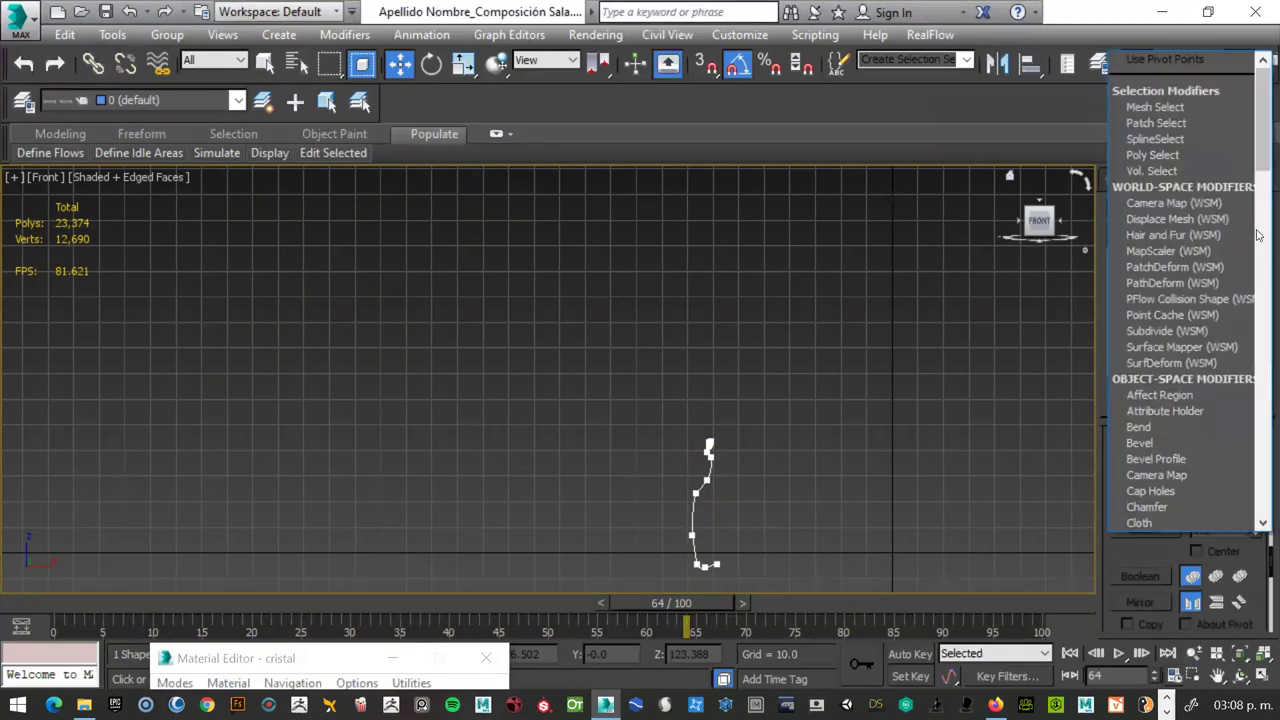
pyautogui.press('l')
pyautogui.press('Return')
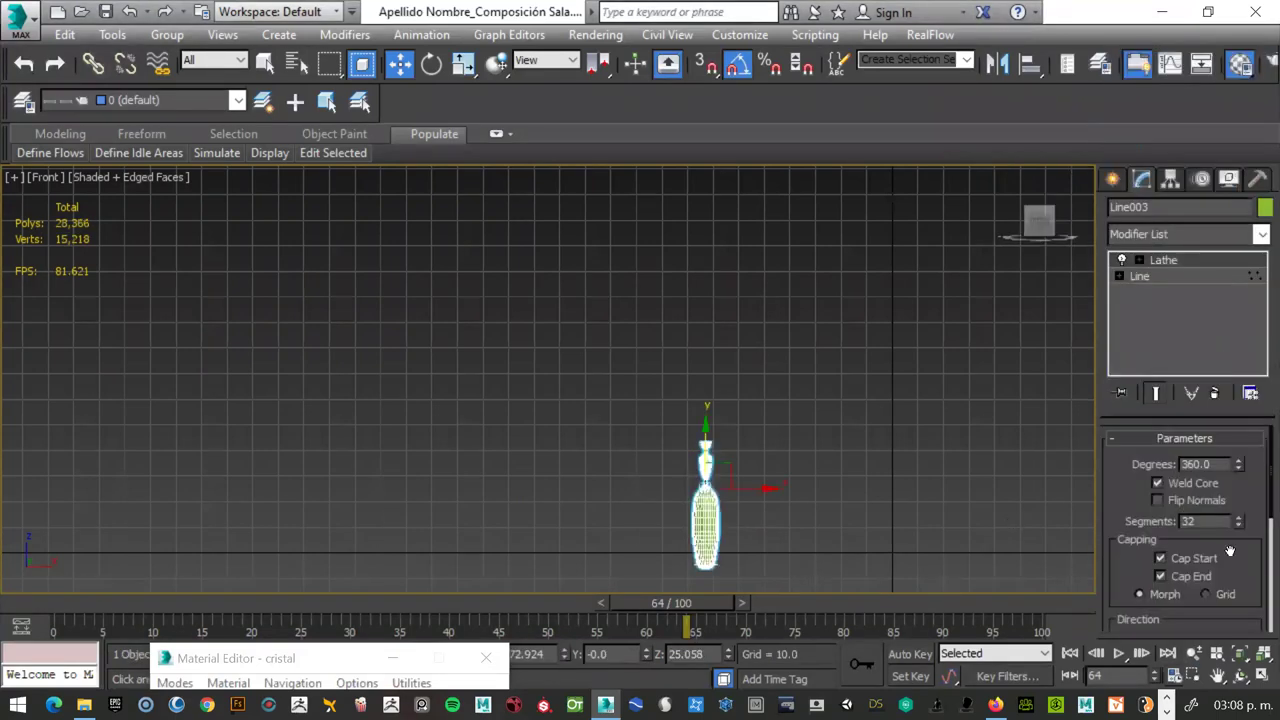
pyautogui.scroll(-3, 1241, 541)
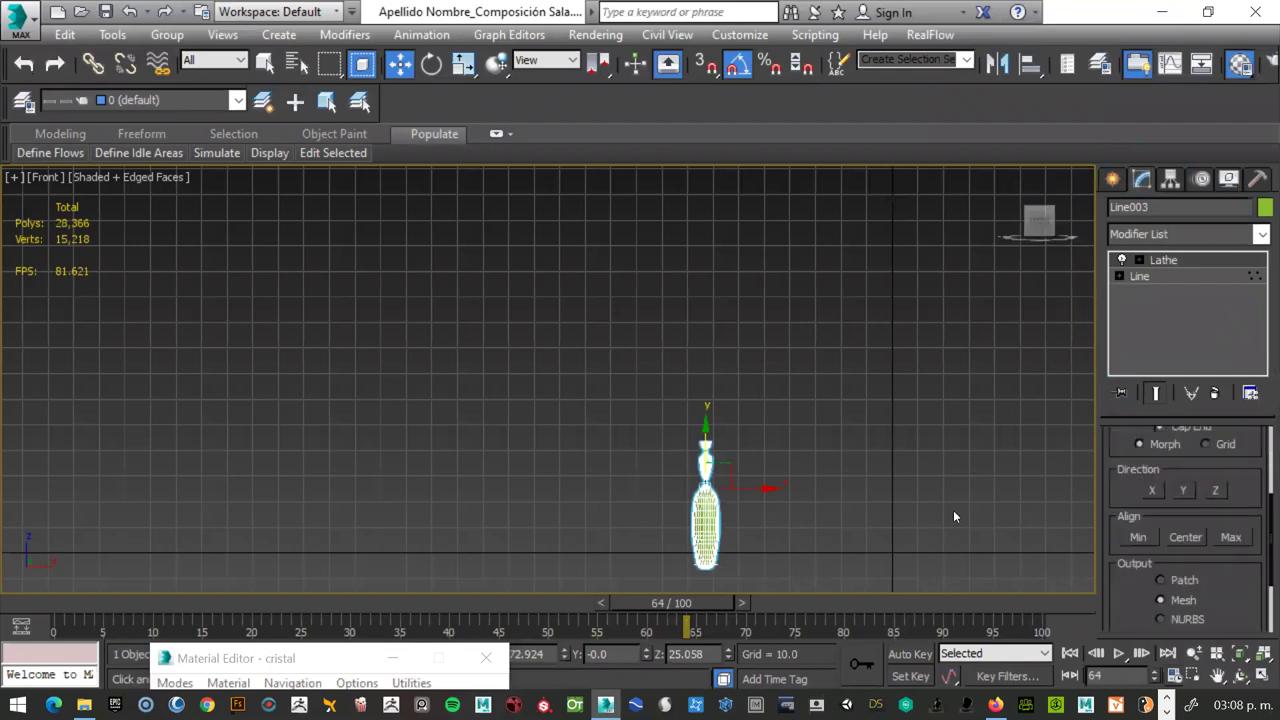
pyautogui.scroll(3, 777, 464)
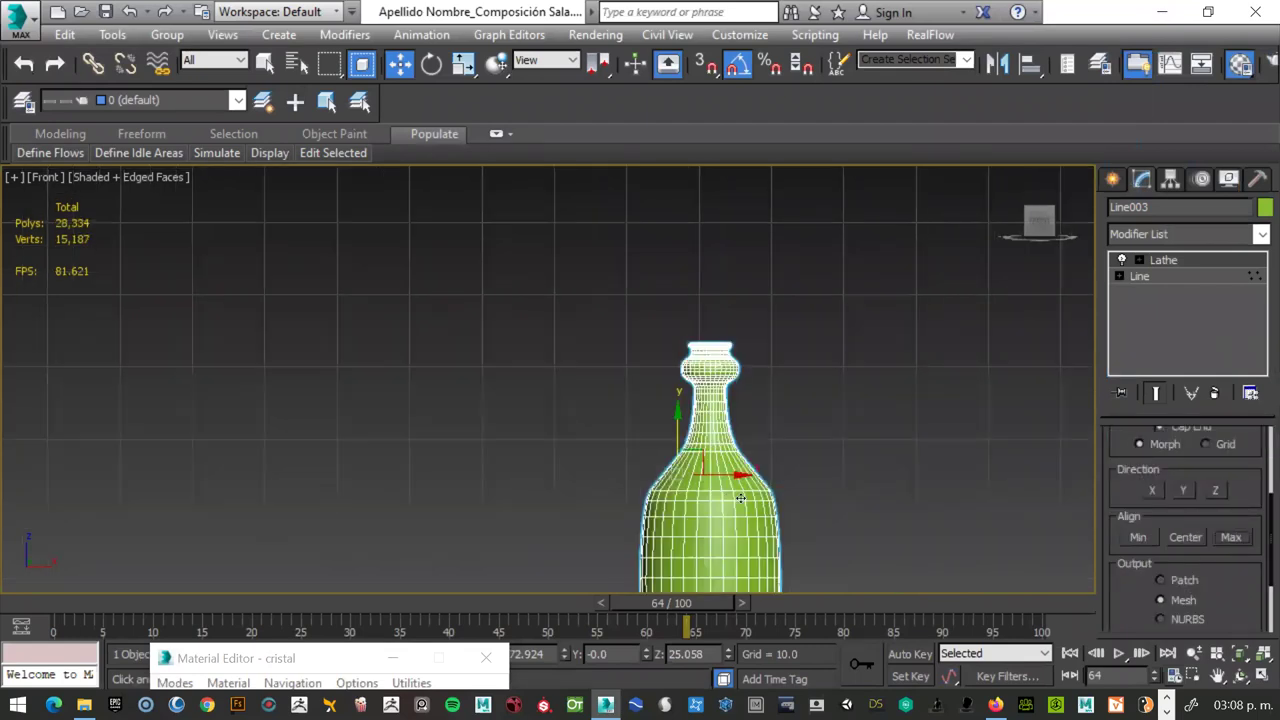
pyautogui.scroll(-2, 774, 462)
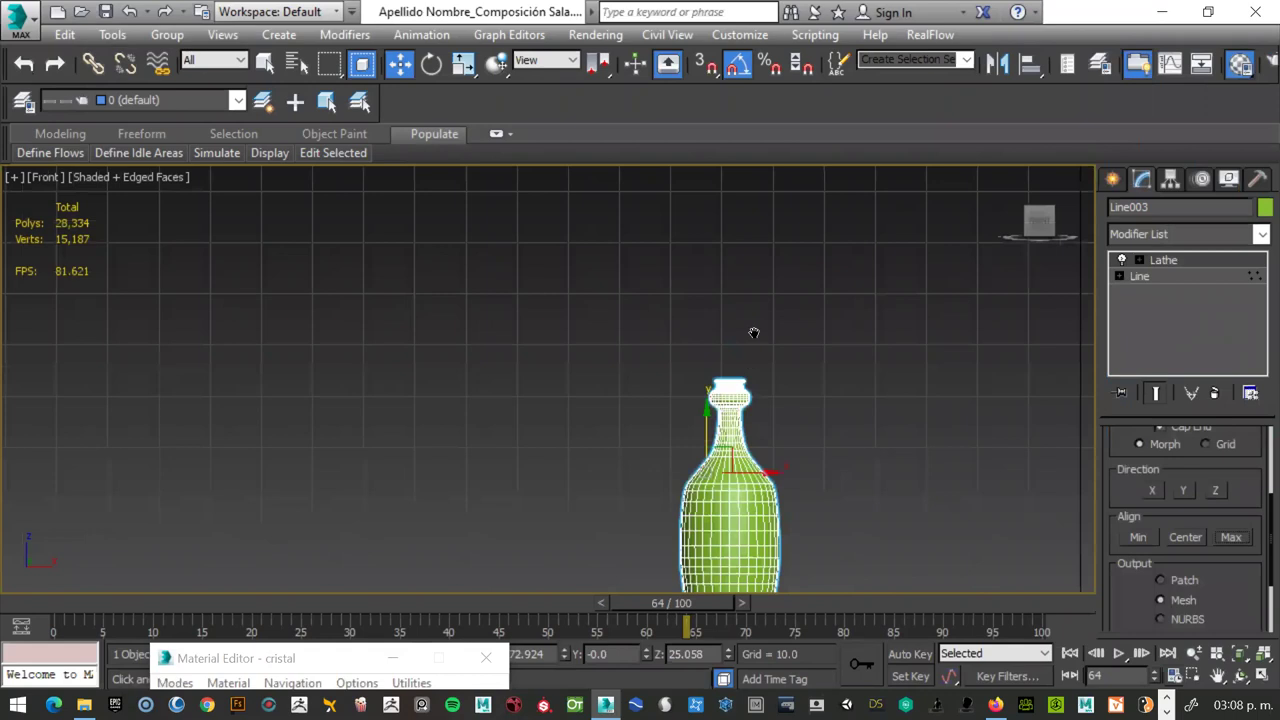
pyautogui.moveTo(749, 374); pyautogui.dragTo(803, 380, button='middle')
pyautogui.moveTo(738, 434)
pyautogui.mouseDown(button='middle')
pyautogui.moveTo(714, 407)
pyautogui.moveTo(723, 417)
pyautogui.moveTo(607, 459)
pyautogui.mouseUp(button='middle')
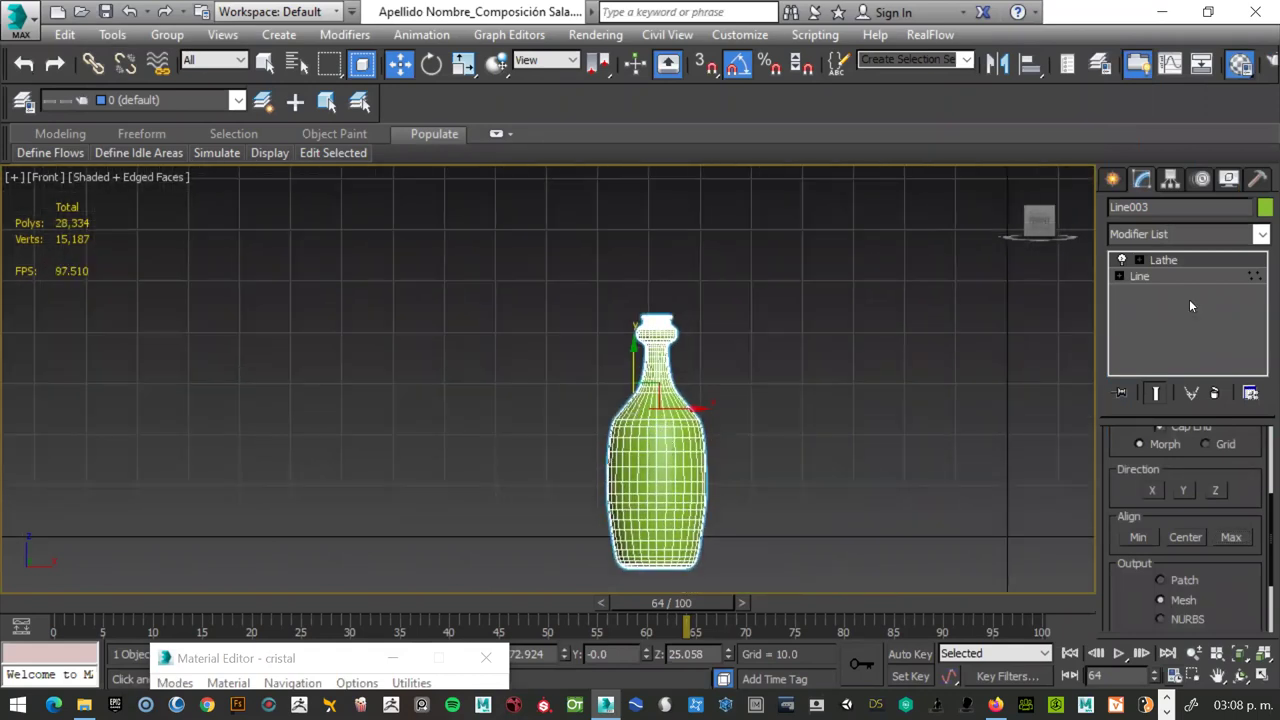
# - Move the Lathe axis to narrow the bottle
pyautogui.click(1119, 276)
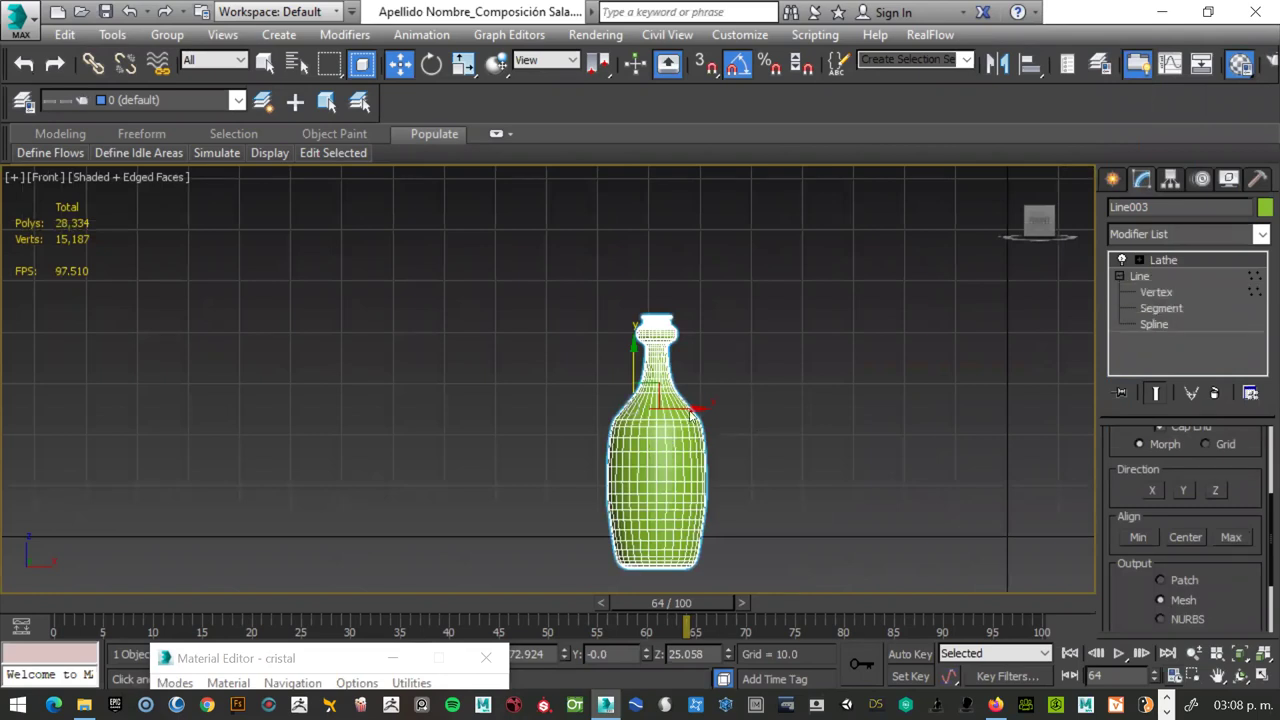
pyautogui.click(1140, 276)
pyautogui.click(1160, 260)
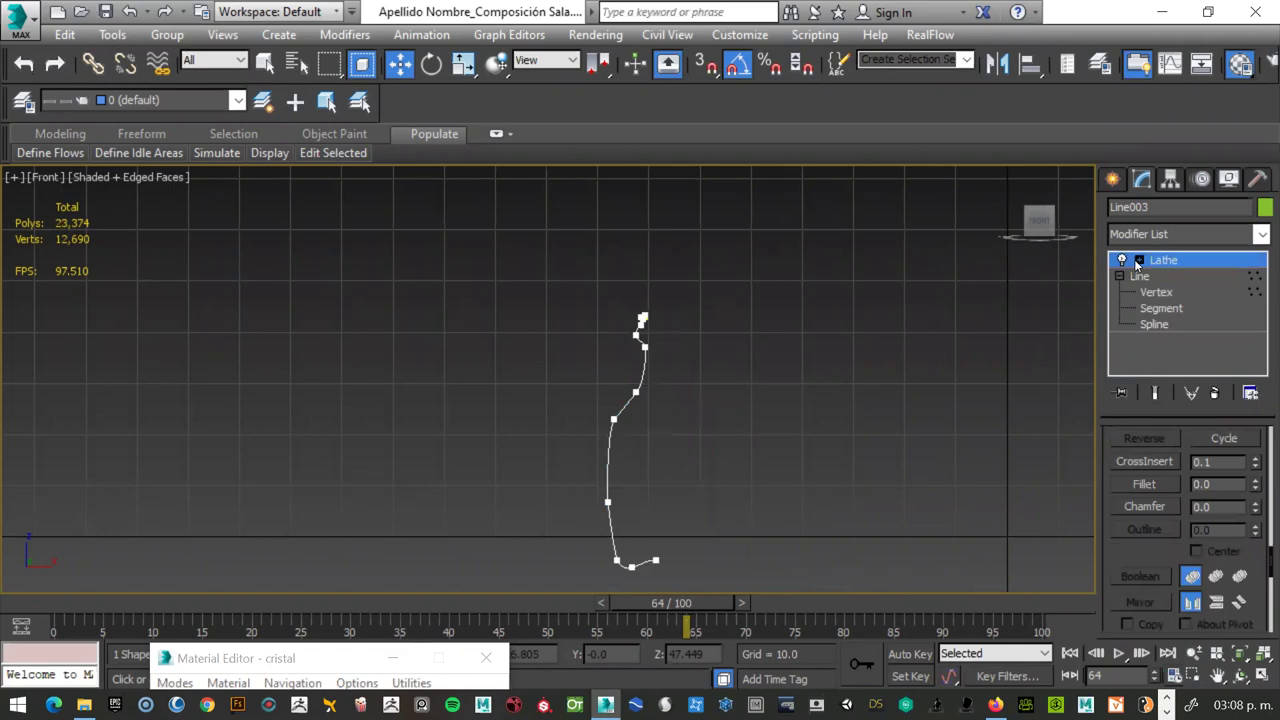
pyautogui.click(1139, 260)
pyautogui.click(1172, 276)
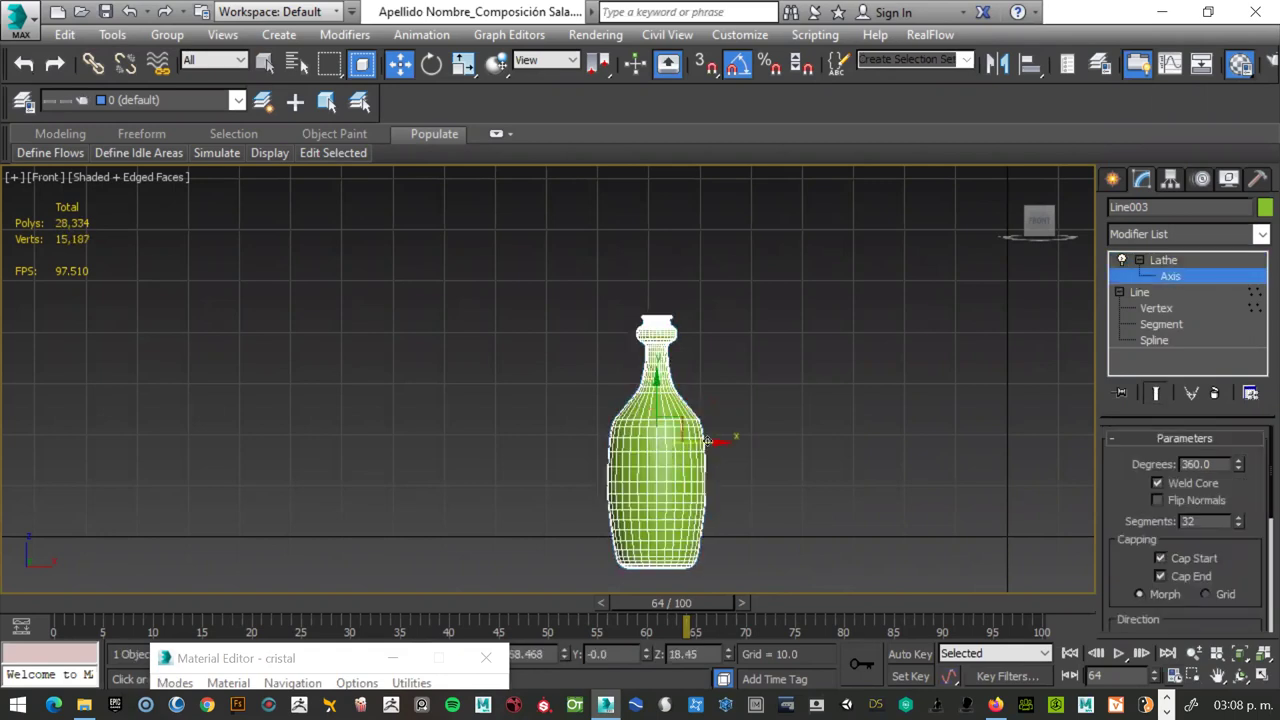
pyautogui.moveTo(707, 441); pyautogui.dragTo(699, 441)
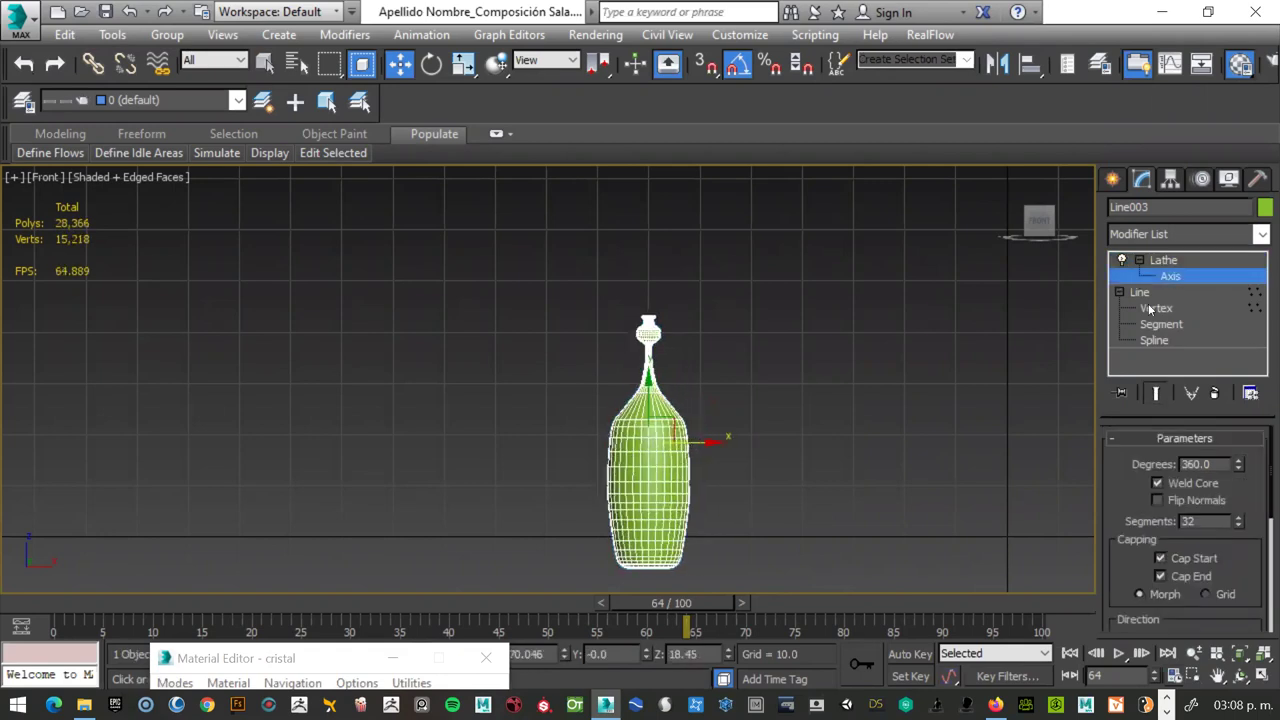
# - Shift the profile's upper vertices slightly left to pull in the neck
pyautogui.click(720, 319)
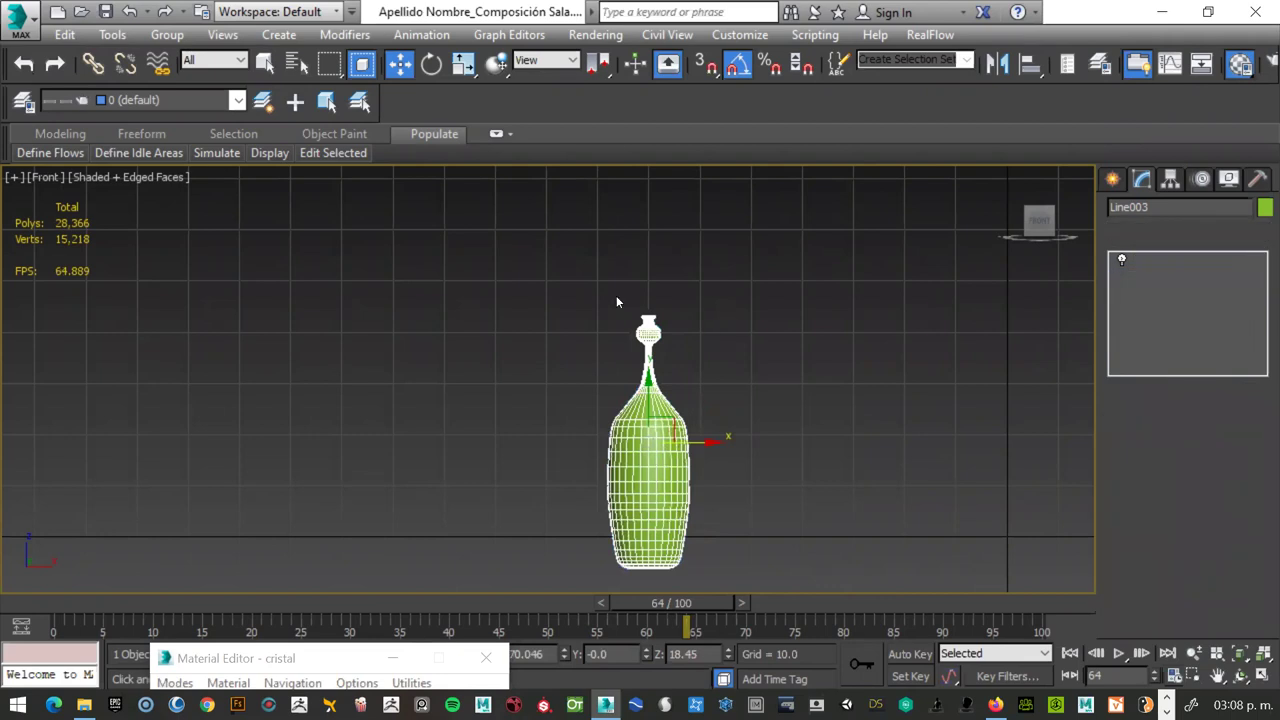
pyautogui.moveTo(616, 295); pyautogui.dragTo(666, 396)
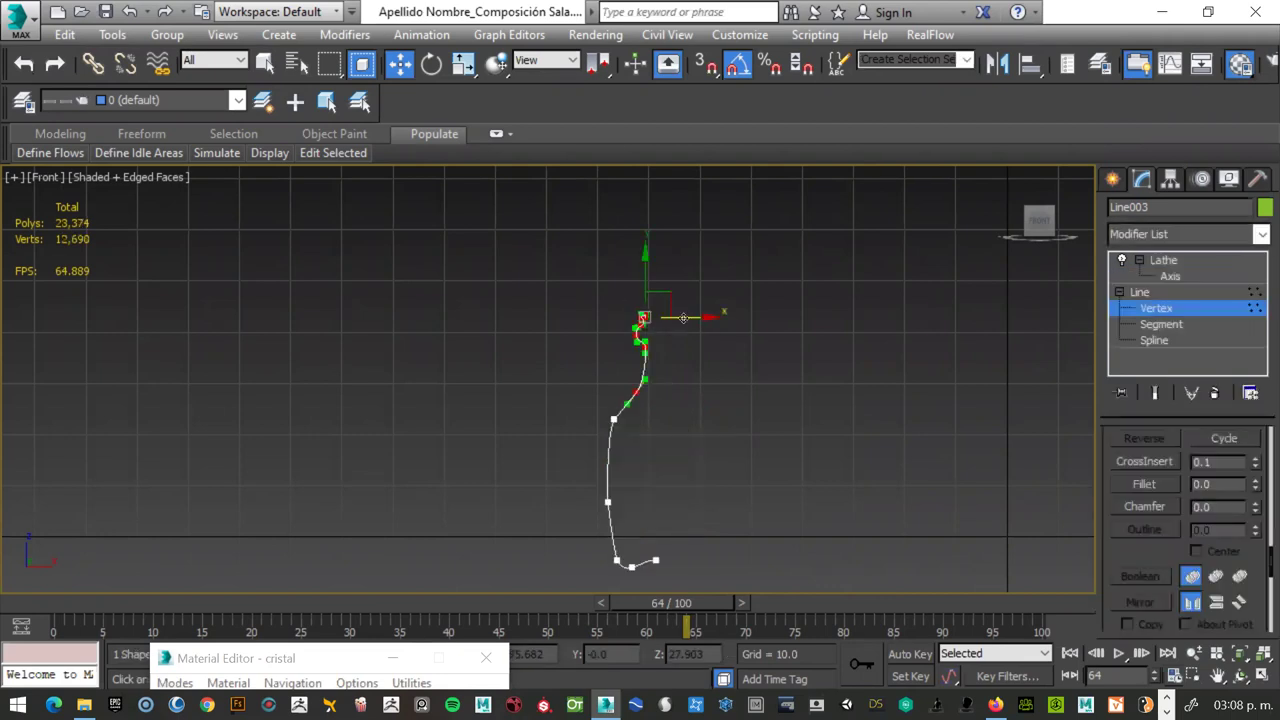
pyautogui.moveTo(683, 317); pyautogui.dragTo(673, 317)
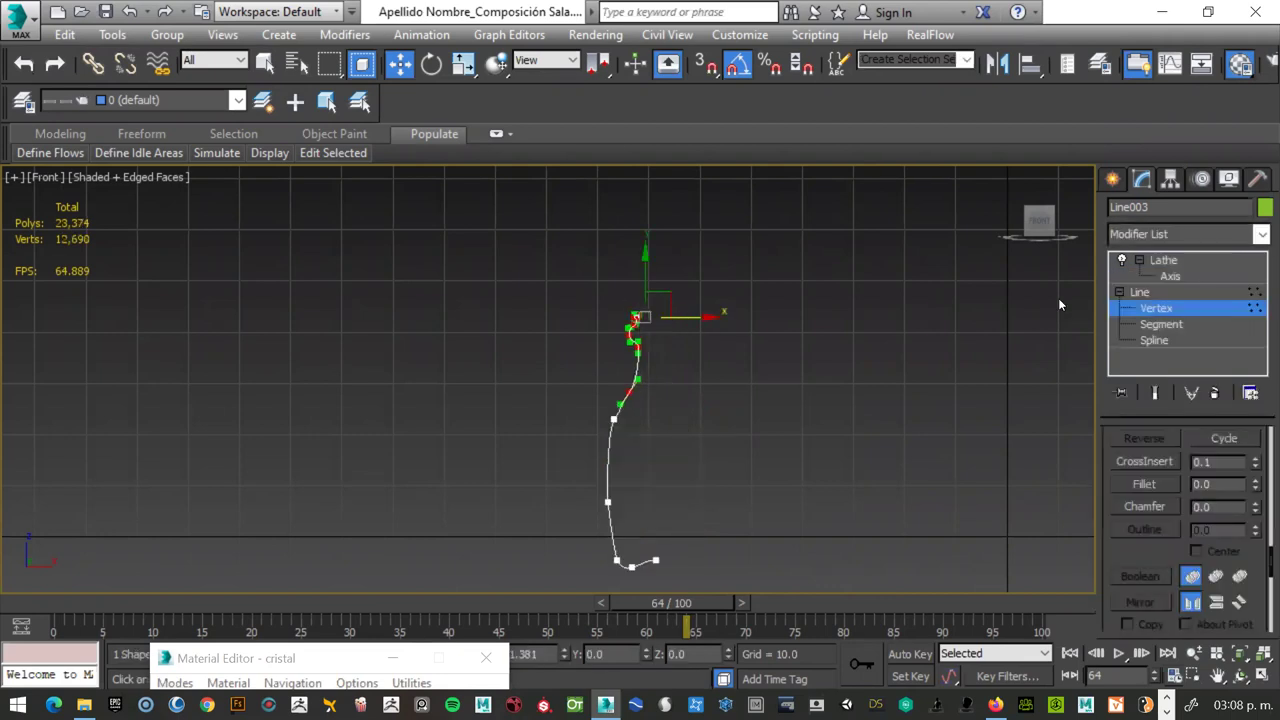
pyautogui.click(1149, 263)
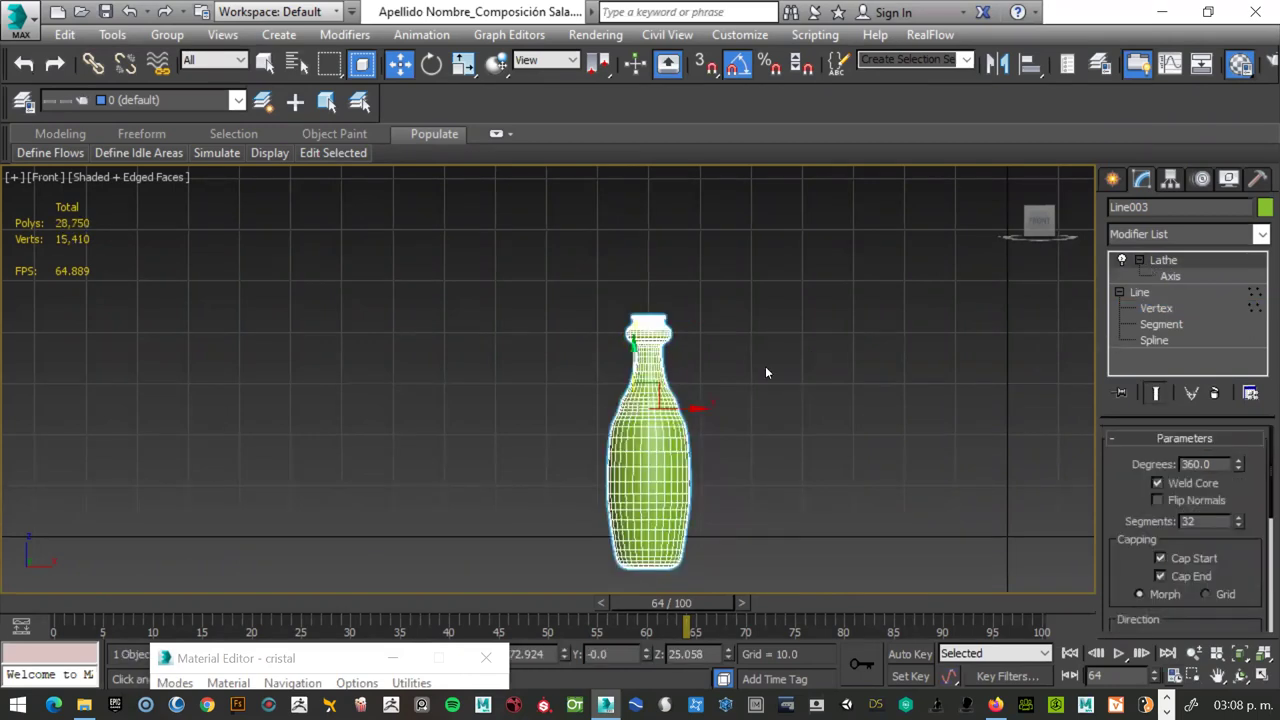
pyautogui.hotkey('ctrl', 'z')
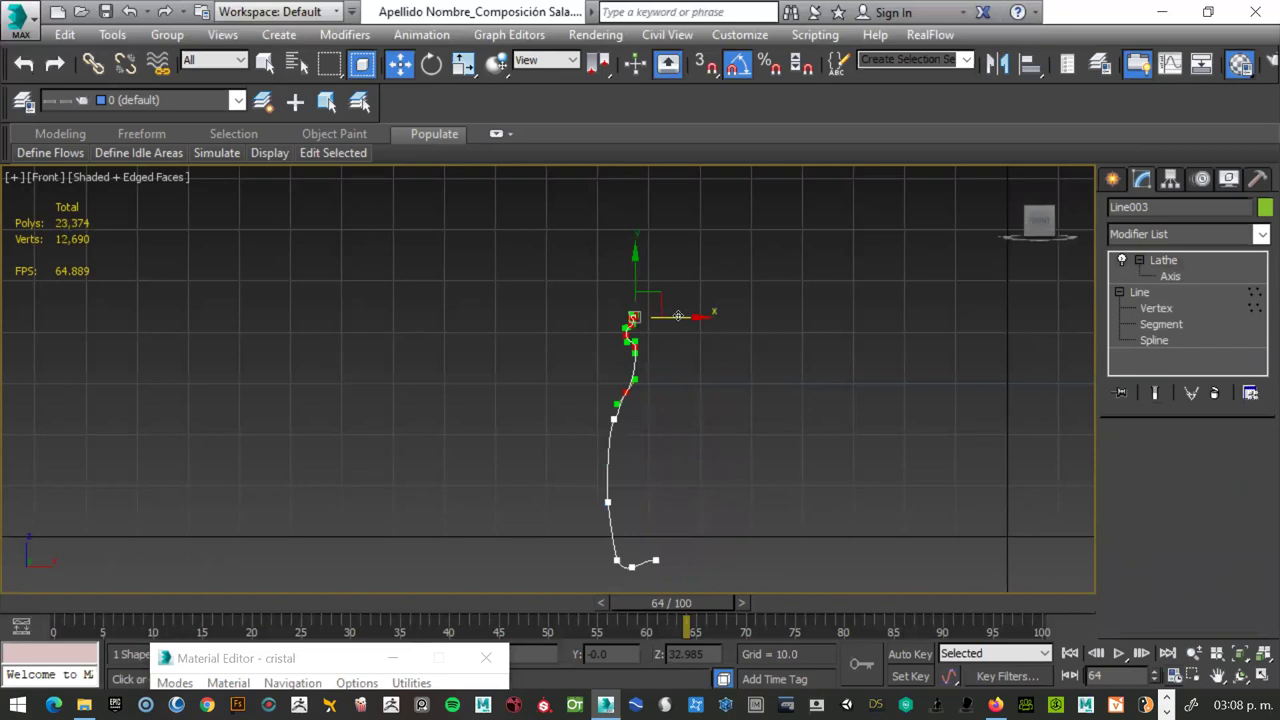
pyautogui.click(1156, 308)
pyautogui.click(1160, 262)
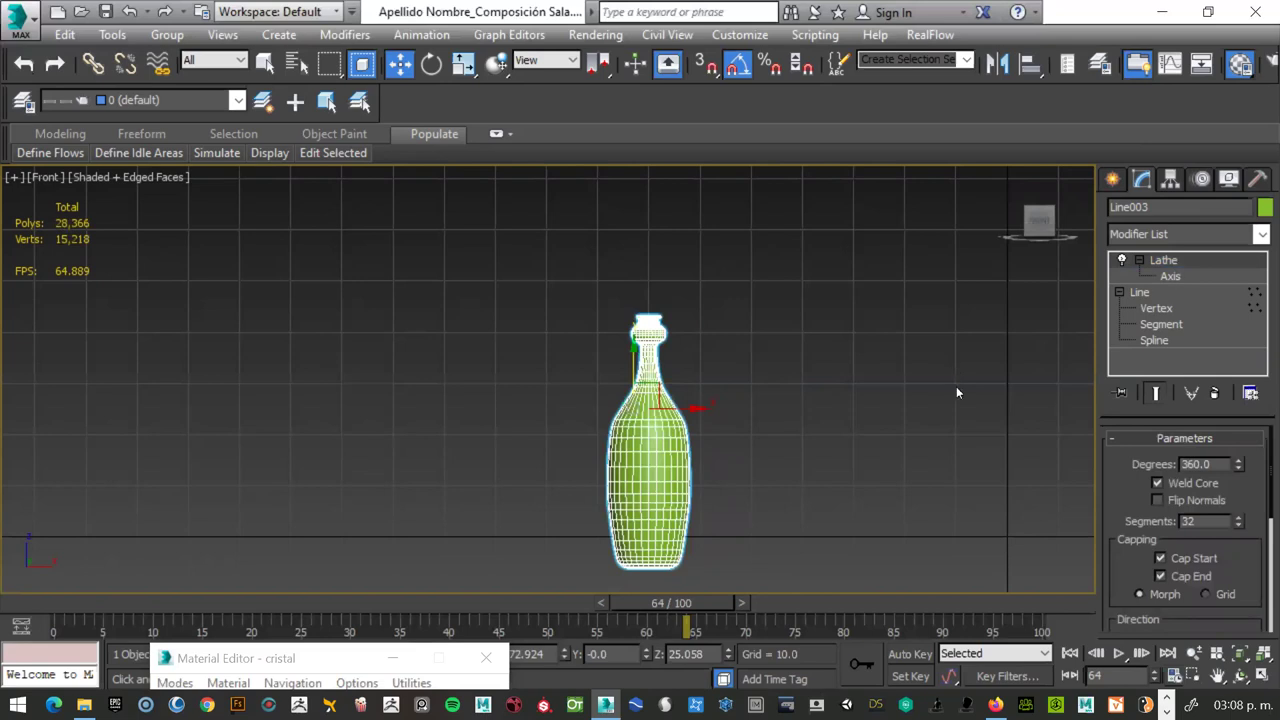
pyautogui.hotkey('ctrl', 'z')
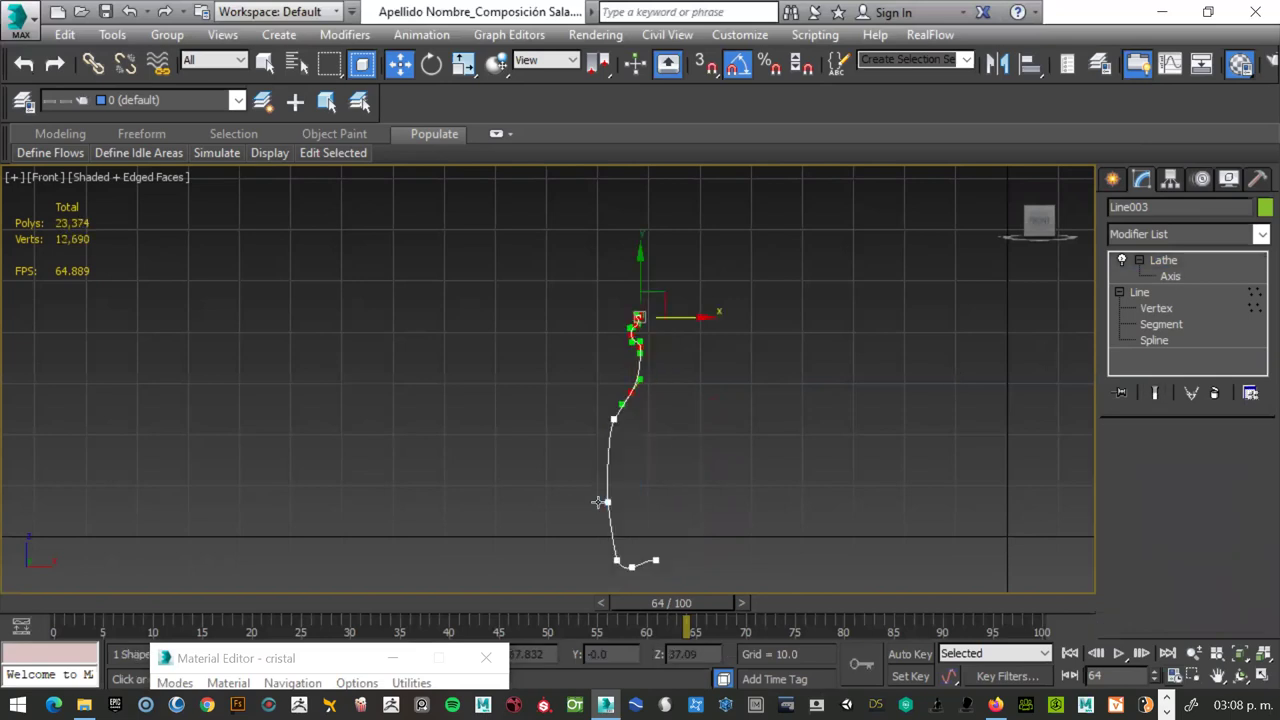
pyautogui.press('1')
pyautogui.scroll(-2, 597, 500)
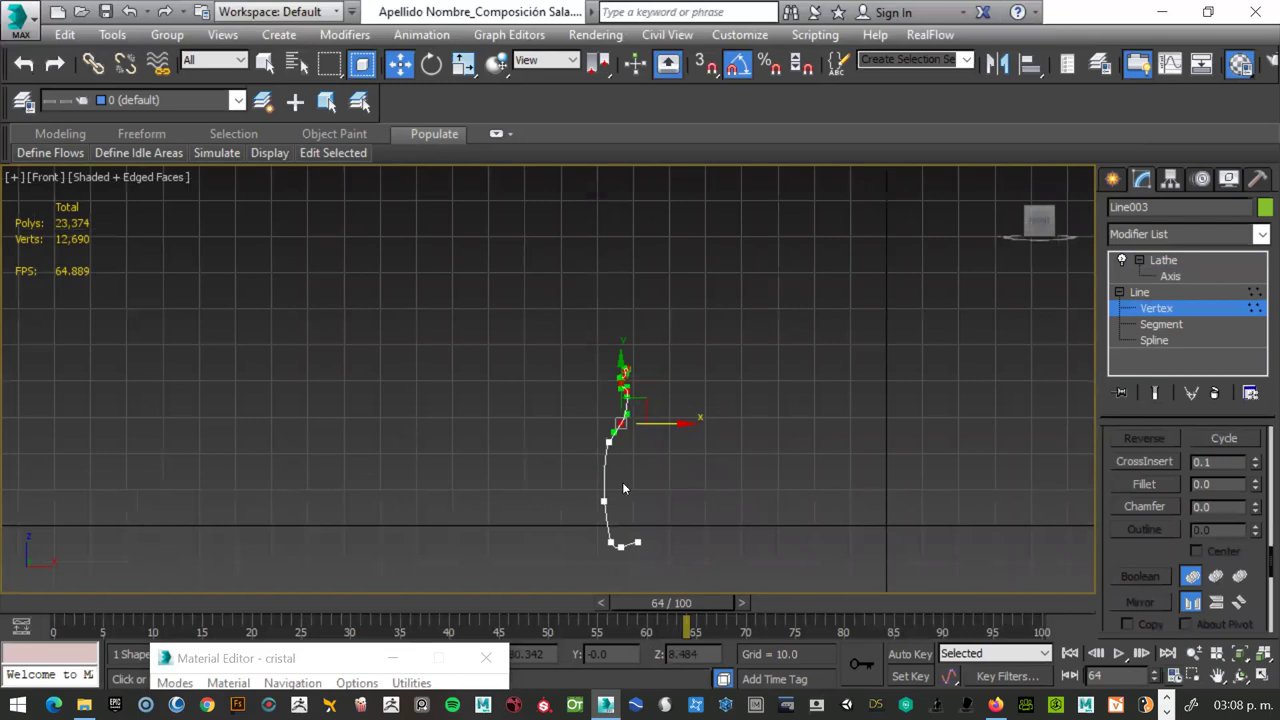
# - Lower the profile's bottom vertices to lengthen the bottle, then move the bottle up
pyautogui.click(636, 541)
pyautogui.moveTo(634, 530); pyautogui.dragTo(634, 576)
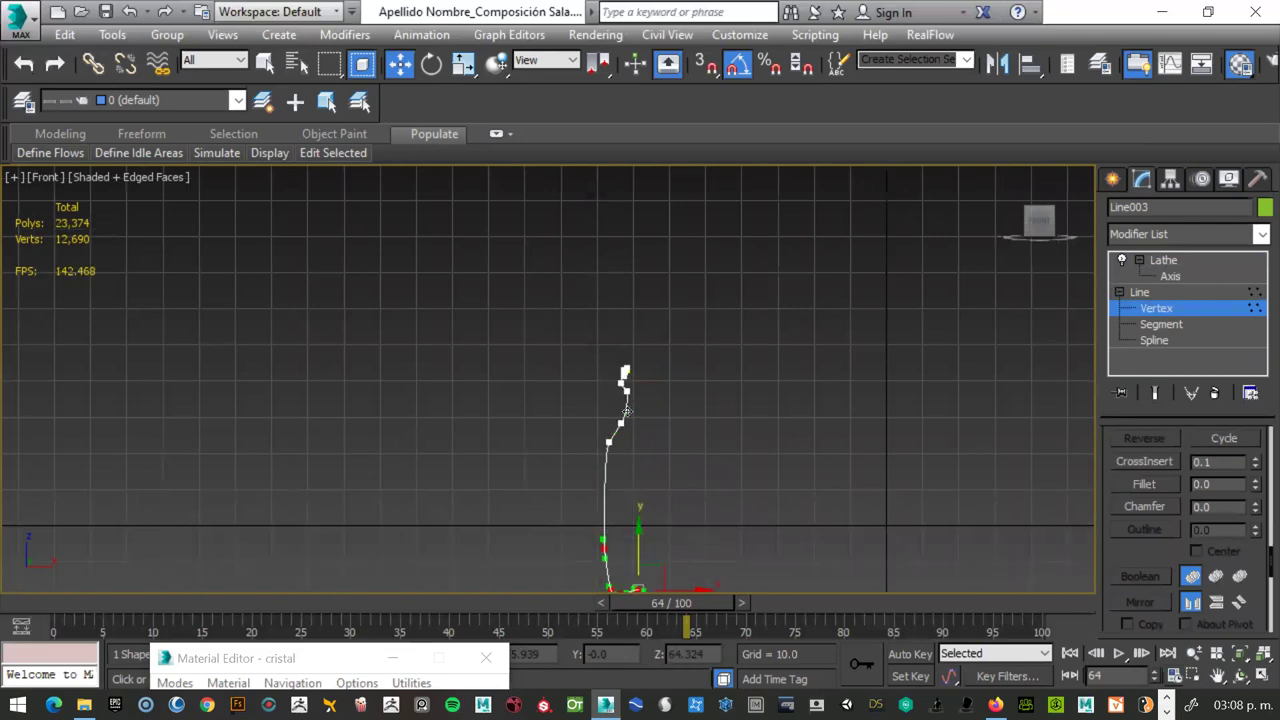
pyautogui.press('pageup')
pyautogui.scroll(4, 626, 410)
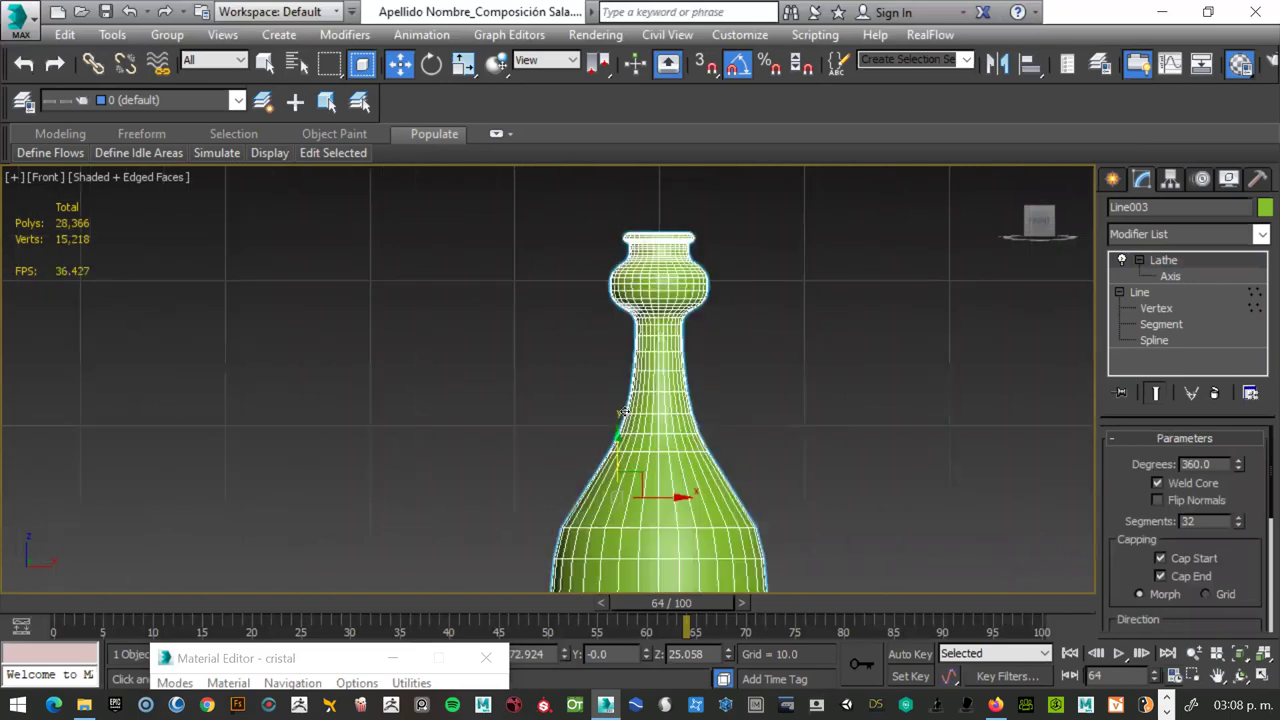
pyautogui.scroll(-5, 700, 418)
pyautogui.moveTo(695, 354); pyautogui.dragTo(697, 301)
pyautogui.scroll(3, 797, 432)
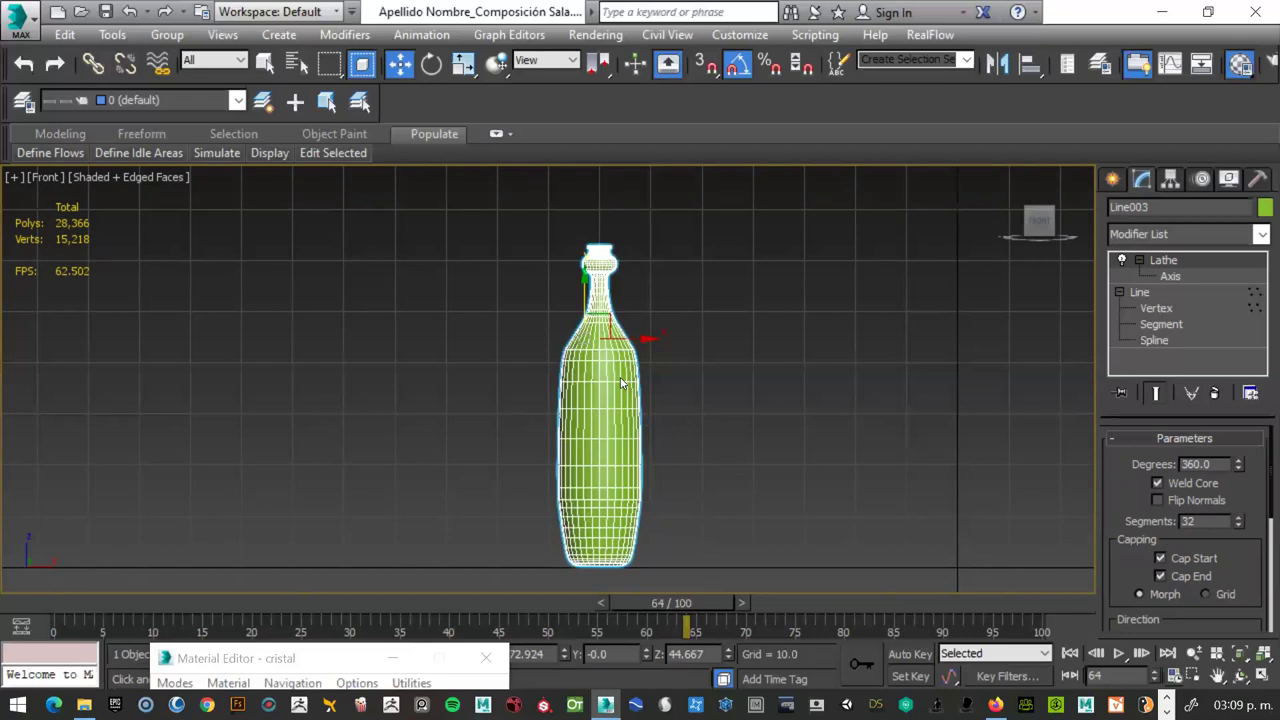
# - Convert the bottle to Editable Poly and select its top opening border
pyautogui.rightClick(616, 372)
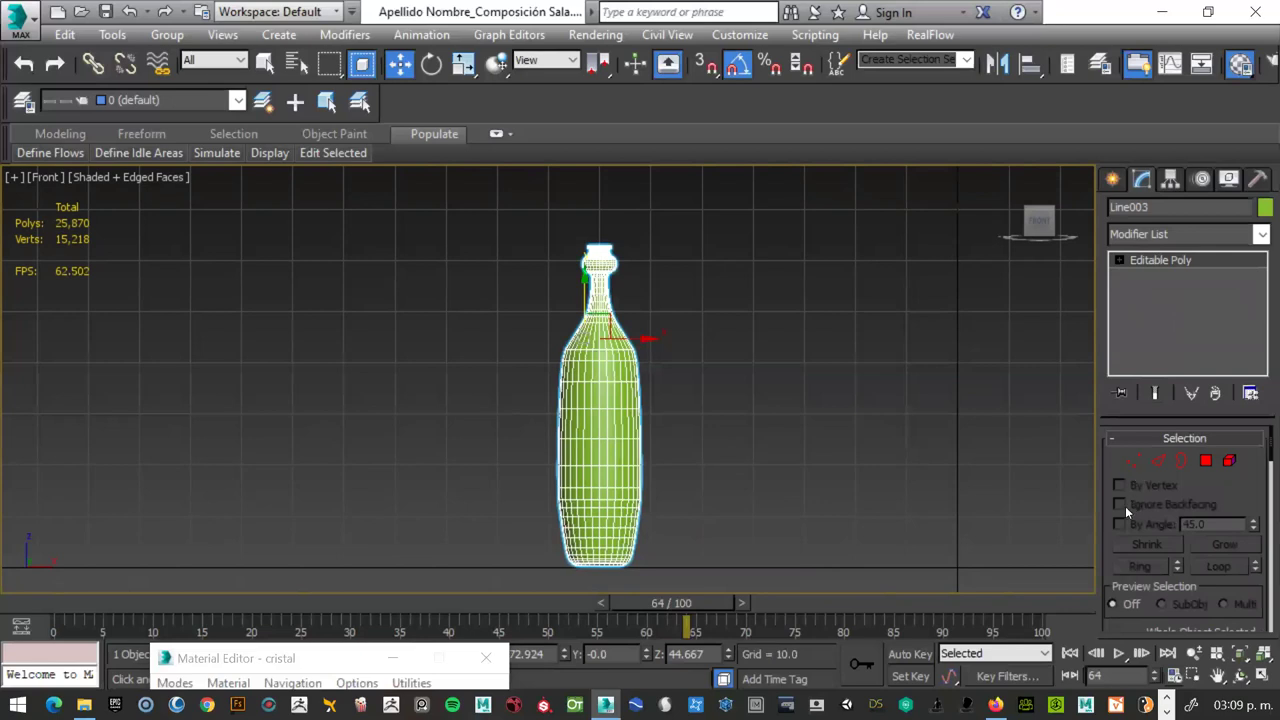
pyautogui.press('2')
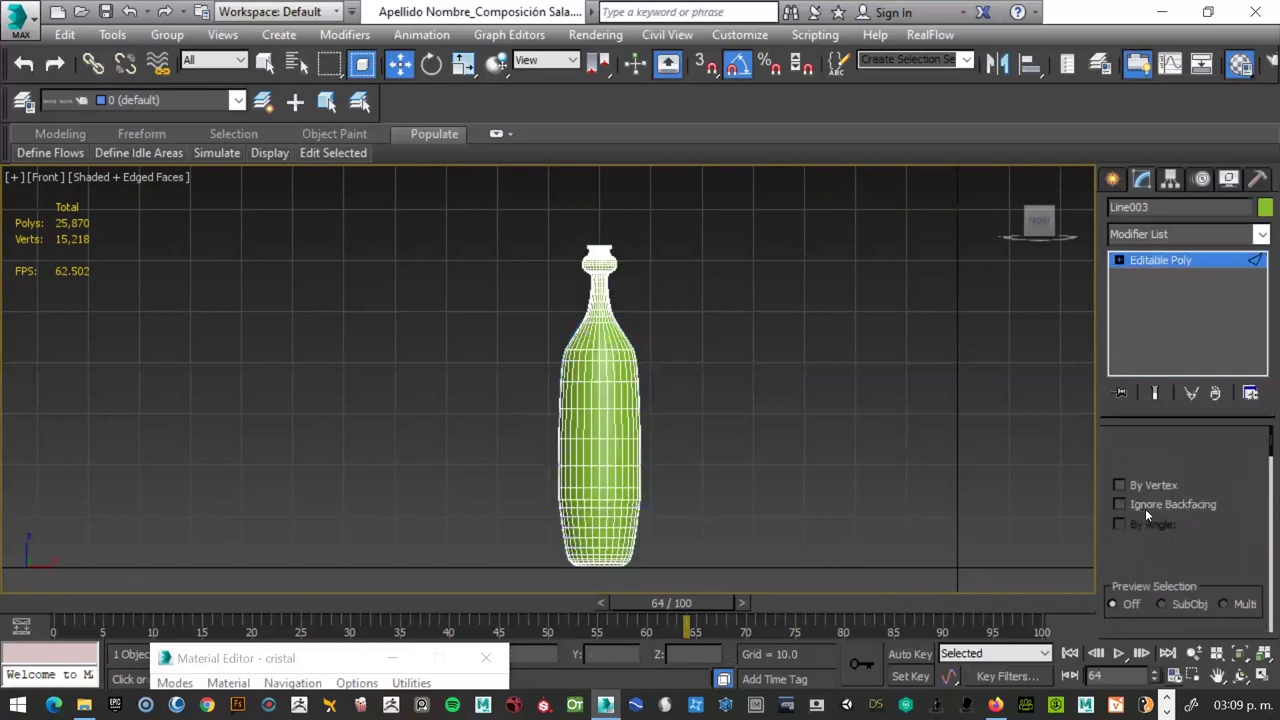
pyautogui.press('3')
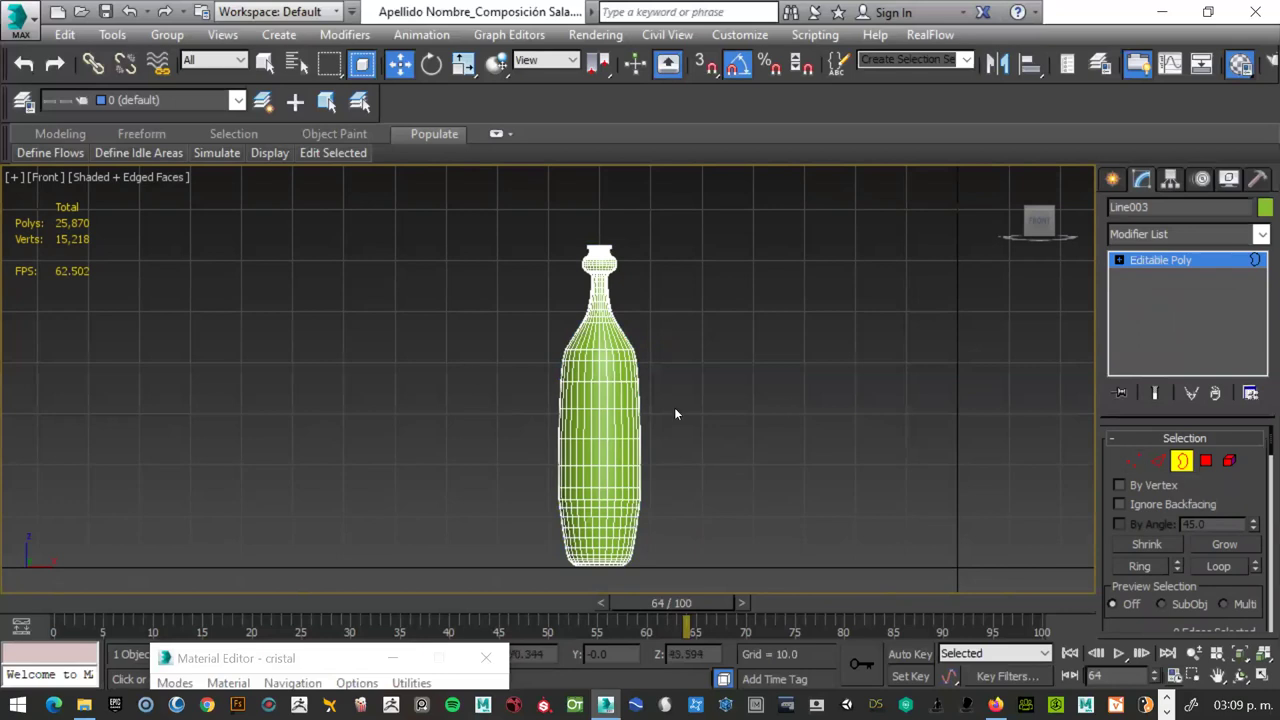
pyautogui.hotkey('ctrl', 'a')
pyautogui.keyDown('alt'); pyautogui.moveTo(1040, 279); pyautogui.dragTo(789, 347, button='middle'); pyautogui.keyUp('alt')
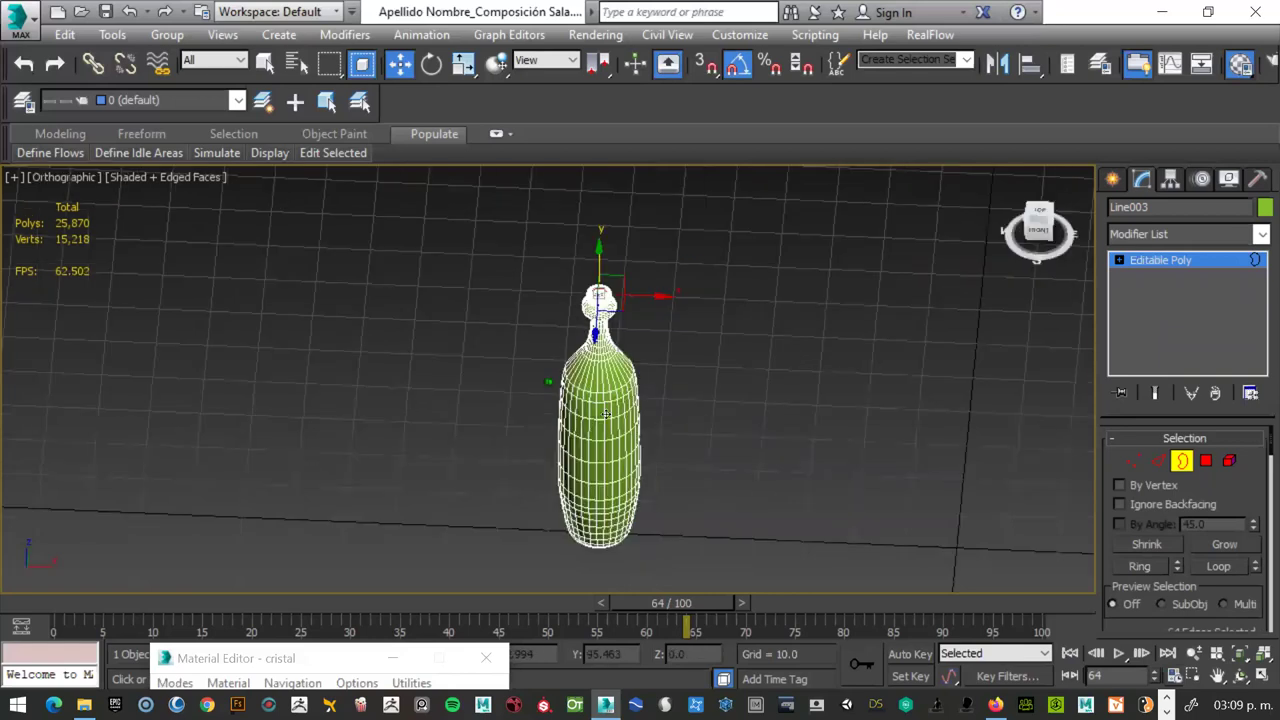
pyautogui.keyDown('alt'); pyautogui.moveTo(606, 414); pyautogui.dragTo(825, 394, button='middle'); pyautogui.keyUp('alt')
pyautogui.scroll(3, 825, 394)
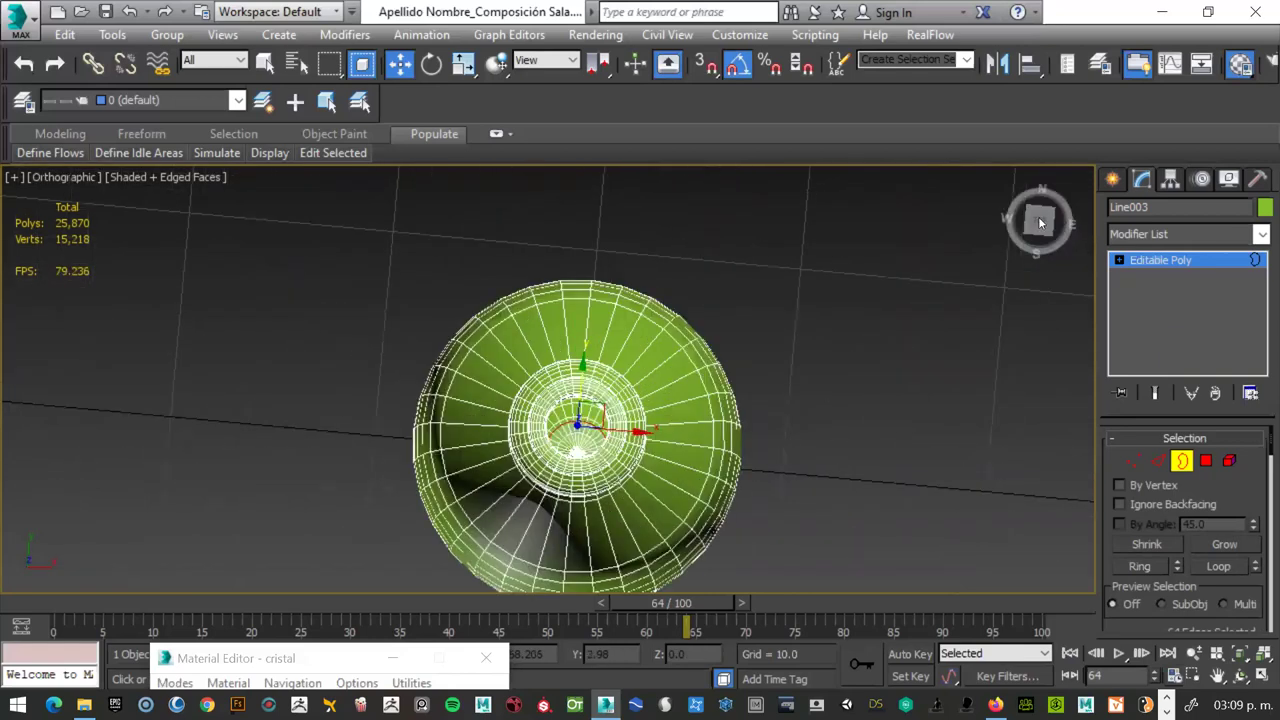
pyautogui.moveTo(548, 330)
pyautogui.keyDown('alt'); pyautogui.mouseDown(button='middle')
pyautogui.moveTo(548, 450)
pyautogui.moveTo(547, 379)
pyautogui.moveTo(614, 449)
pyautogui.mouseUp(button='middle'); pyautogui.keyUp('alt')
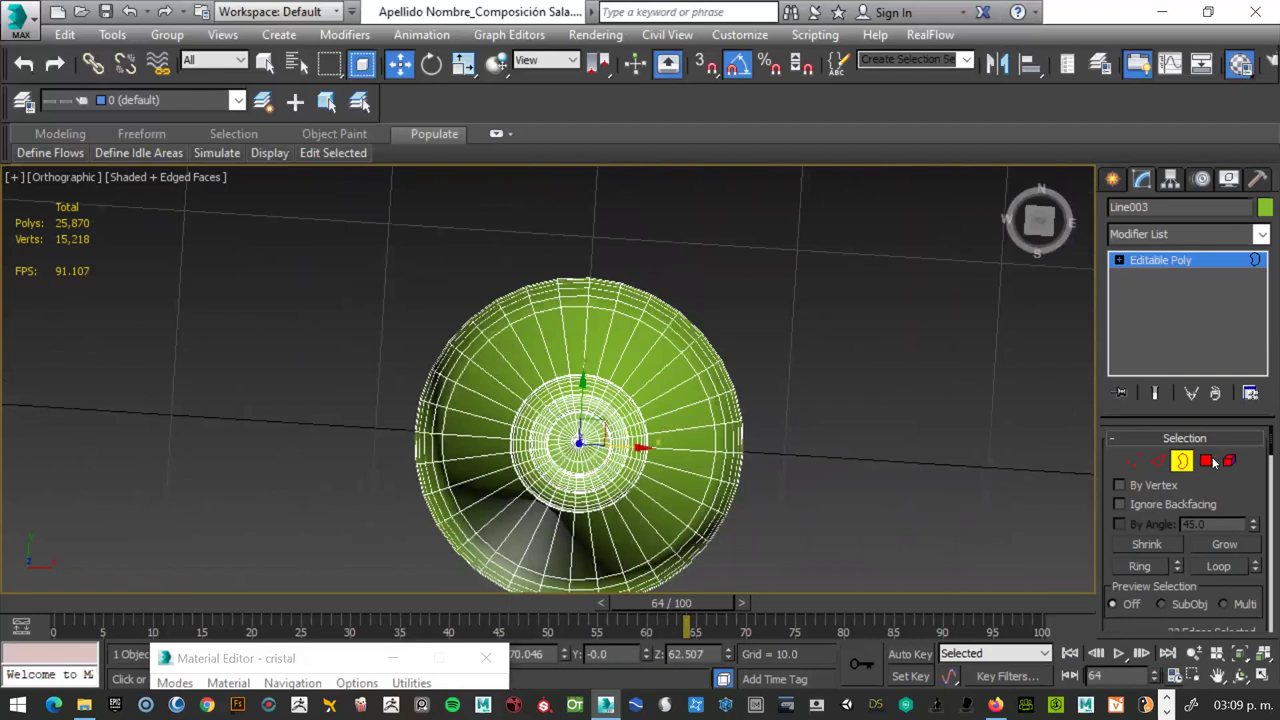
pyautogui.click(874, 451)
pyautogui.press('4')
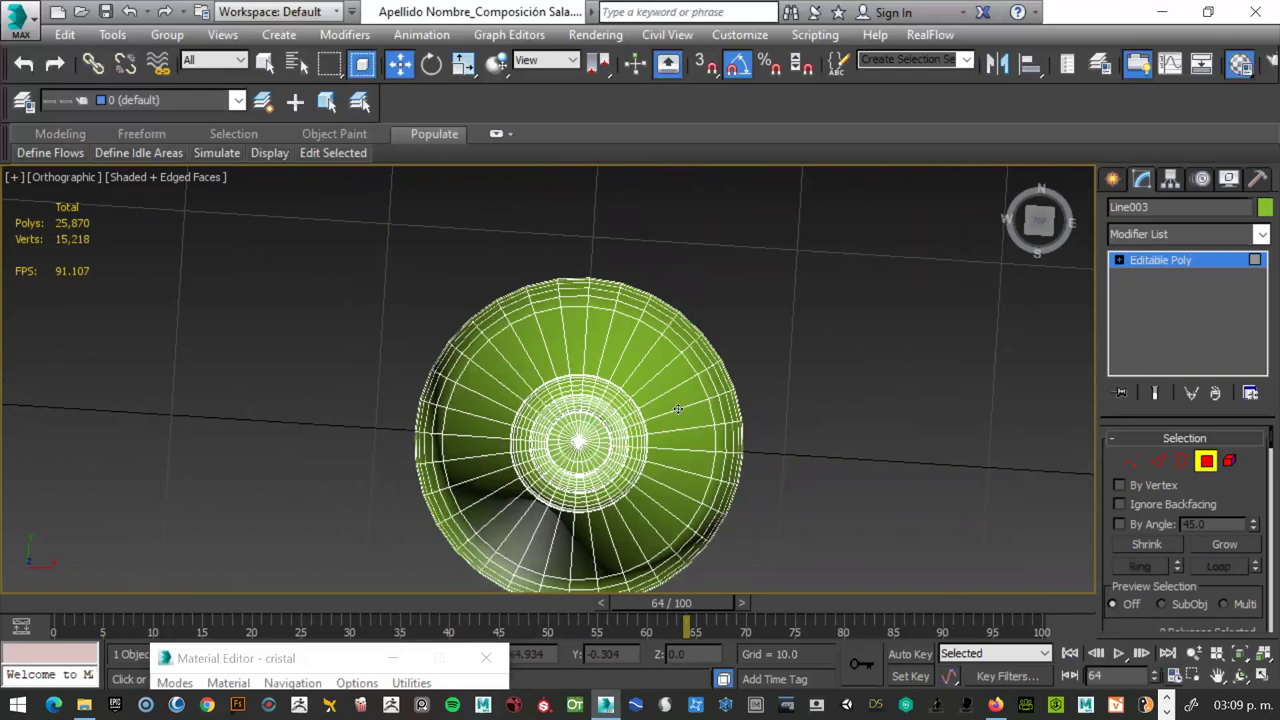
pyautogui.click(688, 459)
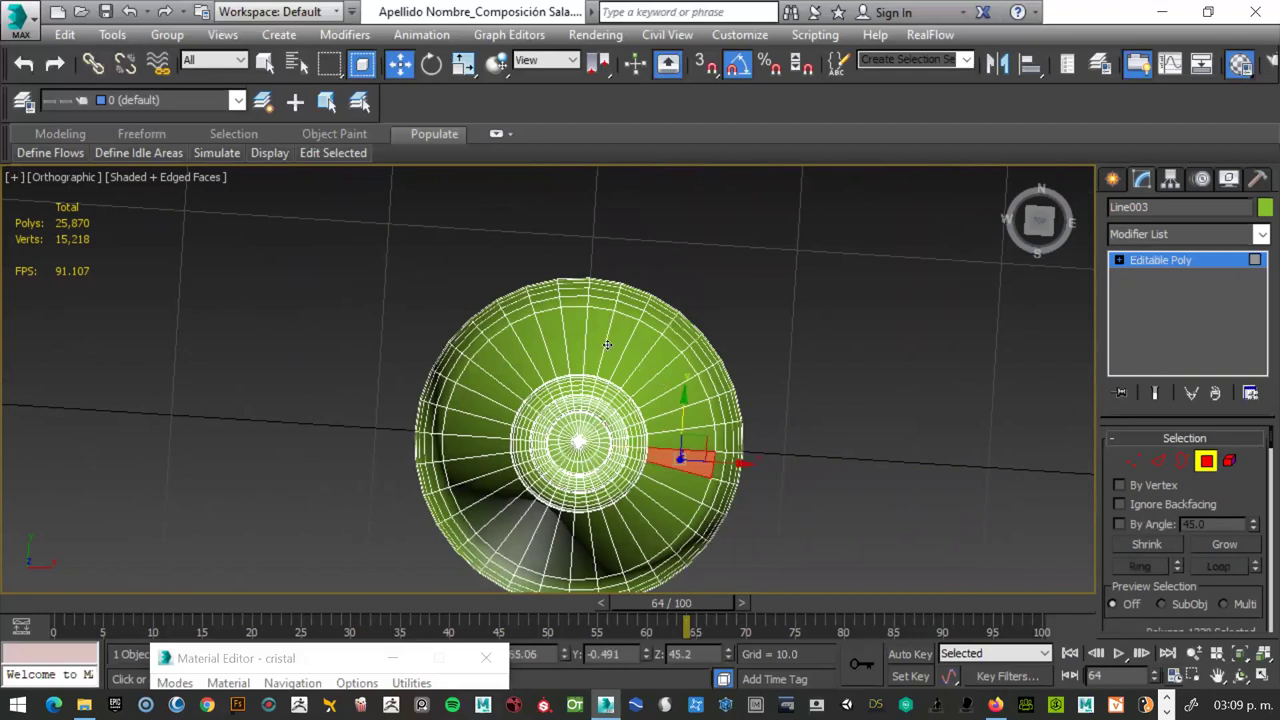
pyautogui.click(645, 355)
pyautogui.click(598, 315)
pyautogui.click(584, 378)
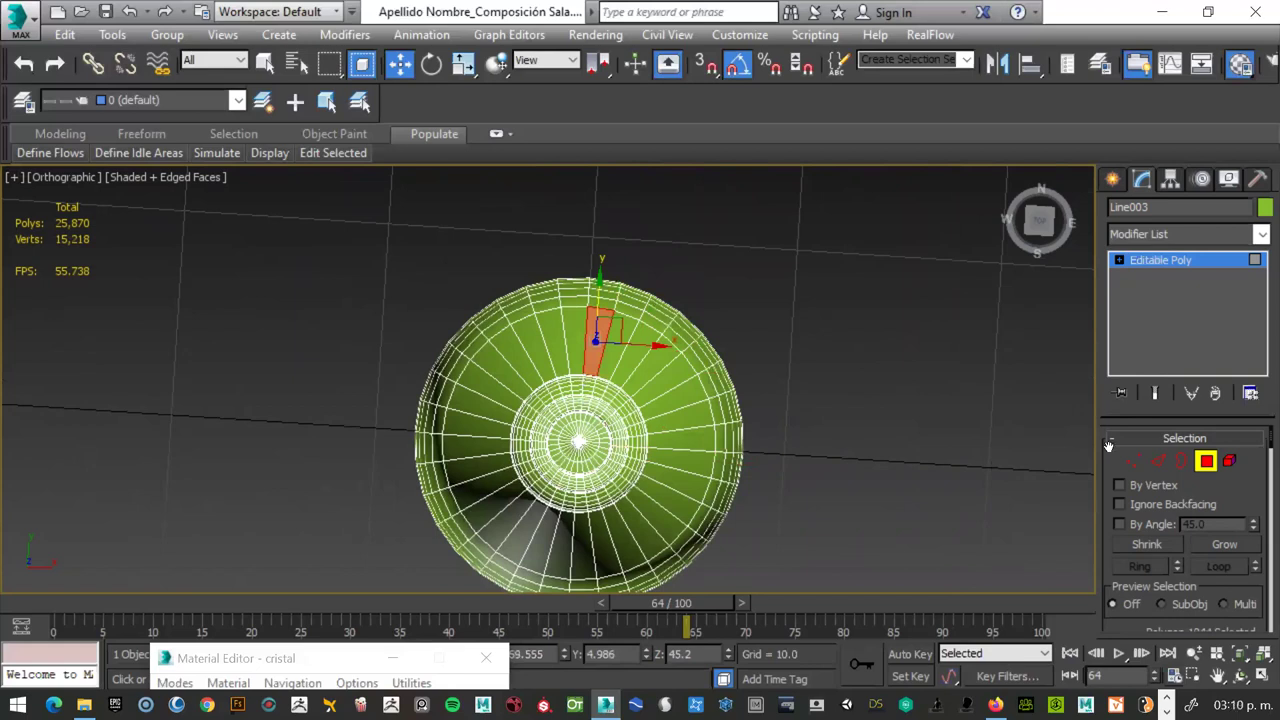
pyautogui.click(1206, 462)
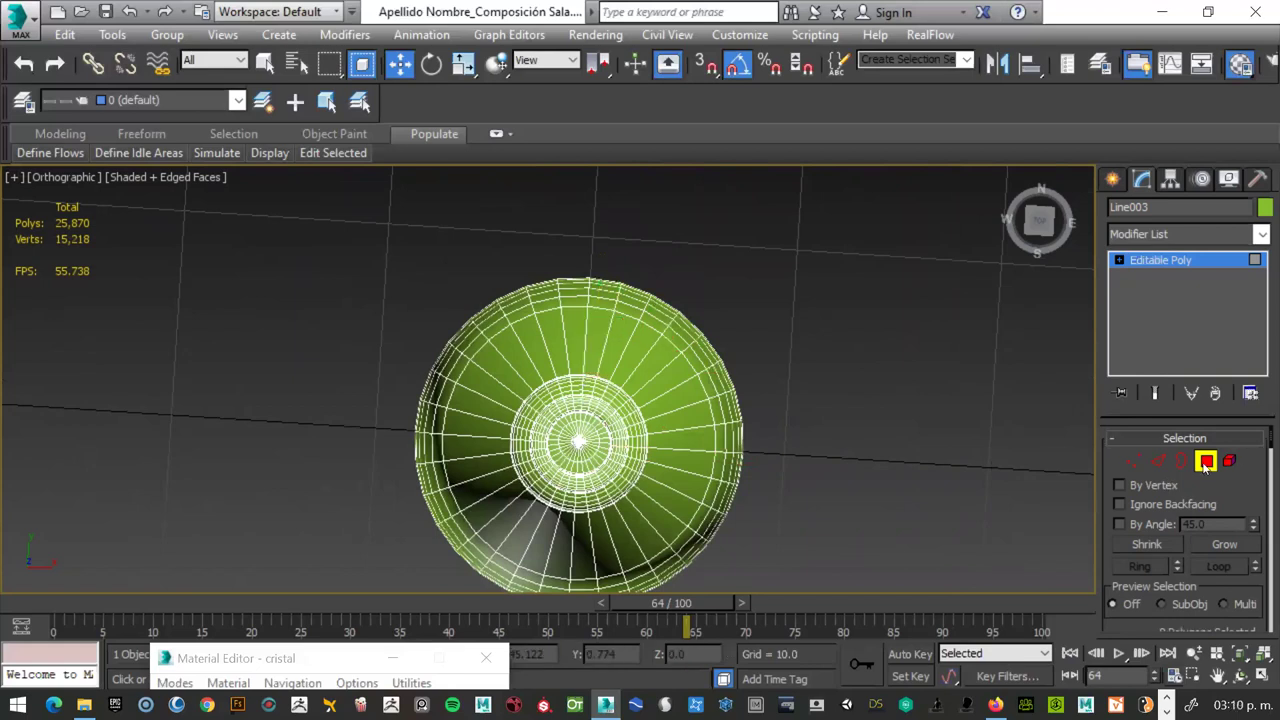
pyautogui.click(693, 415)
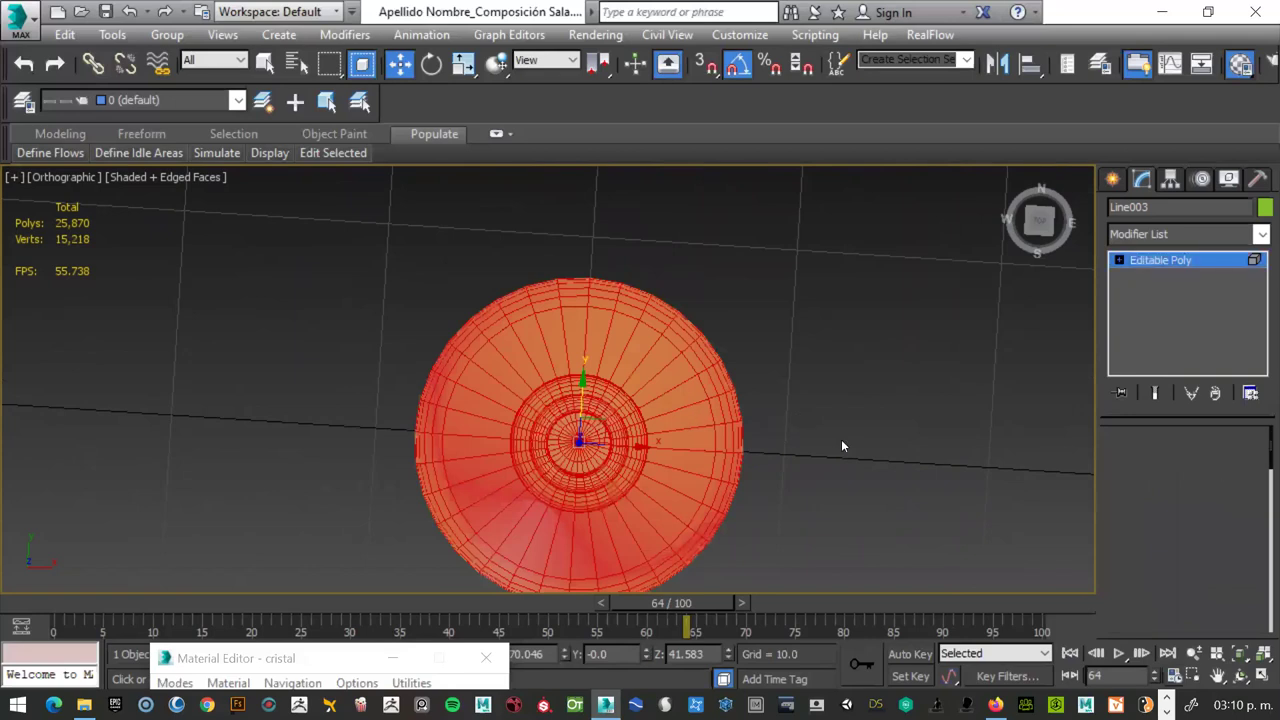
pyautogui.press('f')
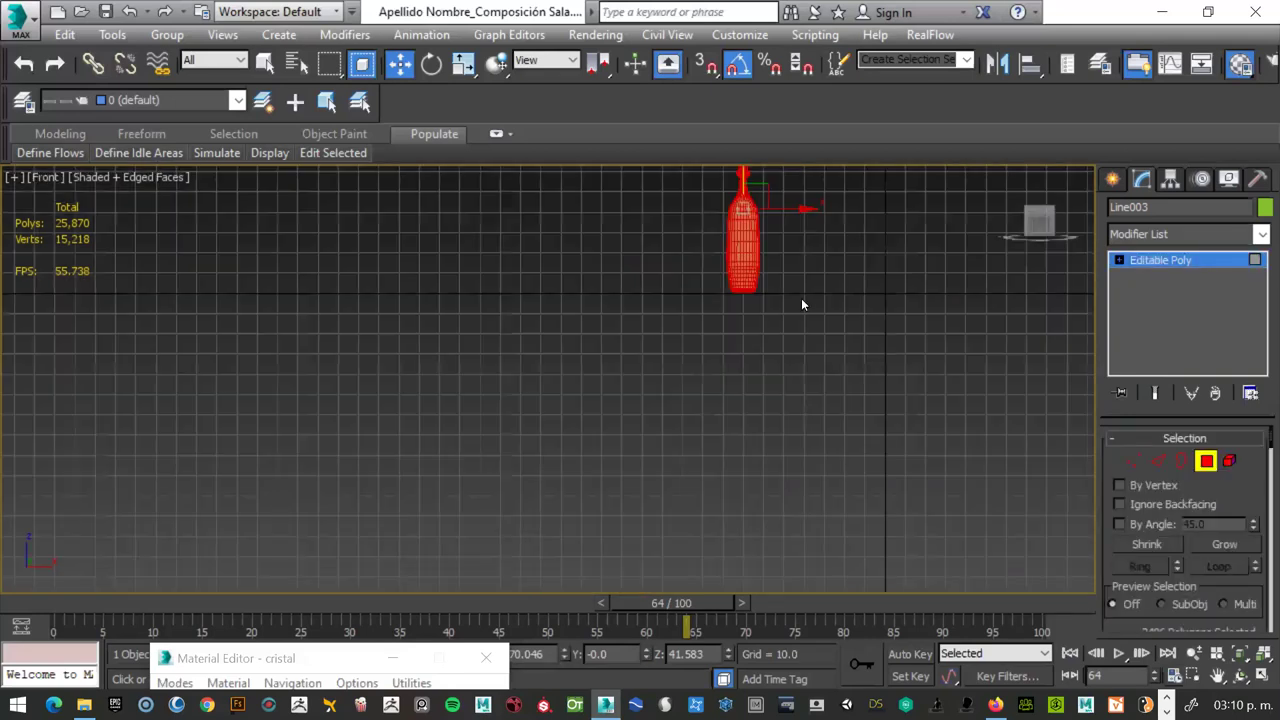
pyautogui.press('z')
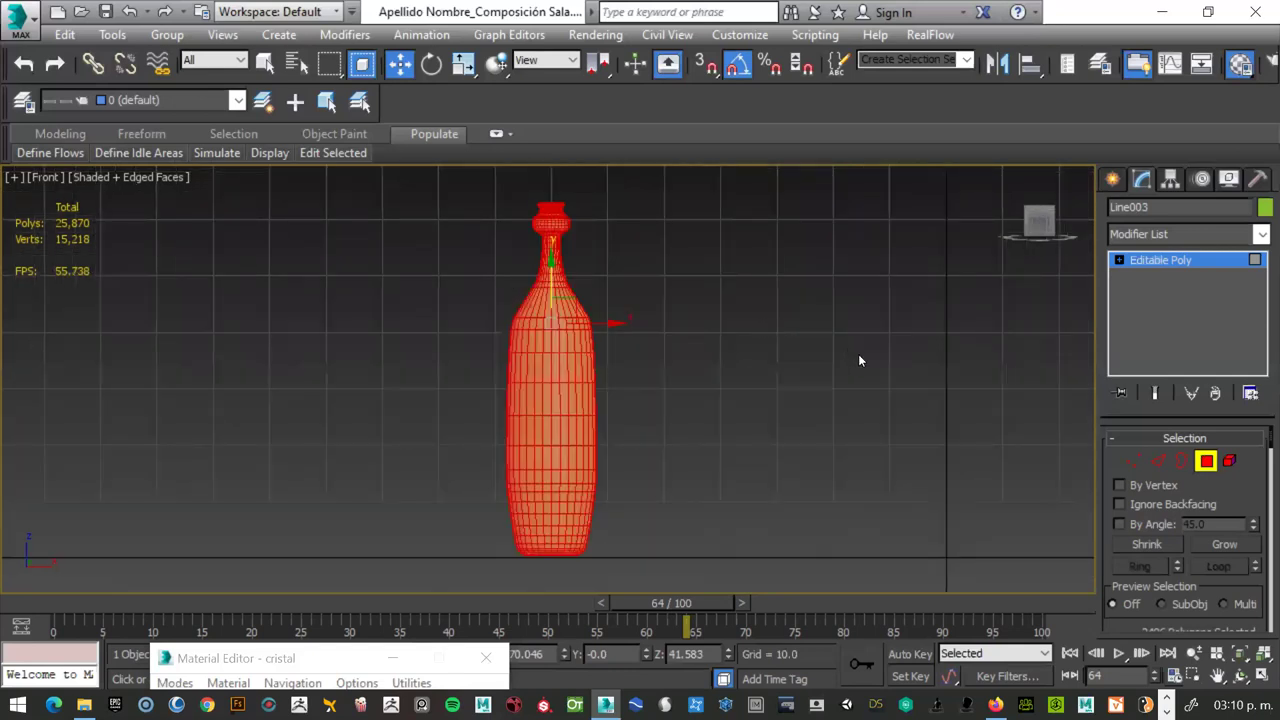
pyautogui.click(1042, 422)
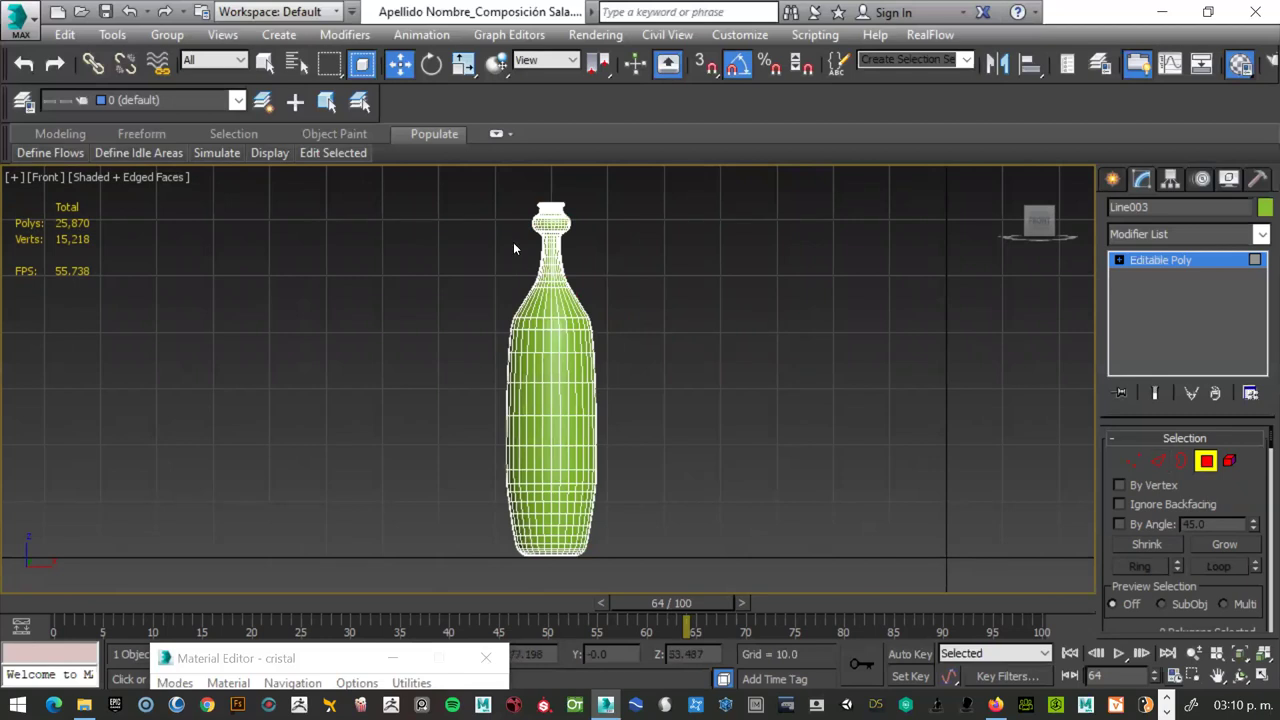
# - Box-select the bottle's neck polygons and zoom in on them in Front view
pyautogui.moveTo(512, 244); pyautogui.dragTo(592, 295)
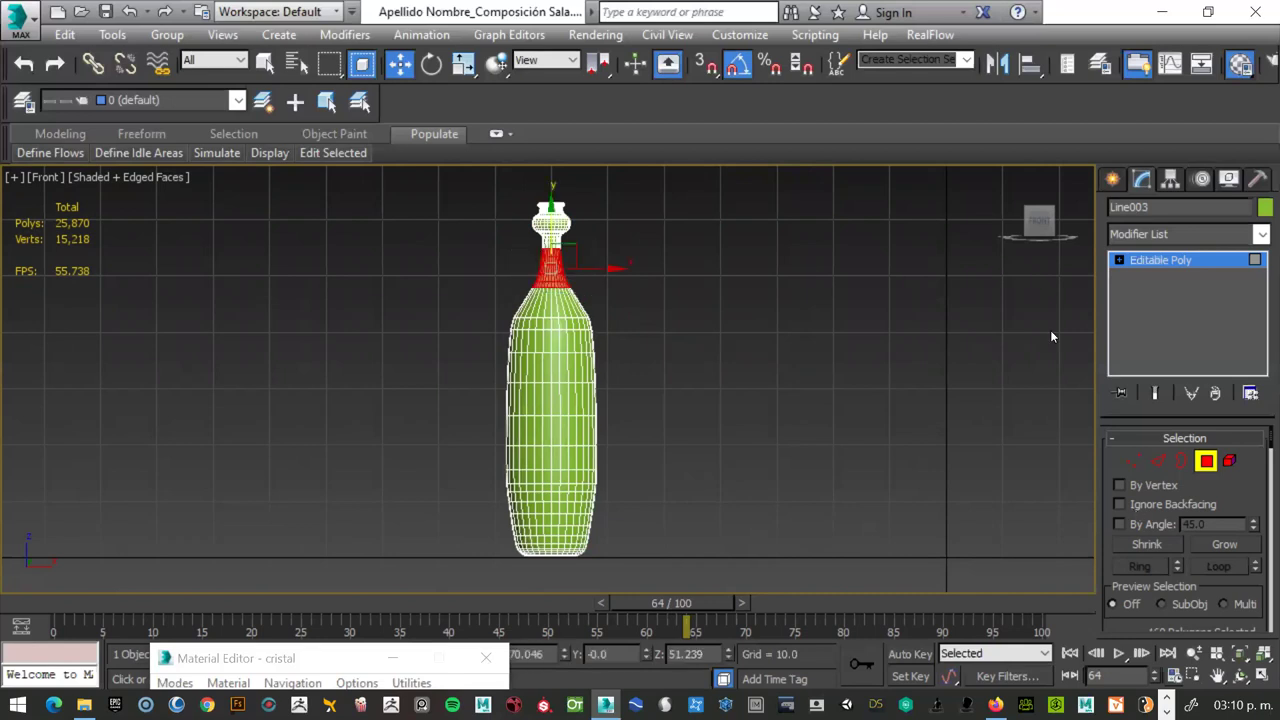
pyautogui.moveTo(530, 390)
pyautogui.keyDown('alt'); pyautogui.mouseDown(button='middle')
pyautogui.moveTo(508, 394)
pyautogui.moveTo(480, 430)
pyautogui.mouseUp(button='middle'); pyautogui.keyUp('alt')
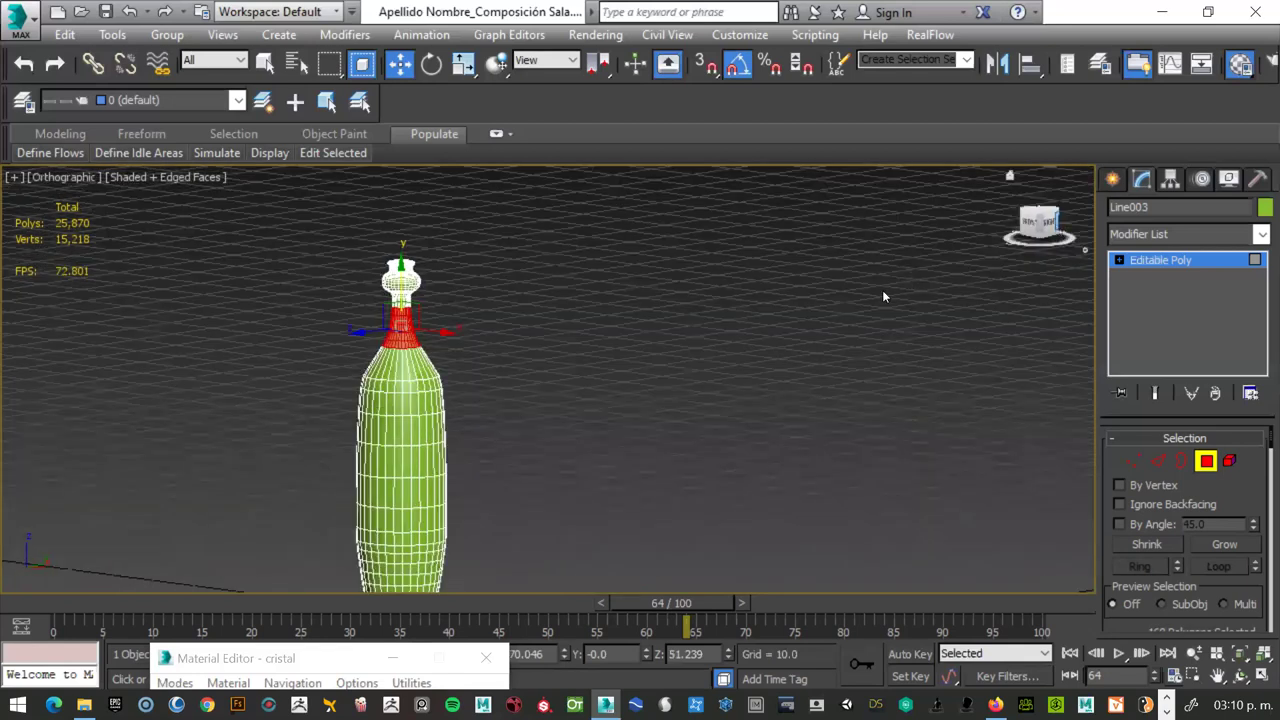
pyautogui.press('p')
pyautogui.press('f')
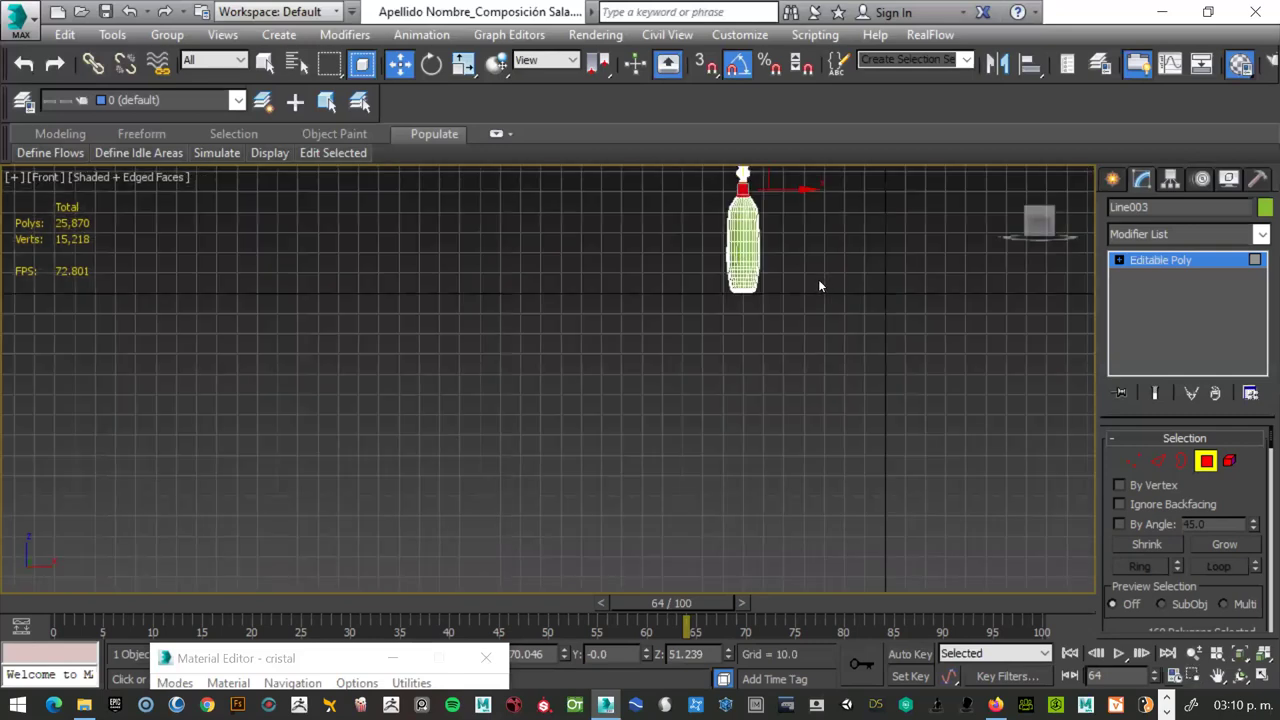
pyautogui.press('z')
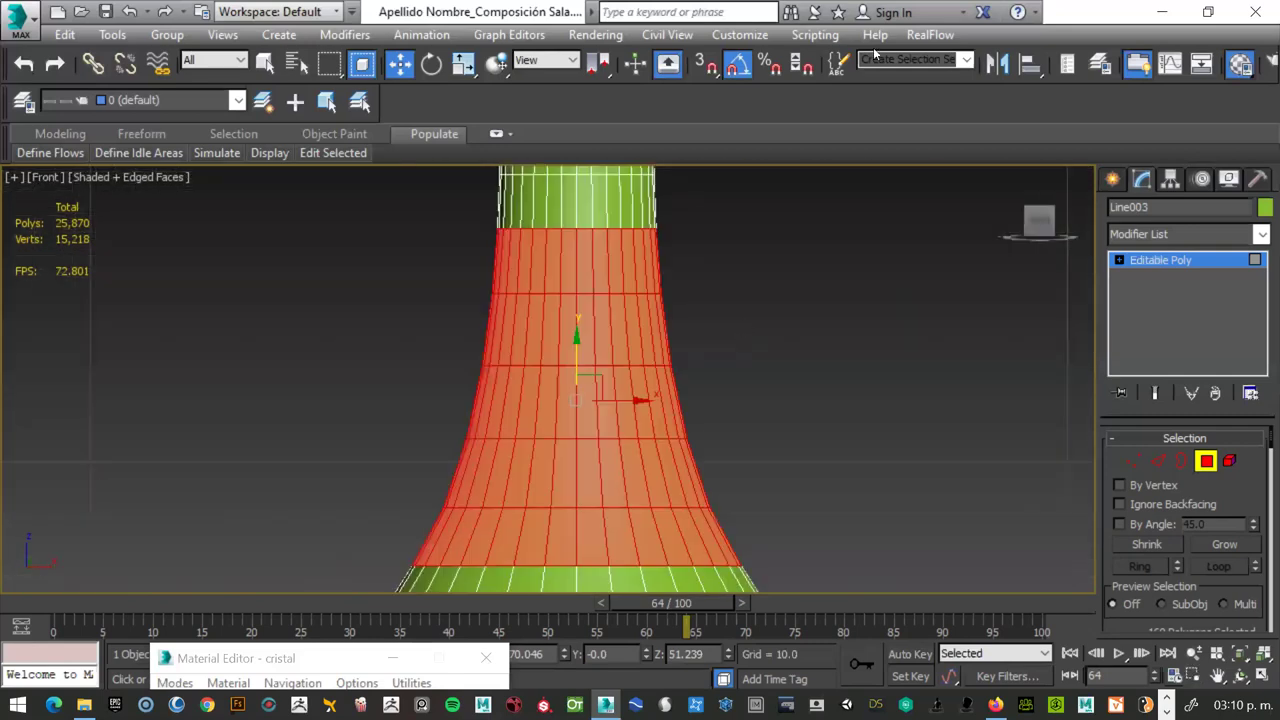
pyautogui.scroll(-3, 742, 322)
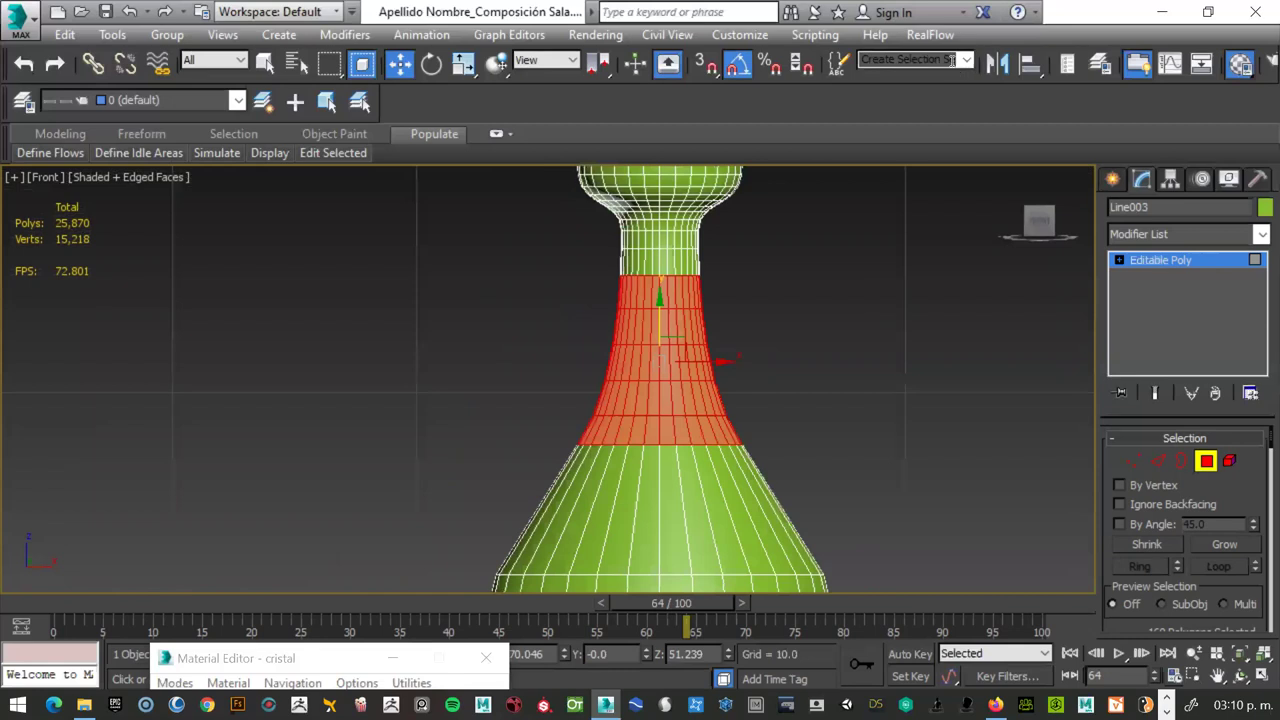
# - Save the neck selection as set 'cuello', then box-select the body polygons
pyautogui.click(872, 62)
pyautogui.write('c')
pyautogui.write('uello')
pyautogui.scroll(-3, 854, 534)
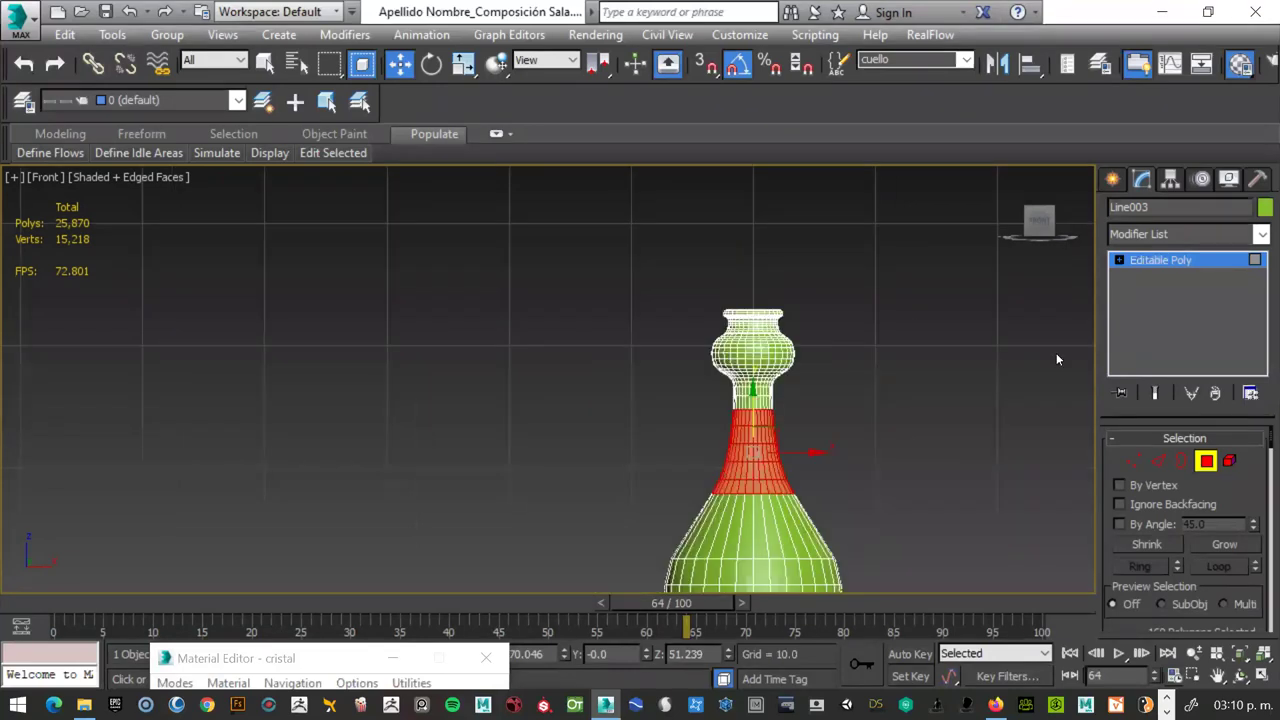
pyautogui.scroll(-2, 1056, 353)
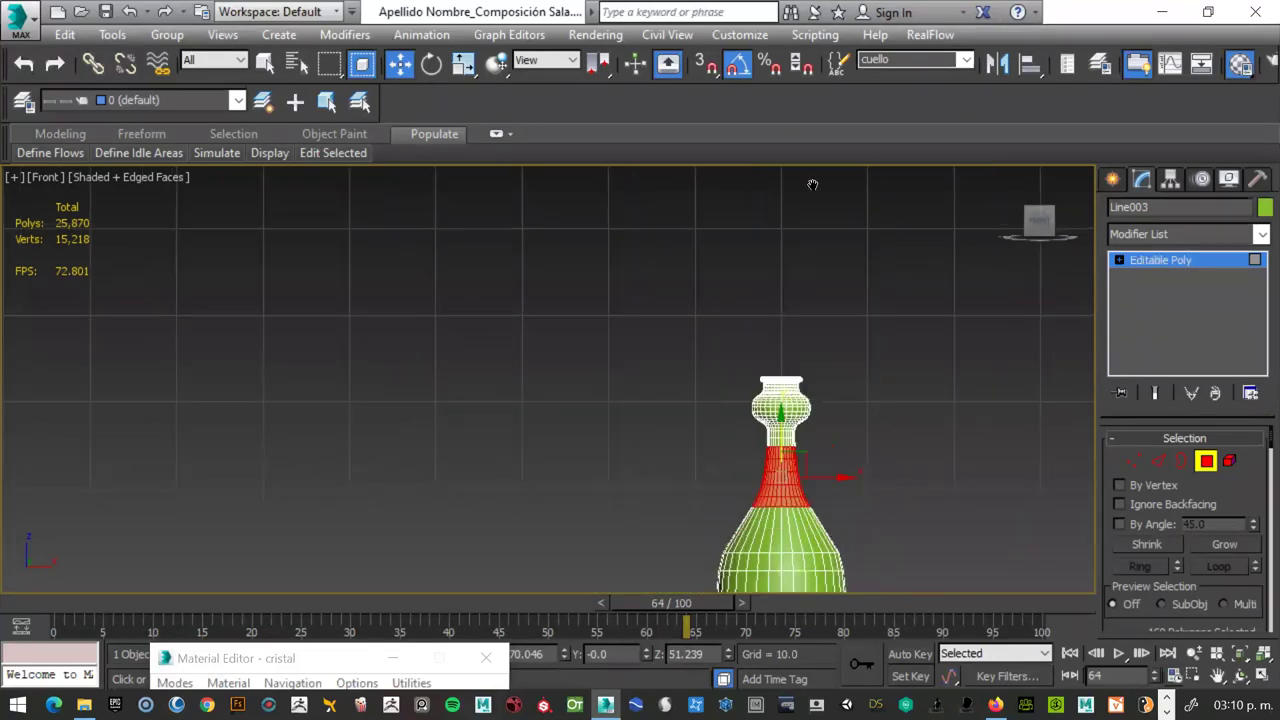
pyautogui.scroll(3, 884, 413)
pyautogui.moveTo(741, 533)
pyautogui.mouseDown()
pyautogui.moveTo(690, 397)
pyautogui.moveTo(632, 374)
pyautogui.mouseUp()
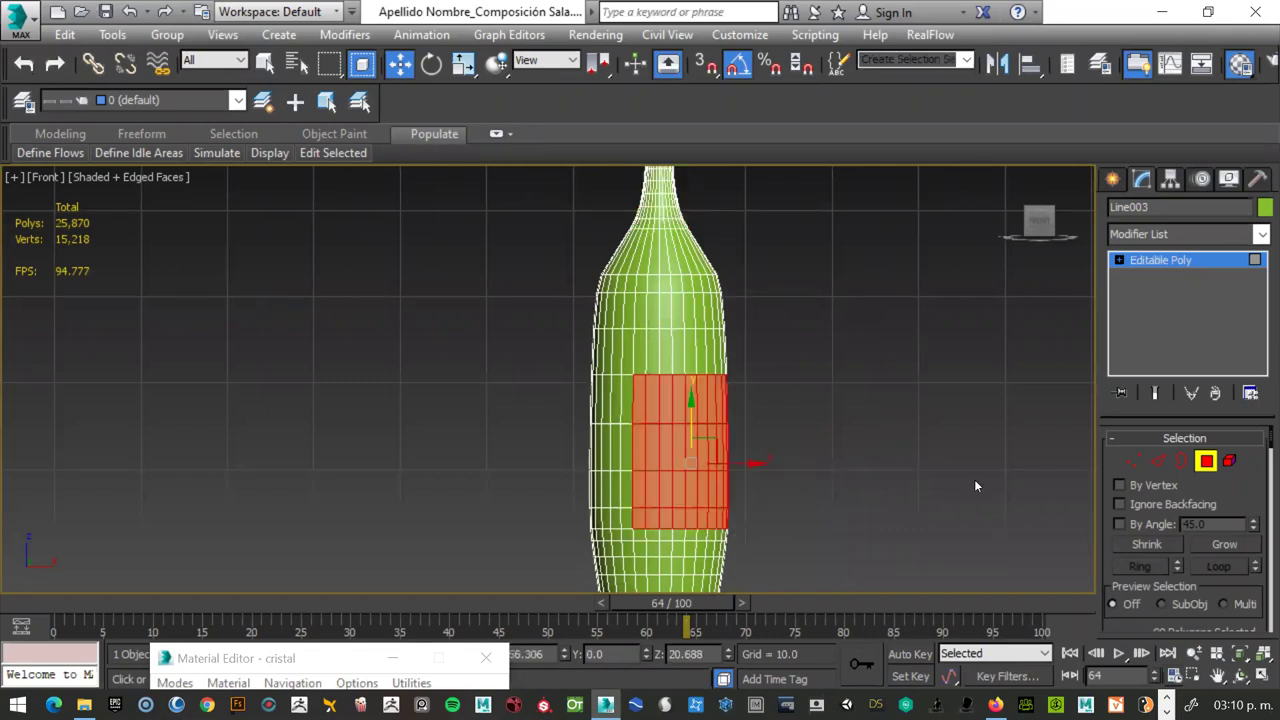
# - Save the bottle's label polygons as selection set 'eyiqueta', verify it in the list, and deselect them
pyautogui.write('eyiqueta')
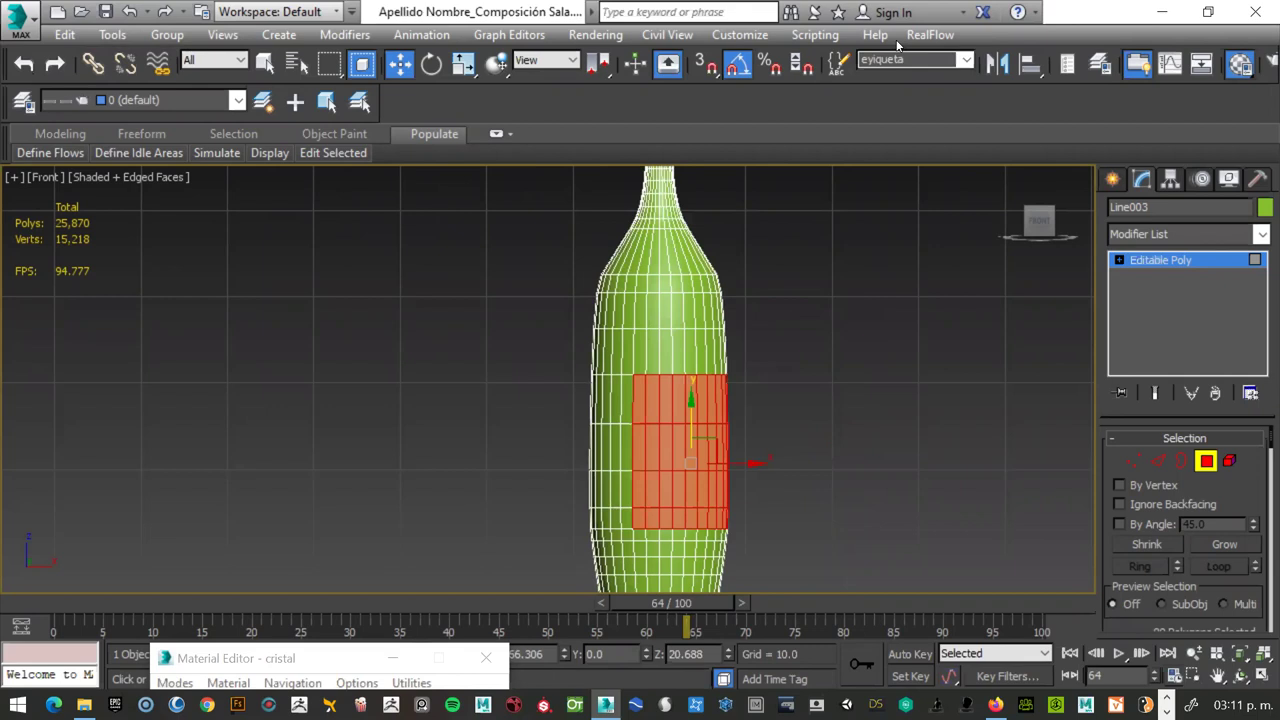
pyautogui.click(967, 62)
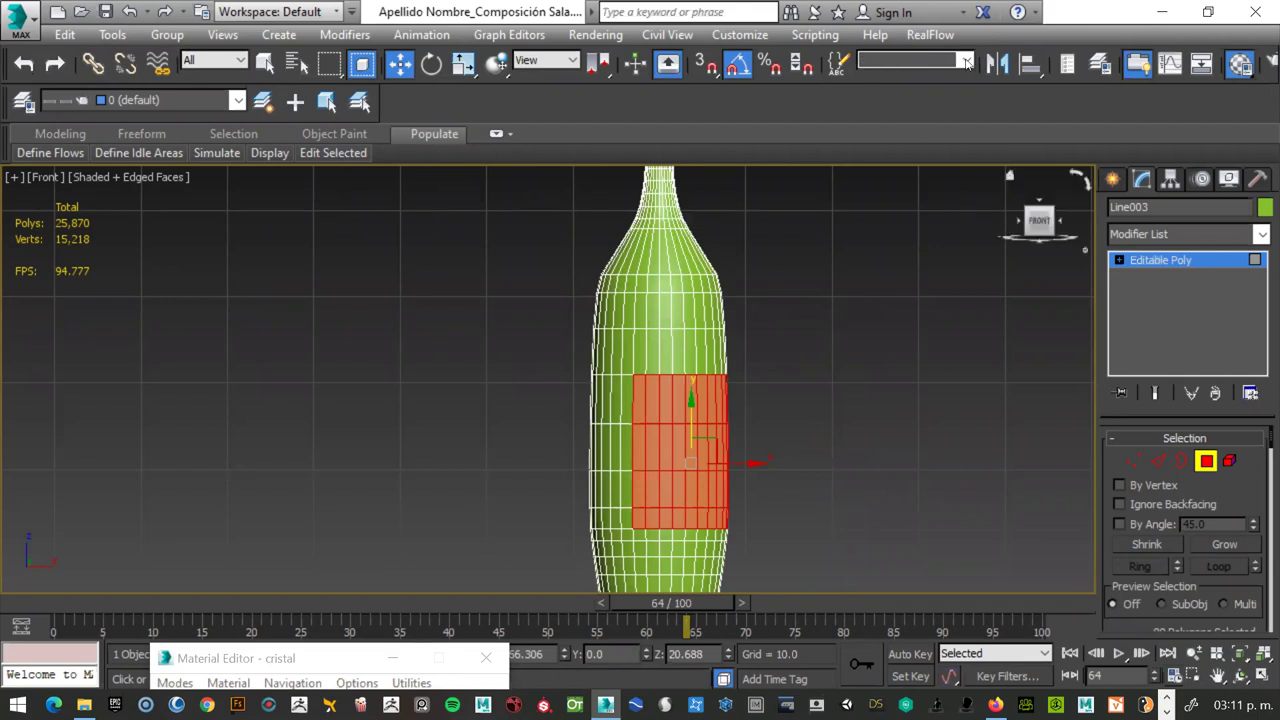
pyautogui.click(967, 62)
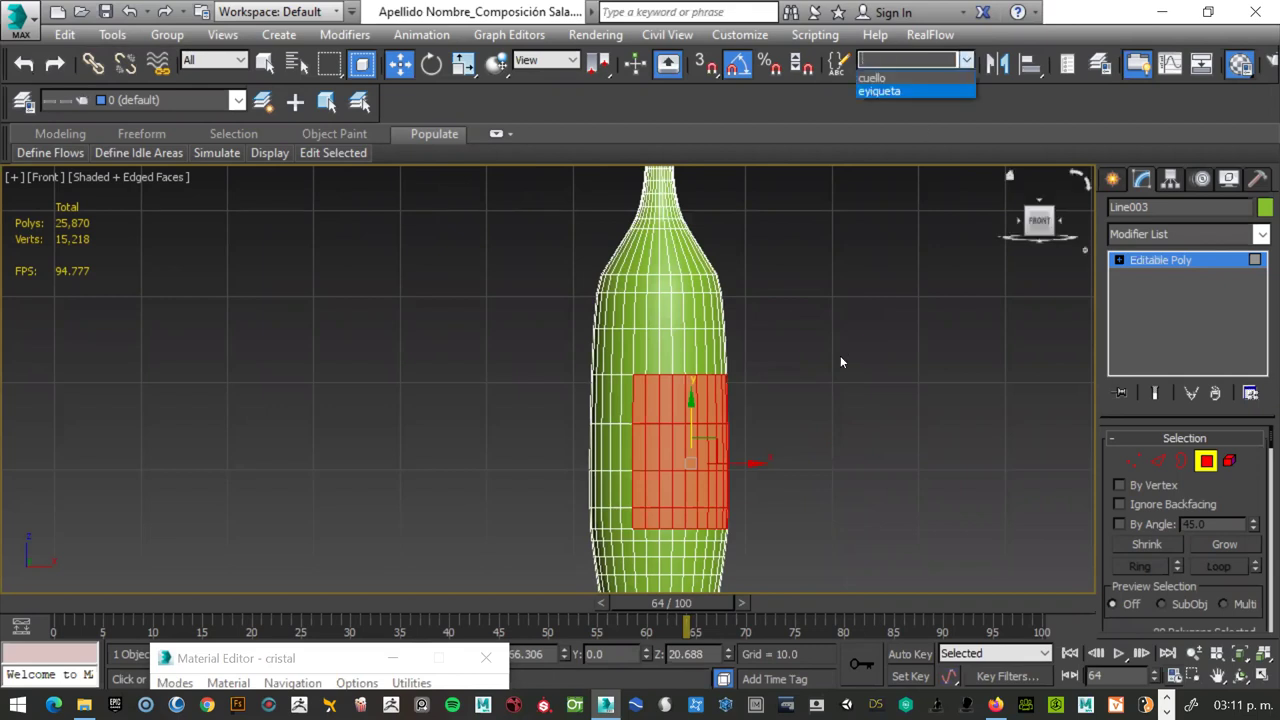
pyautogui.scroll(-5, 840, 362)
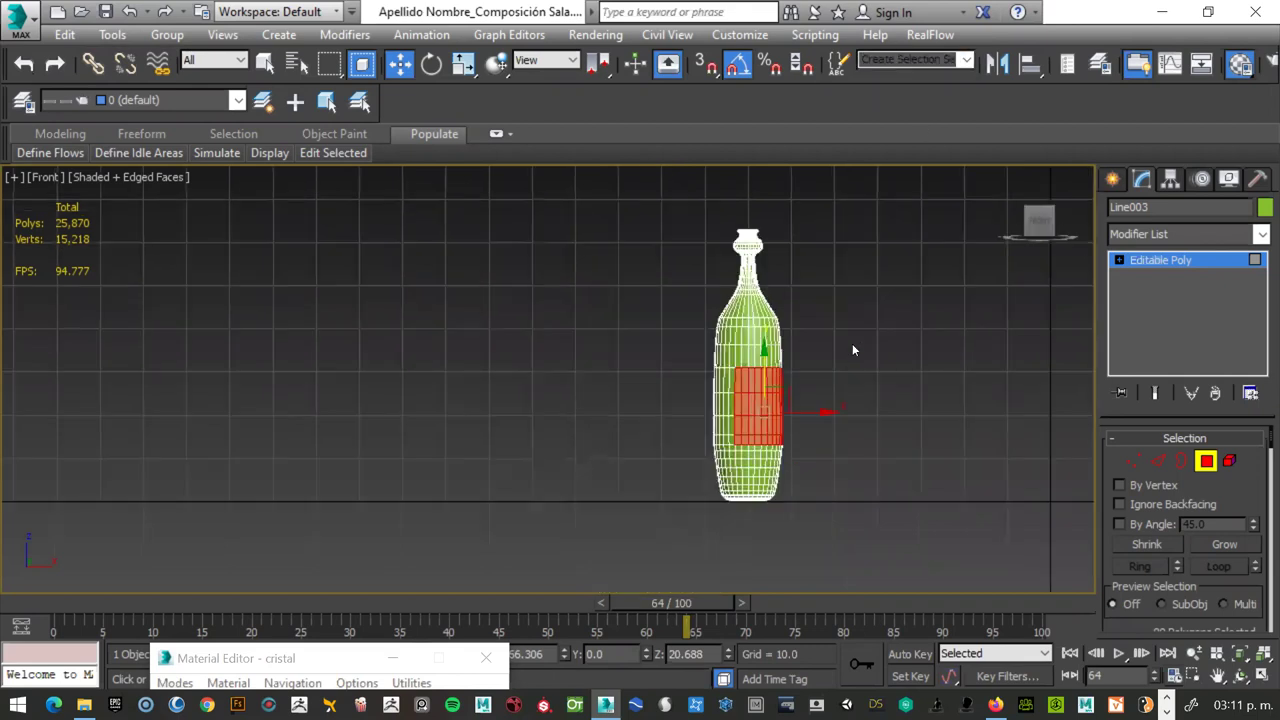
pyautogui.click(869, 263)
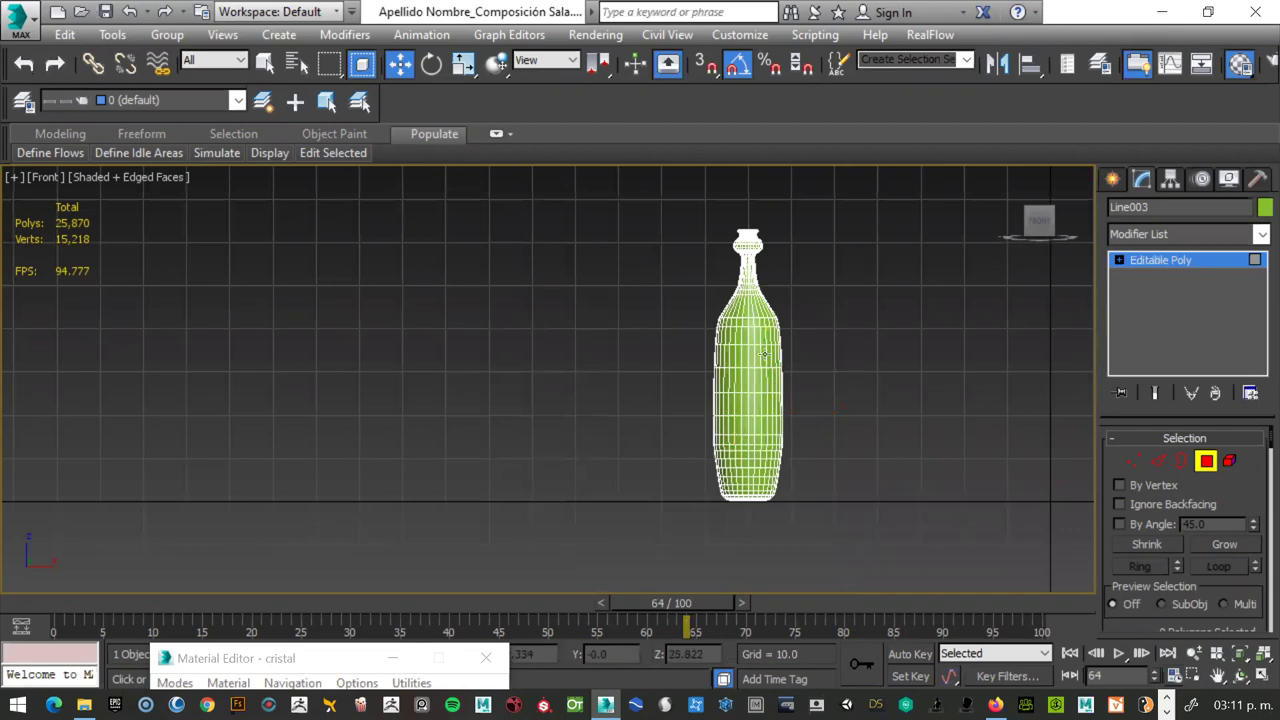
pyautogui.press('m')
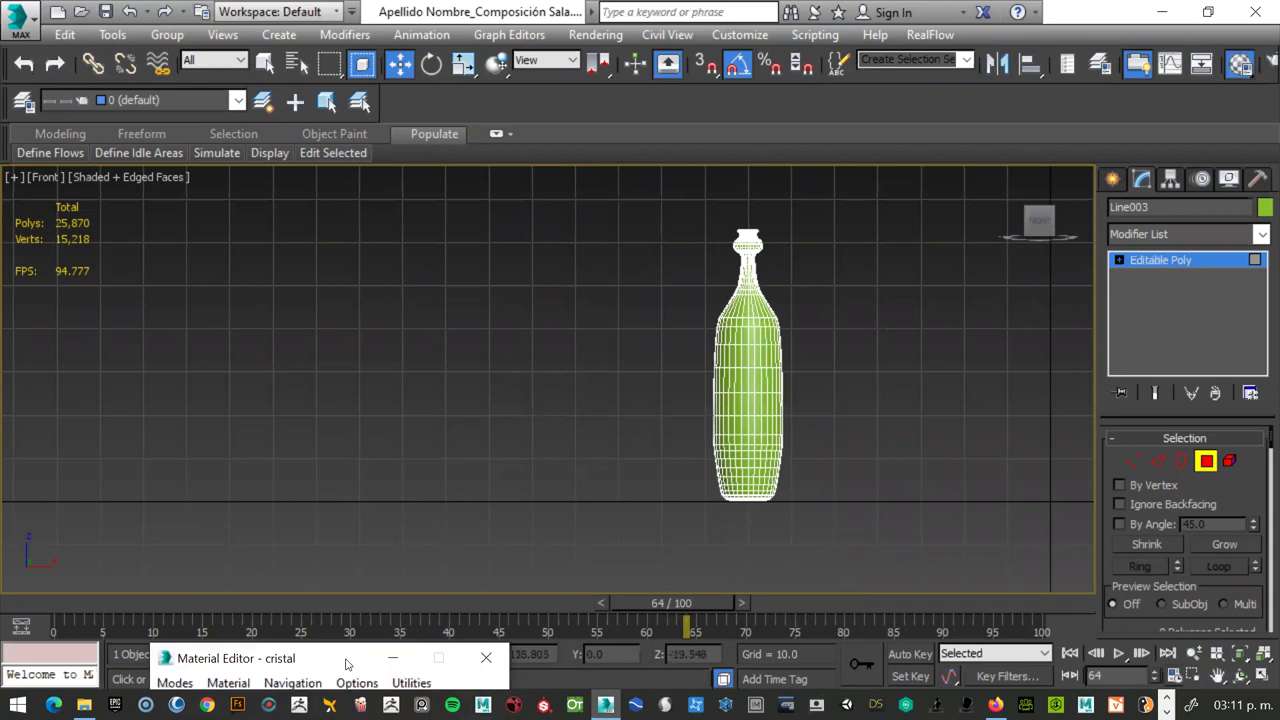
# - Pick an empty material slot and name the material 'vidrio botella'
pyautogui.moveTo(346, 664); pyautogui.dragTo(348, 174)
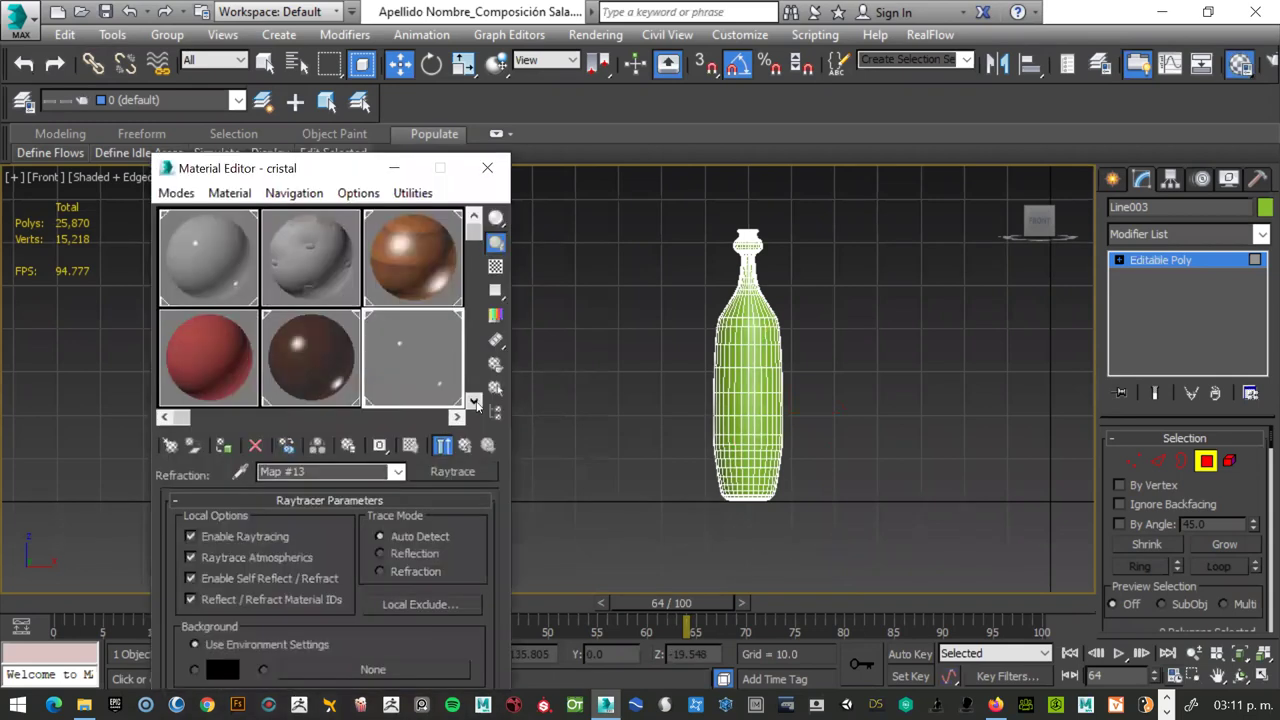
pyautogui.click(474, 401)
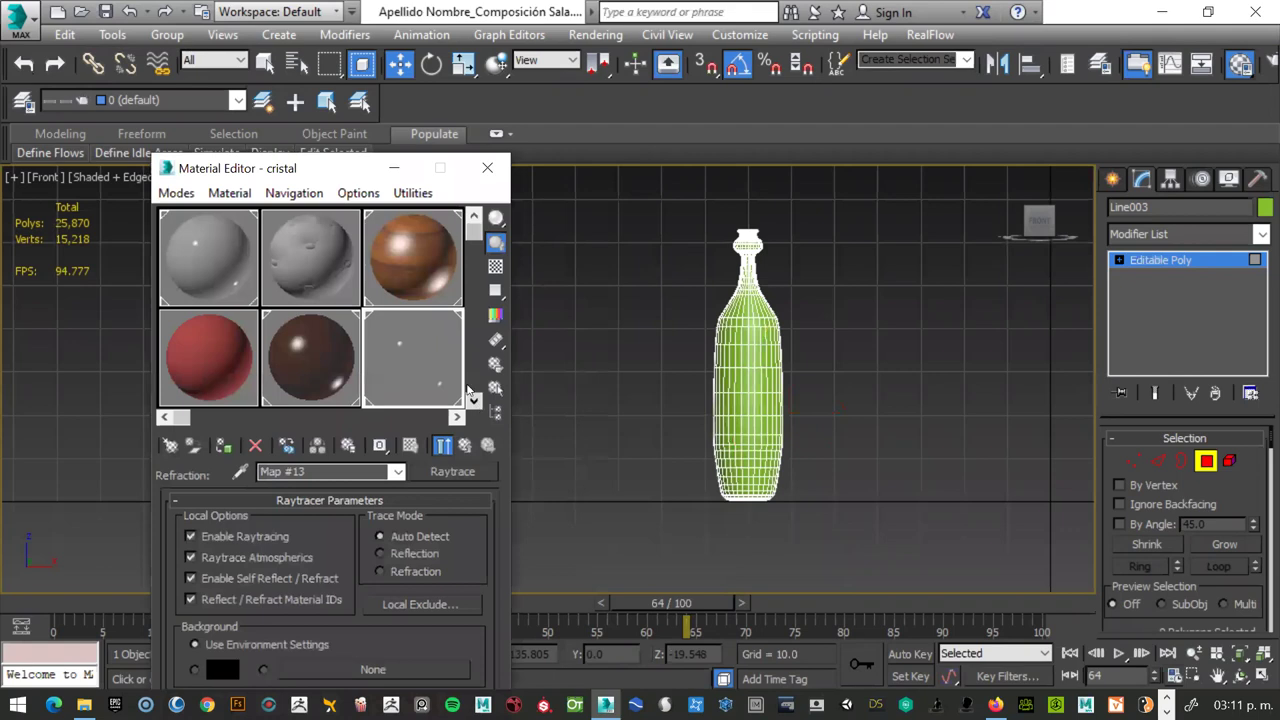
pyautogui.click(401, 279)
pyautogui.doubleClick(330, 475)
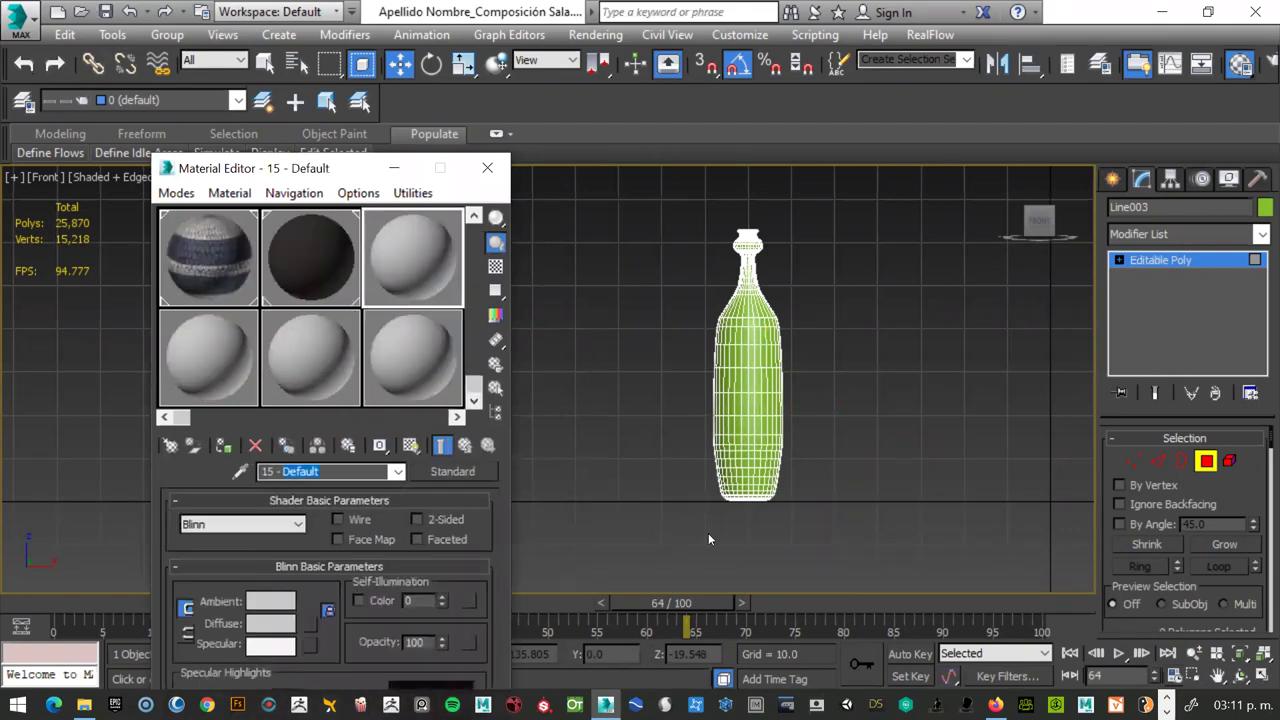
pyautogui.hotkey('ctrl', 'a')
pyautogui.write('vidrio n')
pyautogui.press('BackSpace')
pyautogui.write('botella')
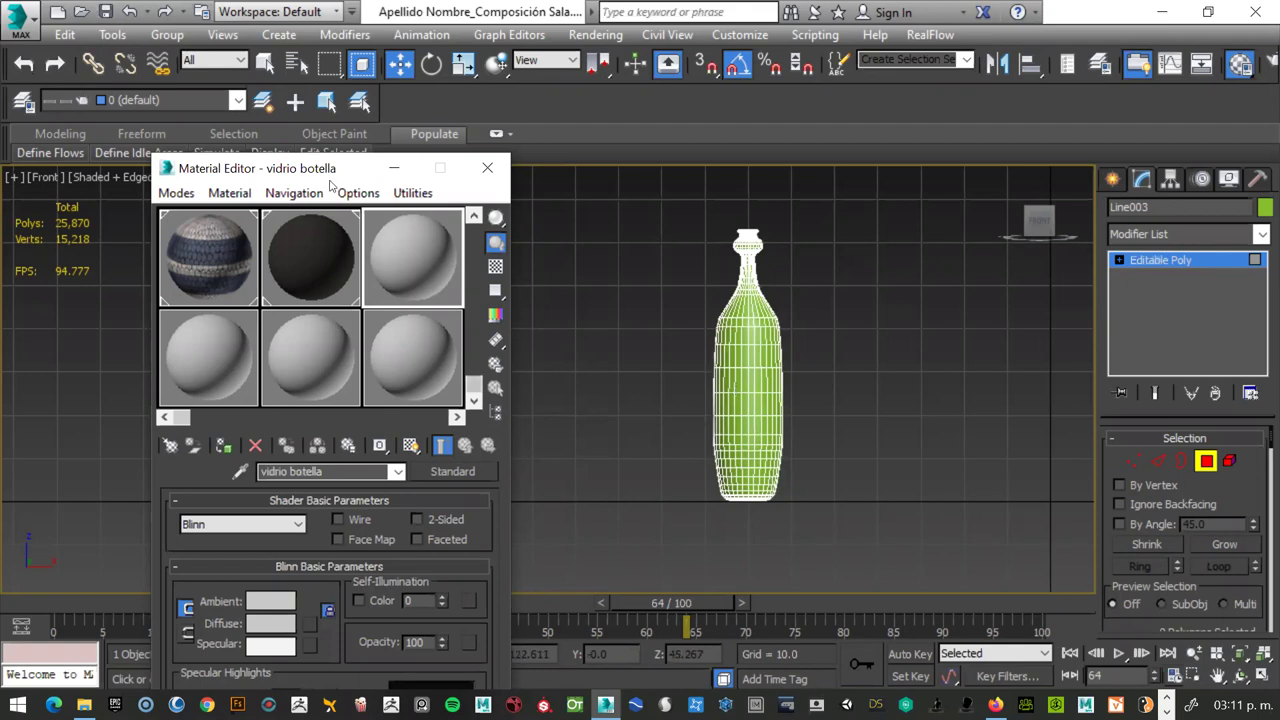
# - Give vidrio botella a dark, saturated blue diffuse colour
pyautogui.moveTo(330, 170); pyautogui.dragTo(283, 93)
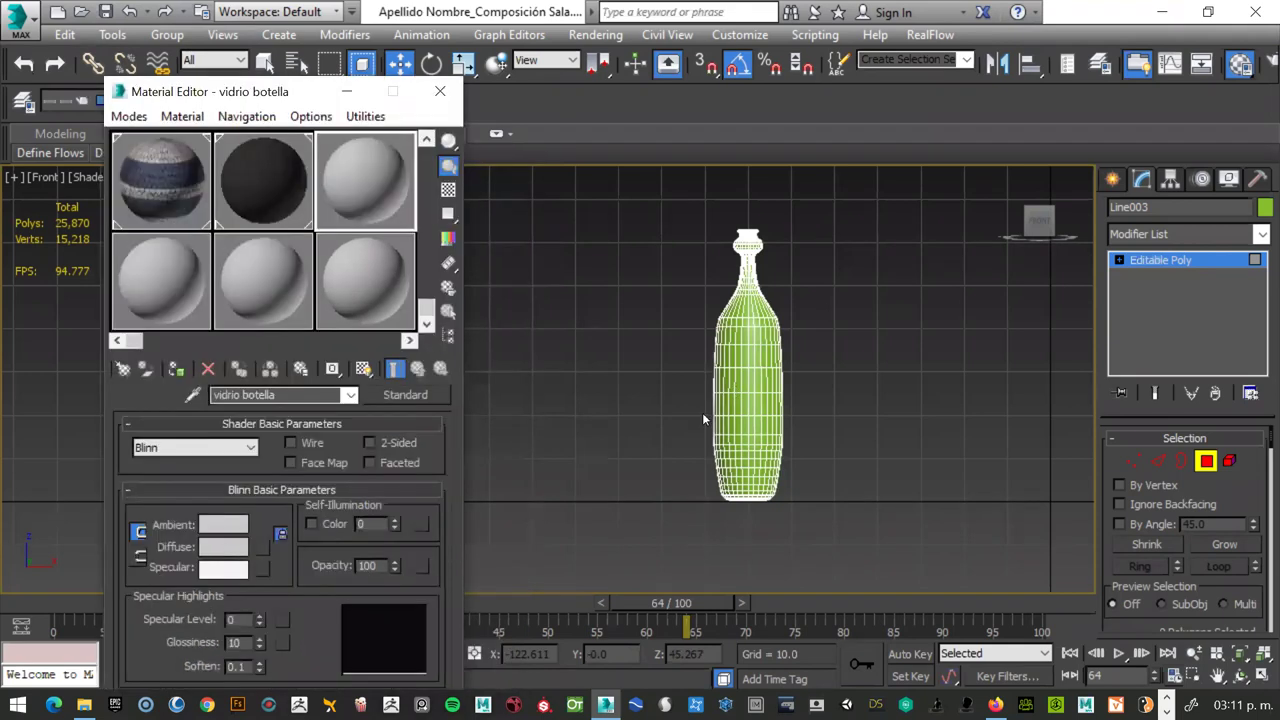
pyautogui.click(708, 404)
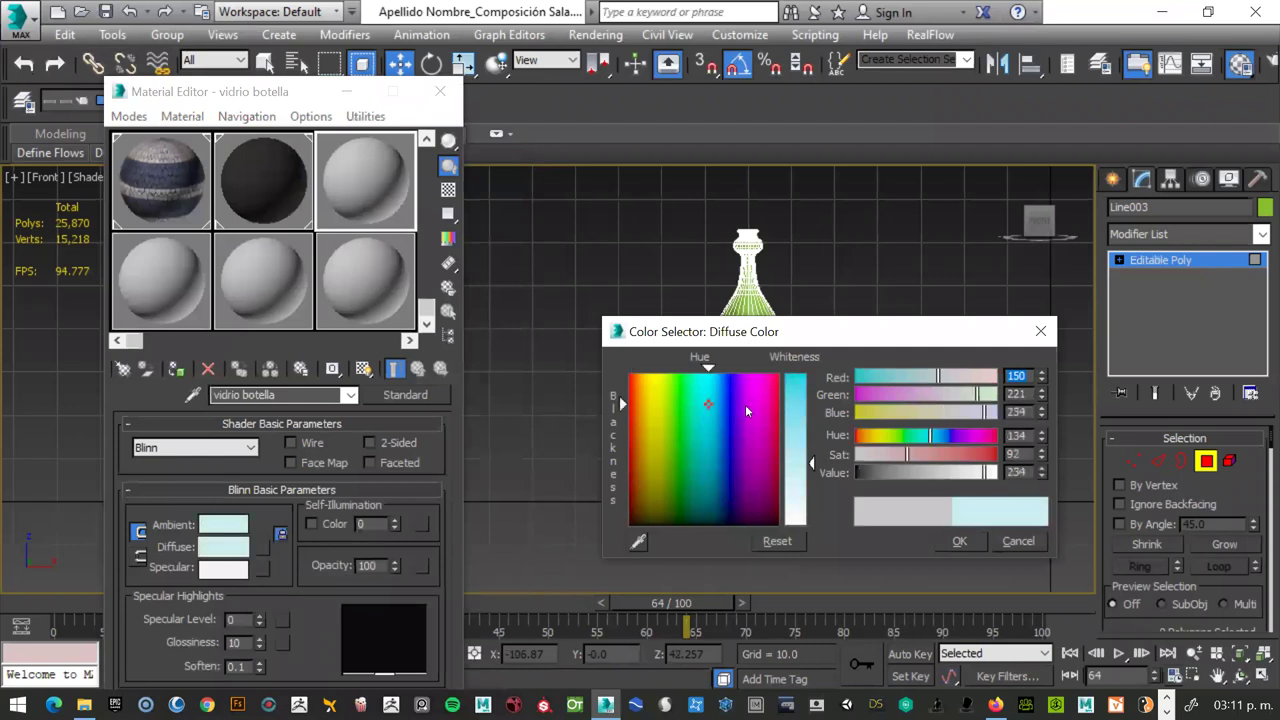
pyautogui.click(693, 378)
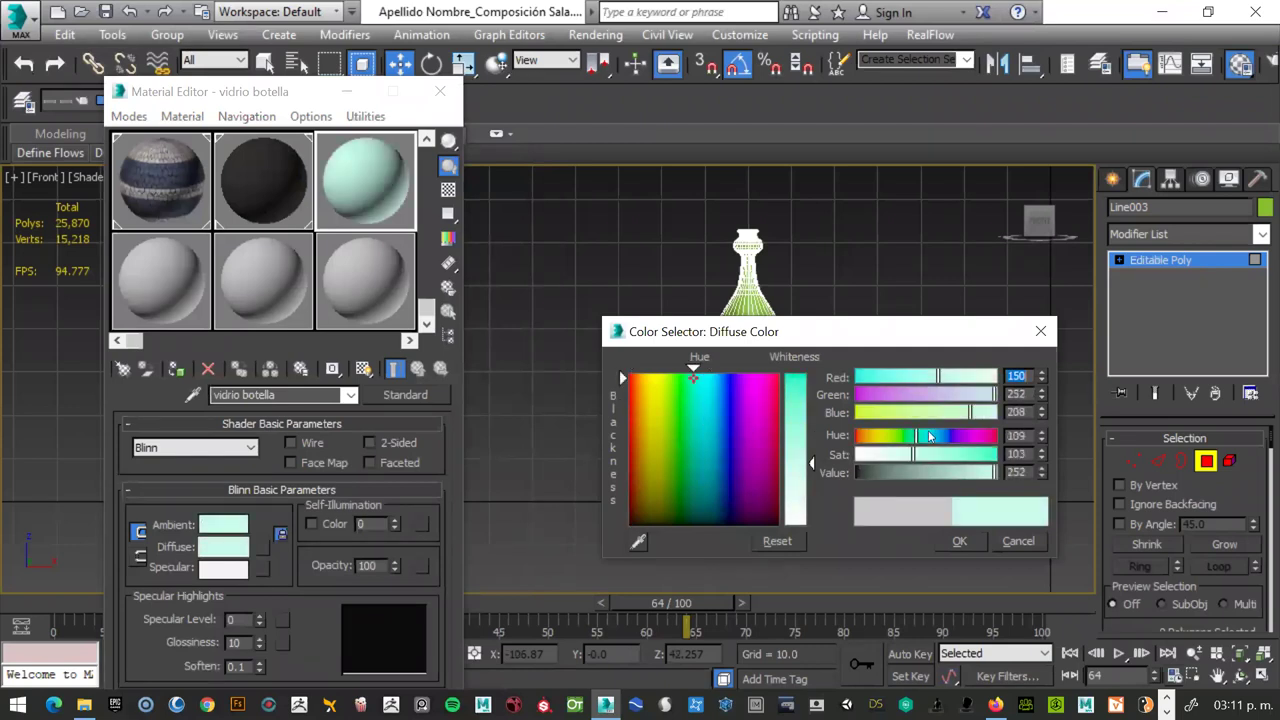
pyautogui.click(720, 378)
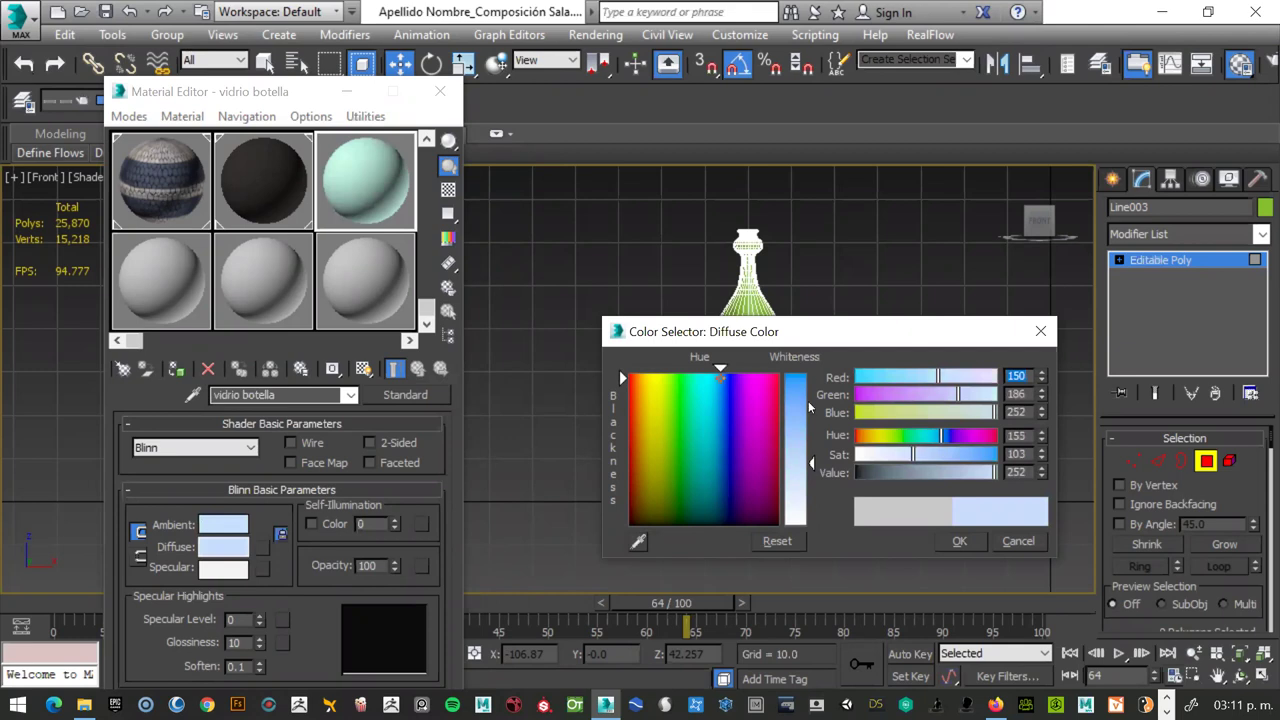
pyautogui.moveTo(810, 407); pyautogui.dragTo(810, 388)
pyautogui.moveTo(993, 472); pyautogui.dragTo(916, 472)
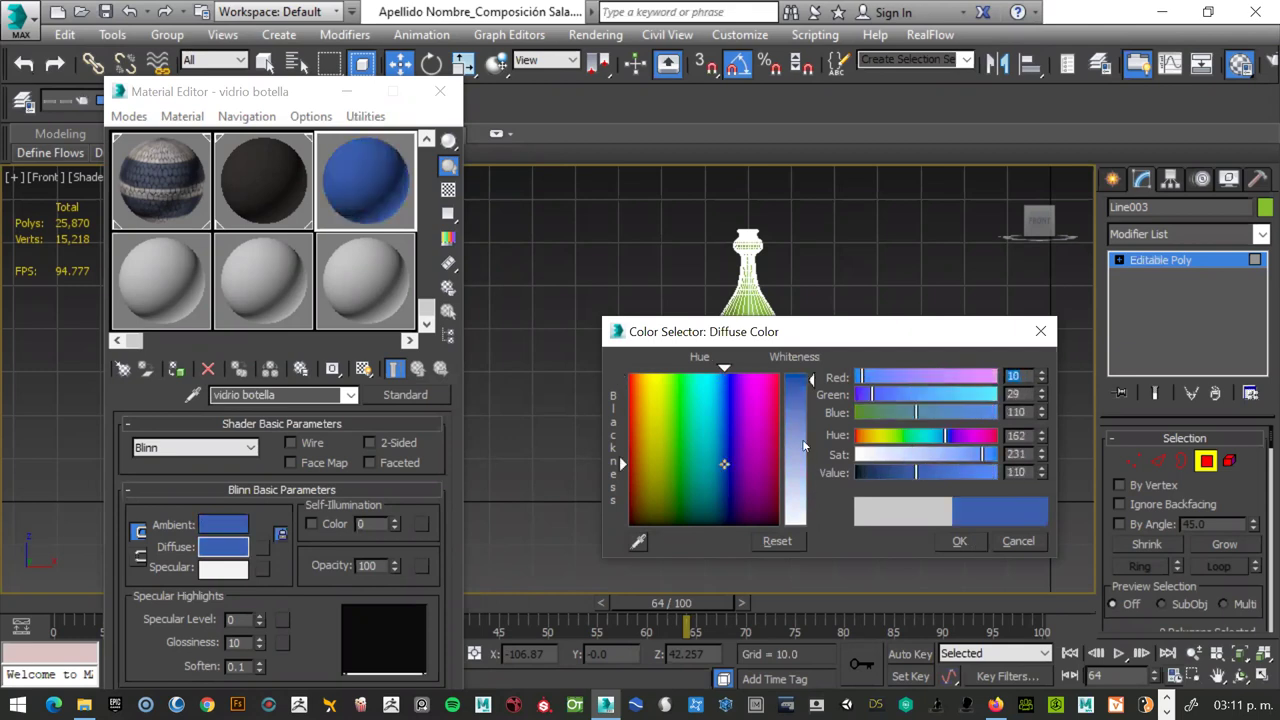
pyautogui.press('Return')
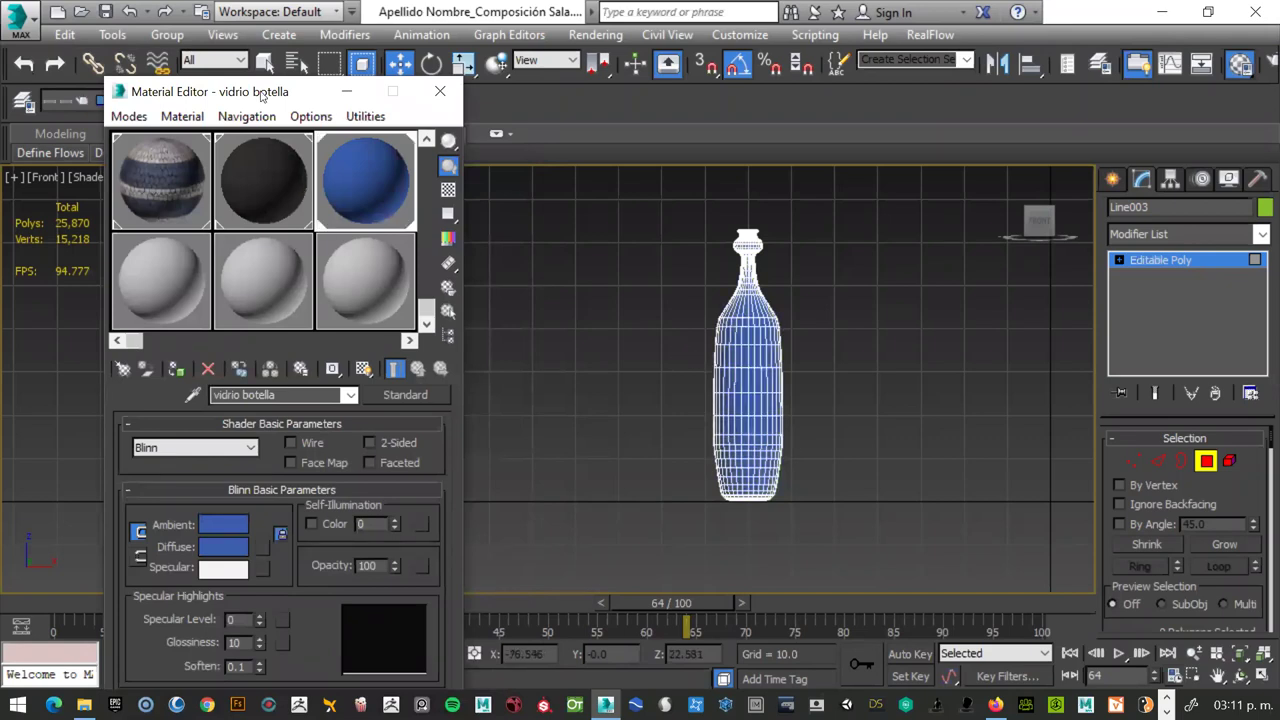
pyautogui.scroll(-1, 271, 563)
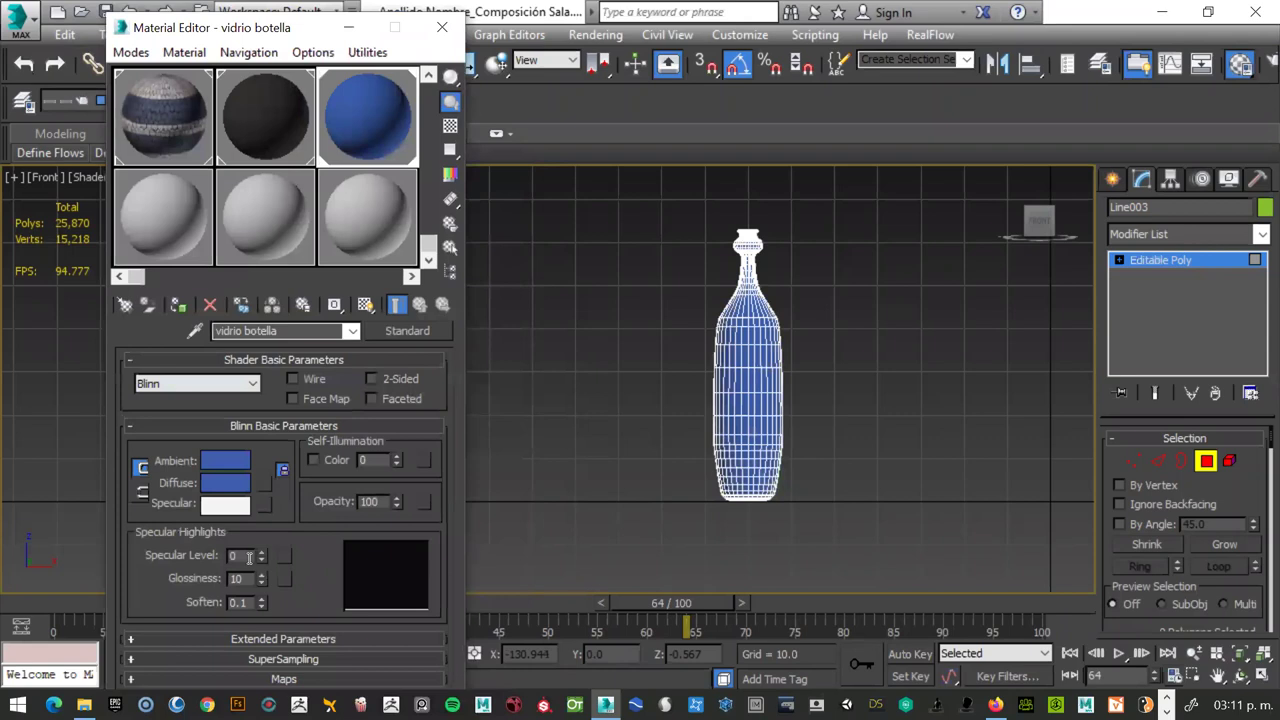
# - Set vidrio botella's Specular Level to 100 and Glossiness to 80, then list the selection sets
pyautogui.doubleClick(232, 556)
pyautogui.write('100')
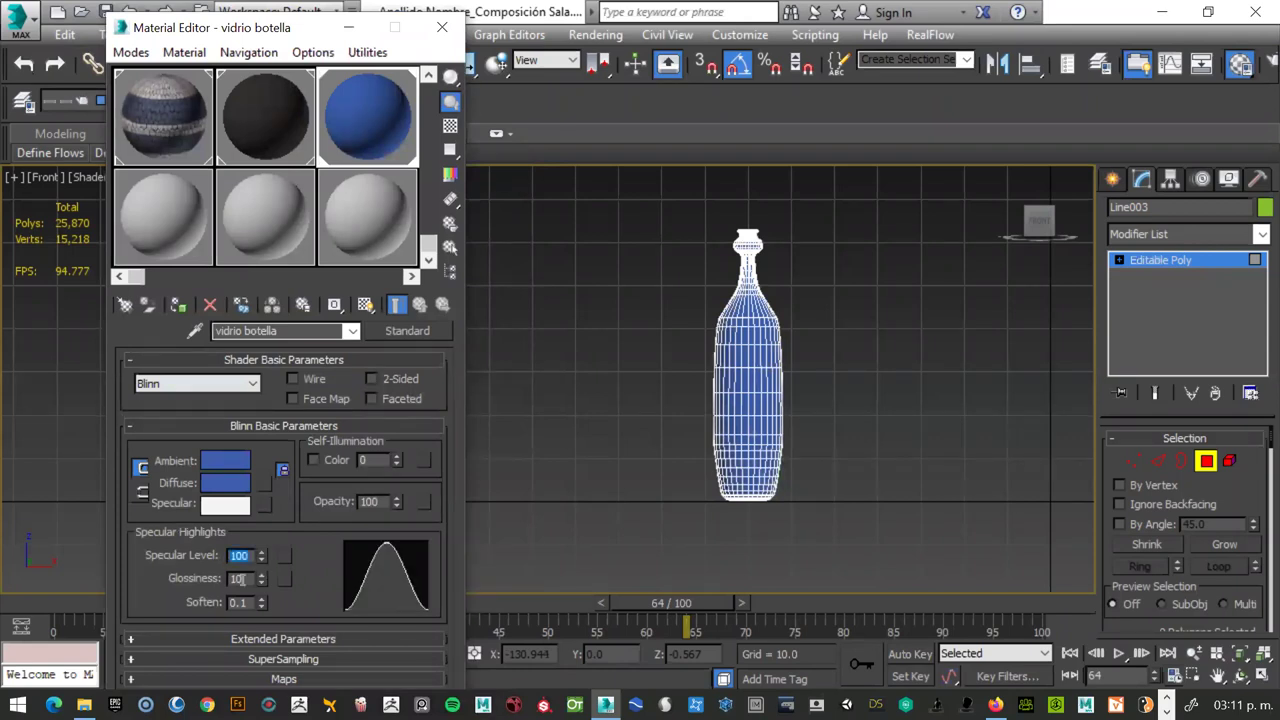
pyautogui.press('Tab')
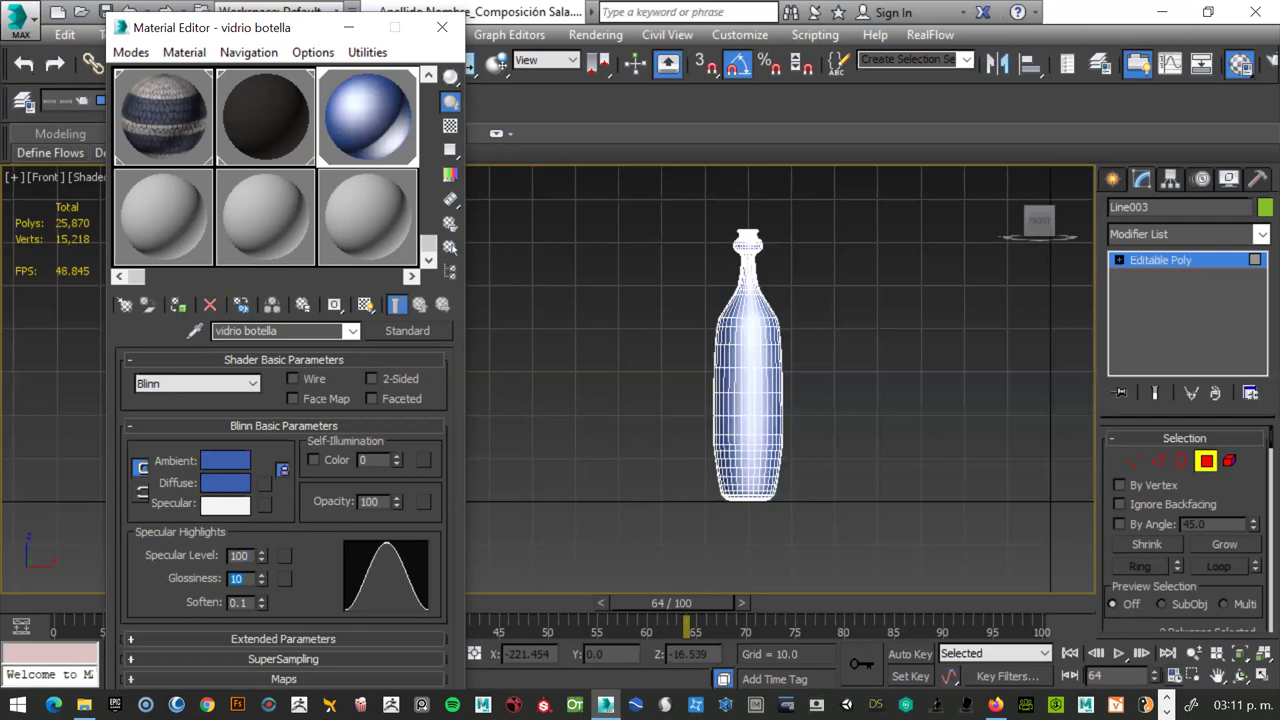
pyautogui.write('80')
pyautogui.press('Return')
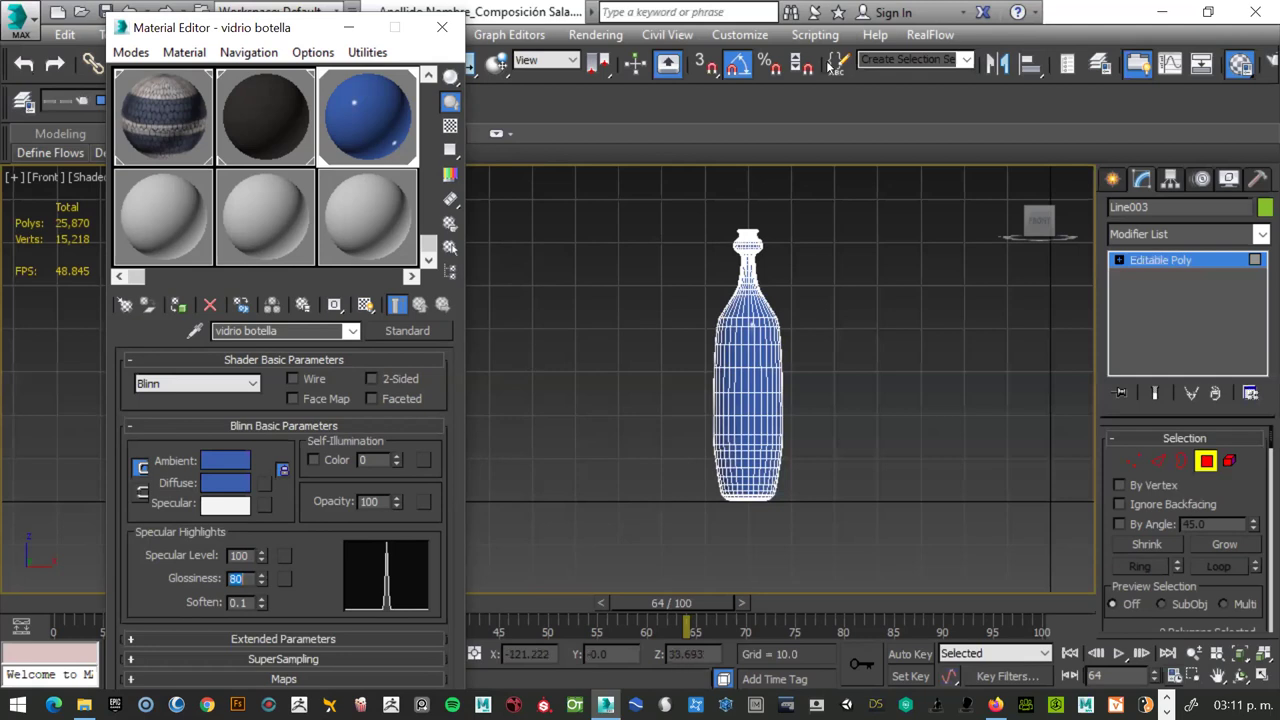
pyautogui.click(898, 60)
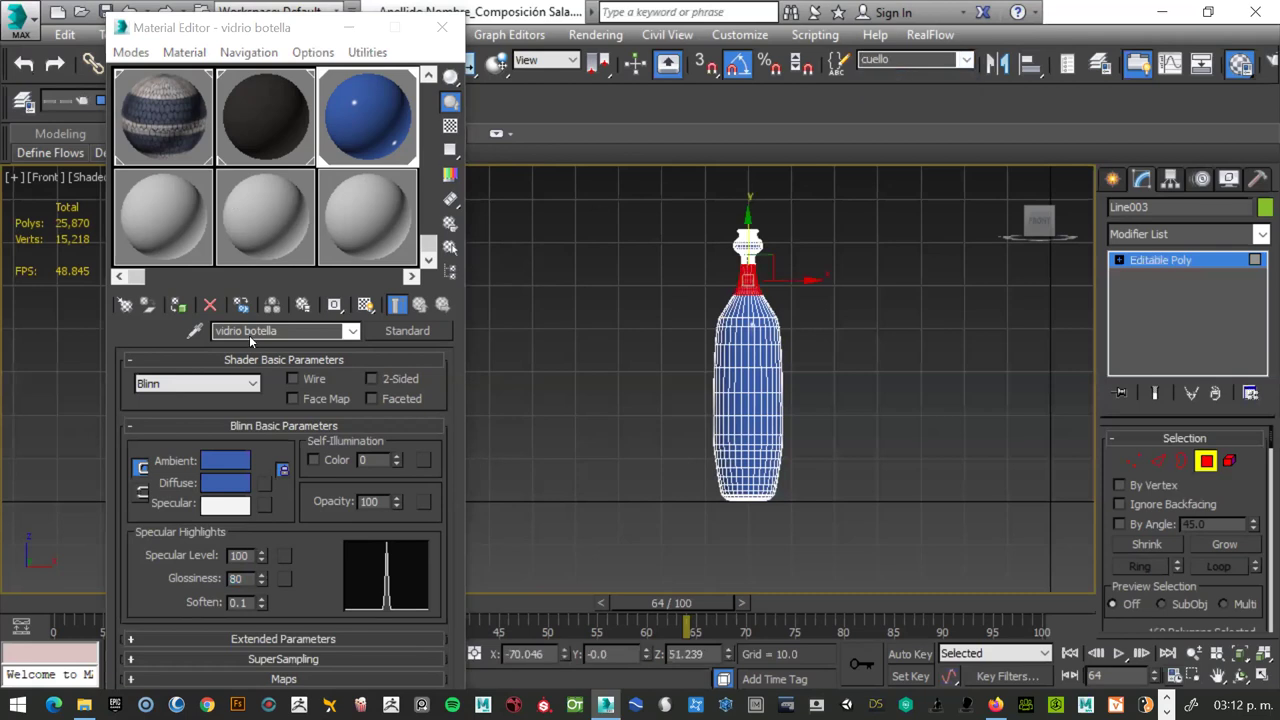
# - Create a material named 'cuello_botella' in an empty slot with an orange diffuse colour
pyautogui.click(163, 217)
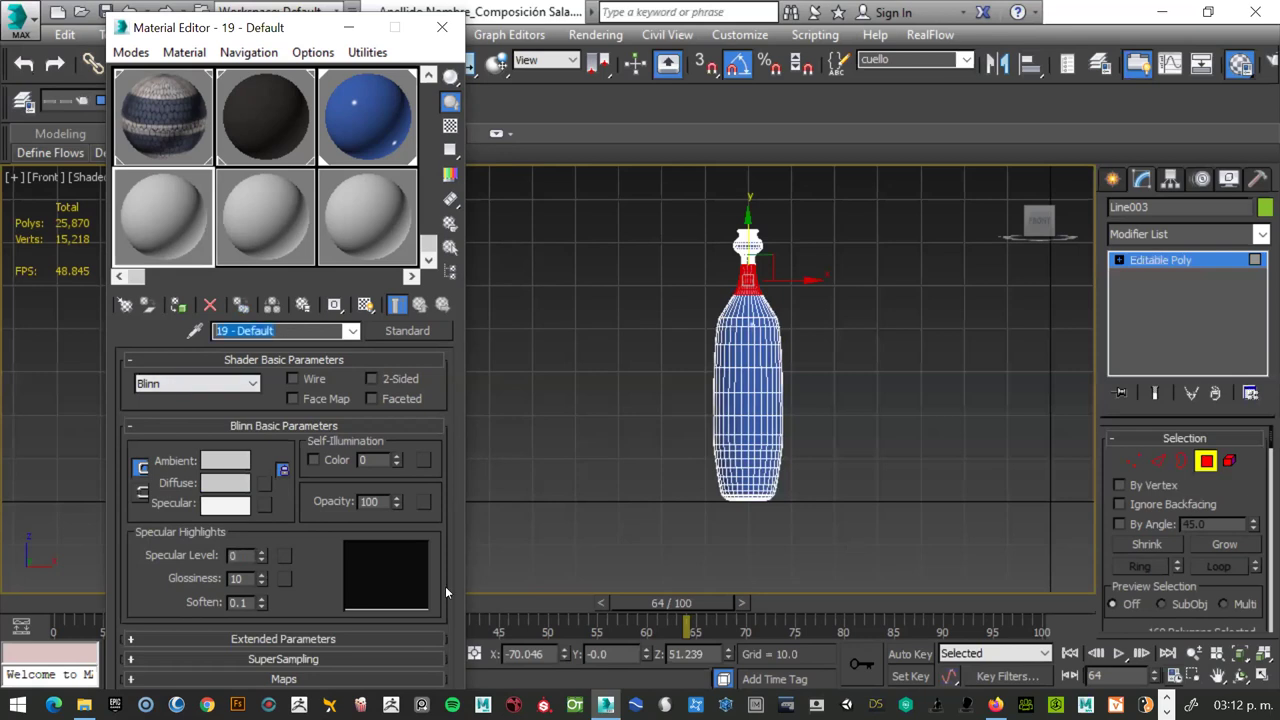
pyautogui.write('cuello')
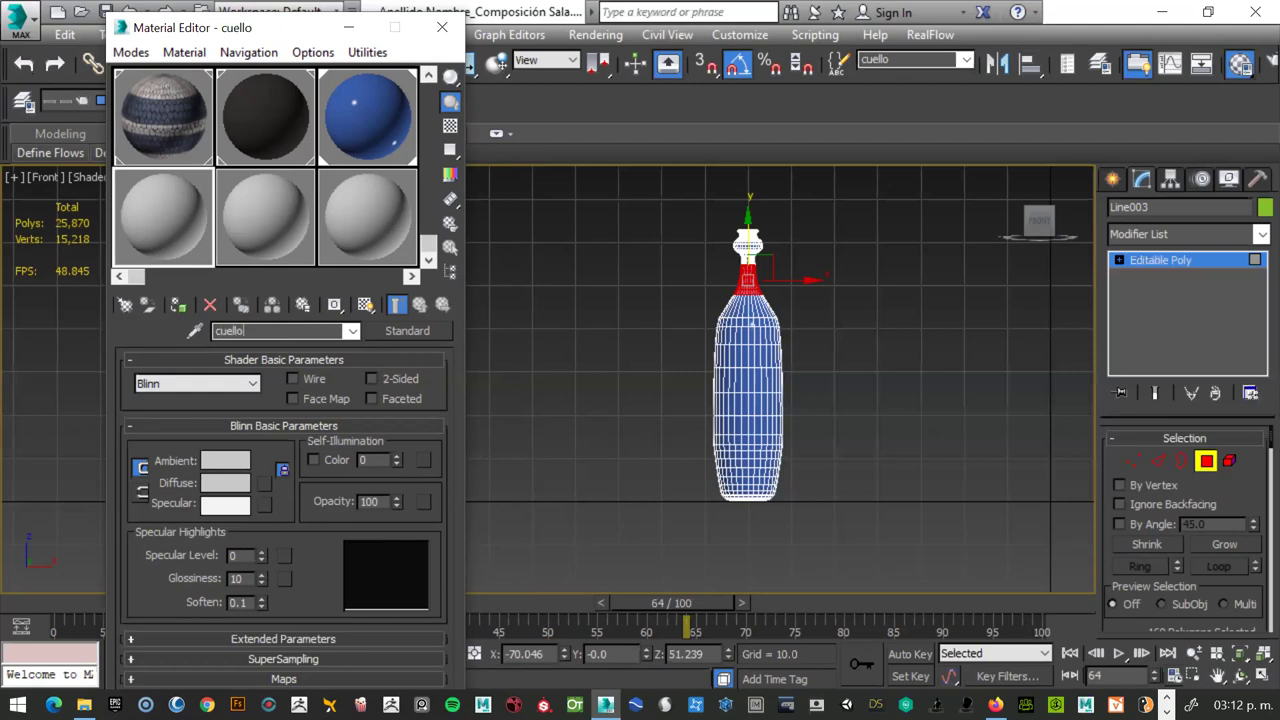
pyautogui.write('_bote')
pyautogui.write('lla')
pyautogui.click(224, 478)
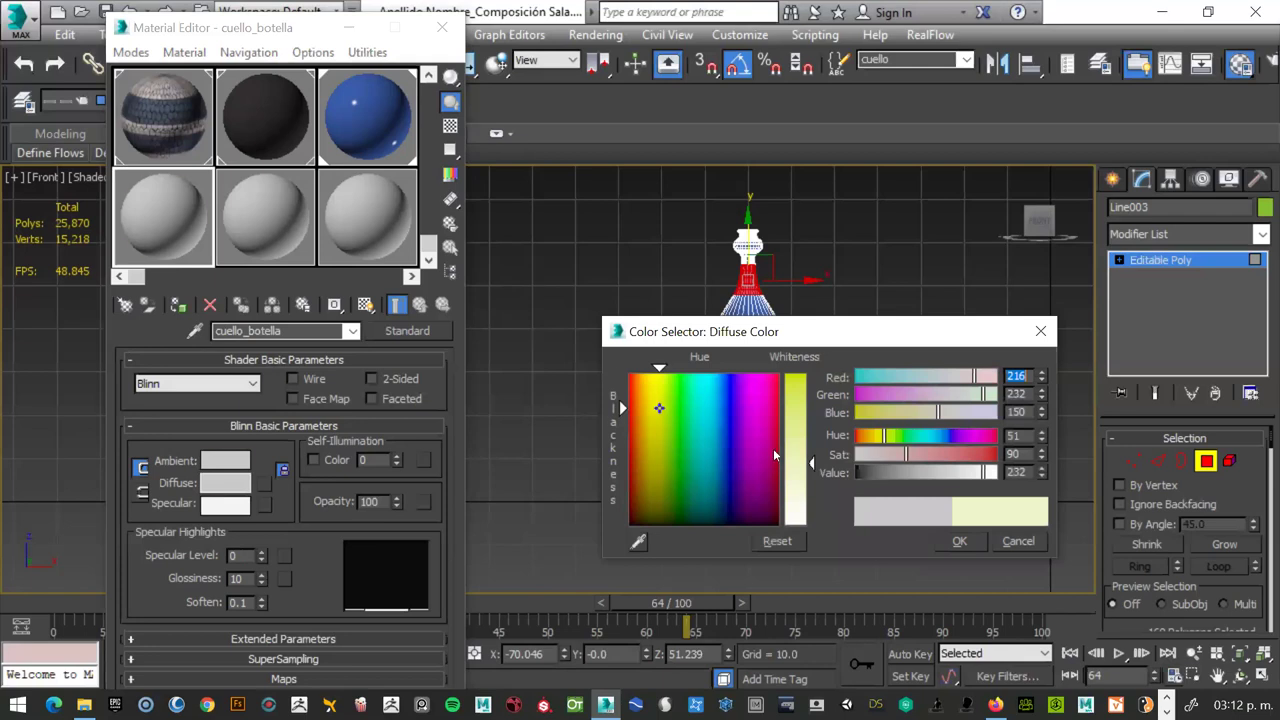
pyautogui.click(647, 378)
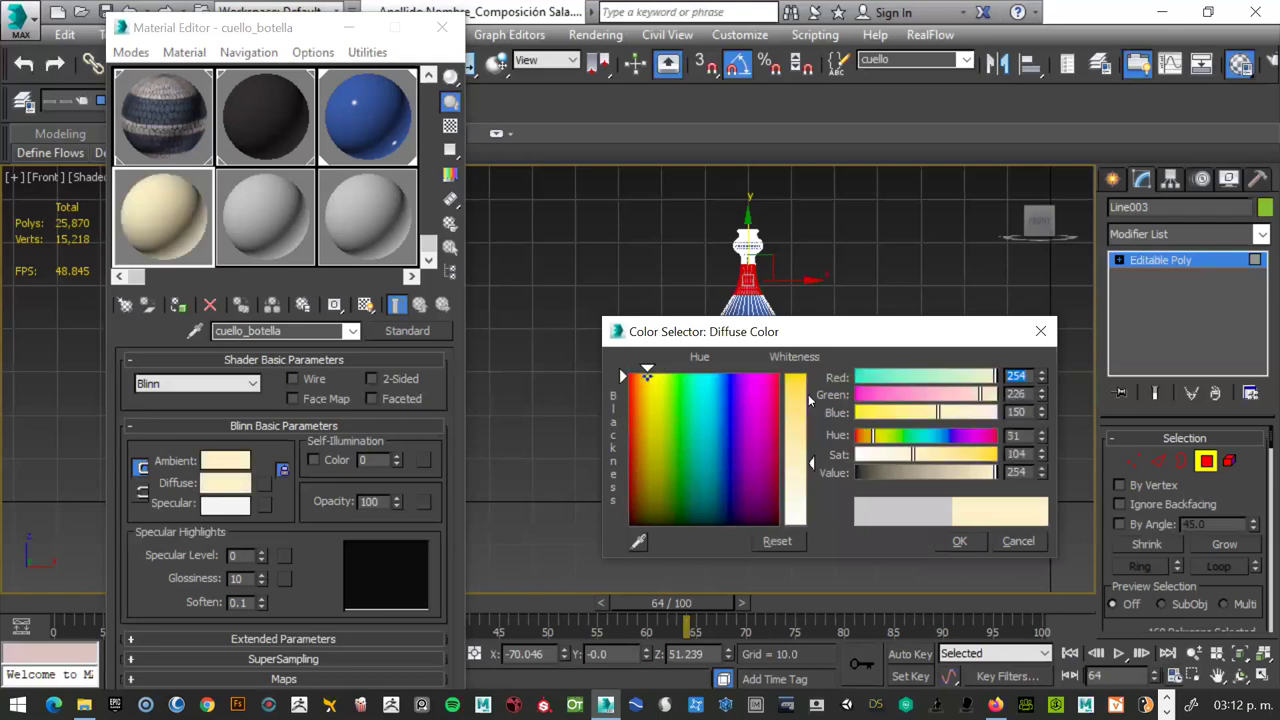
pyautogui.moveTo(810, 399); pyautogui.dragTo(811, 384)
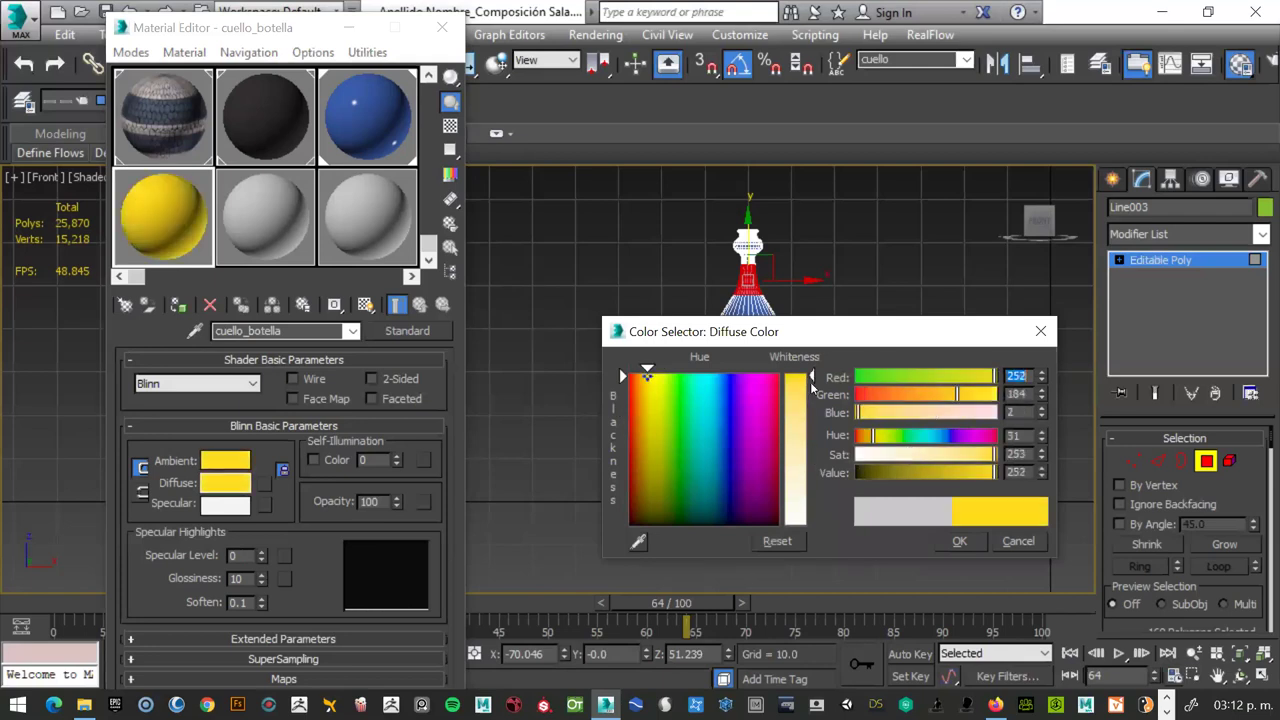
pyautogui.click(926, 395)
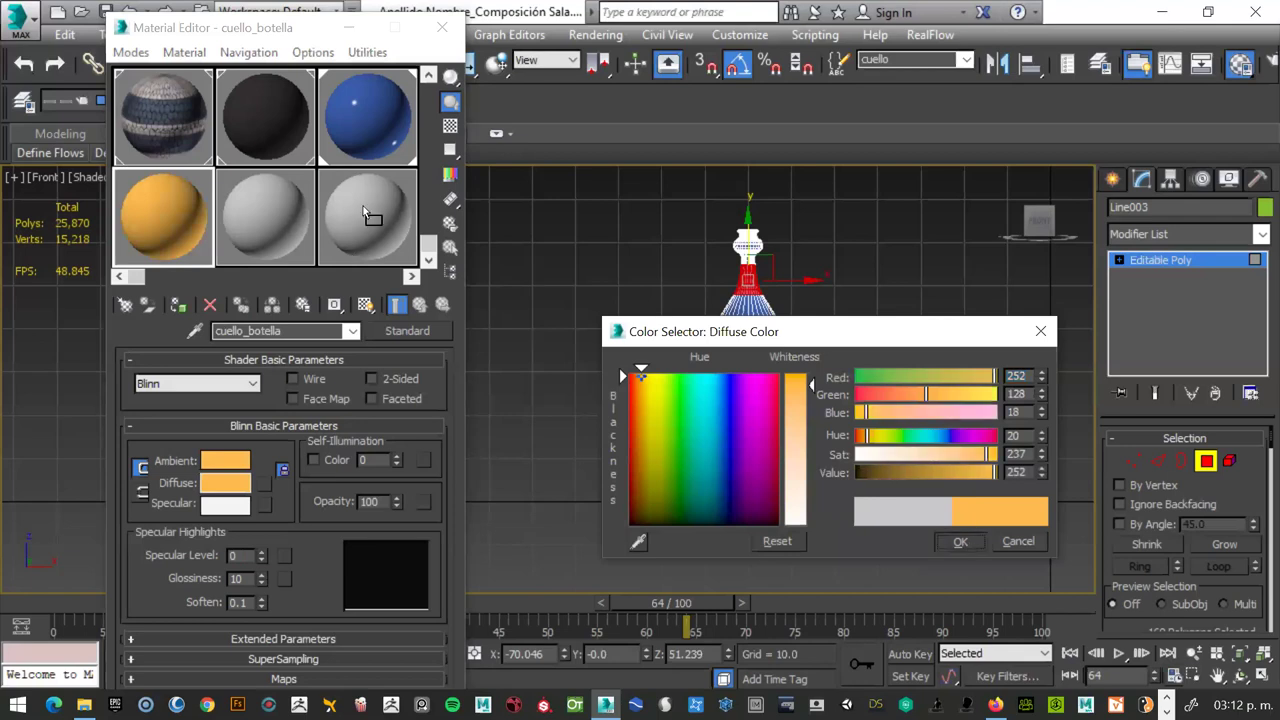
# - Apply cuello_botella to the selected bottle neck faces and deselect them
pyautogui.moveTo(365, 213); pyautogui.dragTo(748, 281)
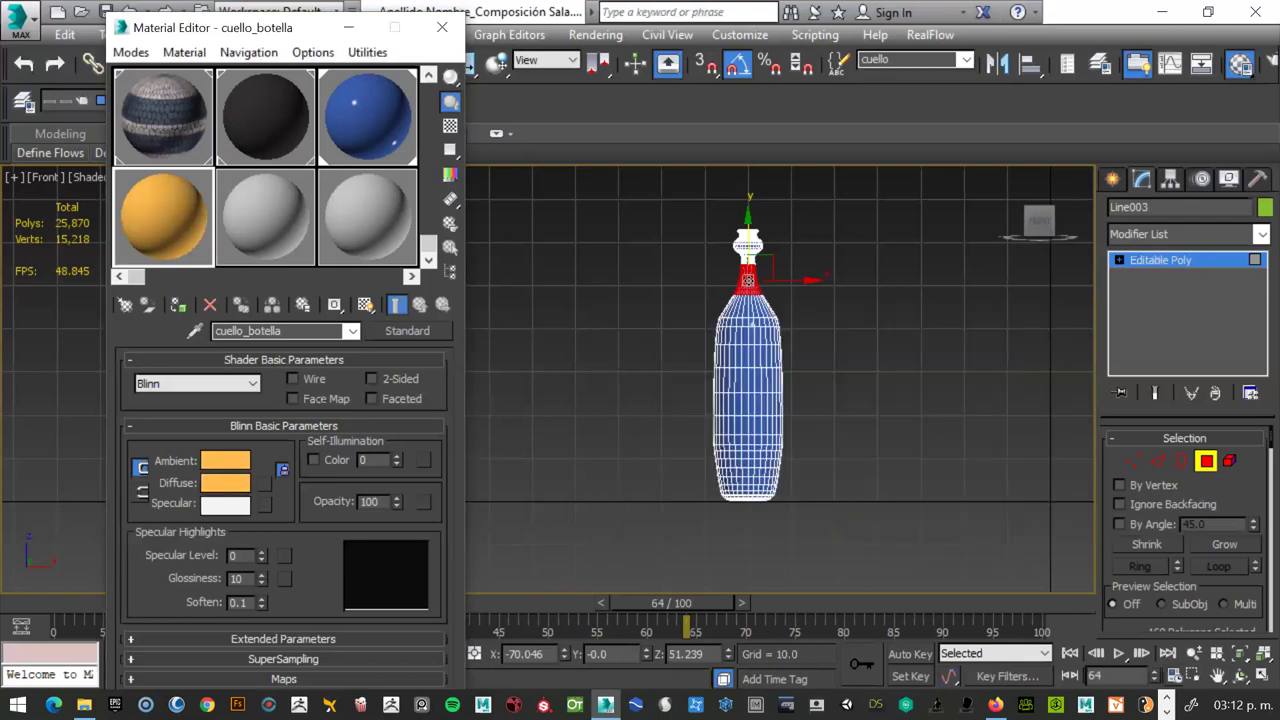
pyautogui.click(854, 296)
pyautogui.scroll(4, 814, 288)
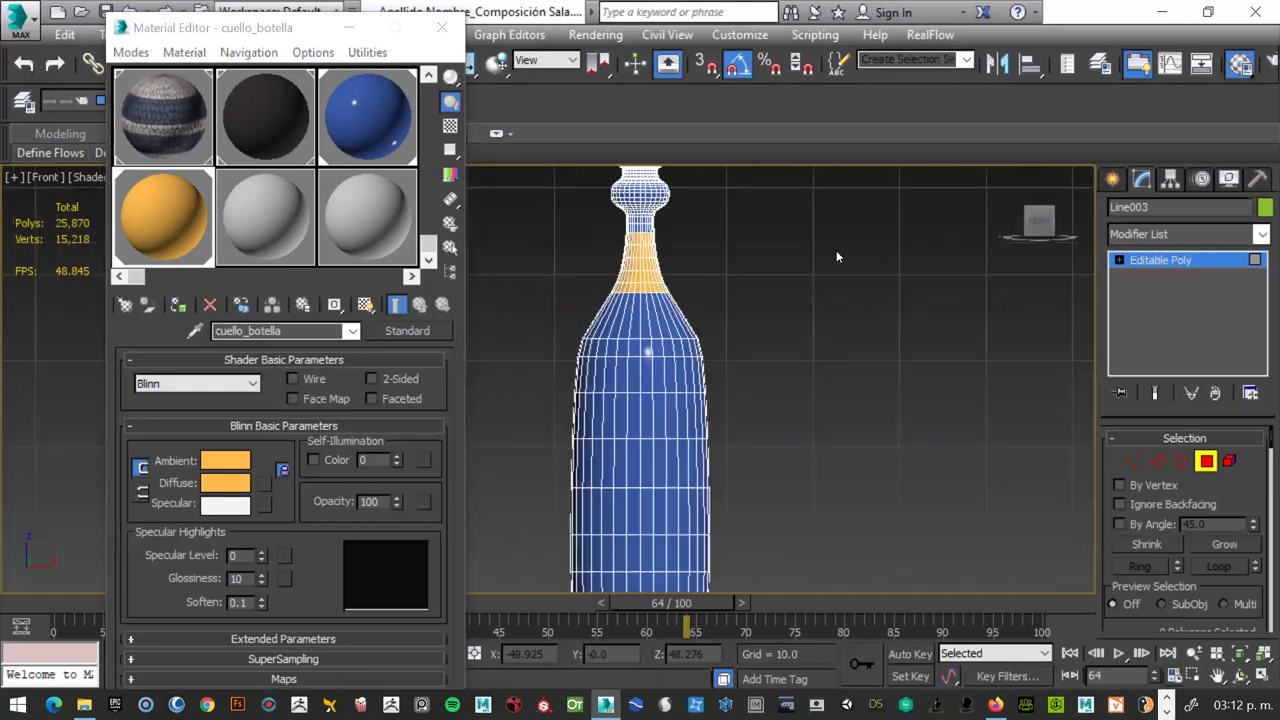
pyautogui.scroll(-2, 836, 250)
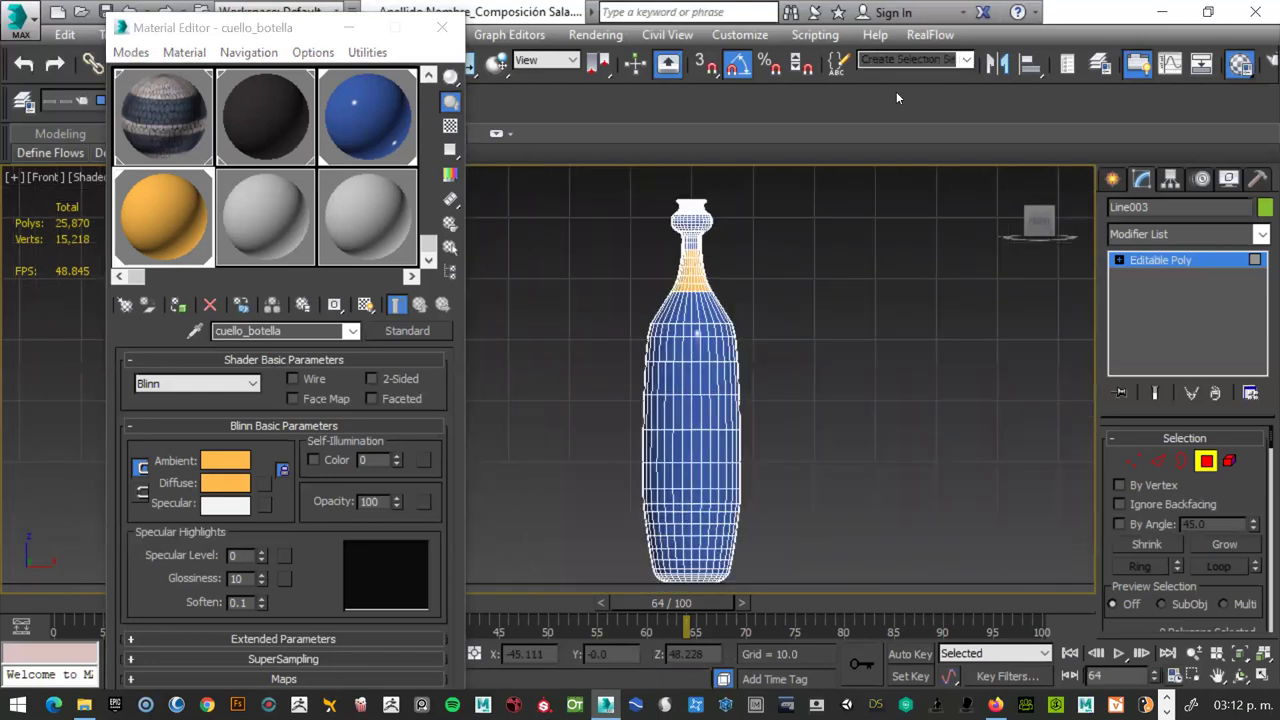
# - Select the eyiqueta label faces, set their diffuse colour to pure white (RGB 255), then deselect
pyautogui.click(963, 60)
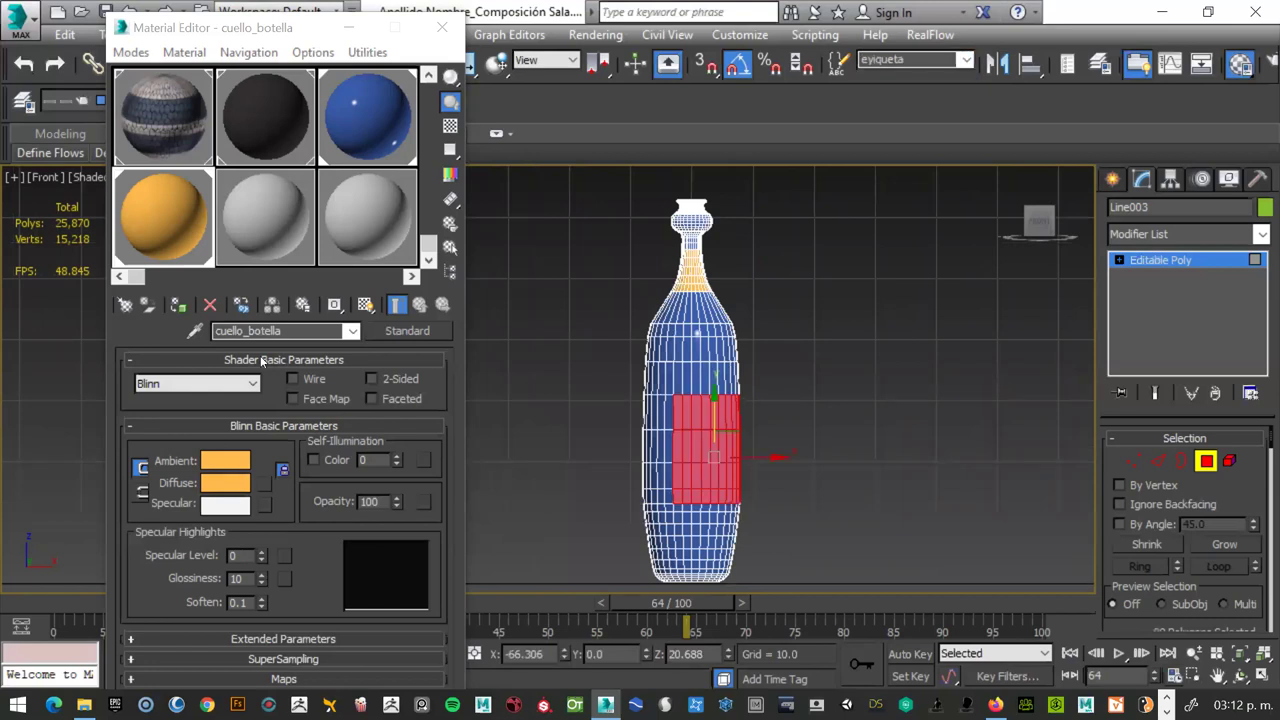
pyautogui.click(273, 232)
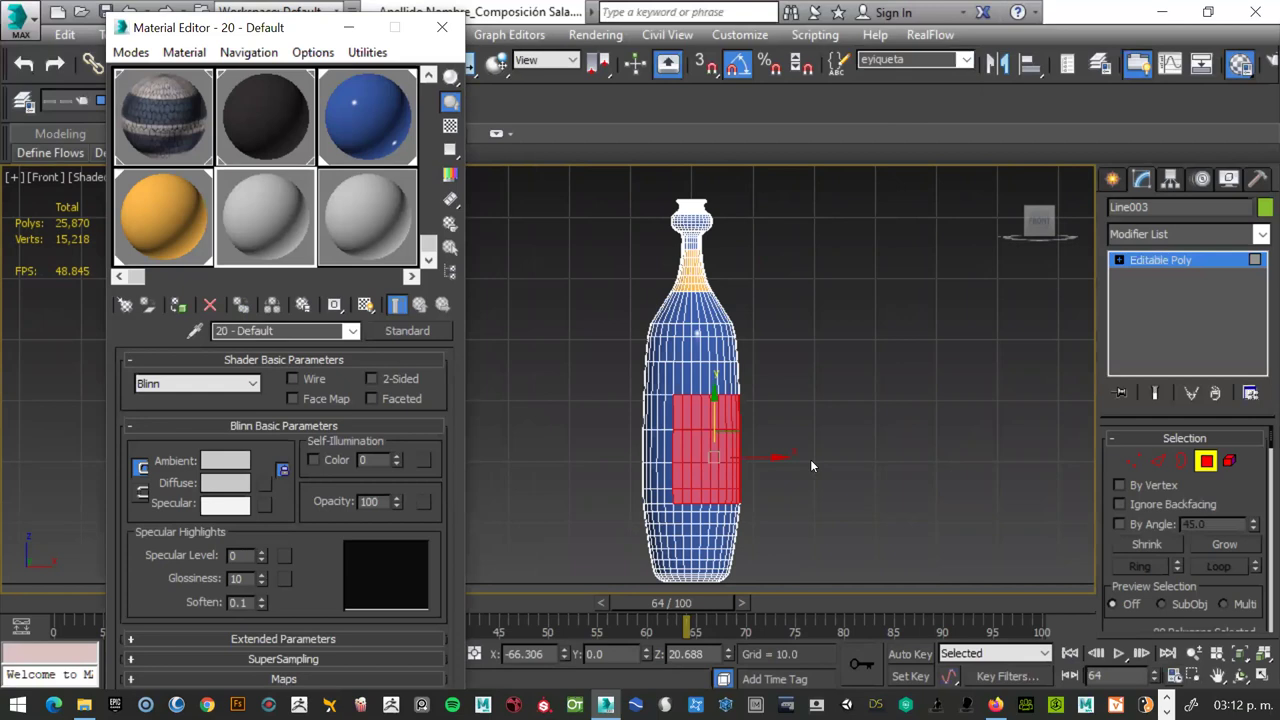
pyautogui.moveTo(1041, 472); pyautogui.dragTo(1041, 466)
pyautogui.moveTo(811, 468)
pyautogui.mouseDown()
pyautogui.moveTo(815, 525)
pyautogui.moveTo(816, 395)
pyautogui.mouseUp()
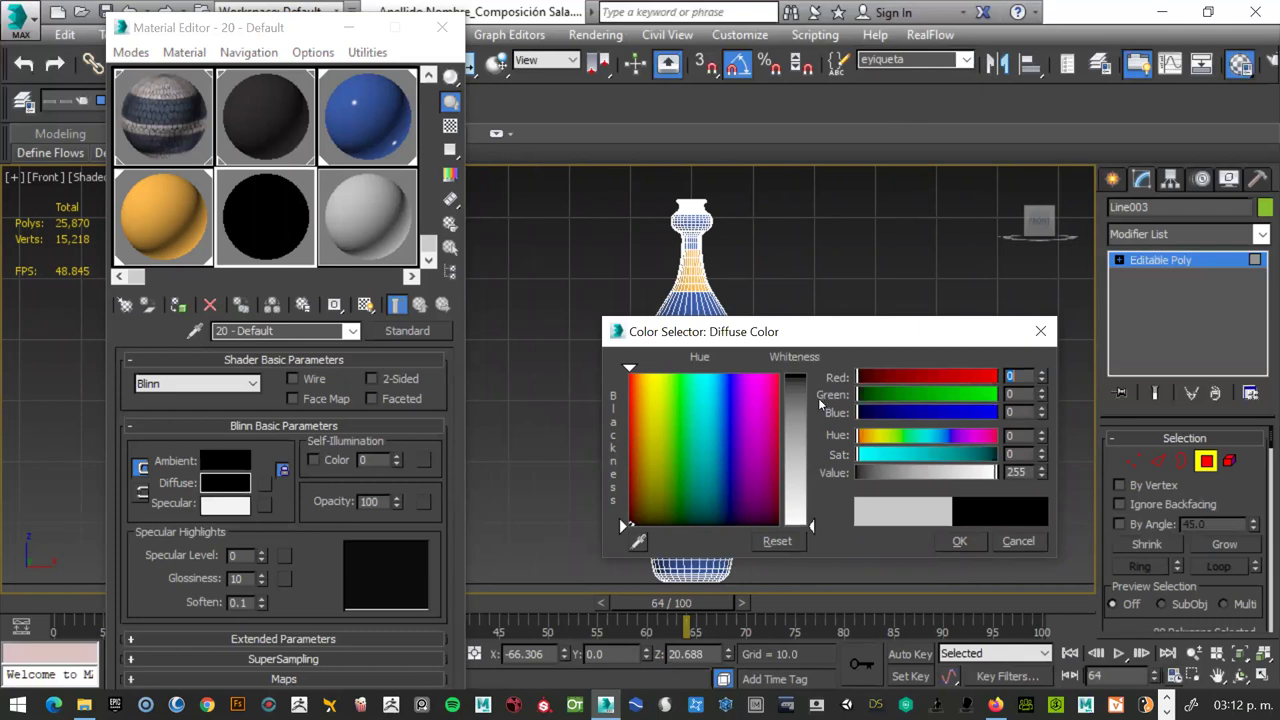
pyautogui.click(823, 470)
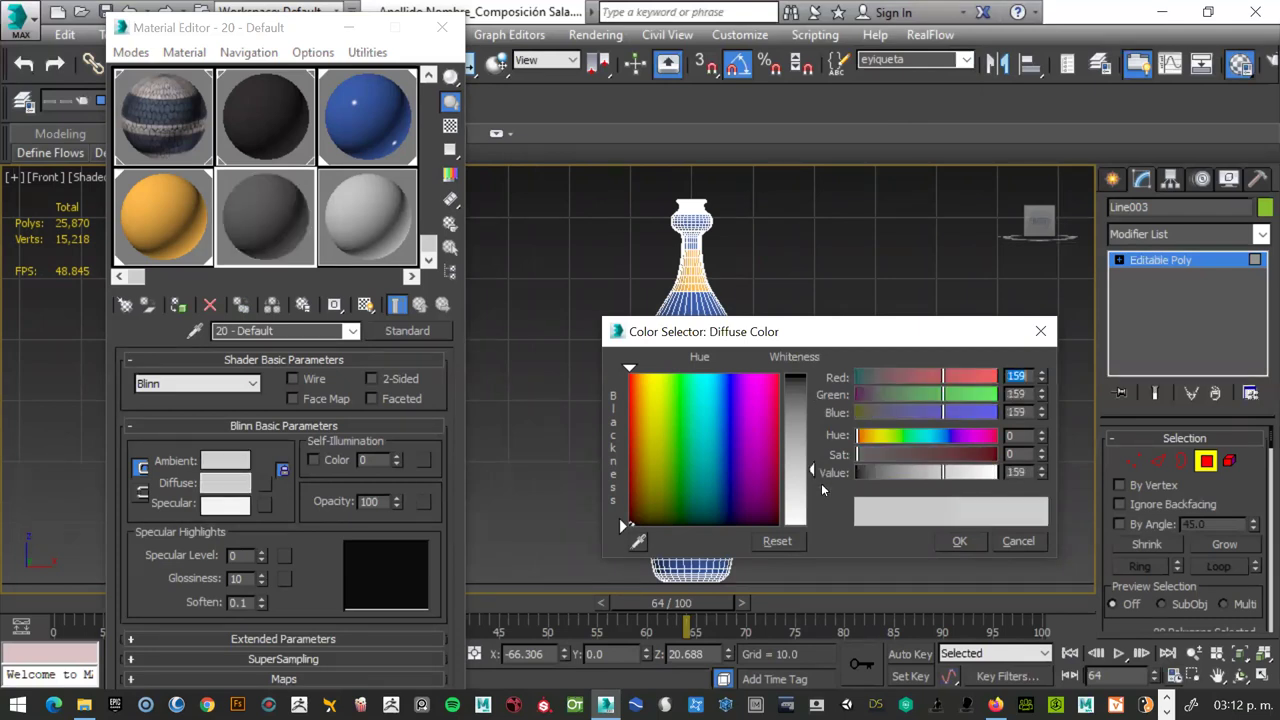
pyautogui.click(813, 514)
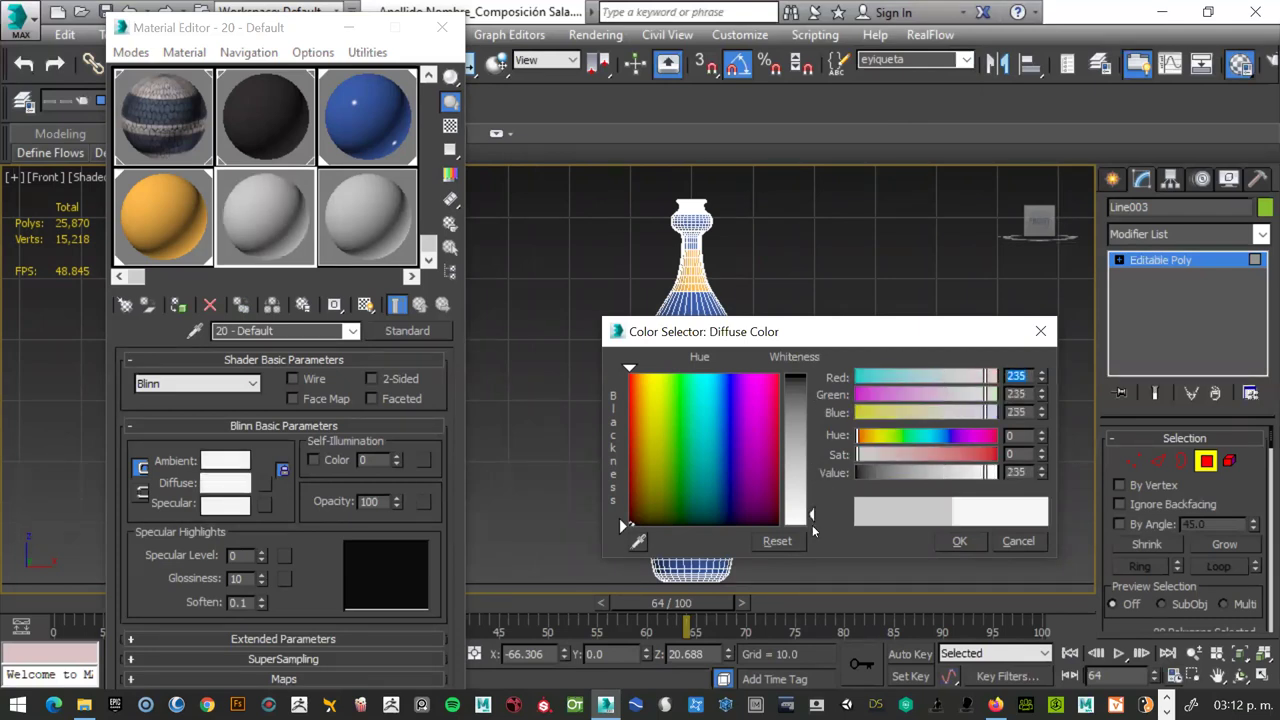
pyautogui.click(813, 528)
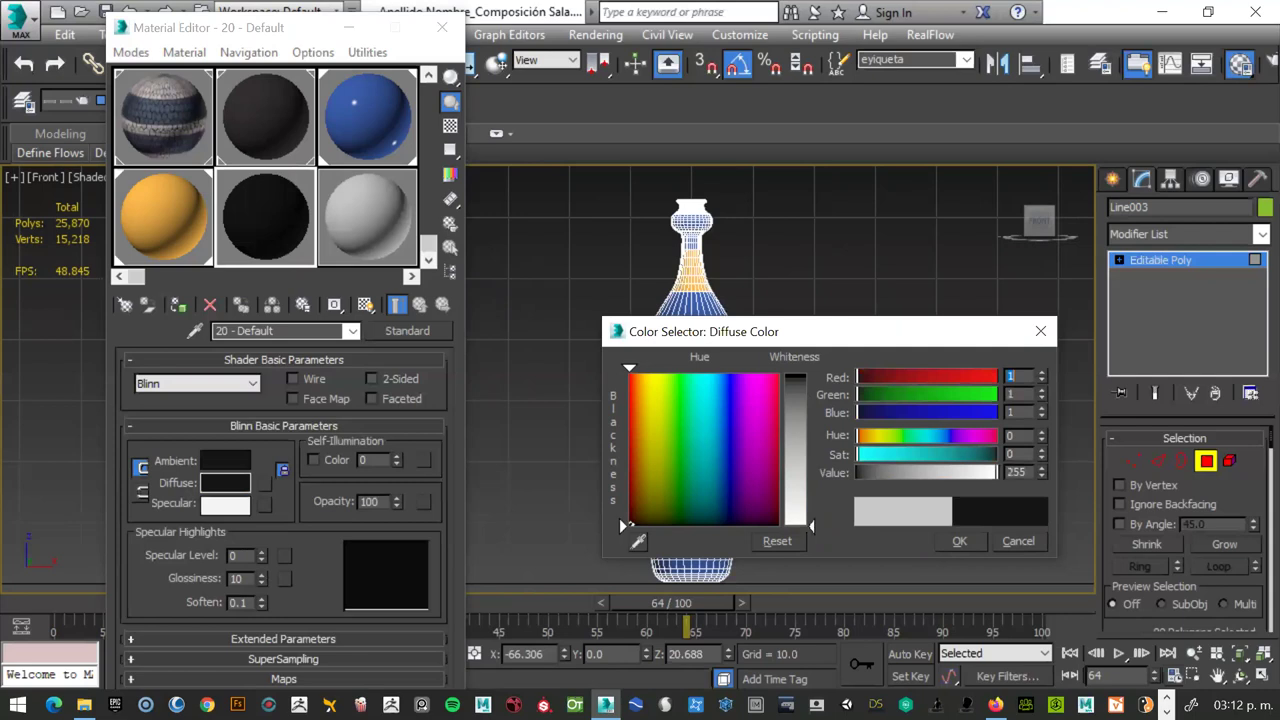
pyautogui.click(813, 524)
pyautogui.moveTo(812, 523); pyautogui.dragTo(812, 521)
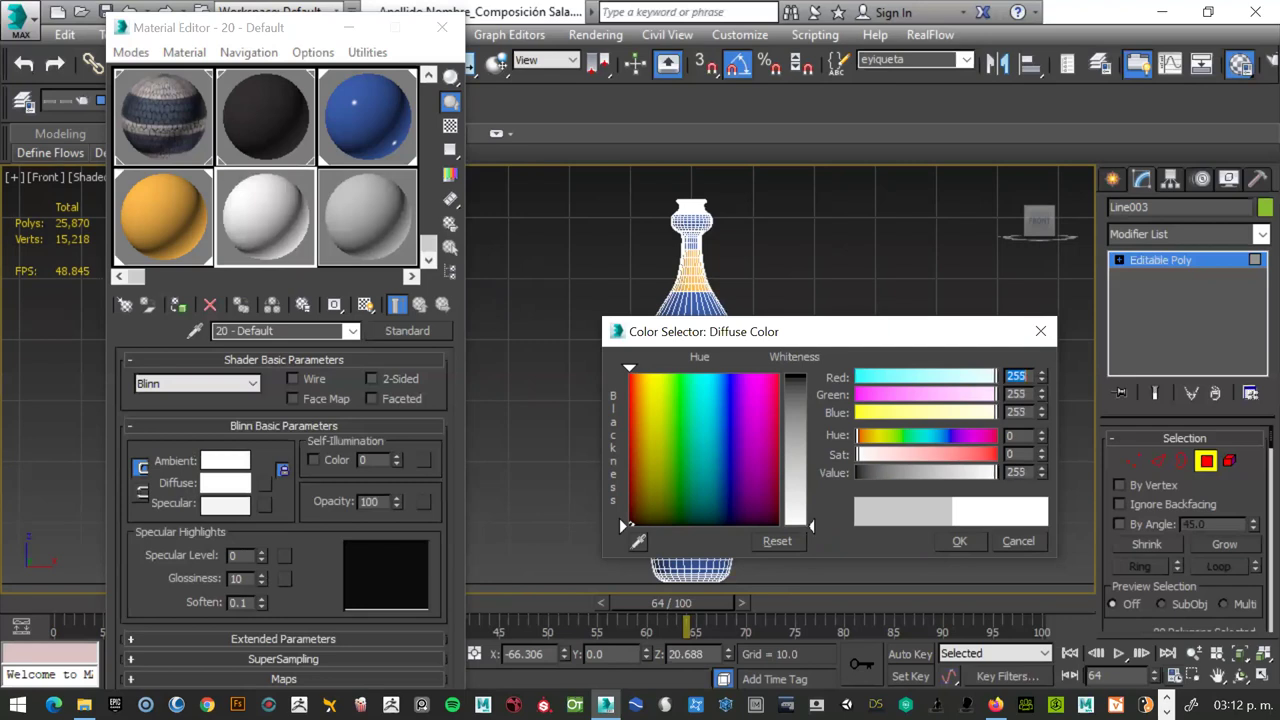
pyautogui.click(814, 528)
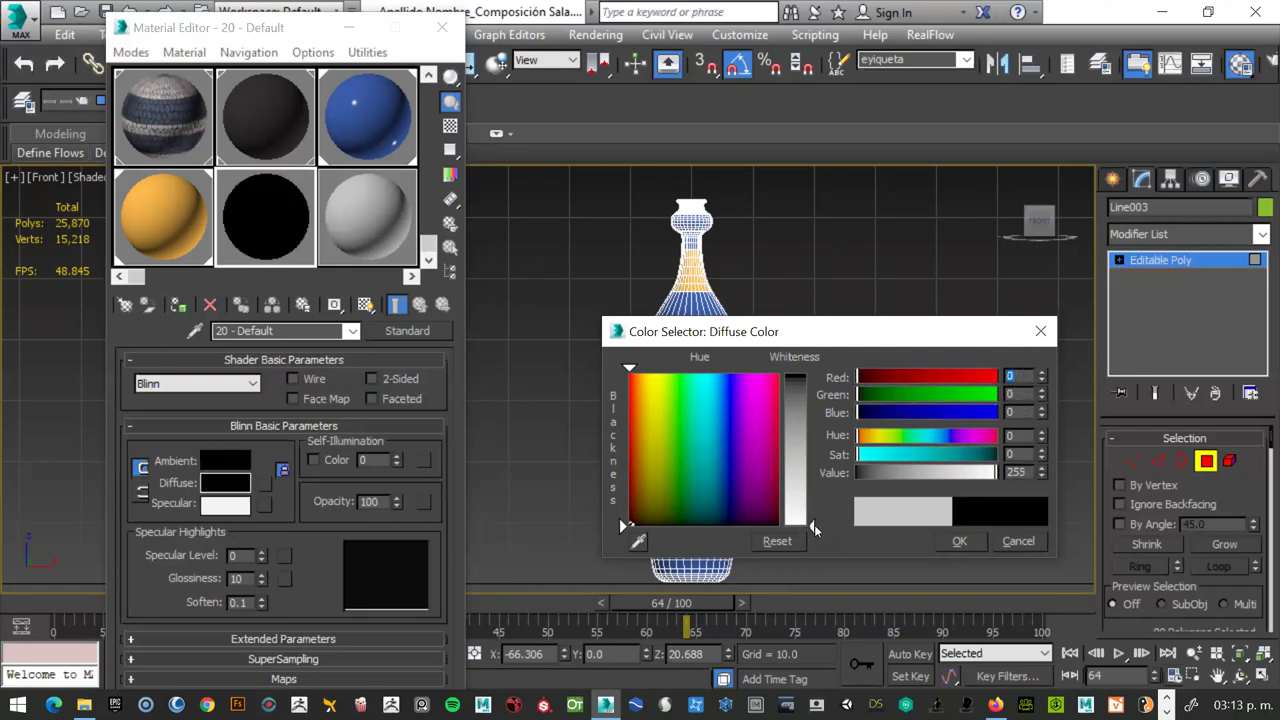
pyautogui.click(814, 526)
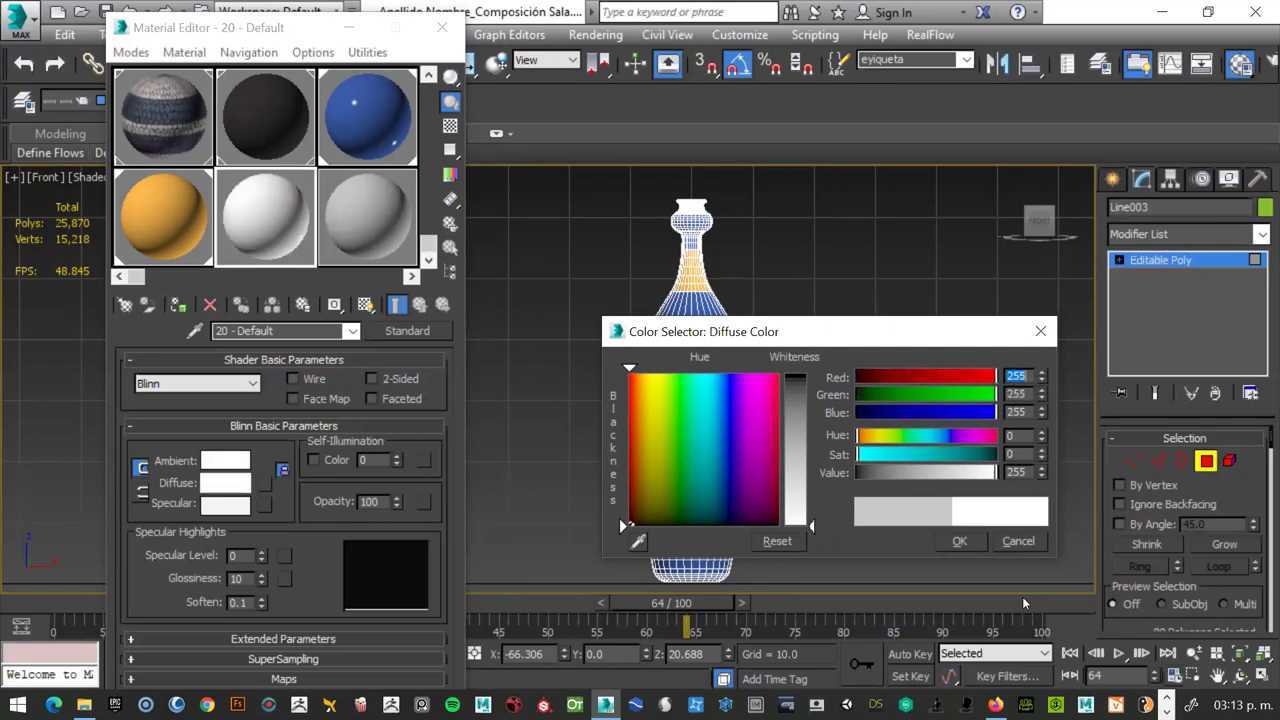
pyautogui.click(959, 541)
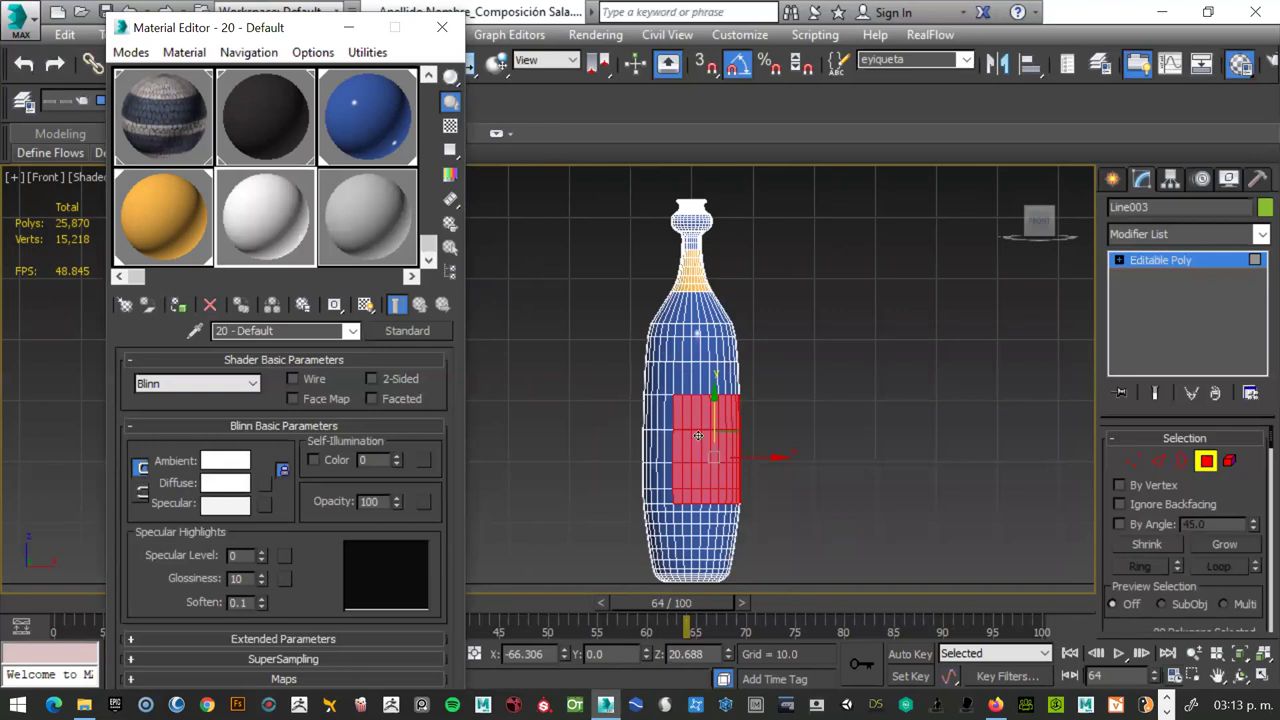
pyautogui.click(894, 428)
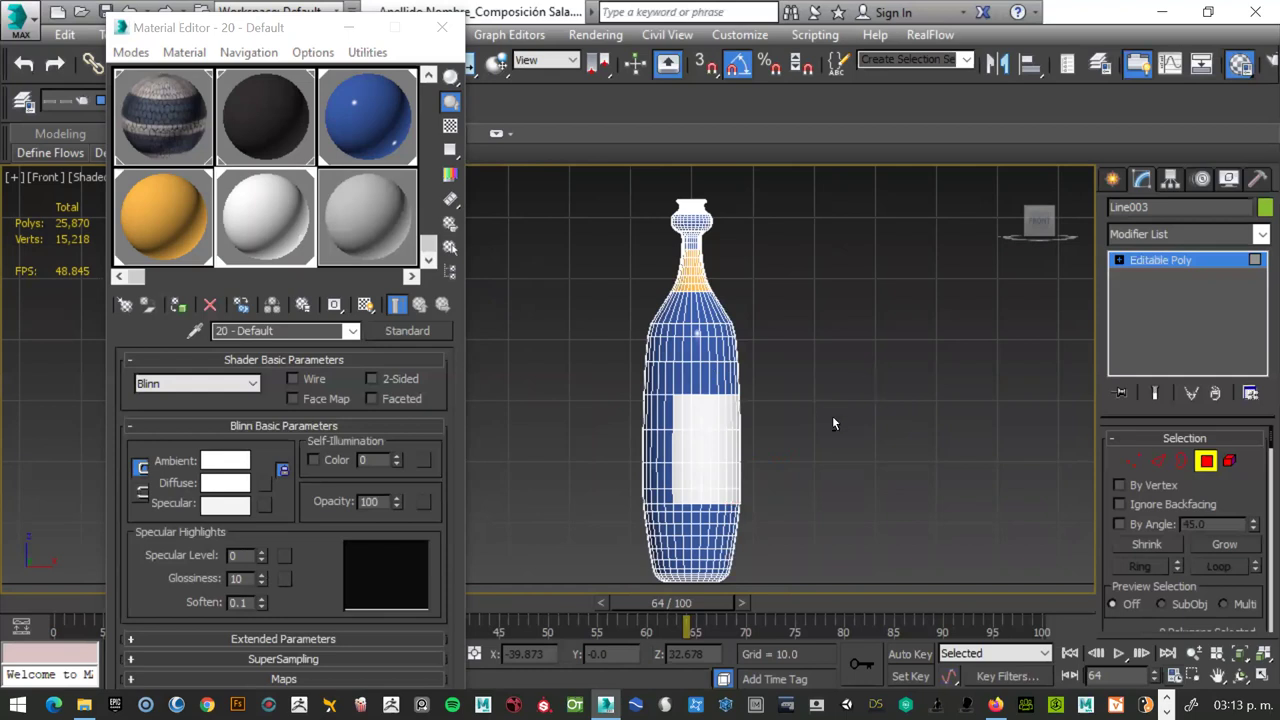
# - Orbit around the bottle, then end isolation to show the whole scene
pyautogui.keyDown('alt'); pyautogui.moveTo(832, 415); pyautogui.dragTo(829, 386, button='middle'); pyautogui.keyUp('alt')
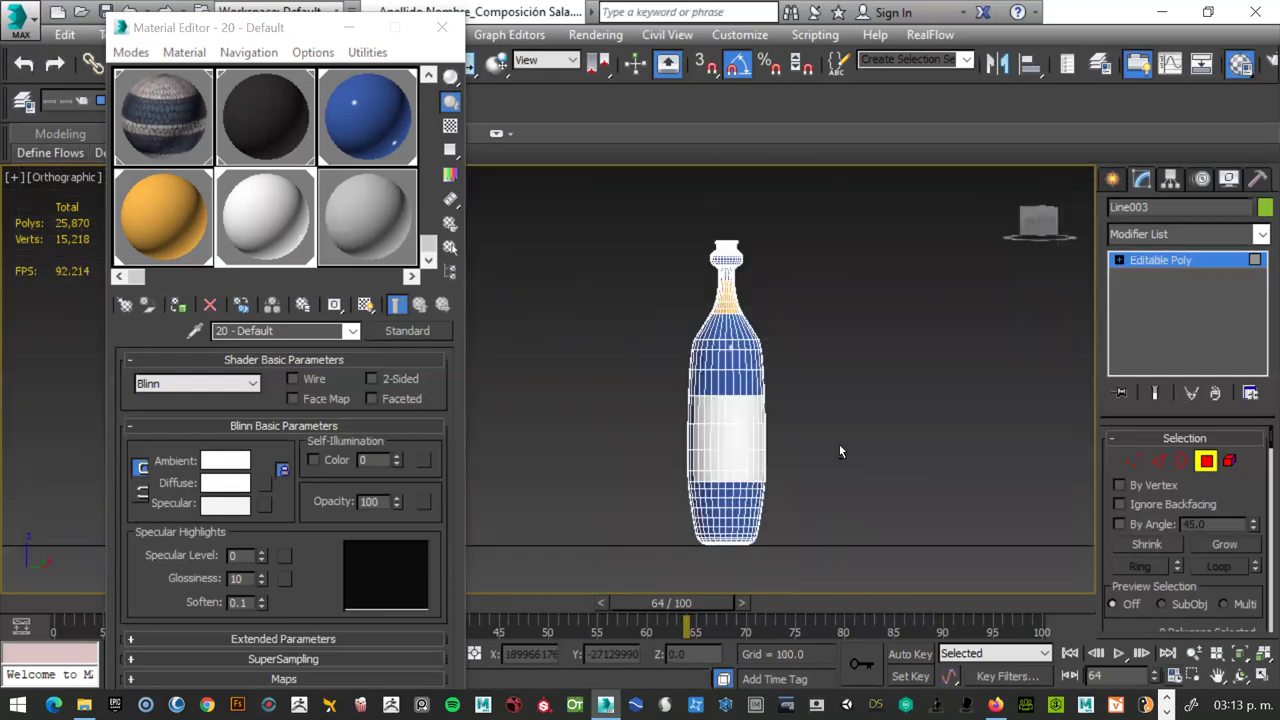
pyautogui.keyDown('alt'); pyautogui.moveTo(839, 444); pyautogui.dragTo(841, 438, button='middle'); pyautogui.keyUp('alt')
pyautogui.keyDown('alt'); pyautogui.moveTo(675, 431); pyautogui.dragTo(806, 430, button='middle'); pyautogui.keyUp('alt')
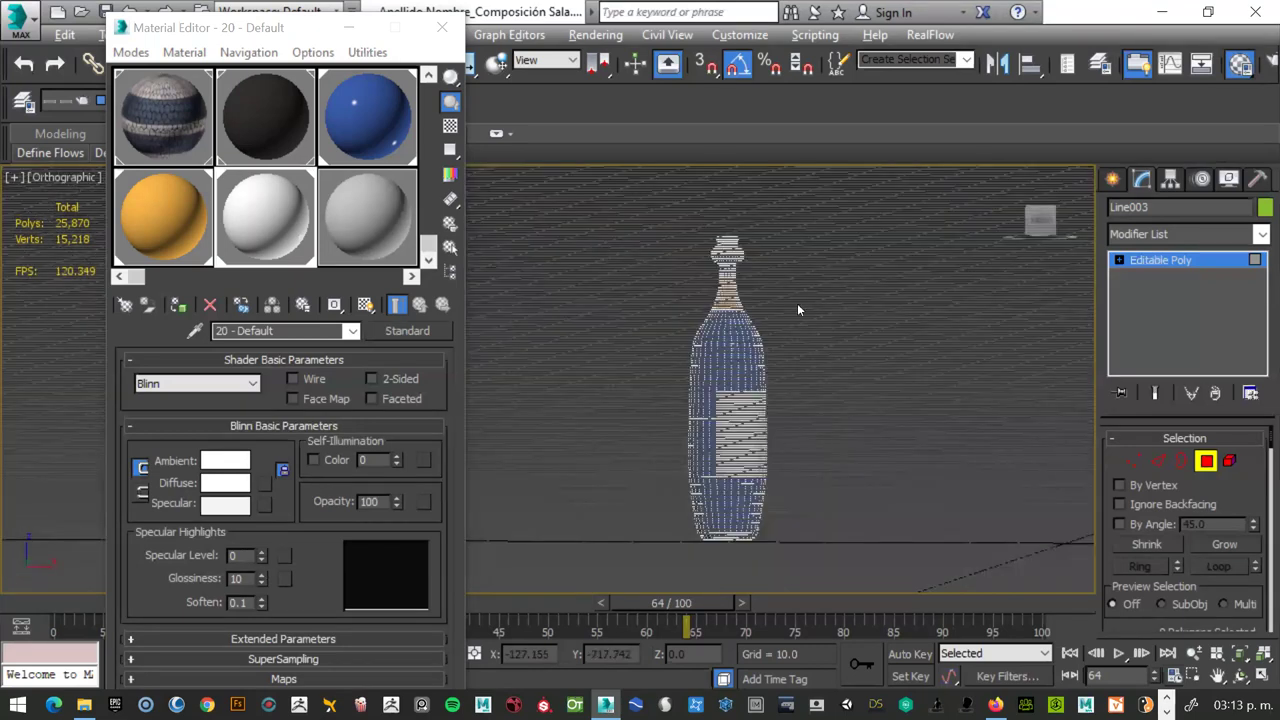
pyautogui.press('f')
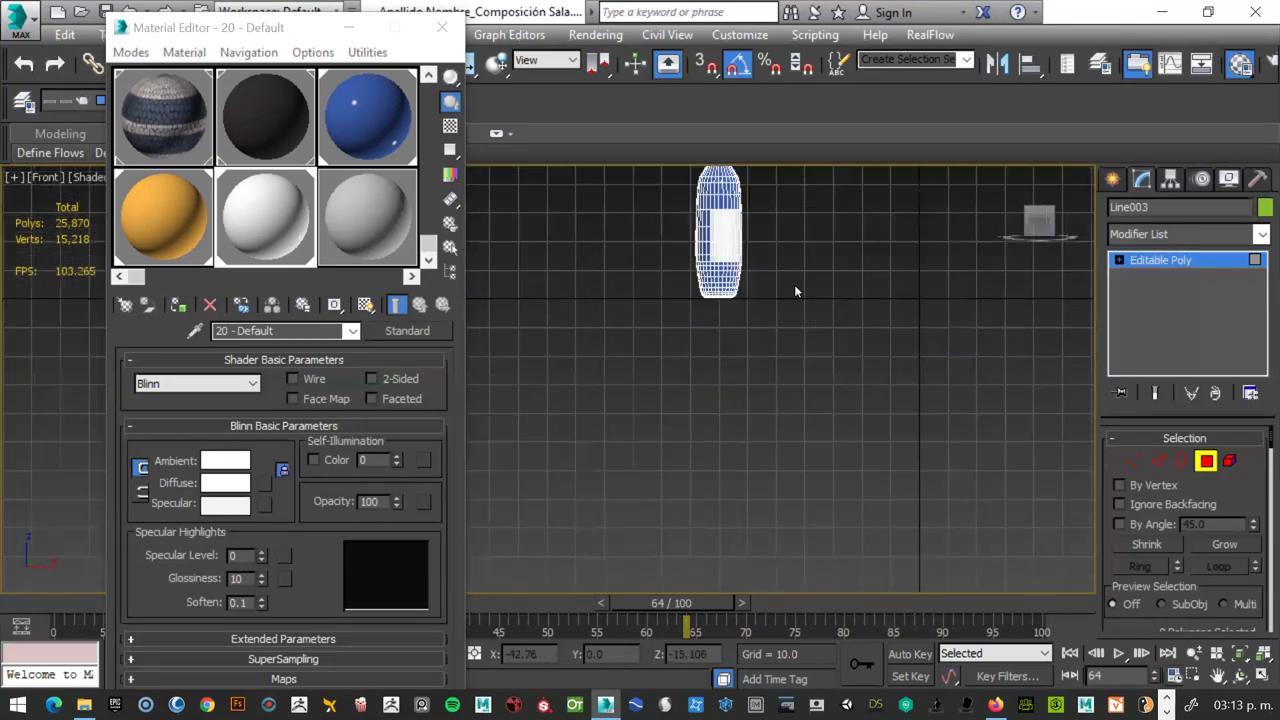
pyautogui.rightClick(791, 283)
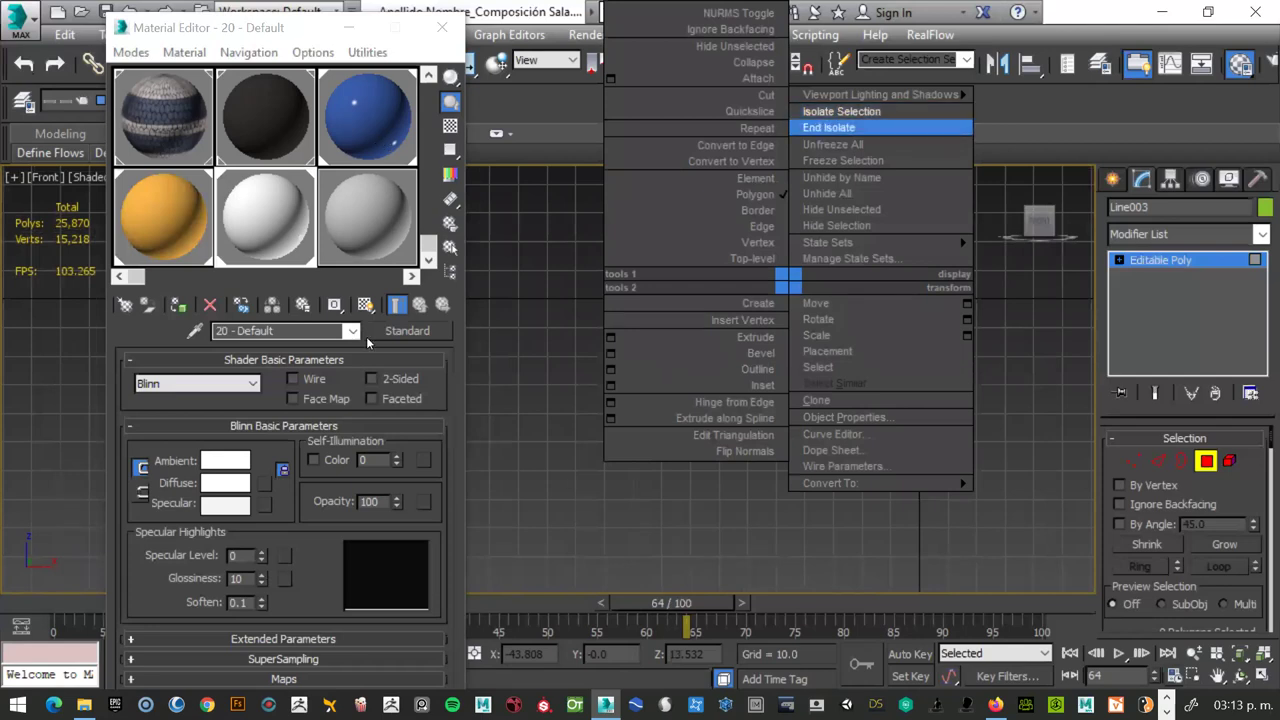
pyautogui.click(825, 128)
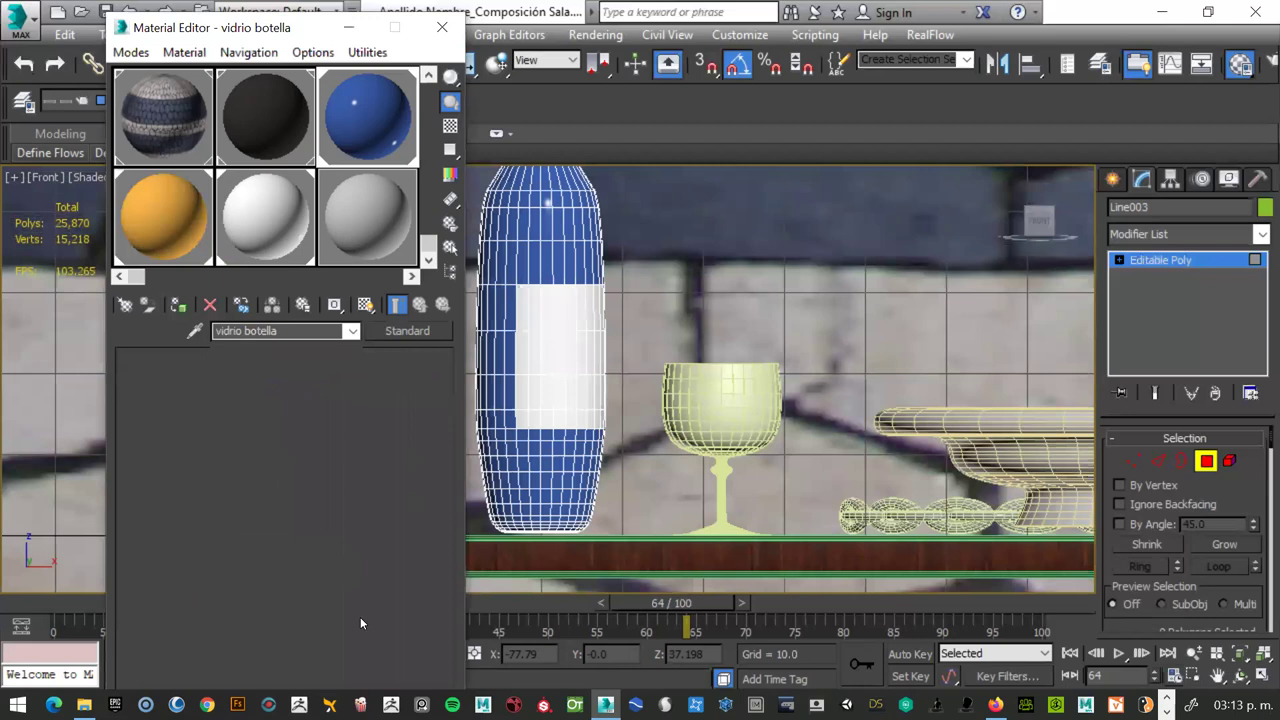
# - Set vidrio botella's Reflection amount to 5 with a Raytrace map
pyautogui.click(305, 680)
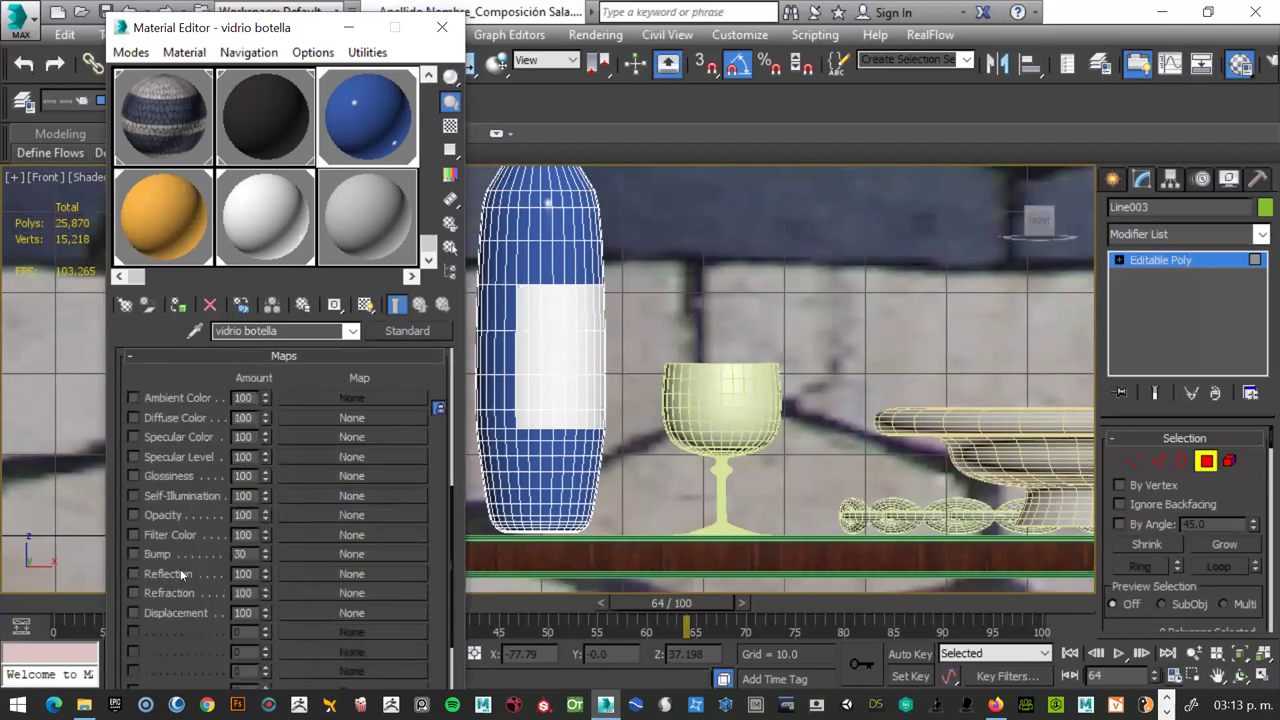
pyautogui.press('Tab')
pyautogui.write('5')
pyautogui.click(353, 573)
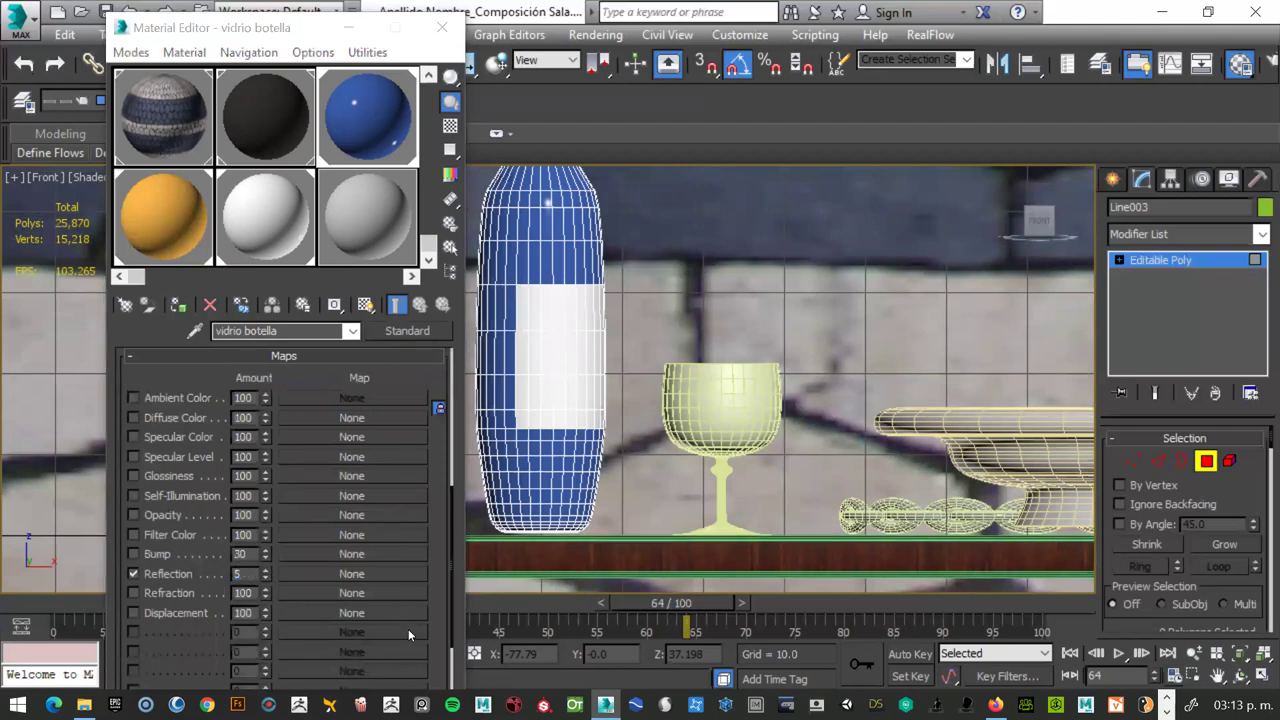
pyautogui.doubleClick(408, 631)
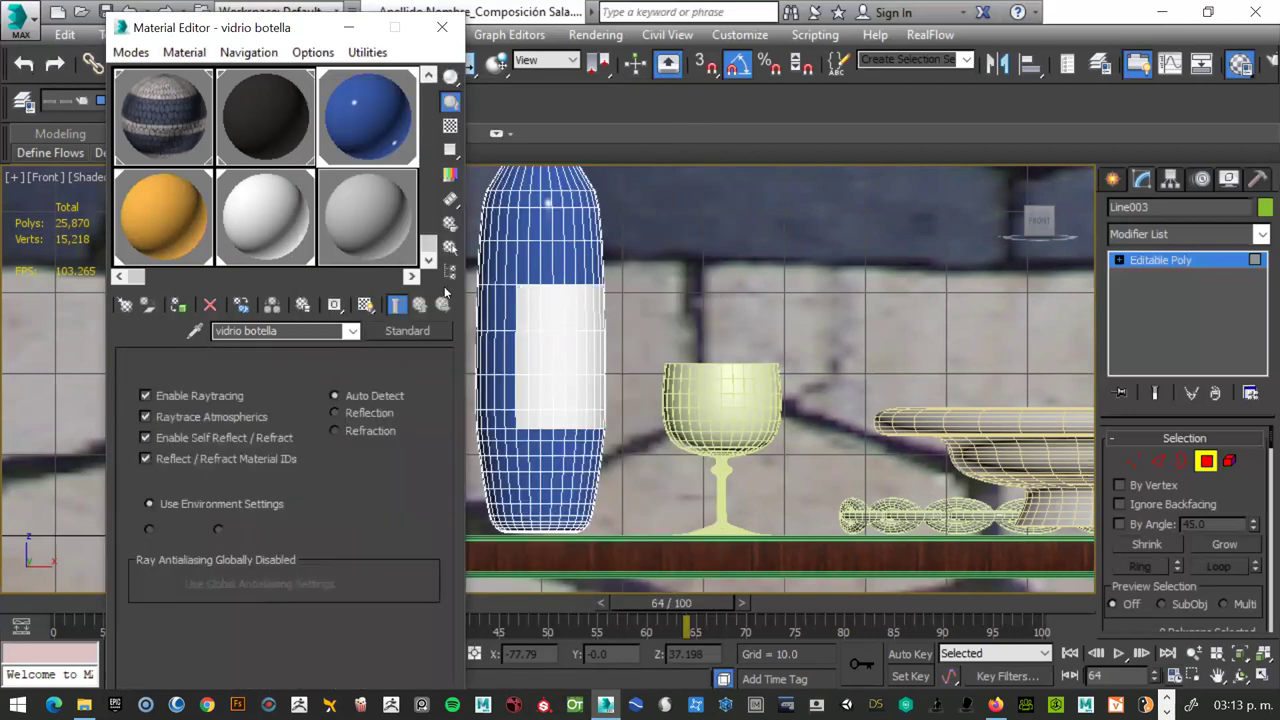
pyautogui.click(421, 307)
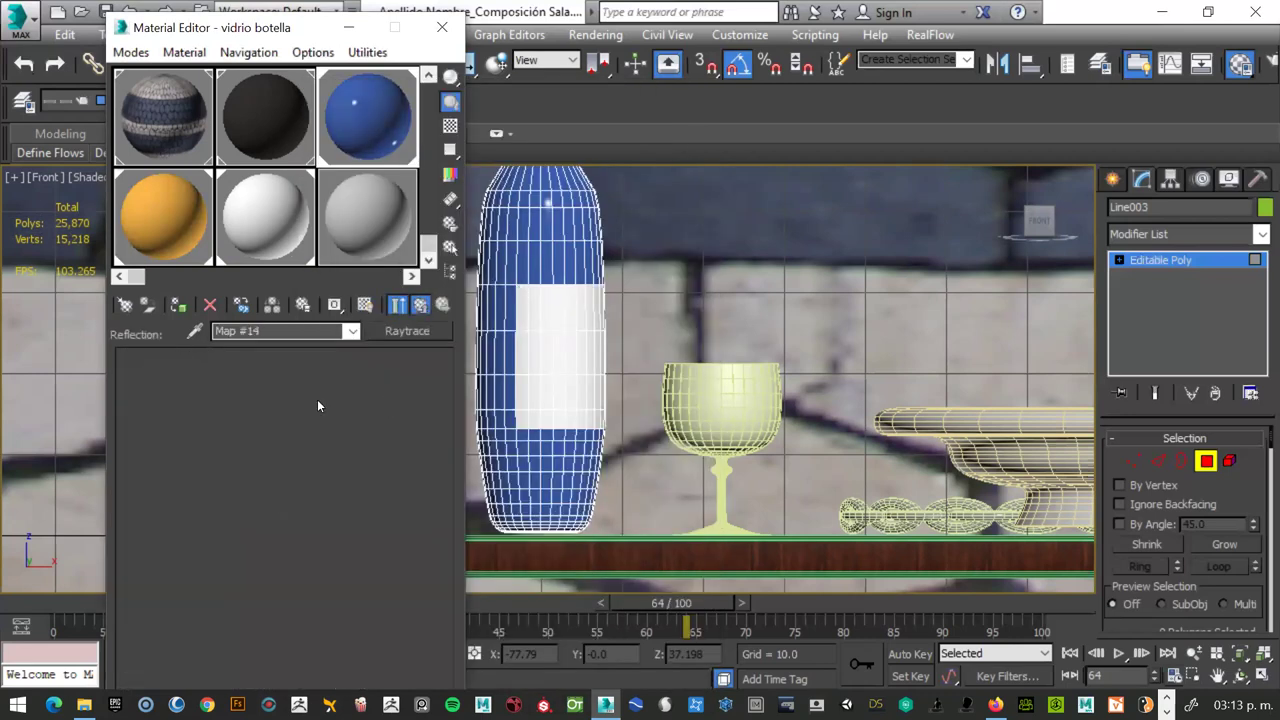
pyautogui.click(398, 305)
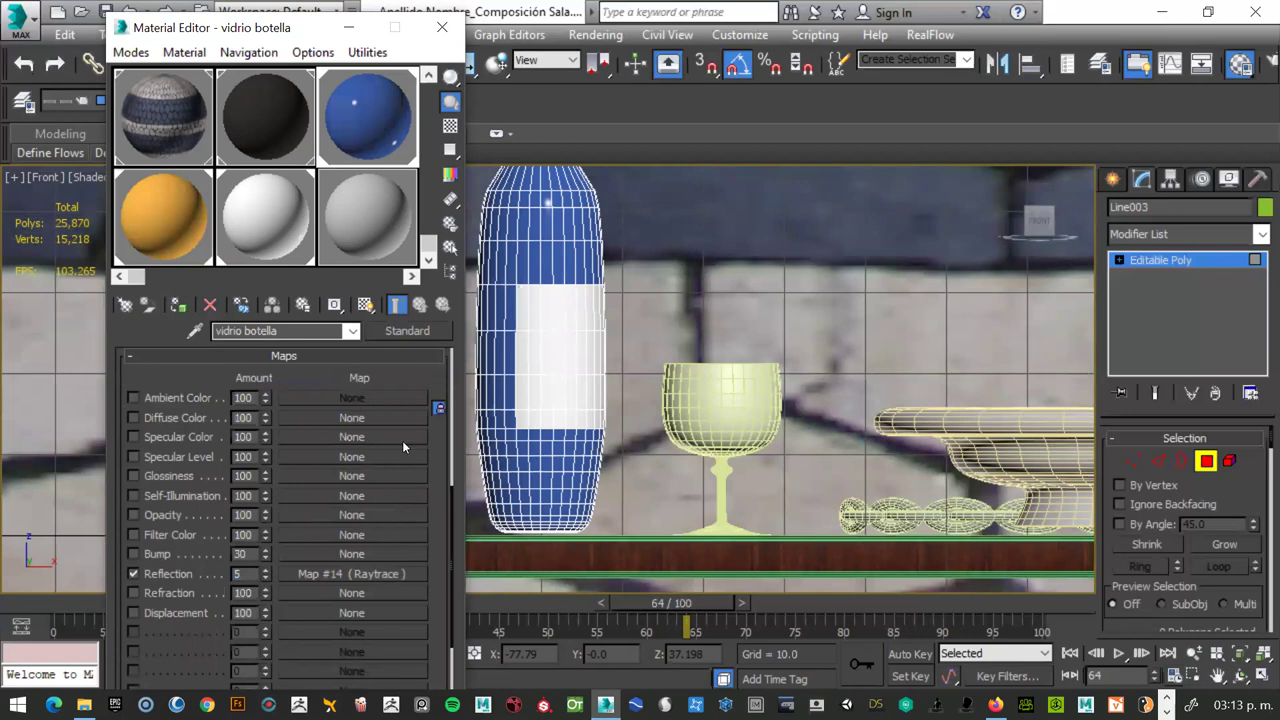
# - Set vidrio botella's opacity to 99 and return to the Perspective view
pyautogui.scroll(5, 402, 440)
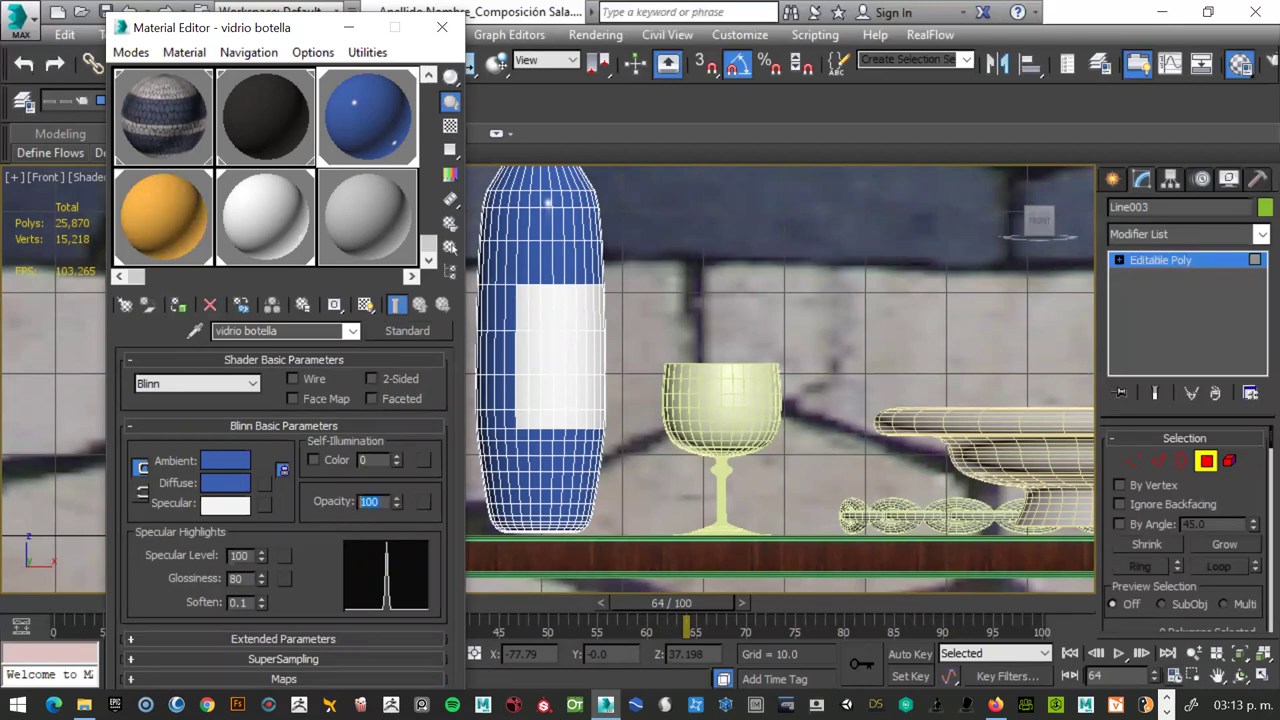
pyautogui.write('99')
pyautogui.press('Return')
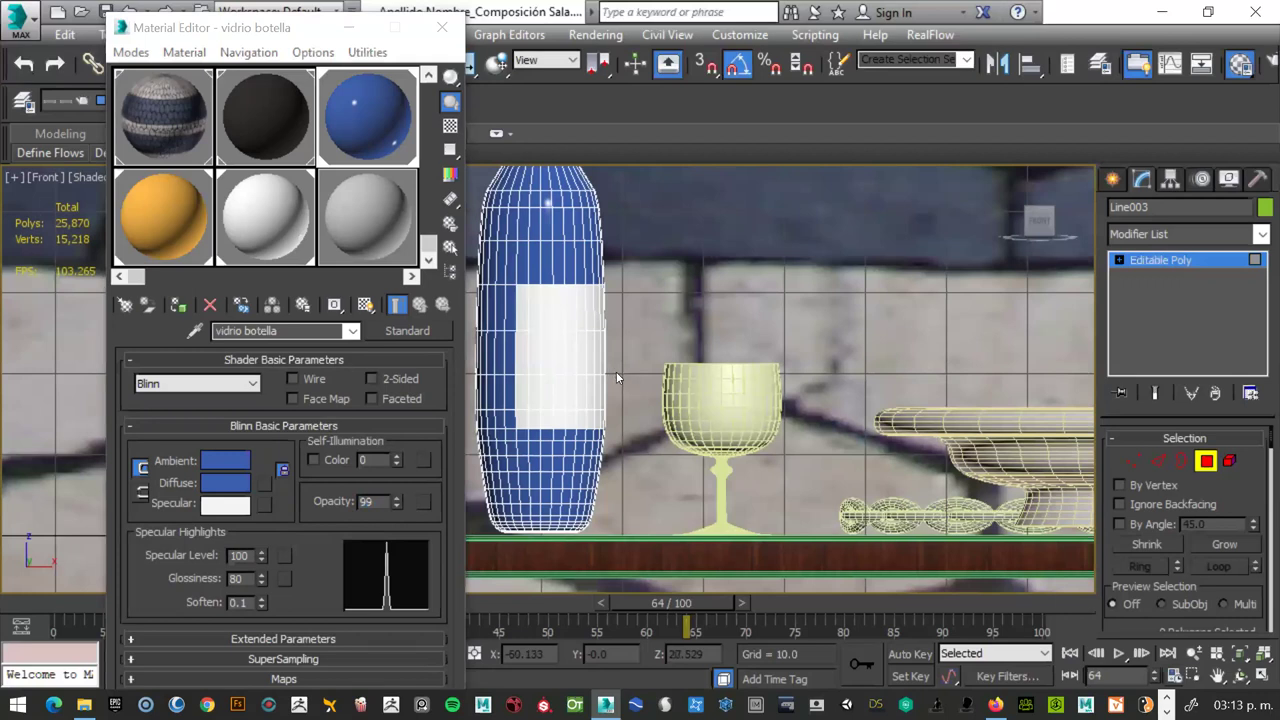
pyautogui.press('p')
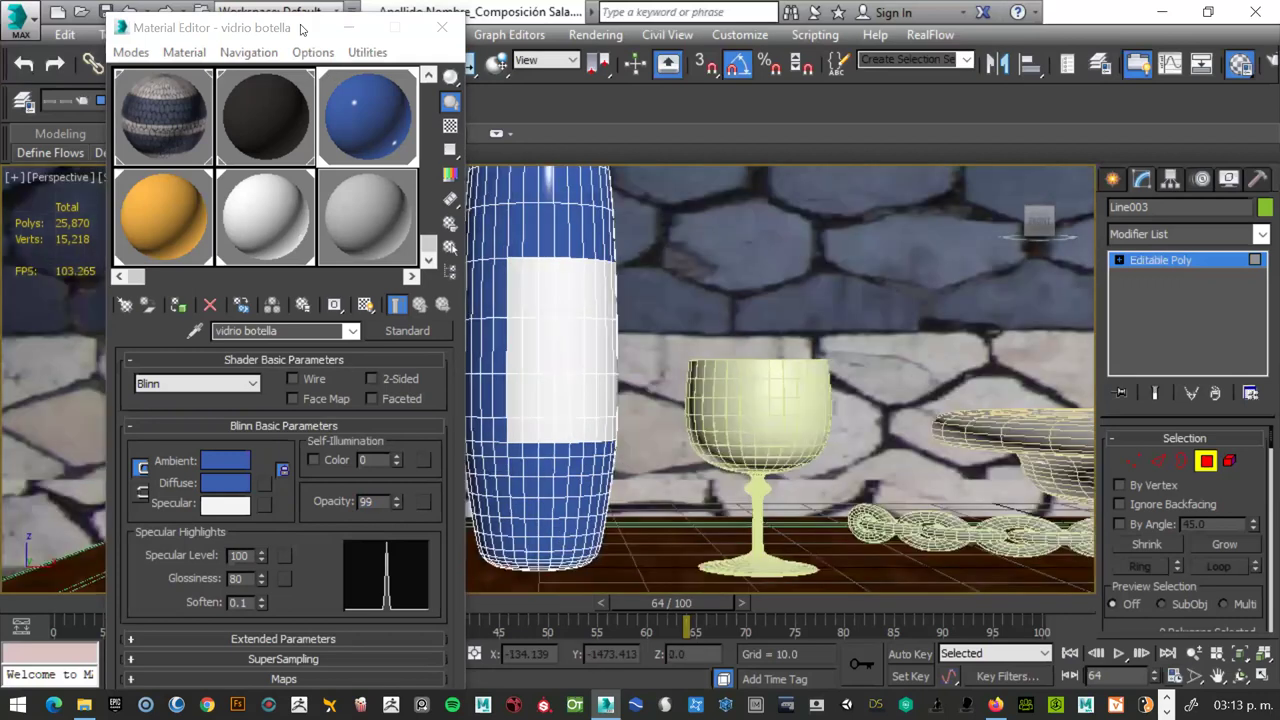
pyautogui.moveTo(160, 20); pyautogui.dragTo(842, 479)
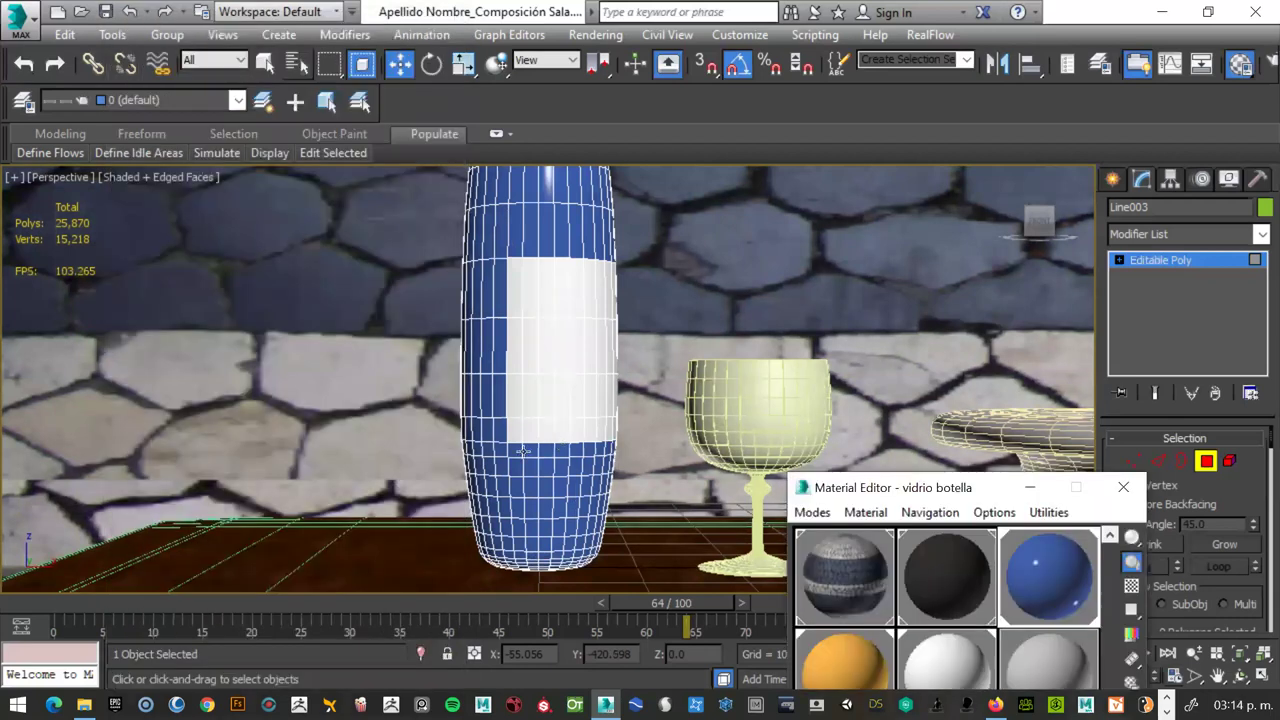
pyautogui.hotkey('shift', 'q')
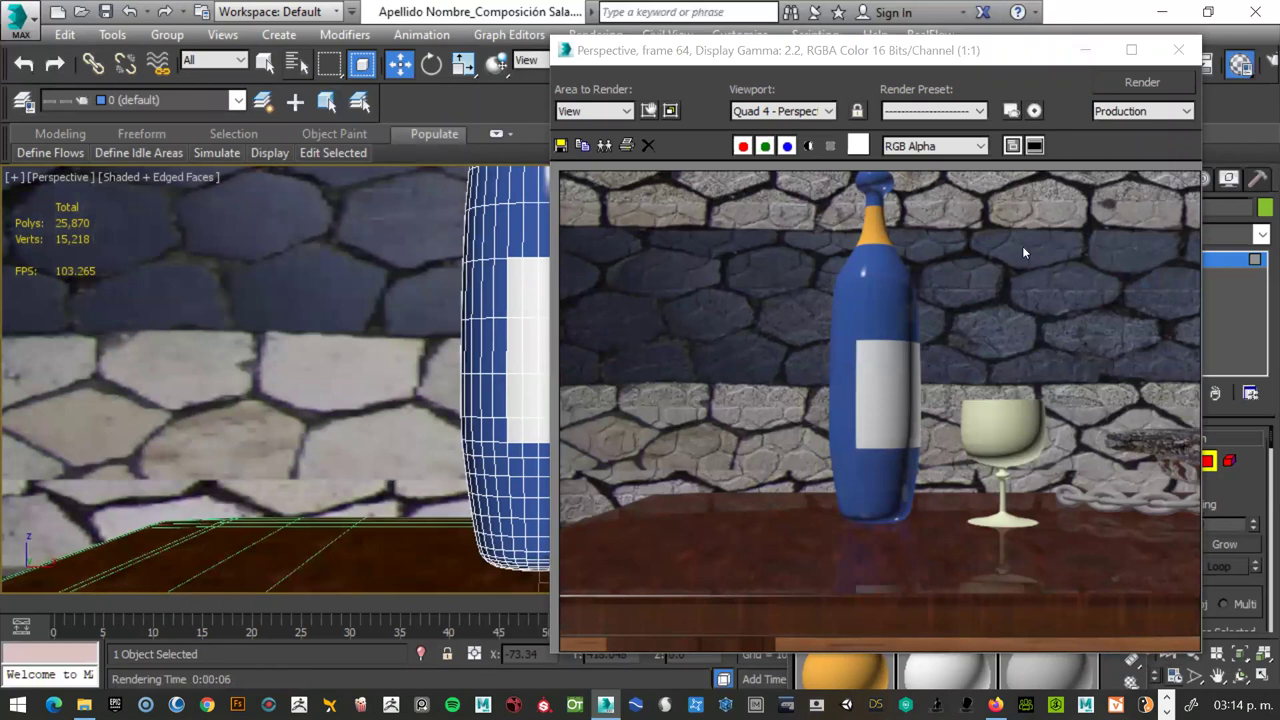
pyautogui.click(1183, 49)
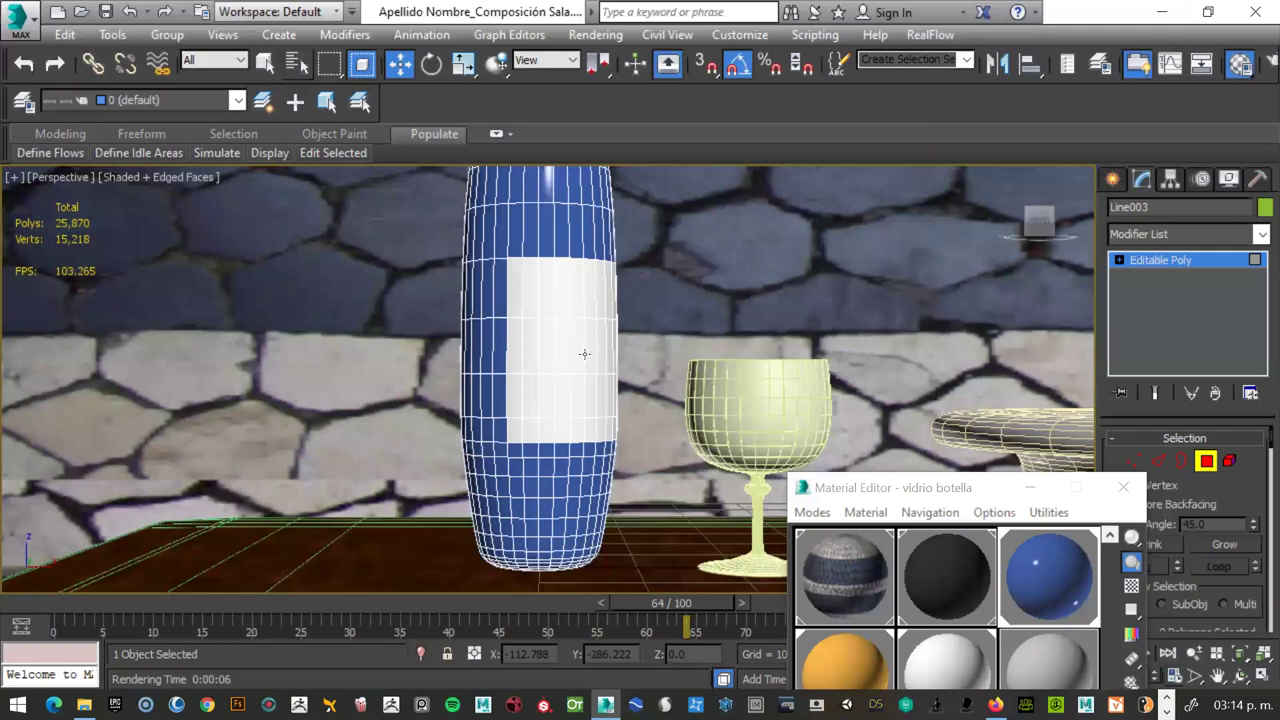
pyautogui.scroll(-5, 585, 353)
pyautogui.scroll(3, 585, 353)
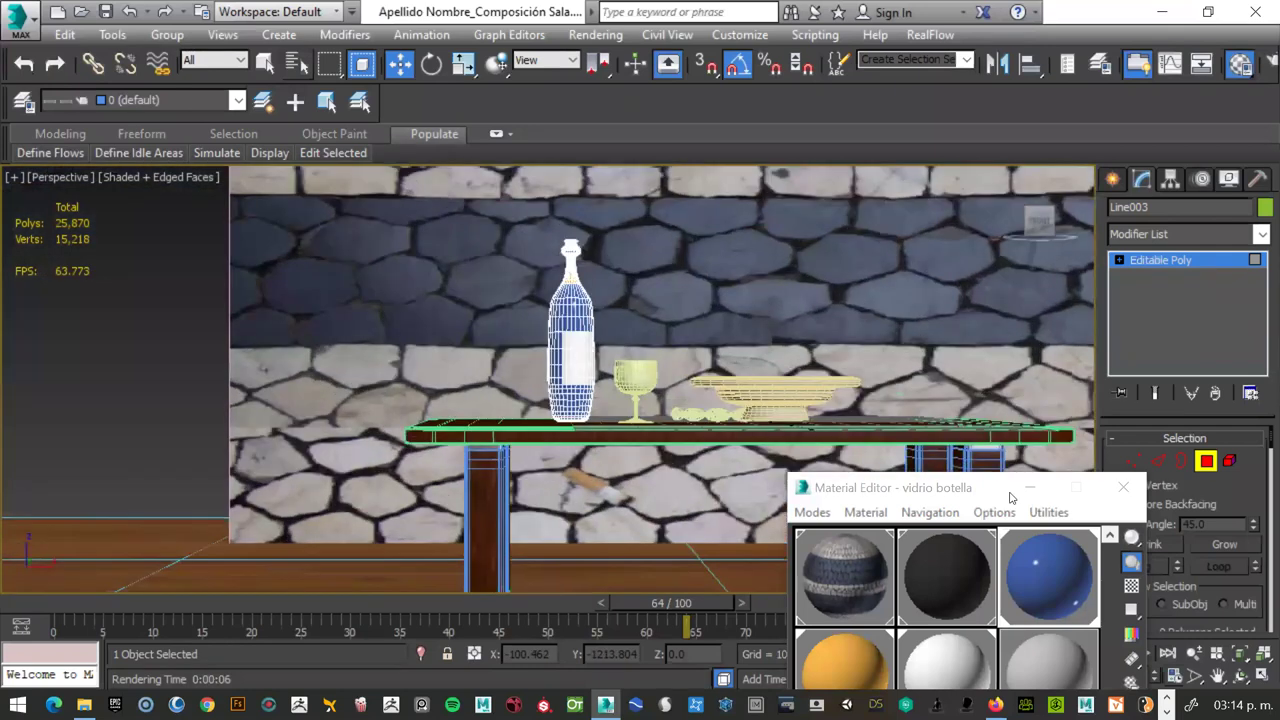
pyautogui.moveTo(1010, 497); pyautogui.dragTo(816, 192)
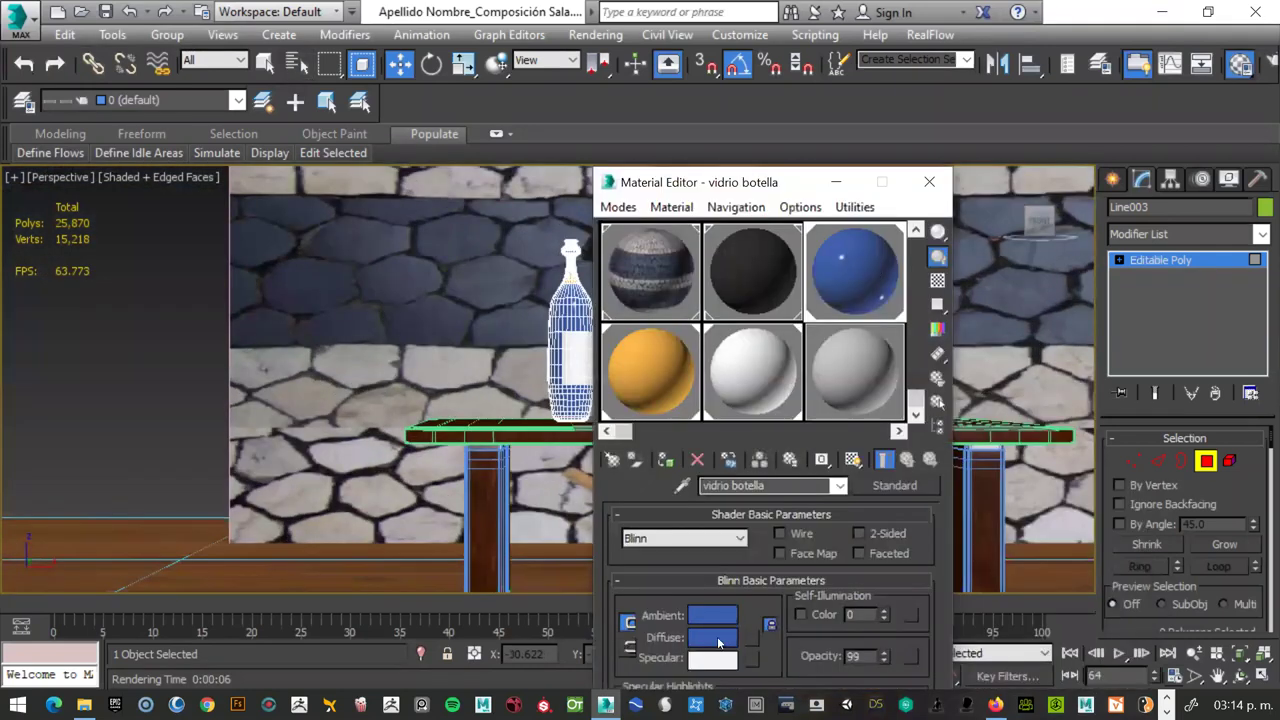
pyautogui.click(718, 642)
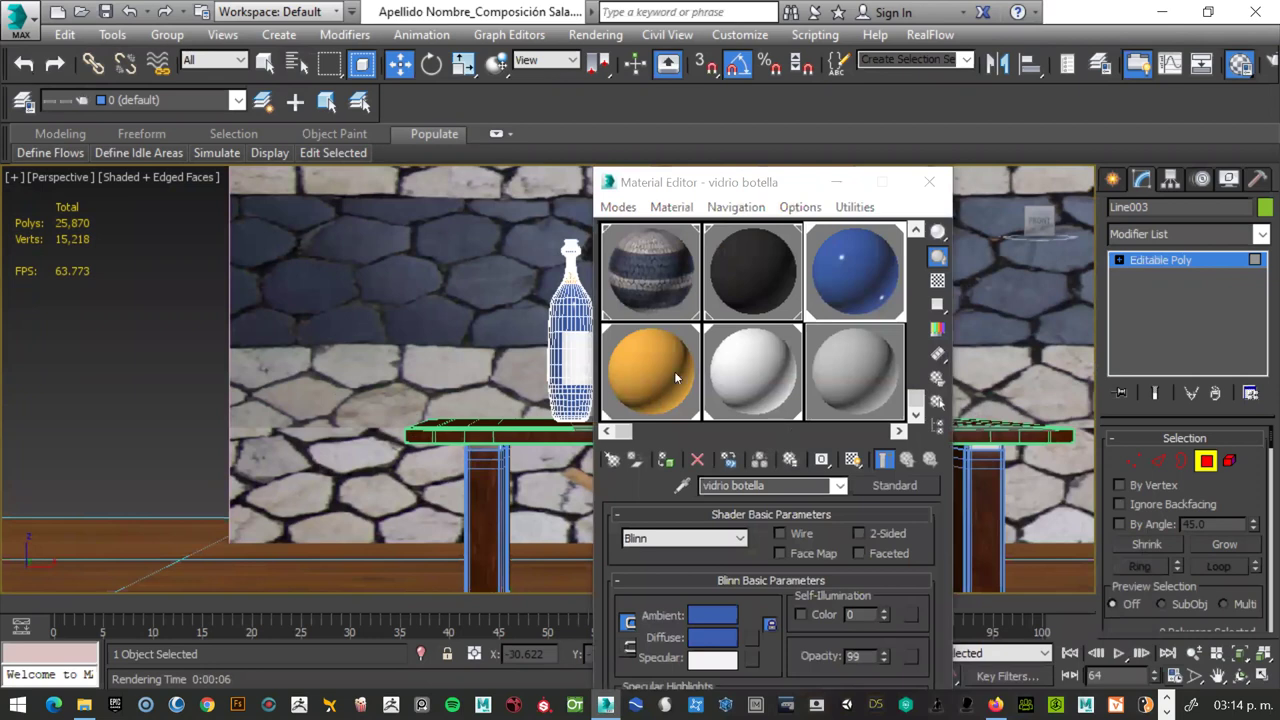
pyautogui.moveTo(873, 394); pyautogui.dragTo(882, 396)
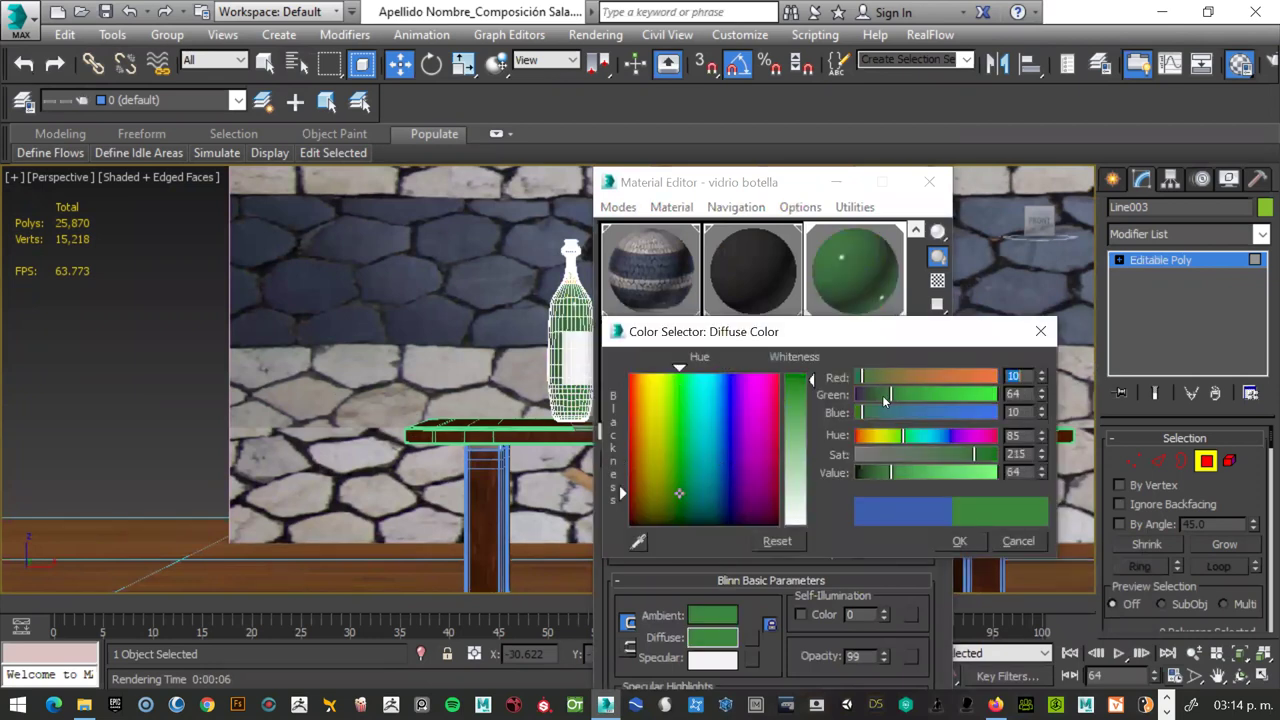
pyautogui.click(946, 540)
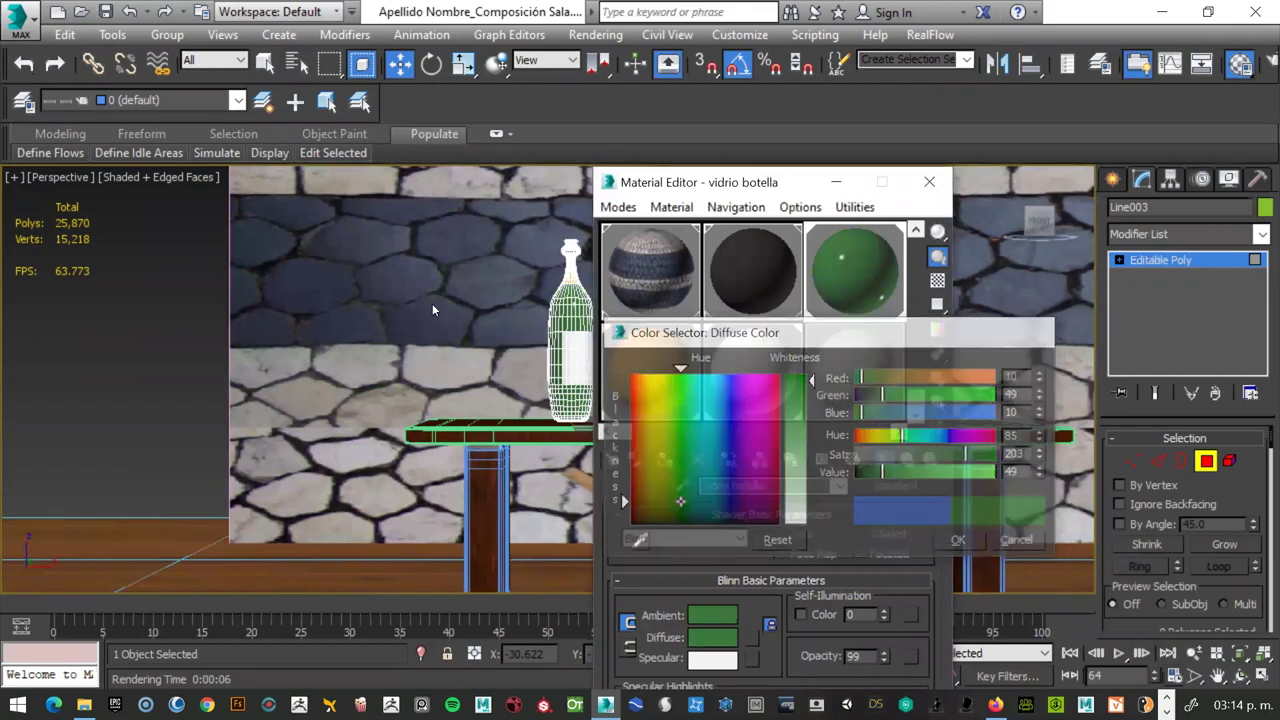
pyautogui.press('m')
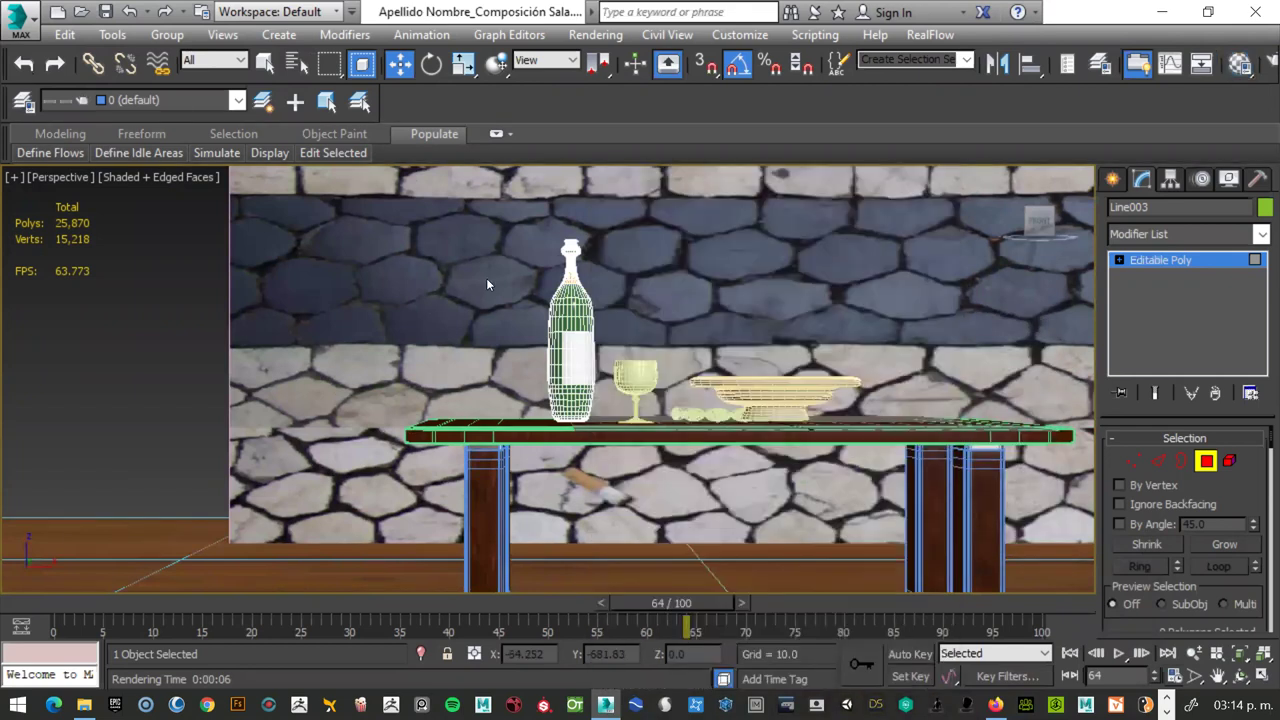
pyautogui.press('f')
pyautogui.scroll(-2, 488, 285)
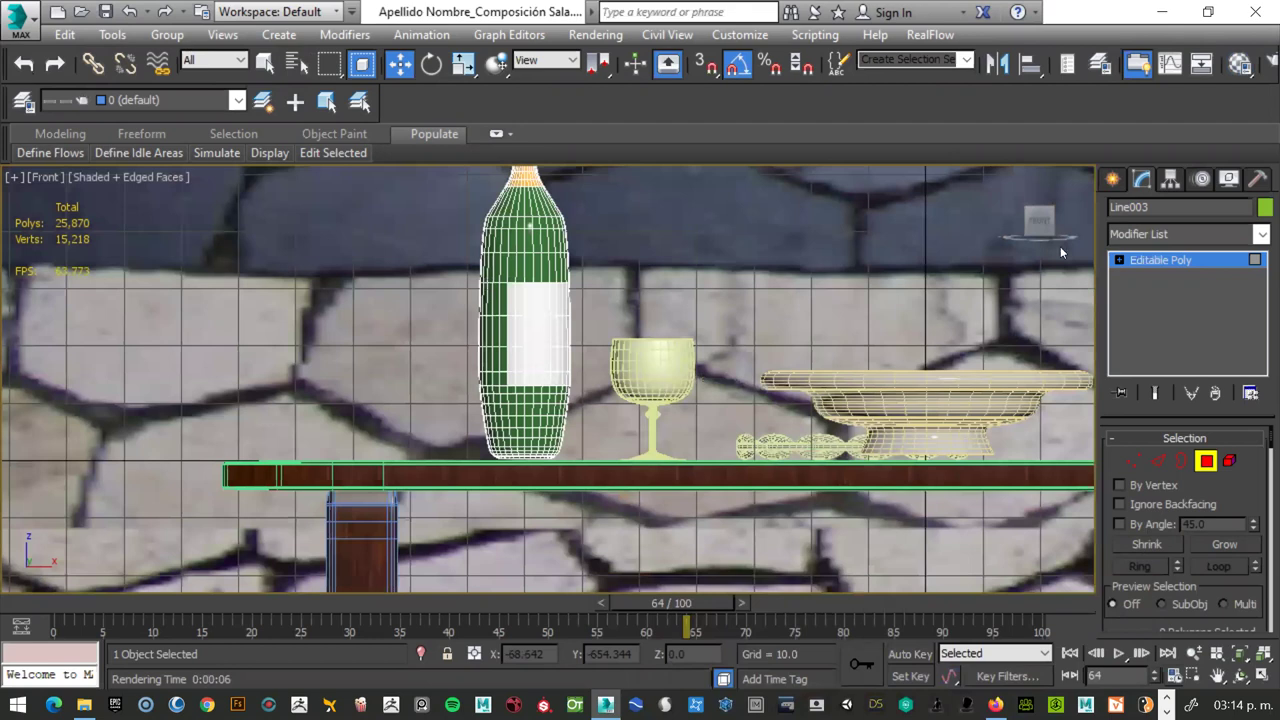
pyautogui.scroll(-1, 488, 285)
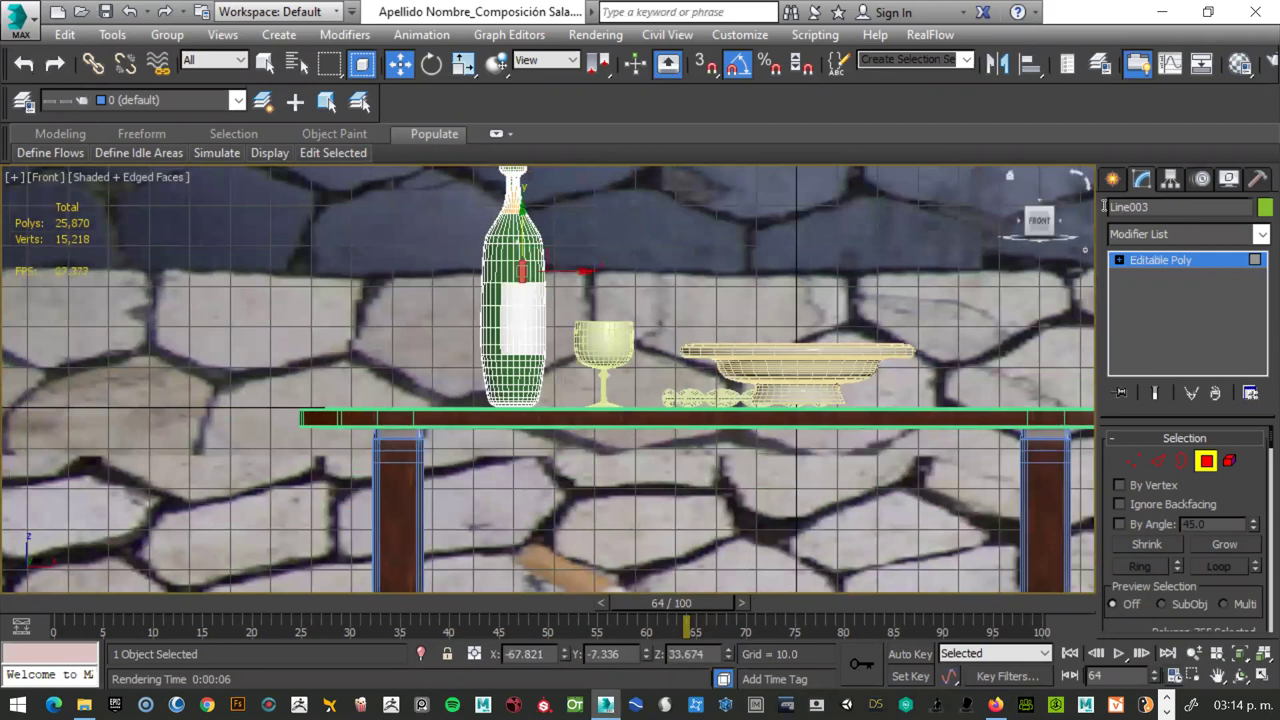
# - Change the bottle's face selection and switch to its Vertex sub-object level
pyautogui.click(504, 259)
pyautogui.click(1120, 260)
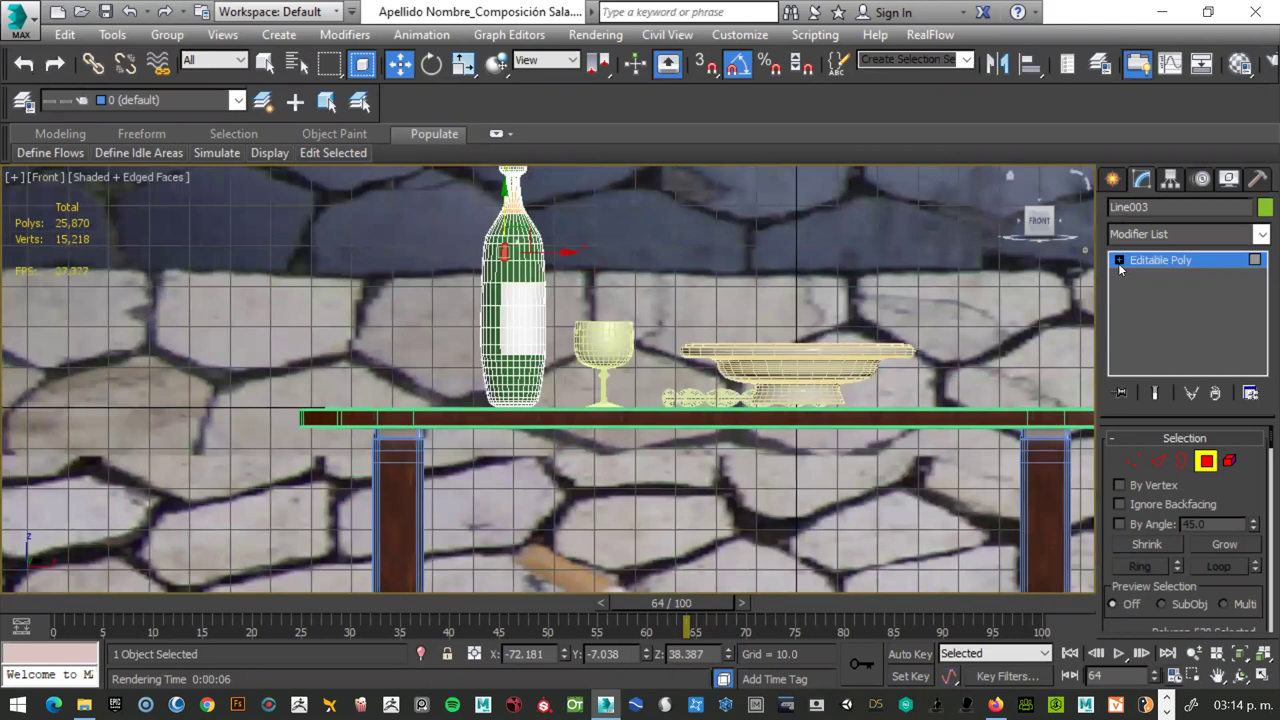
pyautogui.click(1165, 278)
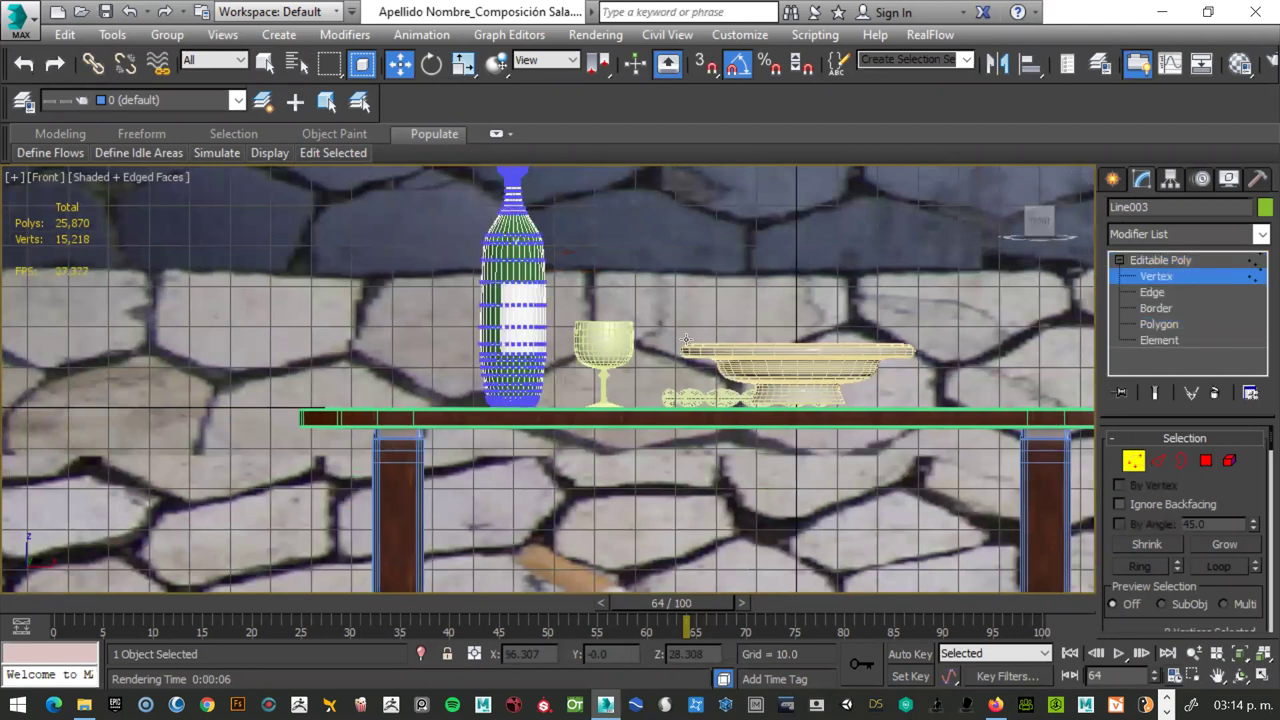
pyautogui.scroll(-2, 684, 350)
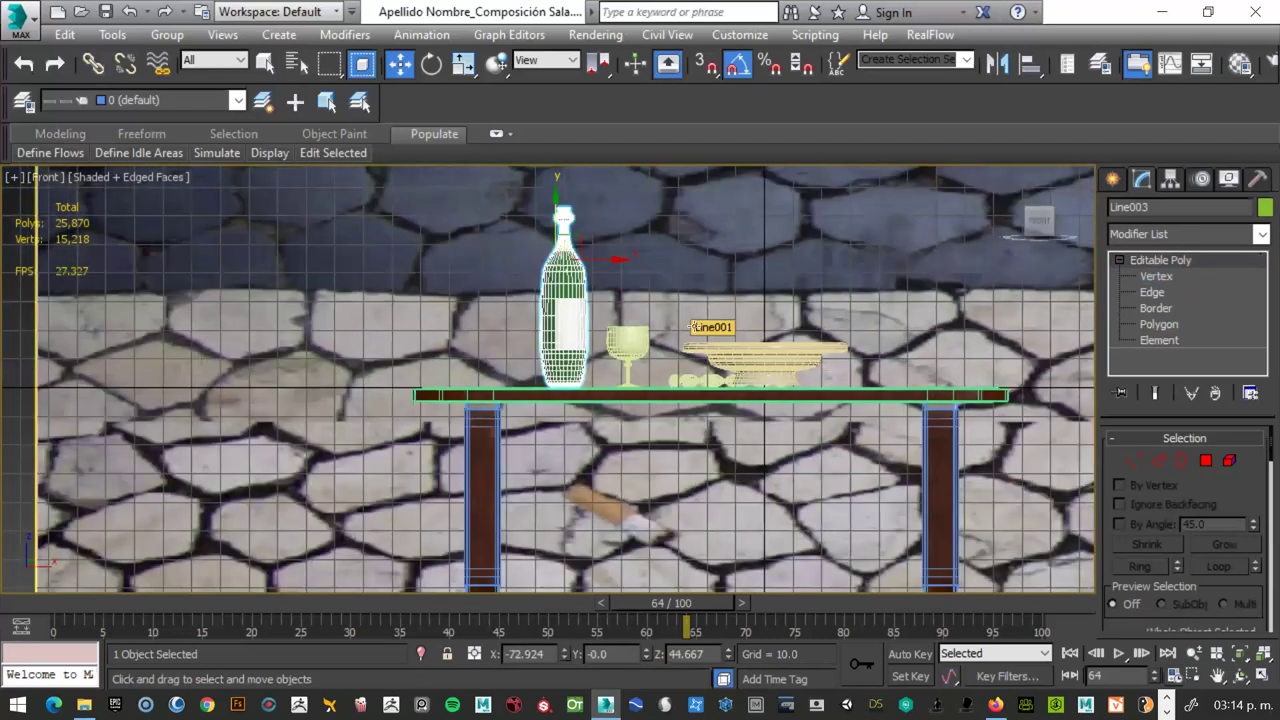
pyautogui.scroll(5, 688, 326)
pyautogui.scroll(-2, 918, 360)
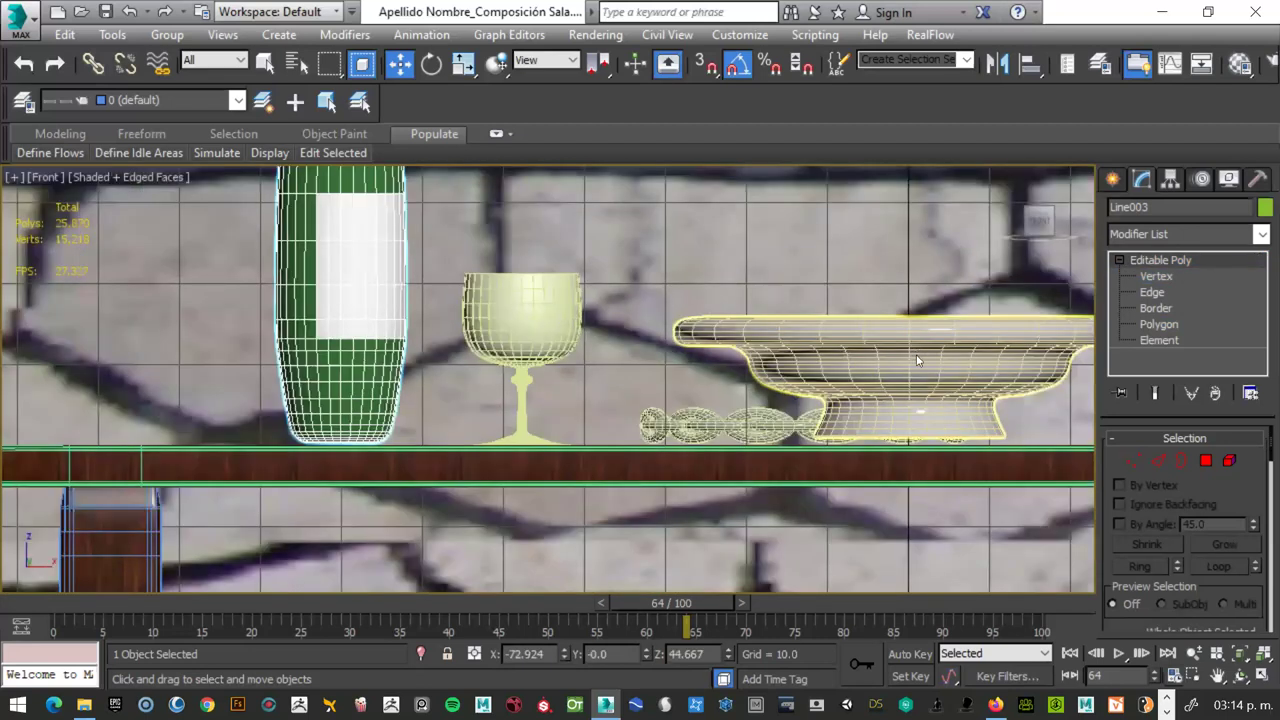
# - Lower the bowl and the cadena chain slightly onto the table top
pyautogui.rightClick(918, 360)
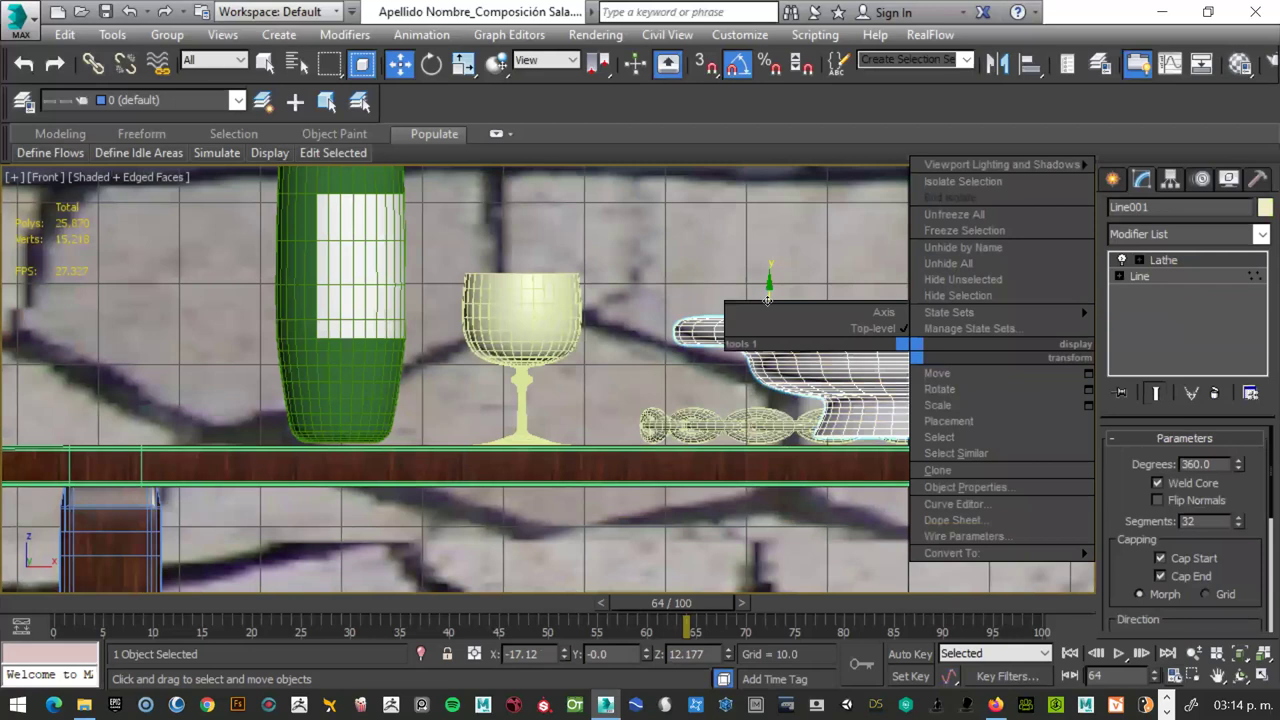
pyautogui.click(765, 304)
pyautogui.moveTo(765, 306); pyautogui.dragTo(776, 428)
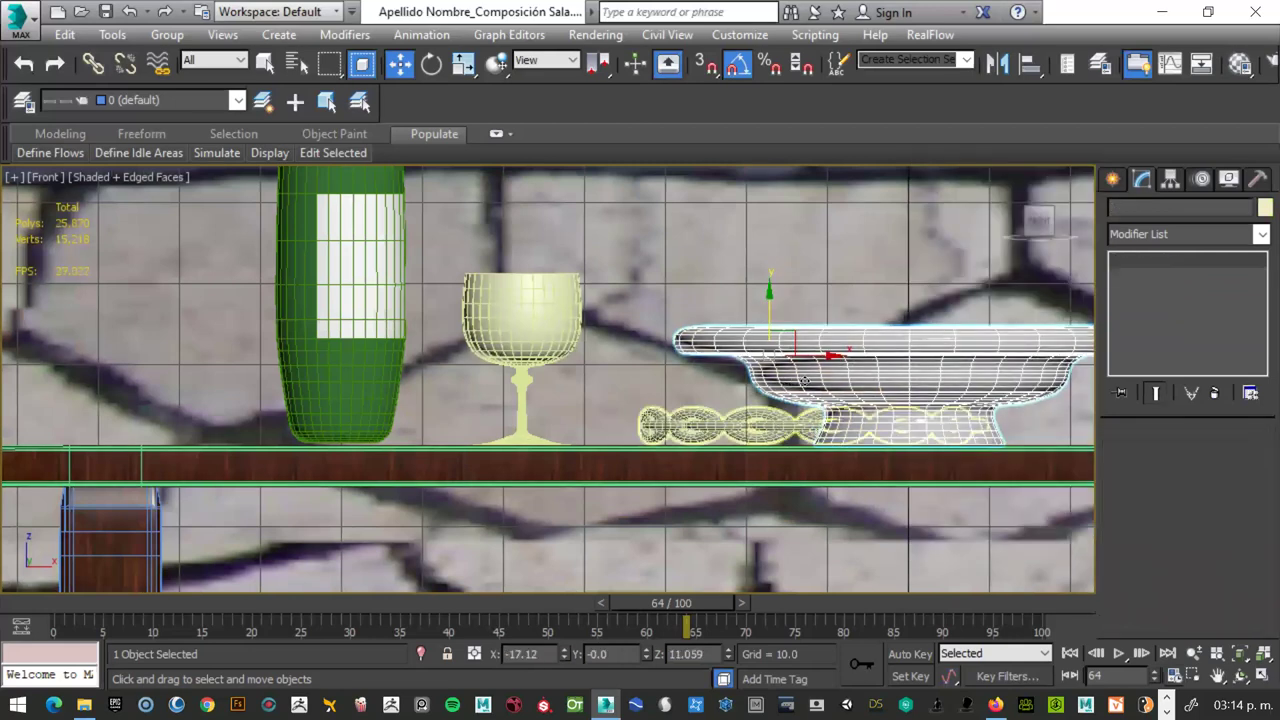
pyautogui.click(778, 428)
pyautogui.moveTo(530, 417); pyautogui.dragTo(462, 434)
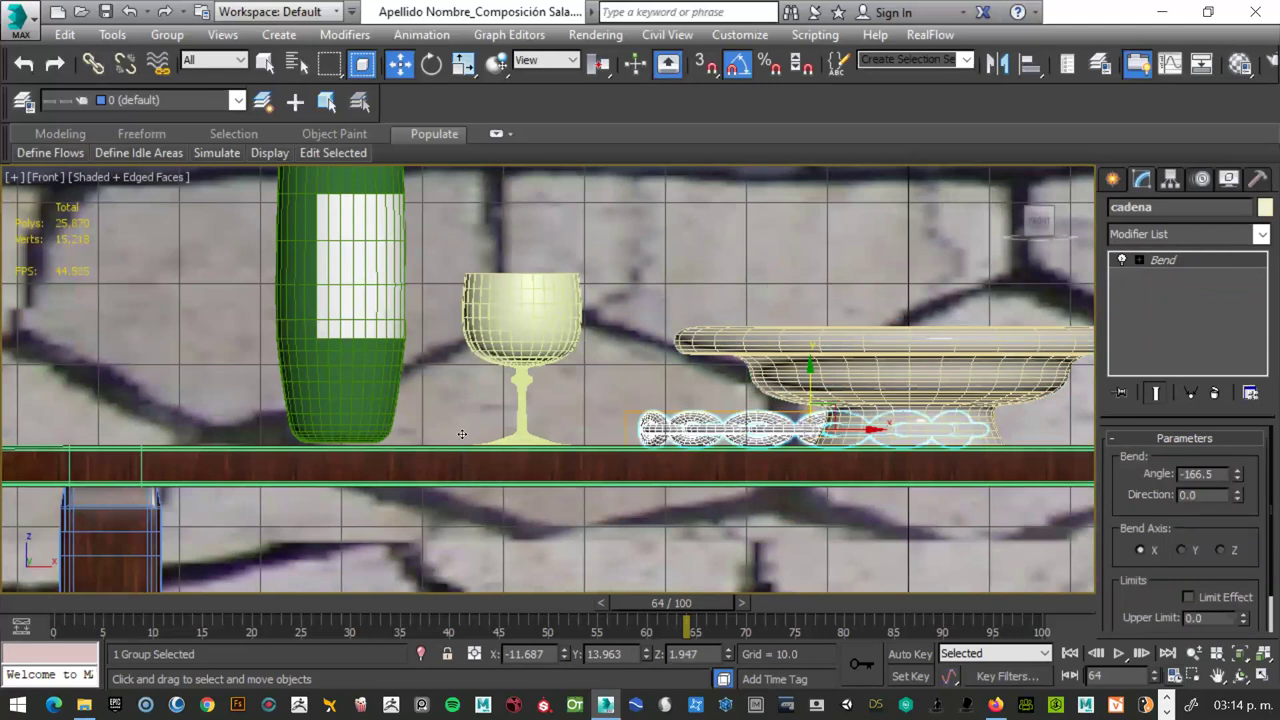
# - Select the green bottle and zoom in on its base
pyautogui.click(462, 434)
pyautogui.scroll(4, 462, 434)
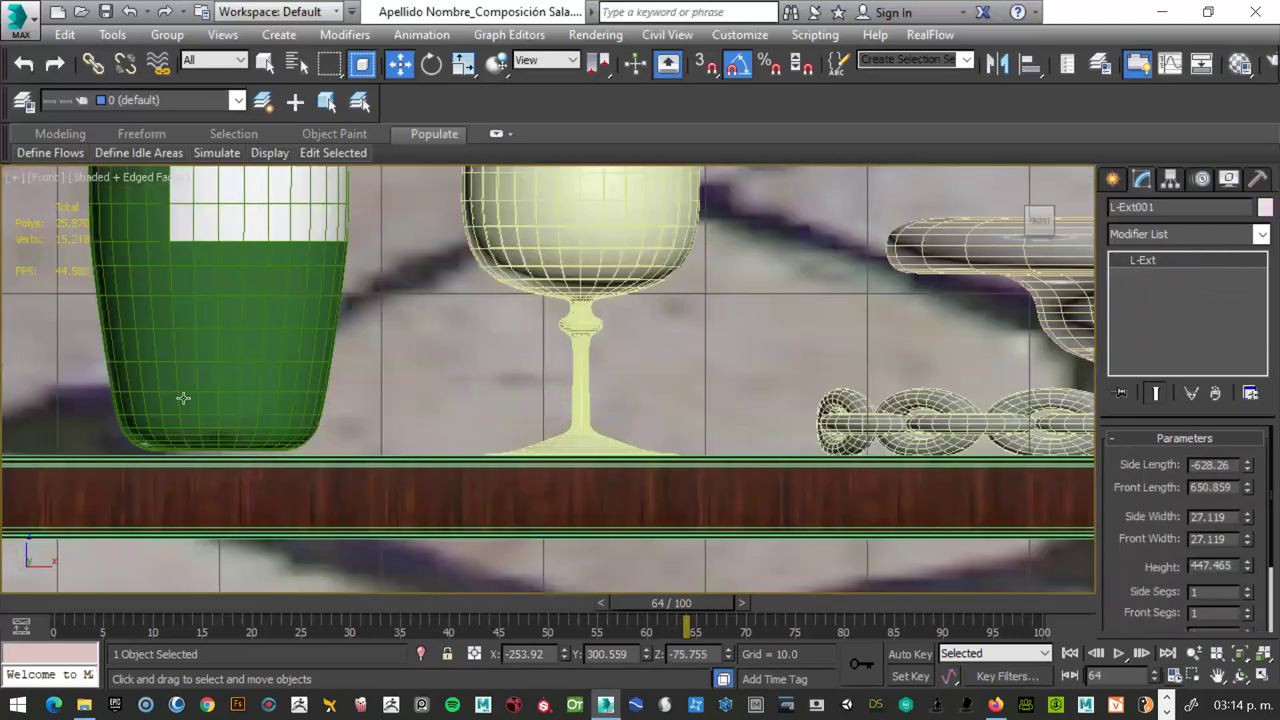
pyautogui.scroll(1, 183, 397)
pyautogui.click(122, 385)
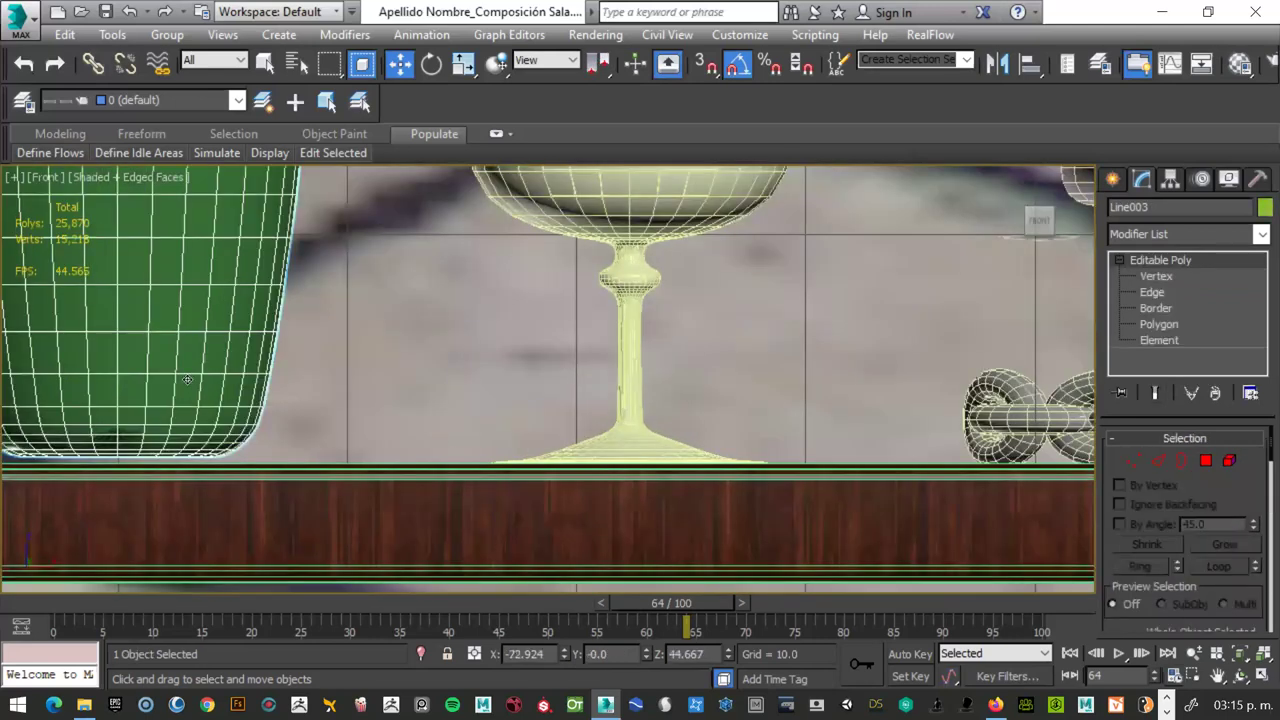
pyautogui.scroll(-2, 188, 380)
pyautogui.scroll(1, 195, 408)
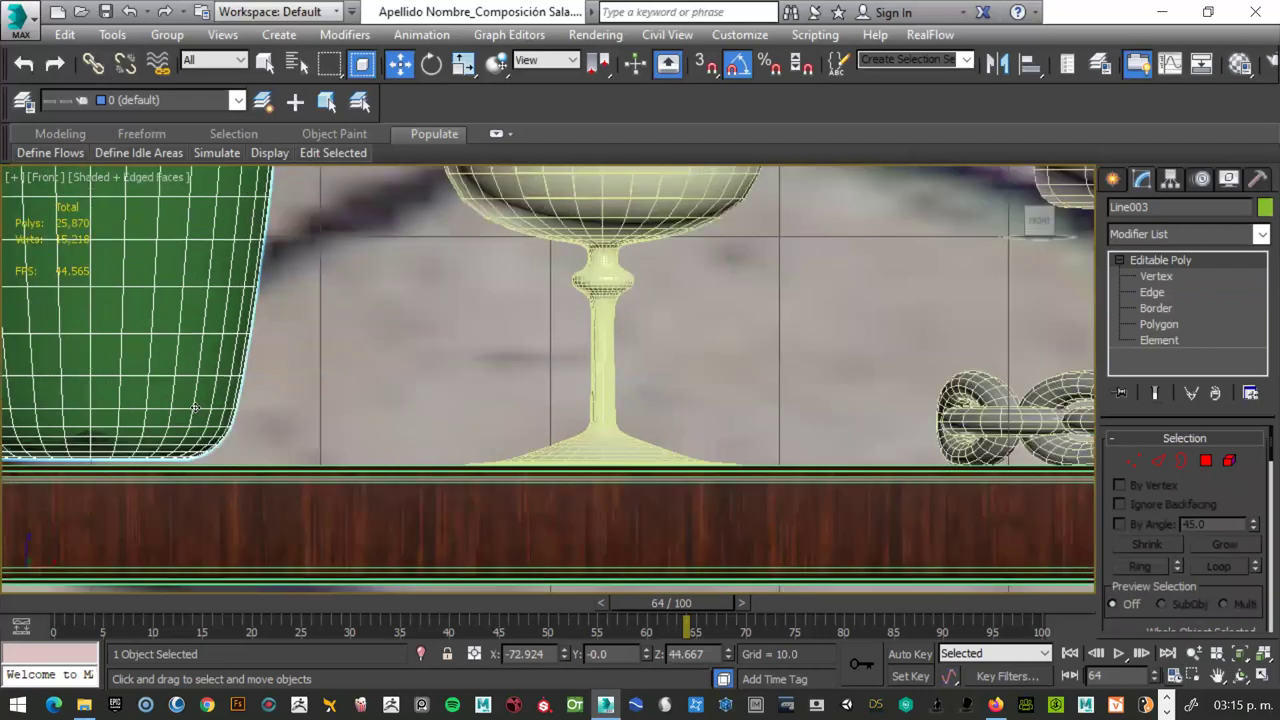
pyautogui.scroll(-1, 255, 453)
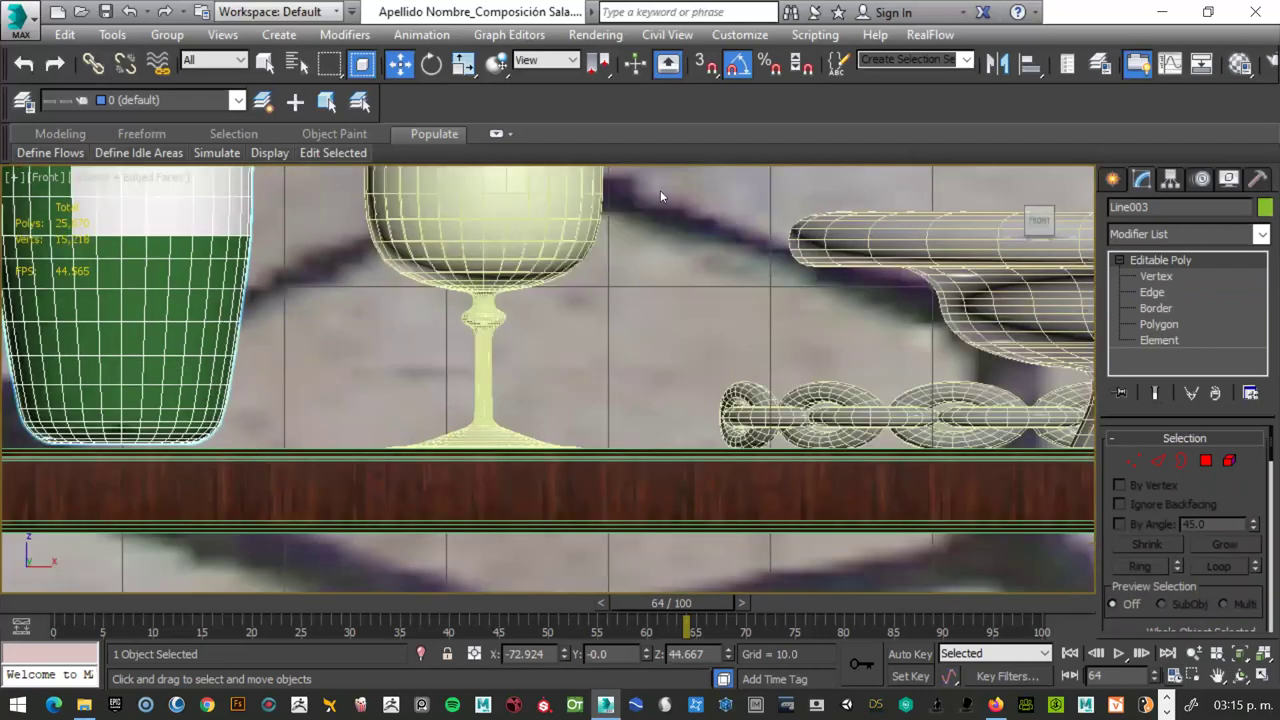
pyautogui.scroll(1, 660, 190)
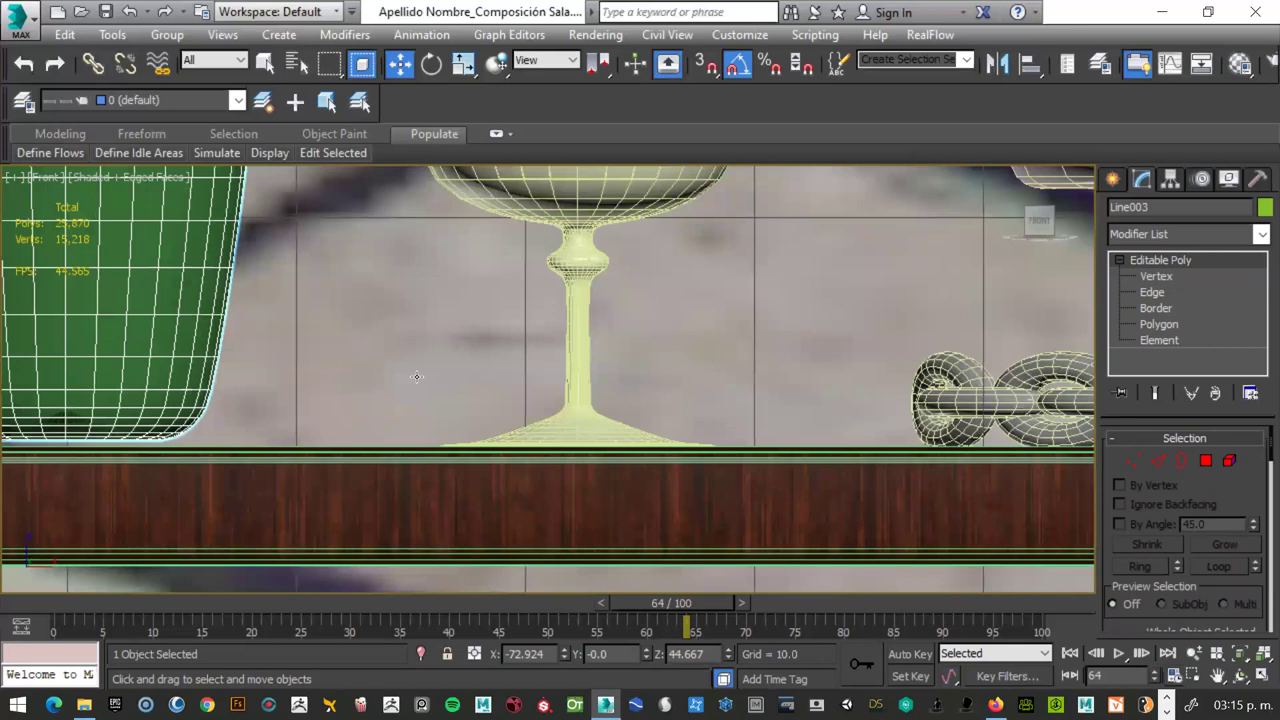
pyautogui.scroll(-3, 417, 377)
pyautogui.scroll(3, 494, 543)
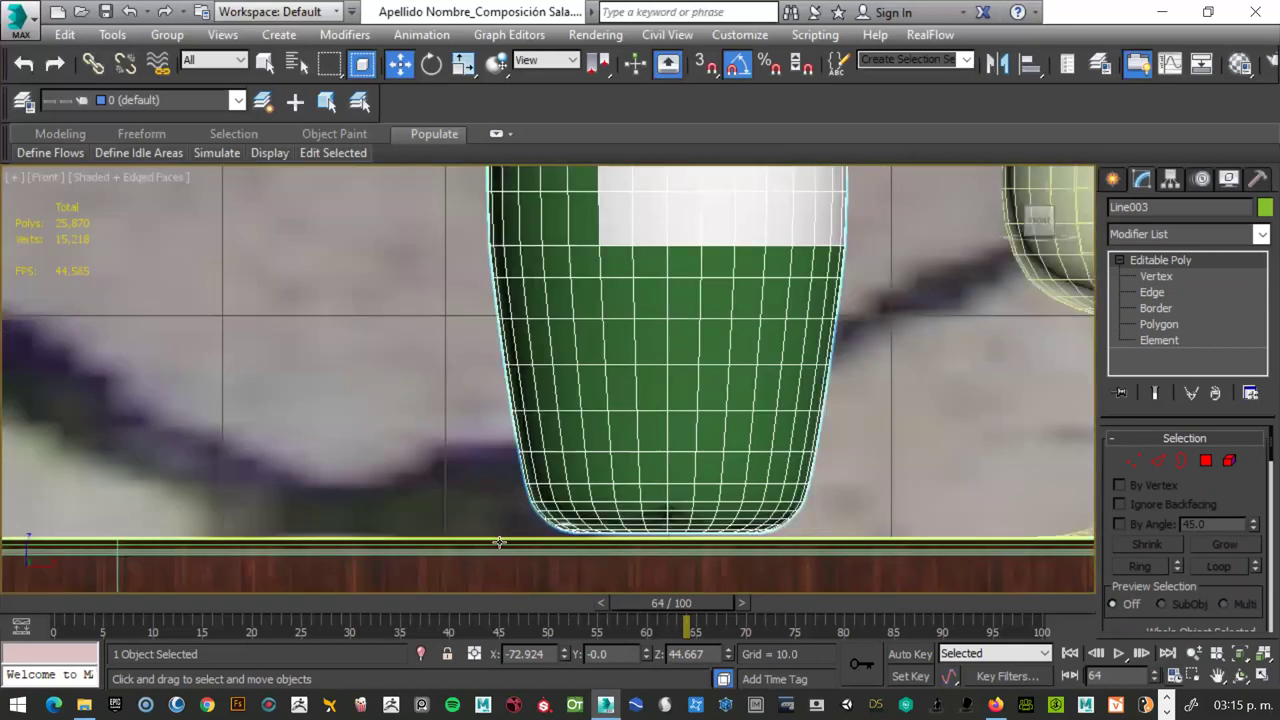
pyautogui.scroll(3, 499, 540)
# - Adjust the bottle's X, Y and Z spinners so its base rests at Z 44.366
pyautogui.moveTo(646, 654); pyautogui.dragTo(646, 594)
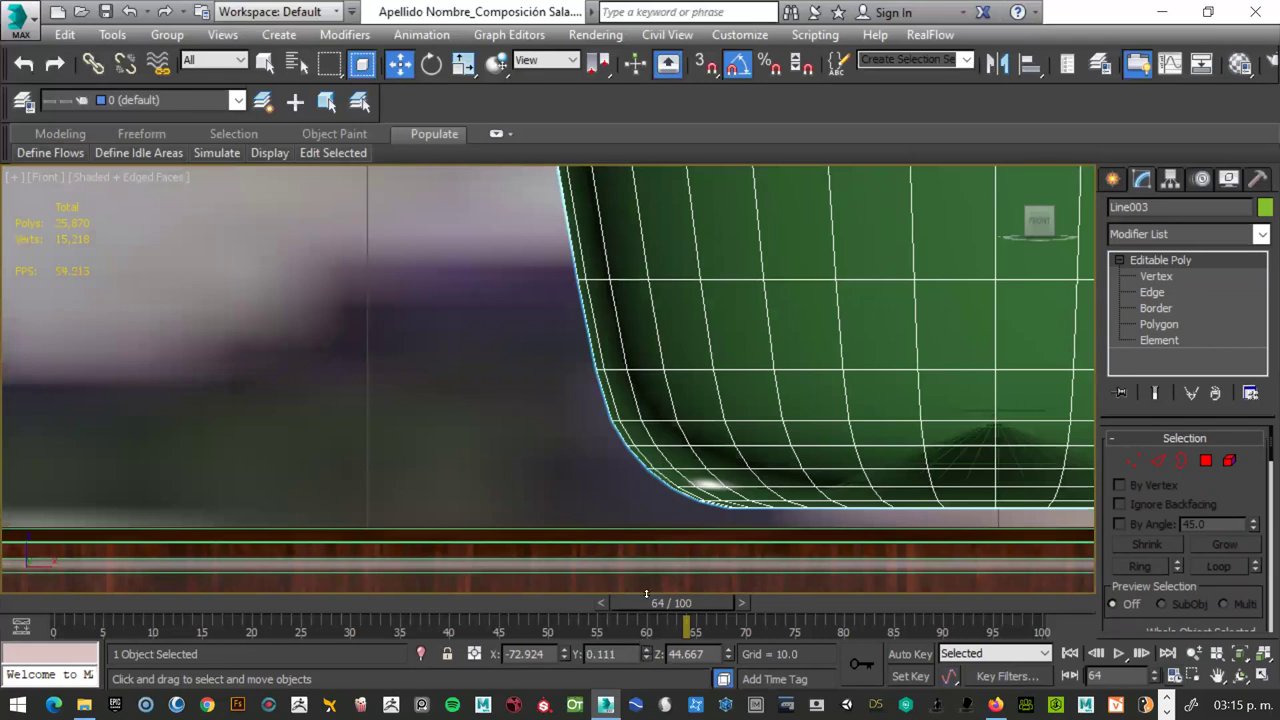
pyautogui.moveTo(728, 654); pyautogui.dragTo(724, 570)
pyautogui.moveTo(729, 658); pyautogui.dragTo(732, 670)
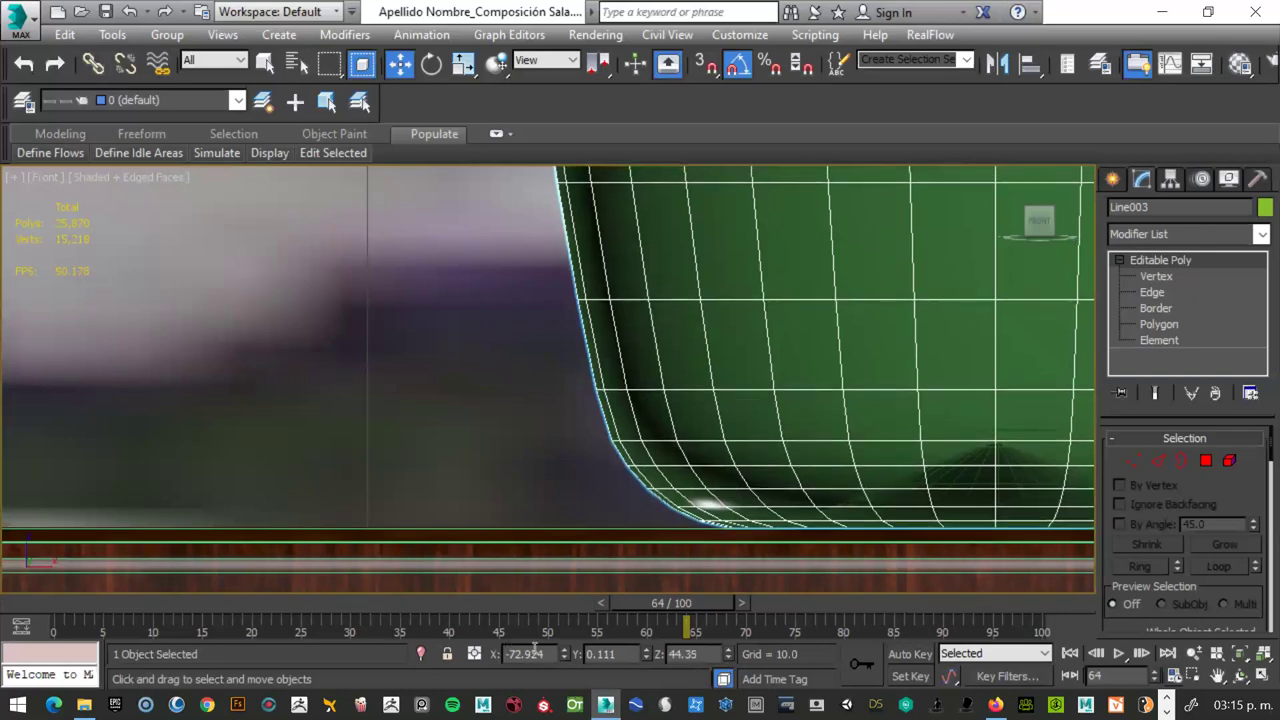
pyautogui.moveTo(566, 654)
pyautogui.mouseDown()
pyautogui.moveTo(591, 575)
pyautogui.moveTo(644, 650)
pyautogui.mouseUp()
pyautogui.moveTo(729, 654); pyautogui.dragTo(727, 647)
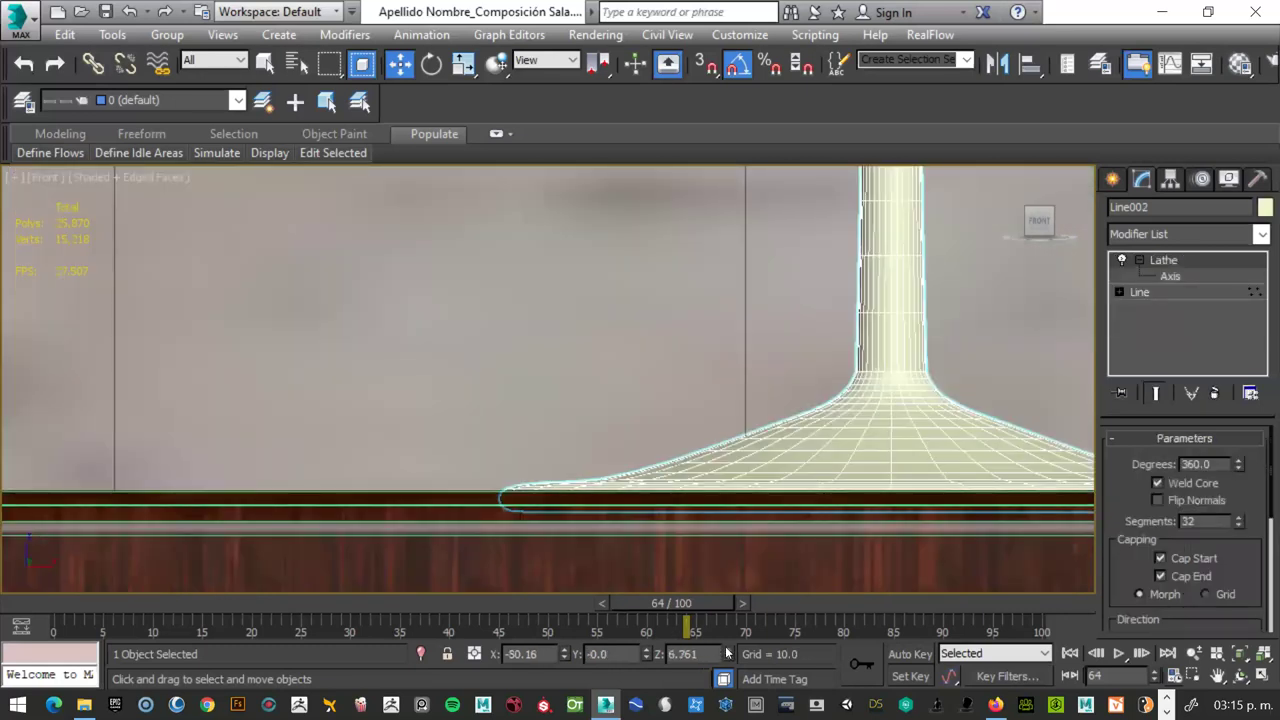
# - Raise the goblet slightly, then raise the cadena chain to Z 2.231
pyautogui.moveTo(727, 652); pyautogui.dragTo(729, 627)
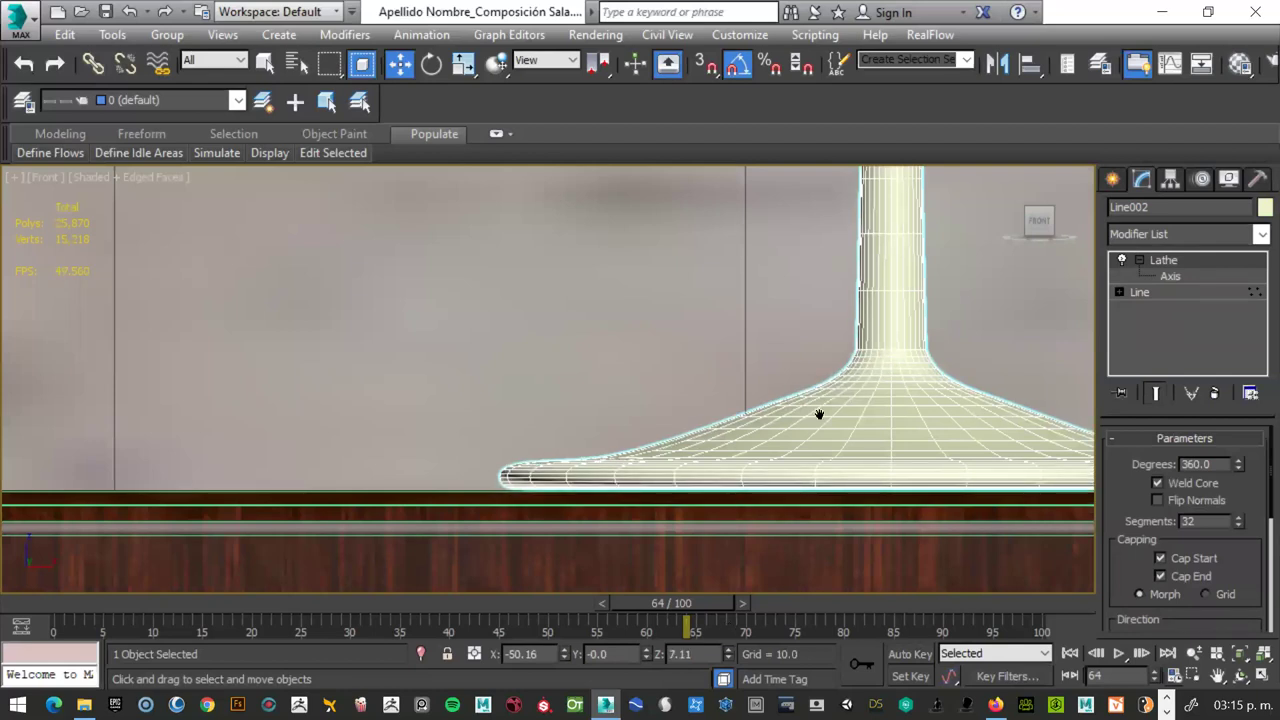
pyautogui.moveTo(820, 414); pyautogui.dragTo(686, 412, button='middle')
pyautogui.moveTo(311, 427); pyautogui.dragTo(413, 452, button='middle')
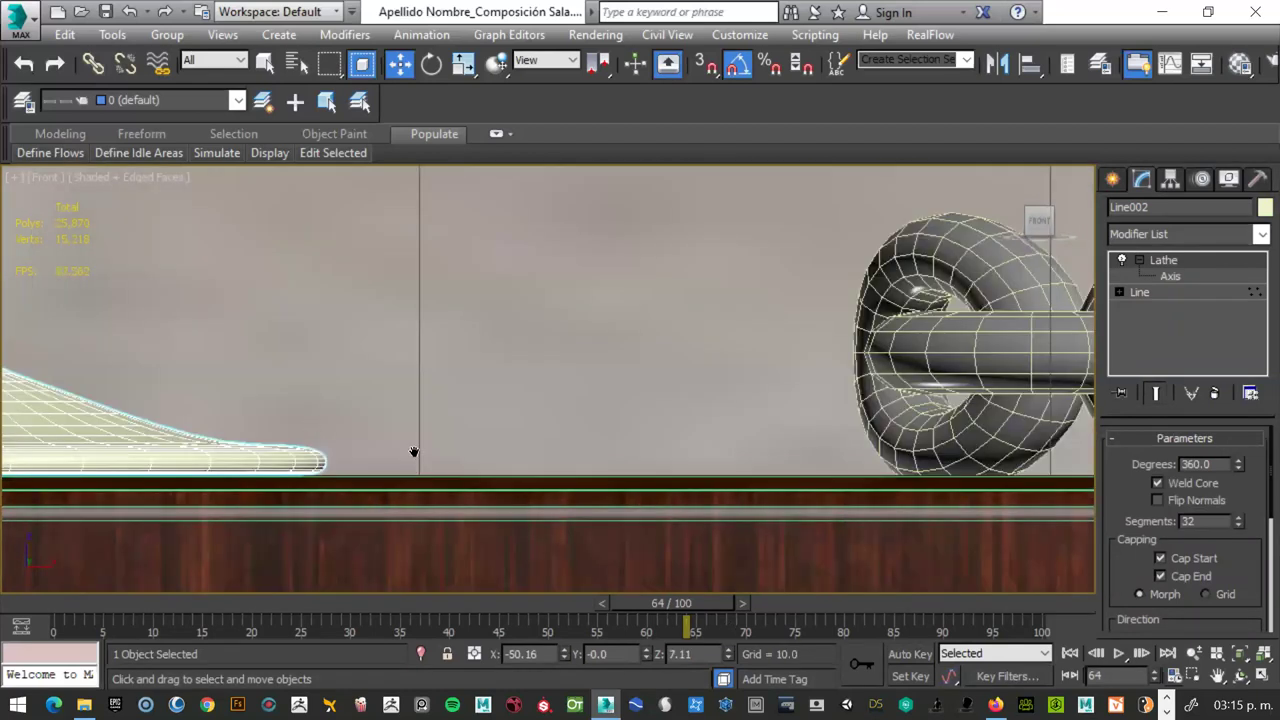
pyautogui.moveTo(805, 458); pyautogui.dragTo(450, 451, button='middle')
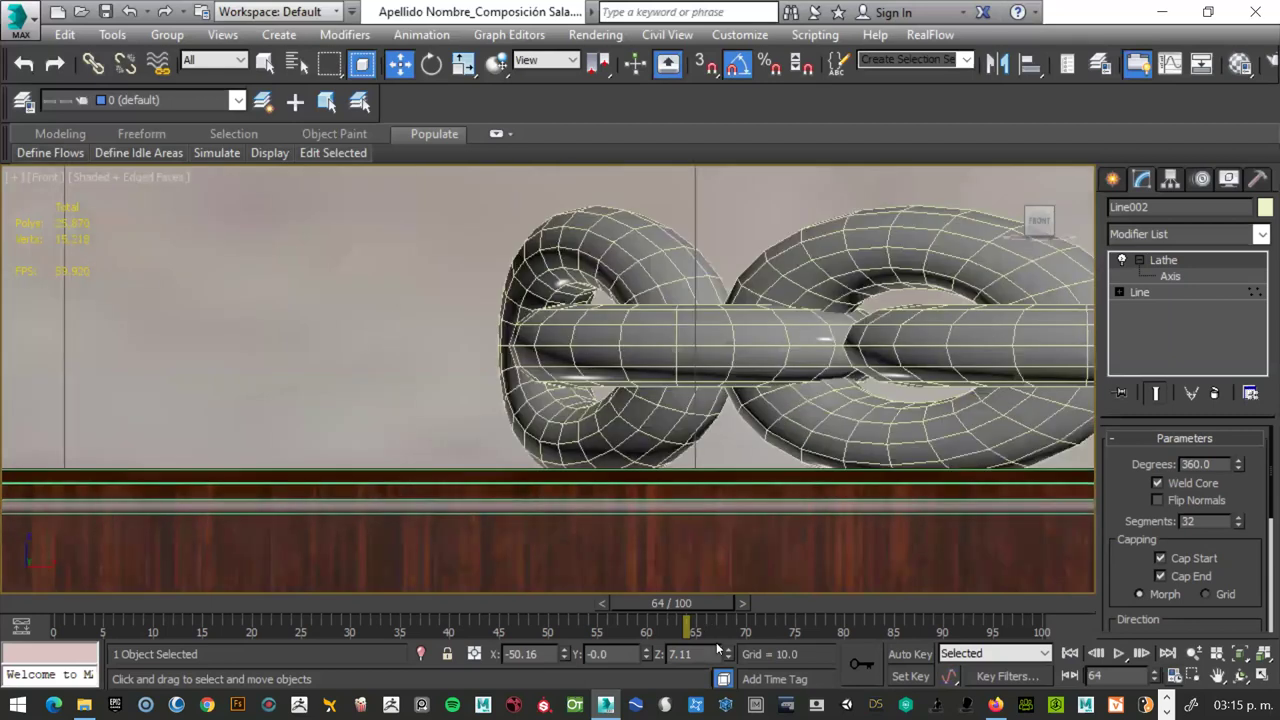
pyautogui.hotkey('ctrl', 'z')
pyautogui.moveTo(729, 654); pyautogui.dragTo(727, 628)
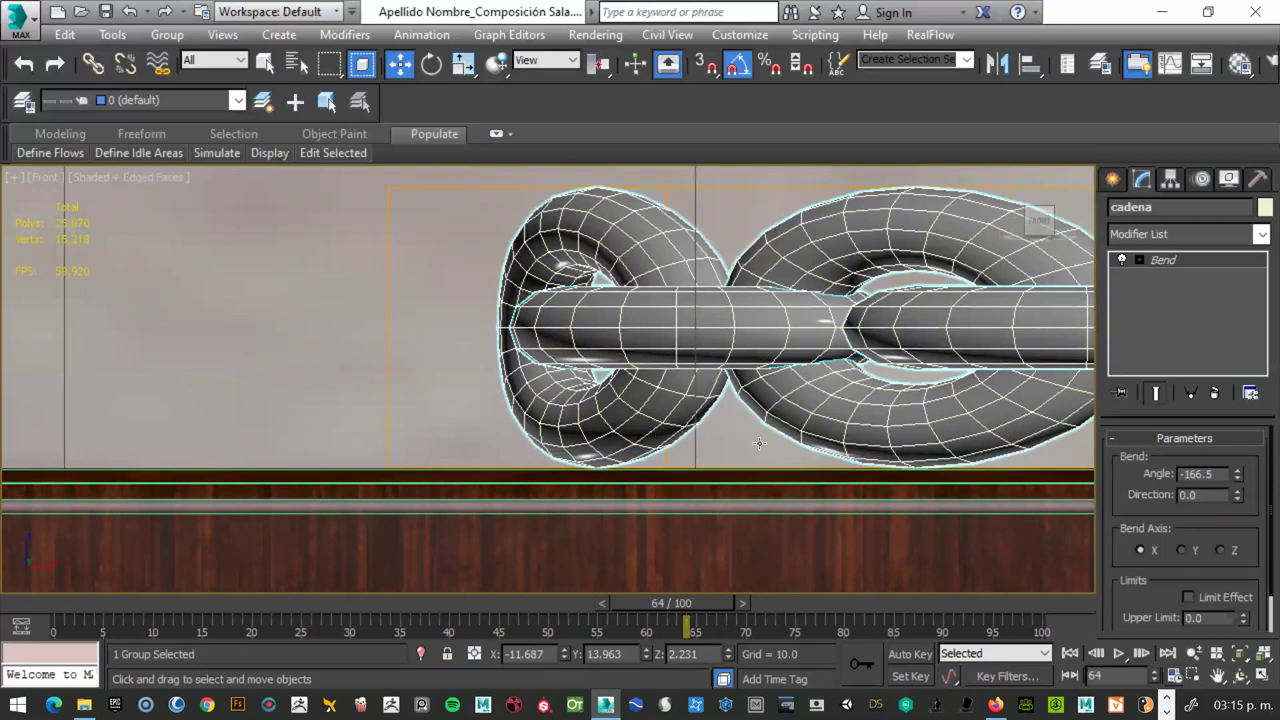
# - Raise the bowl Line001 to Z 11.154 so it rests on the table
pyautogui.scroll(2, 759, 443)
pyautogui.scroll(2, 709, 403)
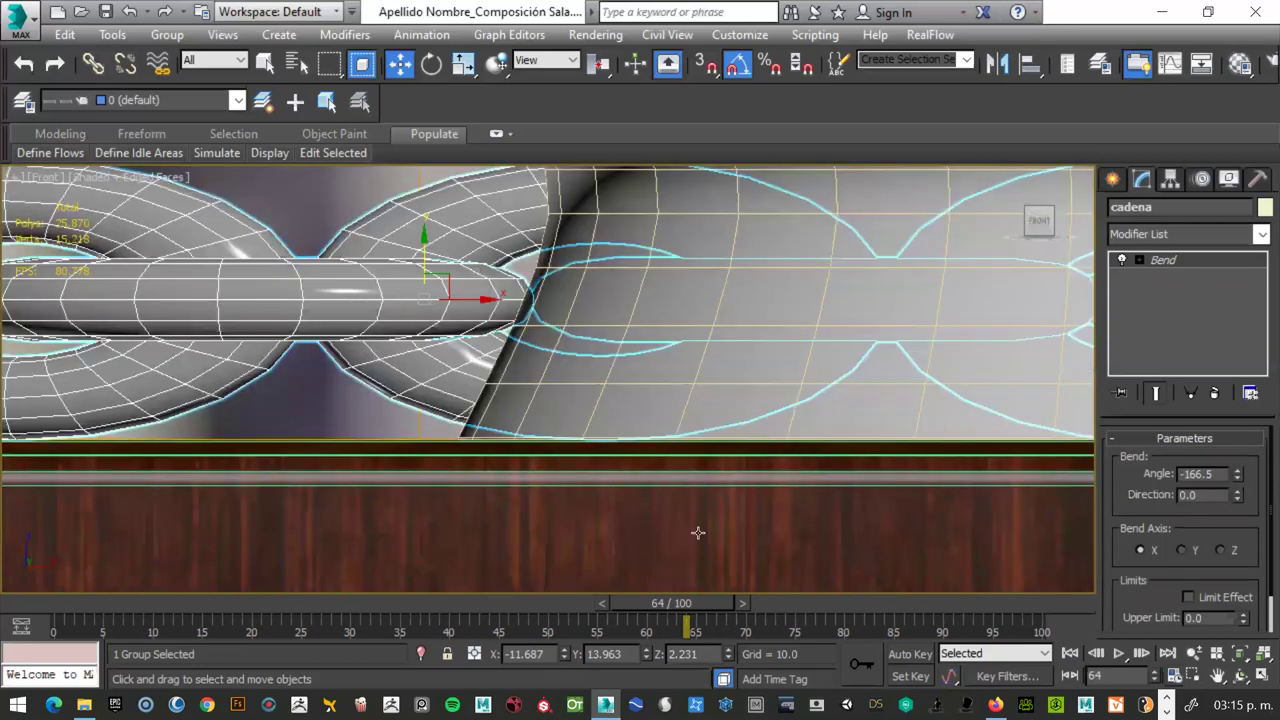
pyautogui.click(698, 533)
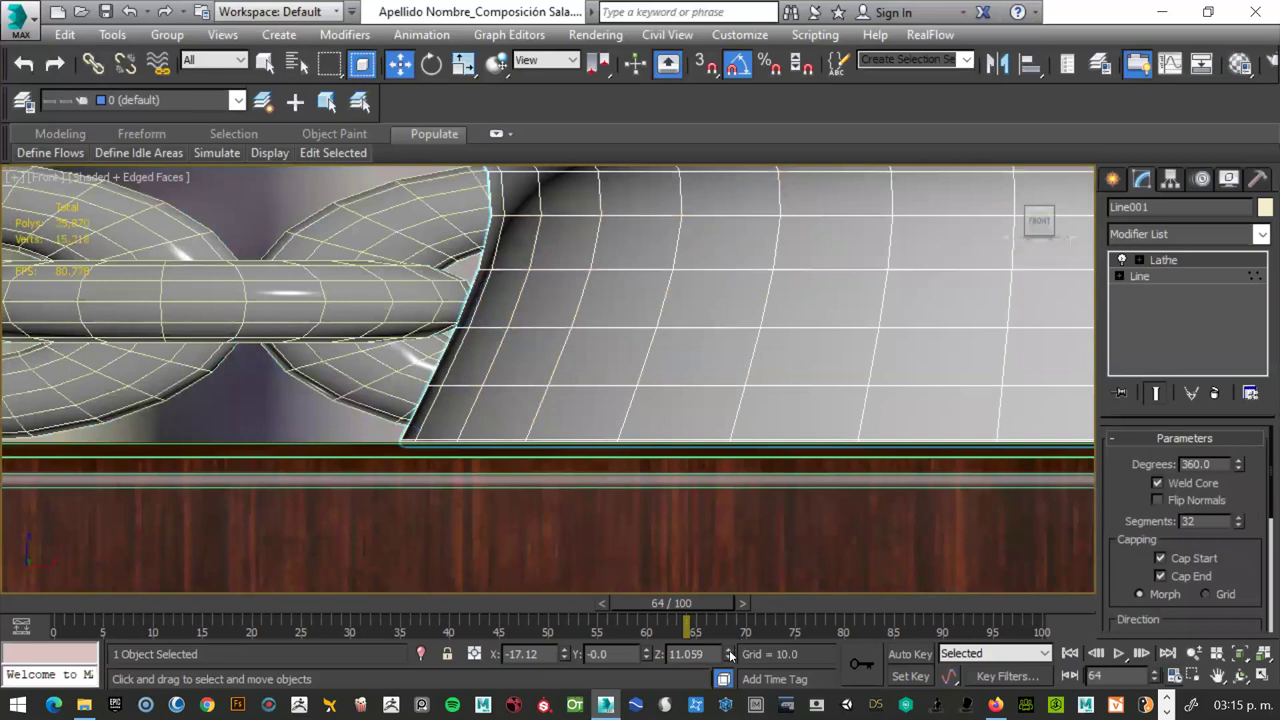
pyautogui.moveTo(730, 654); pyautogui.dragTo(733, 652)
pyautogui.scroll(-5, 1015, 514)
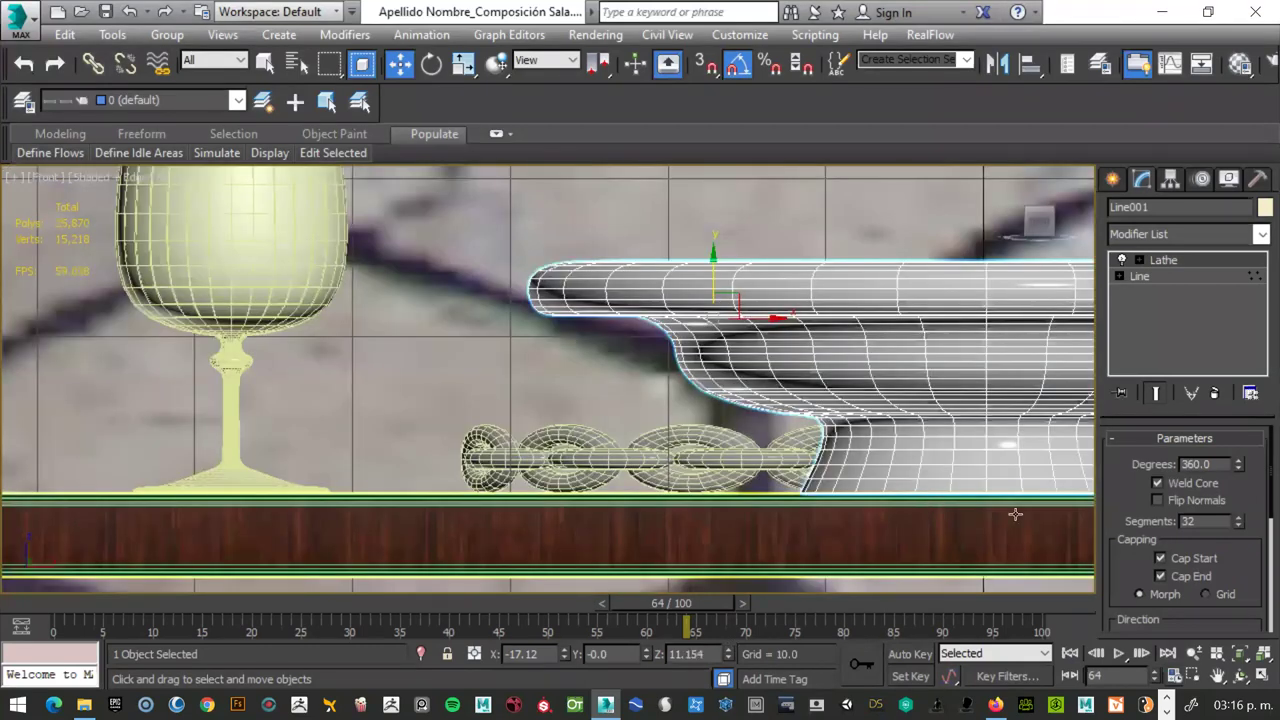
# - Zoom and frame the whole scene to check the bottle, goblet and bowl on the table
pyautogui.scroll(-3, 609, 375)
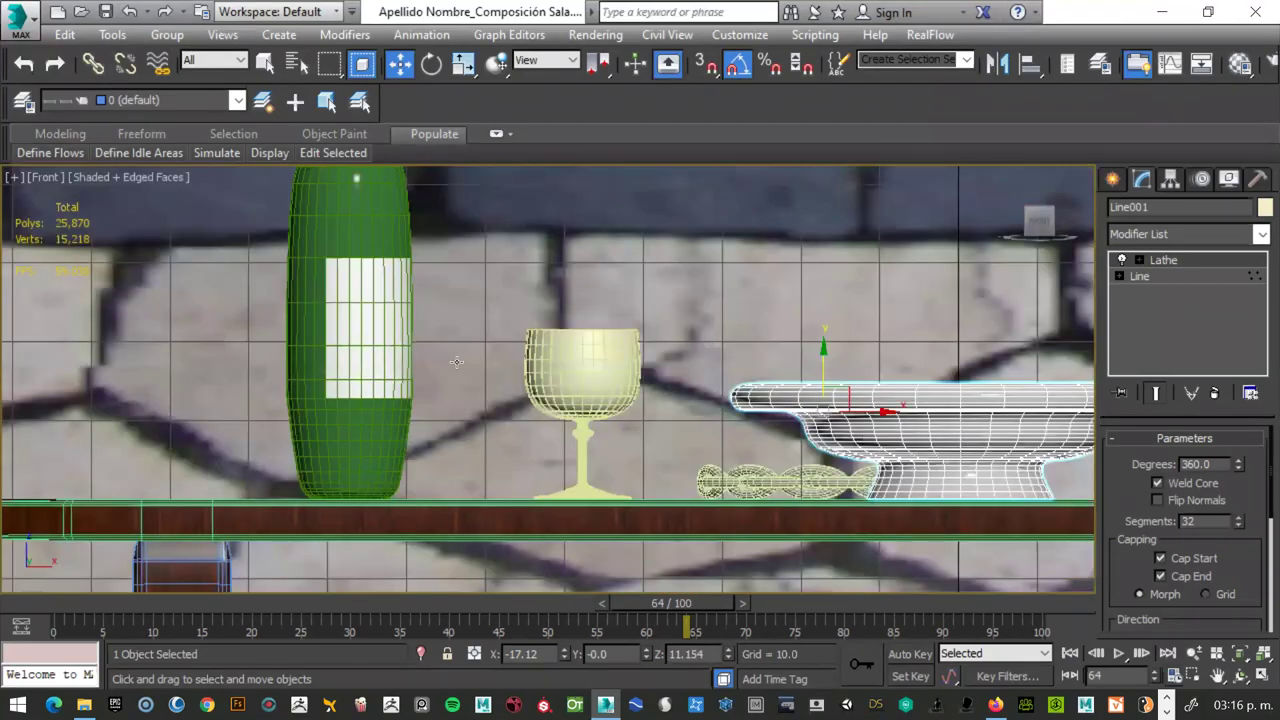
pyautogui.scroll(-3, 524, 349)
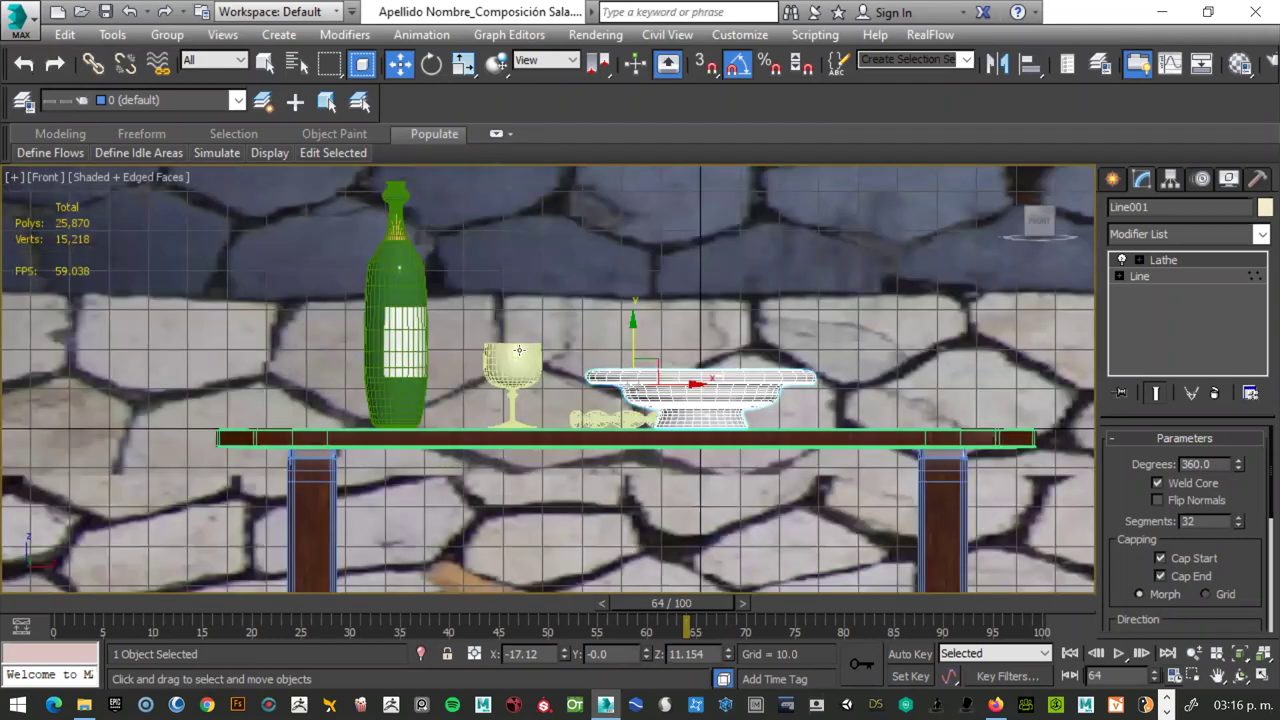
pyautogui.scroll(-3, 519, 349)
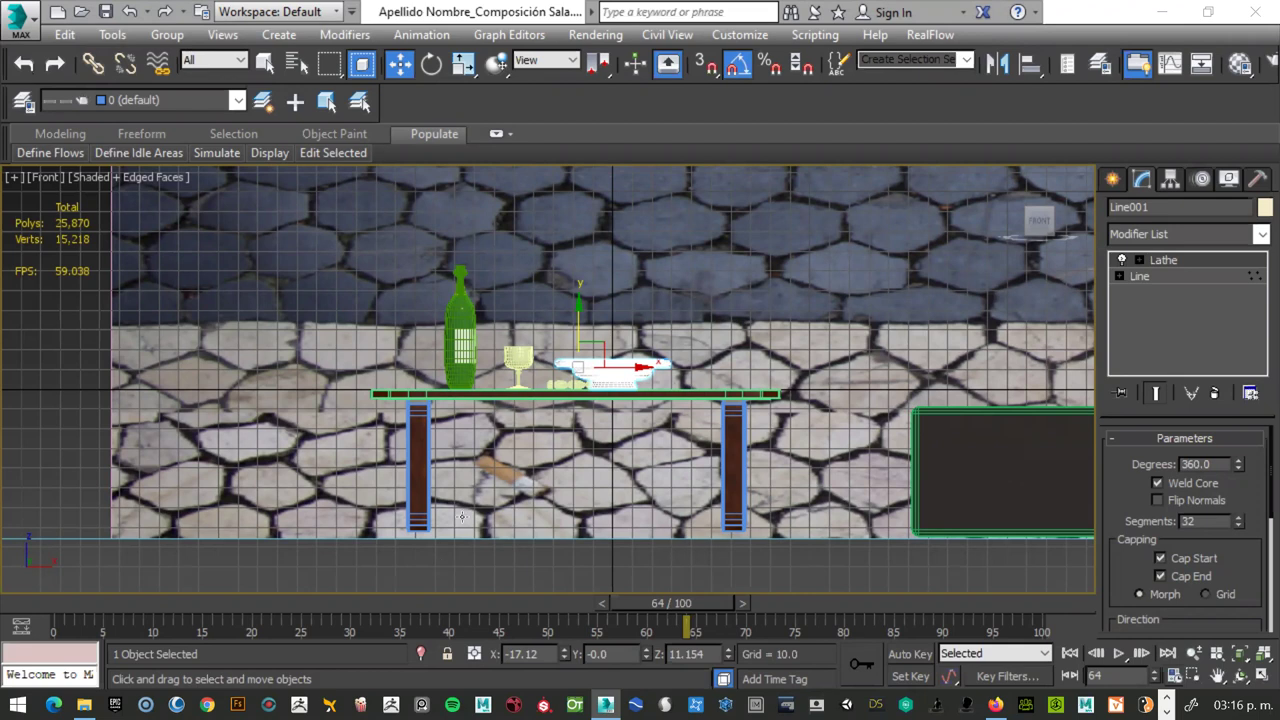
pyautogui.scroll(5, 526, 513)
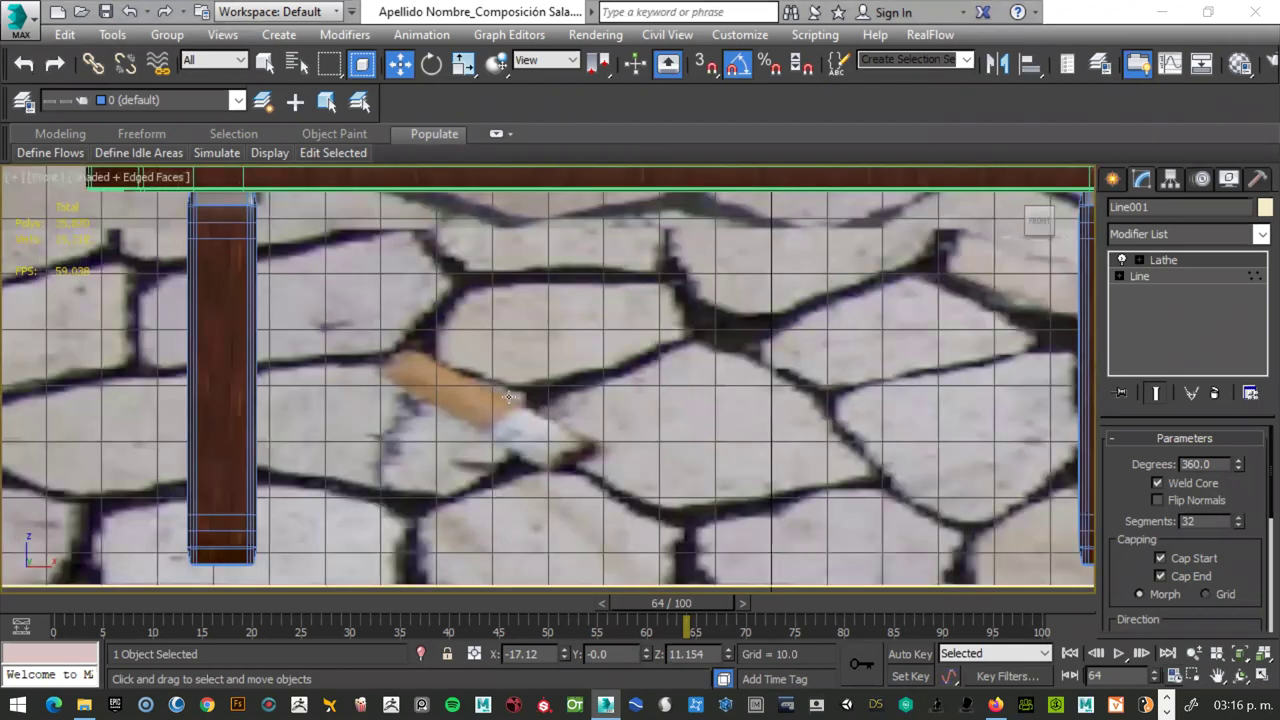
pyautogui.scroll(5, 507, 396)
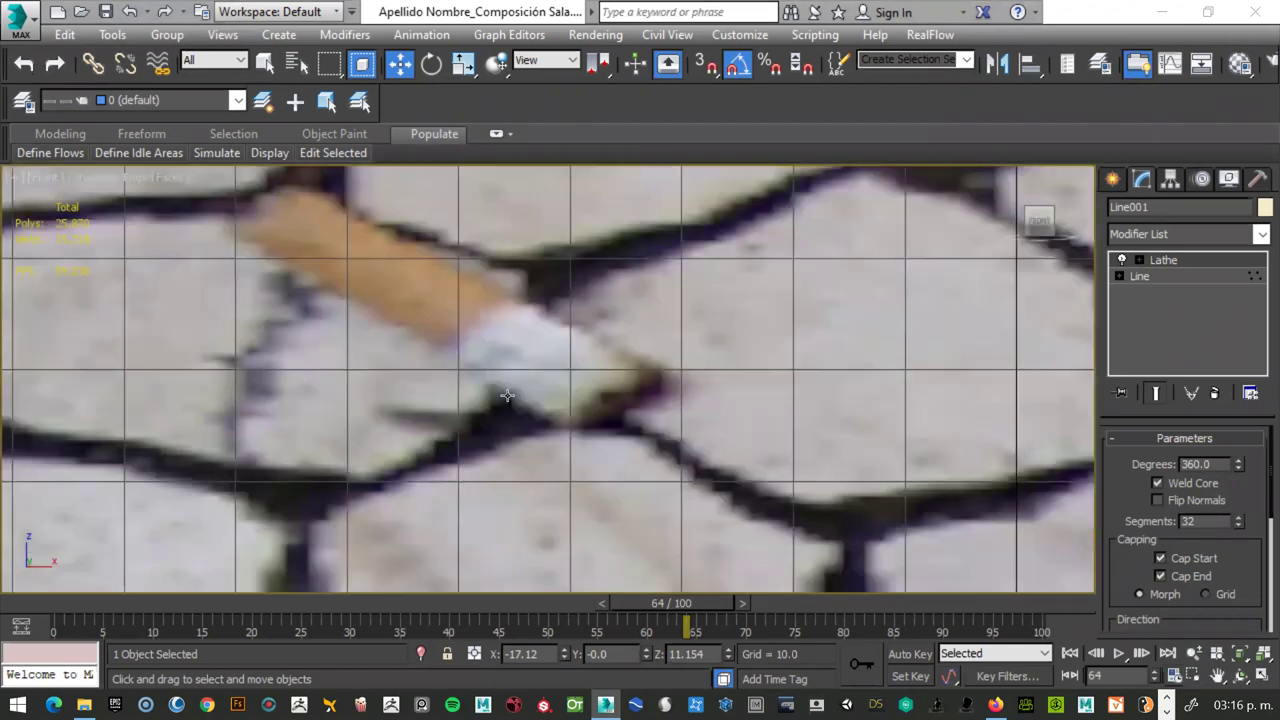
pyautogui.scroll(-3, 507, 396)
pyautogui.hotkey('alt', 'ctrl', 'z')
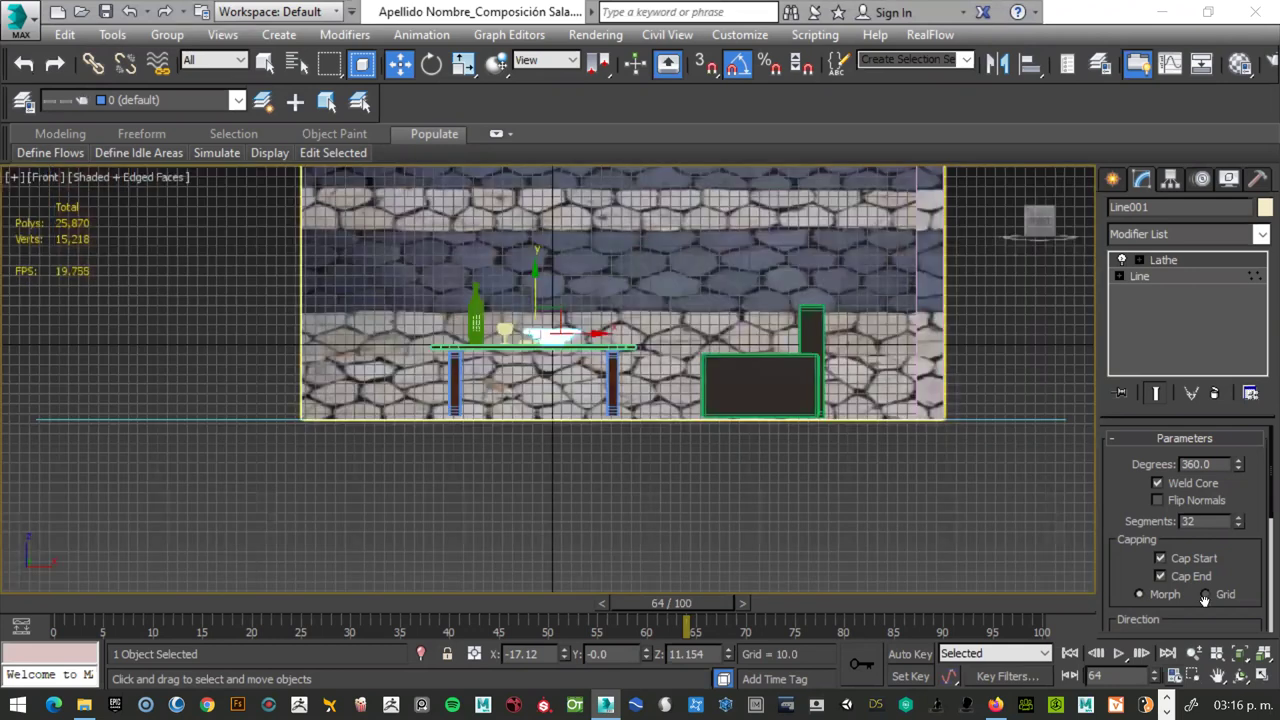
pyautogui.scroll(4, 474, 390)
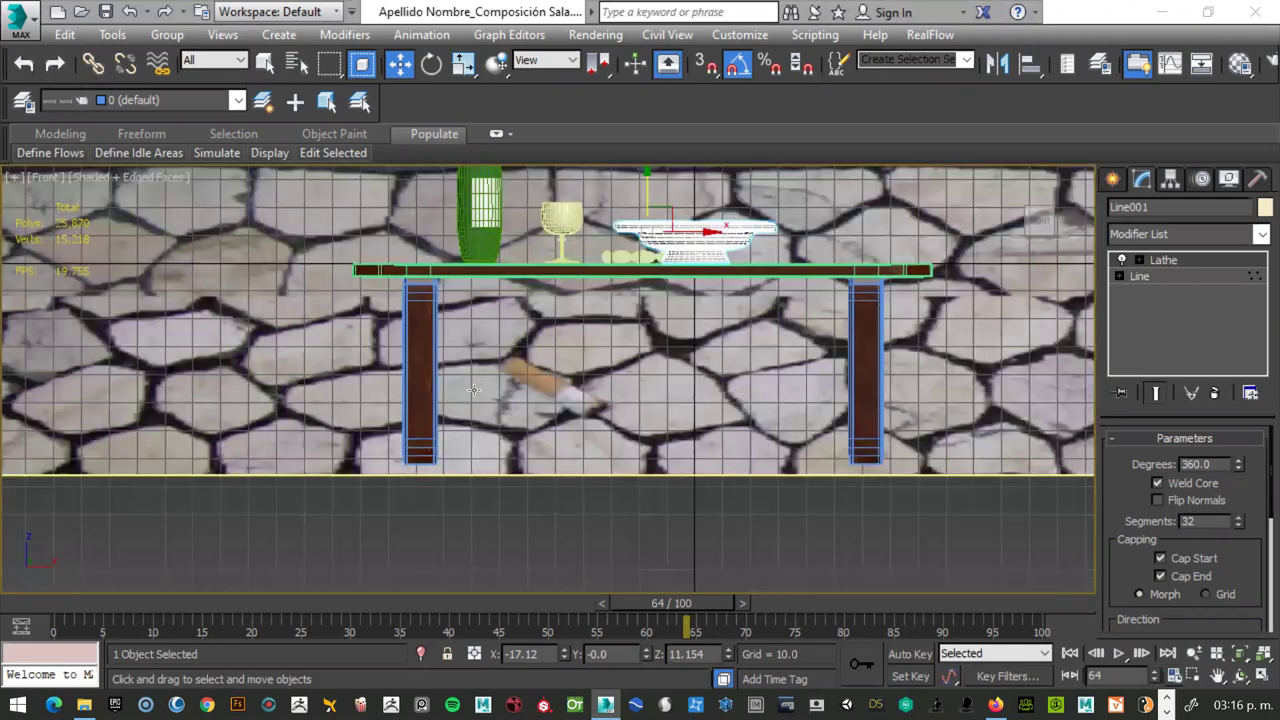
pyautogui.scroll(-2, 474, 390)
pyautogui.scroll(-1, 474, 390)
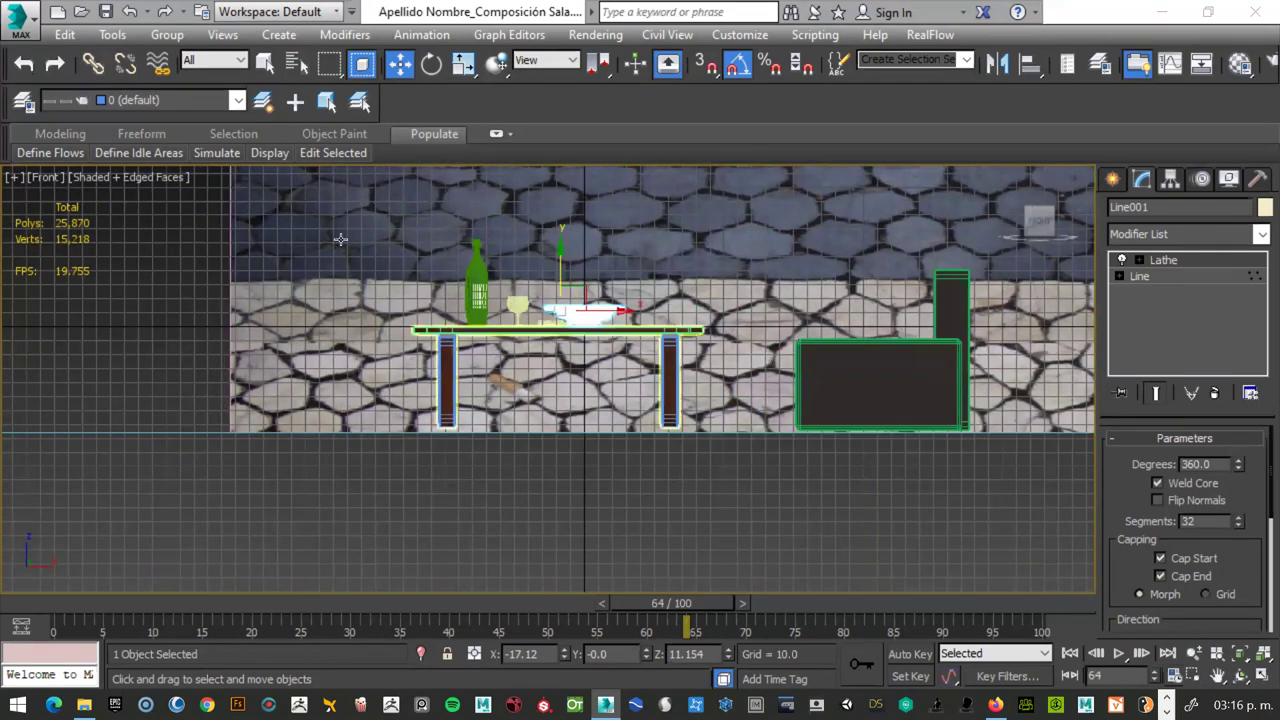
# - Select the stone wall, switch to Perspective, and orbit around the wall corner, table and sofa
pyautogui.click(340, 240)
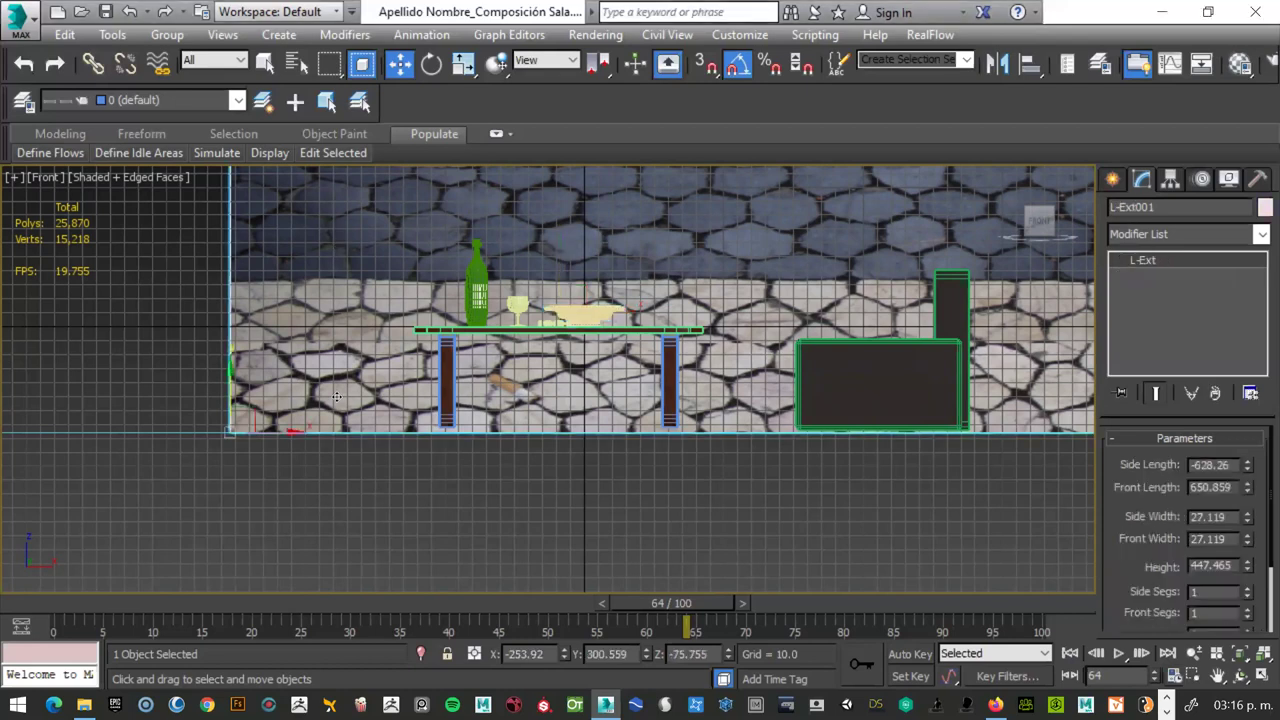
pyautogui.press('p')
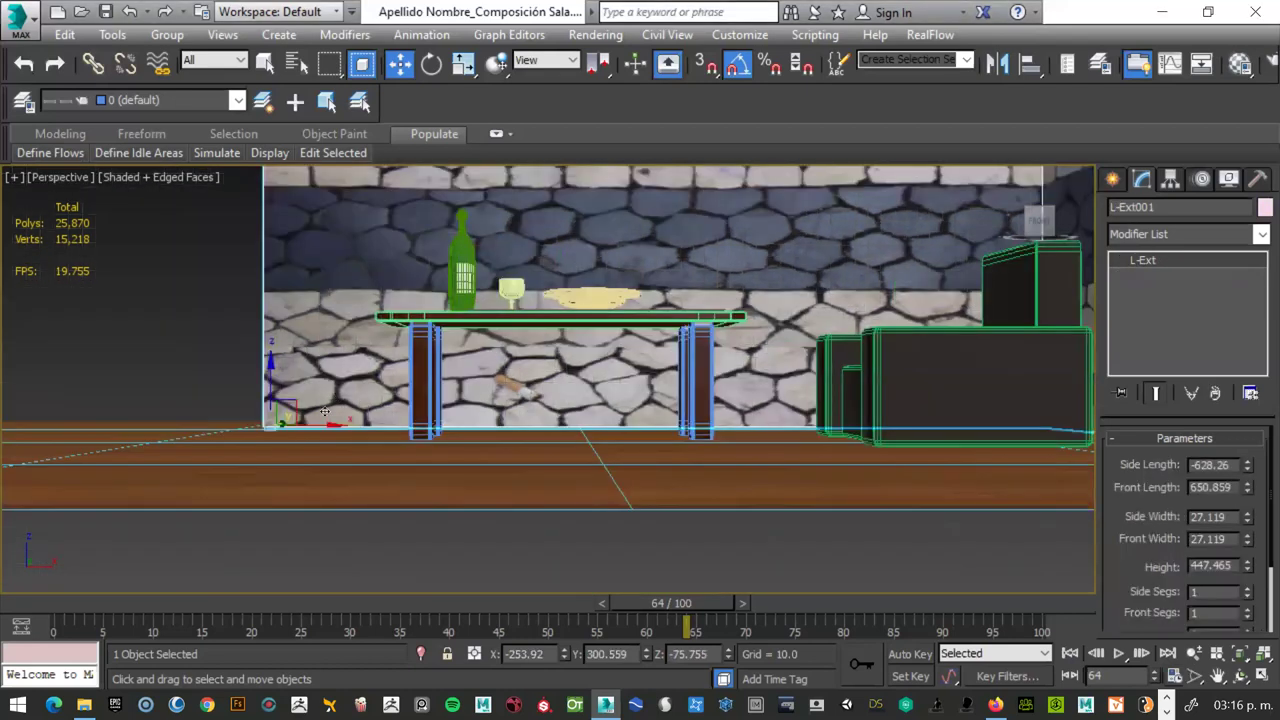
pyautogui.scroll(-3, 324, 410)
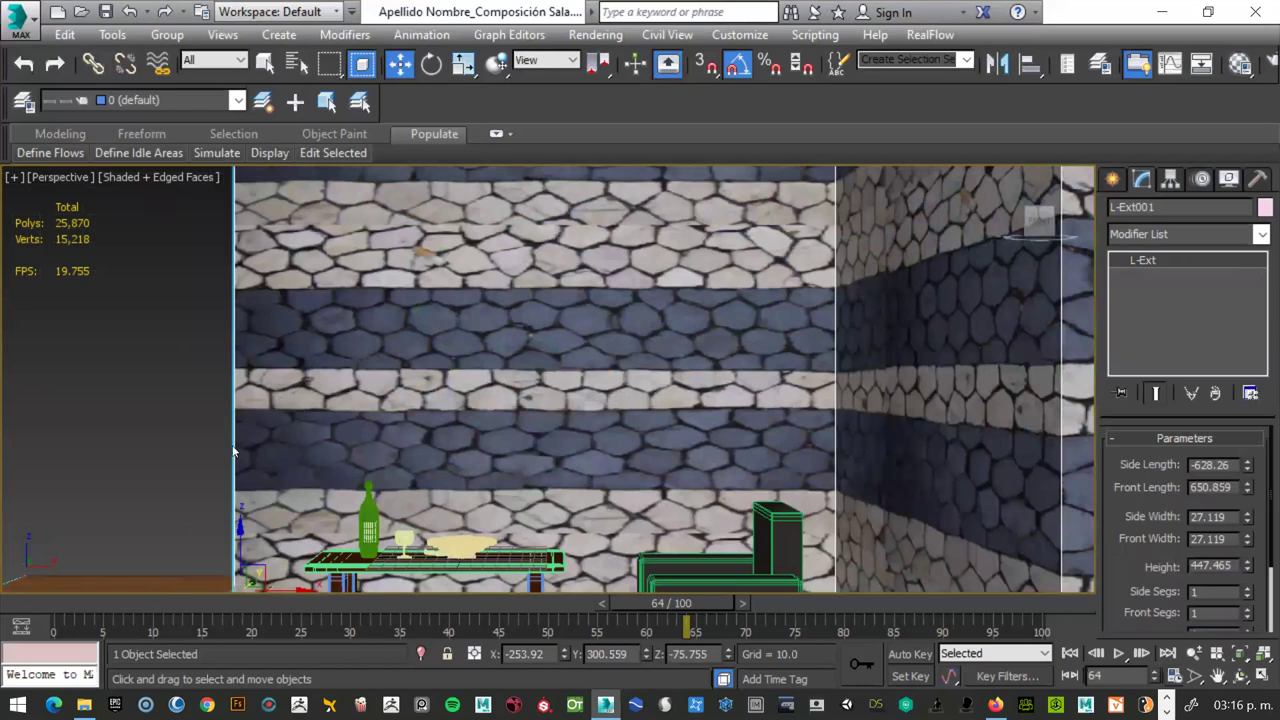
pyautogui.scroll(-3, 232, 445)
pyautogui.moveTo(275, 444)
pyautogui.keyDown('alt'); pyautogui.mouseDown(button='middle')
pyautogui.moveTo(339, 443)
pyautogui.moveTo(314, 446)
pyautogui.mouseUp(button='middle'); pyautogui.keyUp('alt')
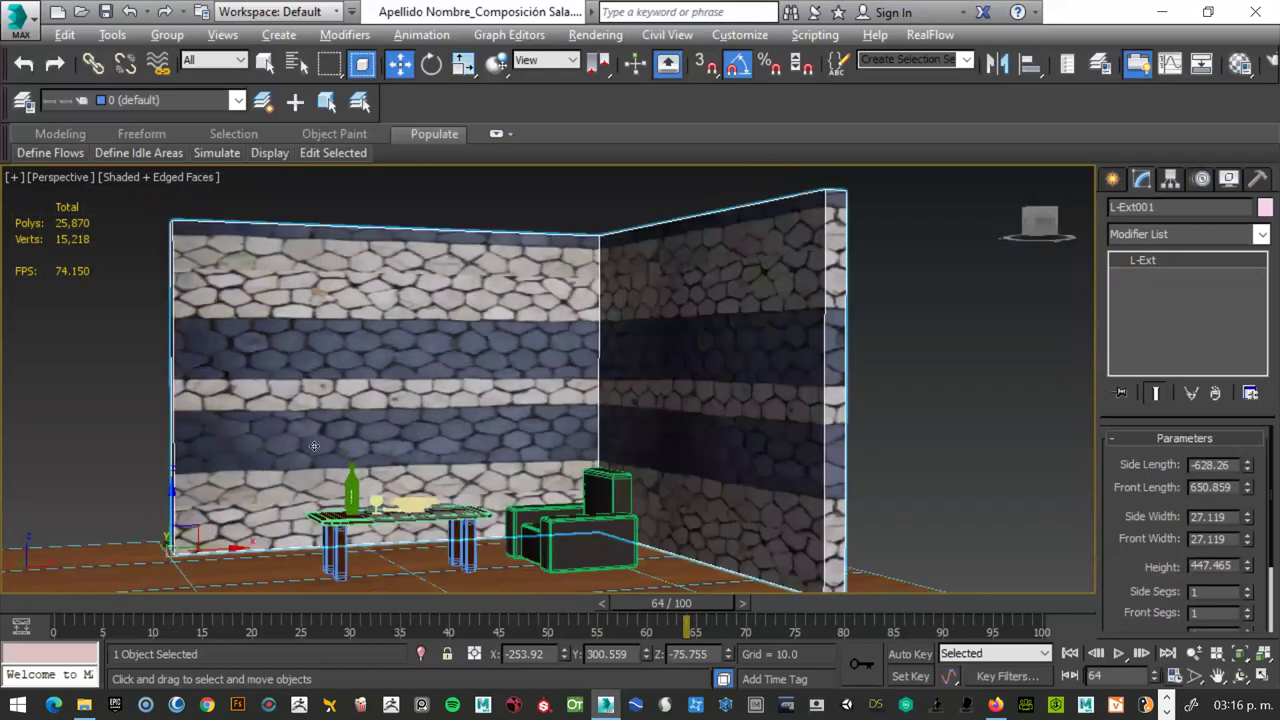
pyautogui.keyDown('alt'); pyautogui.moveTo(428, 411); pyautogui.dragTo(430, 497, button='middle'); pyautogui.keyUp('alt')
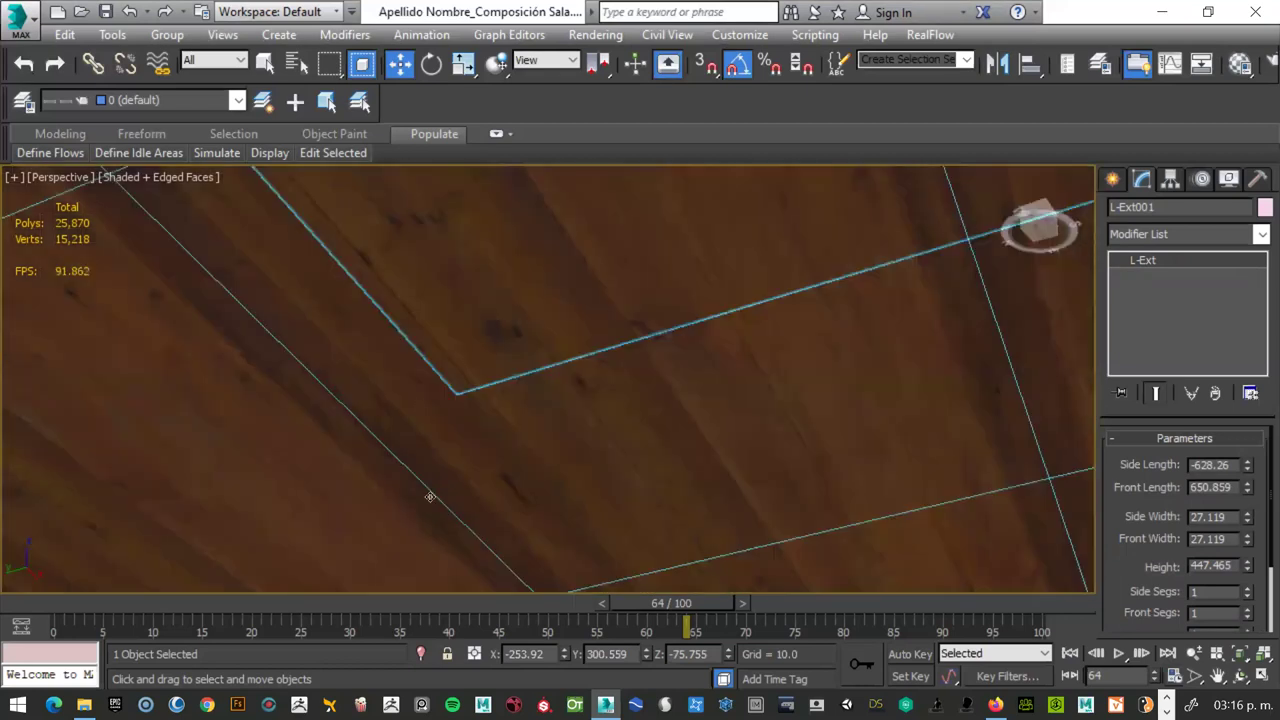
# - Restore the frontal room view, zoom to frame the whole room, and show the safe frame
pyautogui.hotkey('shift', 'z')
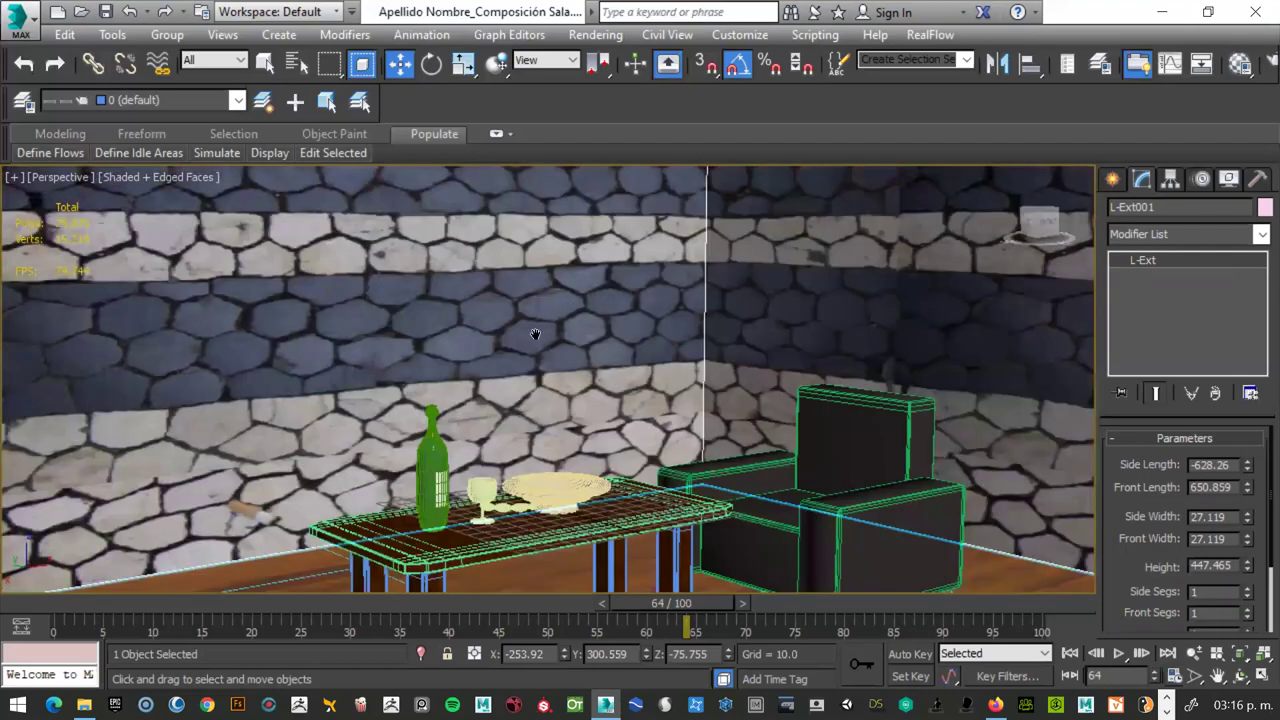
pyautogui.hotkey('shift', 'z')
pyautogui.hotkey('shift', 'z')
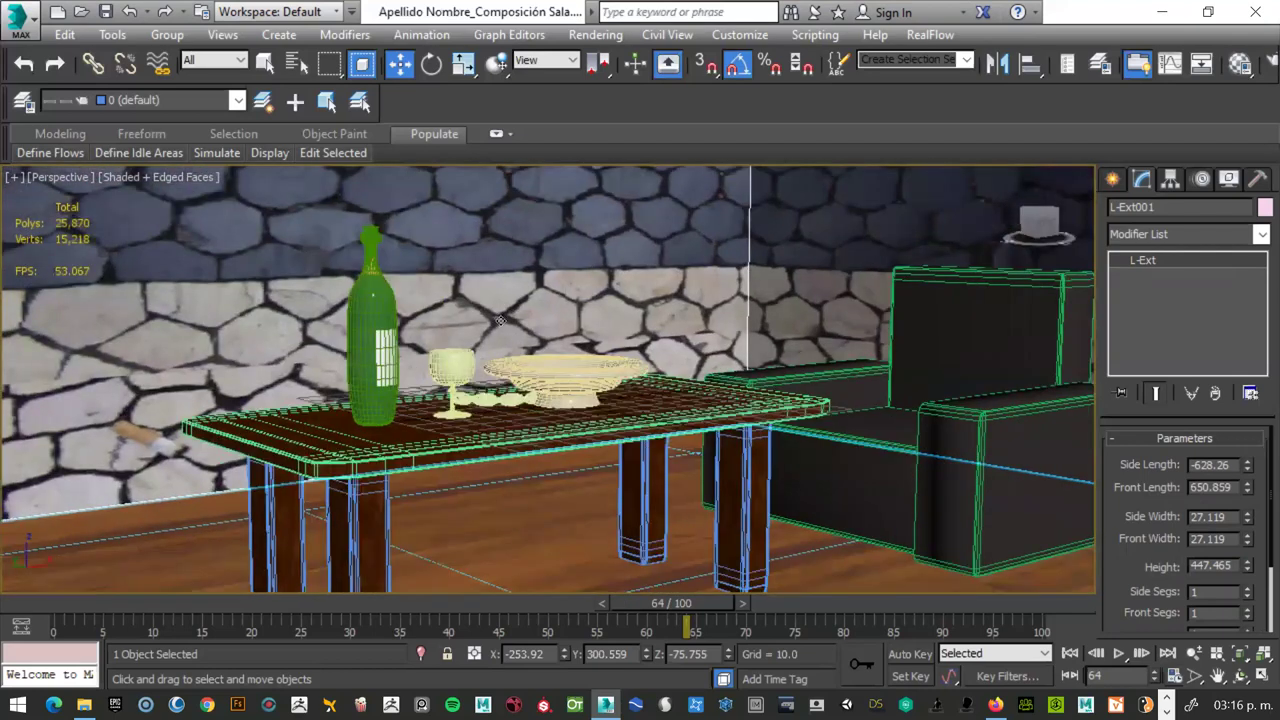
pyautogui.scroll(-3, 500, 320)
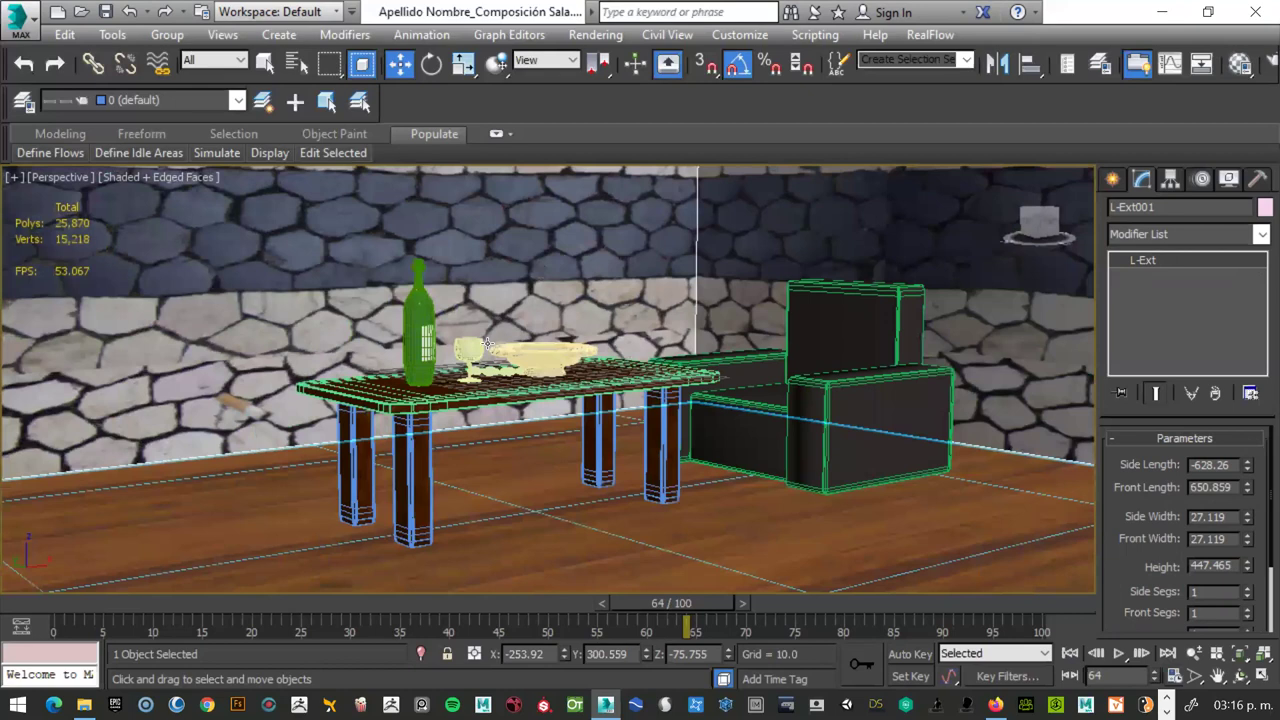
pyautogui.scroll(-2, 487, 343)
pyautogui.hotkey('shift', 'f')
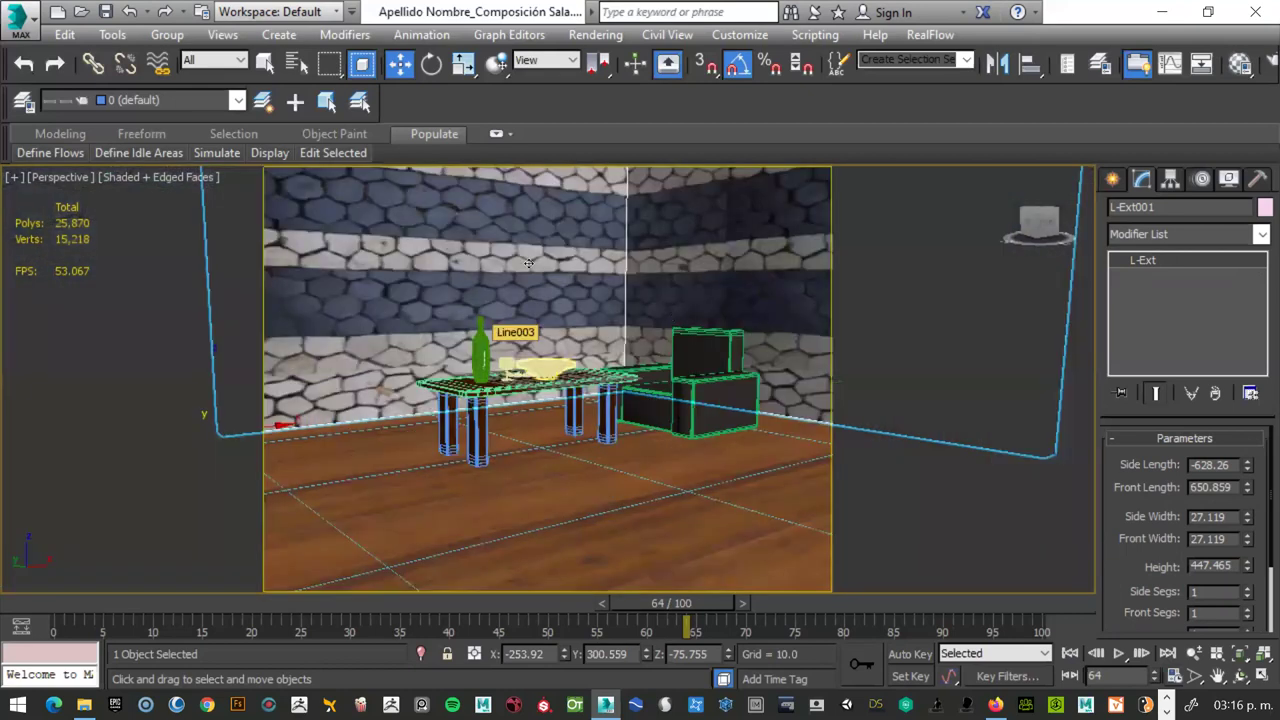
# - Set the render output size to 960 × 540 in Render Setup
pyautogui.click(601, 42)
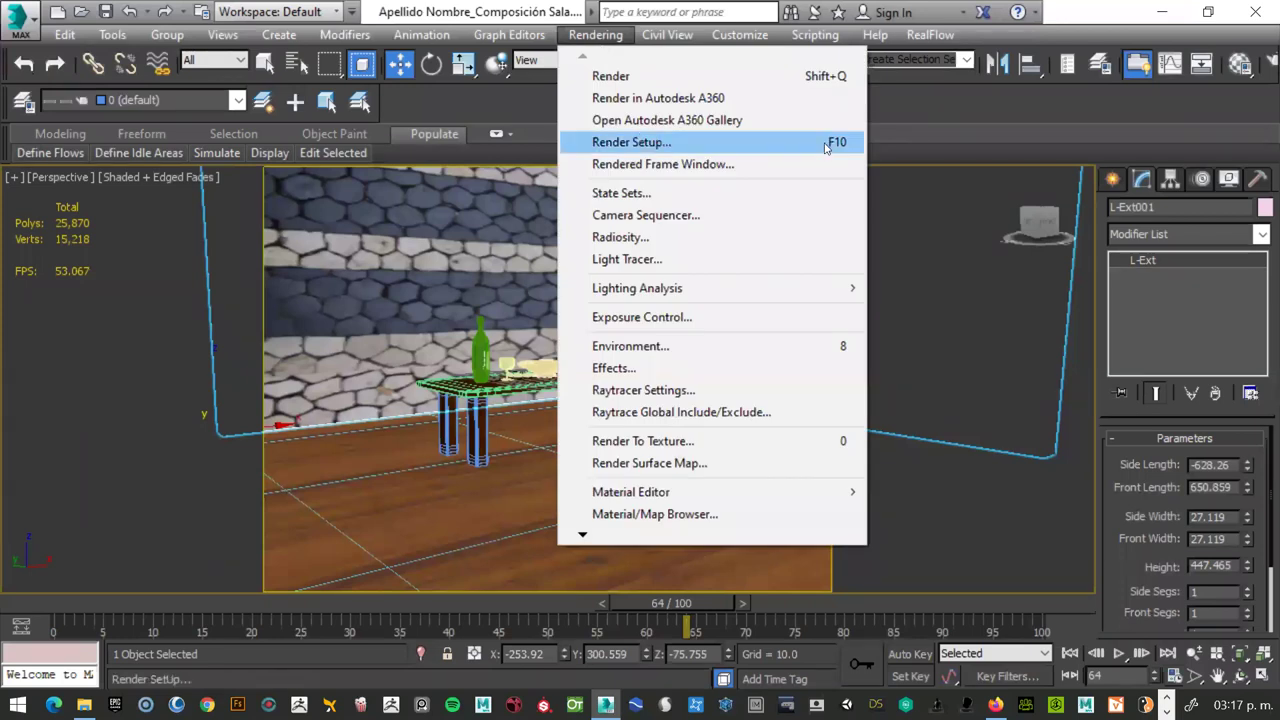
pyautogui.press('Escape')
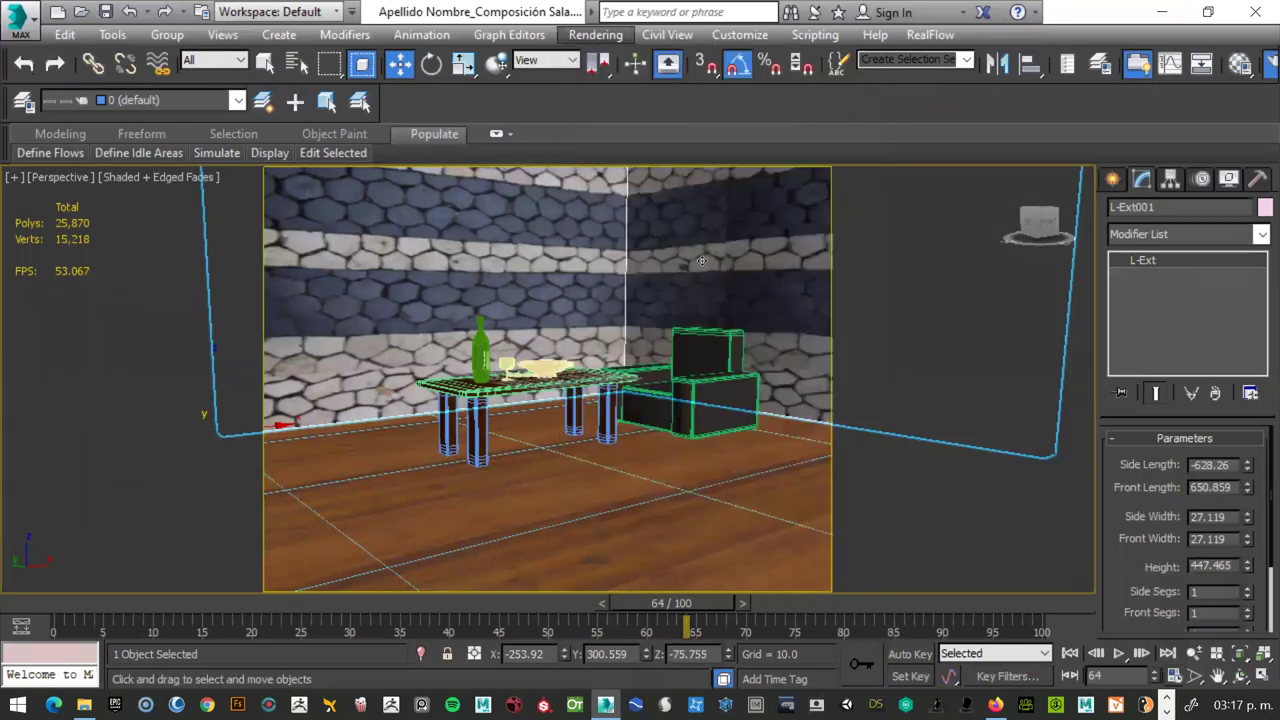
pyautogui.press('F10')
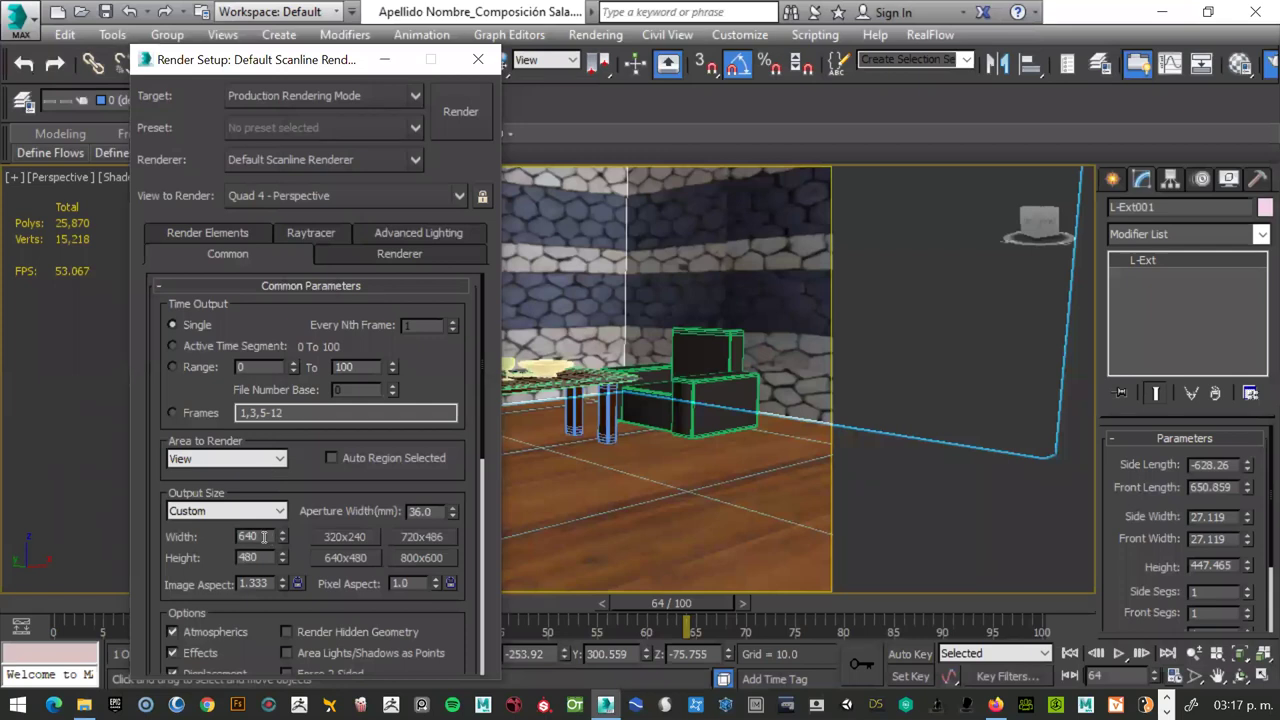
pyautogui.doubleClick(250, 537)
pyautogui.write('540')
pyautogui.press('Return')
pyautogui.write('96')
pyautogui.write('0')
pyautogui.press('Return')
pyautogui.press('Tab')
pyautogui.write('540')
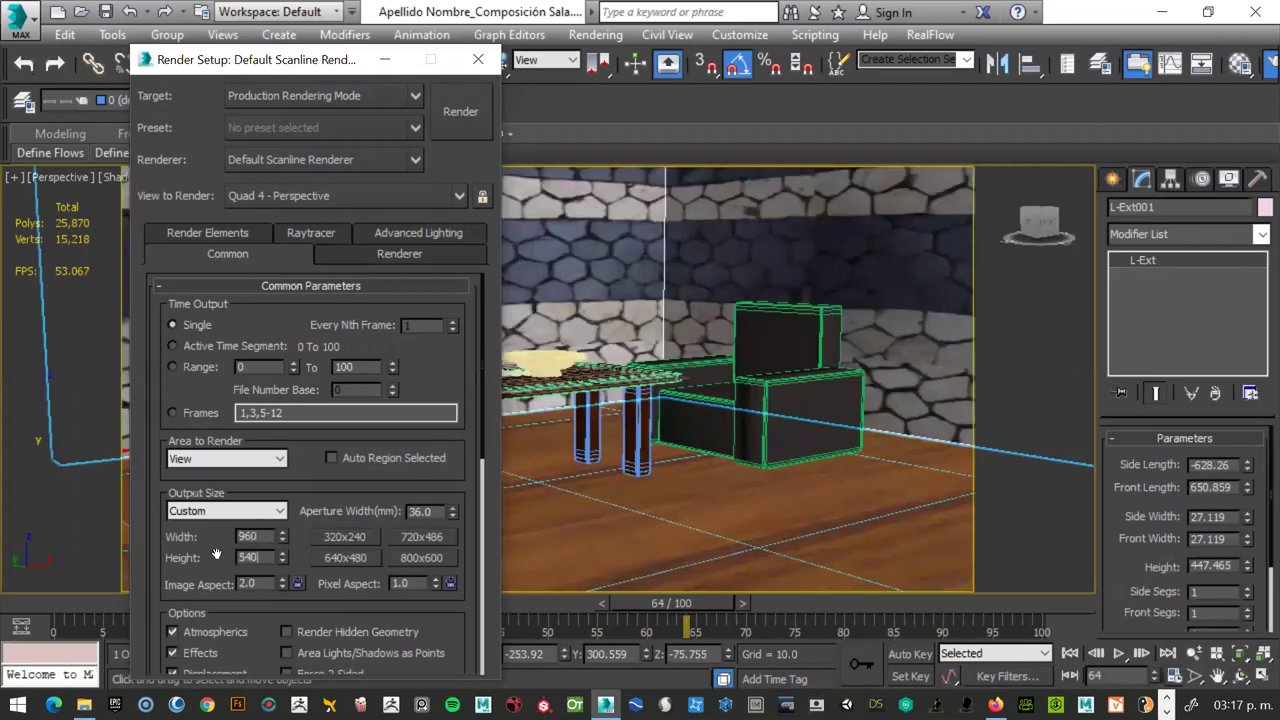
pyautogui.press('Return')
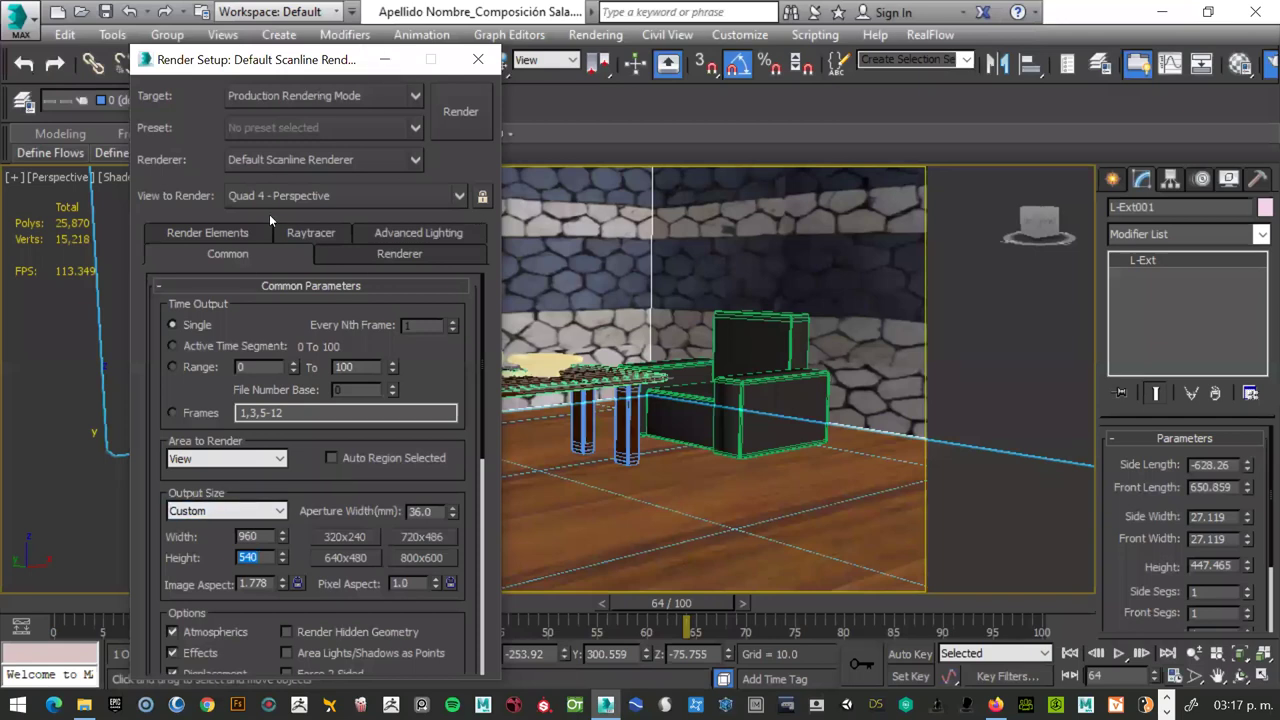
# - Keep Production Rendering Mode and the Default Scanline Renderer, then render the perspective view
pyautogui.moveTo(253, 62); pyautogui.dragTo(230, 386)
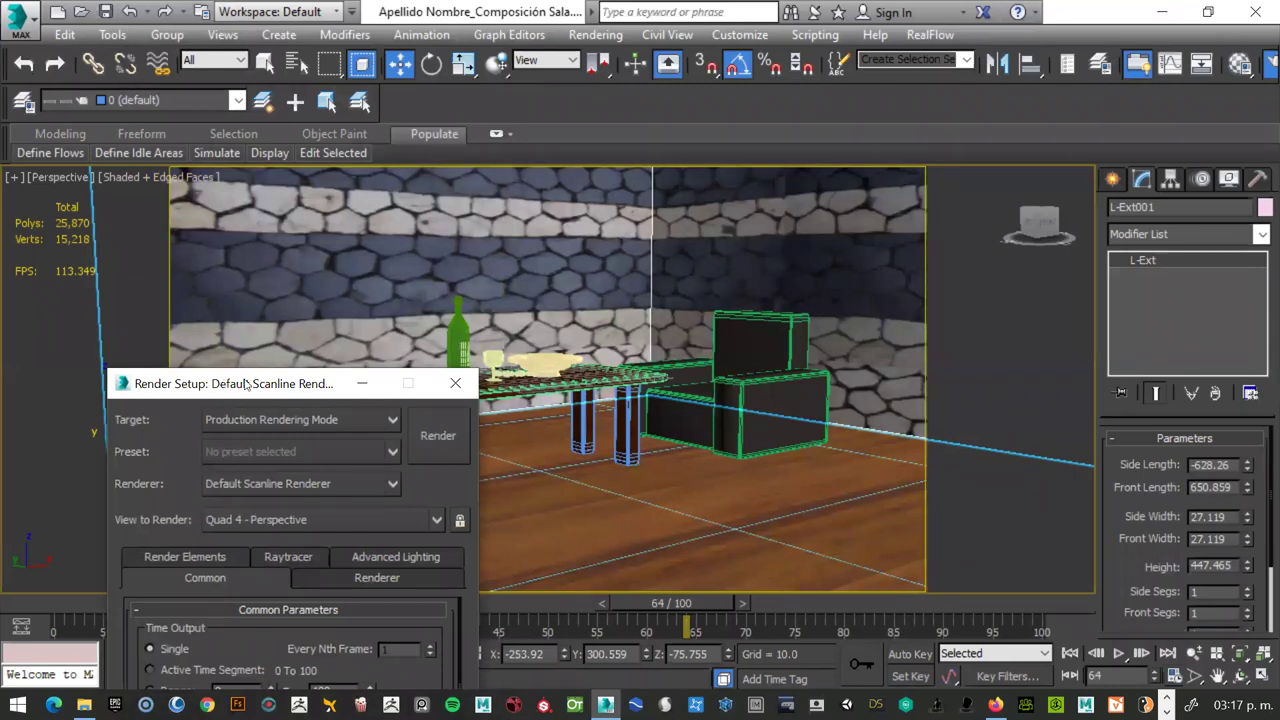
pyautogui.moveTo(245, 384); pyautogui.dragTo(364, 88)
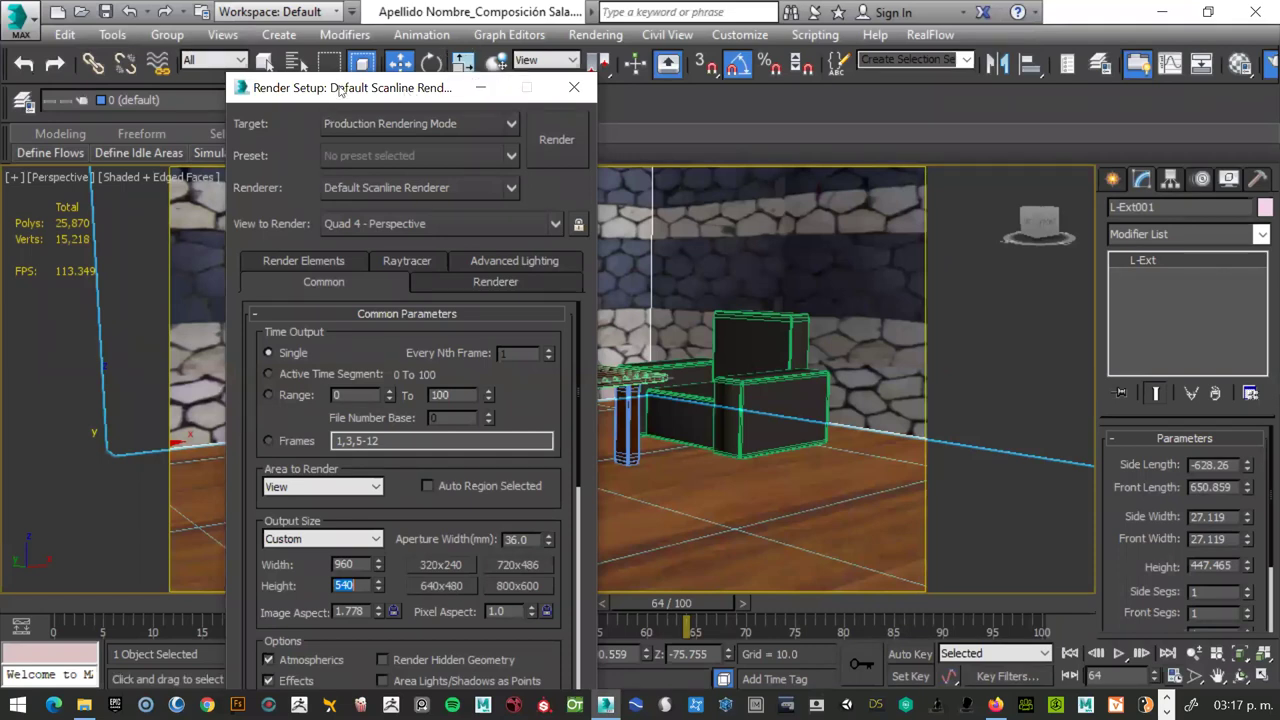
pyautogui.moveTo(342, 86); pyautogui.dragTo(362, 80)
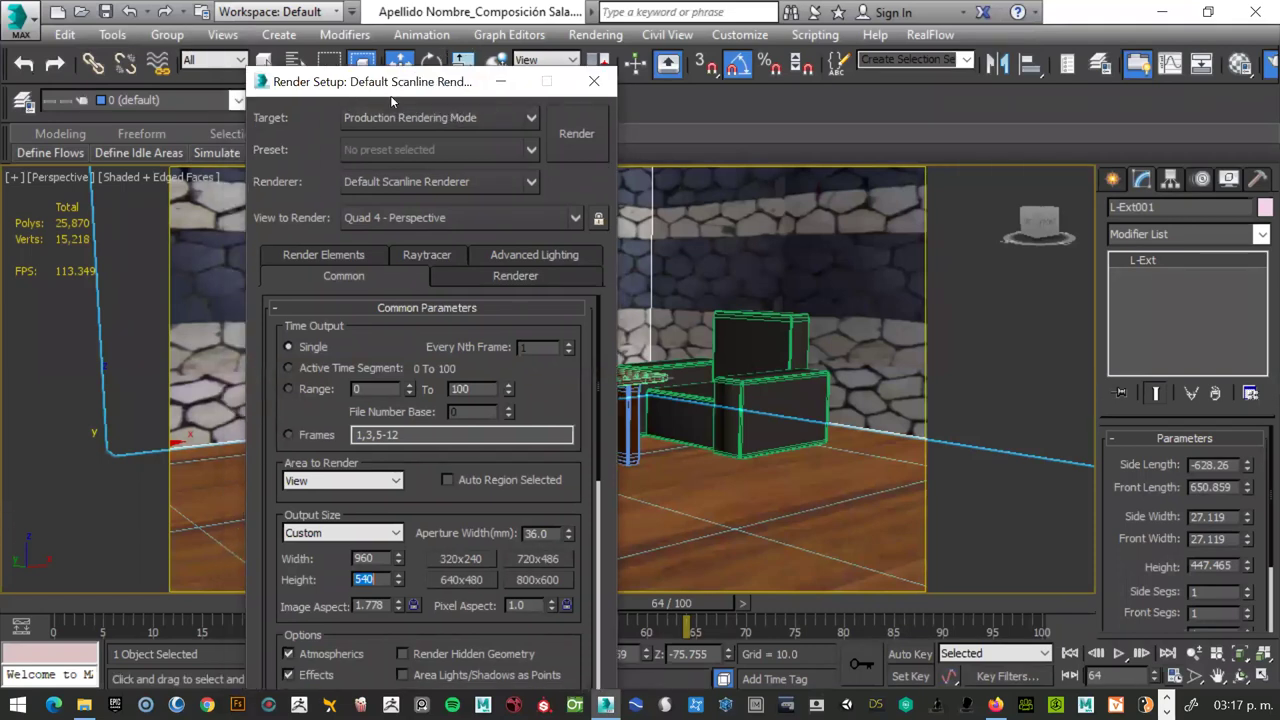
pyautogui.click(536, 117)
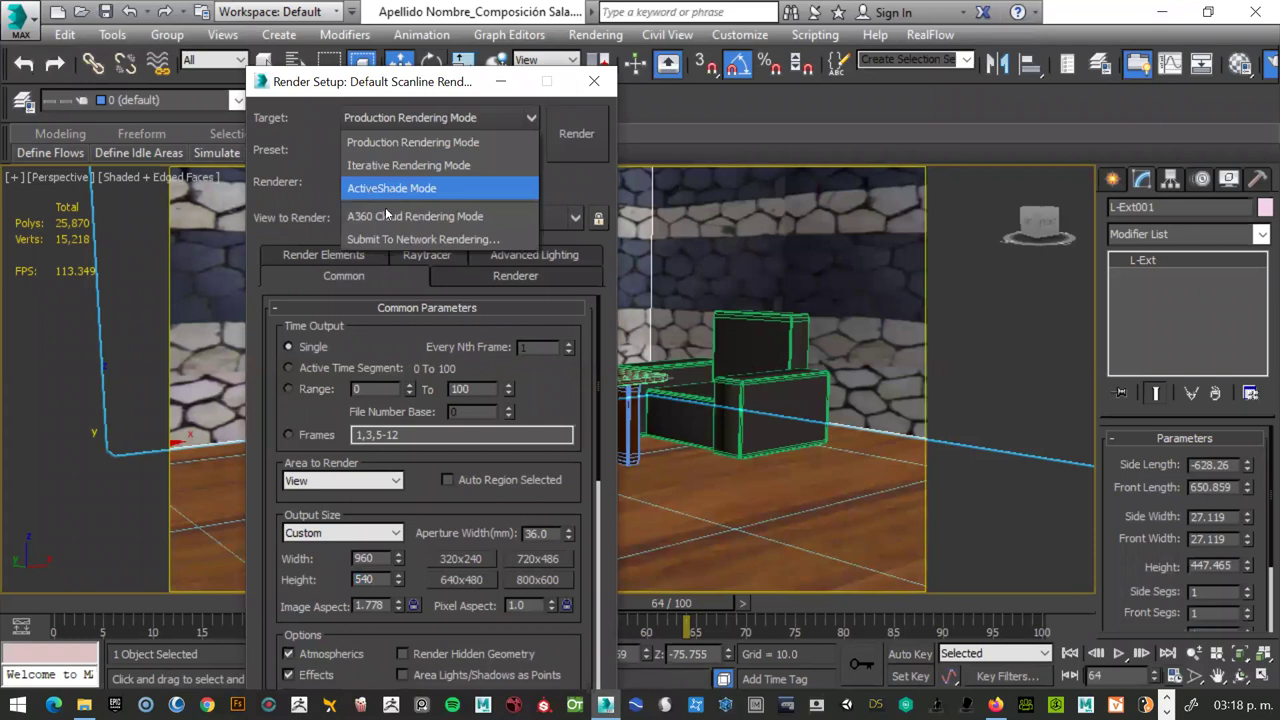
pyautogui.click(386, 143)
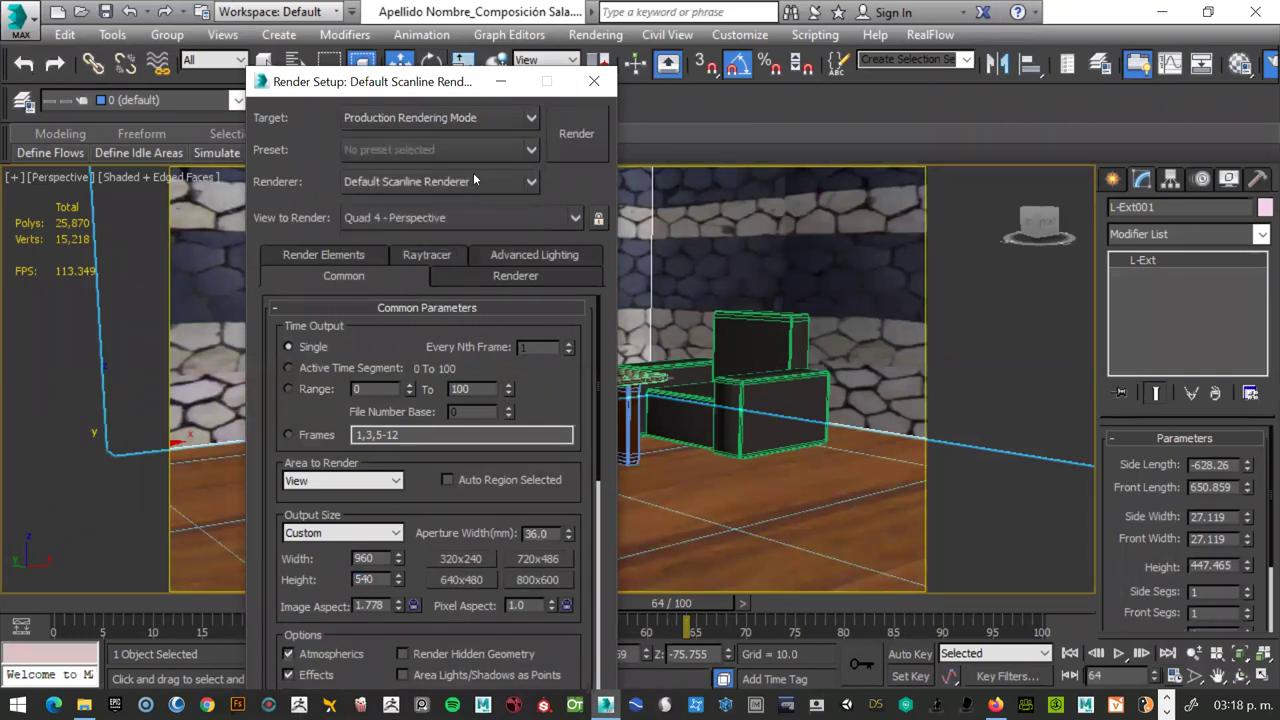
pyautogui.click(506, 184)
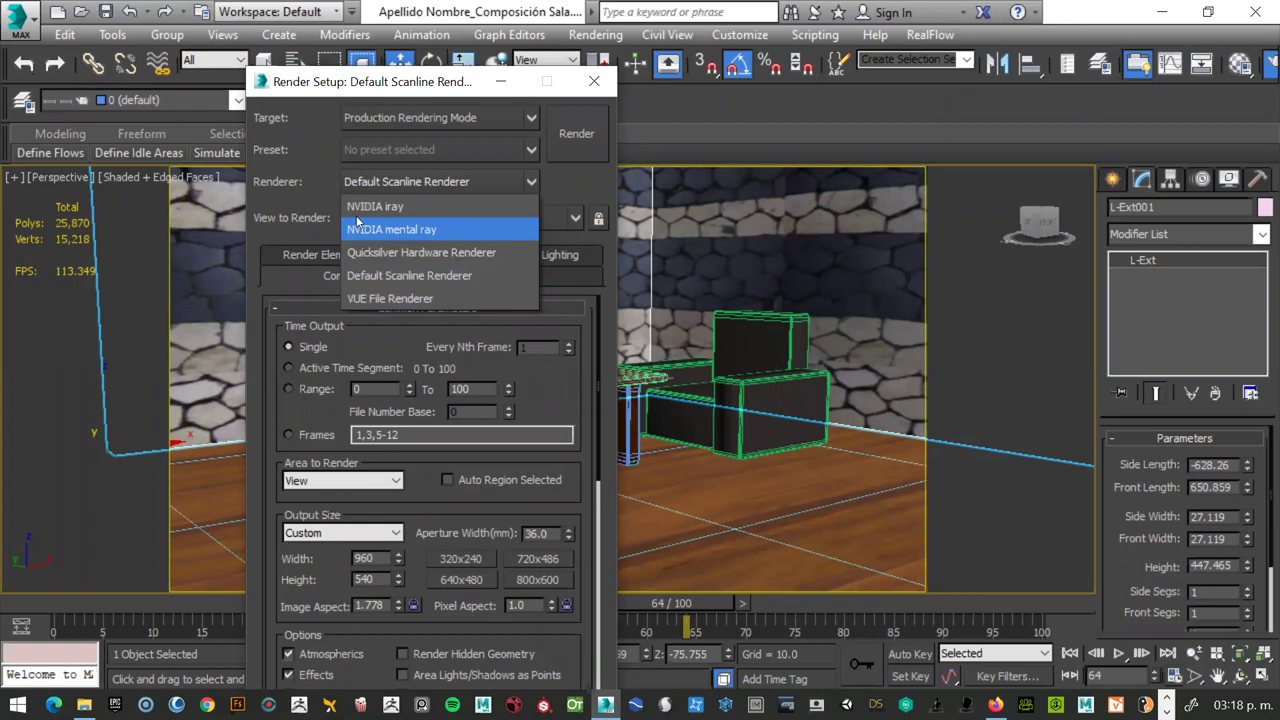
pyautogui.click(405, 274)
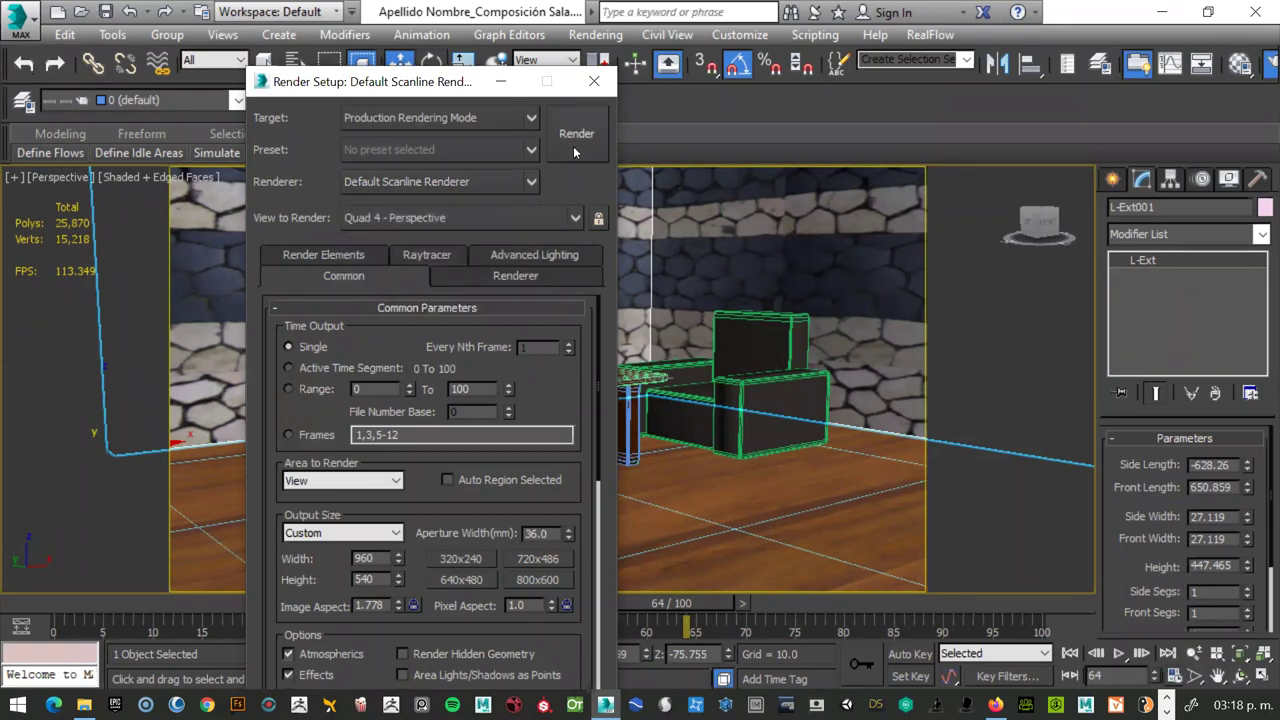
pyautogui.click(573, 146)
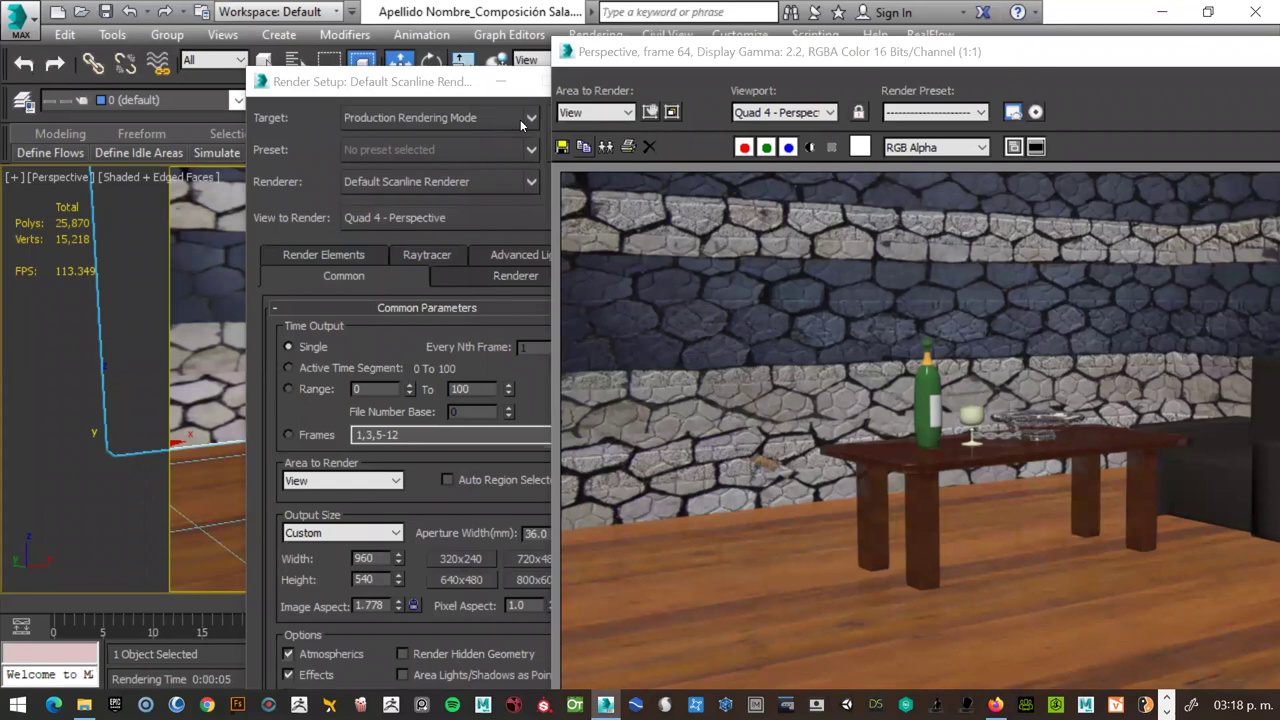
# - Inspect the finished test render of the room and close the Rendered Frame Window
pyautogui.moveTo(396, 82); pyautogui.dragTo(338, 78)
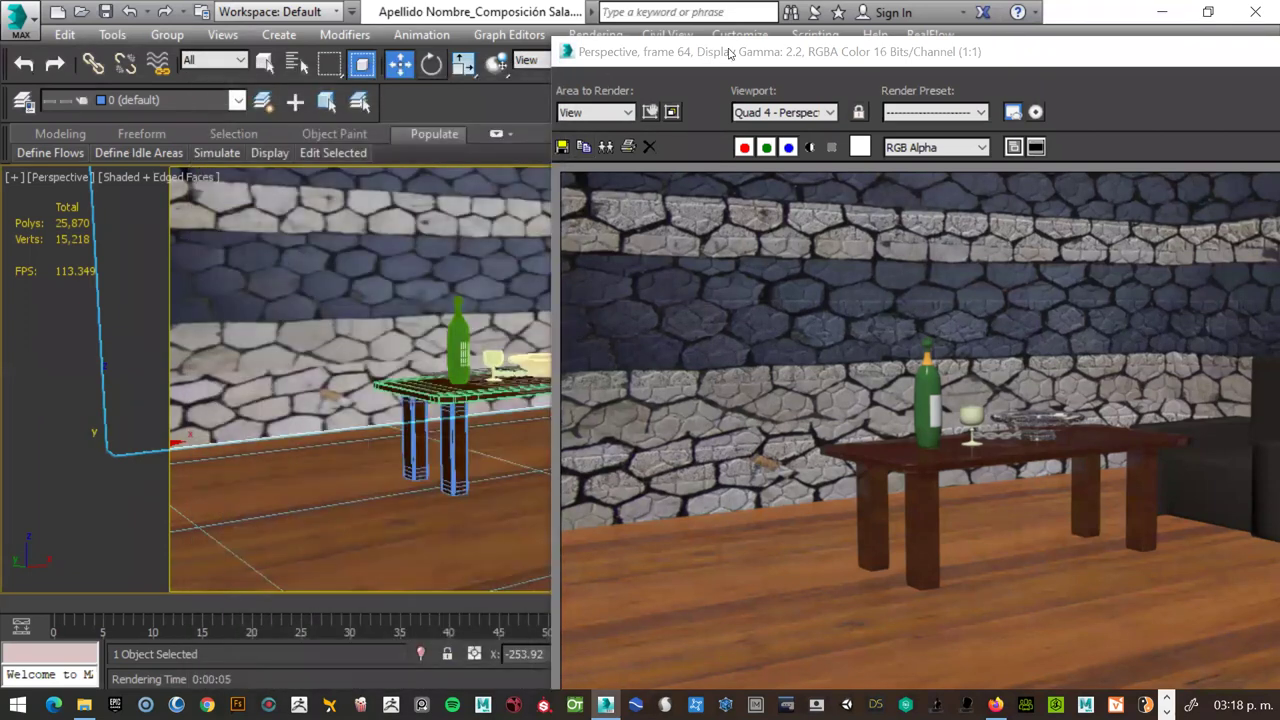
pyautogui.moveTo(729, 53); pyautogui.dragTo(307, 59)
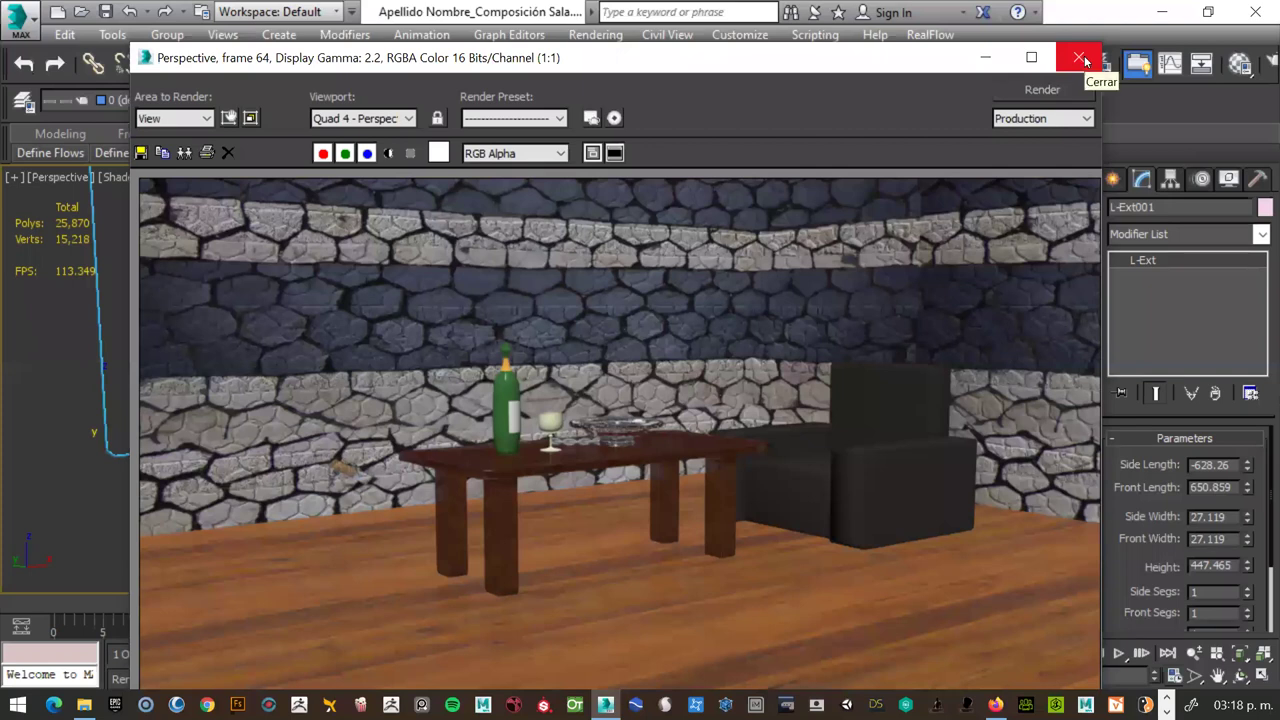
pyautogui.click(1084, 55)
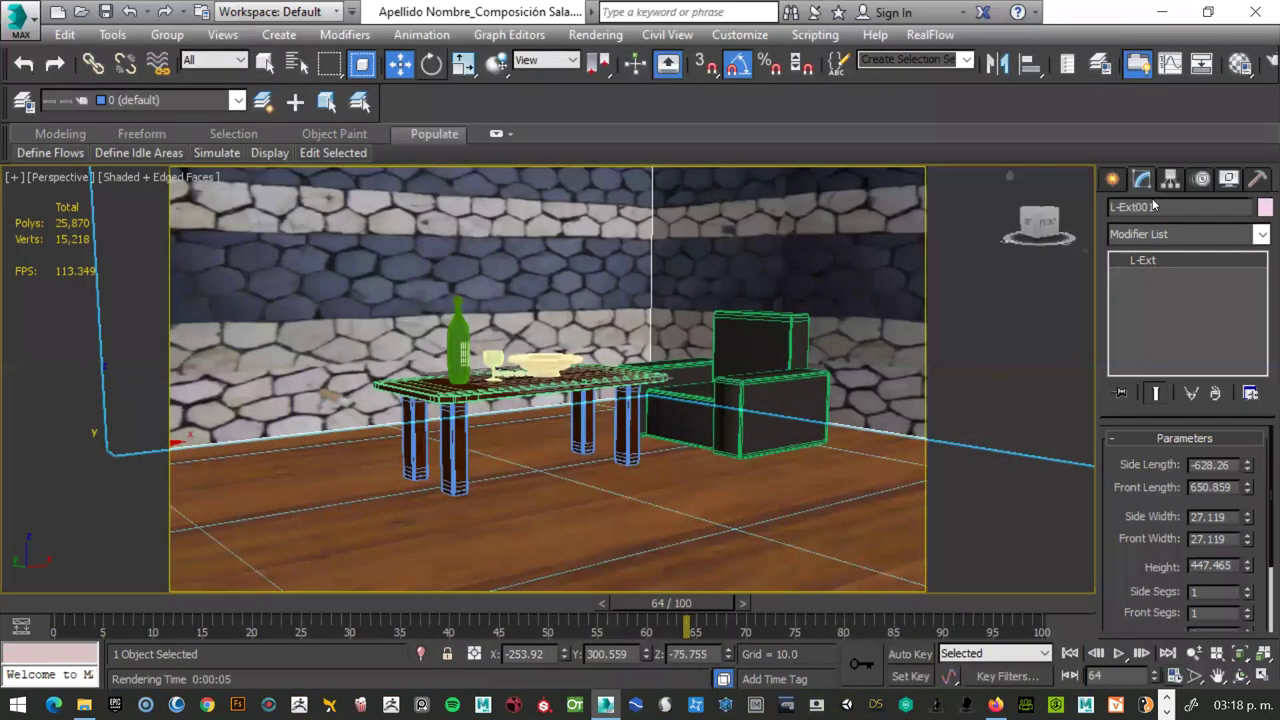
# - Browse the Create panel categories, settle on Lights, and open the Photometric/Standard light-family list
pyautogui.click(1113, 182)
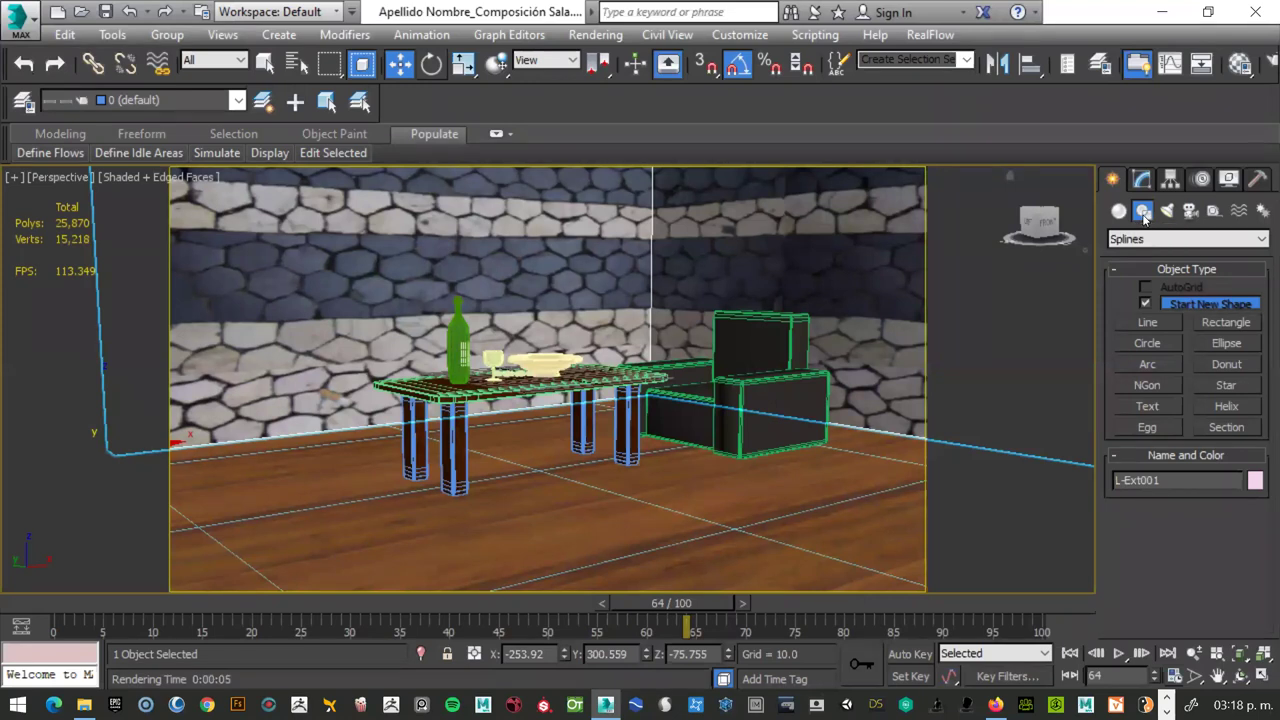
pyautogui.click(1168, 210)
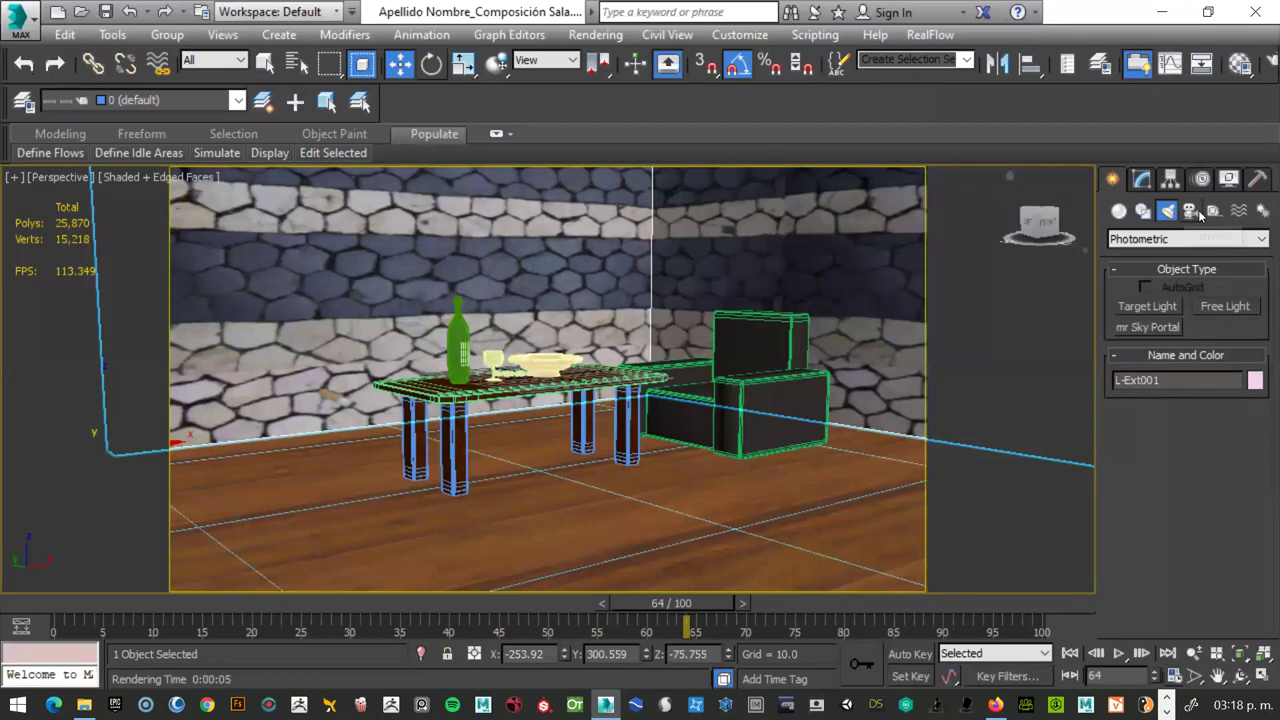
pyautogui.click(1192, 210)
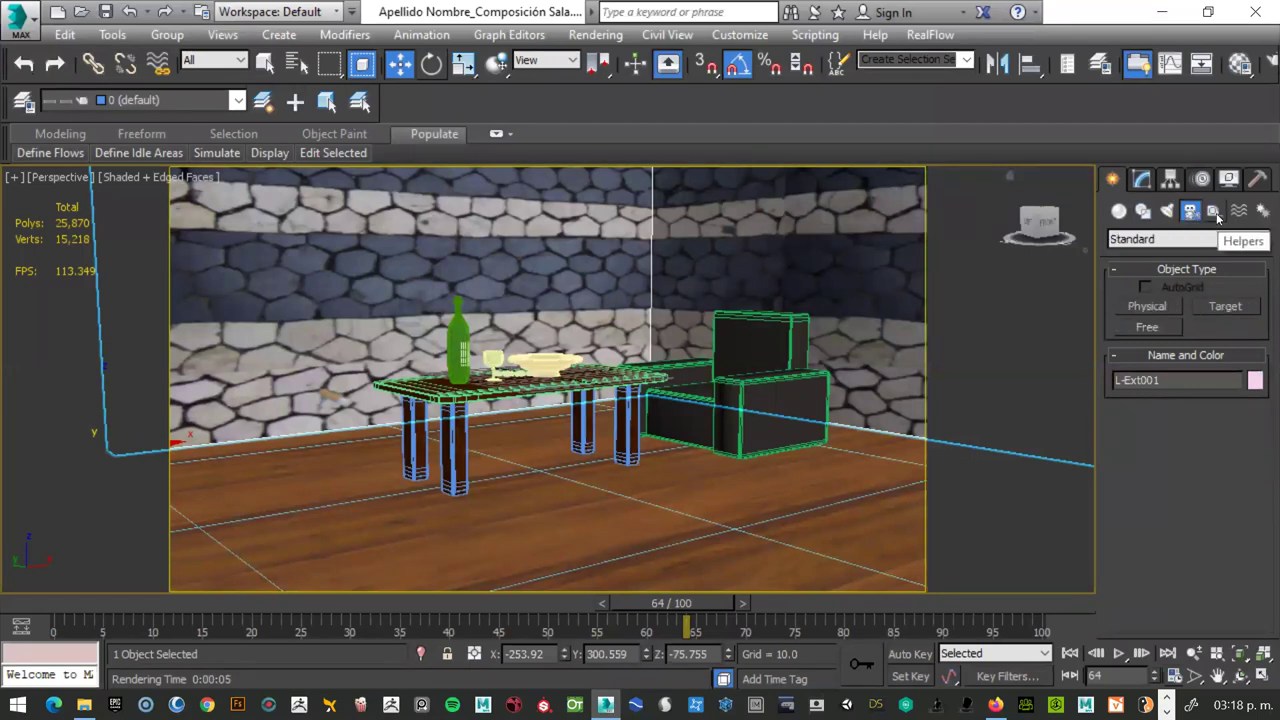
pyautogui.click(1215, 213)
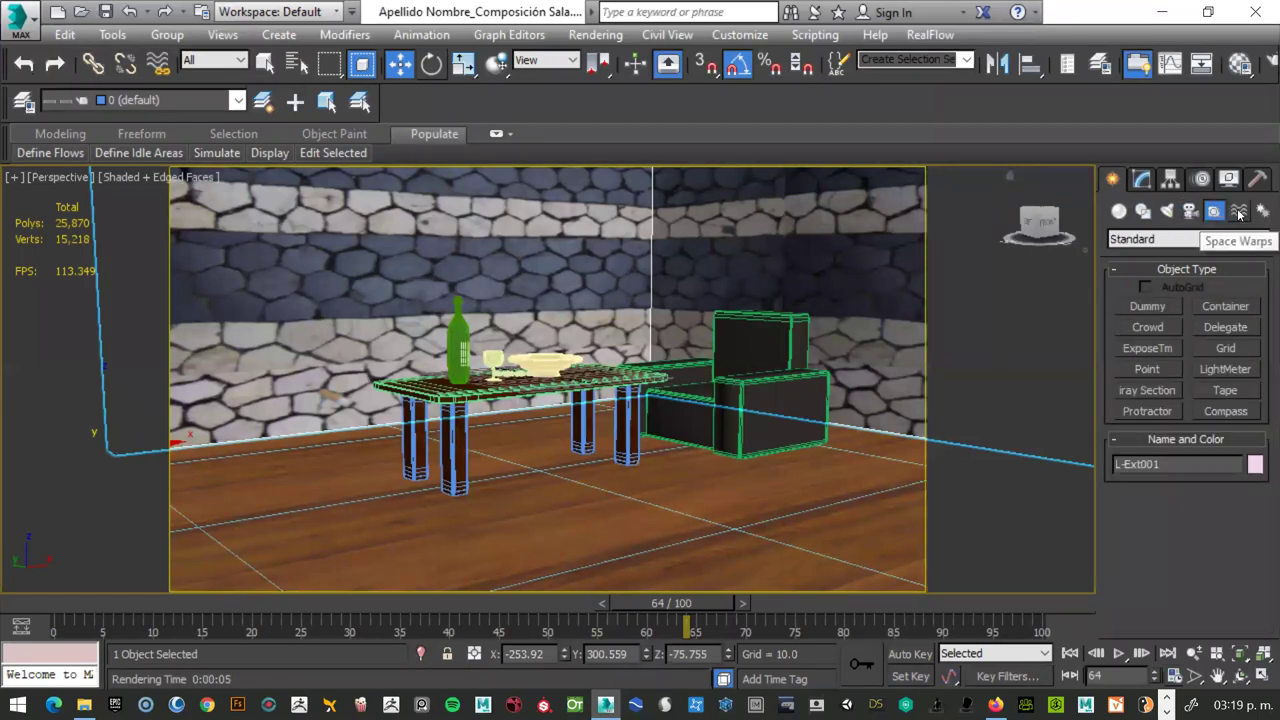
pyautogui.click(1239, 213)
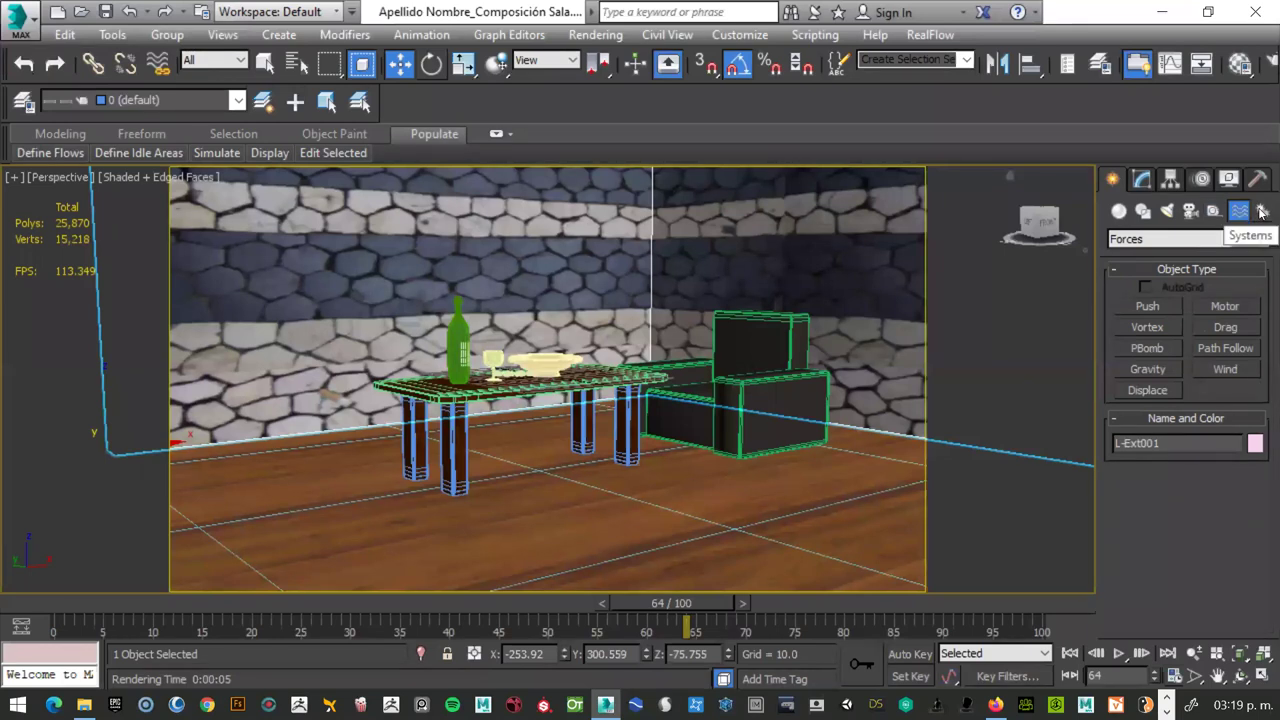
pyautogui.click(1263, 211)
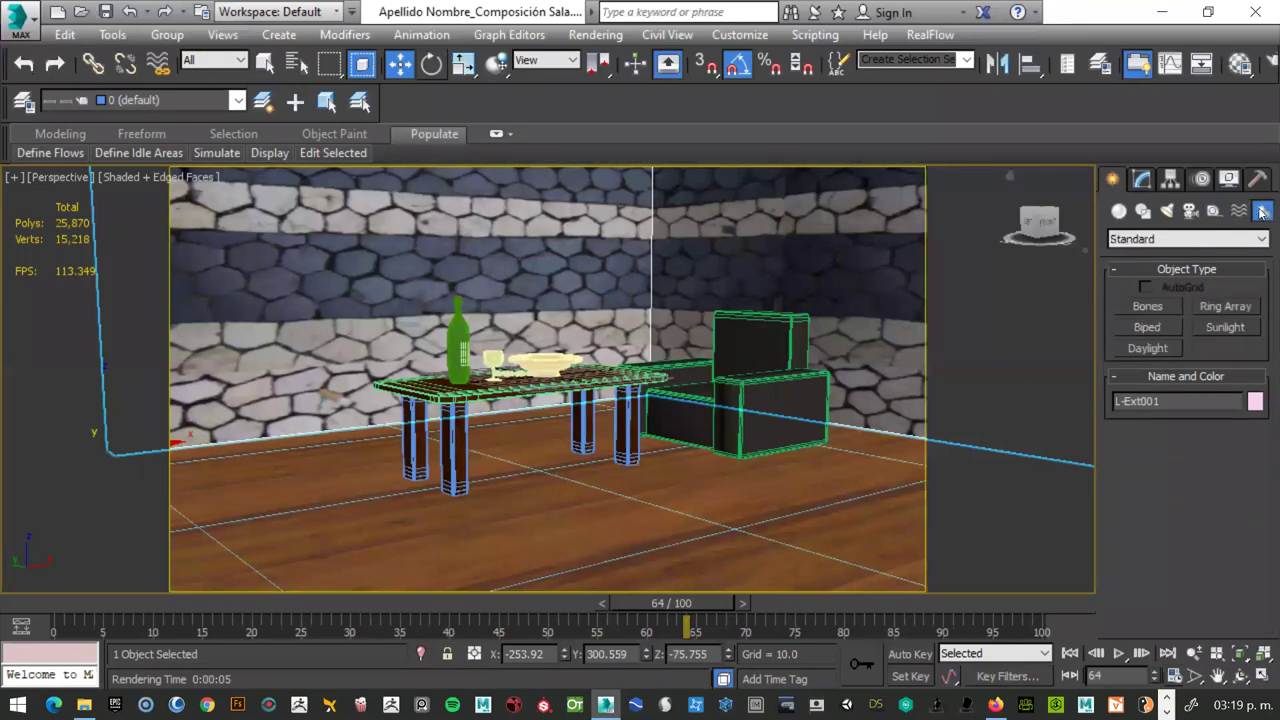
pyautogui.click(1166, 211)
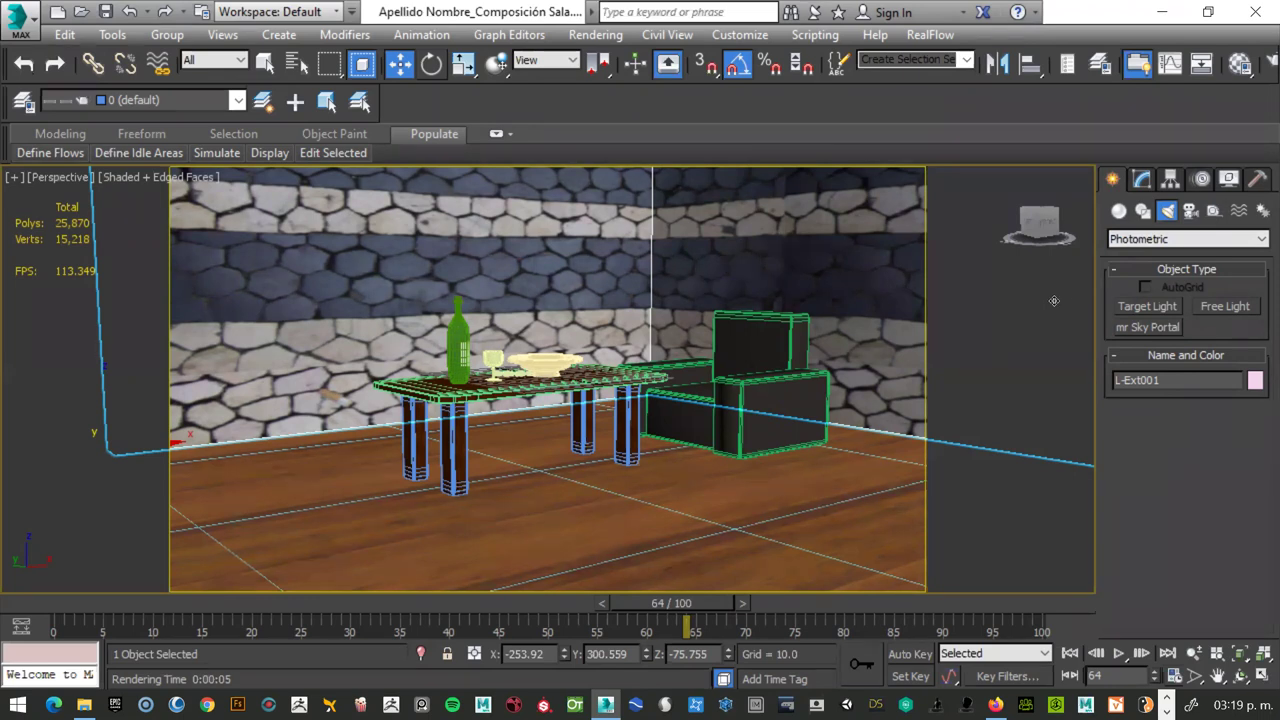
pyautogui.click(1249, 239)
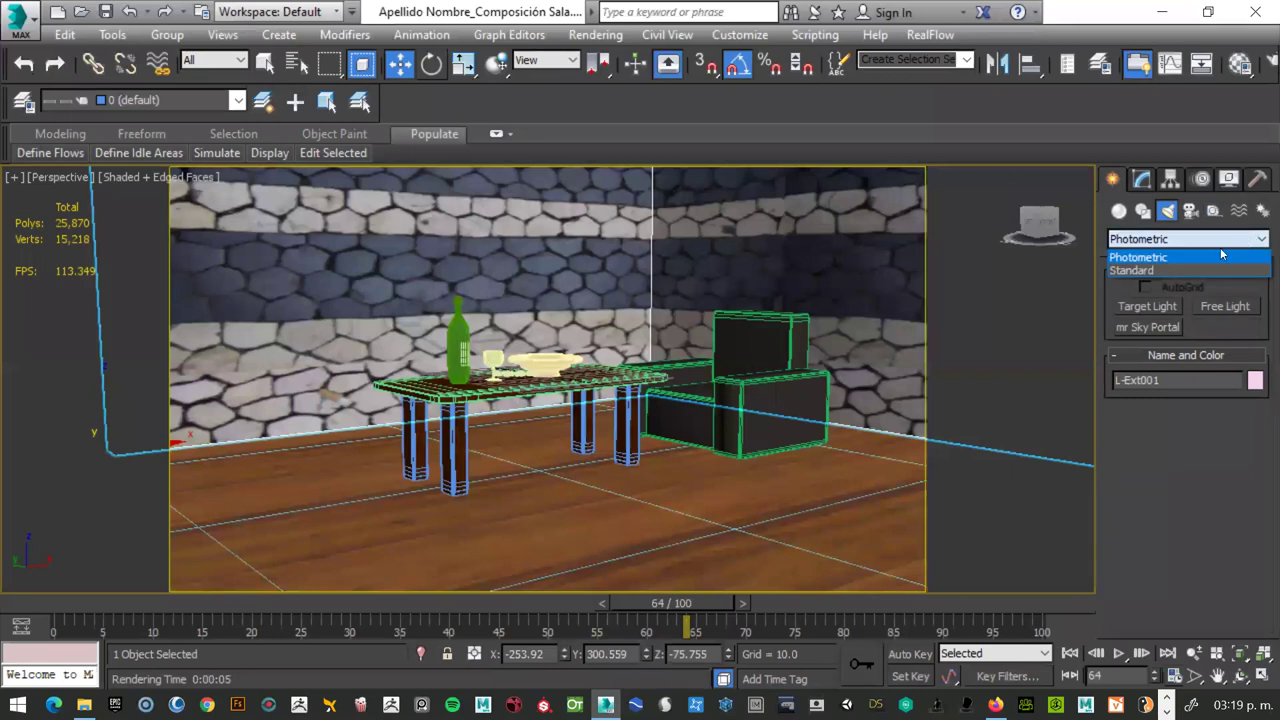
# - Switch to Standard lights, arm Skylight creation, and enable Cast Shadows
pyautogui.click(1137, 272)
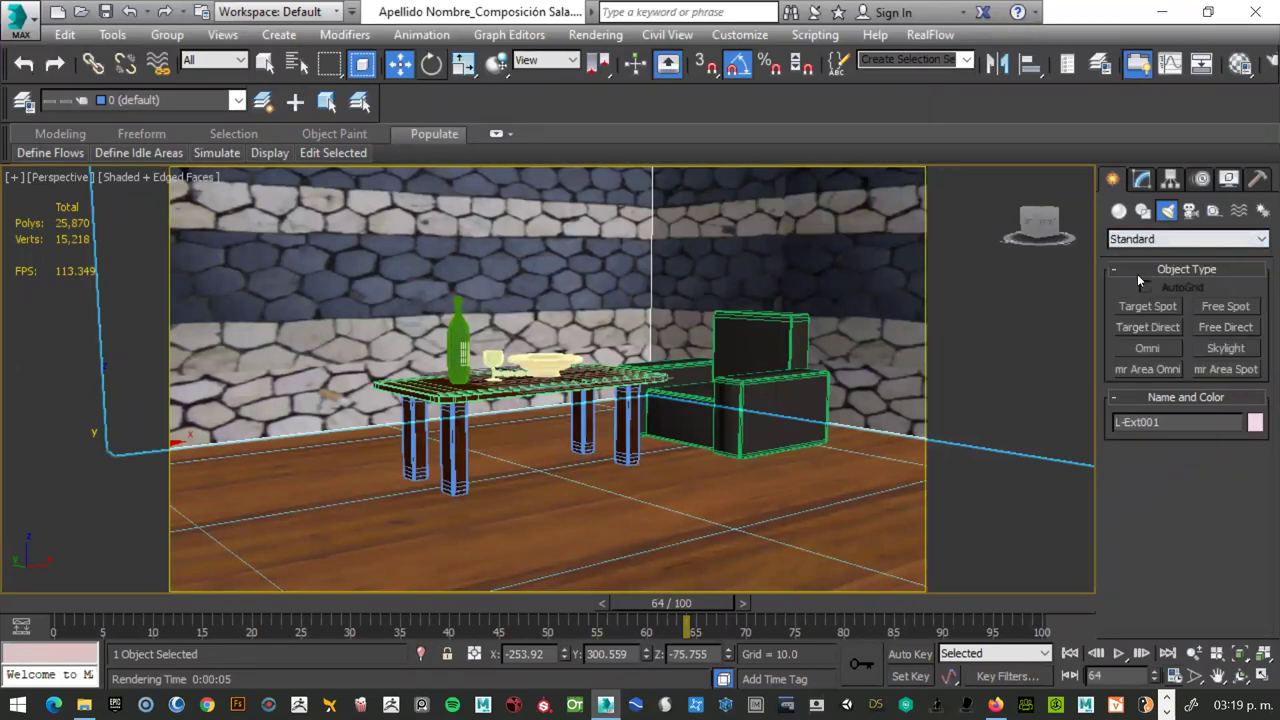
pyautogui.click(1218, 350)
pyautogui.click(1225, 348)
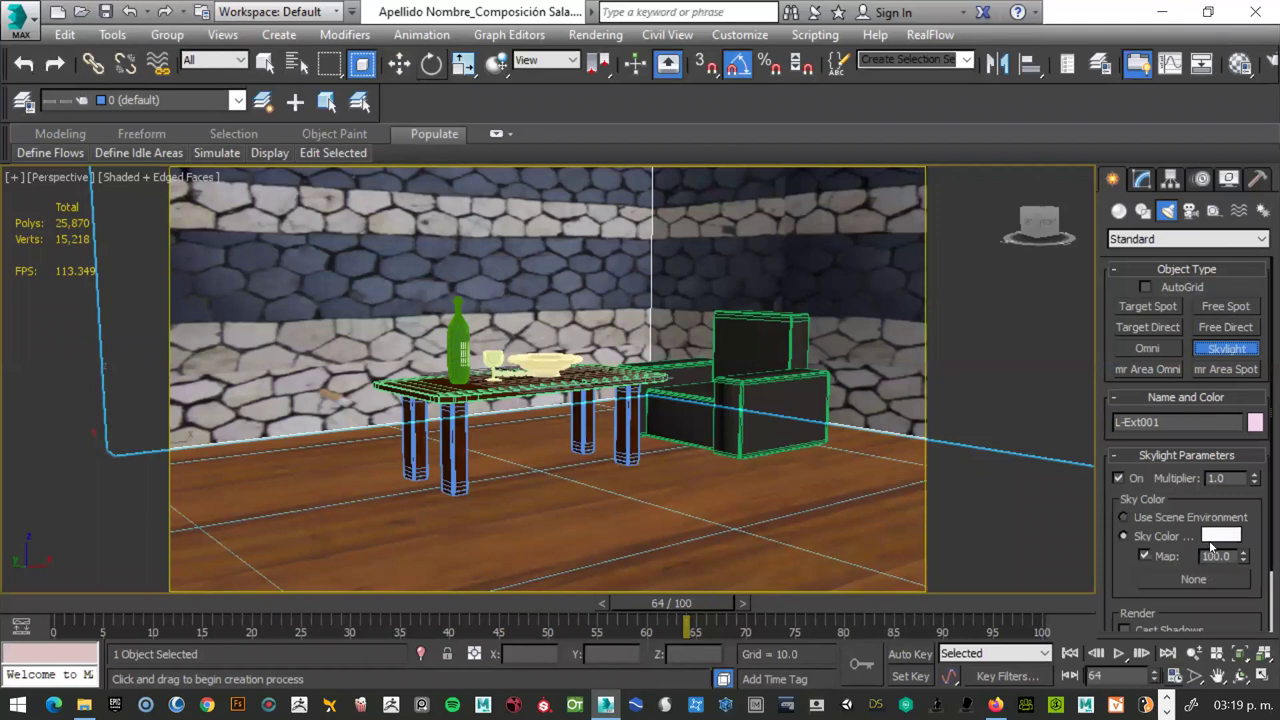
pyautogui.scroll(-1, 1206, 560)
pyautogui.scroll(-1, 1204, 545)
pyautogui.scroll(2, 1200, 524)
pyautogui.scroll(-2, 1199, 524)
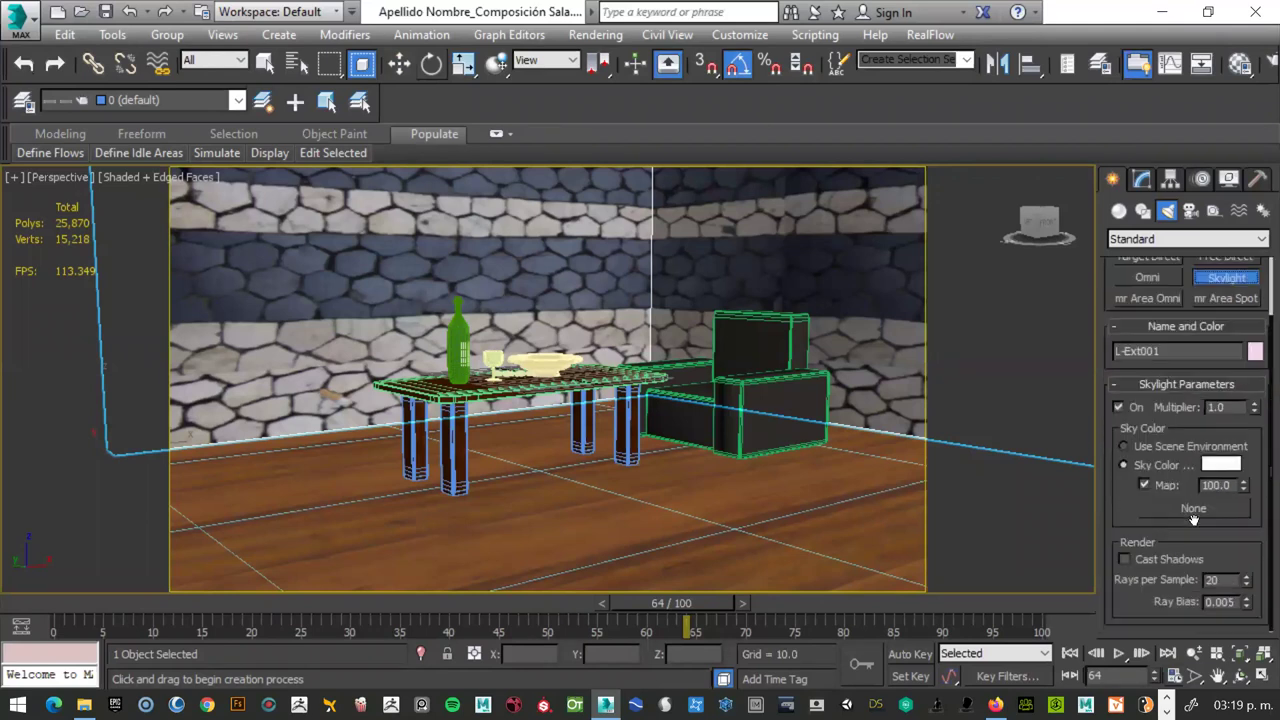
pyautogui.click(1123, 559)
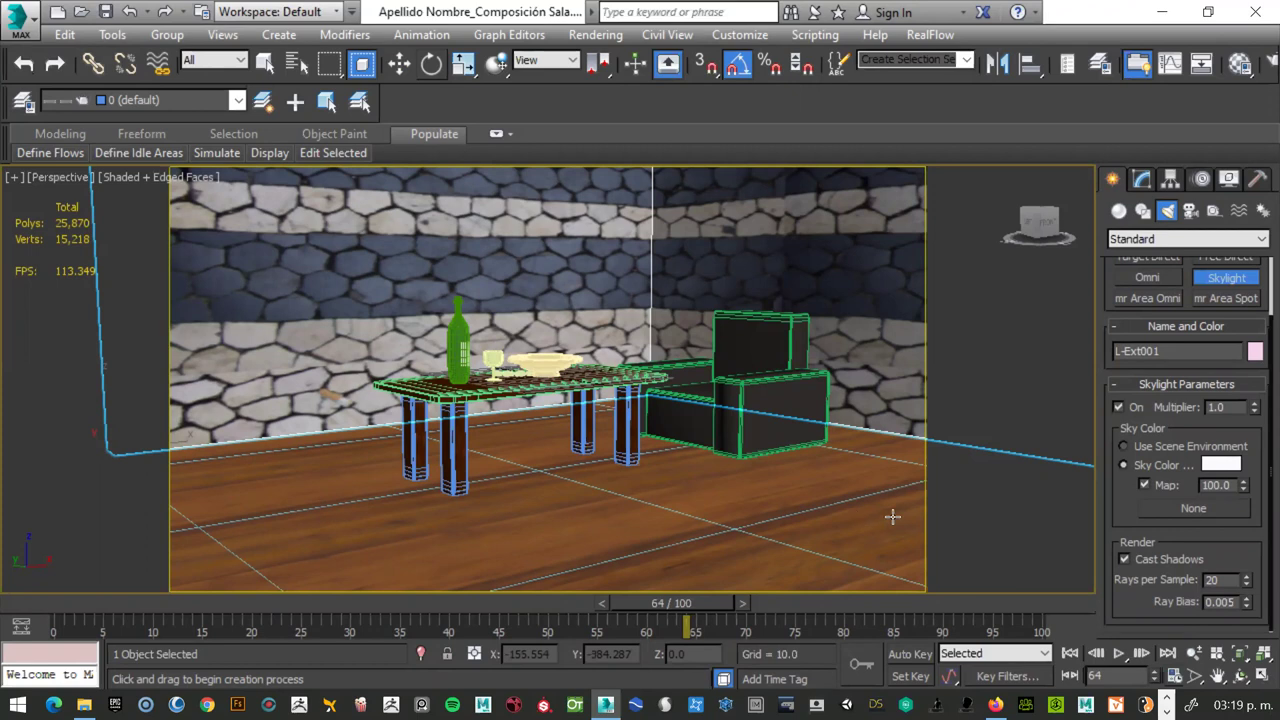
pyautogui.click(1123, 557)
# - Place a skylight on the room floor, undoing the extra skylight copies
pyautogui.click(706, 496)
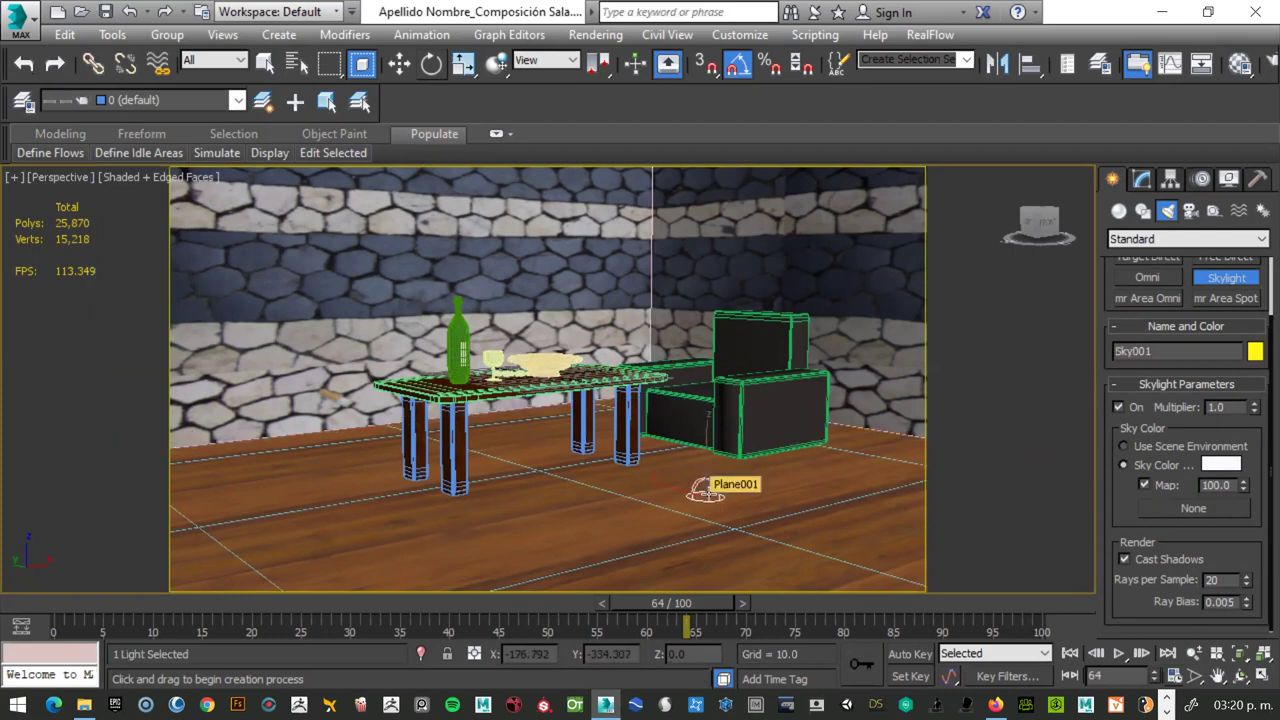
pyautogui.rightClick(665, 535)
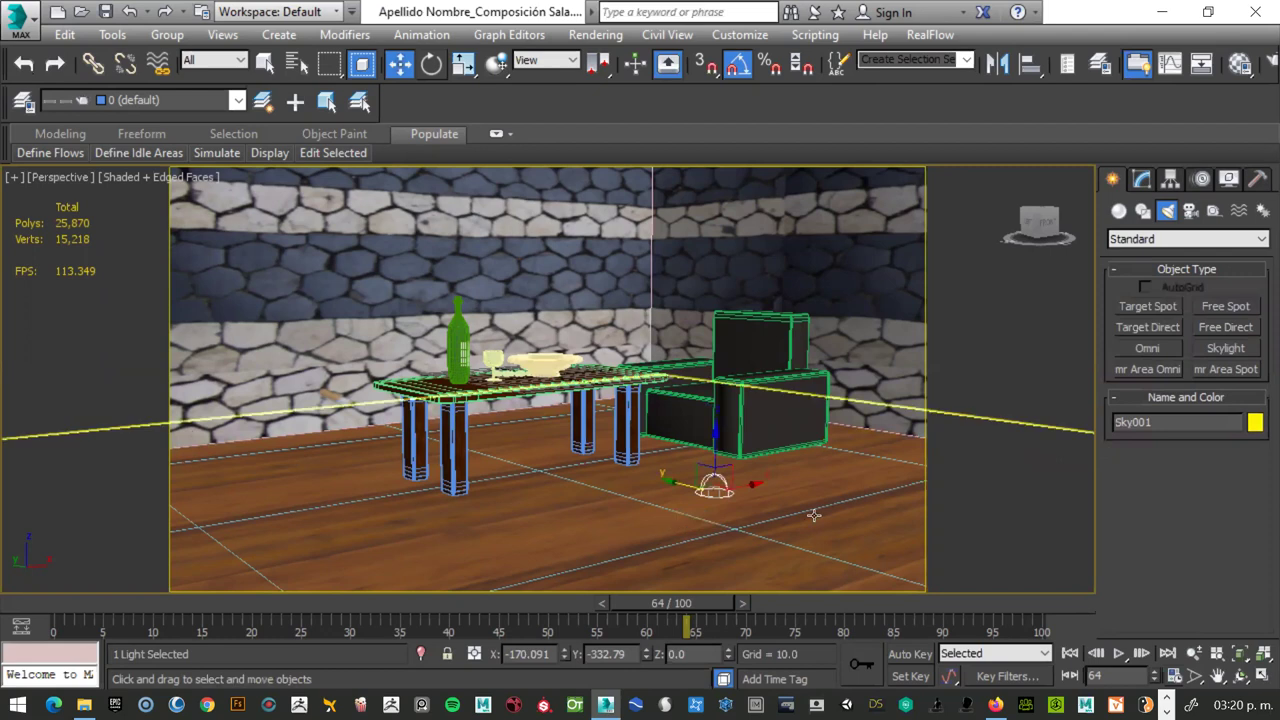
pyautogui.click(1216, 350)
pyautogui.moveTo(653, 506); pyautogui.dragTo(628, 500)
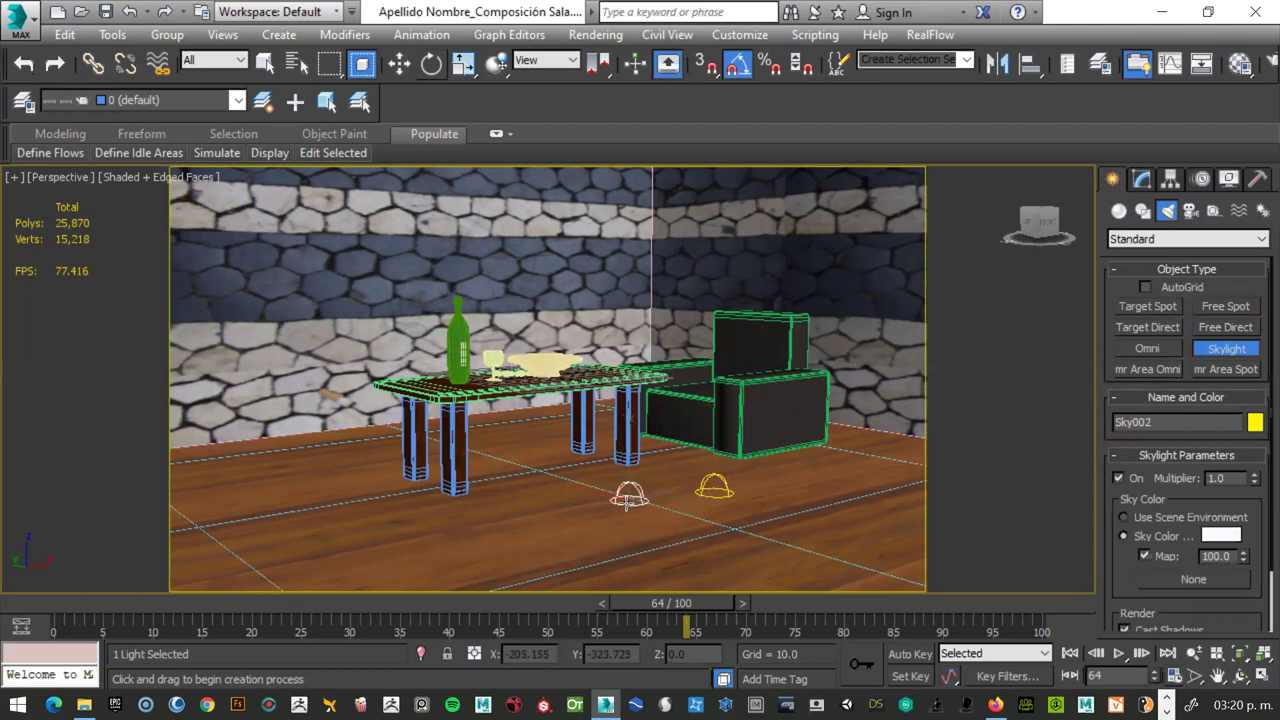
pyautogui.click(659, 505)
pyautogui.click(603, 516)
pyautogui.moveTo(603, 516); pyautogui.dragTo(587, 528)
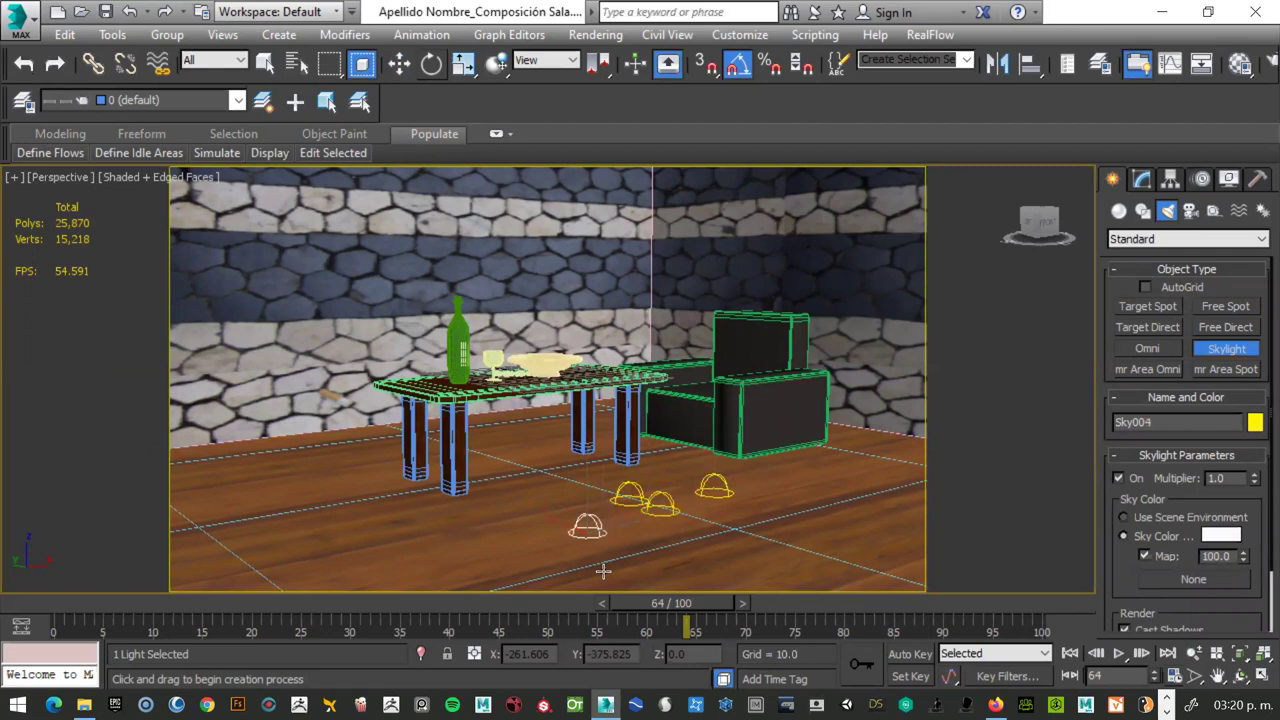
pyautogui.hotkey('ctrl', 'z')
pyautogui.hotkey('ctrl', 'z')
pyautogui.hotkey('ctrl', 'z')
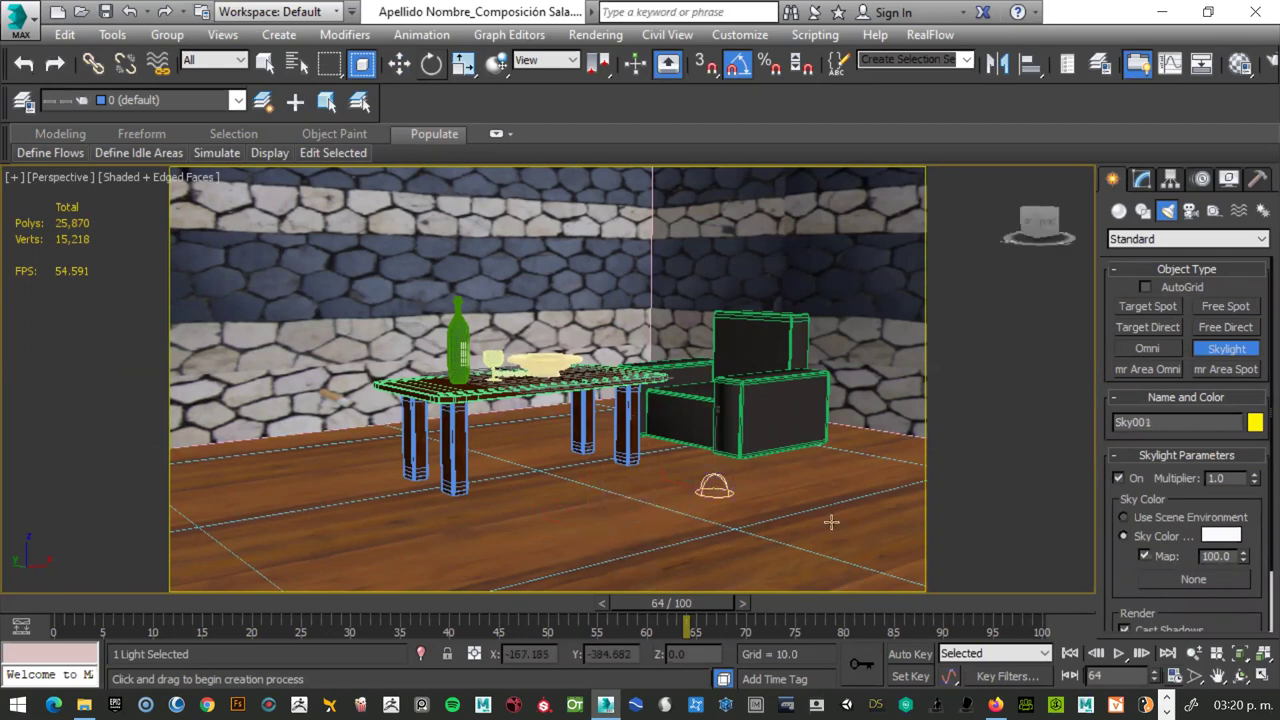
# - Move Sky001 toward the front of the floor and out of the camera view
pyautogui.press('w')
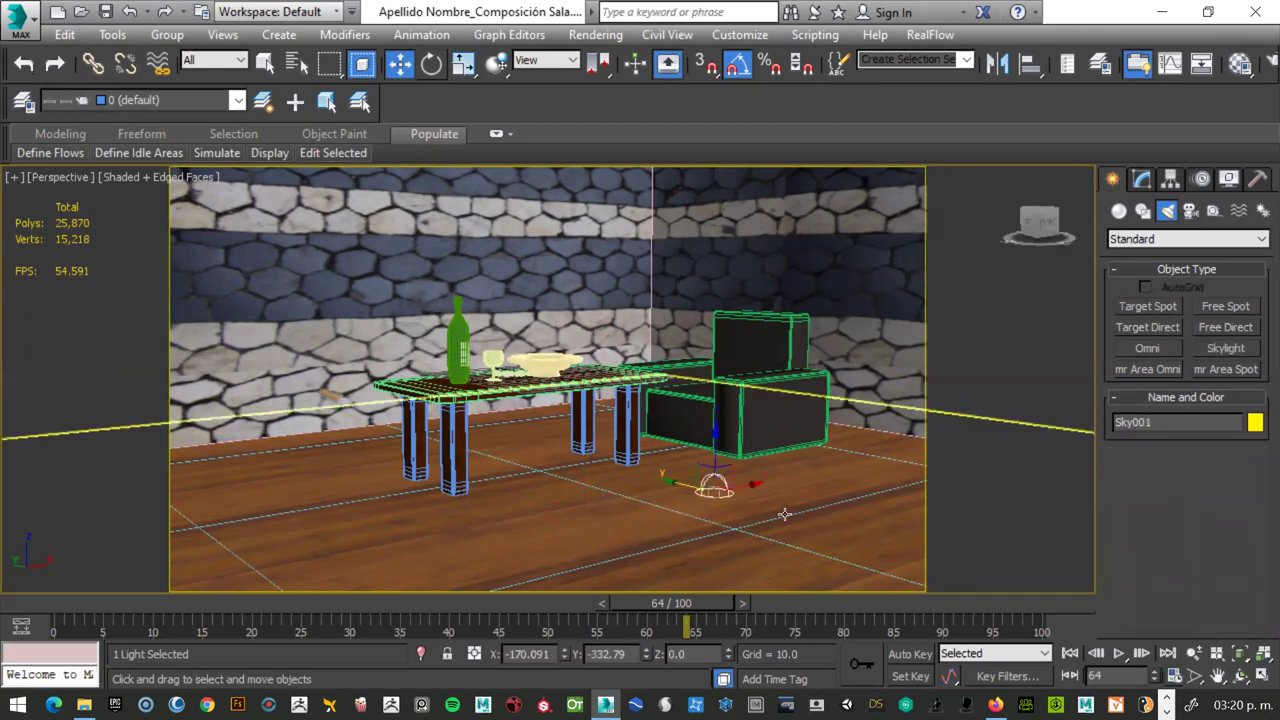
pyautogui.moveTo(751, 480); pyautogui.dragTo(644, 516)
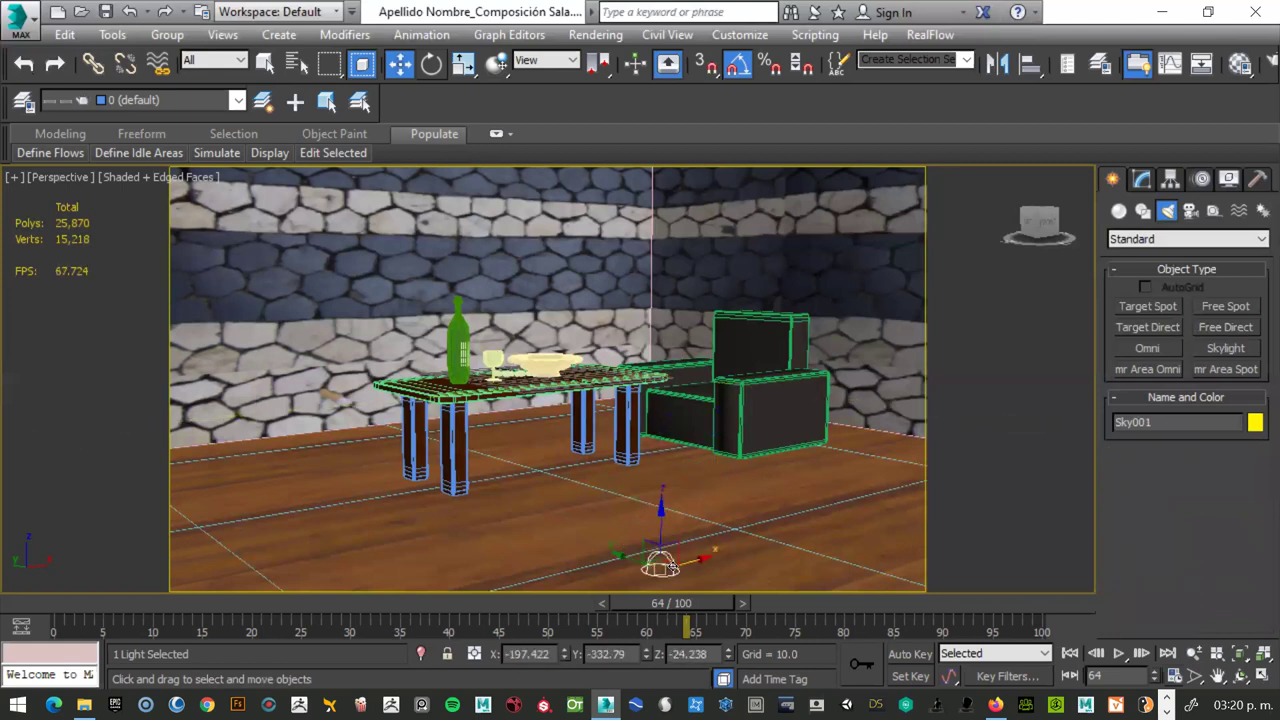
pyautogui.moveTo(660, 558)
pyautogui.mouseDown()
pyautogui.moveTo(1268, 518)
pyautogui.moveTo(657, 515)
pyautogui.mouseUp()
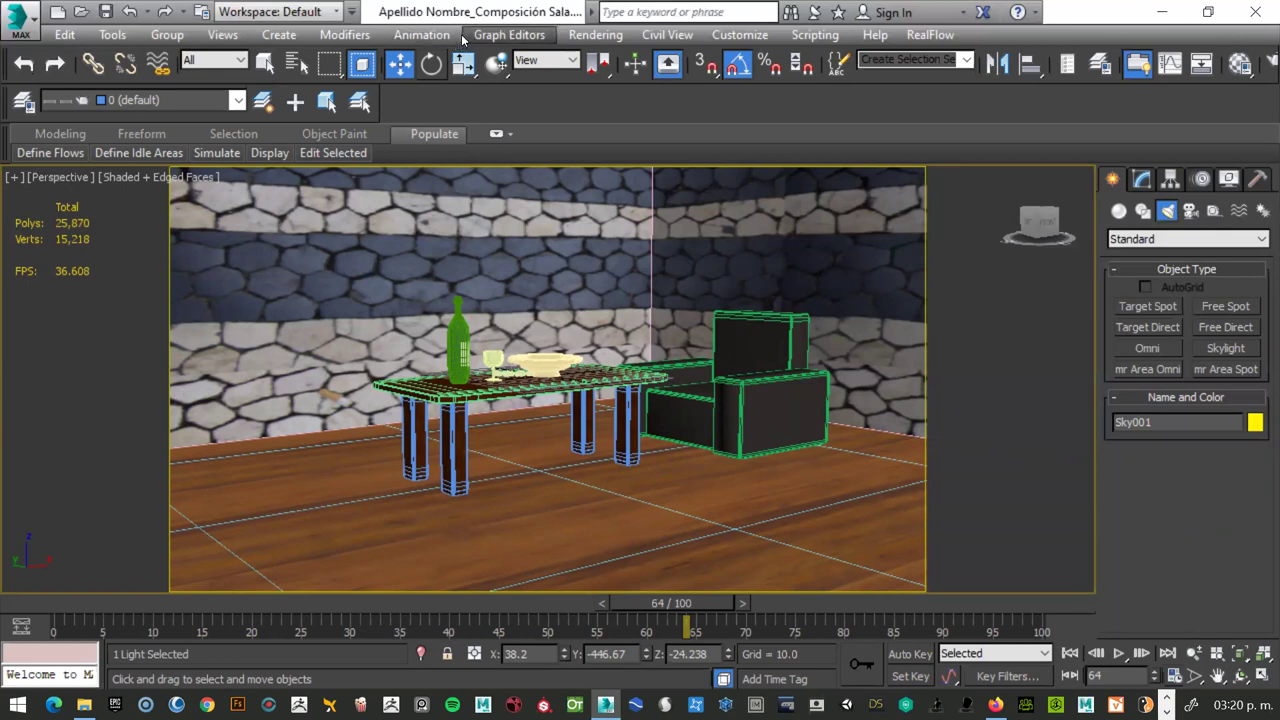
# - Render frame 64 with the skylight, close the frame window, and cancel the running render
pyautogui.click(580, 36)
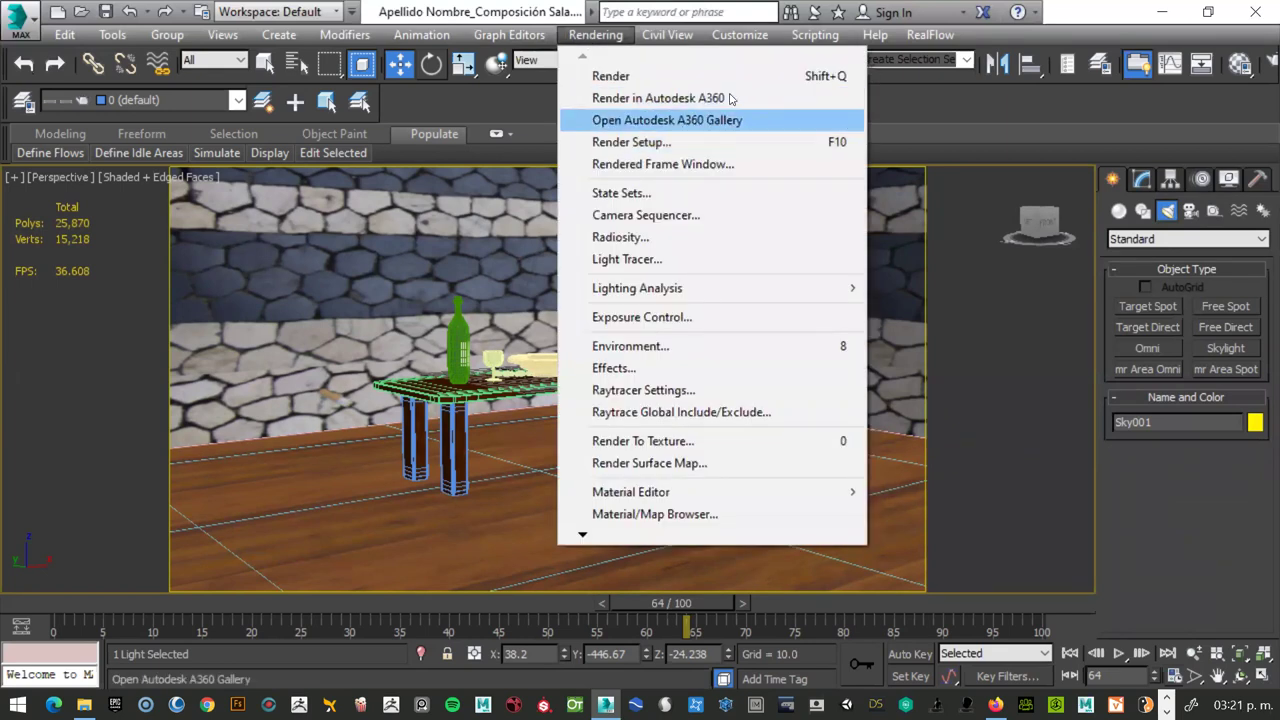
pyautogui.click(724, 77)
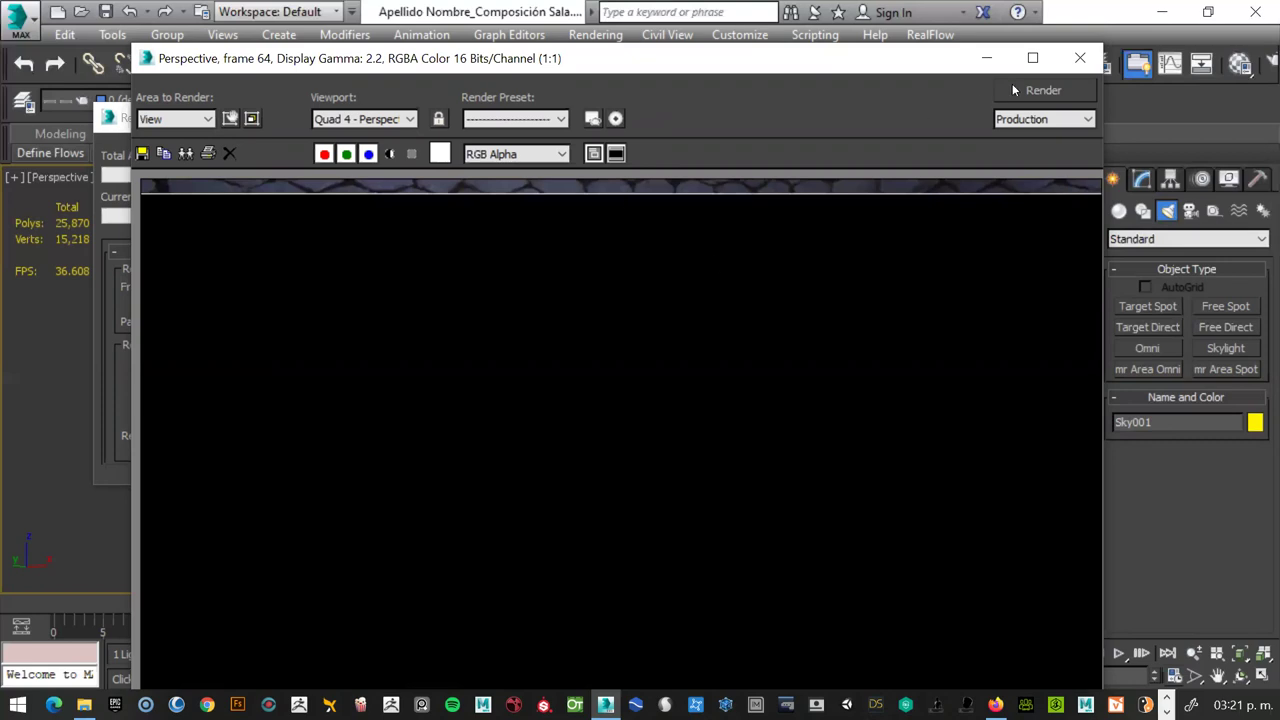
pyautogui.click(1079, 62)
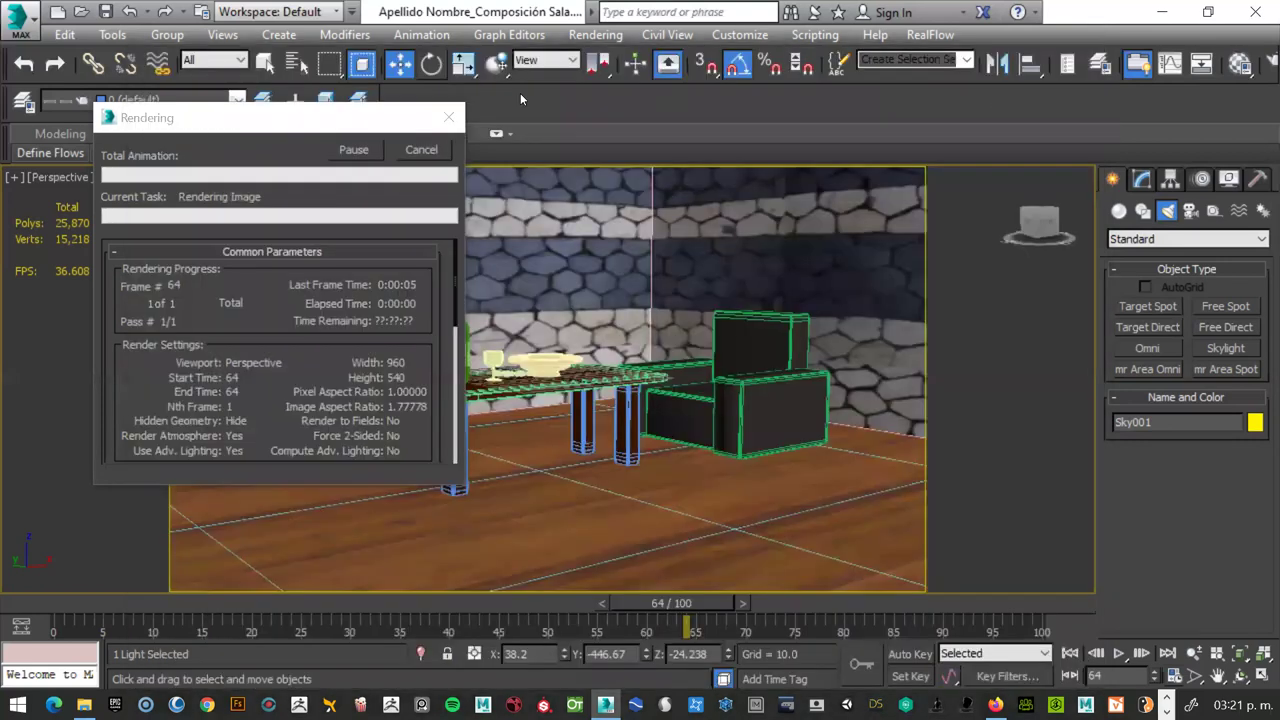
pyautogui.click(424, 151)
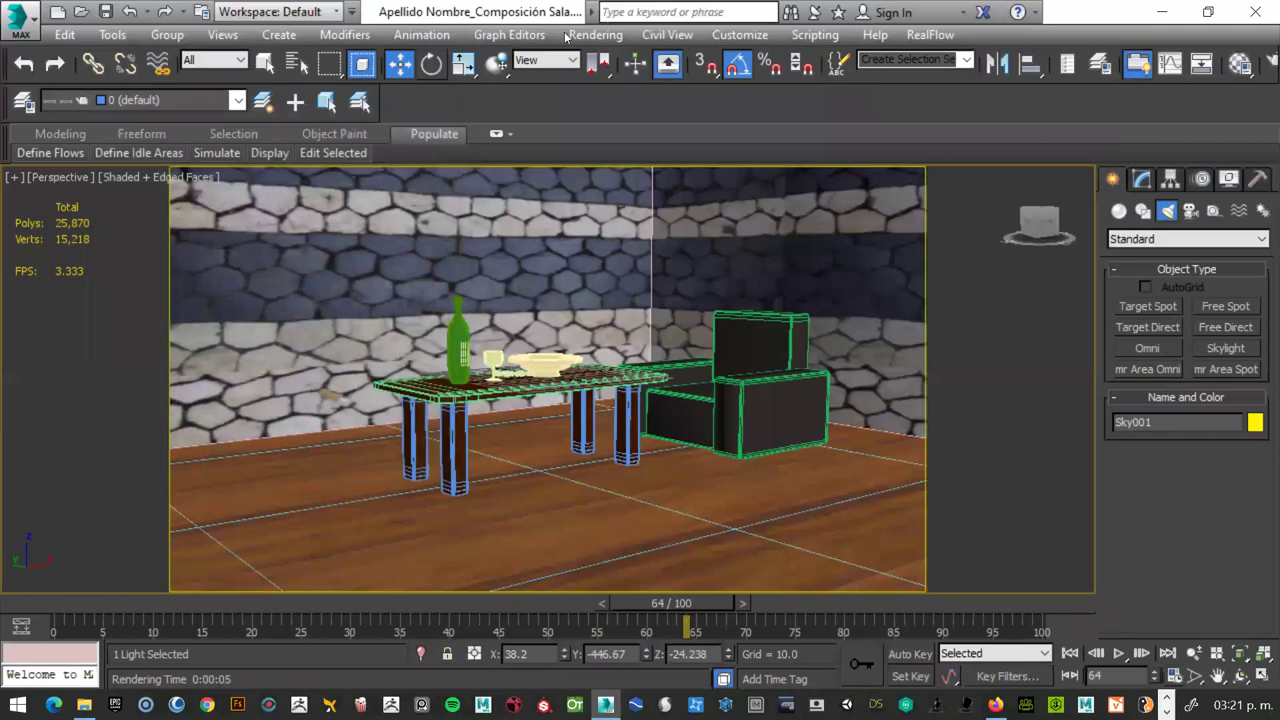
pyautogui.click(600, 37)
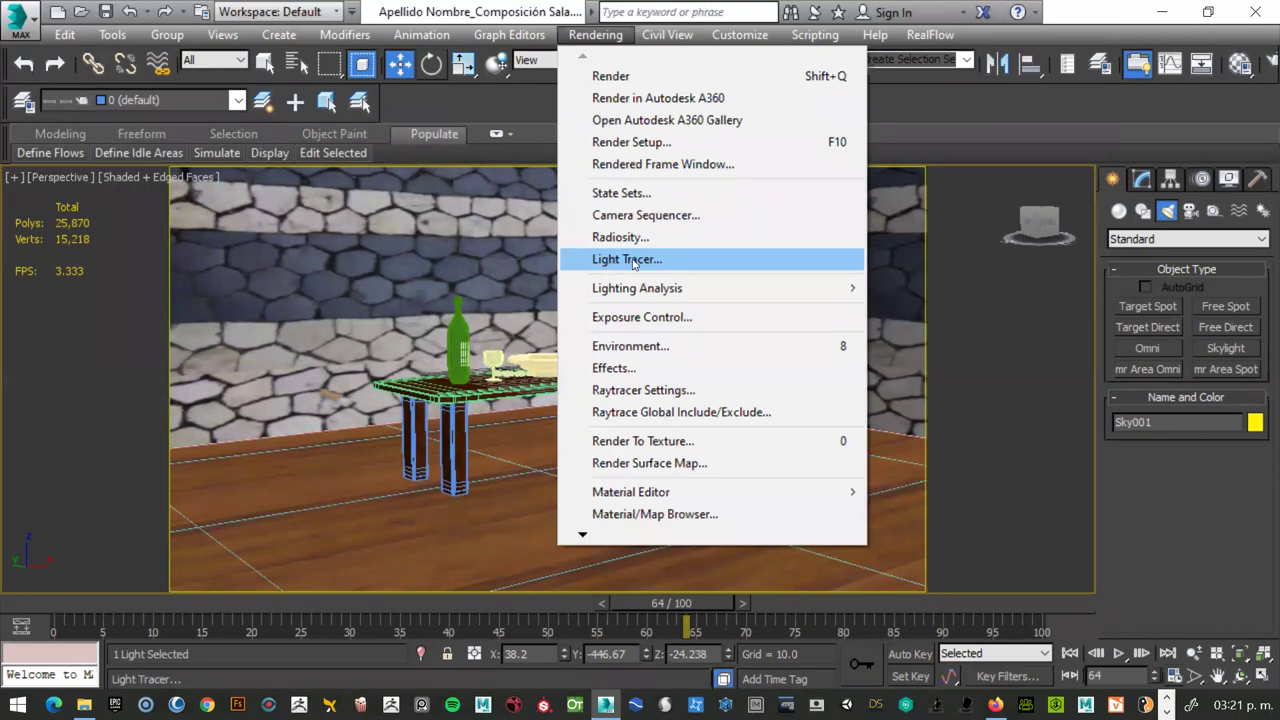
# - Enable Light Tracer advanced lighting, review the Common tab, and render the perspective view
pyautogui.click(634, 260)
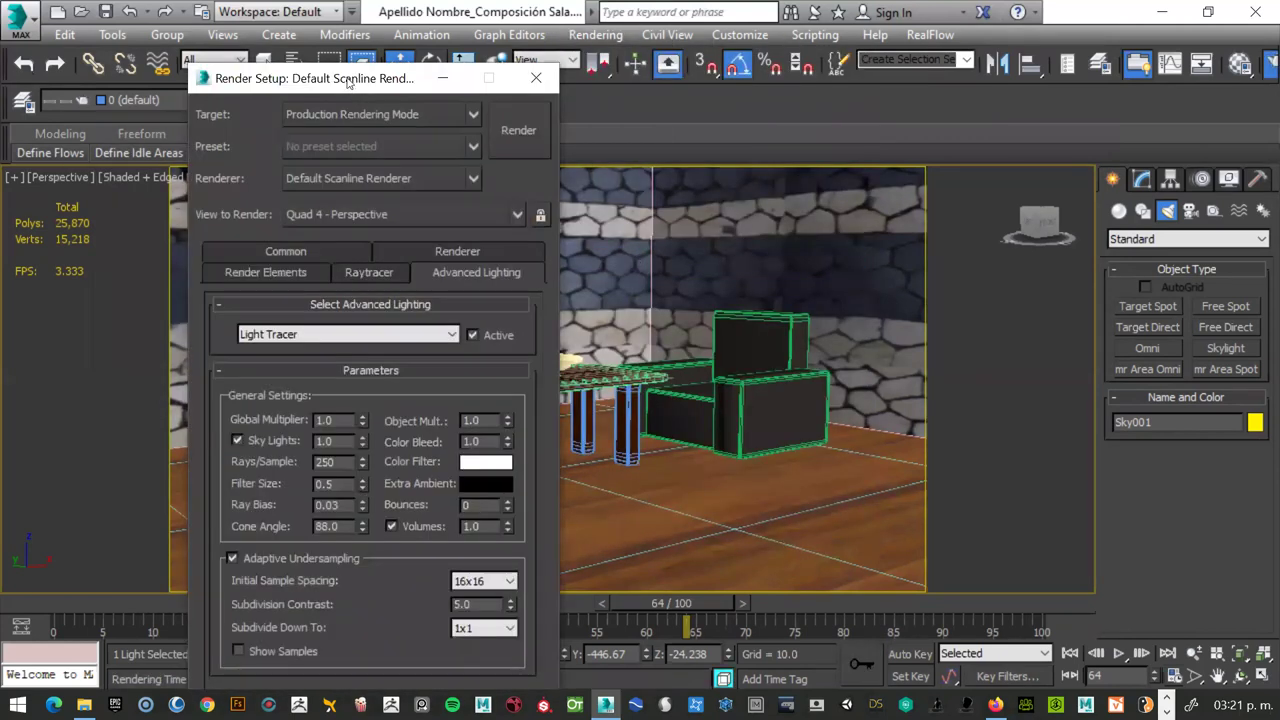
pyautogui.moveTo(348, 82); pyautogui.dragTo(575, 59)
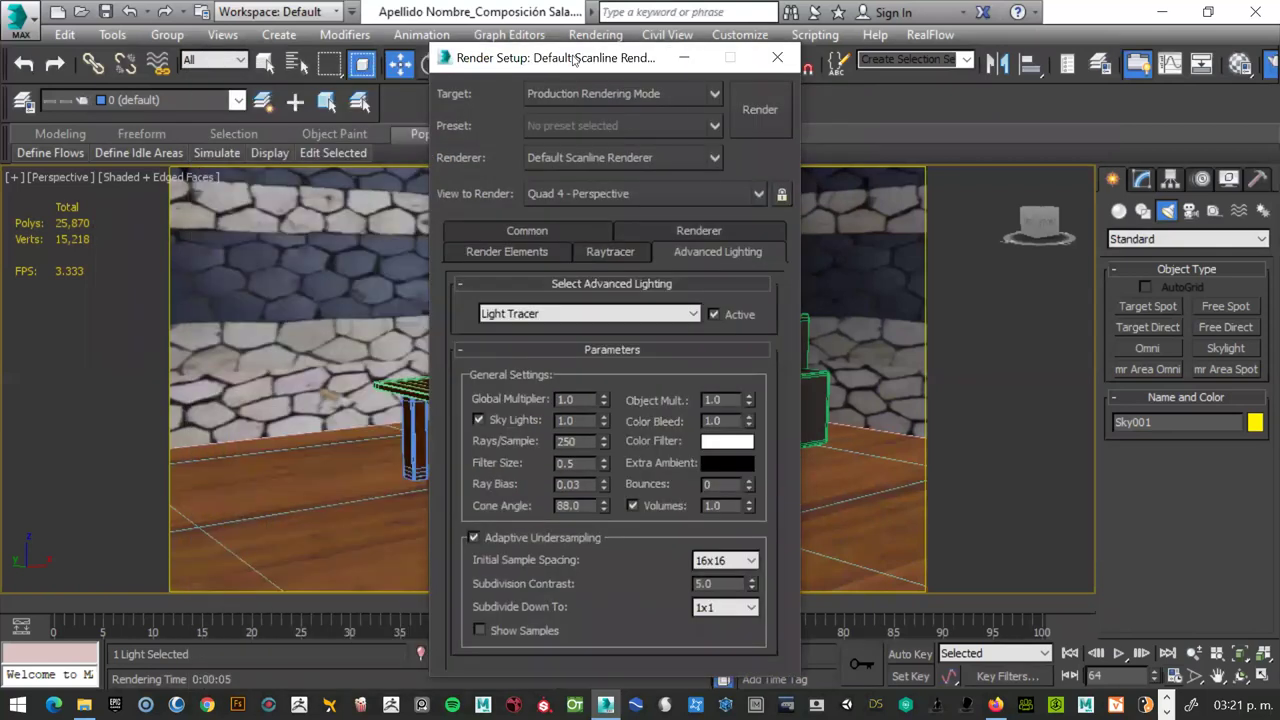
pyautogui.click(542, 228)
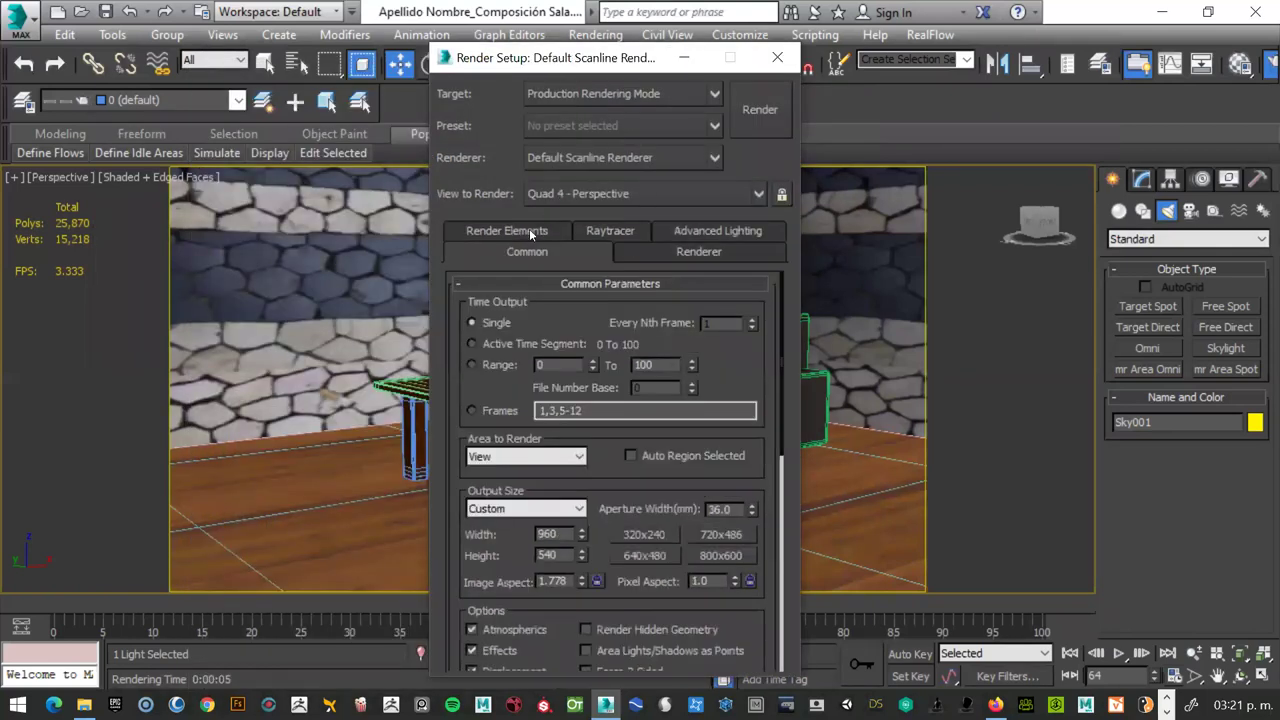
pyautogui.click(708, 230)
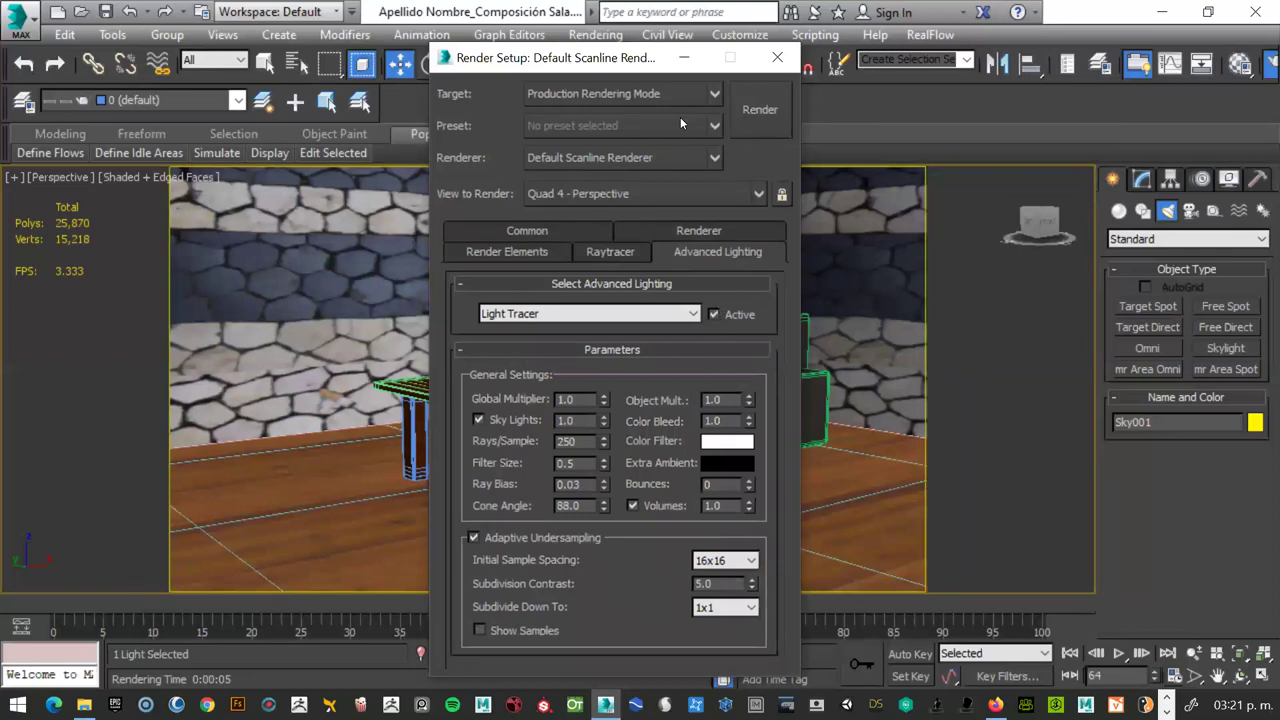
pyautogui.click(760, 109)
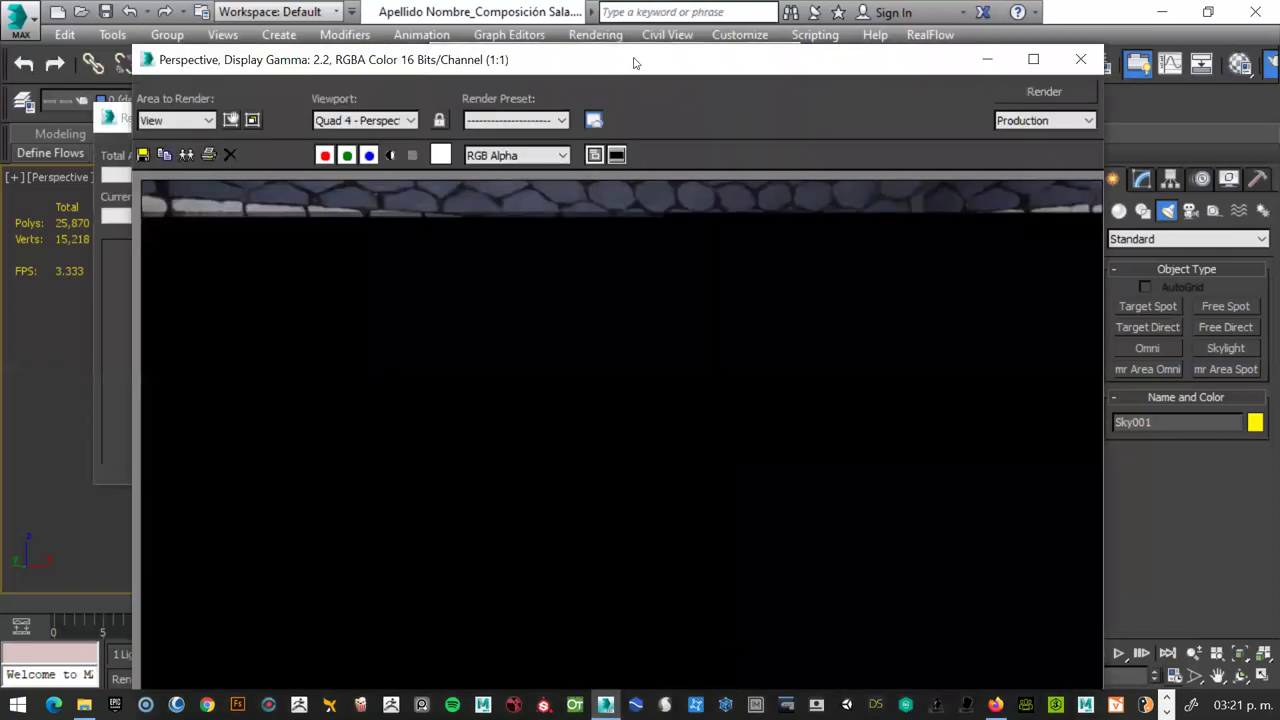
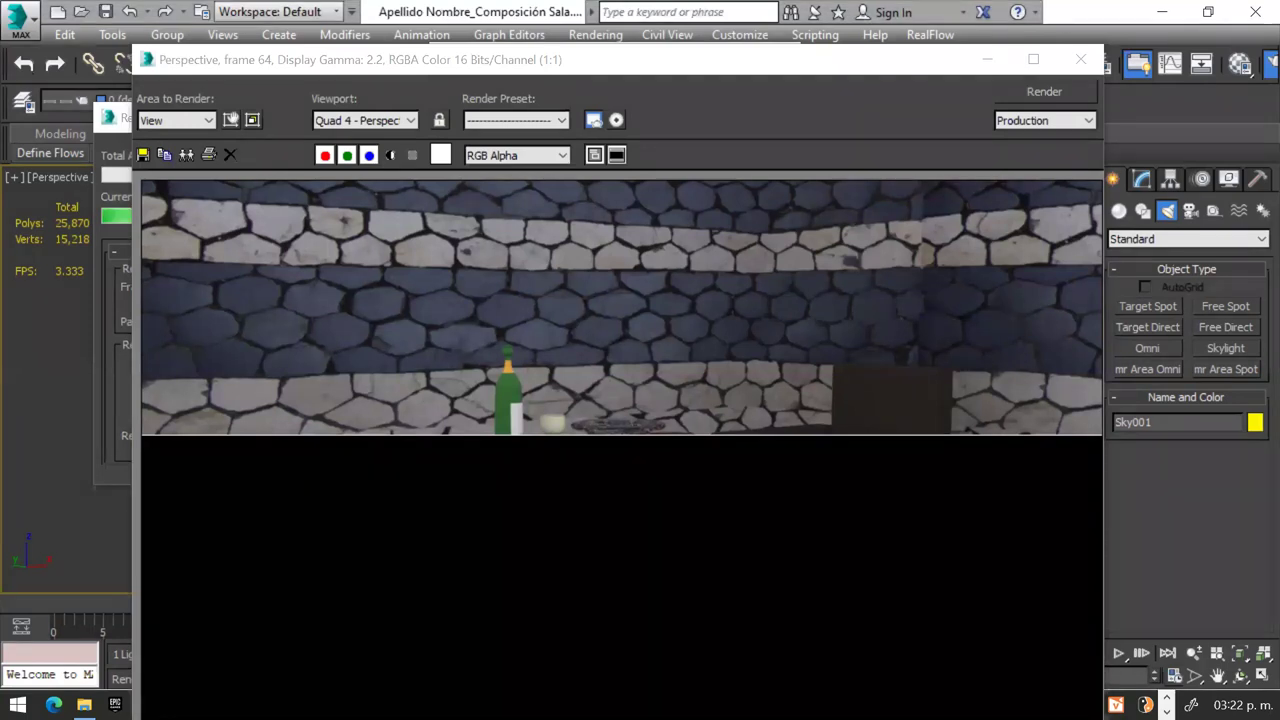
# - Let frame 64 of the Perspective view finish rendering the table, bottle, glass and armchair
pyautogui.moveTo(162, 185); pyautogui.dragTo(412, 447)
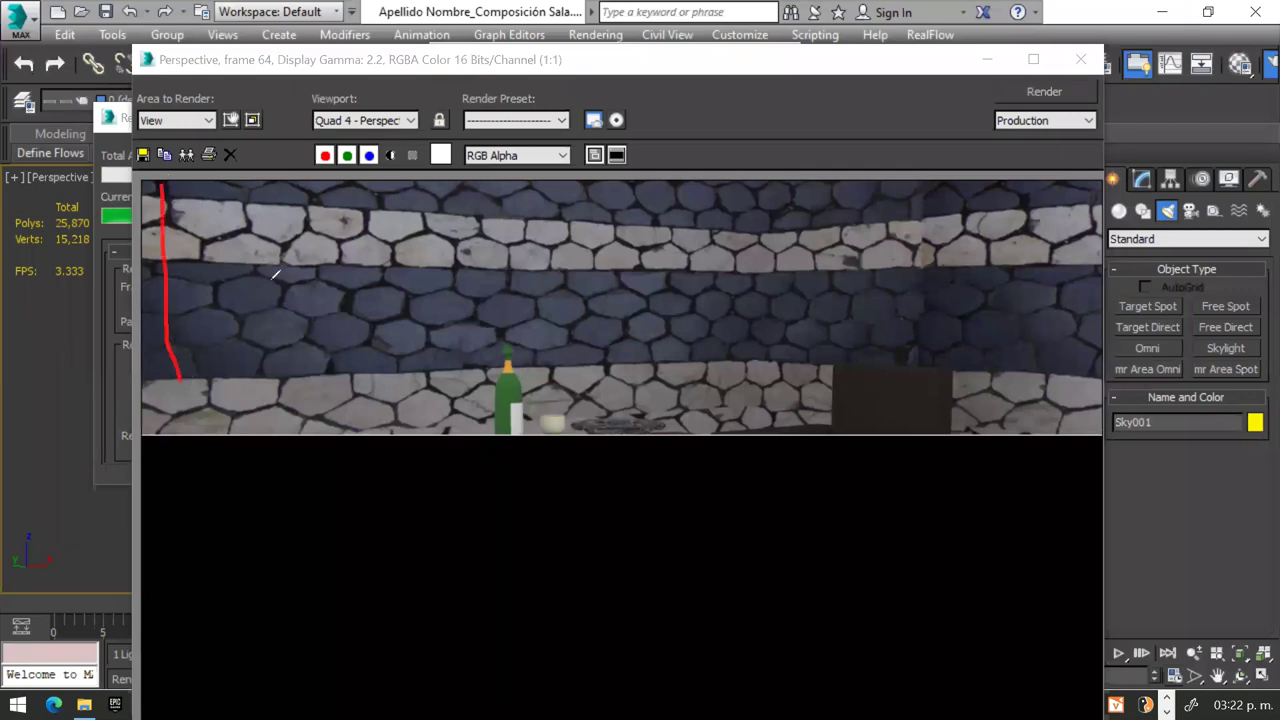
pyautogui.moveTo(478, 230); pyautogui.dragTo(592, 310)
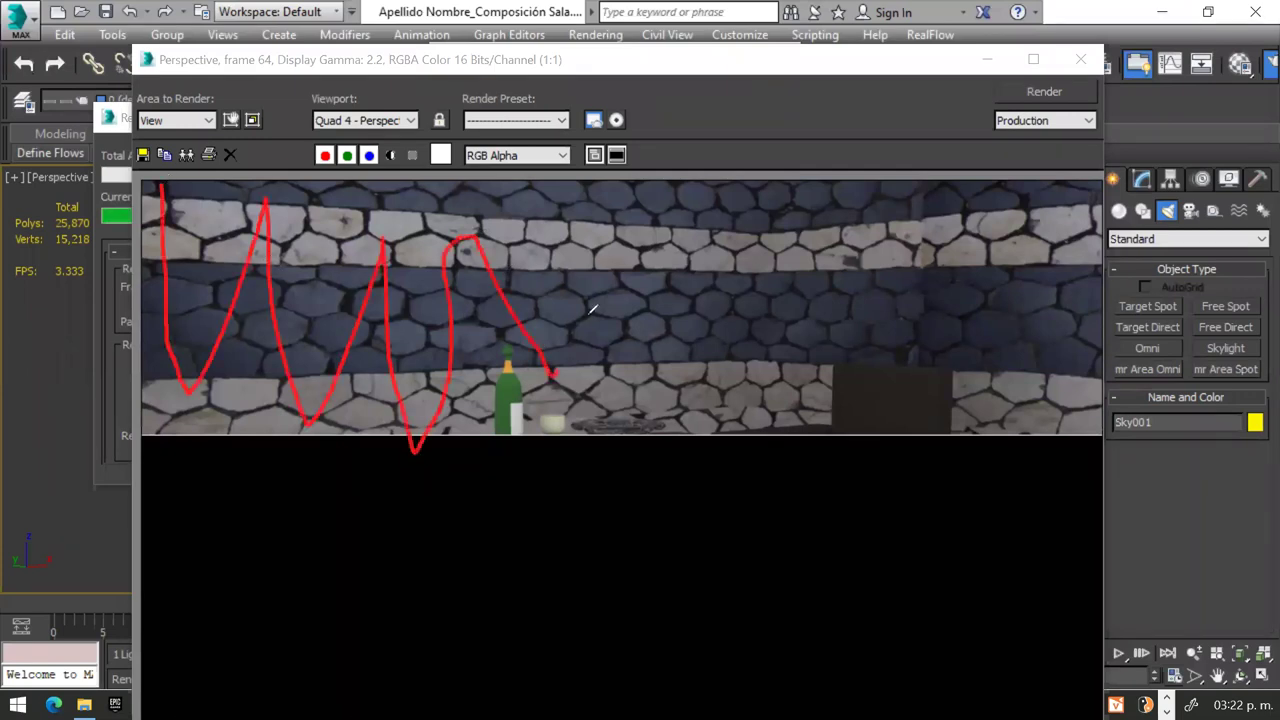
pyautogui.moveTo(680, 358)
pyautogui.mouseDown()
pyautogui.moveTo(760, 208)
pyautogui.moveTo(775, 400)
pyautogui.moveTo(910, 330)
pyautogui.moveTo(1010, 185)
pyautogui.moveTo(1012, 378)
pyautogui.moveTo(1037, 403)
pyautogui.mouseUp()
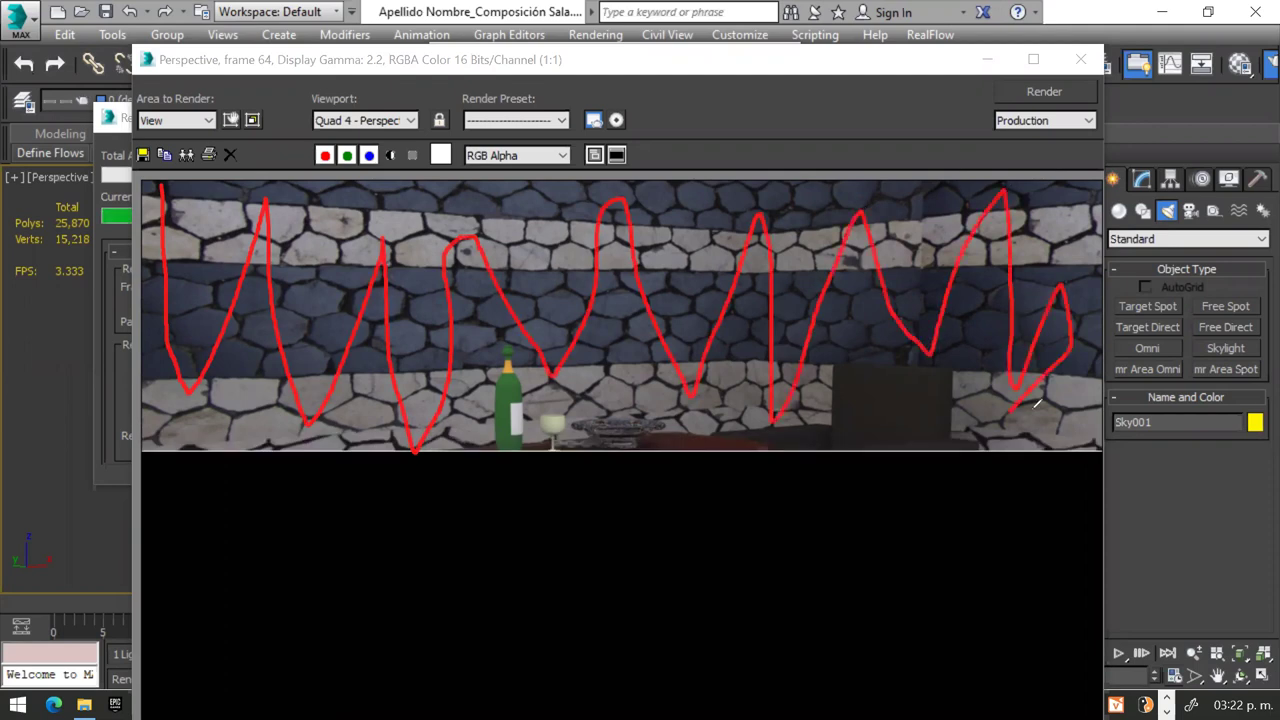
pyautogui.moveTo(160, 435)
pyautogui.mouseDown()
pyautogui.moveTo(171, 529)
pyautogui.moveTo(243, 623)
pyautogui.moveTo(380, 694)
pyautogui.moveTo(437, 660)
pyautogui.mouseUp()
pyautogui.moveTo(543, 661)
pyautogui.mouseDown()
pyautogui.moveTo(660, 654)
pyautogui.moveTo(954, 682)
pyautogui.moveTo(1081, 617)
pyautogui.mouseUp()
pyautogui.moveTo(1095, 680); pyautogui.dragTo(1045, 385)
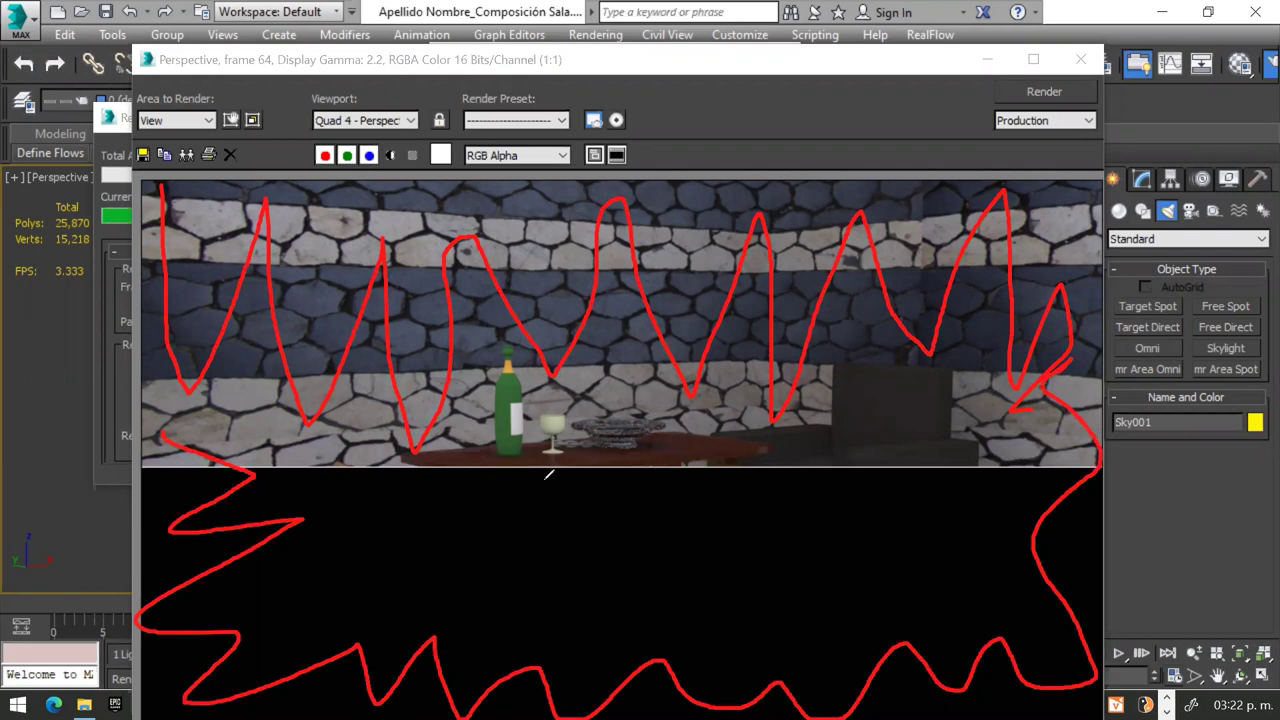
pyautogui.moveTo(704, 370); pyautogui.dragTo(505, 302)
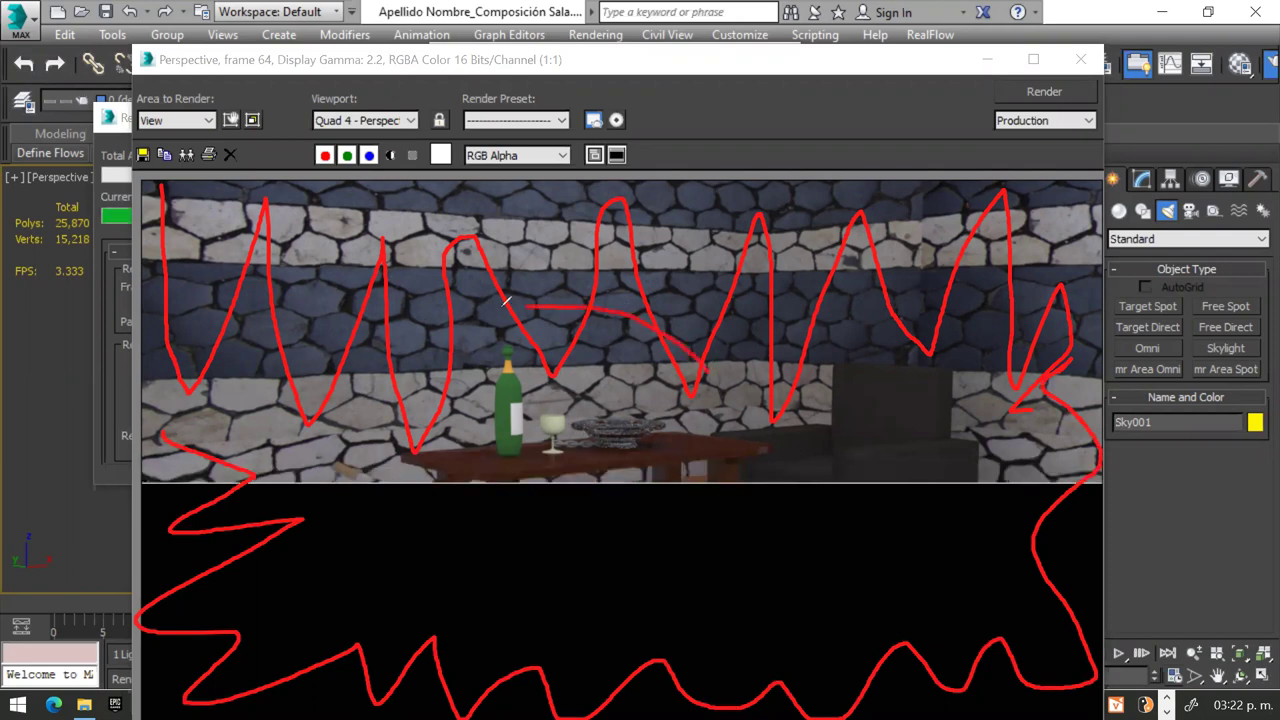
pyautogui.moveTo(365, 452); pyautogui.dragTo(471, 661)
pyautogui.moveTo(690, 663)
pyautogui.mouseDown()
pyautogui.moveTo(814, 531)
pyautogui.moveTo(749, 317)
pyautogui.moveTo(500, 345)
pyautogui.mouseUp()
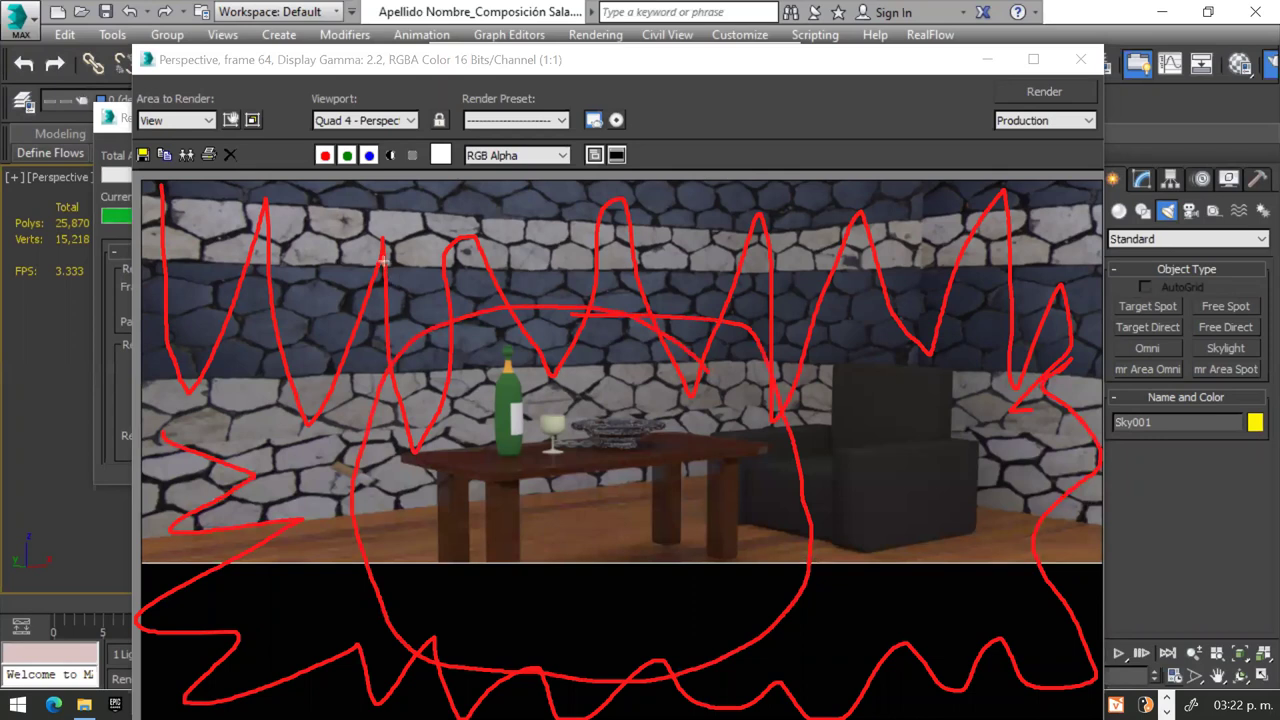
pyautogui.moveTo(383, 260)
pyautogui.mouseDown()
pyautogui.moveTo(843, 597)
pyautogui.moveTo(888, 610)
pyautogui.mouseUp()
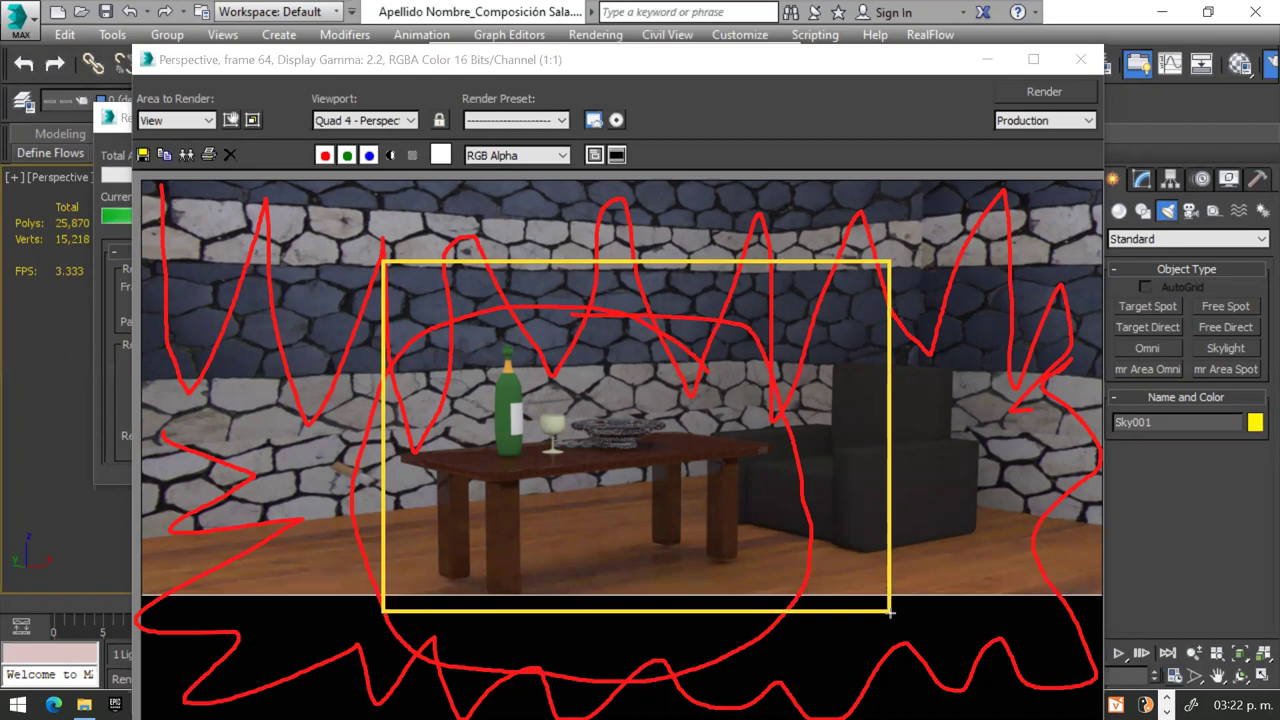
pyautogui.moveTo(888, 611); pyautogui.dragTo(900, 636)
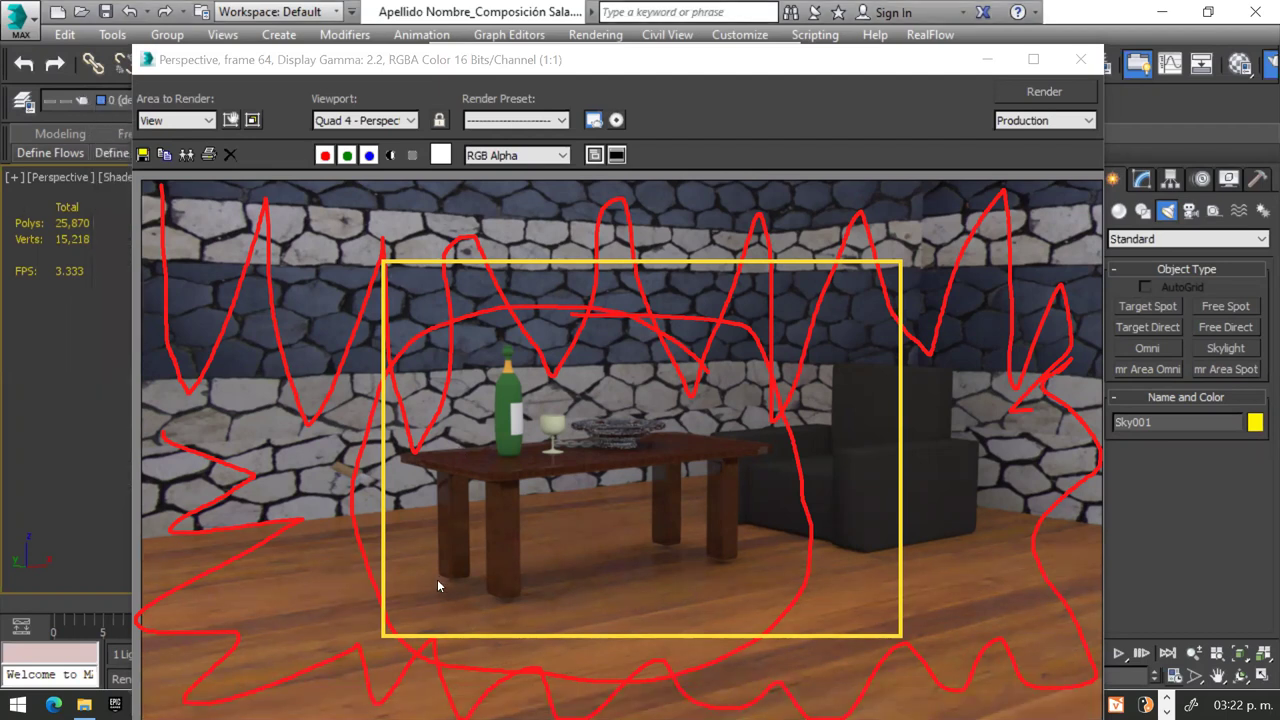
pyautogui.click(490, 594)
pyautogui.click(644, 545)
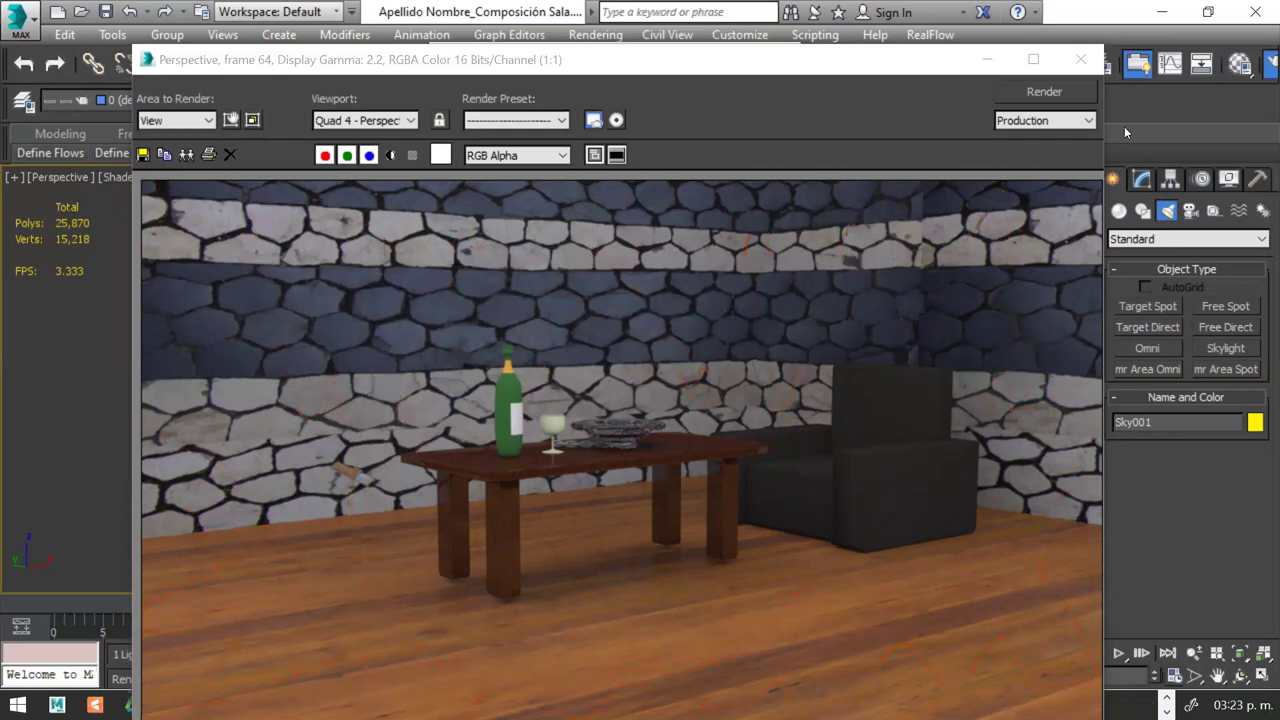
pyautogui.click(1083, 56)
# - Close the Rendered Frame Window and Render Setup, and switch to Front view
pyautogui.click(1078, 62)
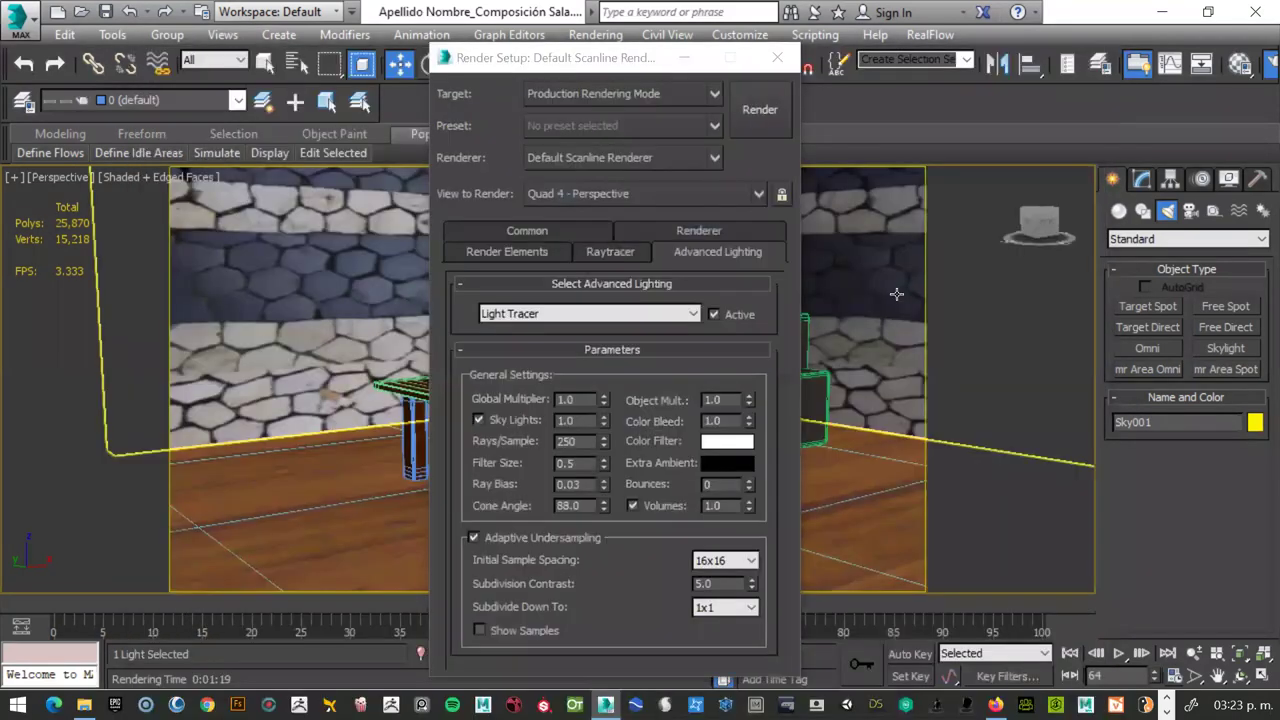
pyautogui.press('F10')
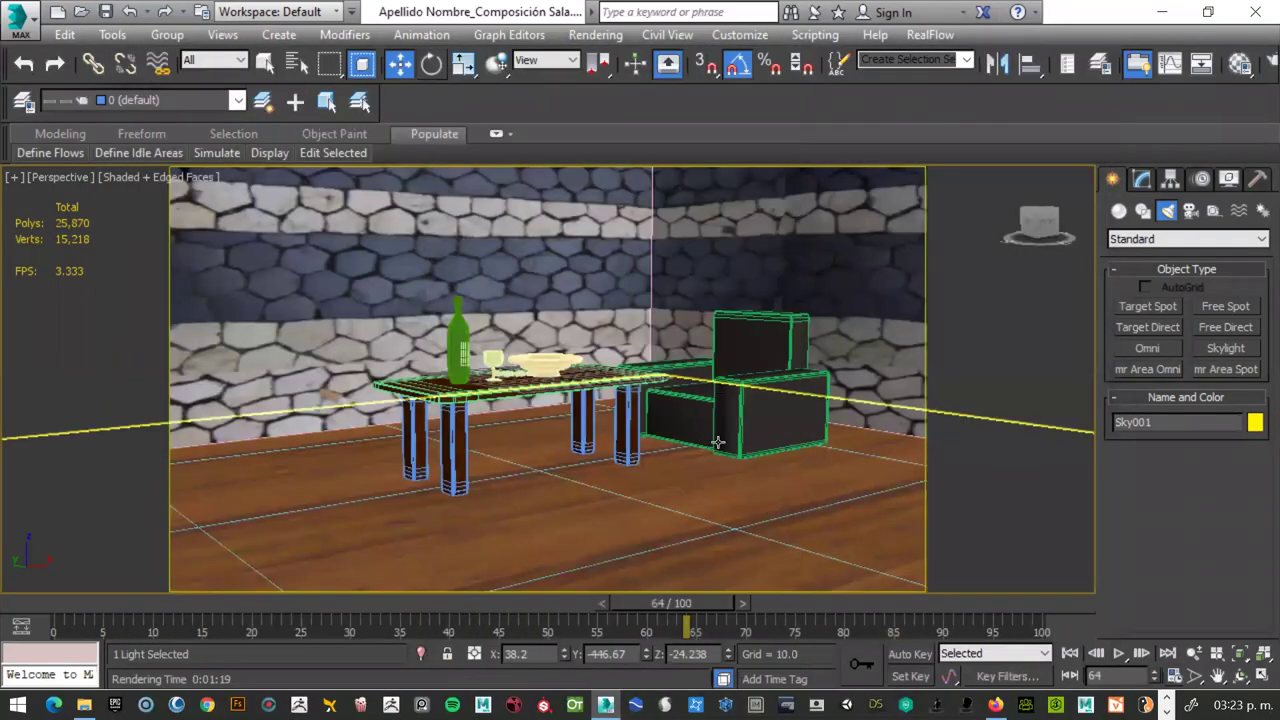
pyautogui.click(718, 443)
pyautogui.press('f')
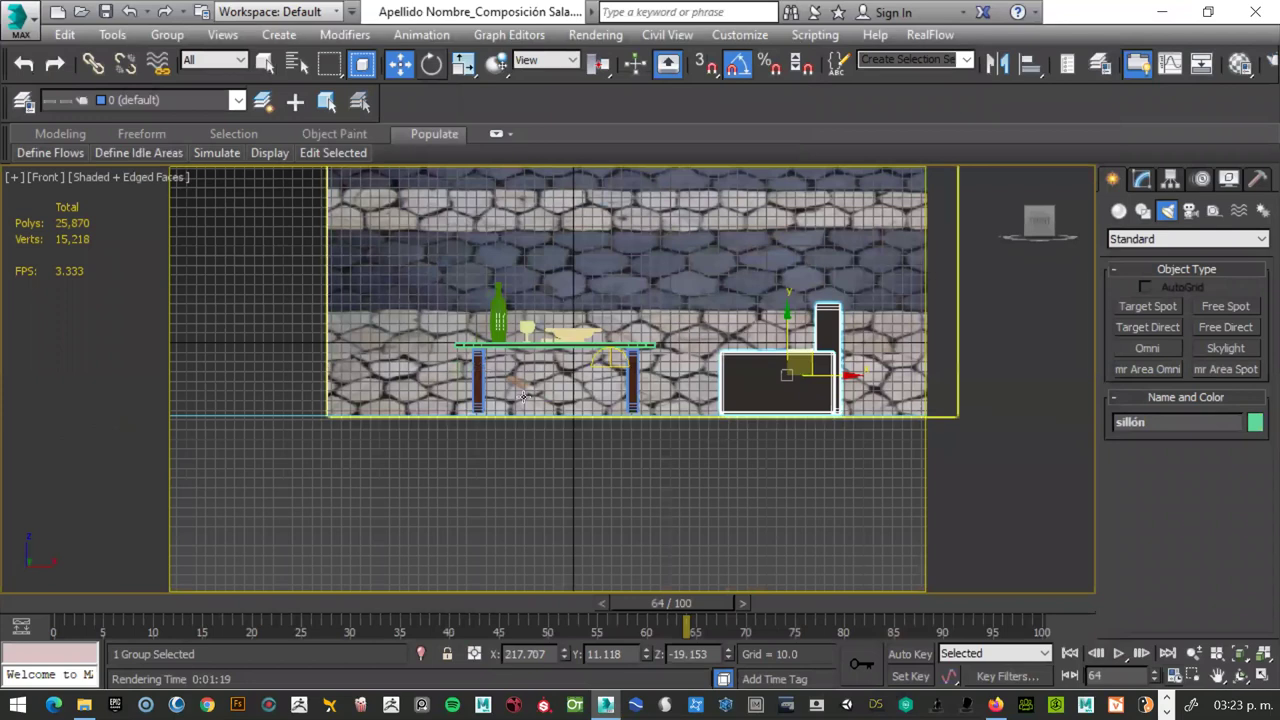
pyautogui.scroll(2, 270, 466)
pyautogui.scroll(2, 270, 466)
# - Test-move the Mesa table group down, then undo the move
pyautogui.click(350, 405)
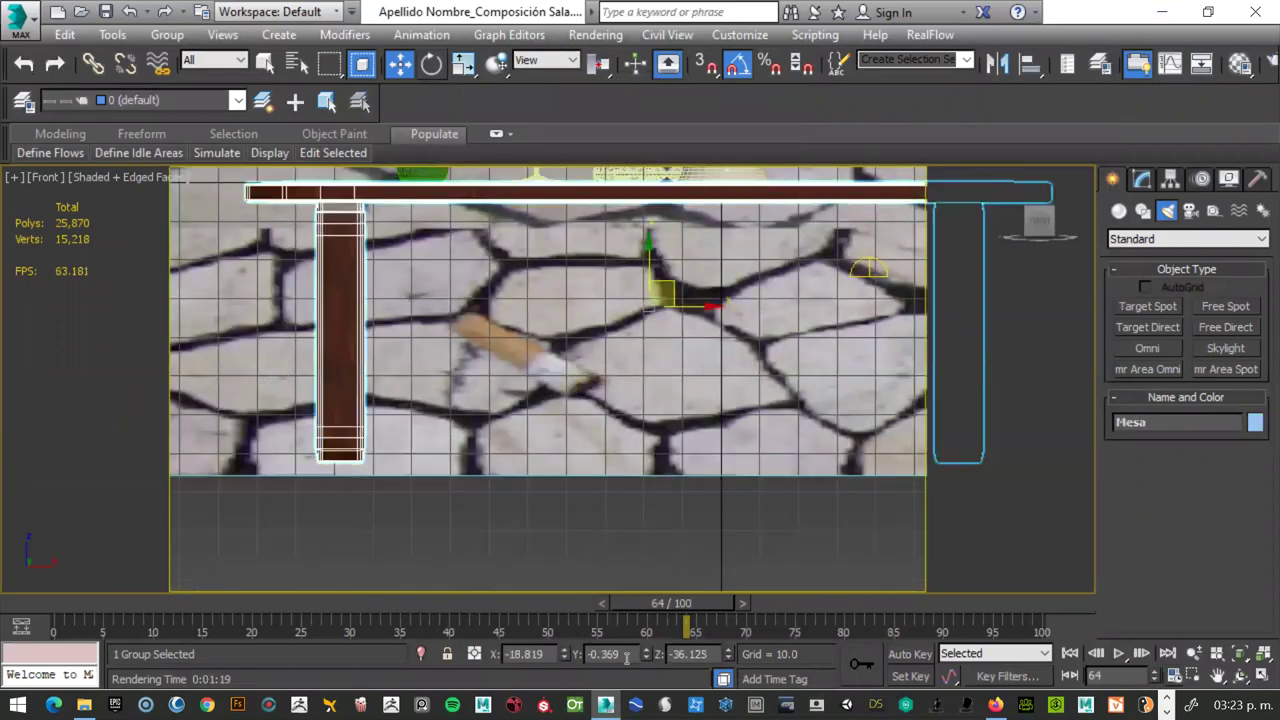
pyautogui.moveTo(730, 654)
pyautogui.mouseDown()
pyautogui.moveTo(726, 672)
pyautogui.moveTo(737, 657)
pyautogui.mouseUp()
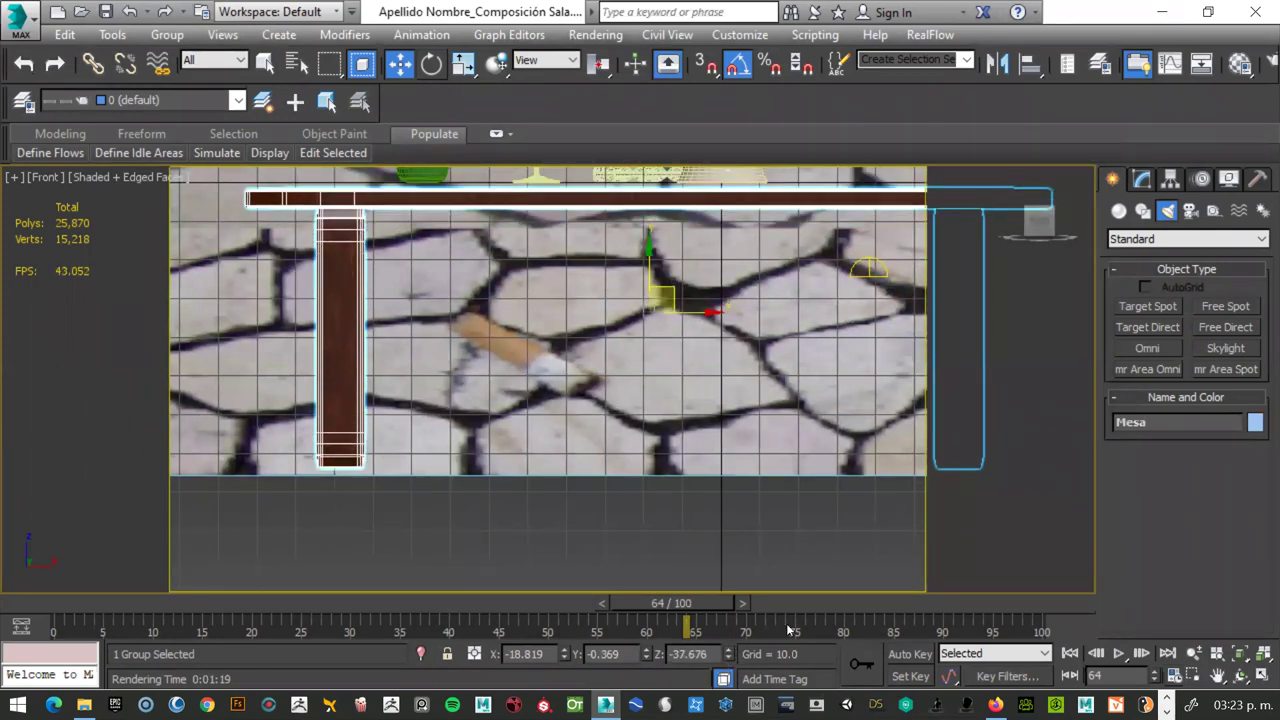
pyautogui.hotkey('ctrl', 'z')
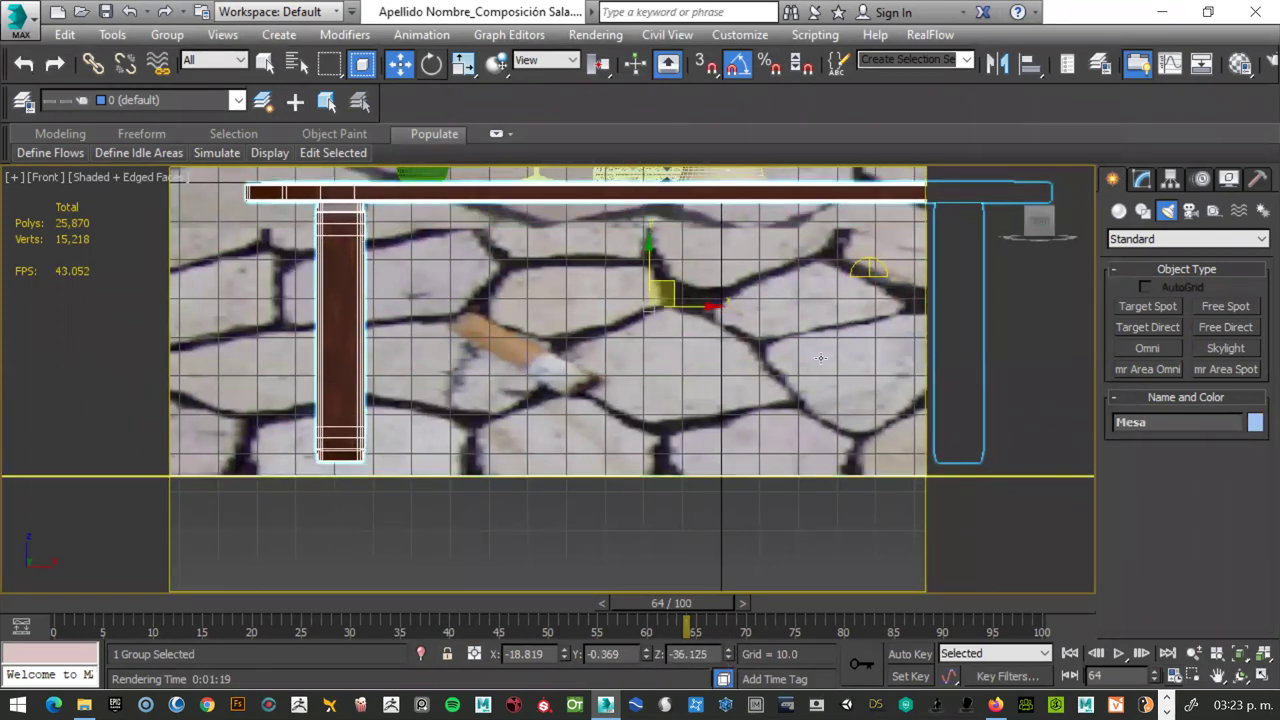
# - Turn off the safe-frame outline, then test-move the L-Ext001 wall plane and undo
pyautogui.click(880, 271)
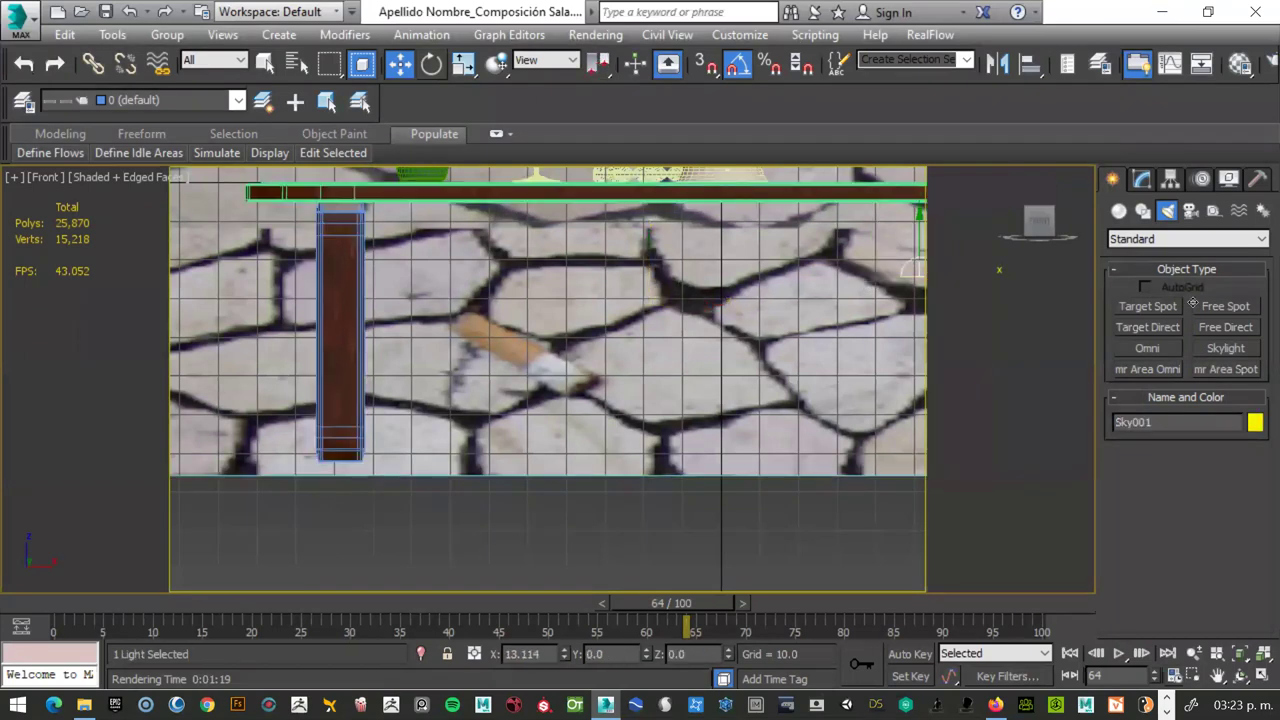
pyautogui.scroll(-3, 990, 345)
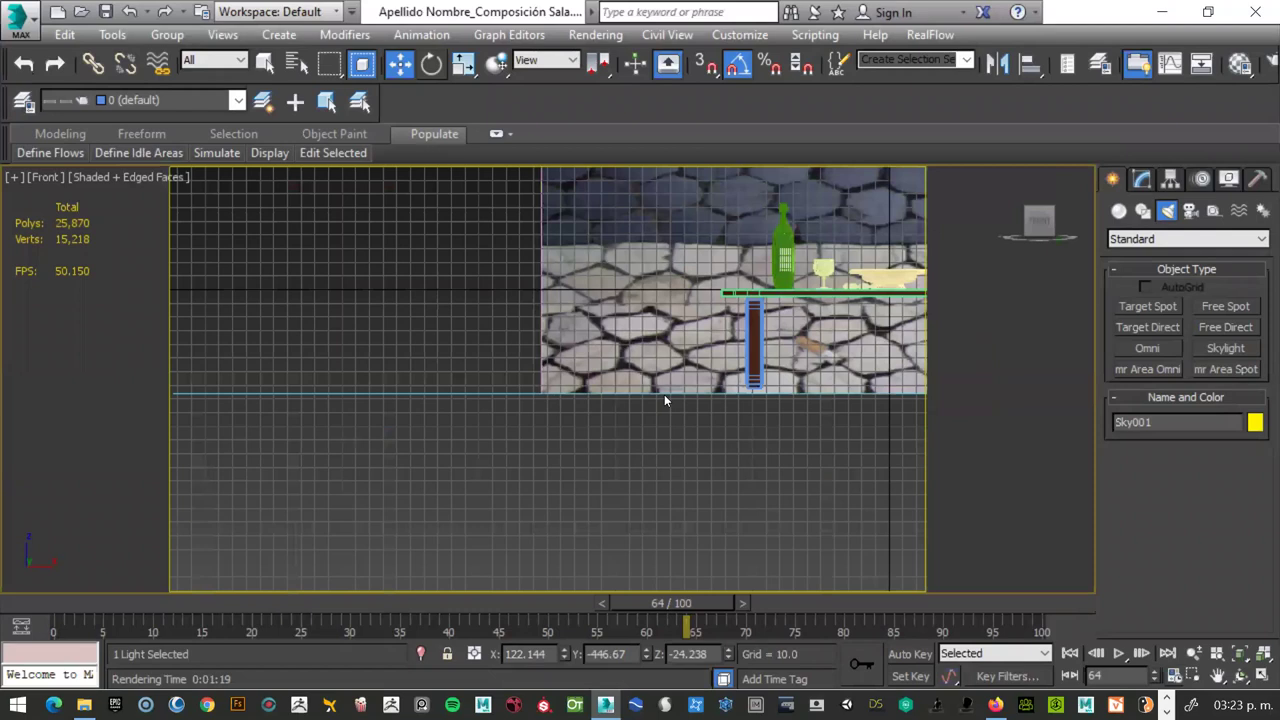
pyautogui.hotkey('shift', 'f')
pyautogui.scroll(-3, 962, 467)
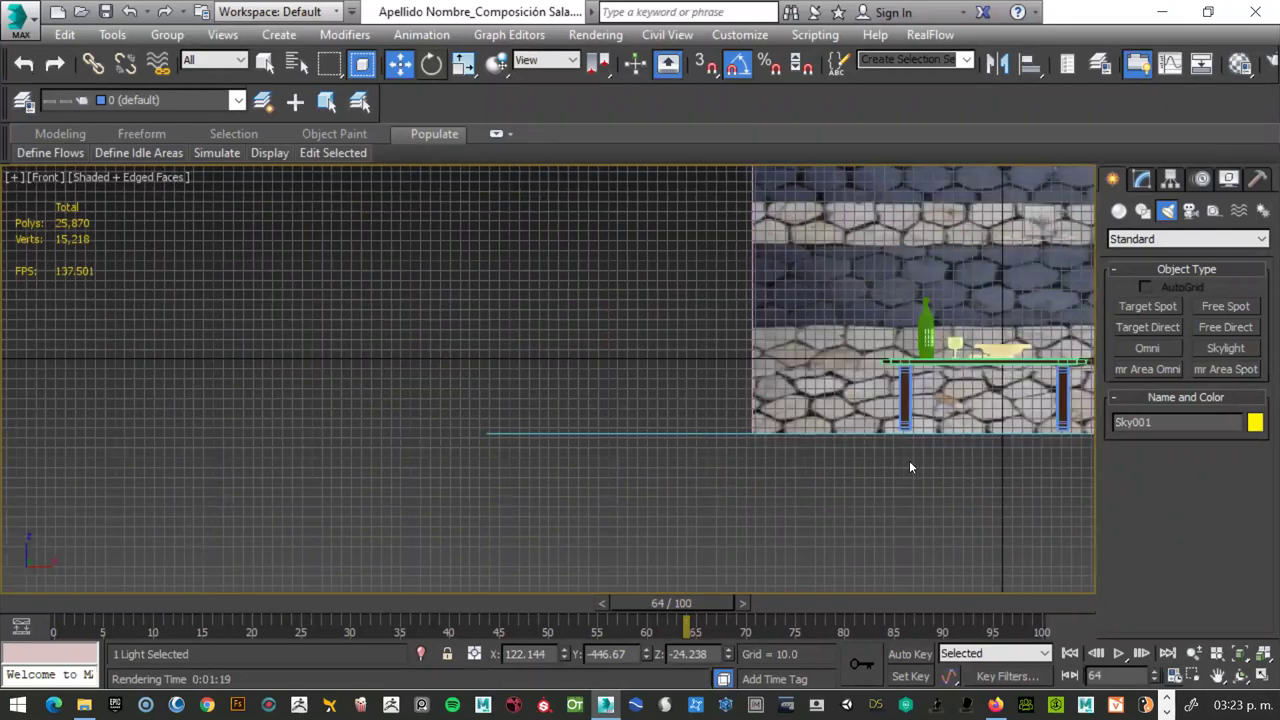
pyautogui.click(660, 405)
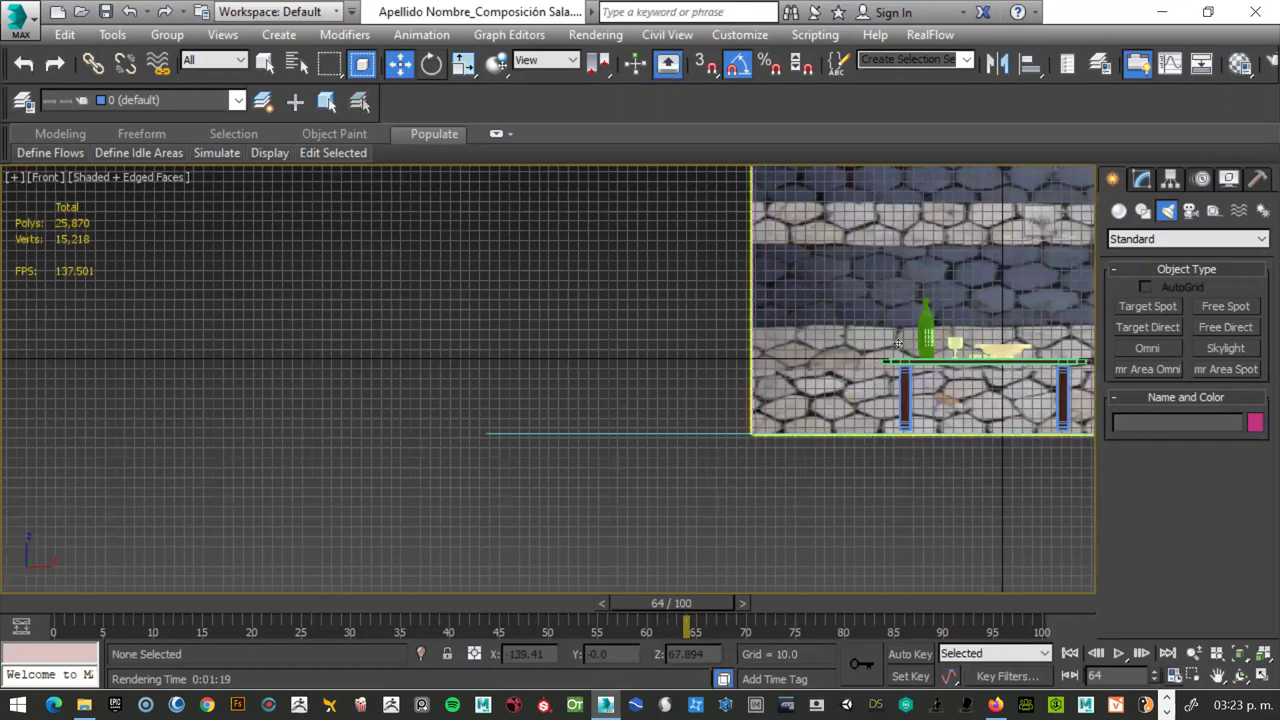
pyautogui.moveTo(862, 378); pyautogui.dragTo(930, 378)
pyautogui.hotkey('ctrl', 'z')
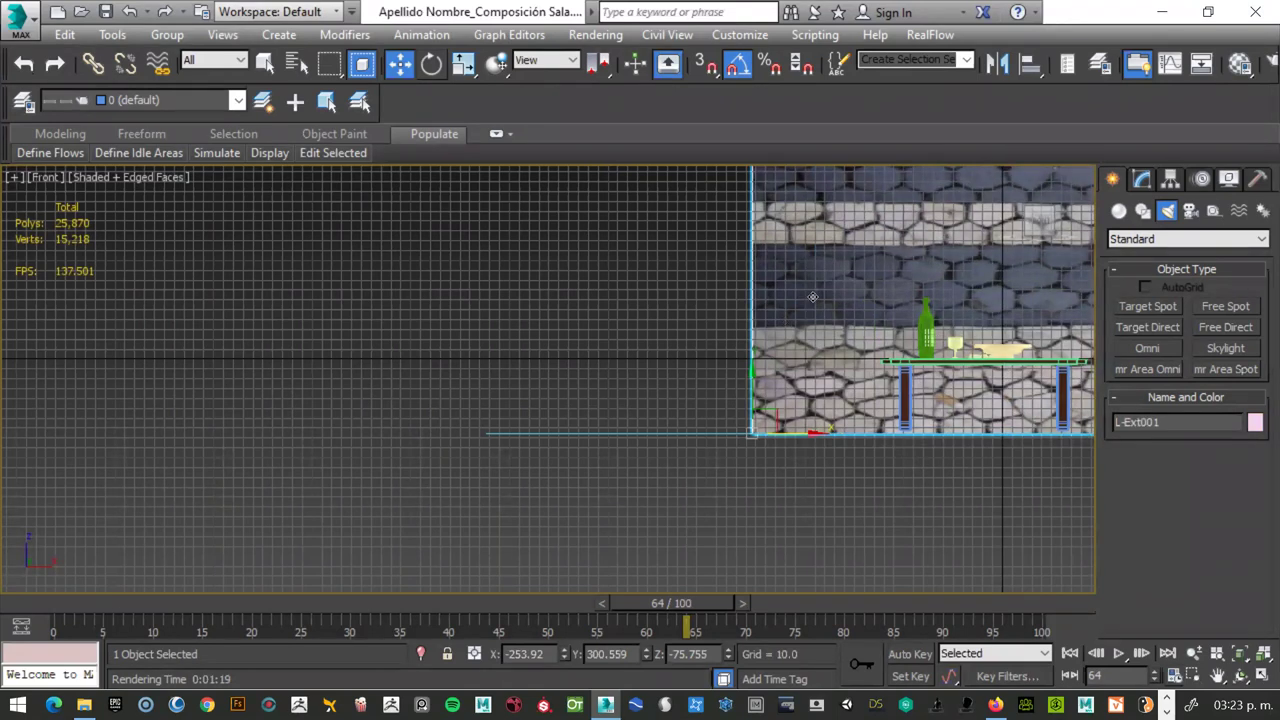
# - Freeze the wall image plane and marquee-select the table set
pyautogui.rightClick(806, 312)
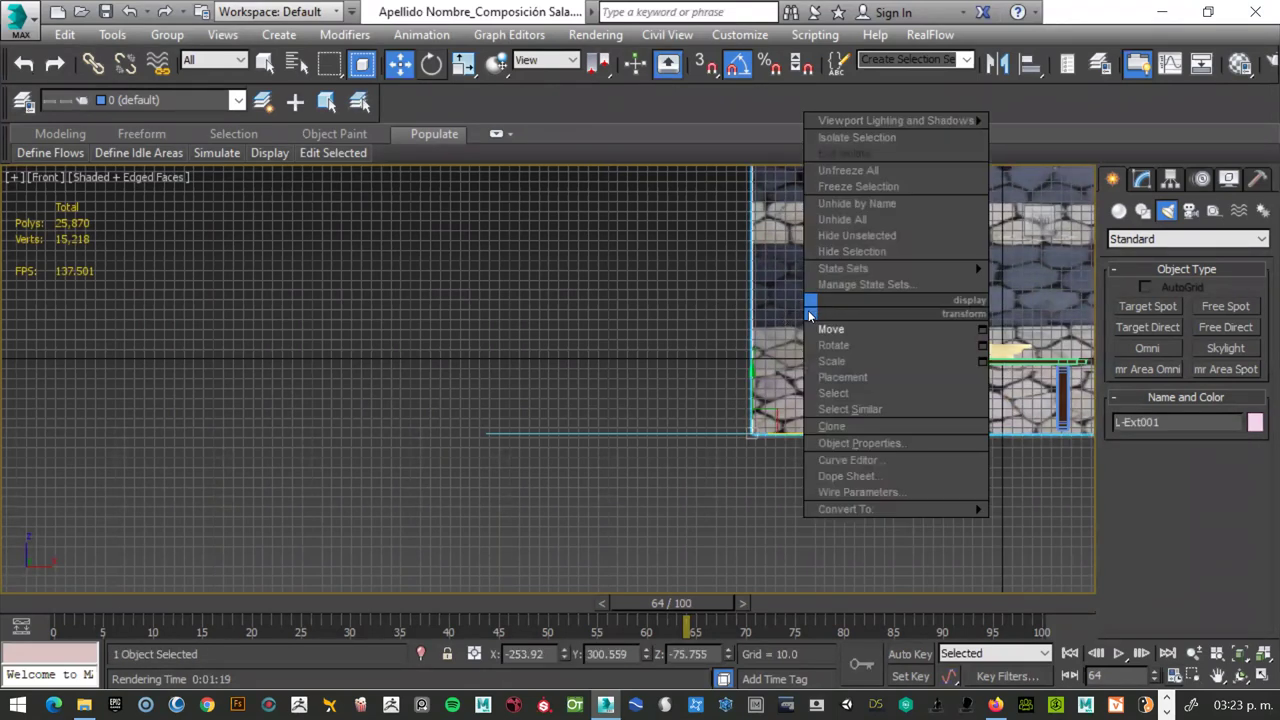
pyautogui.click(857, 186)
pyautogui.moveTo(847, 288); pyautogui.dragTo(879, 348)
pyautogui.moveTo(1052, 461); pyautogui.dragTo(1182, 499)
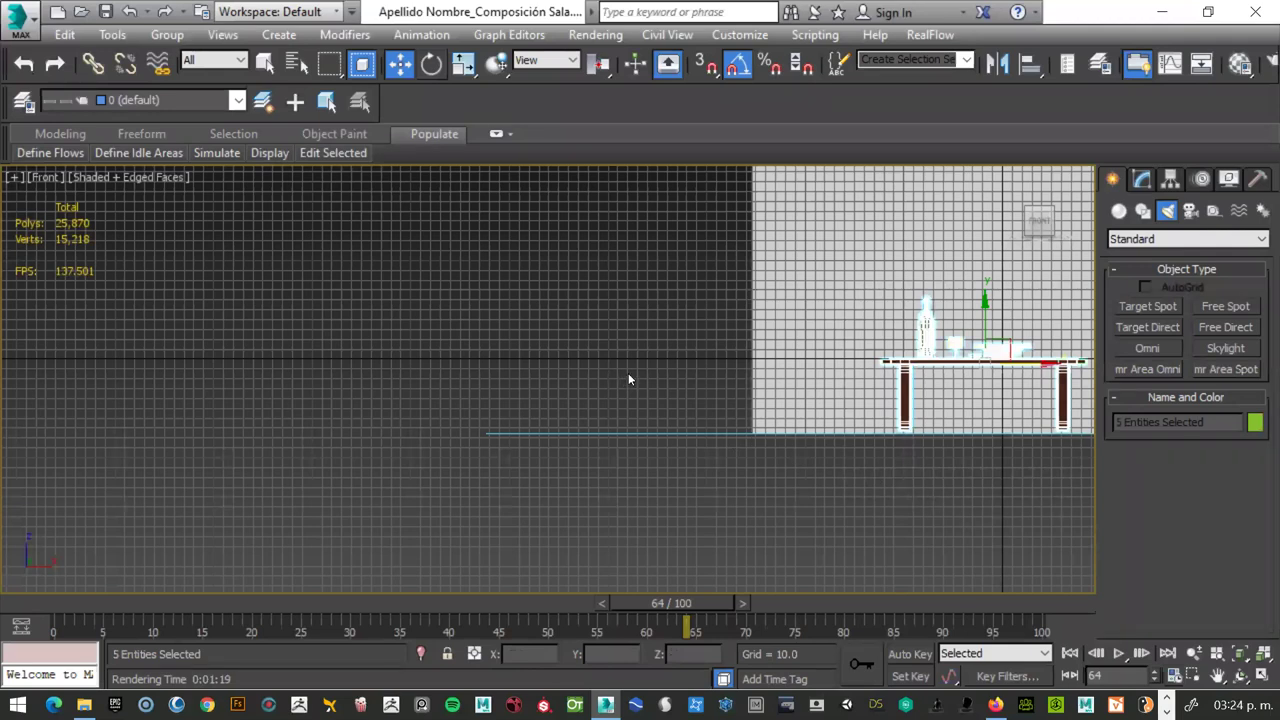
pyautogui.press('z')
pyautogui.scroll(-2, 630, 378)
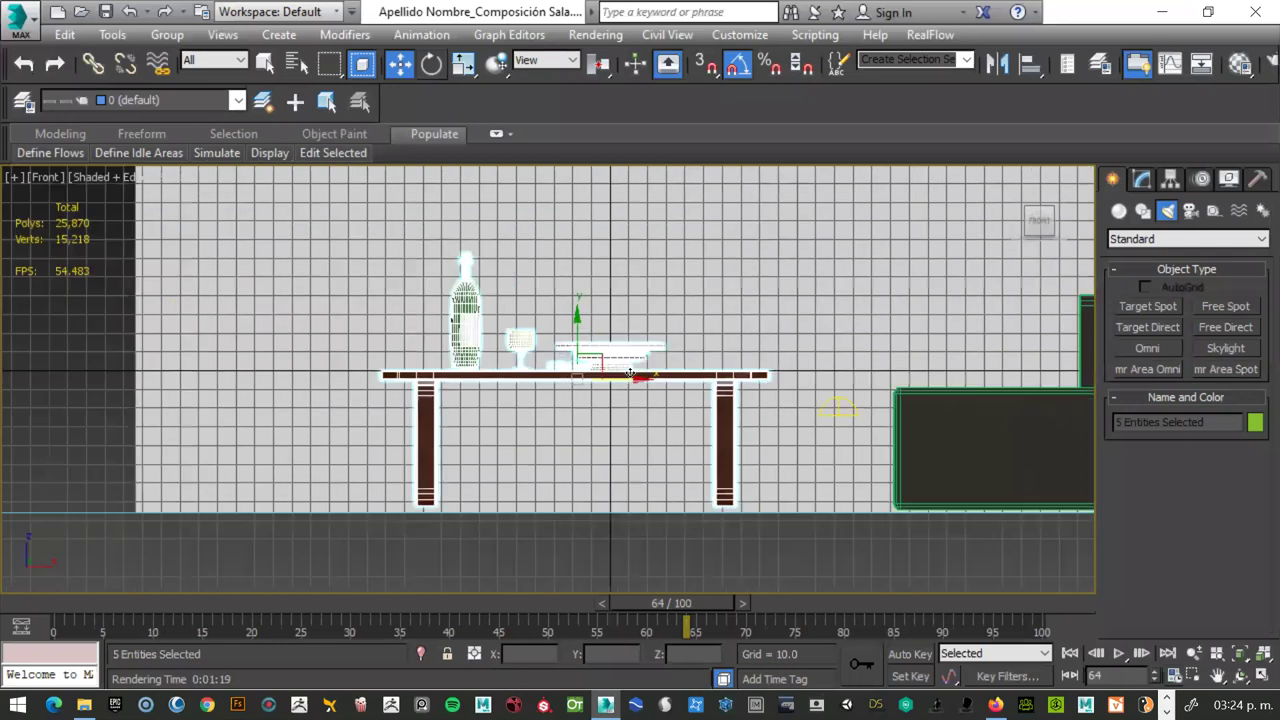
# - Reselect the table, bottle, glass and plate, and drag them slightly lower
pyautogui.click(666, 551)
pyautogui.moveTo(342, 222)
pyautogui.mouseDown()
pyautogui.moveTo(710, 510)
pyautogui.moveTo(733, 568)
pyautogui.mouseUp()
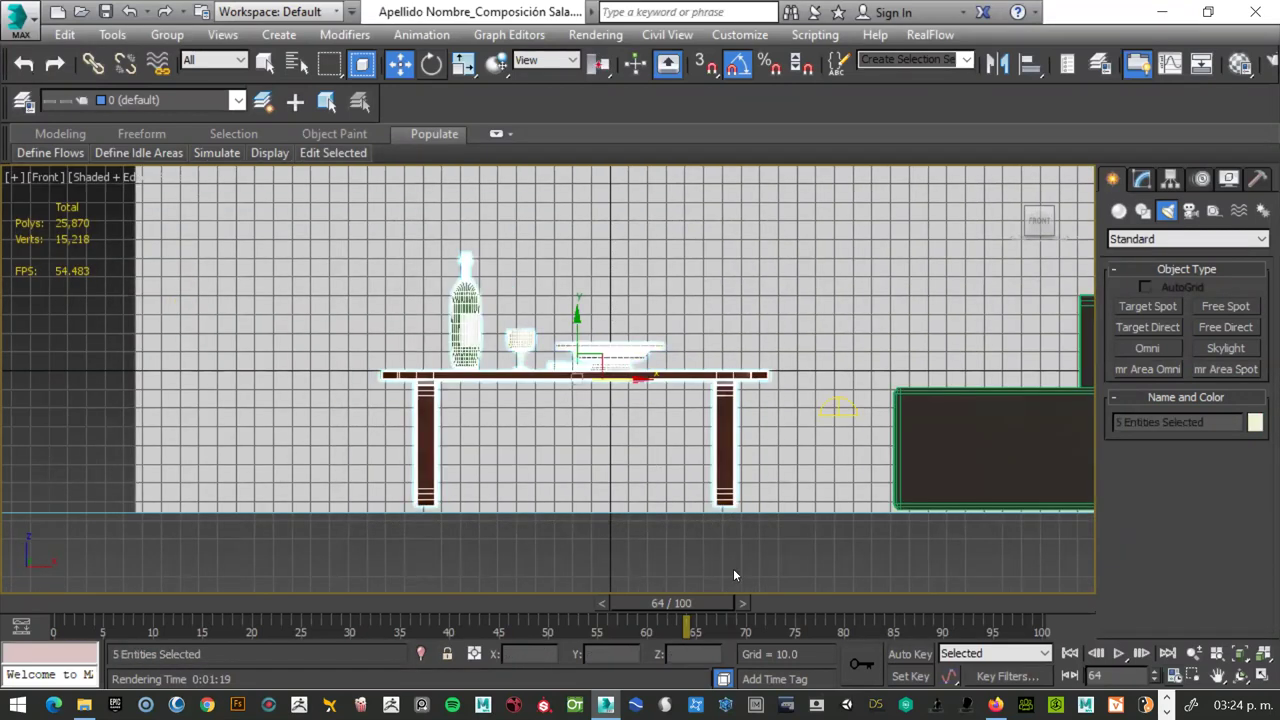
pyautogui.click(579, 321)
pyautogui.moveTo(252, 167); pyautogui.dragTo(781, 544)
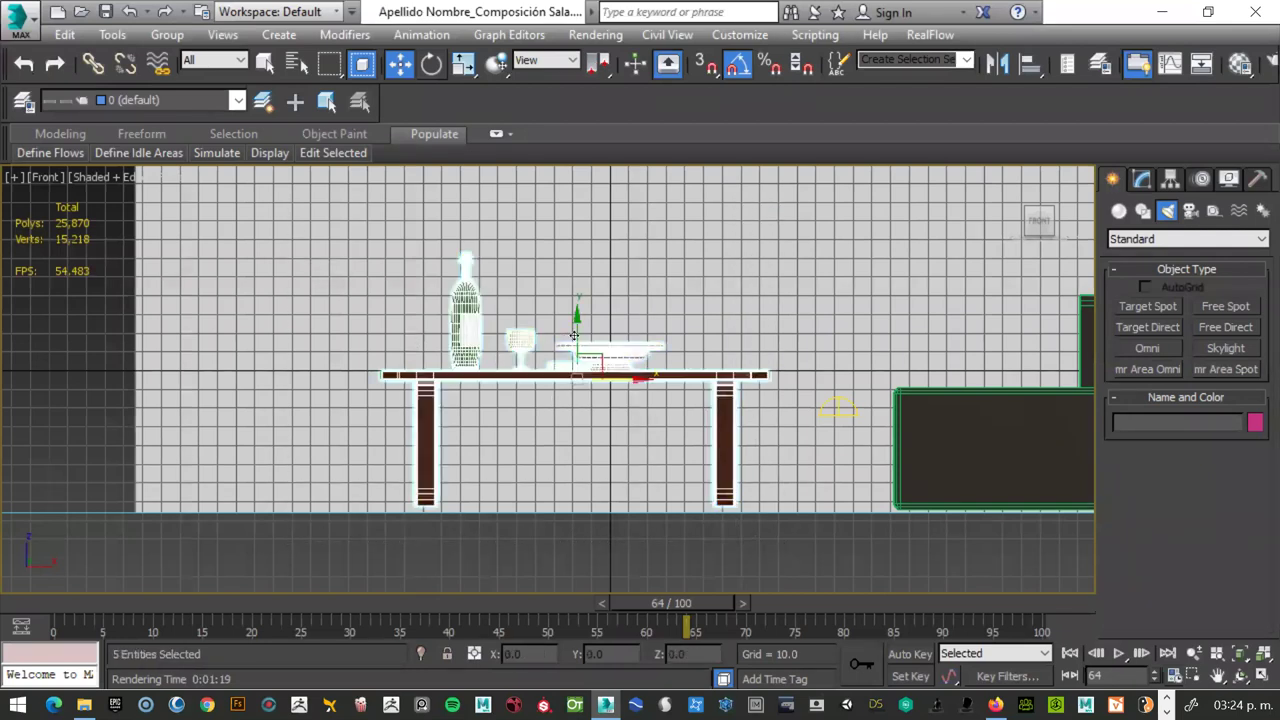
pyautogui.moveTo(578, 319); pyautogui.dragTo(579, 326)
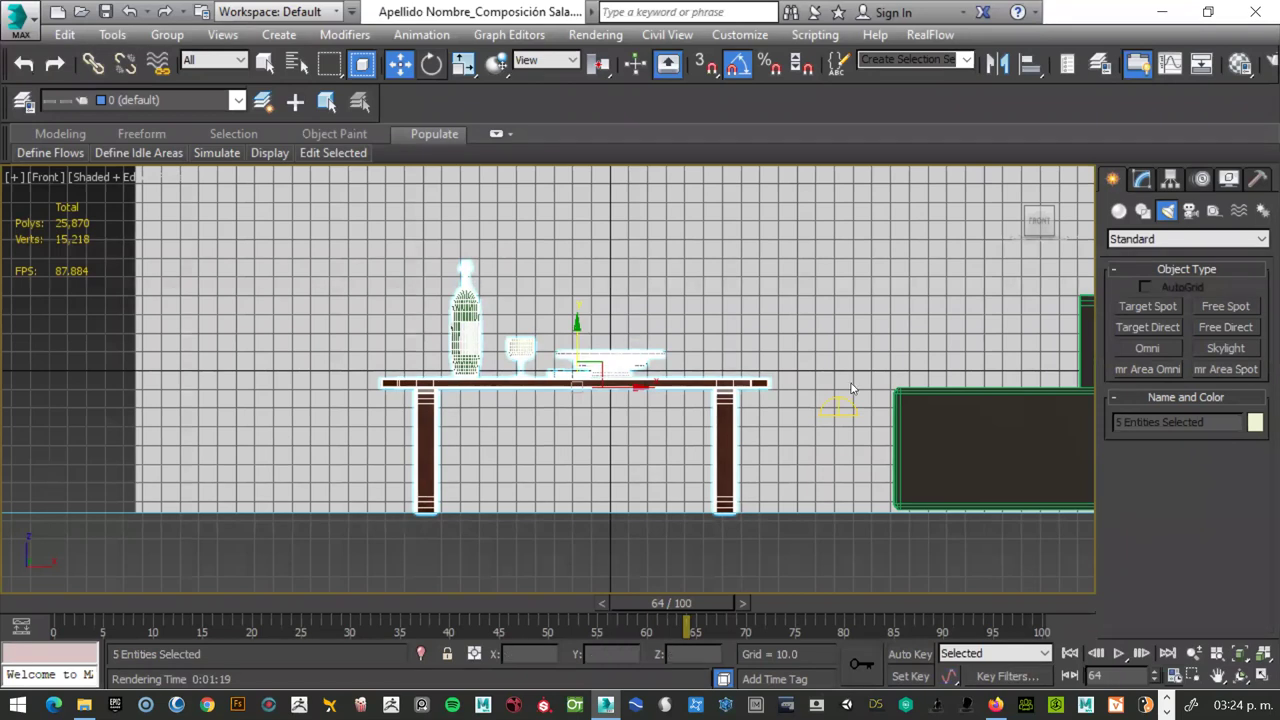
pyautogui.scroll(-2, 830, 430)
pyautogui.scroll(1, 830, 455)
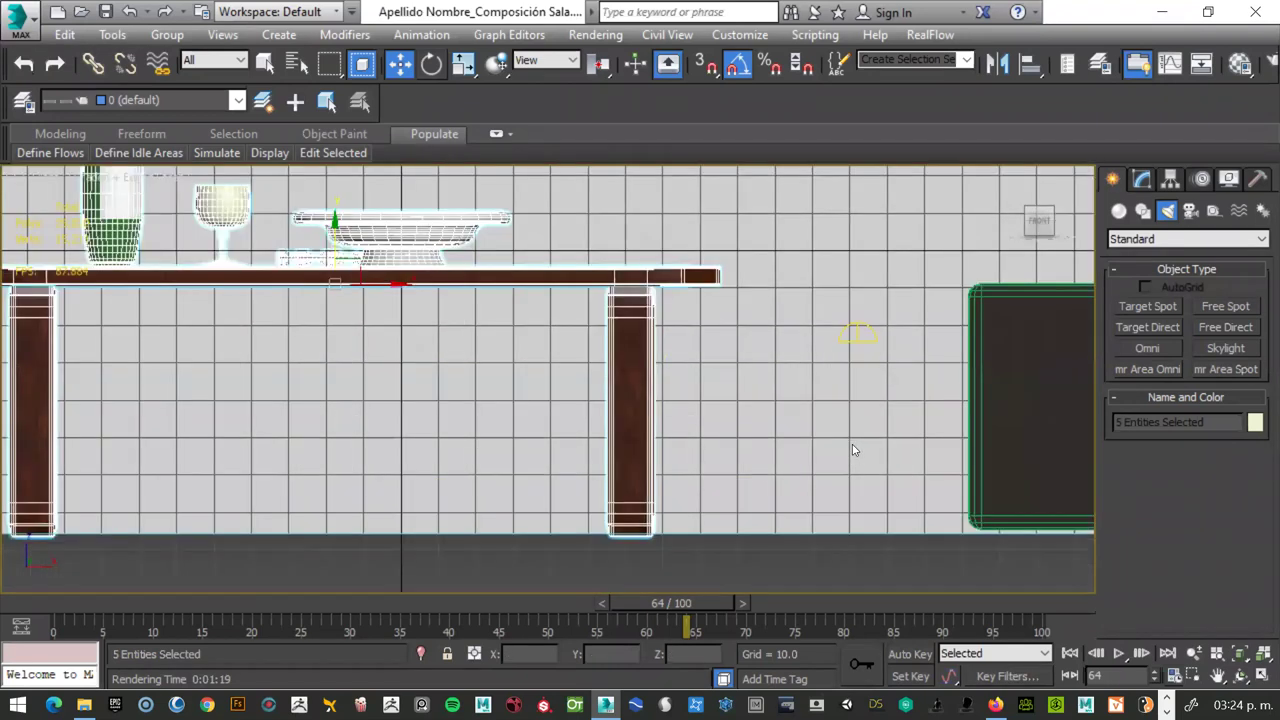
pyautogui.scroll(1, 855, 452)
pyautogui.scroll(1, 829, 469)
pyautogui.scroll(2, 750, 479)
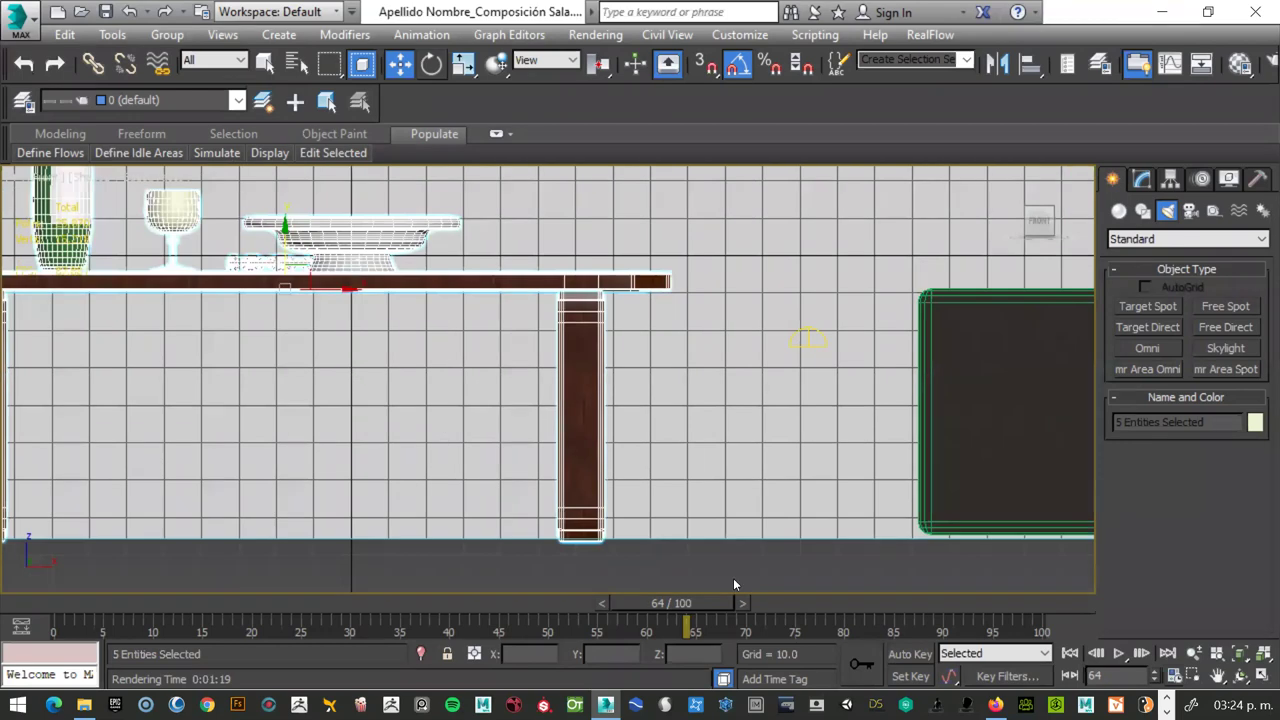
pyautogui.scroll(-3, 729, 564)
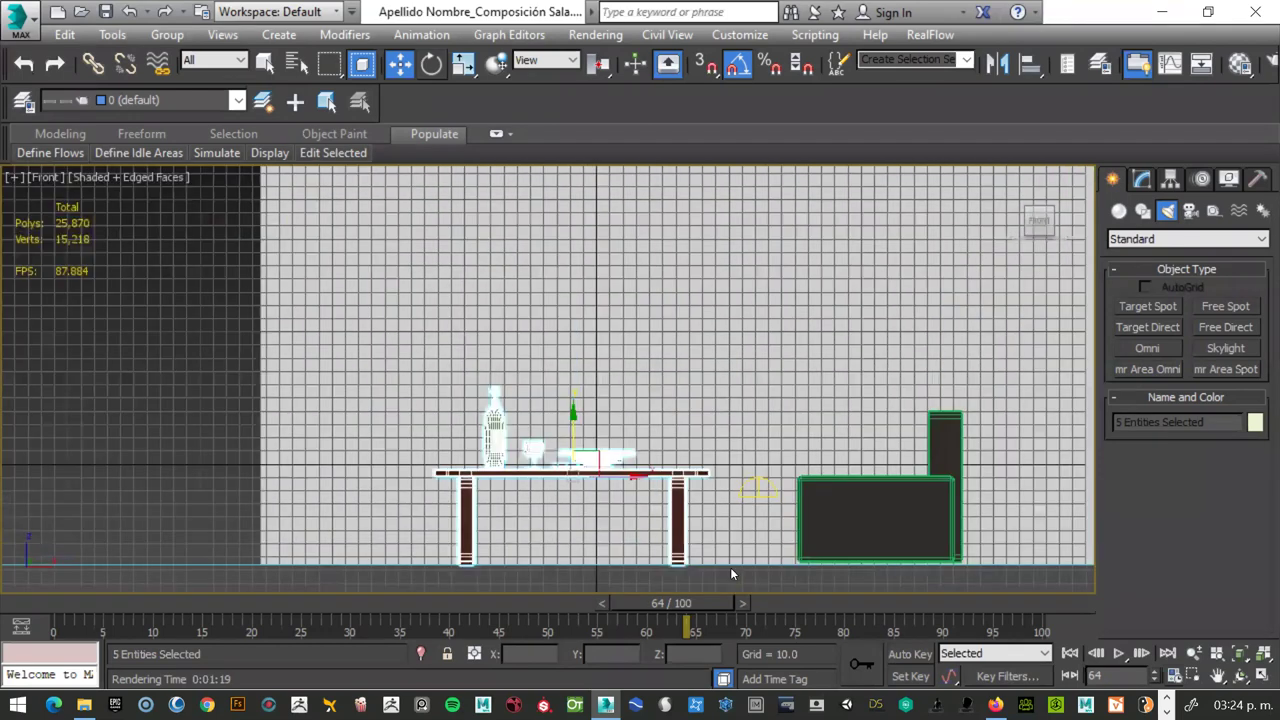
# - Open the Move Transform Type-In for the table group and adjust its Offset Y
pyautogui.rightClick(678, 481)
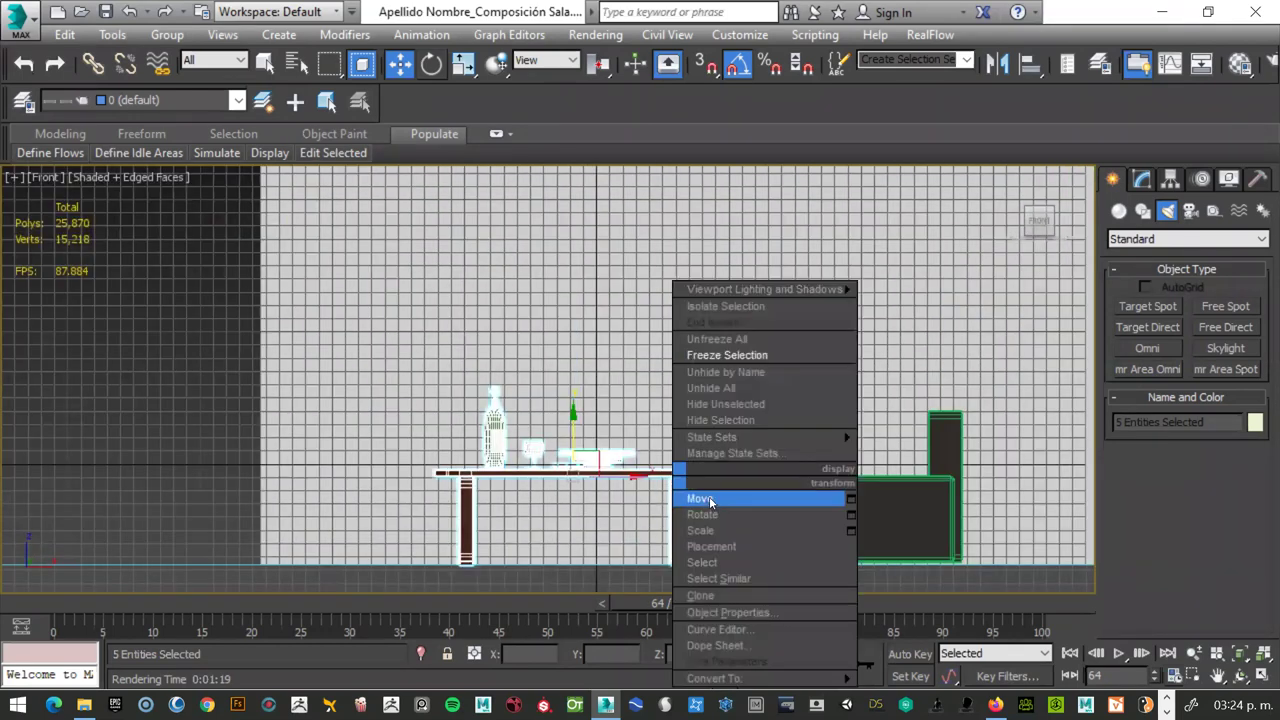
pyautogui.click(850, 499)
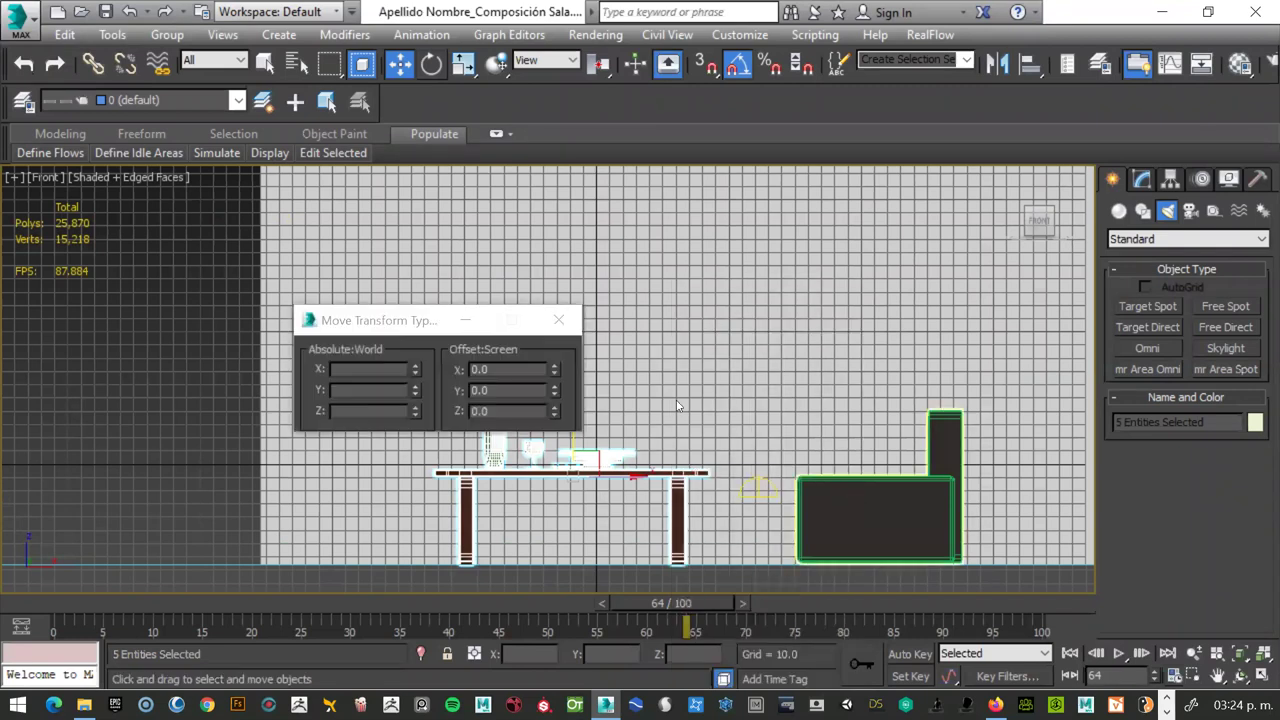
pyautogui.moveTo(424, 320); pyautogui.dragTo(643, 240)
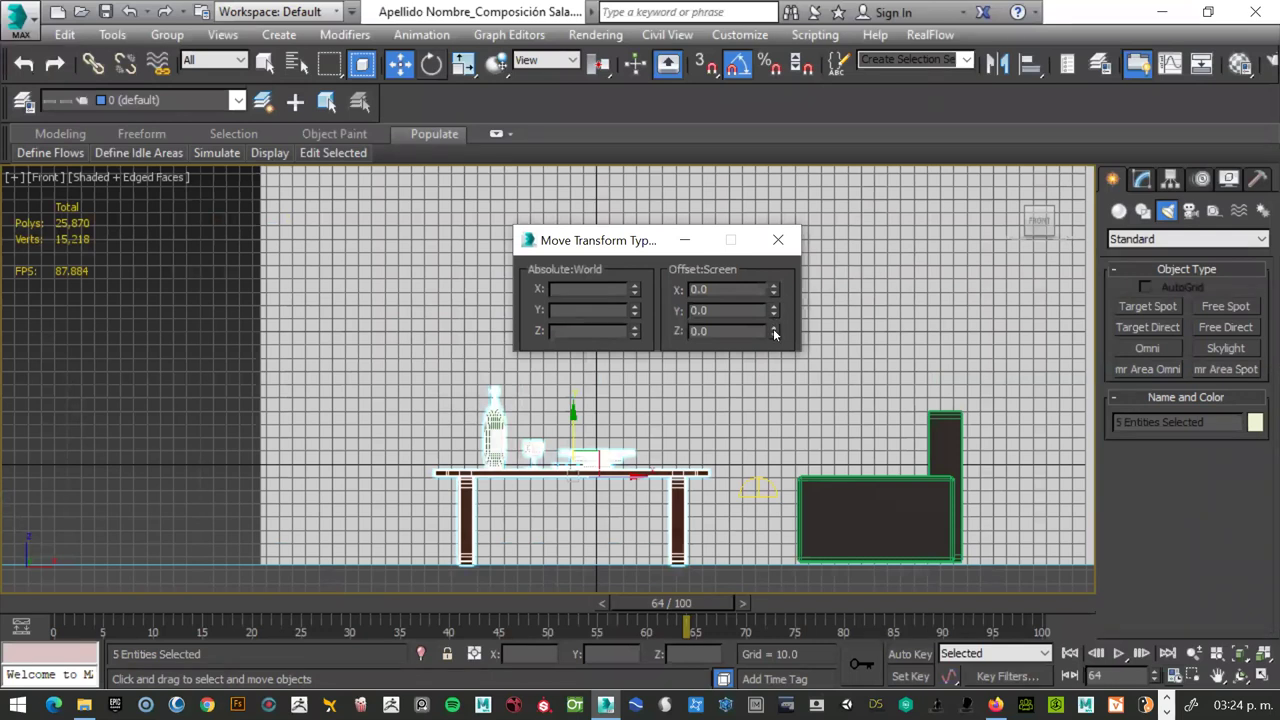
pyautogui.moveTo(773, 331)
pyautogui.mouseDown()
pyautogui.moveTo(757, 502)
pyautogui.moveTo(774, 408)
pyautogui.mouseUp()
pyautogui.moveTo(635, 336)
pyautogui.mouseDown()
pyautogui.moveTo(618, 320)
pyautogui.moveTo(617, 377)
pyautogui.mouseUp()
pyautogui.moveTo(776, 314); pyautogui.dragTo(773, 304)
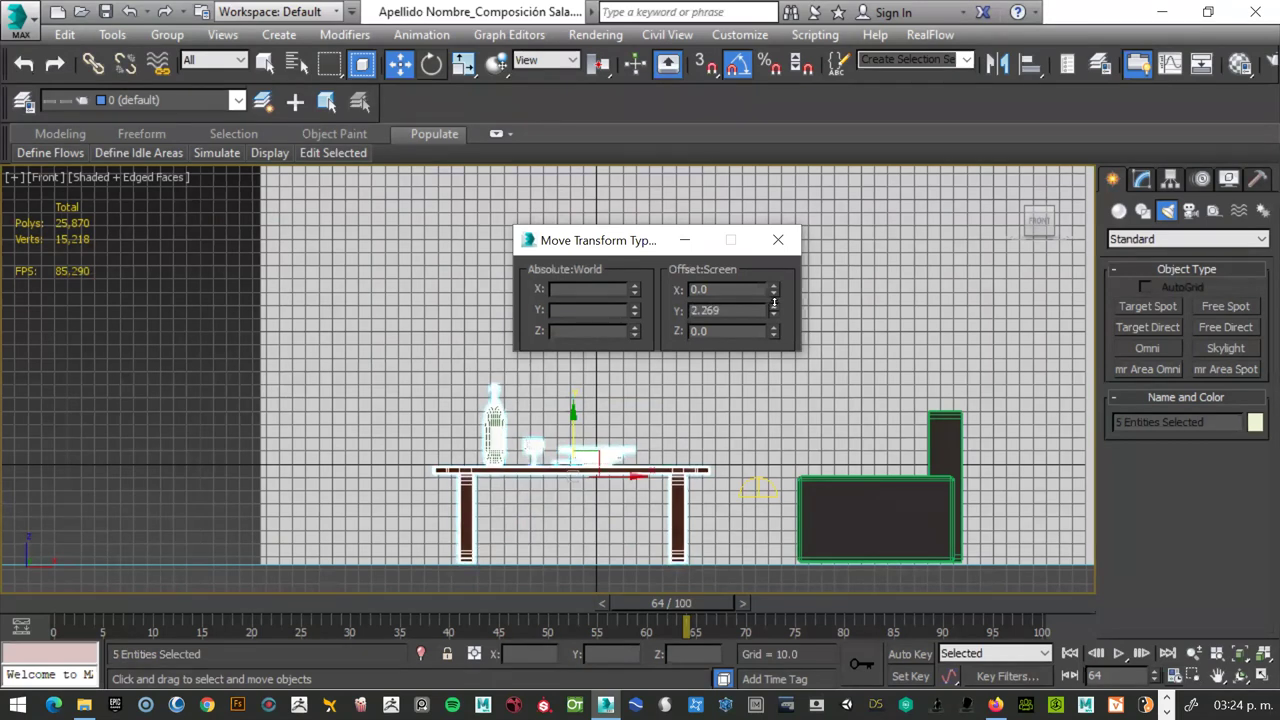
# - Fine-tune the table group's Offset Y to -1.512 so the legs meet the floor, then go to Perspective
pyautogui.scroll(5, 645, 518)
pyautogui.scroll(5, 650, 515)
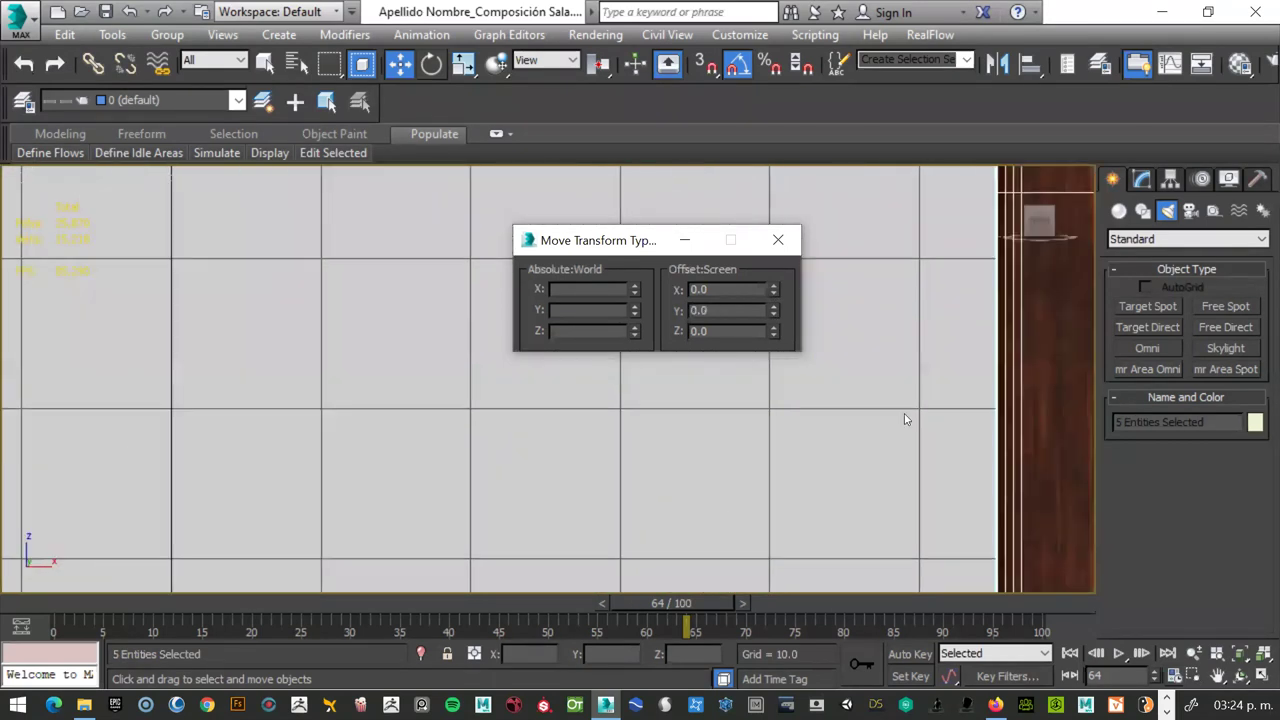
pyautogui.scroll(-2, 797, 437)
pyautogui.scroll(-1, 829, 226)
pyautogui.scroll(-1, 771, 497)
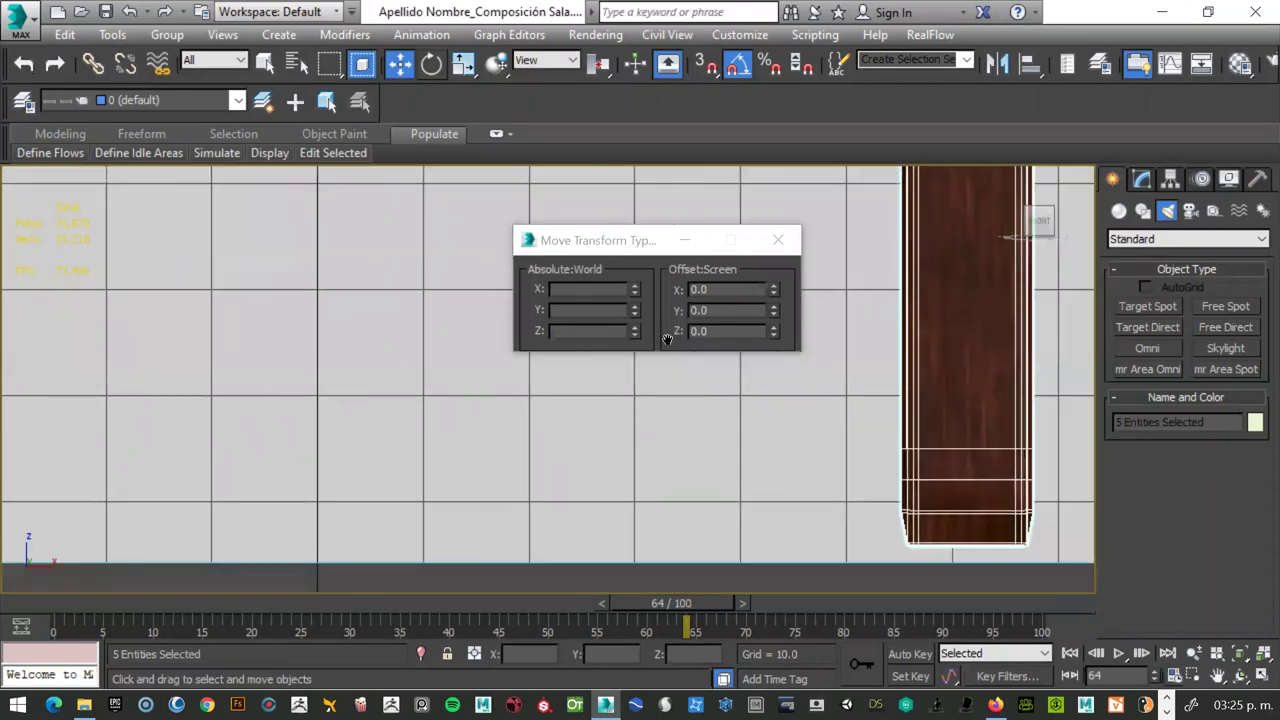
pyautogui.moveTo(667, 340); pyautogui.dragTo(572, 287, button='middle')
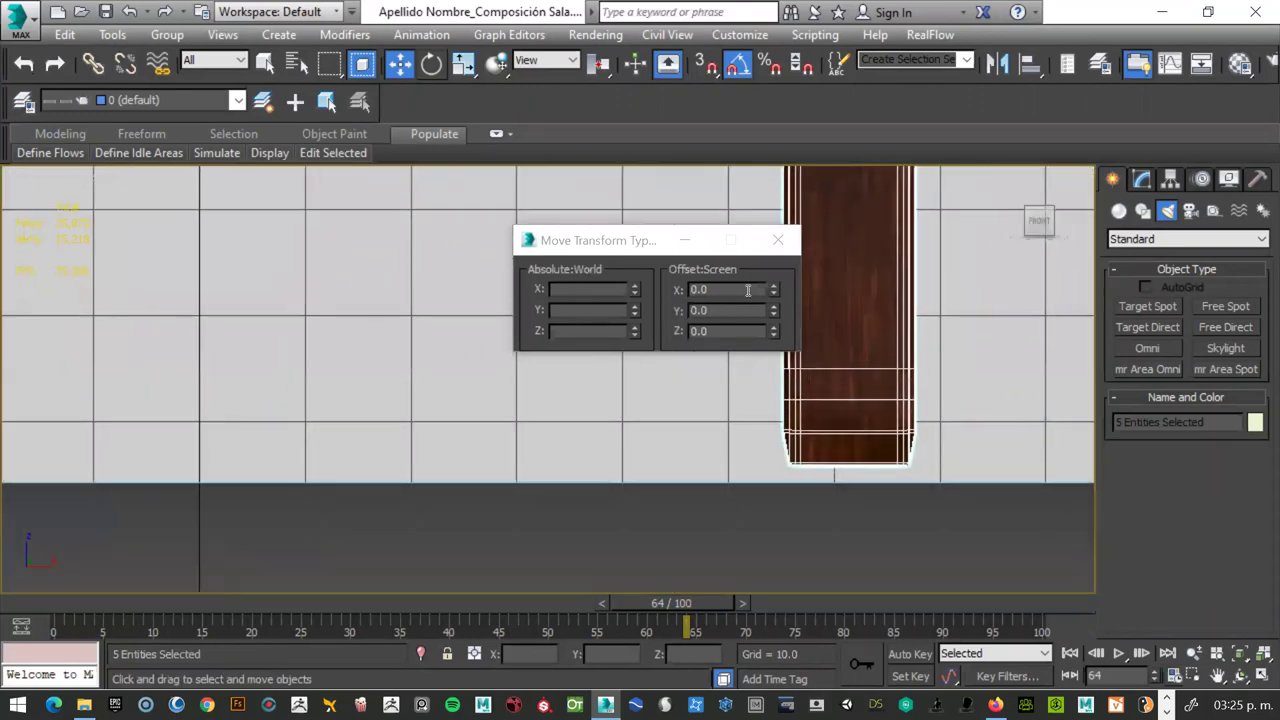
pyautogui.moveTo(772, 314); pyautogui.dragTo(773, 324)
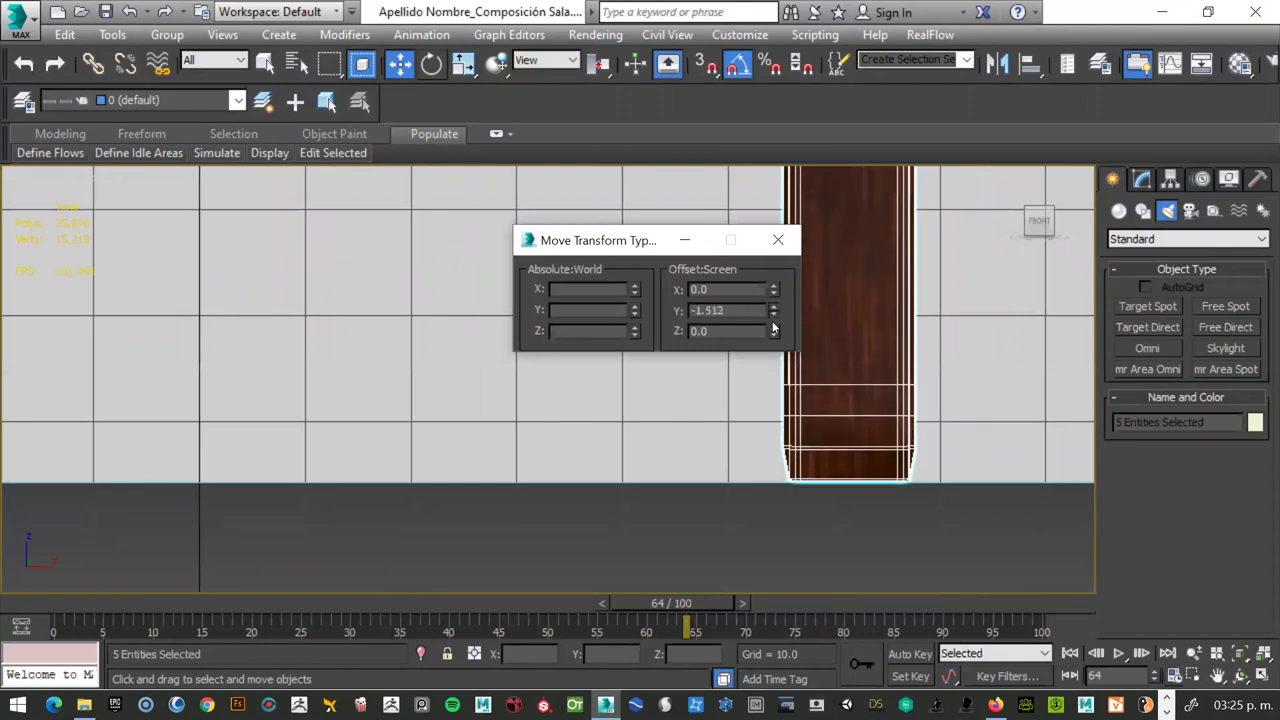
pyautogui.click(778, 240)
pyautogui.scroll(-6, 684, 394)
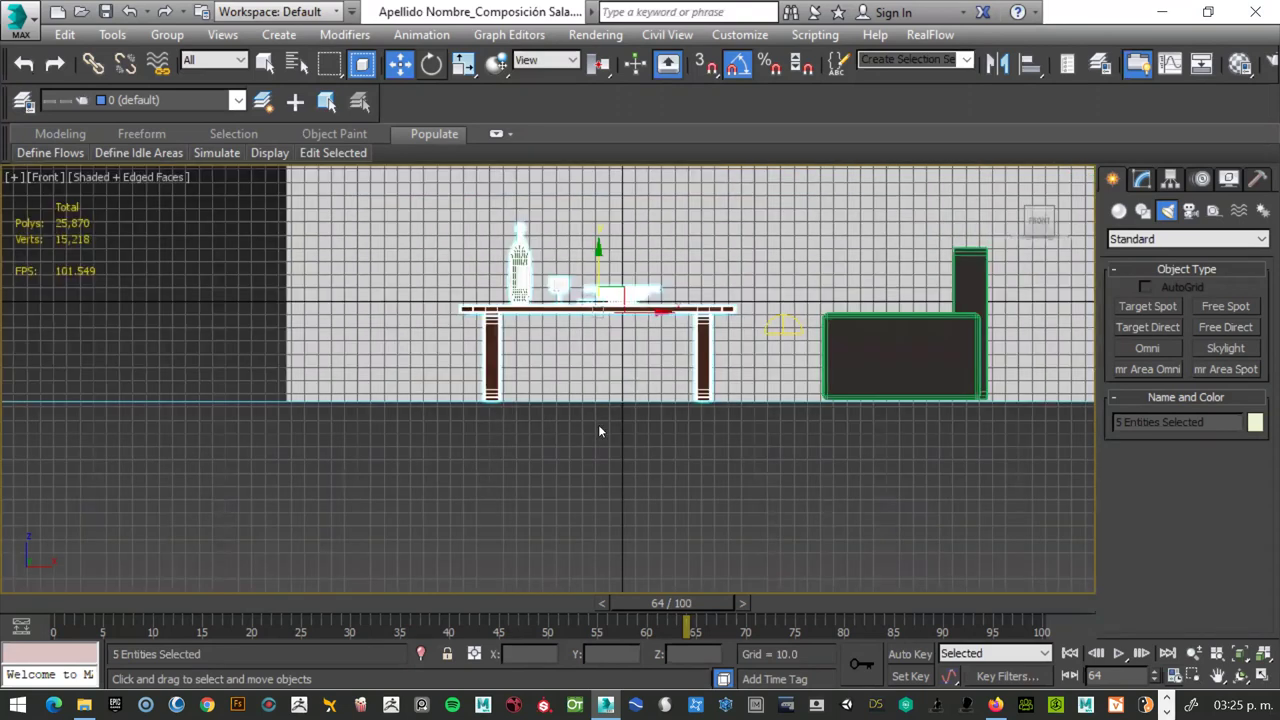
pyautogui.press('p')
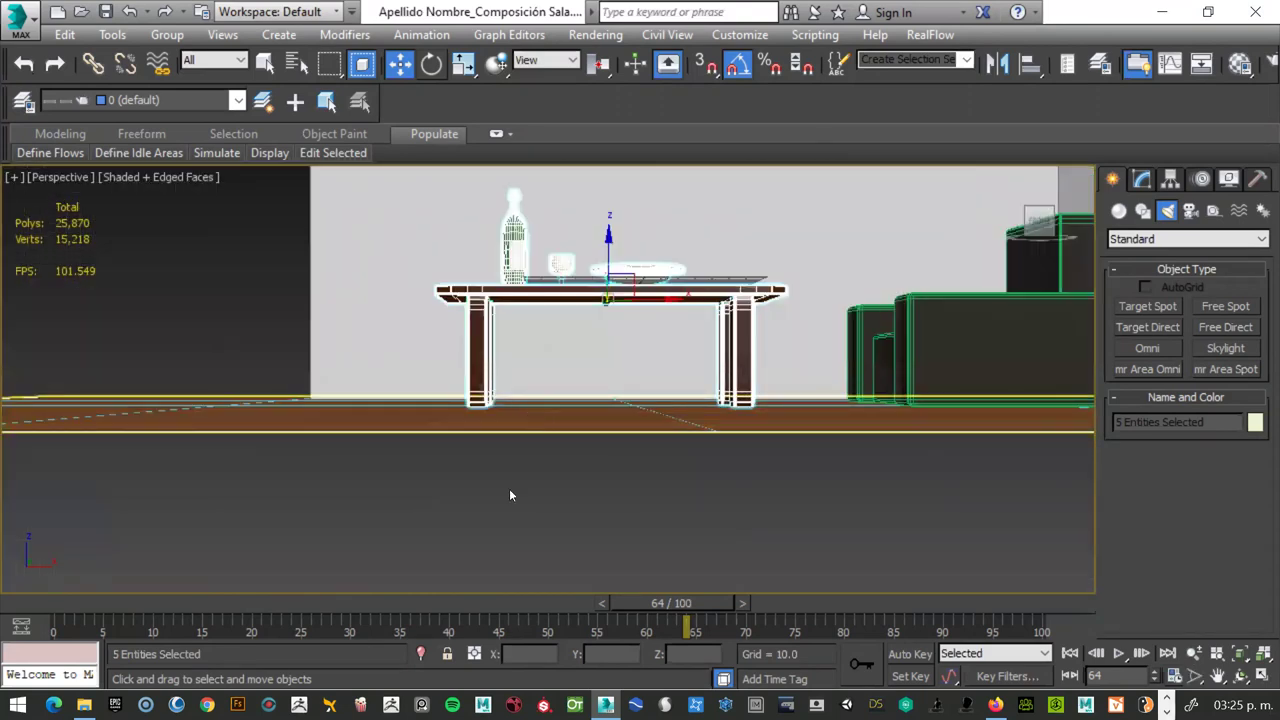
# - Orbit low and zoom close onto the table with bottle and glass, then open the Material Editor
pyautogui.moveTo(504, 487)
pyautogui.keyDown('alt'); pyautogui.mouseDown(button='middle')
pyautogui.moveTo(533, 510)
pyautogui.moveTo(554, 489)
pyautogui.mouseUp(button='middle'); pyautogui.keyUp('alt')
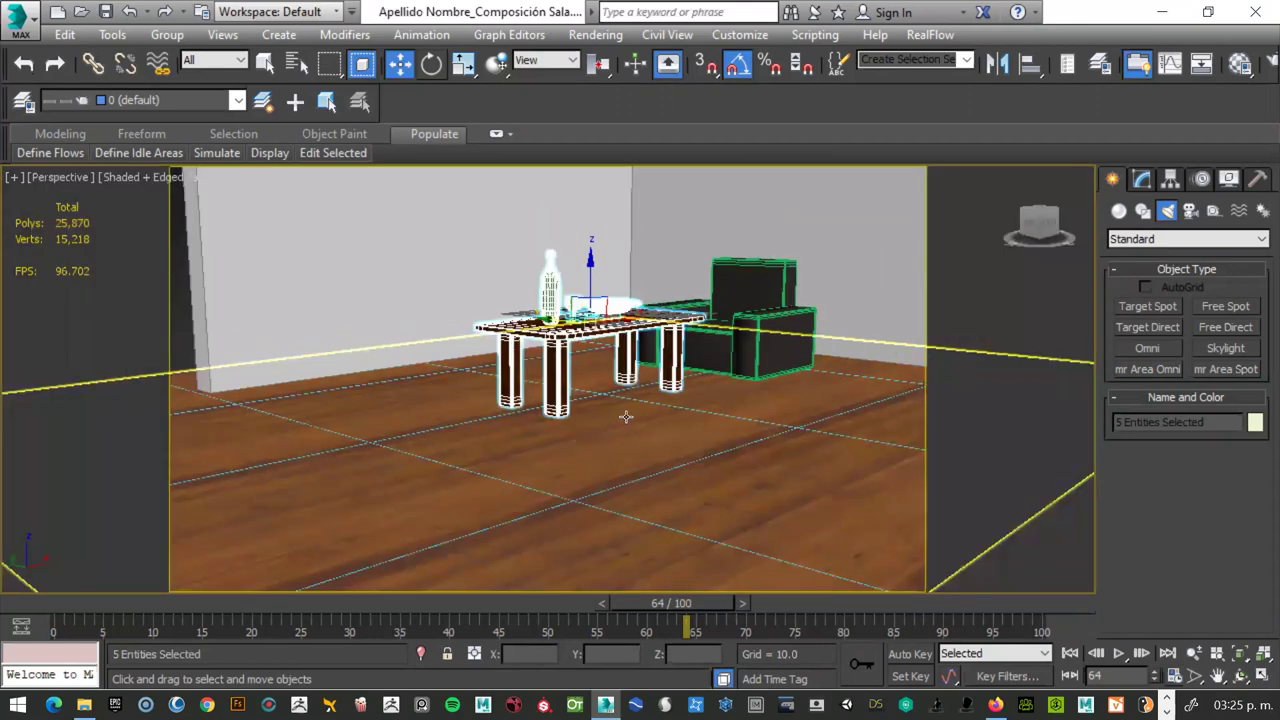
pyautogui.moveTo(628, 412)
pyautogui.keyDown('alt'); pyautogui.mouseDown(button='middle')
pyautogui.moveTo(644, 397)
pyautogui.moveTo(645, 345)
pyautogui.mouseUp(button='middle'); pyautogui.keyUp('alt')
pyautogui.scroll(2, 645, 345)
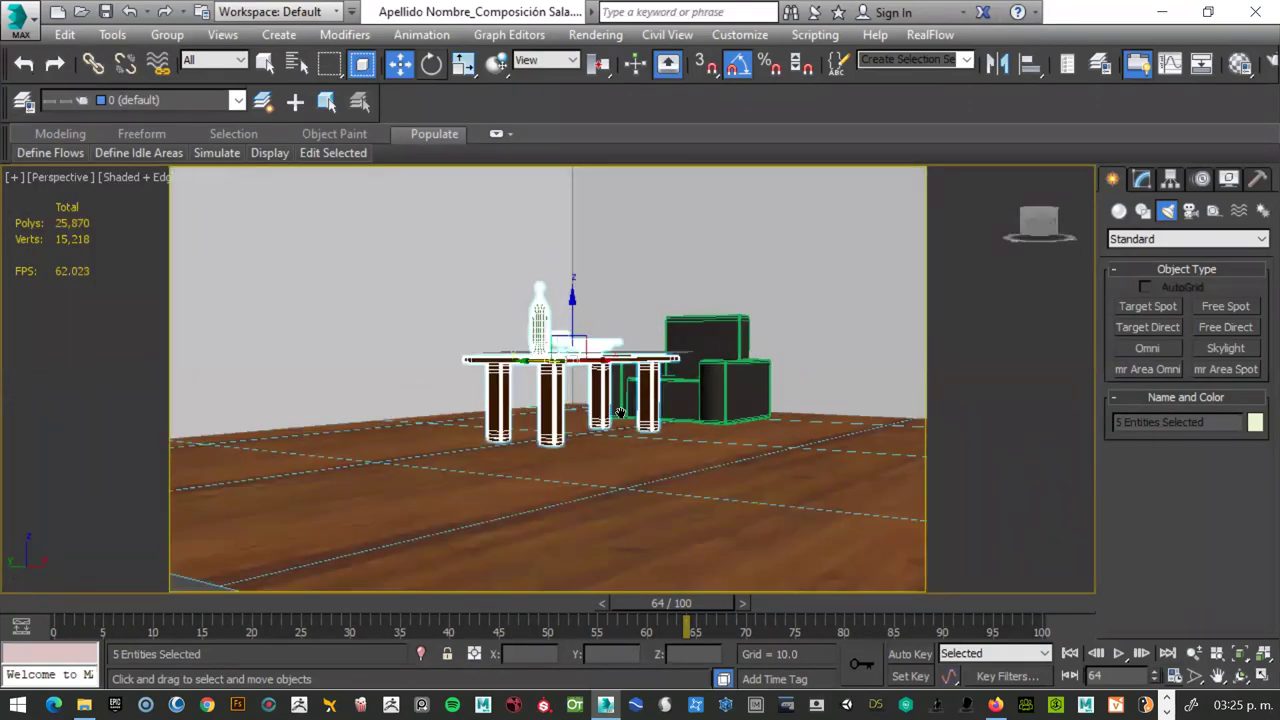
pyautogui.scroll(2, 645, 350)
pyautogui.scroll(3, 644, 365)
pyautogui.scroll(1, 674, 382)
pyautogui.scroll(-1, 668, 384)
pyautogui.scroll(2, 508, 356)
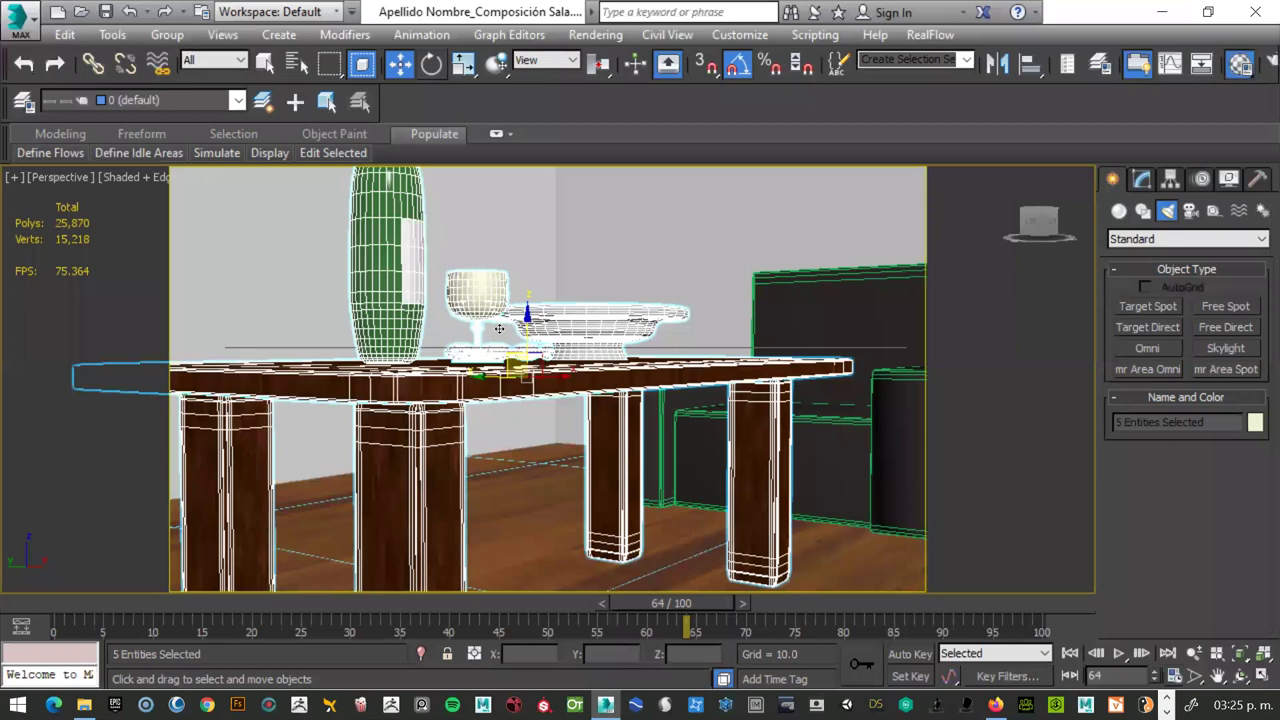
pyautogui.press('m')
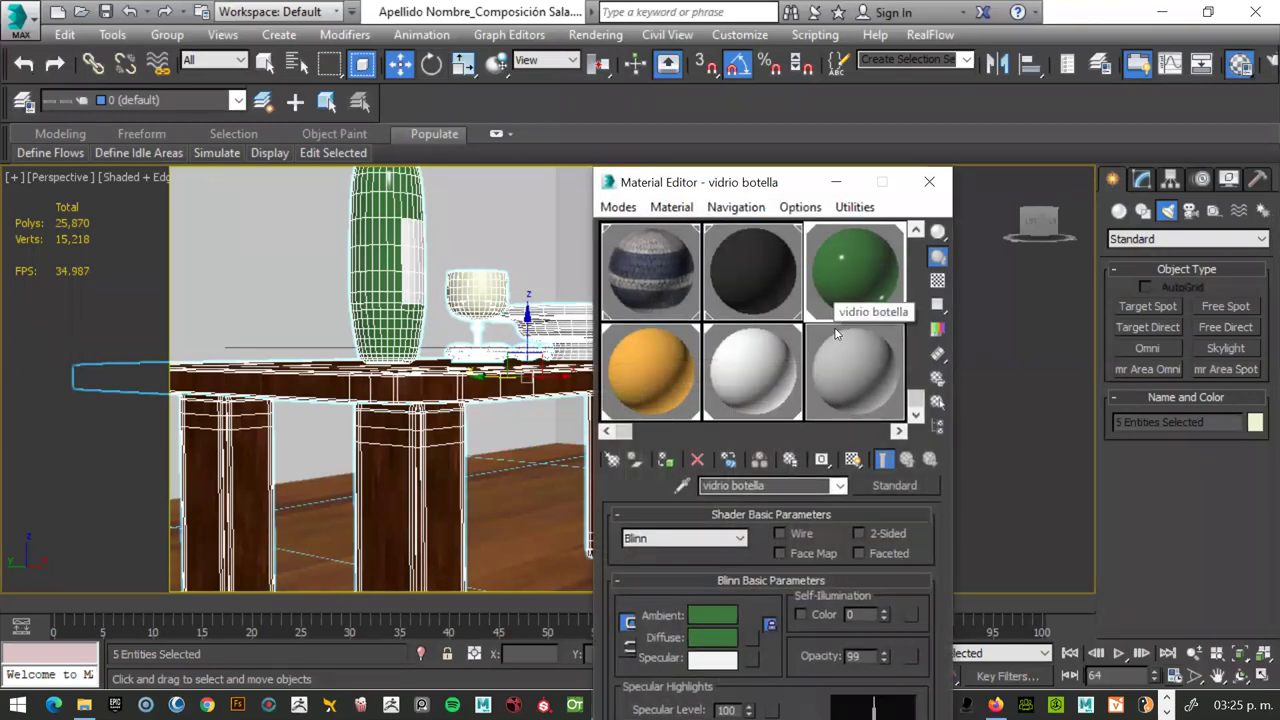
# - Drag a material sample onto the selected table pieces and assign it to the selection
pyautogui.scroll(1, 860, 360)
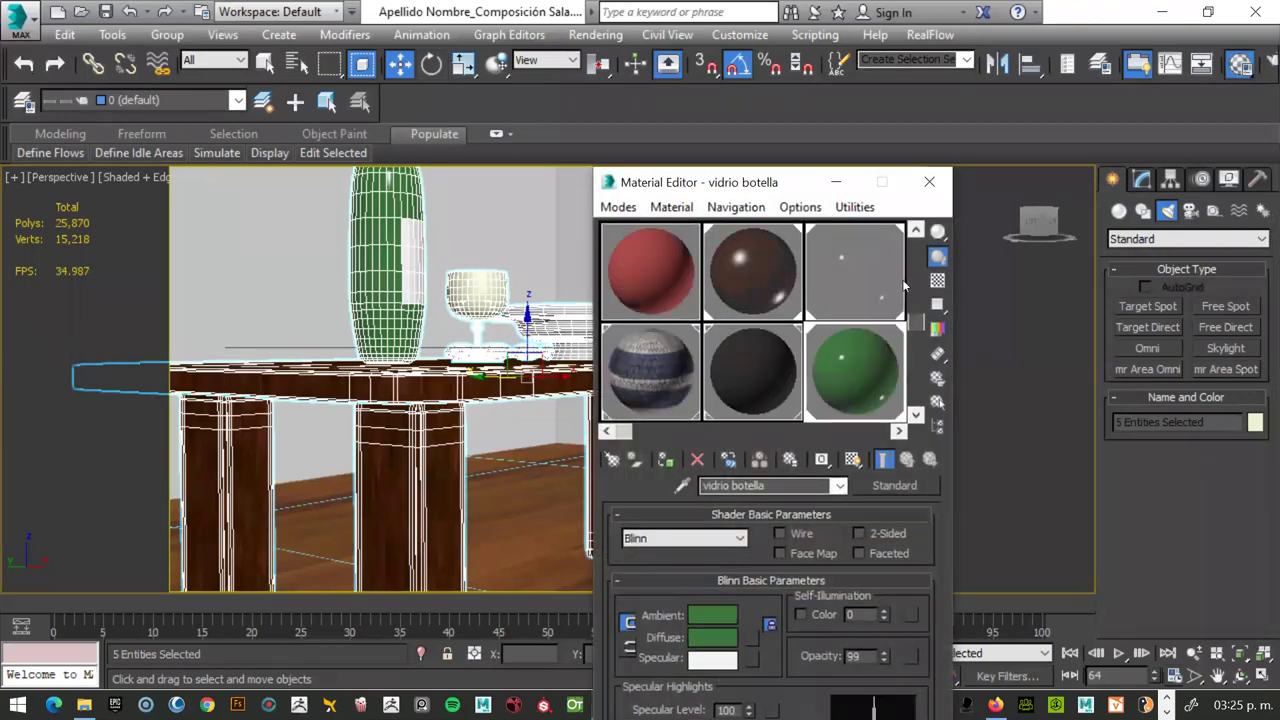
pyautogui.scroll(1, 840, 326)
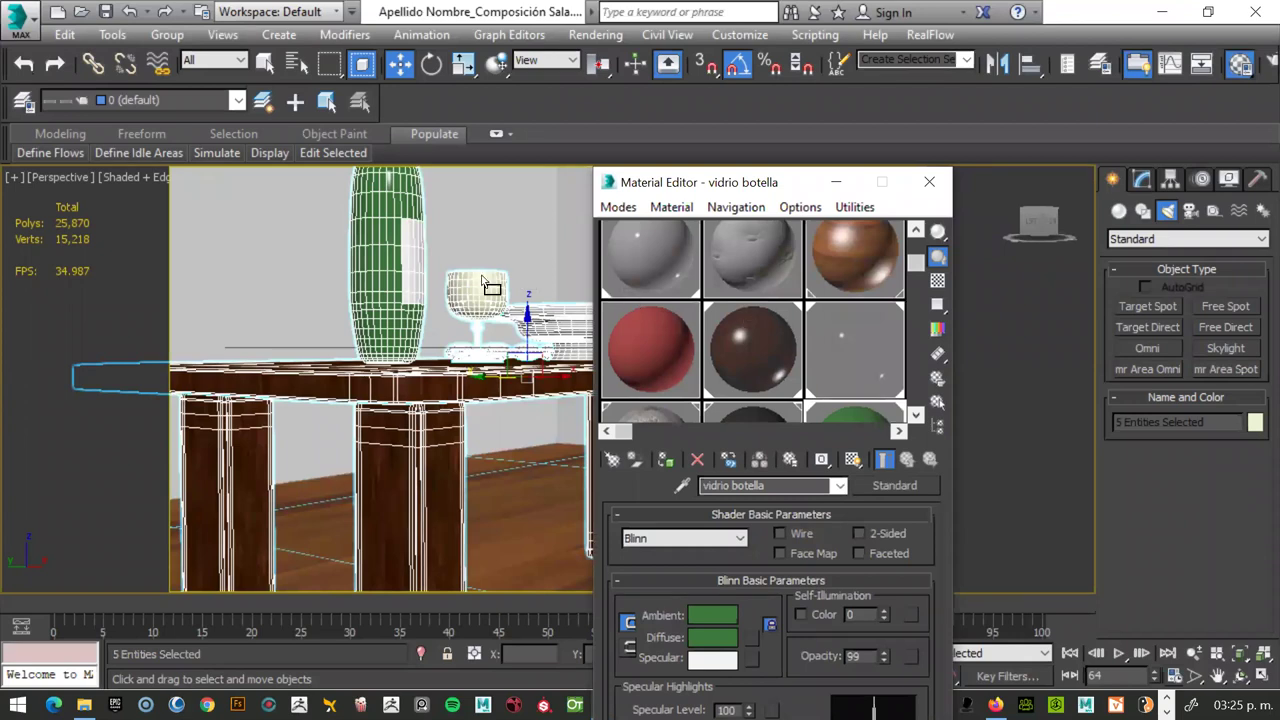
pyautogui.moveTo(740, 313); pyautogui.dragTo(490, 288)
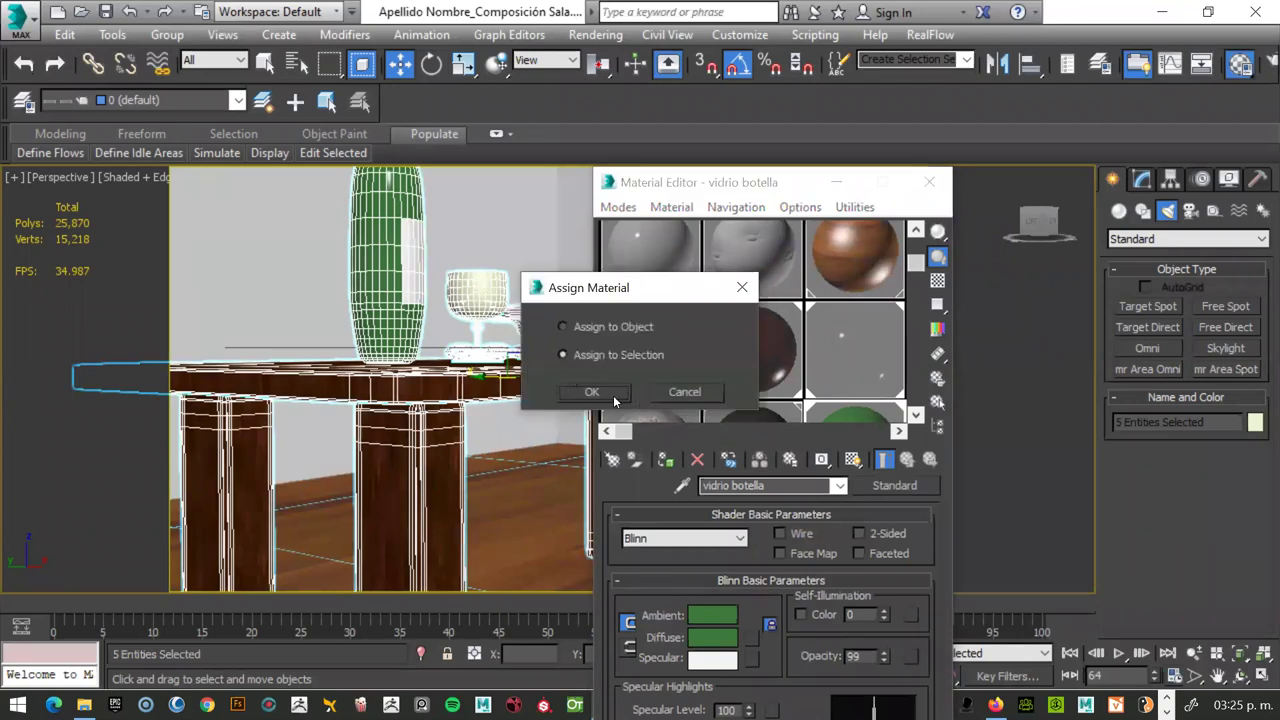
pyautogui.click(562, 390)
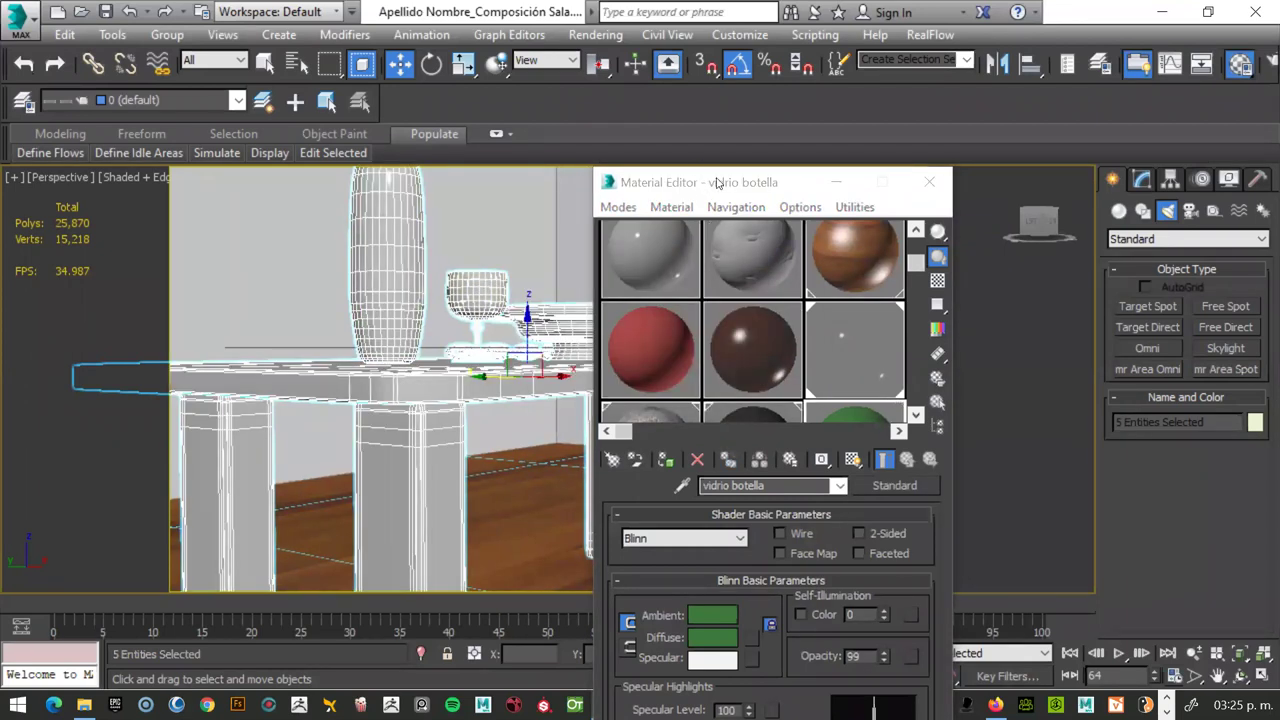
pyautogui.moveTo(716, 182); pyautogui.dragTo(821, 198)
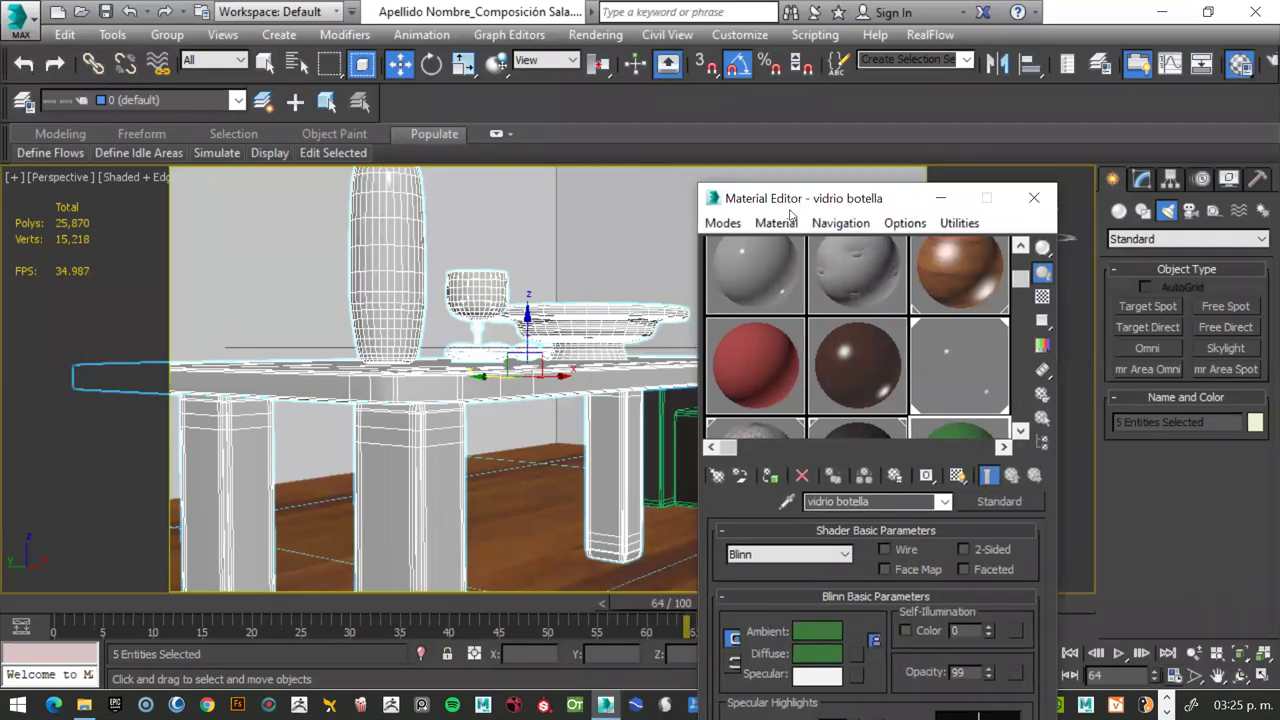
# - Reselect the table top, legs and board and assign the material to them again
pyautogui.click(130, 280)
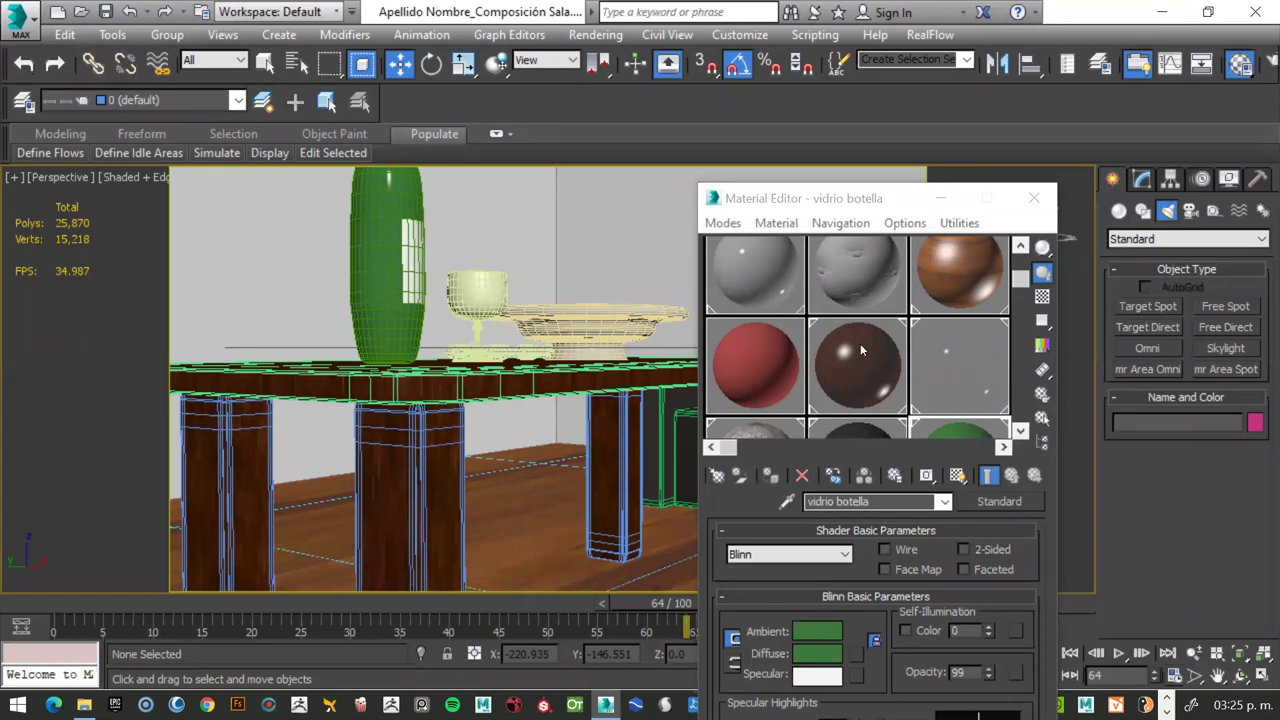
pyautogui.click(696, 386)
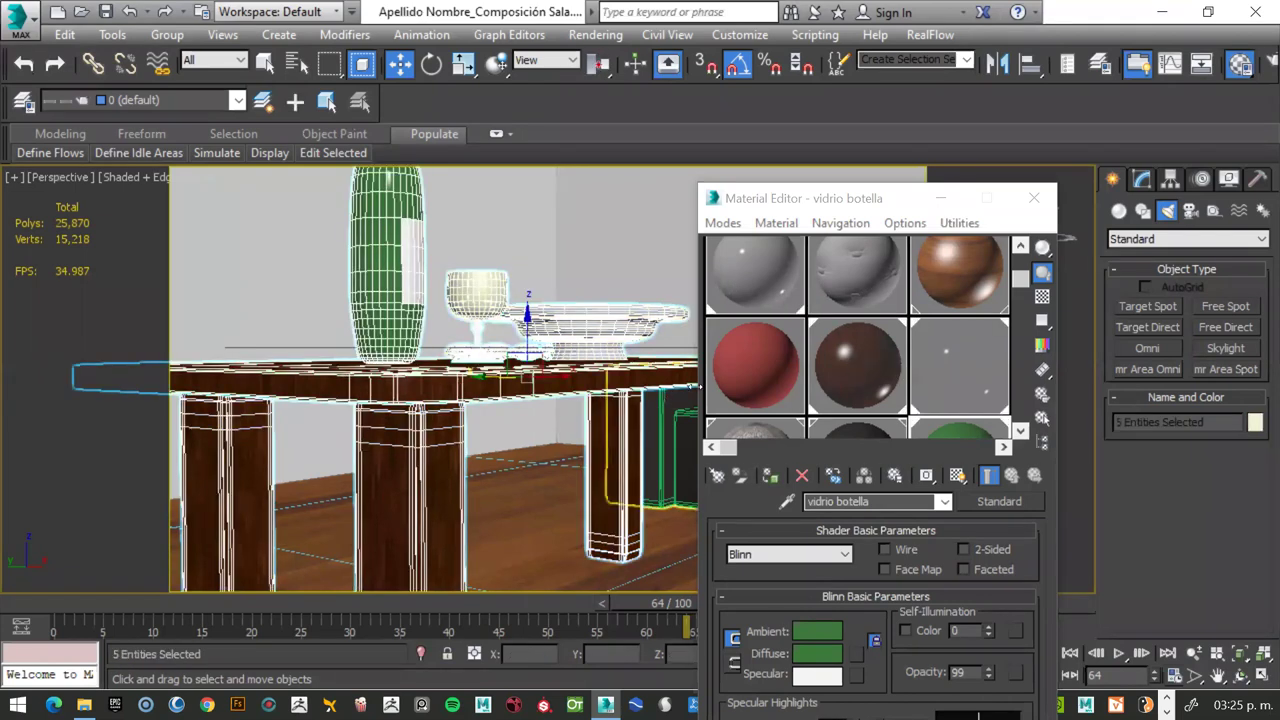
pyautogui.moveTo(956, 381); pyautogui.dragTo(476, 298)
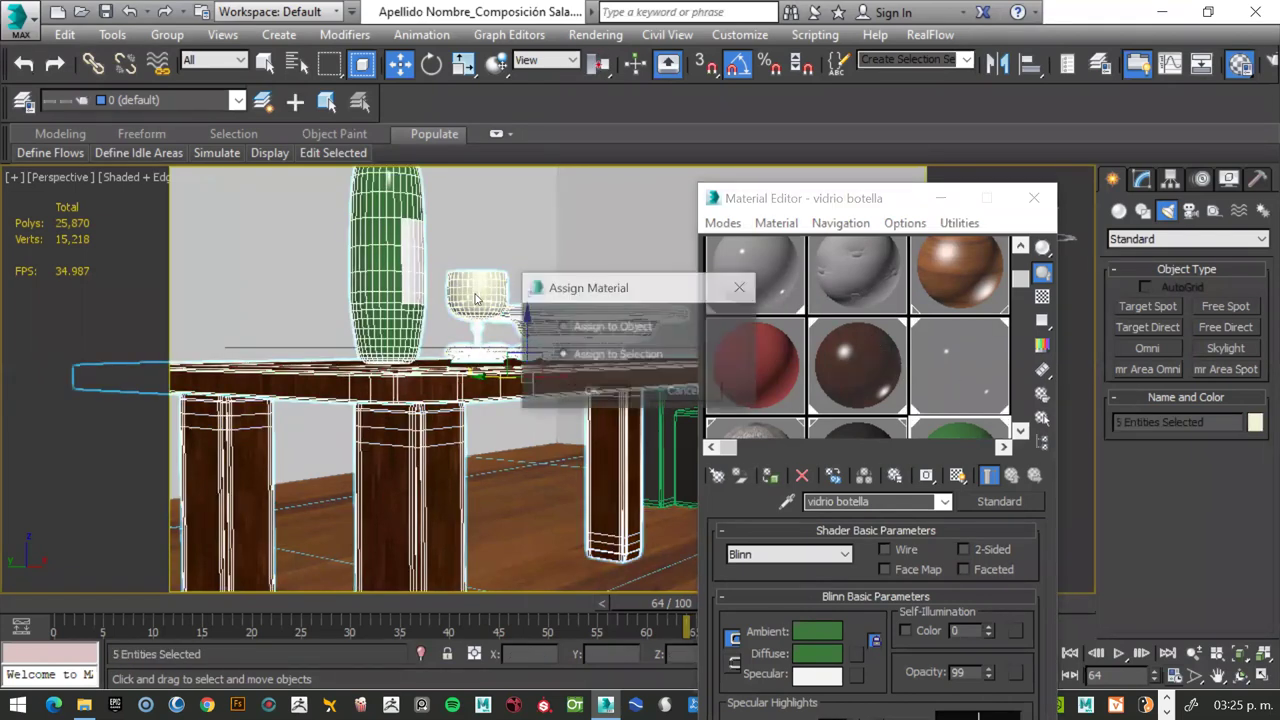
pyautogui.click(607, 390)
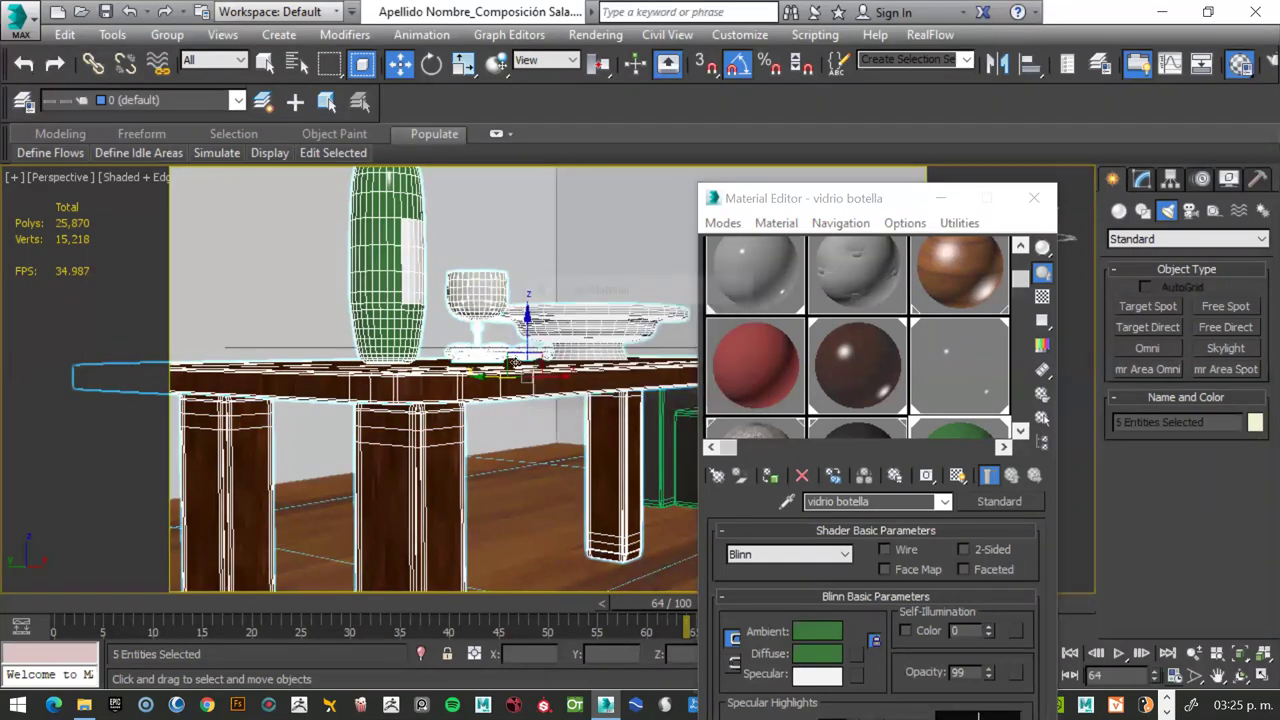
pyautogui.click(188, 264)
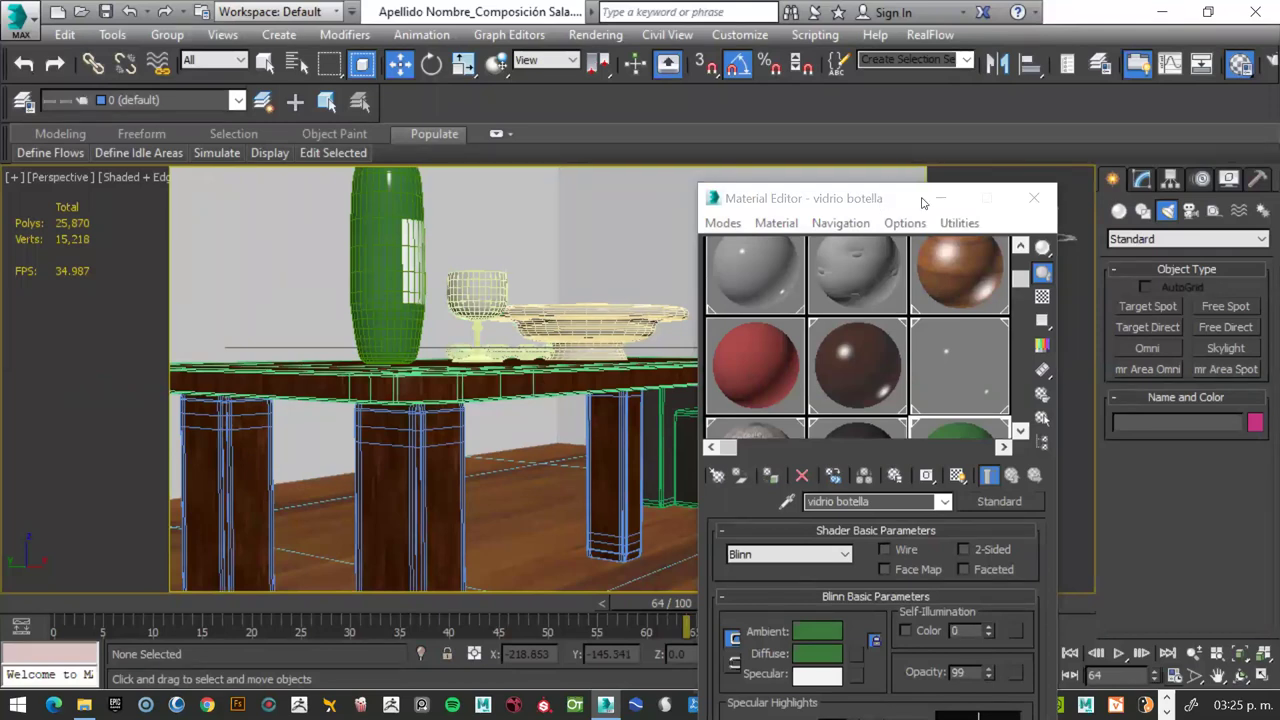
pyautogui.moveTo(800, 198); pyautogui.dragTo(984, 276)
# - Orbit higher over the table, zoom in on the bowl and glass, and render frame 64
pyautogui.moveTo(663, 354)
pyautogui.keyDown('alt'); pyautogui.mouseDown(button='middle')
pyautogui.moveTo(631, 388)
pyautogui.moveTo(623, 367)
pyautogui.mouseUp(button='middle'); pyautogui.keyUp('alt')
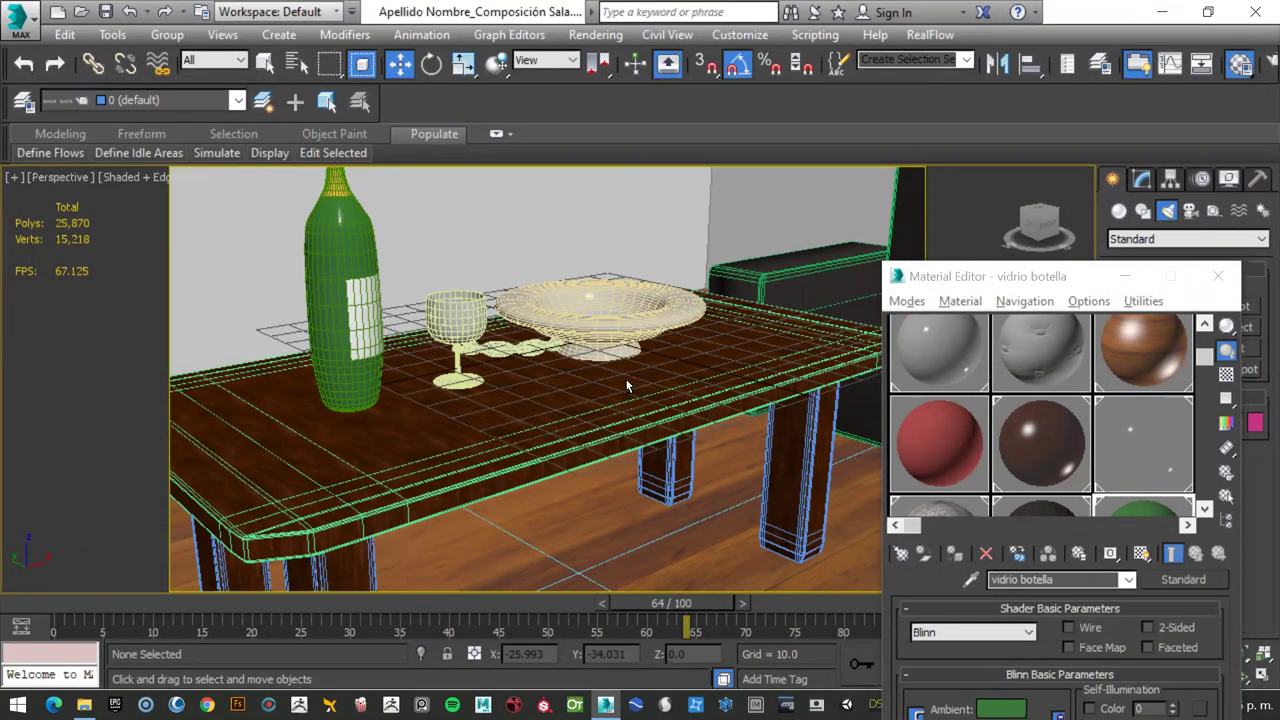
pyautogui.scroll(2, 623, 367)
pyautogui.scroll(3, 623, 367)
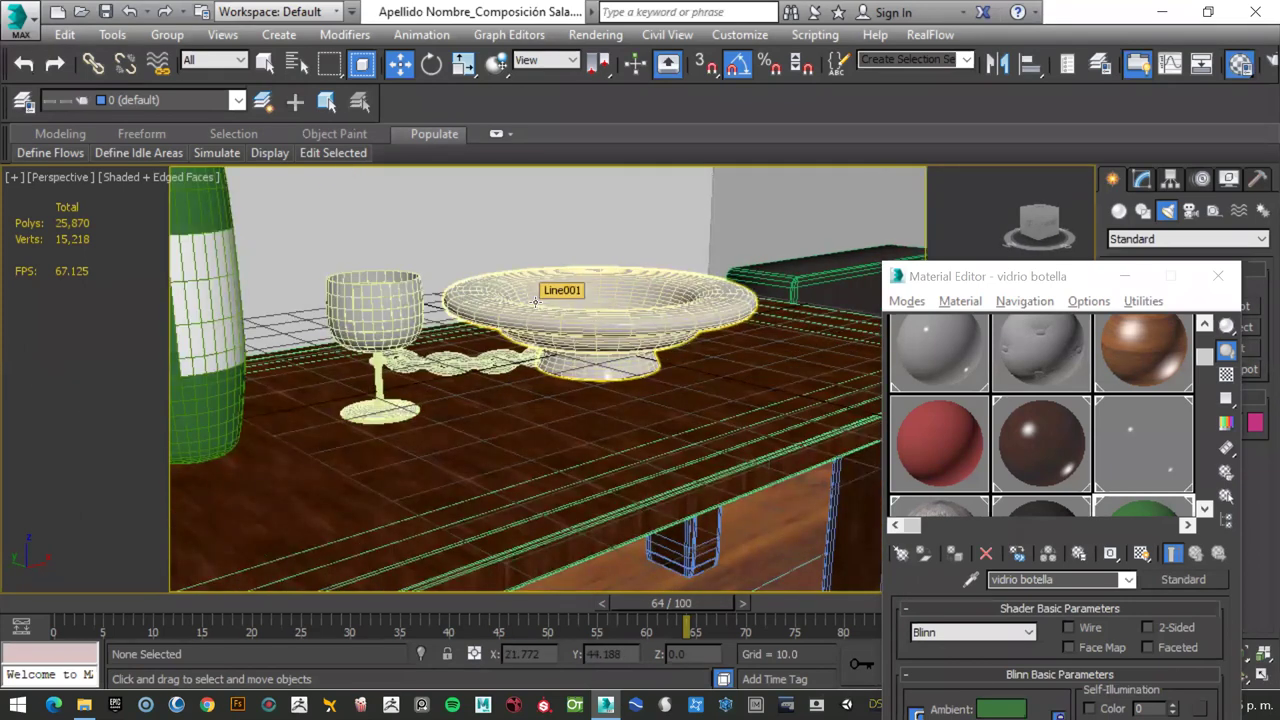
pyautogui.hotkey('shift', 'q')
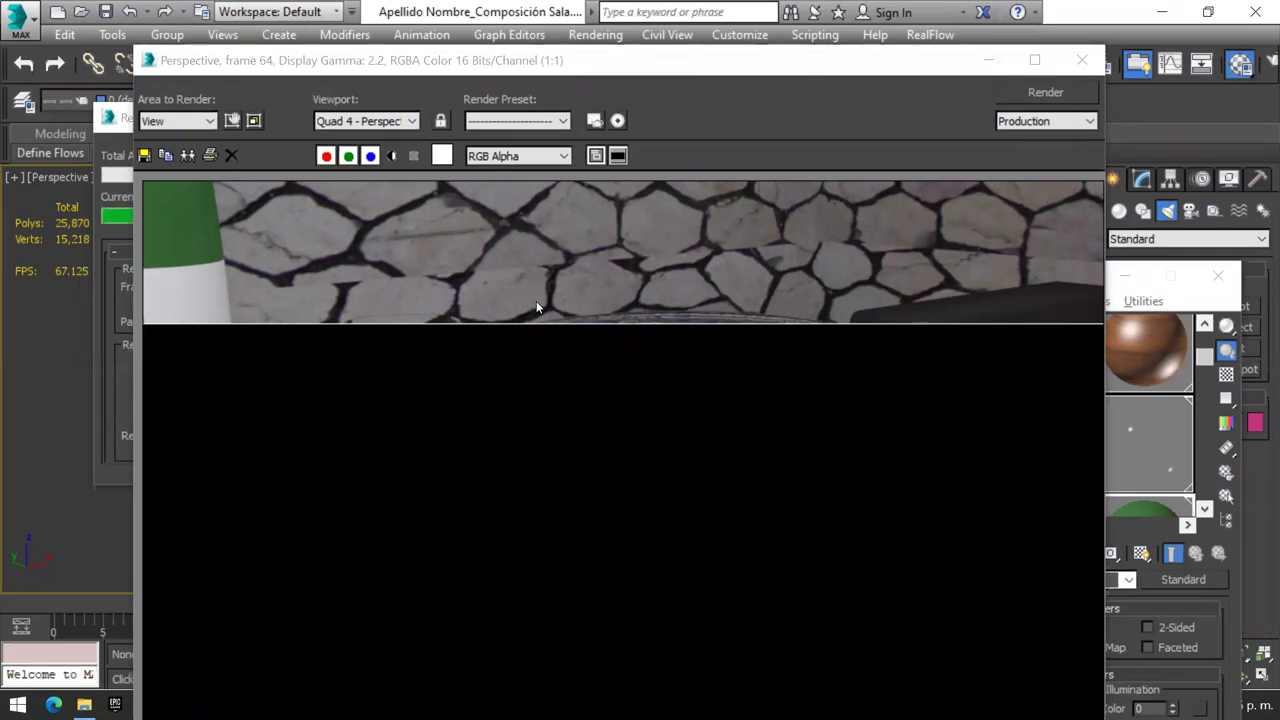
pyautogui.scroll(1, 748, 311)
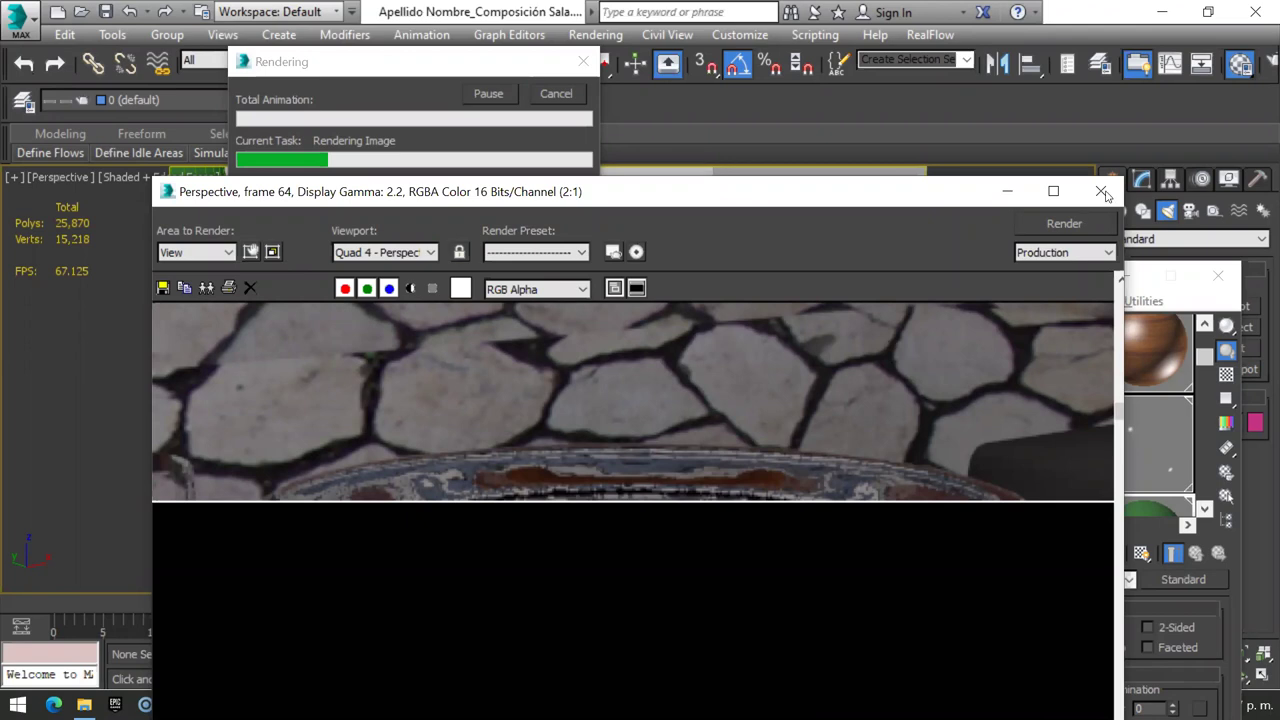
# - Close the render window, then select the furniture and floor and hide them
pyautogui.click(1007, 191)
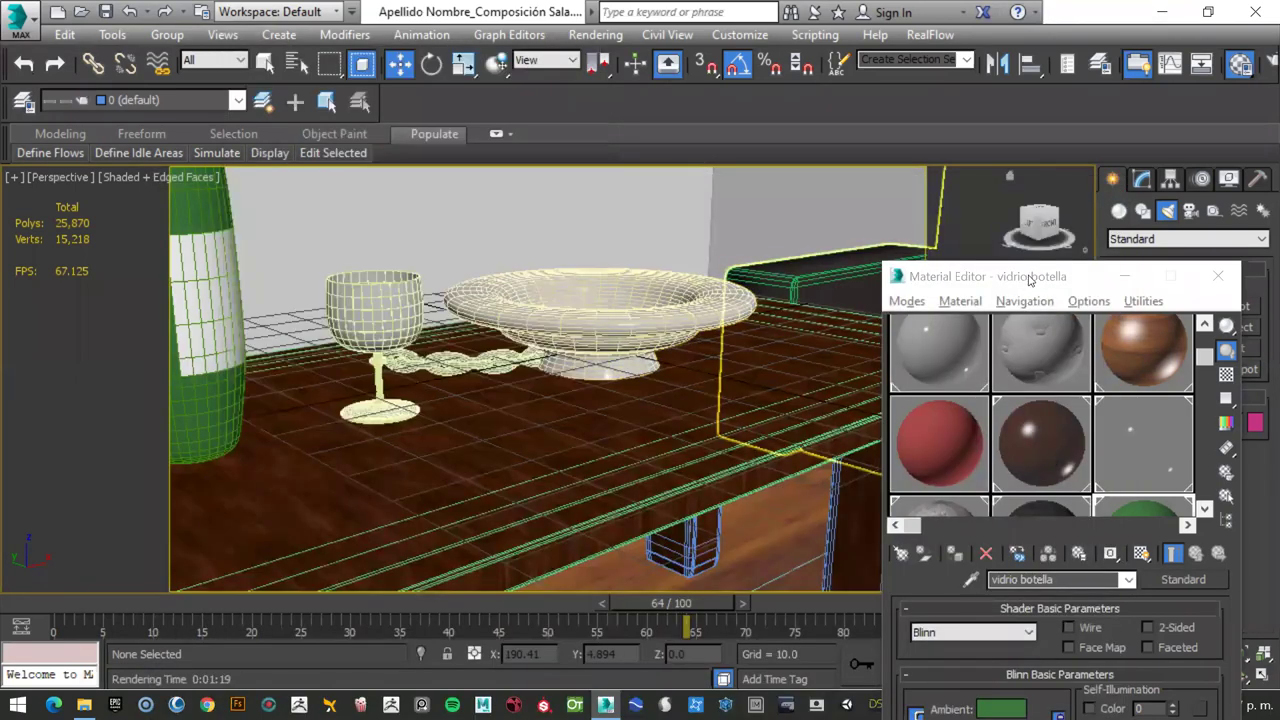
pyautogui.moveTo(1030, 278); pyautogui.dragTo(1108, 326)
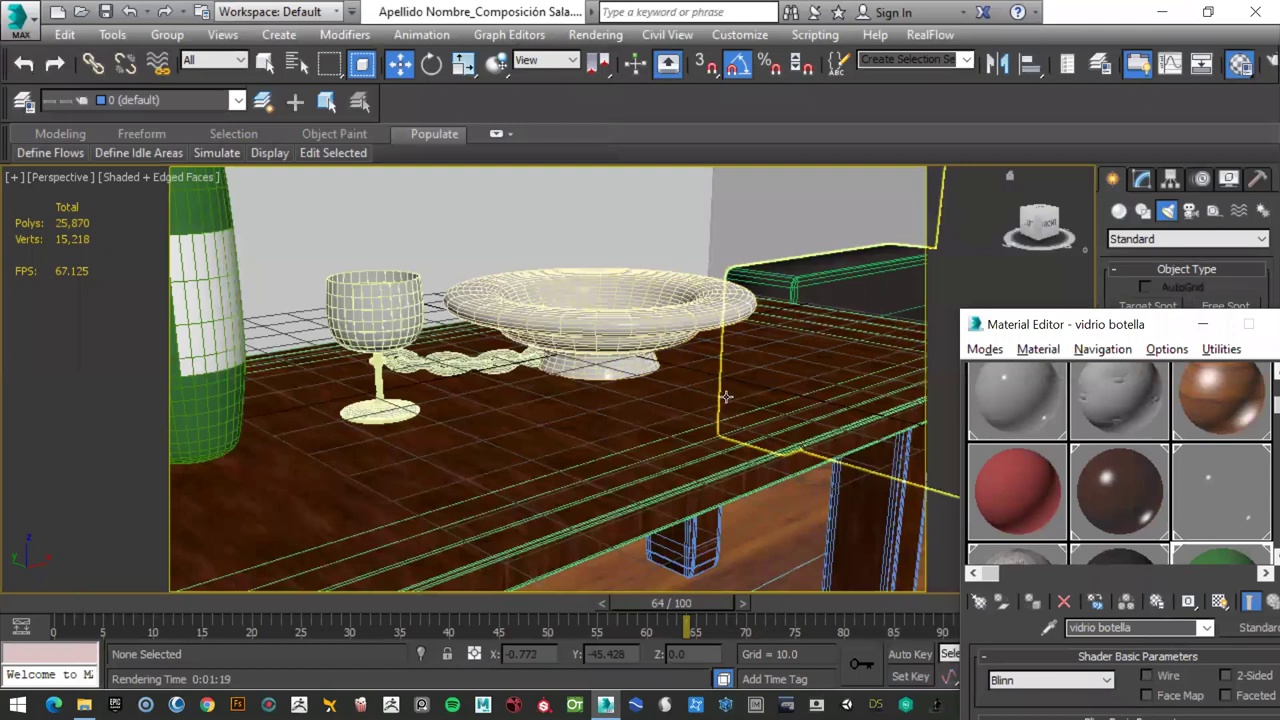
pyautogui.press('z')
pyautogui.scroll(3, 594, 441)
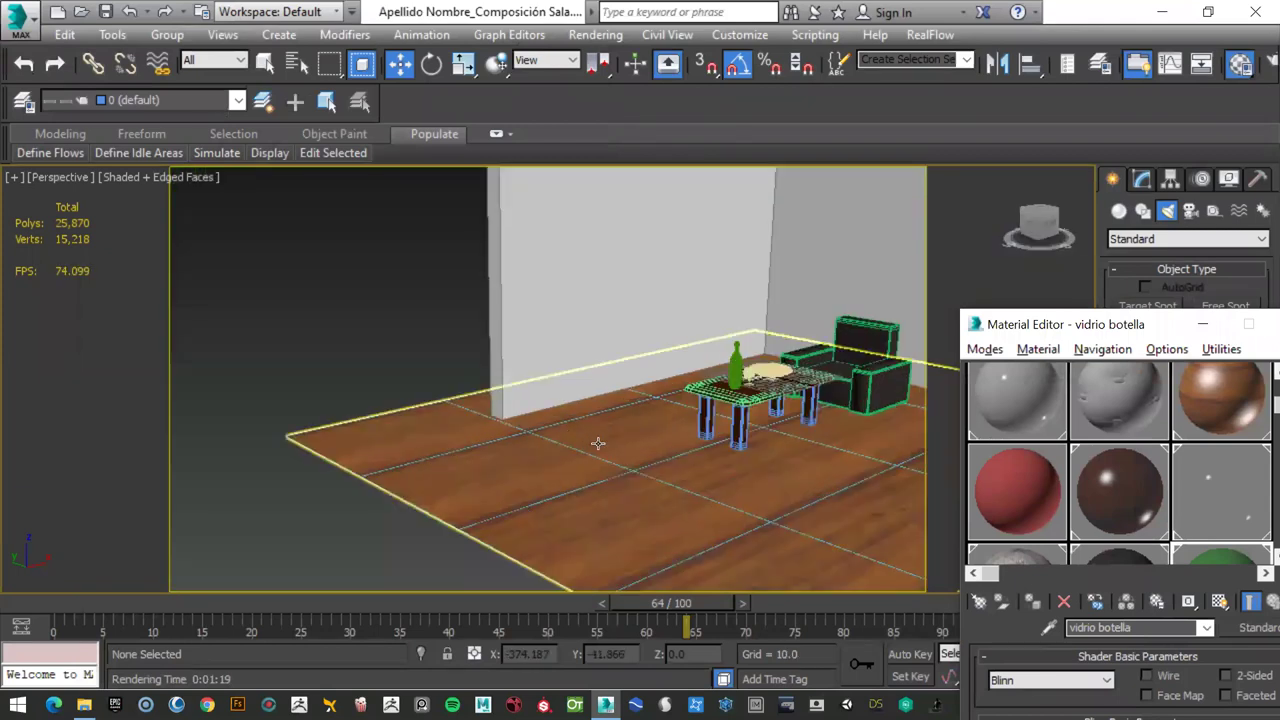
pyautogui.click(772, 347)
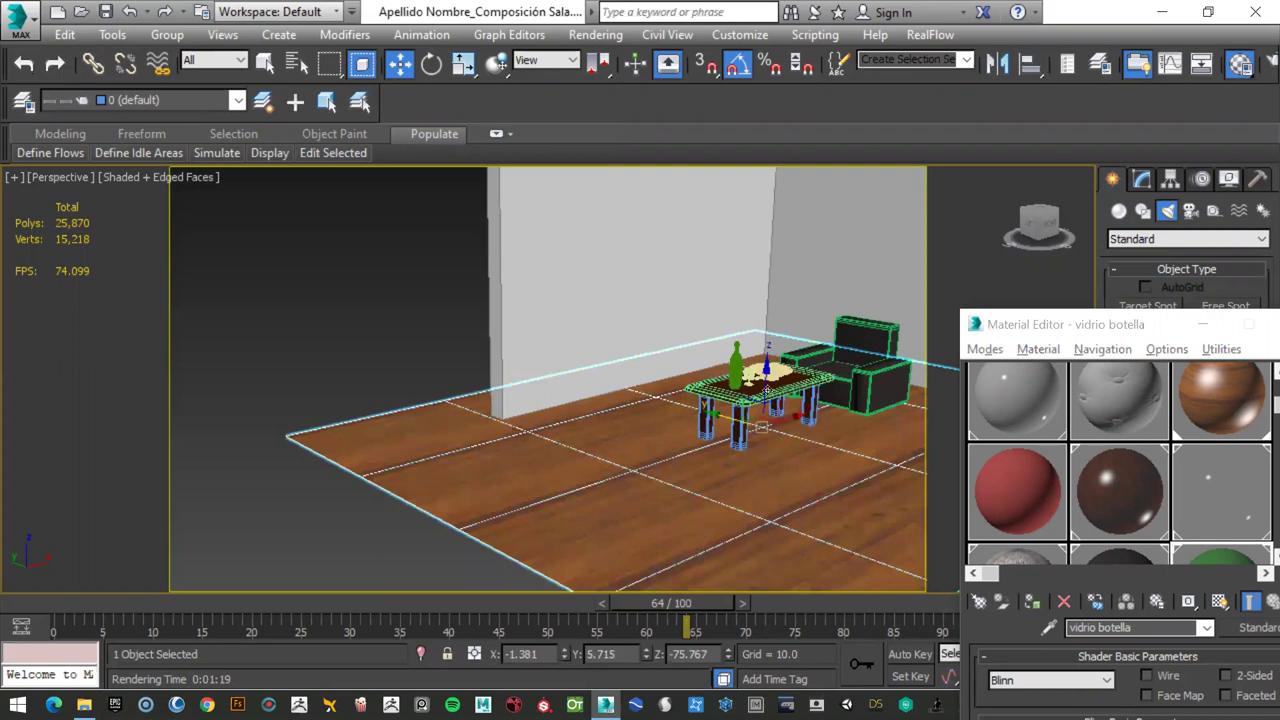
pyautogui.scroll(5, 765, 395)
pyautogui.scroll(-3, 765, 396)
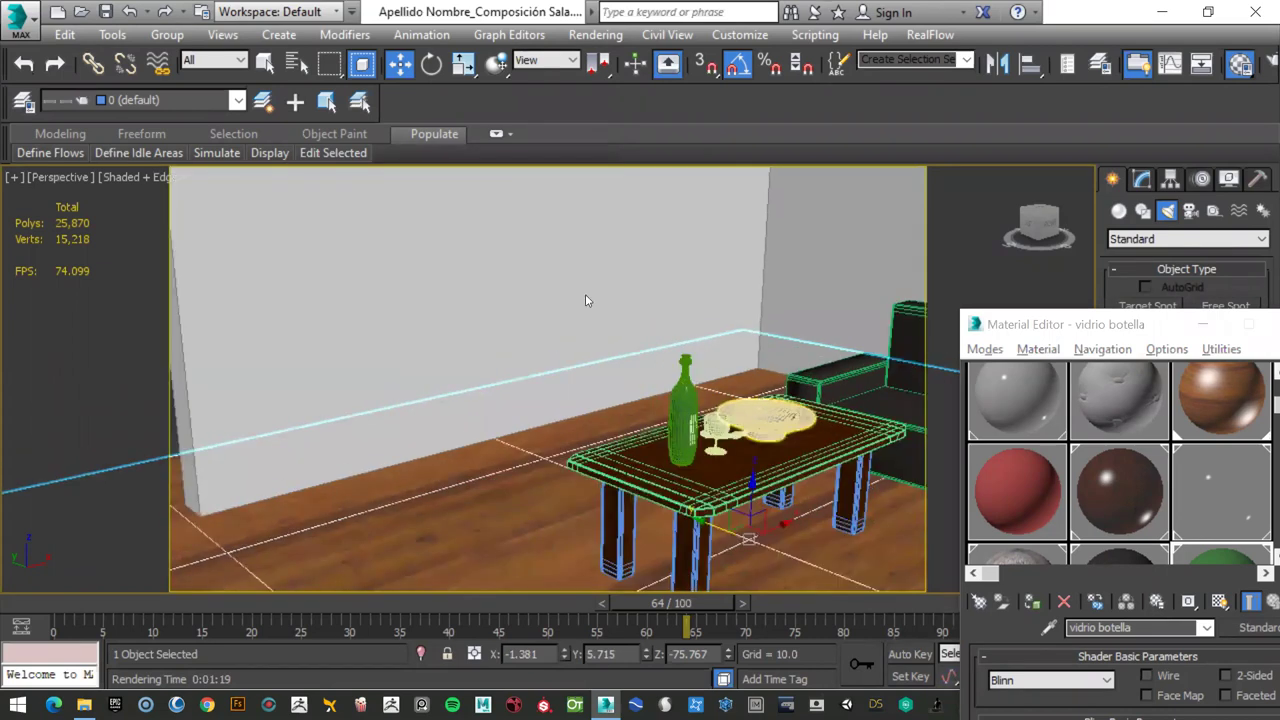
pyautogui.scroll(-10, 585, 300)
pyautogui.moveTo(664, 318); pyautogui.dragTo(874, 472)
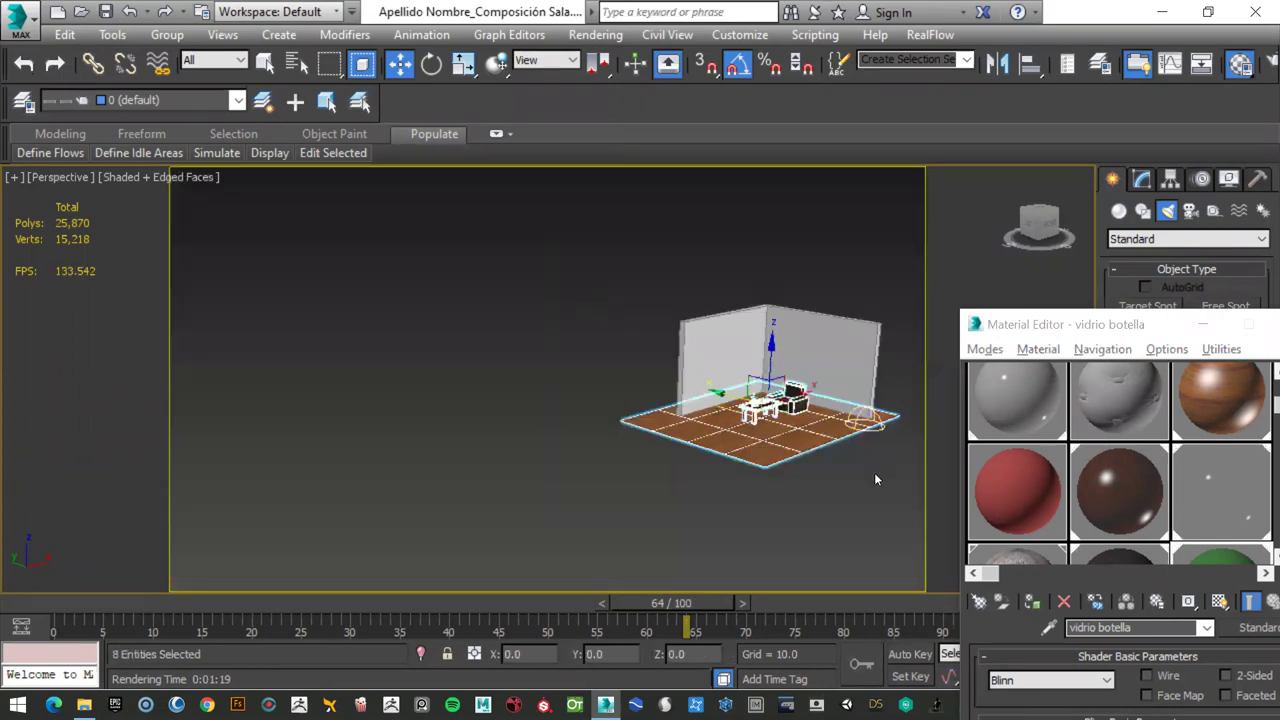
pyautogui.rightClick(804, 349)
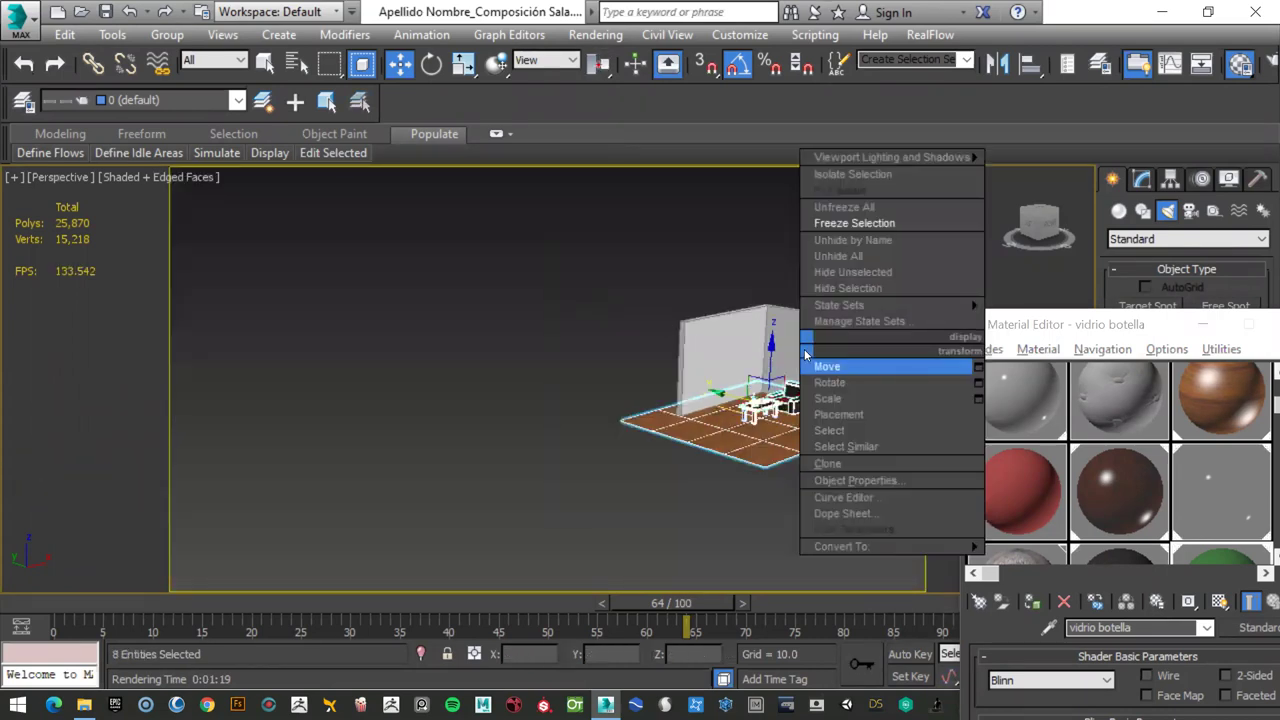
pyautogui.click(845, 288)
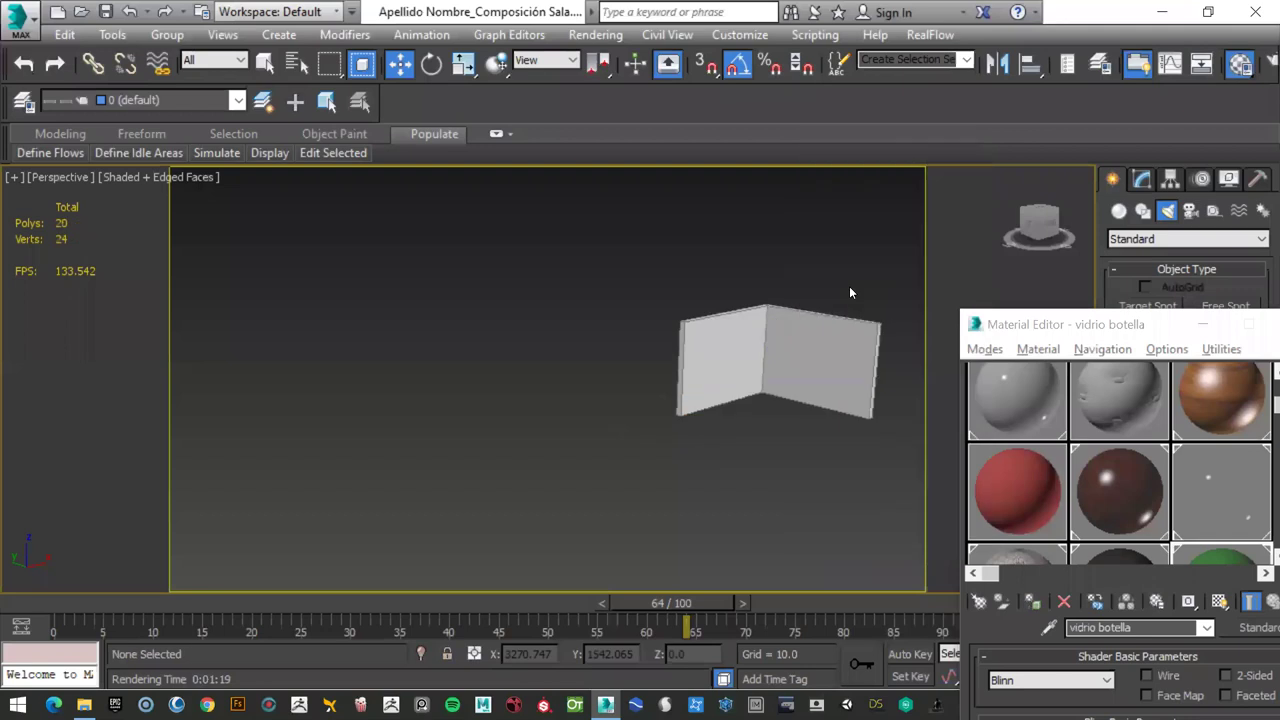
# - Freeze the walls in place from the quad menu
pyautogui.rightClick(802, 340)
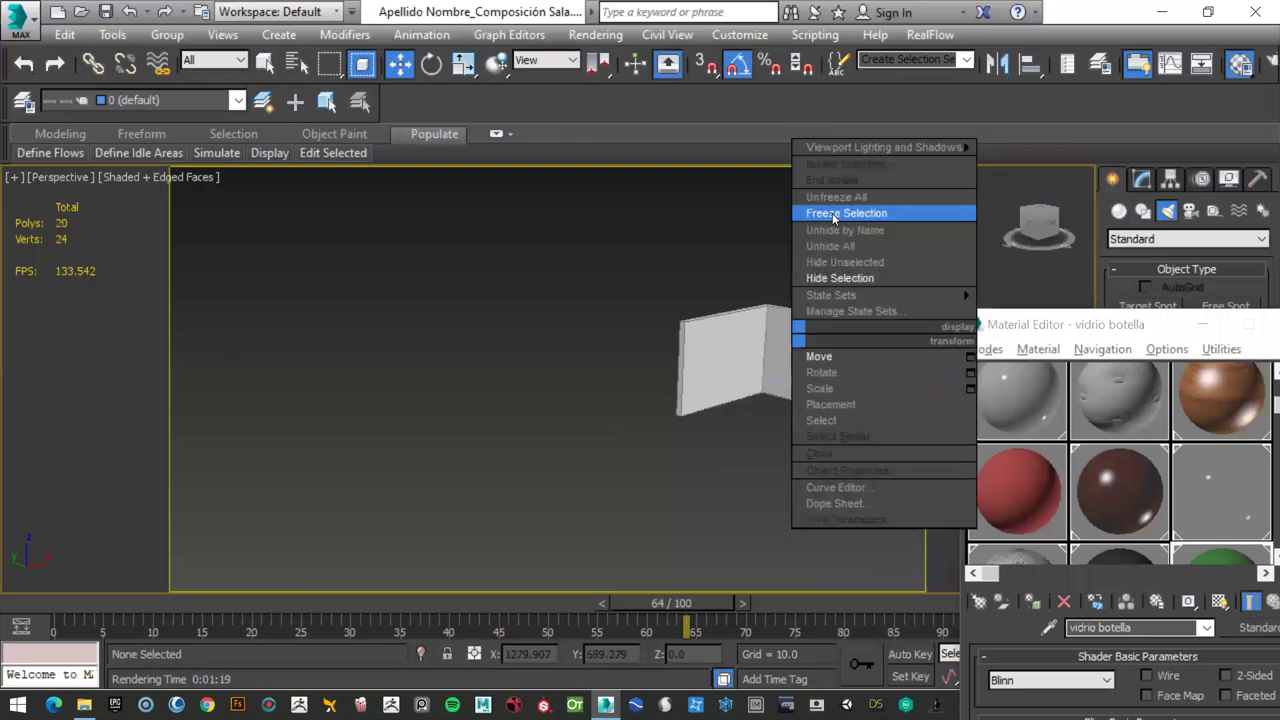
pyautogui.click(840, 222)
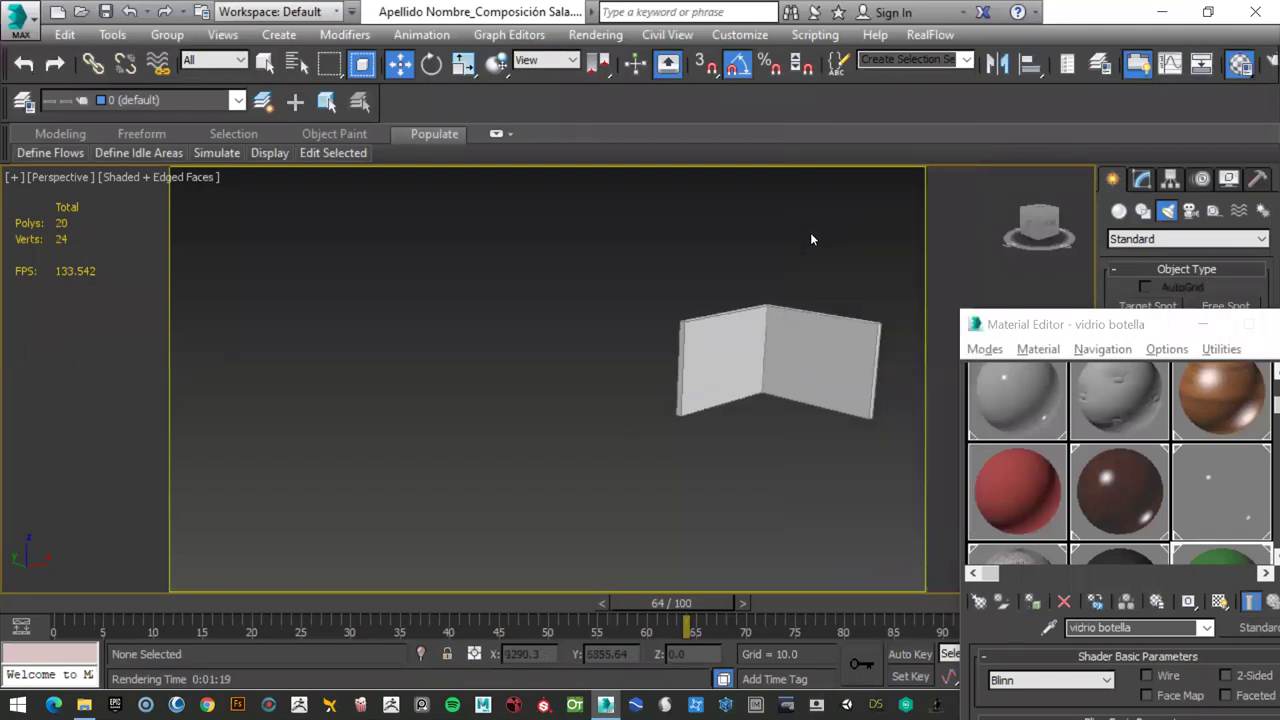
pyautogui.rightClick(772, 346)
pyautogui.rightClick(768, 357)
pyautogui.click(801, 233)
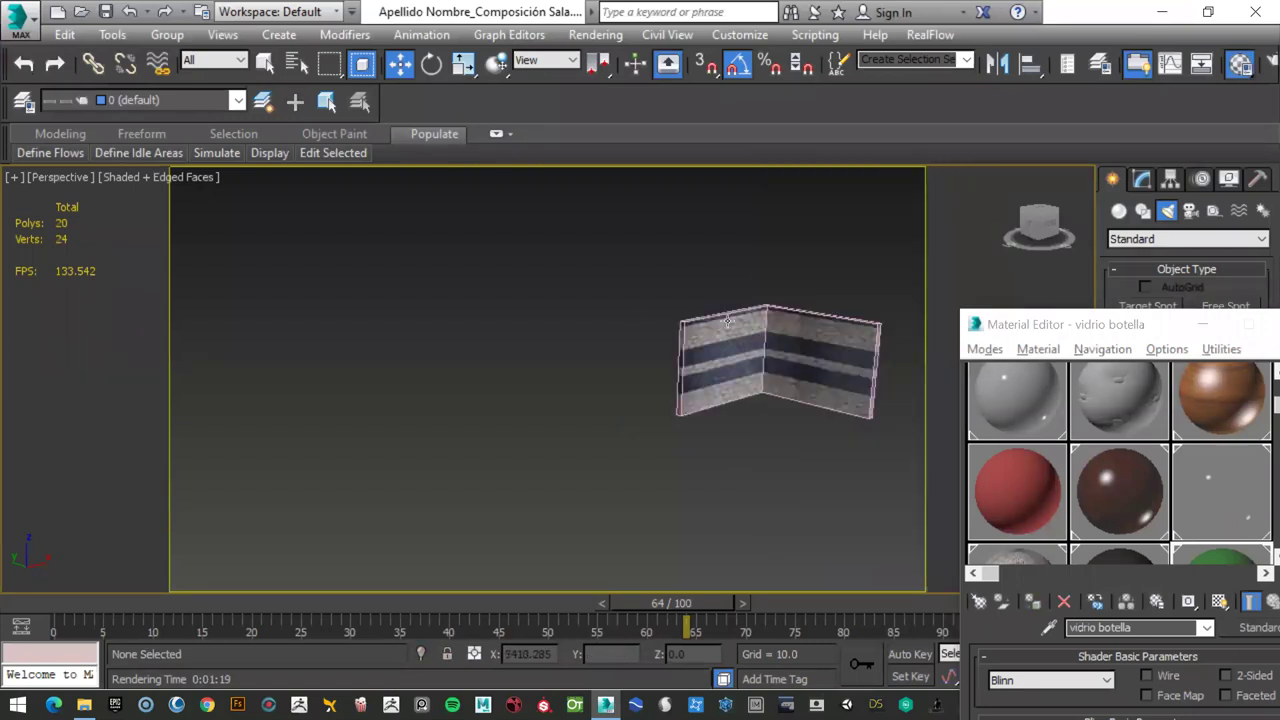
pyautogui.rightClick(742, 344)
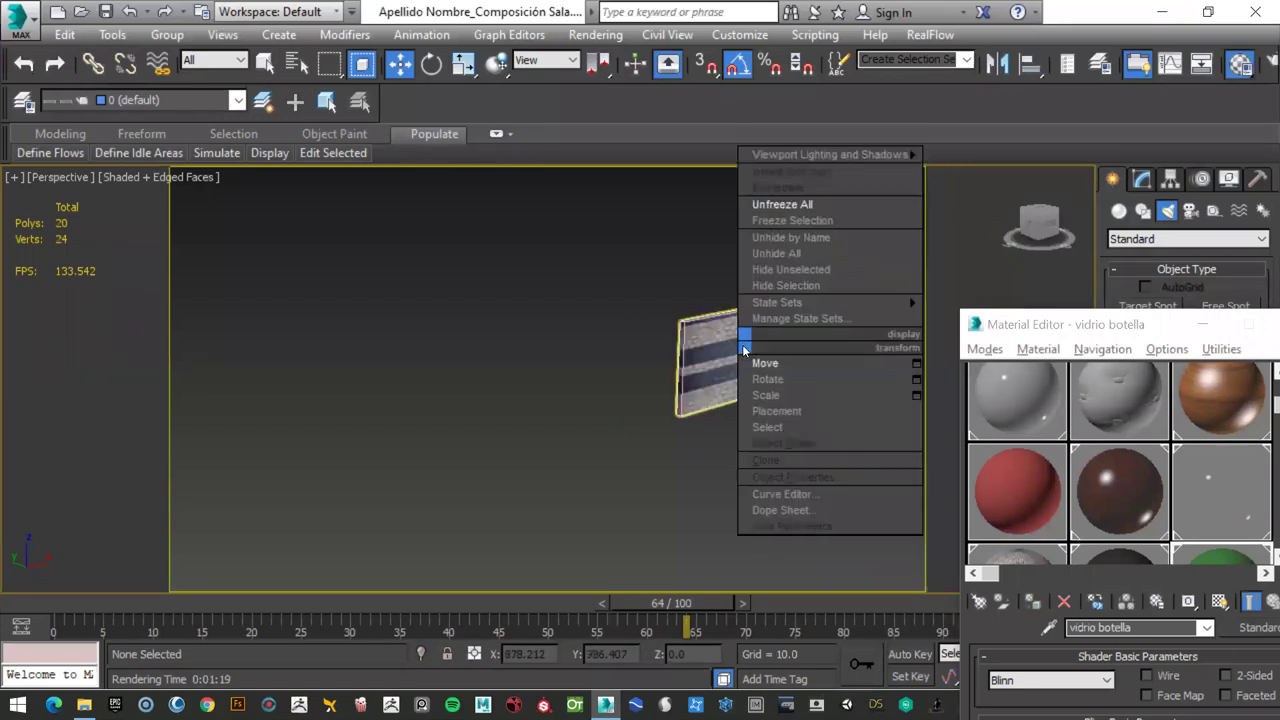
pyautogui.click(797, 285)
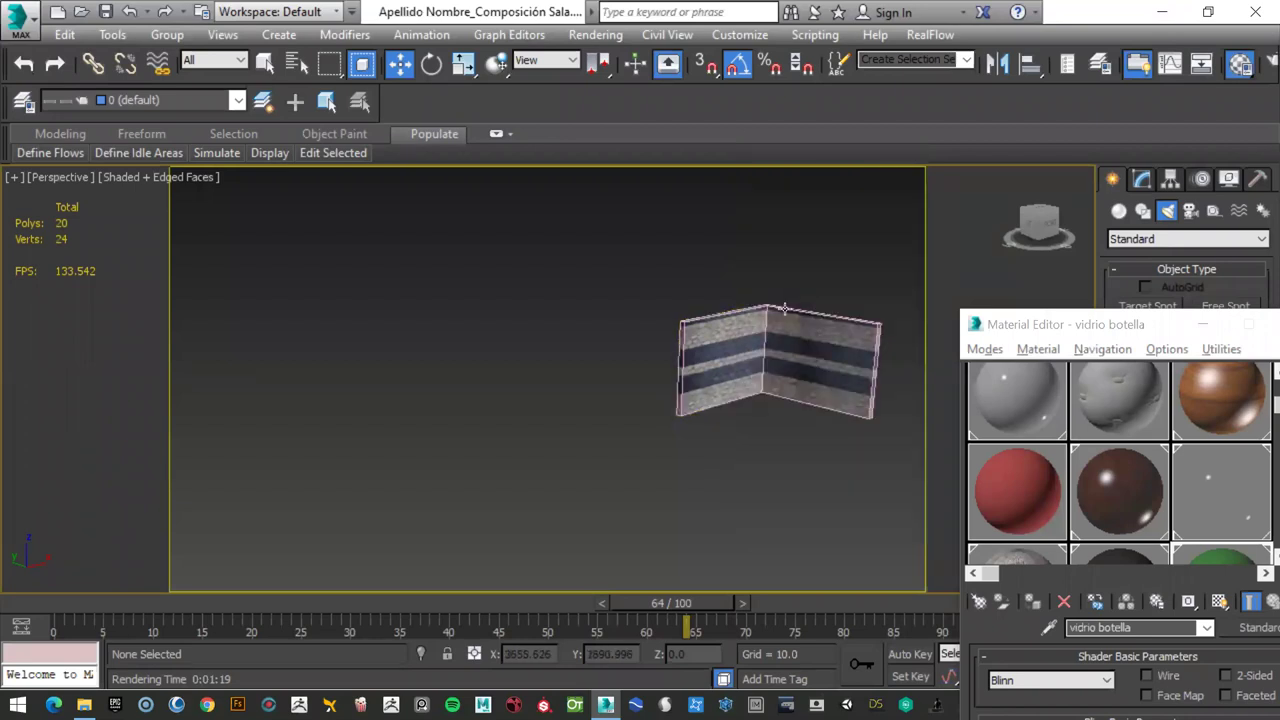
# - Select the stone wall plane and hide it as well
pyautogui.rightClick(708, 252)
pyautogui.click(698, 345)
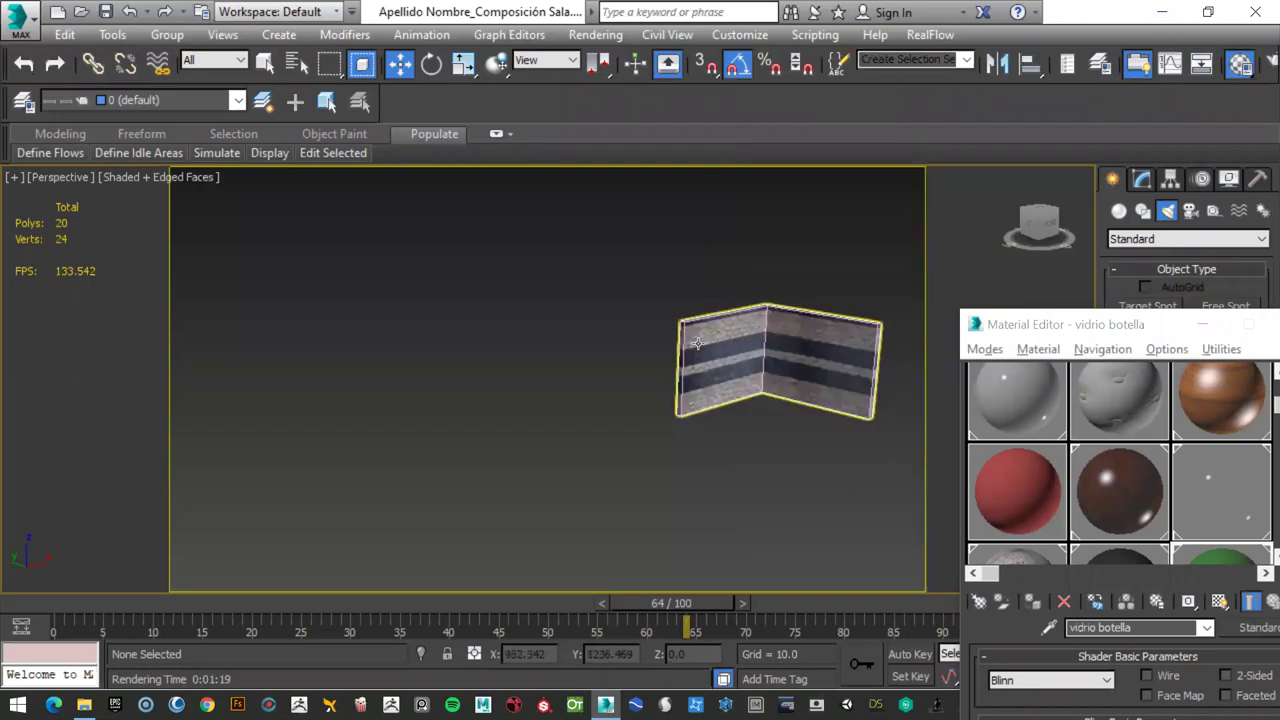
pyautogui.click(695, 345)
pyautogui.rightClick(704, 338)
pyautogui.click(729, 284)
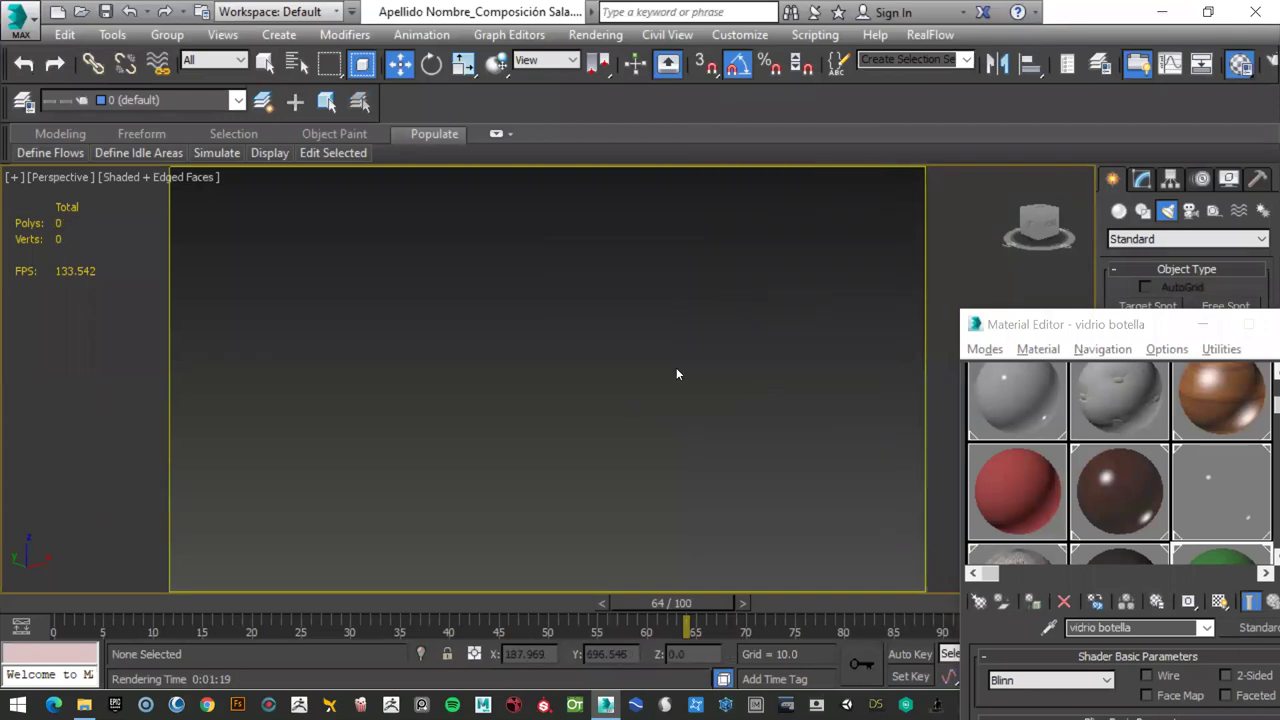
pyautogui.scroll(-3, 677, 369)
# - Use Unhide All to restore the table, bottle, glass, plate, armchair and walls
pyautogui.scroll(3, 677, 369)
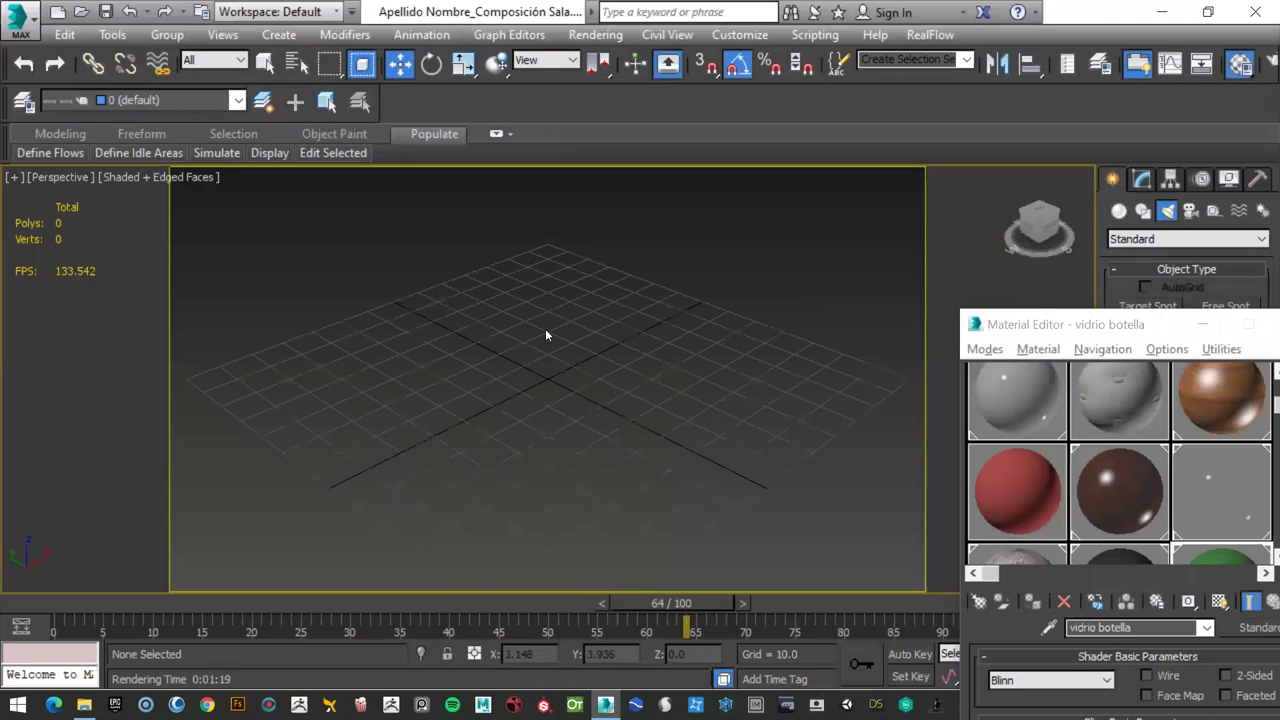
pyautogui.rightClick(616, 283)
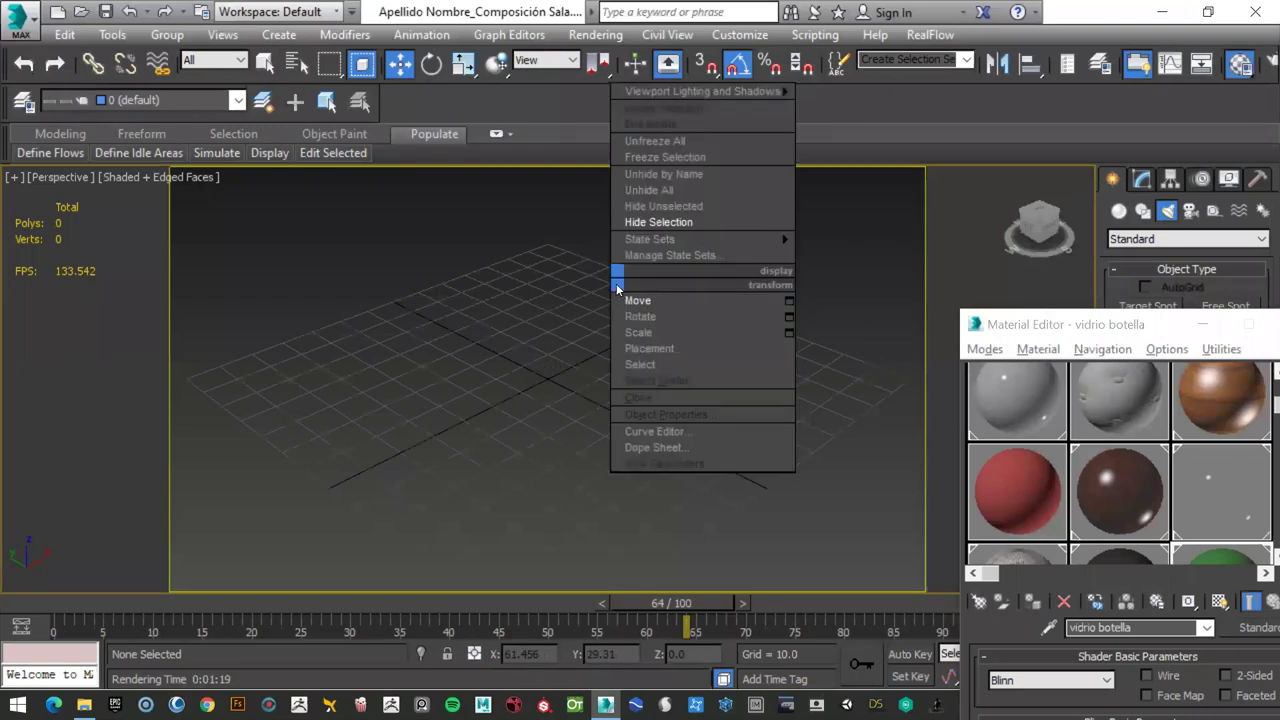
pyautogui.click(651, 189)
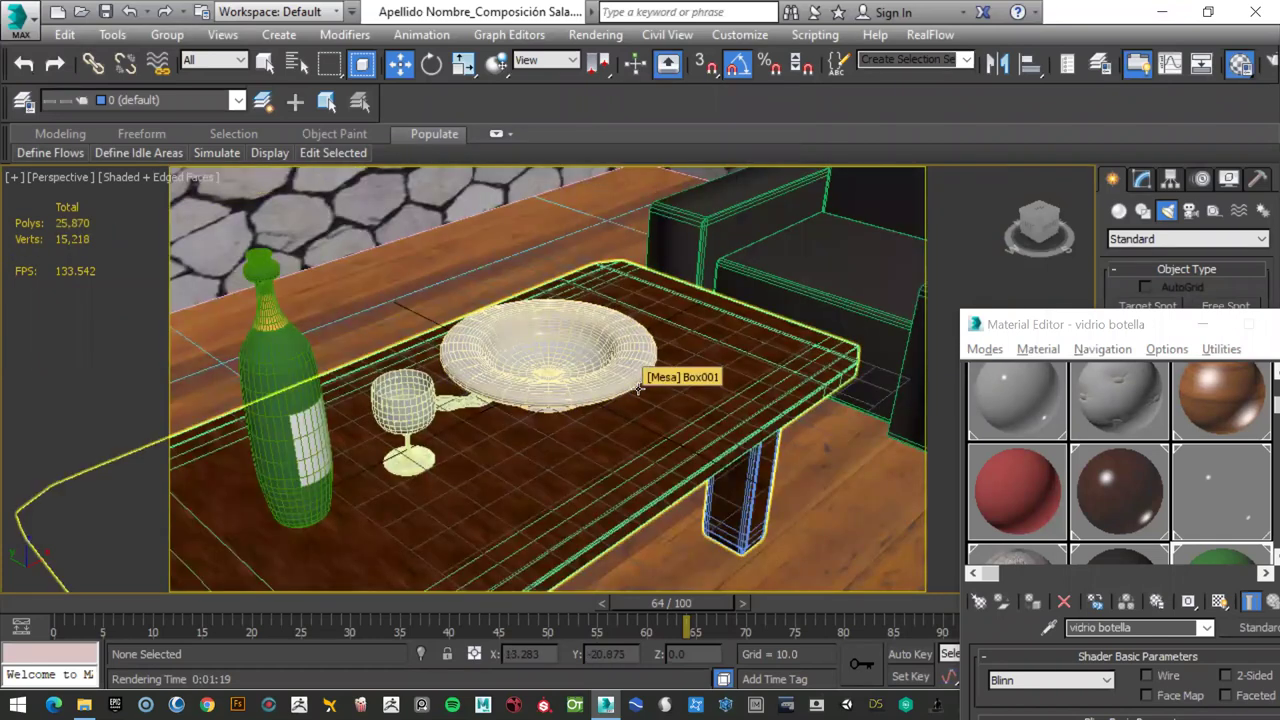
# - Select all room objects and orbit beneath the table to inspect them
pyautogui.click(558, 380)
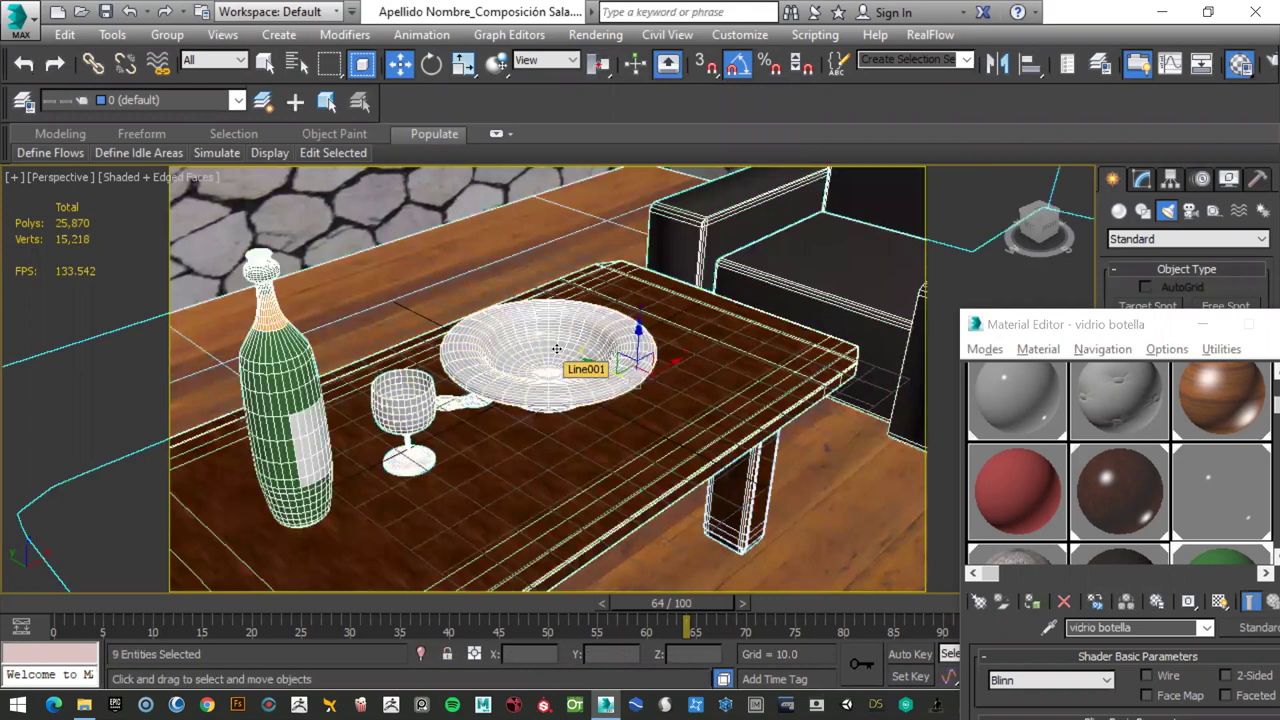
pyautogui.moveTo(647, 446)
pyautogui.keyDown('alt'); pyautogui.mouseDown(button='middle')
pyautogui.moveTo(593, 11)
pyautogui.moveTo(611, 62)
pyautogui.mouseUp(button='middle'); pyautogui.keyUp('alt')
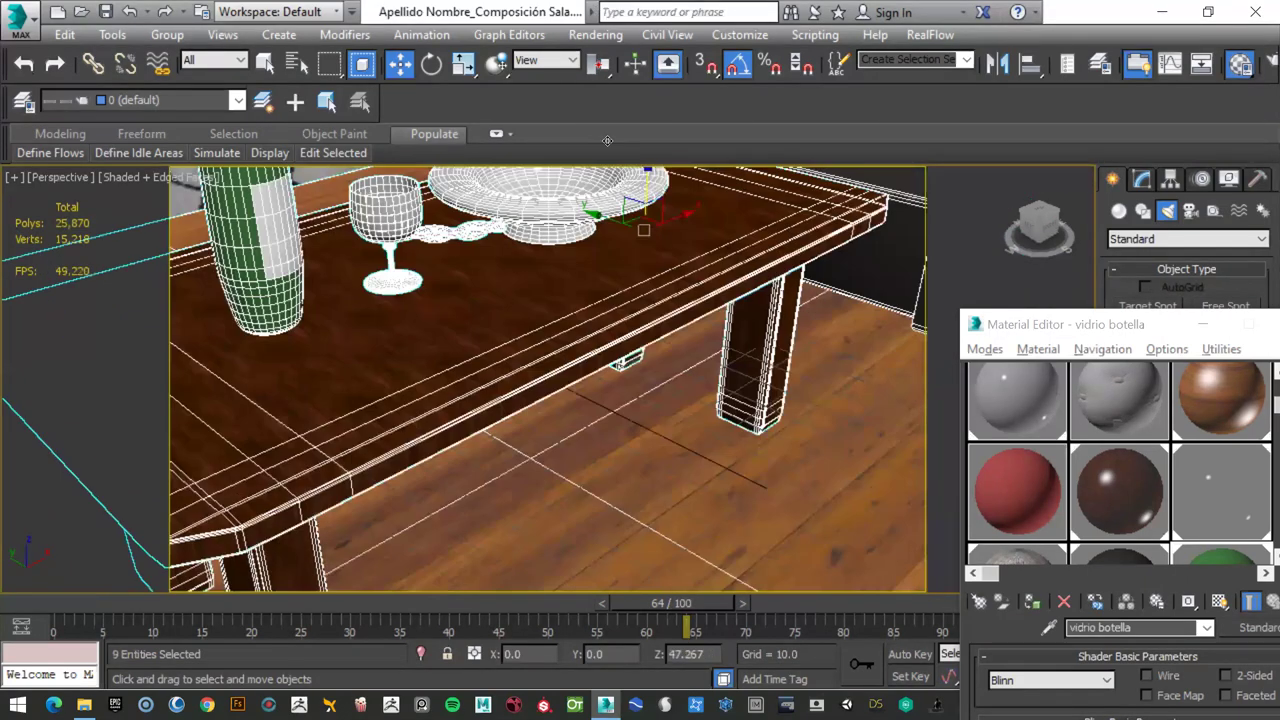
pyautogui.keyDown('alt'); pyautogui.moveTo(611, 62); pyautogui.dragTo(645, 322, button='middle'); pyautogui.keyUp('alt')
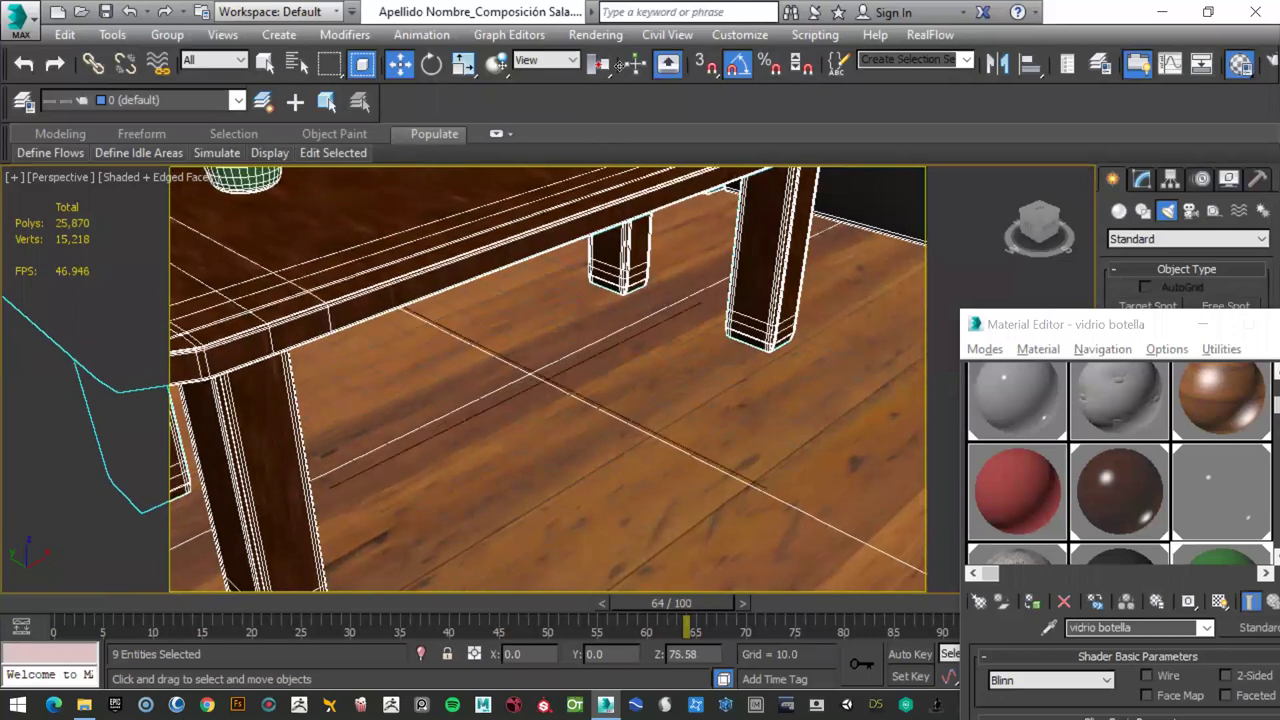
pyautogui.scroll(-10, 645, 322)
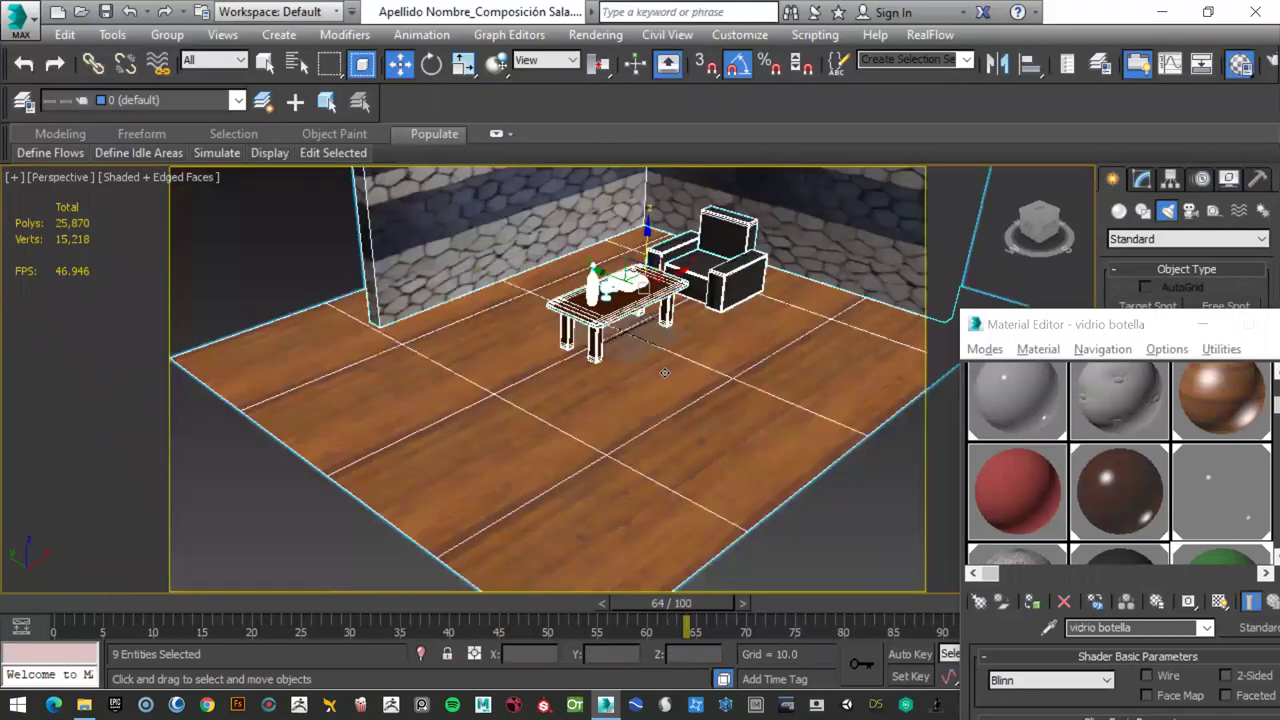
pyautogui.scroll(5, 664, 373)
pyautogui.scroll(-5, 664, 373)
pyautogui.scroll(-3, 665, 373)
pyautogui.scroll(5, 665, 373)
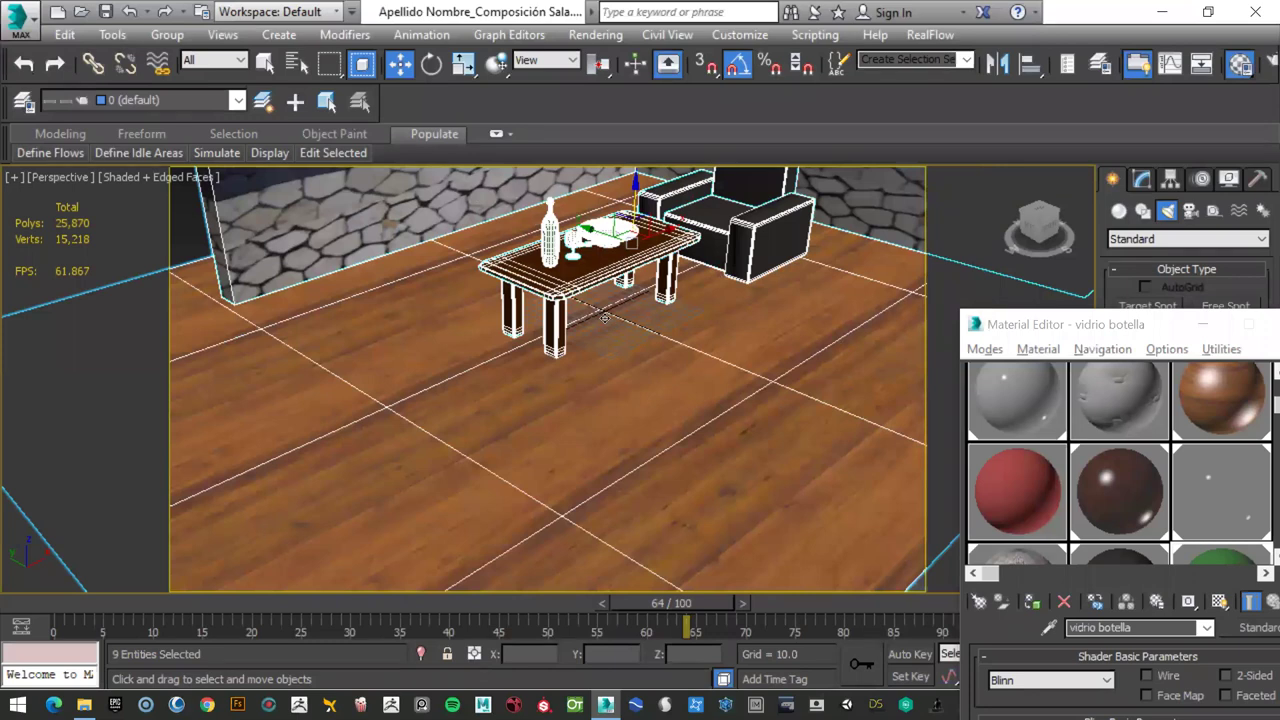
# - Uniformly scale the entire selected room down around its centre
pyautogui.press('r')
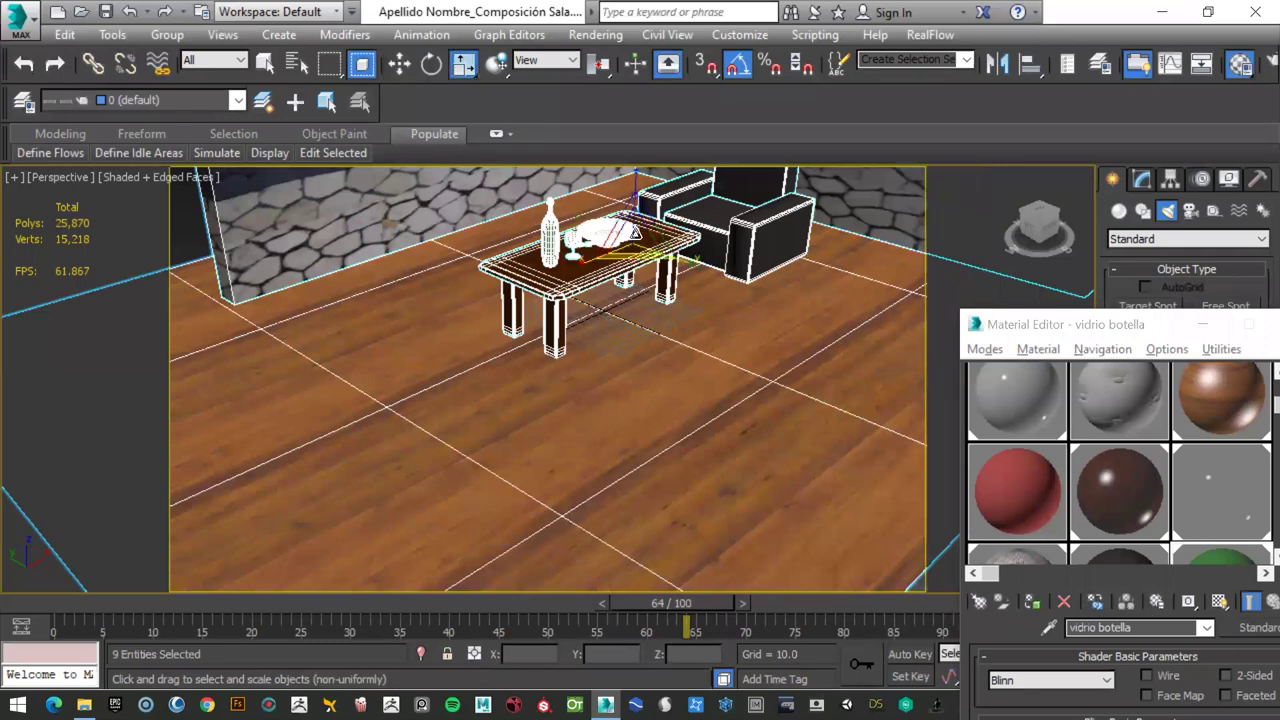
pyautogui.scroll(-4, 511, 342)
pyautogui.scroll(-2, 511, 342)
pyautogui.scroll(-2, 445, 372)
pyautogui.scroll(-1, 450, 368)
pyautogui.scroll(-2, 460, 362)
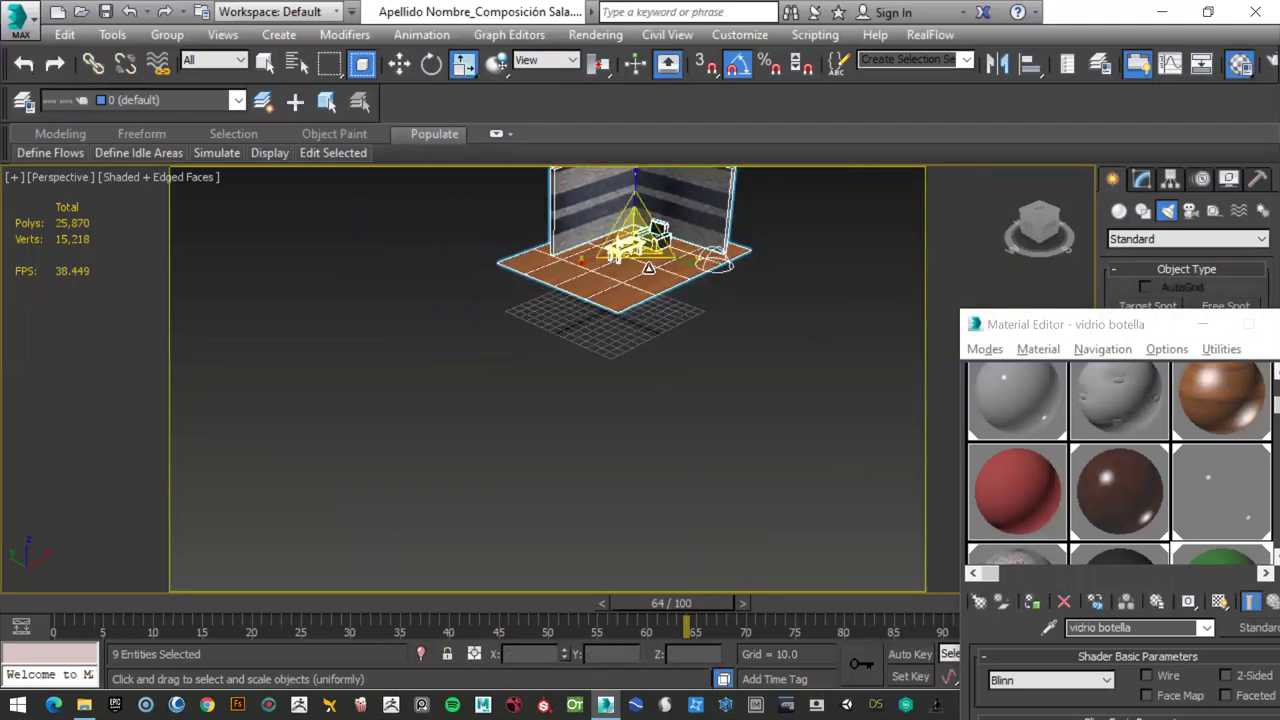
pyautogui.moveTo(642, 242)
pyautogui.mouseDown()
pyautogui.moveTo(500, 360)
pyautogui.moveTo(437, 383)
pyautogui.moveTo(637, 300)
pyautogui.mouseUp()
pyautogui.scroll(3, 652, 292)
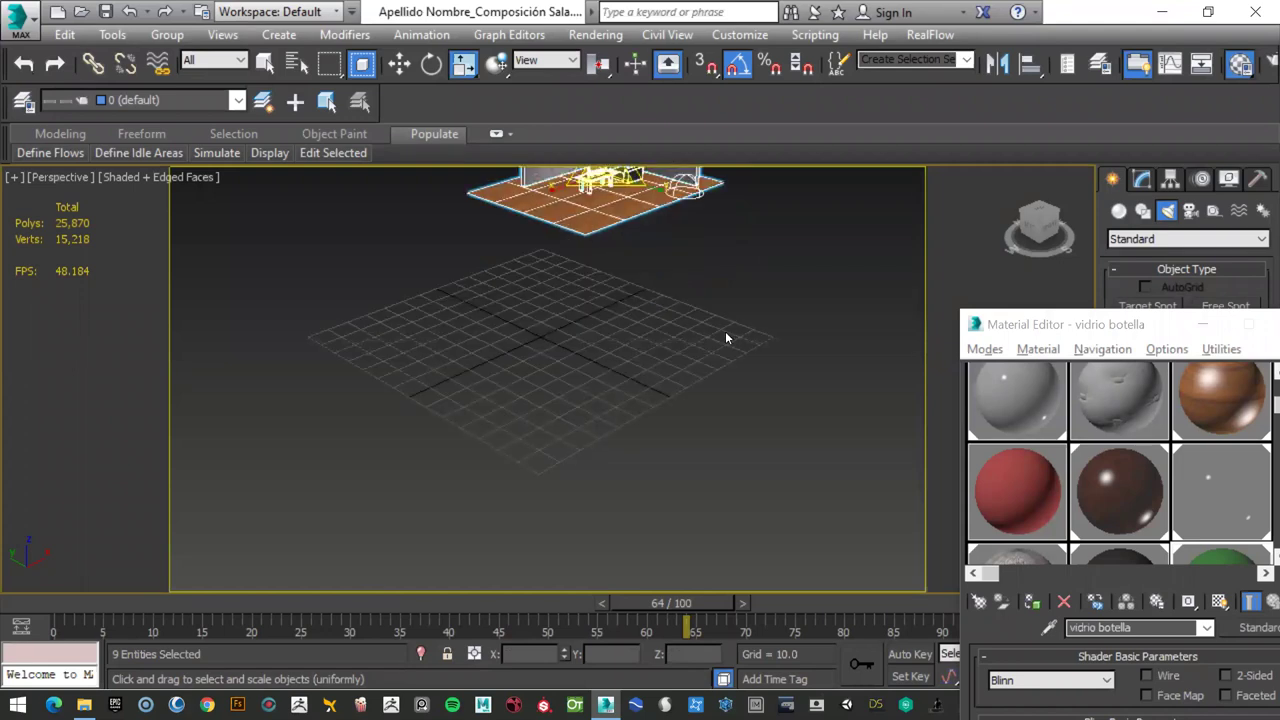
# - Move the selected room objects down onto the grid and along X and Y in the Front view
pyautogui.hotkey('alt', 'w')
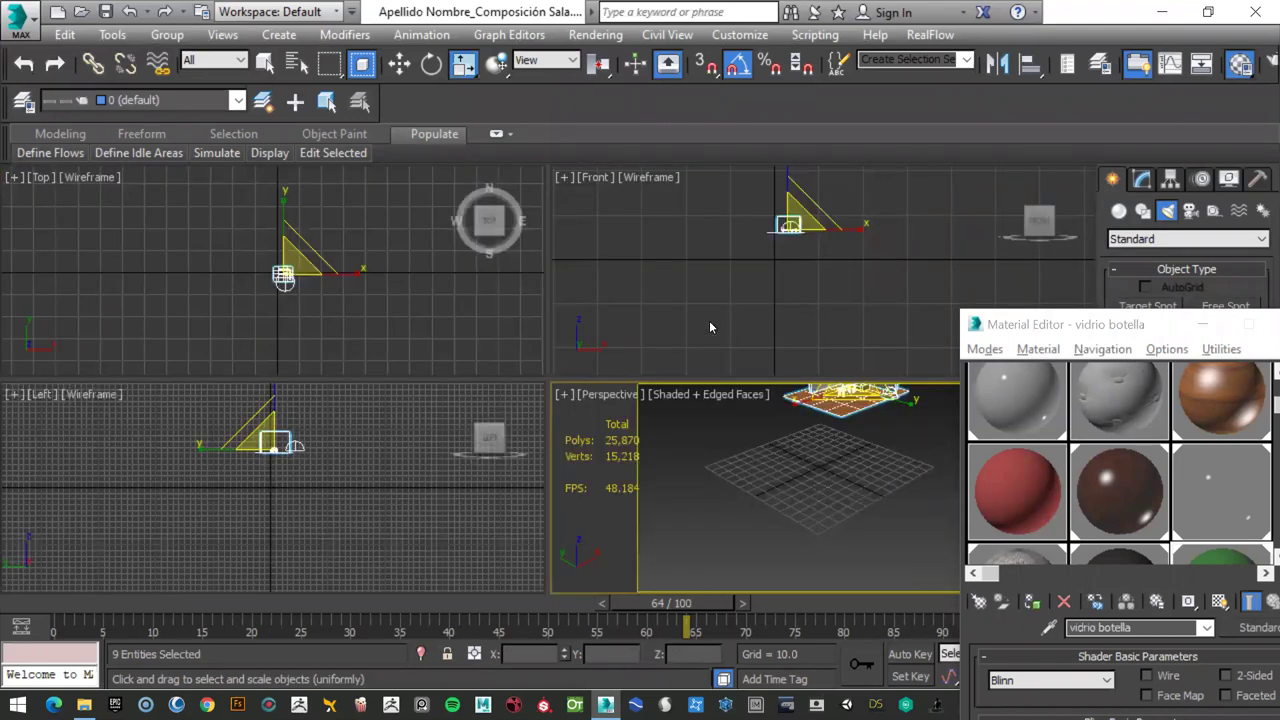
pyautogui.scroll(1, 781, 252)
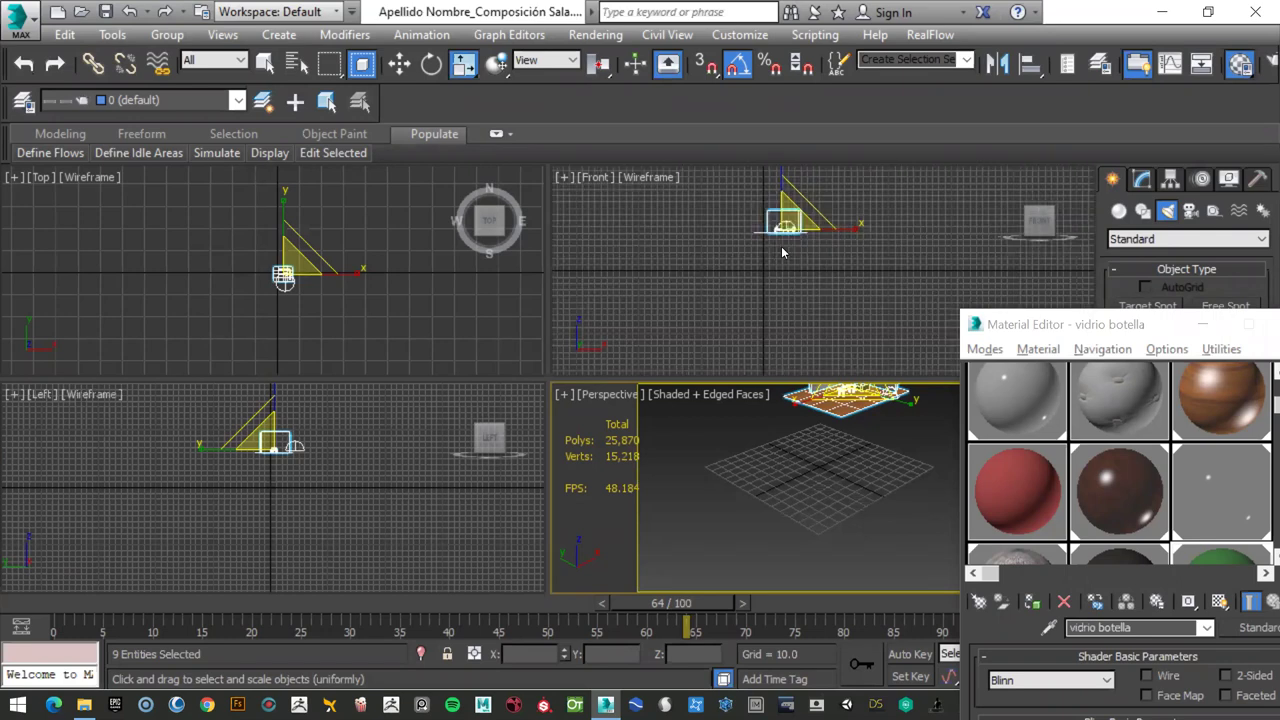
pyautogui.rightClick(781, 252)
pyautogui.rightClick(790, 255)
pyautogui.click(812, 270)
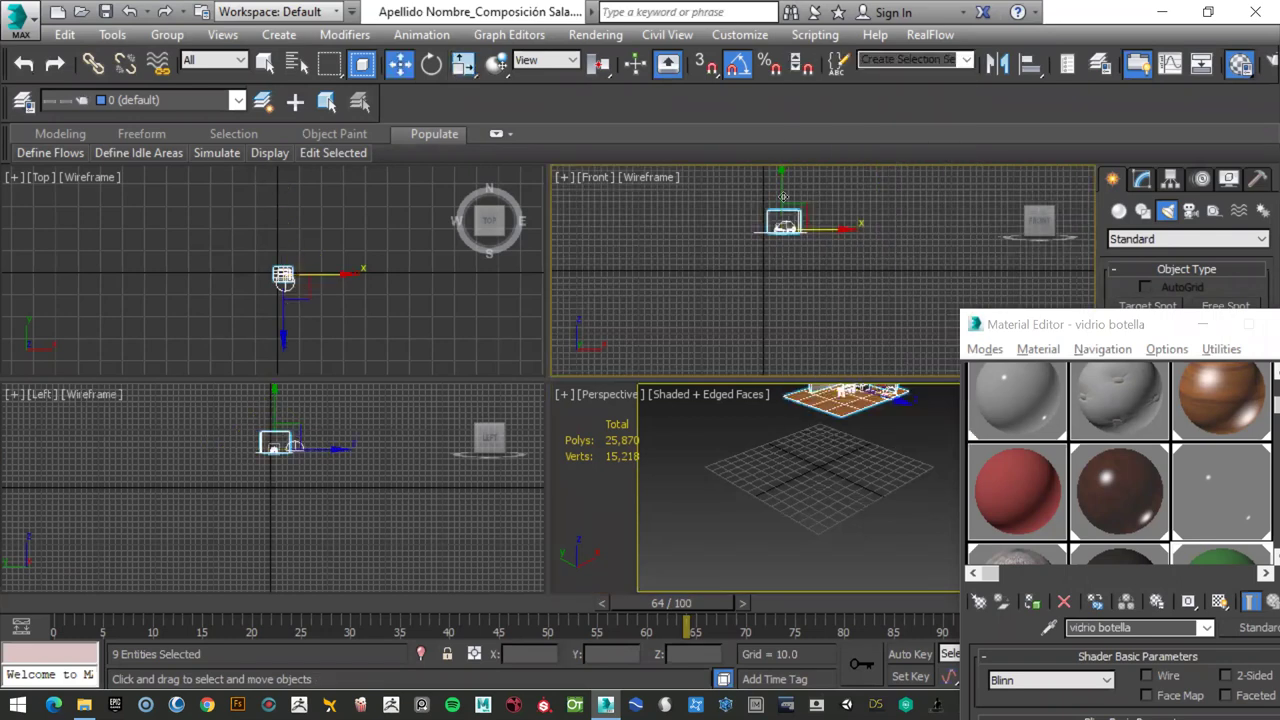
pyautogui.moveTo(784, 197); pyautogui.dragTo(762, 262)
pyautogui.scroll(3, 764, 268)
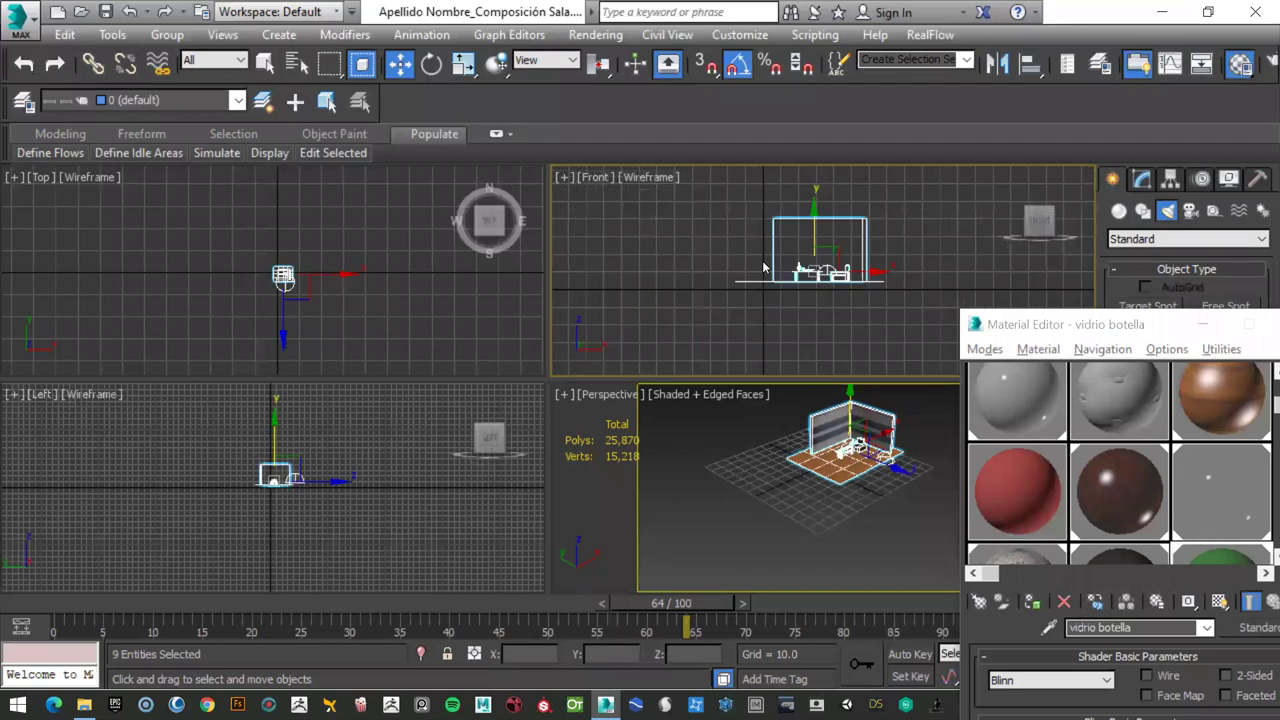
pyautogui.scroll(2, 764, 268)
pyautogui.moveTo(866, 279); pyautogui.dragTo(822, 279)
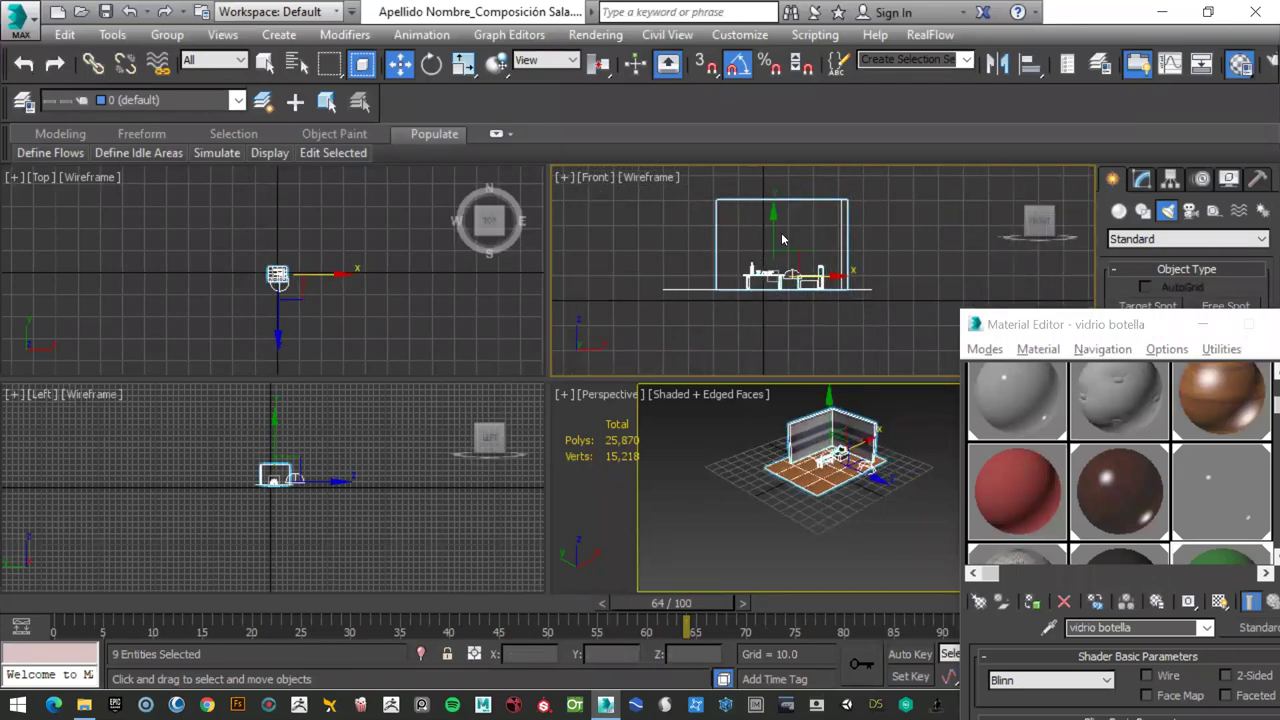
pyautogui.moveTo(776, 228); pyautogui.dragTo(776, 236)
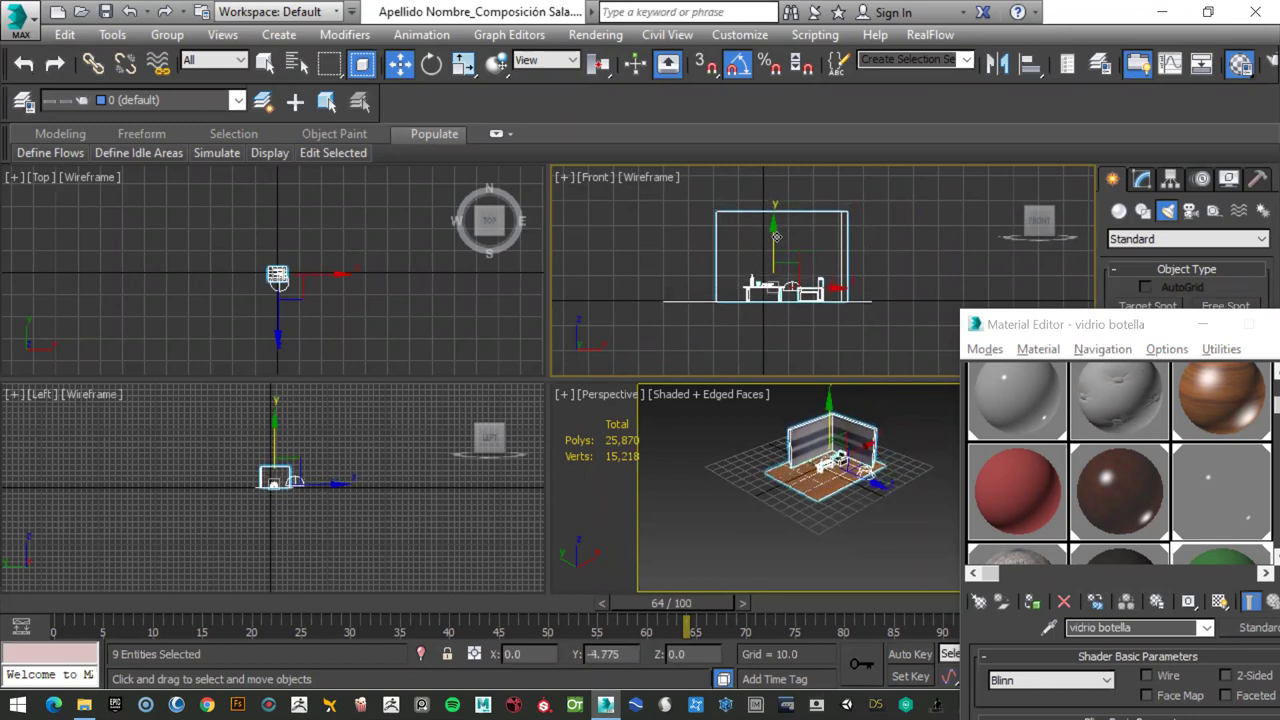
# - Nudge the room set back up in the Top view and zoom the viewports
pyautogui.scroll(2, 279, 275)
pyautogui.scroll(2, 281, 279)
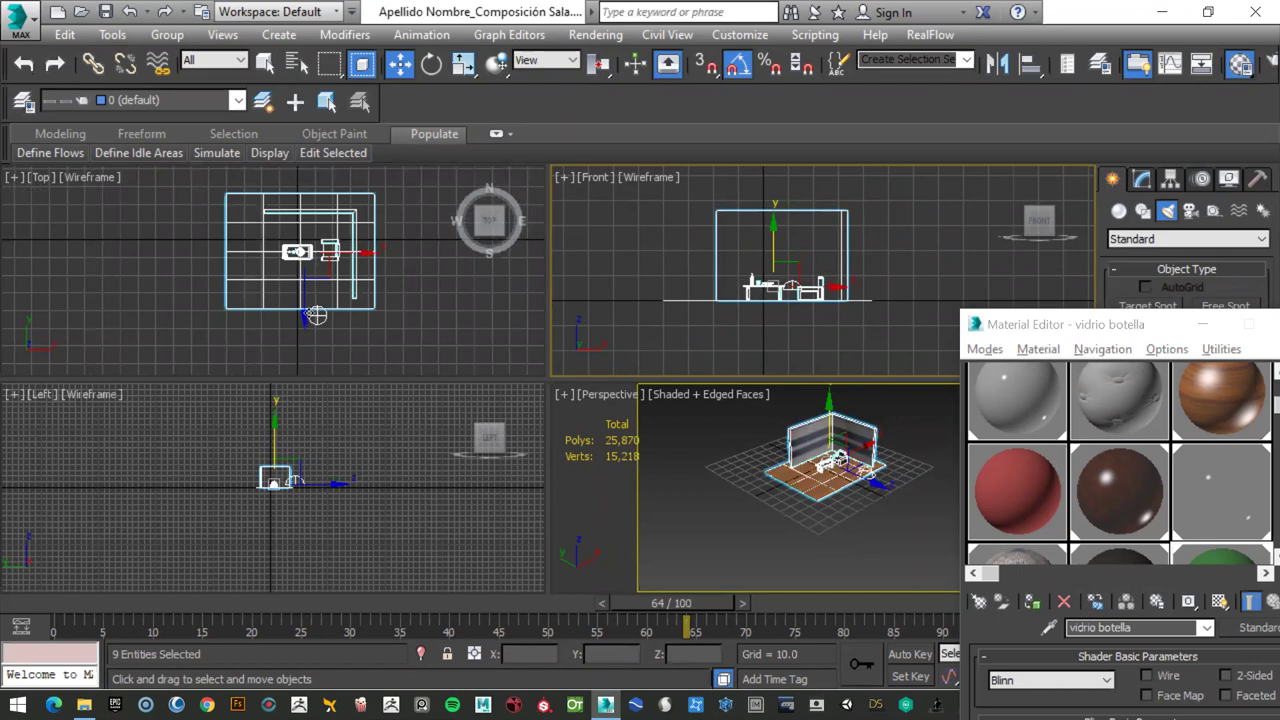
pyautogui.moveTo(310, 315); pyautogui.dragTo(317, 303)
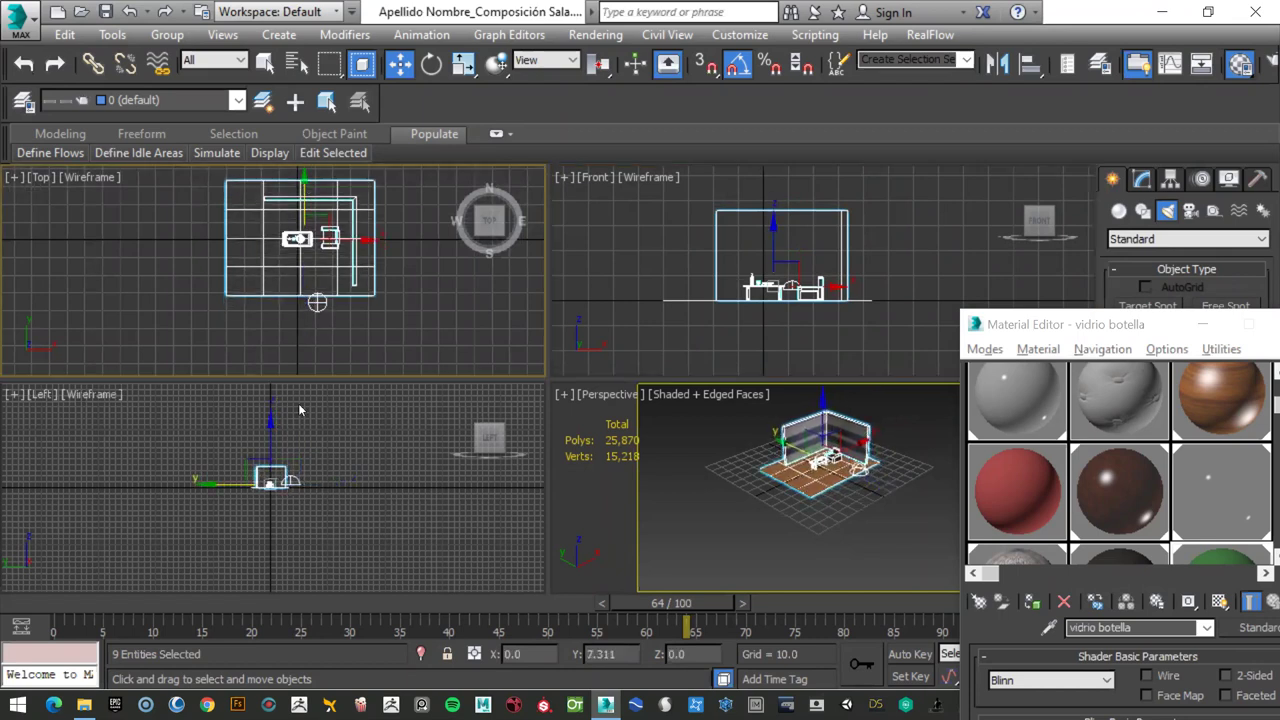
pyautogui.scroll(5, 265, 500)
pyautogui.scroll(5, 284, 479)
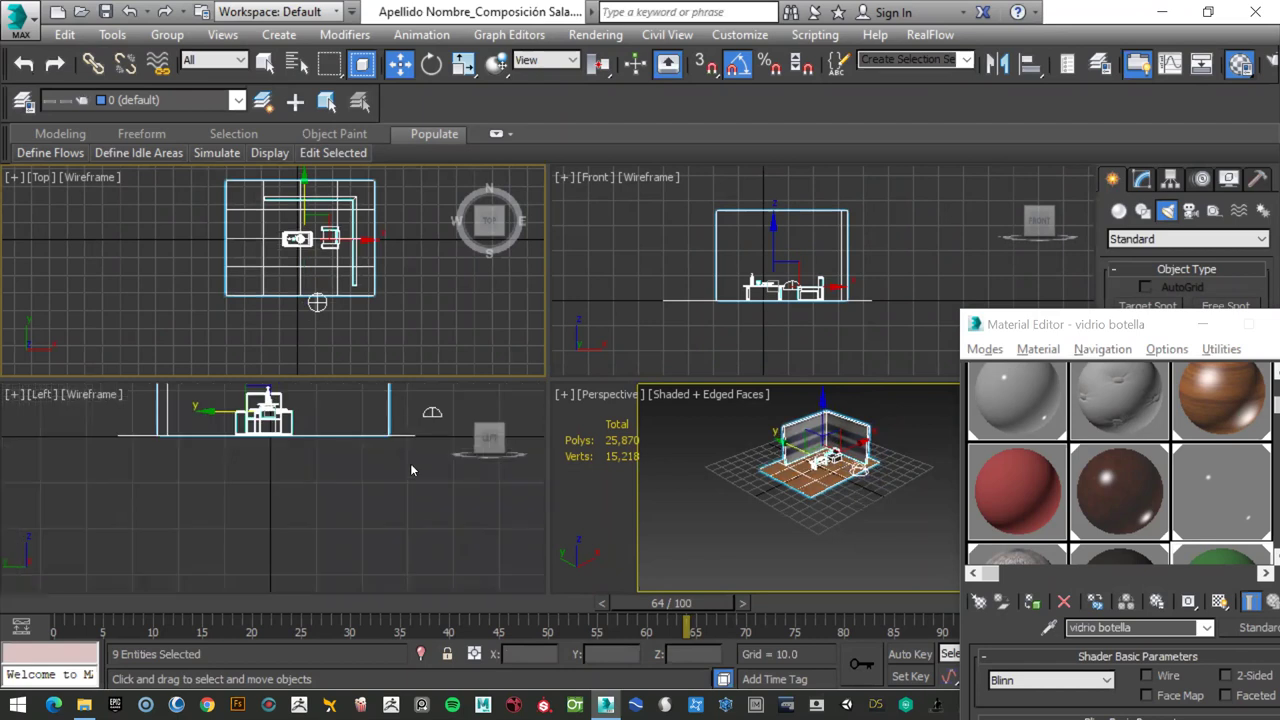
pyautogui.scroll(5, 834, 466)
pyautogui.scroll(-10, 834, 466)
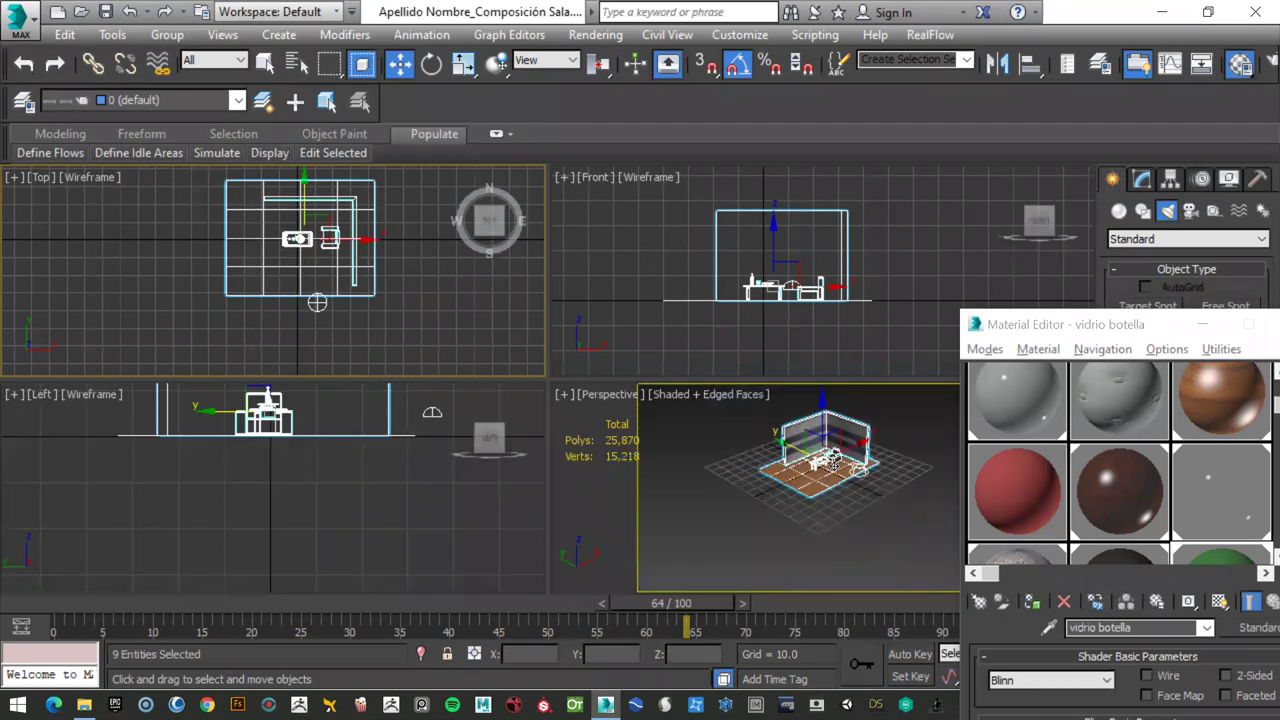
pyautogui.scroll(5, 834, 466)
pyautogui.scroll(-5, 834, 466)
pyautogui.scroll(5, 834, 466)
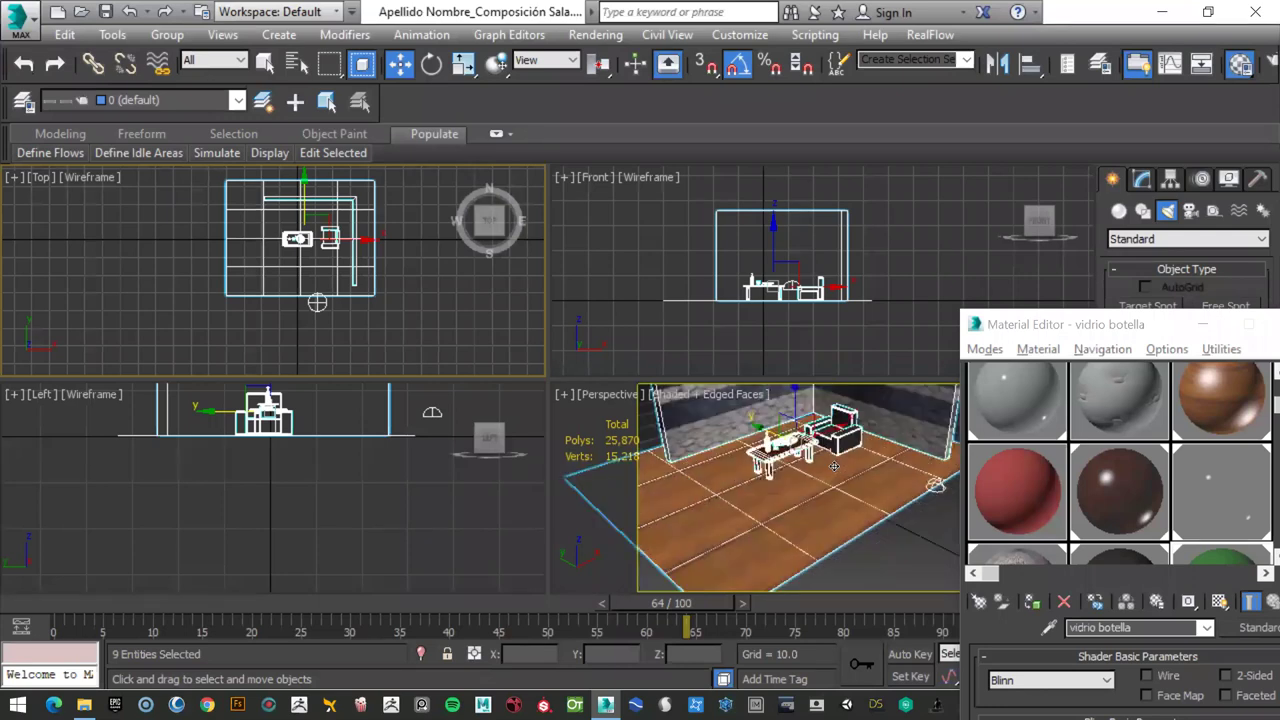
pyautogui.scroll(-6, 834, 466)
pyautogui.scroll(4, 834, 466)
# - Close the Material Editor and remove the floor plane from the selection
pyautogui.scroll(2, 834, 466)
pyautogui.scroll(-3, 834, 465)
pyautogui.scroll(1, 834, 463)
pyautogui.scroll(3, 834, 466)
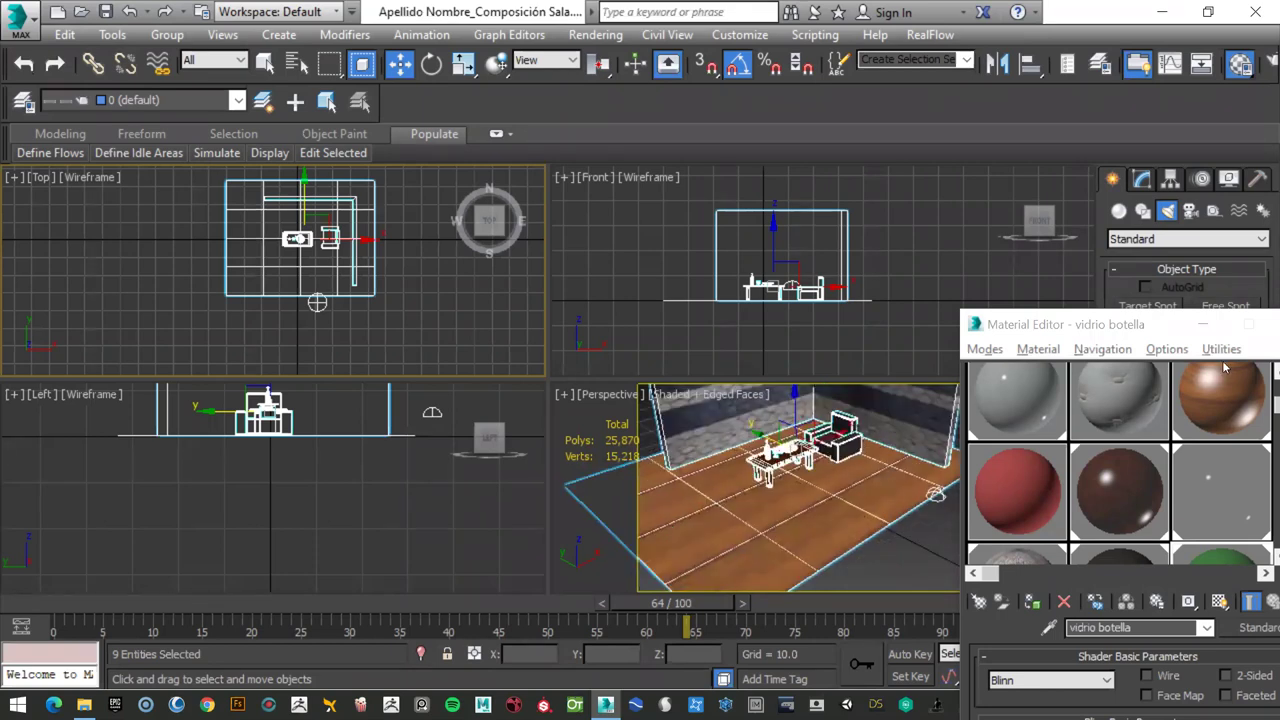
pyautogui.moveTo(1108, 324); pyautogui.dragTo(966, 486)
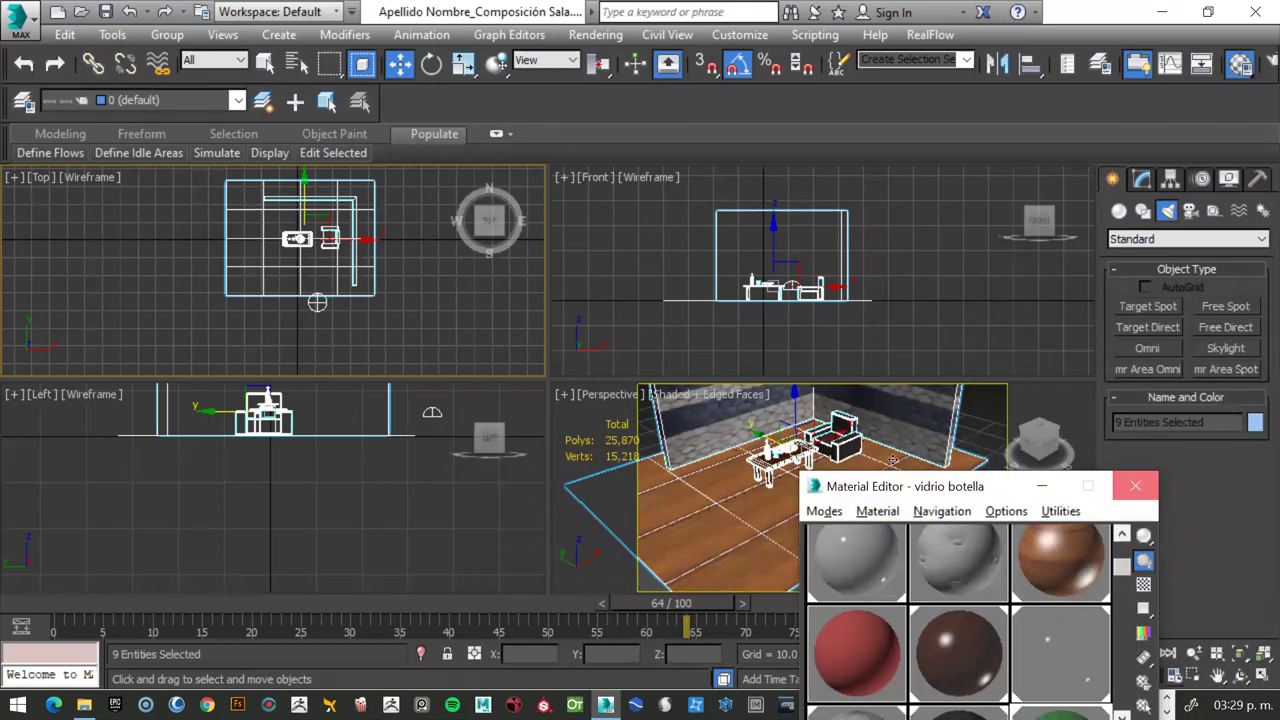
pyautogui.click(1146, 486)
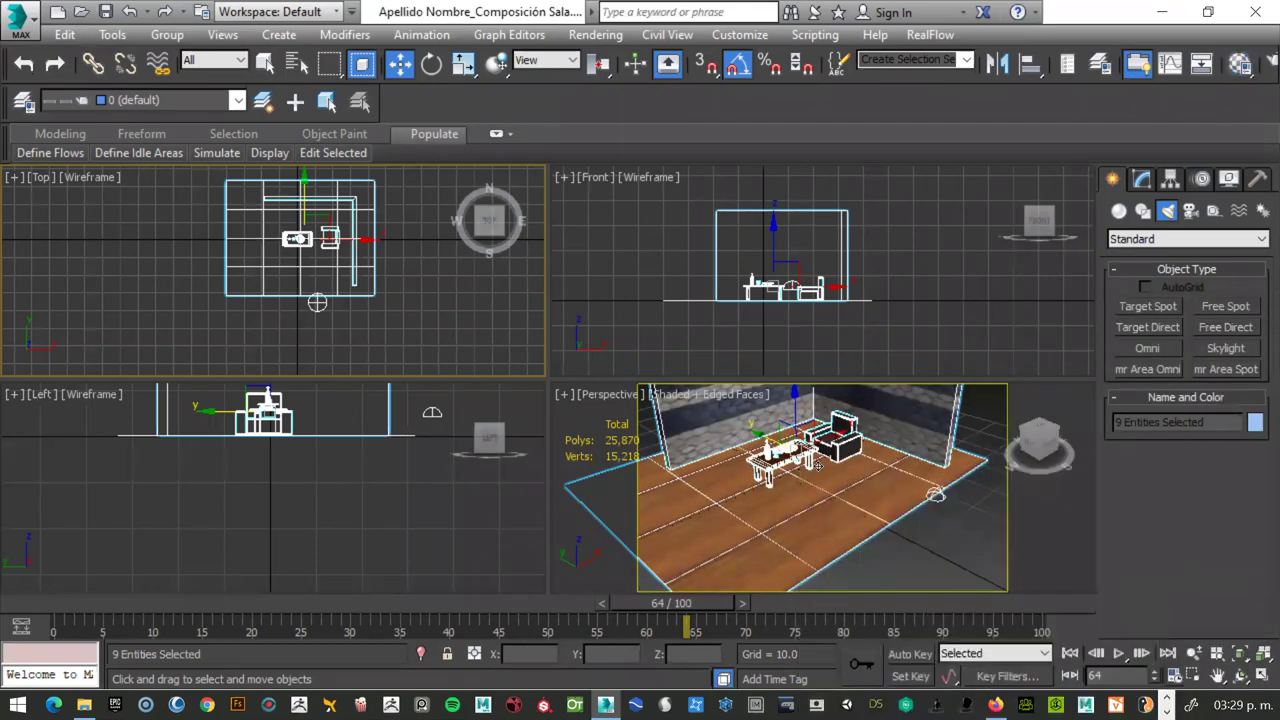
pyautogui.keyDown('alt'); pyautogui.click(819, 517); pyautogui.keyUp('alt')
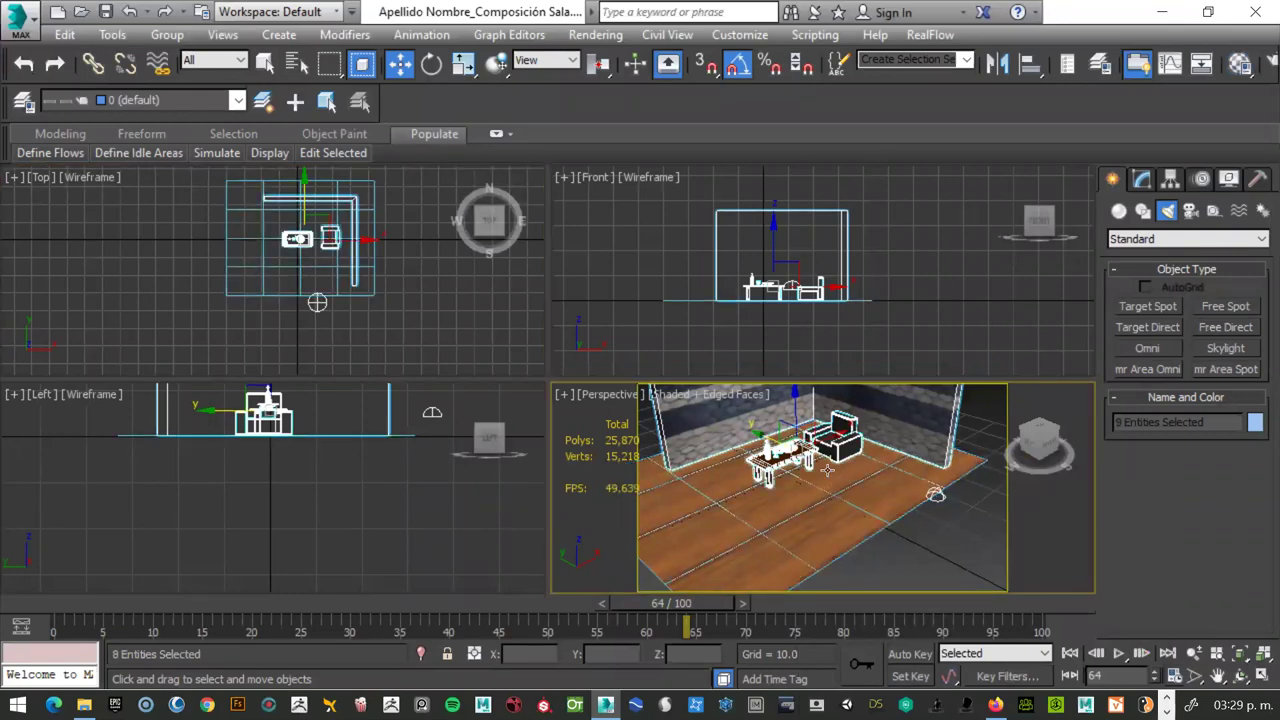
# - Orbit the Perspective view around the room and zoom extents to frame the scene
pyautogui.scroll(2, 830, 474)
pyautogui.scroll(3, 830, 474)
pyautogui.scroll(-5, 830, 474)
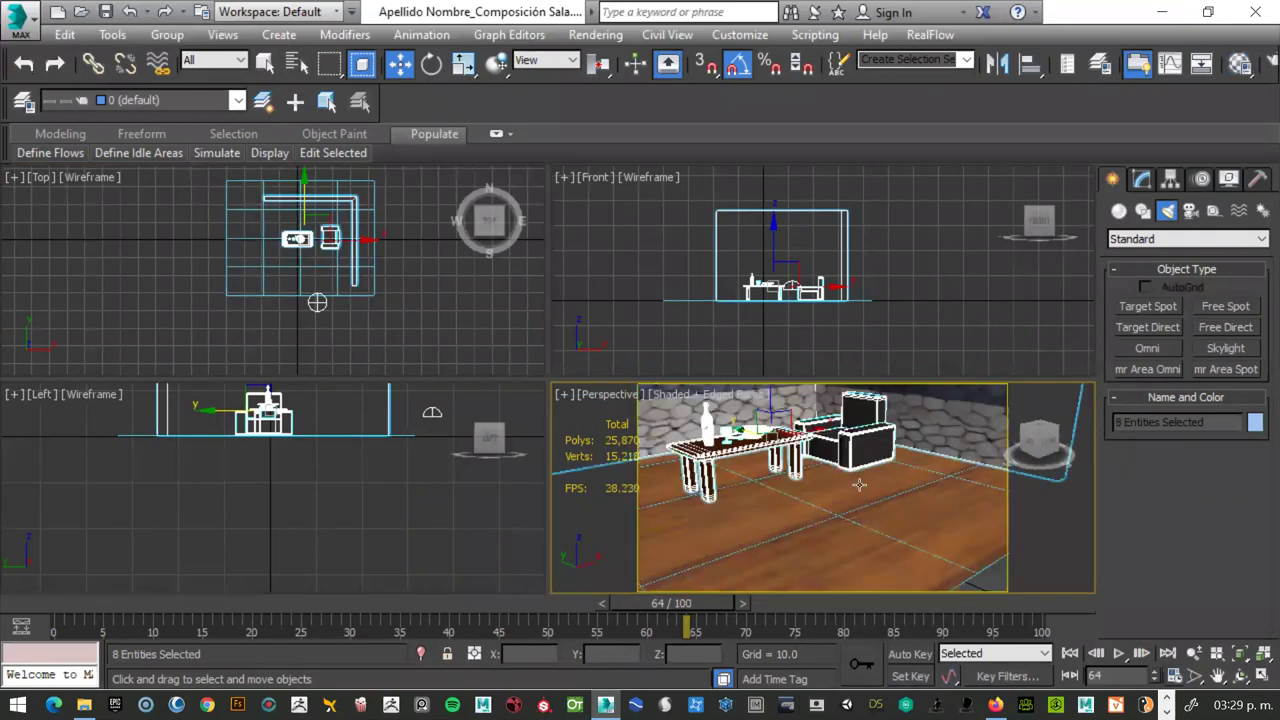
pyautogui.scroll(-1, 829, 485)
pyautogui.keyDown('alt'); pyautogui.moveTo(835, 493); pyautogui.dragTo(834, 503, button='middle'); pyautogui.keyUp('alt')
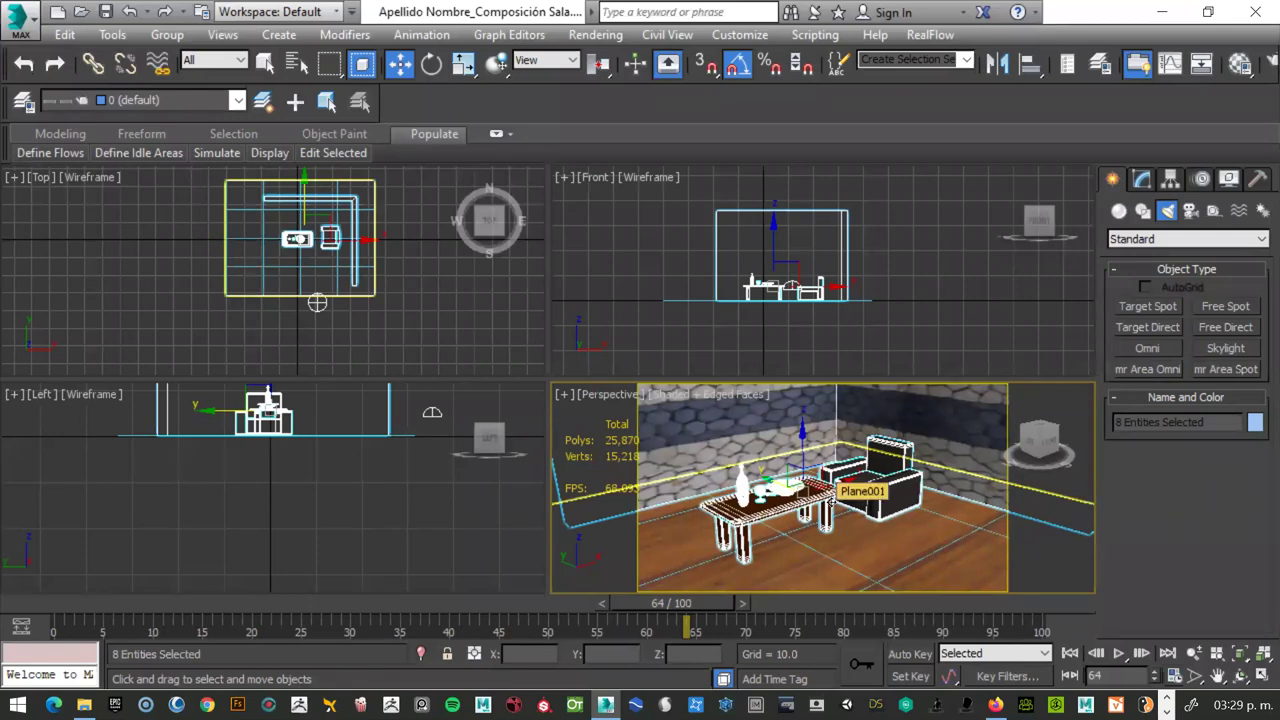
pyautogui.keyDown('alt'); pyautogui.moveTo(832, 488); pyautogui.dragTo(831, 502, button='middle'); pyautogui.keyUp('alt')
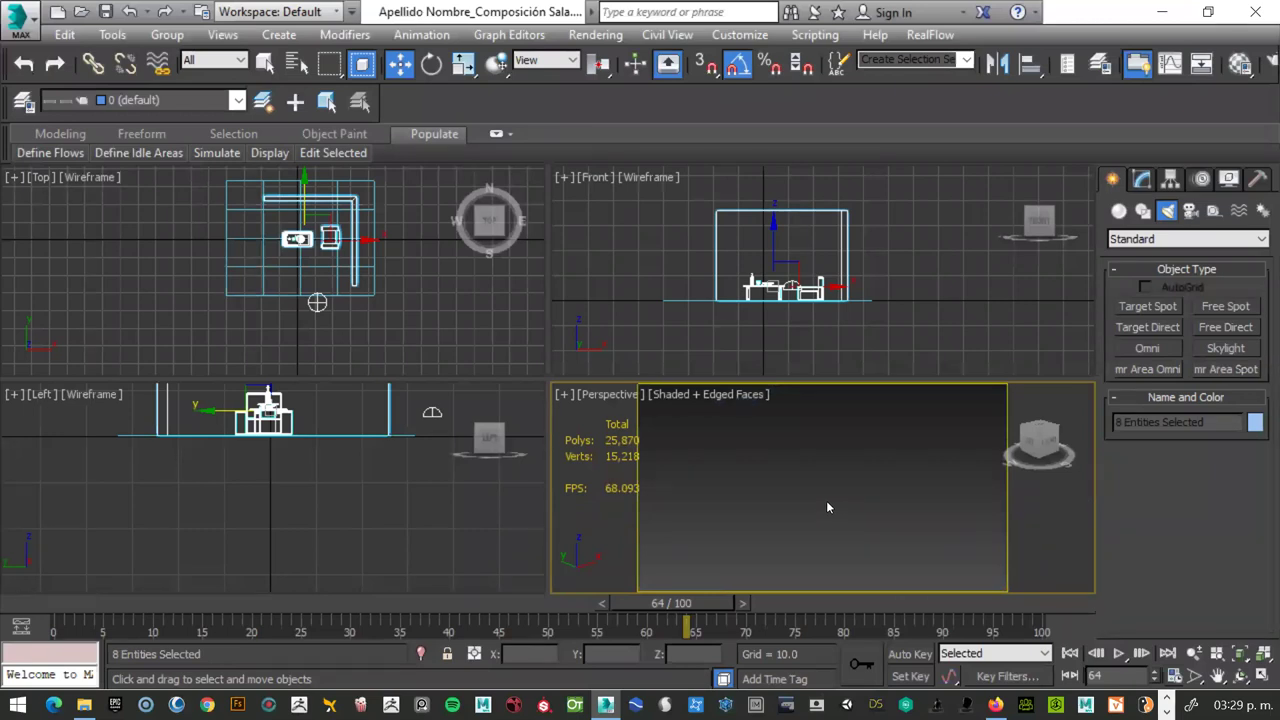
pyautogui.press('z')
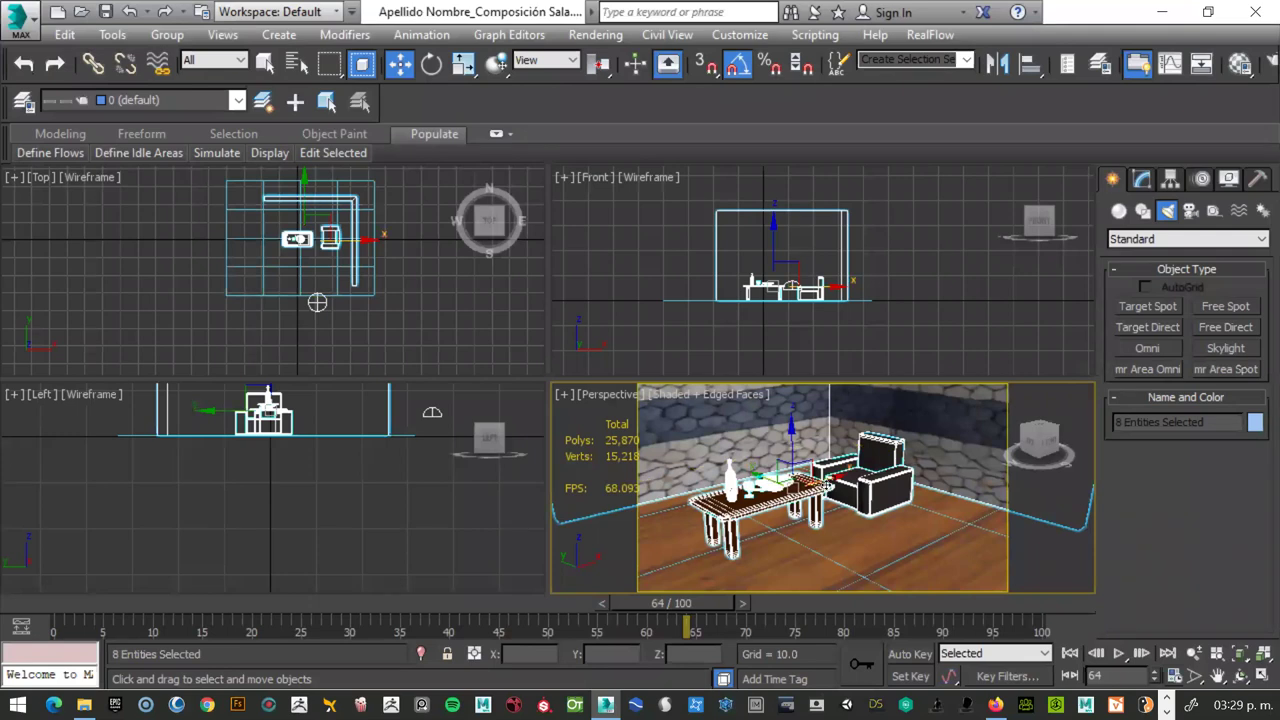
pyautogui.scroll(-5, 830, 484)
pyautogui.scroll(-2, 830, 484)
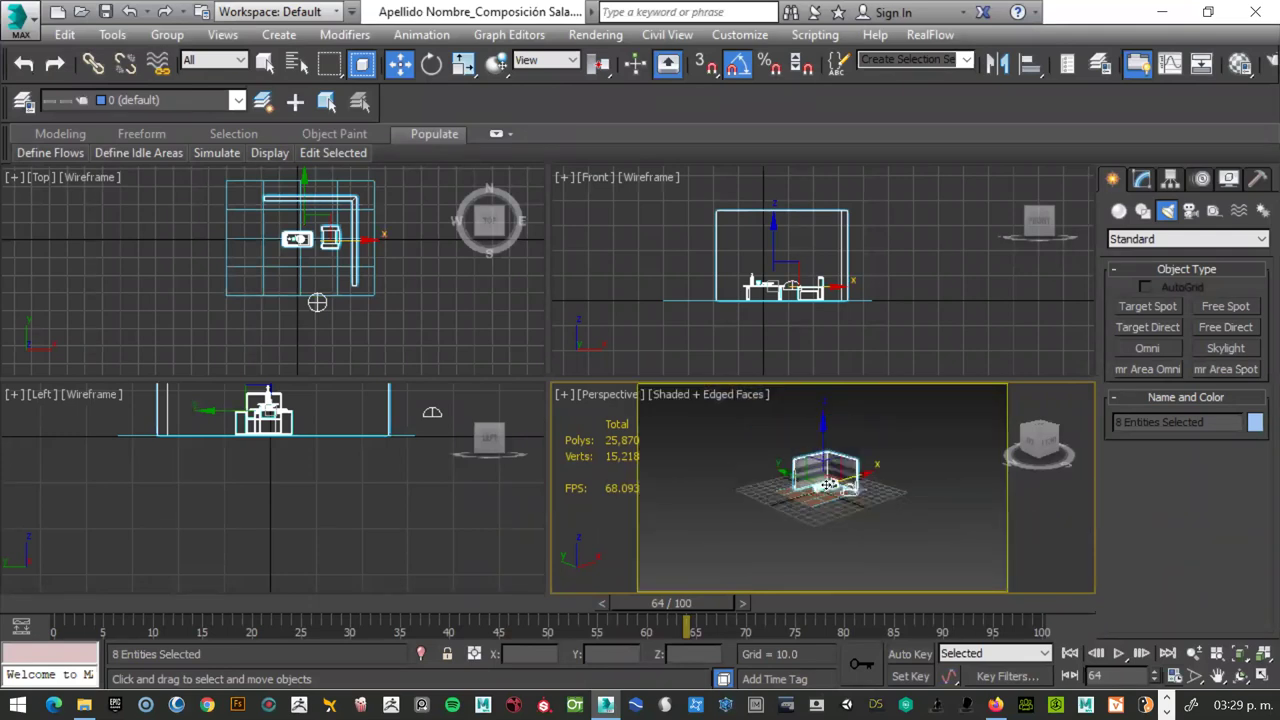
pyautogui.scroll(4, 830, 484)
pyautogui.scroll(3, 830, 484)
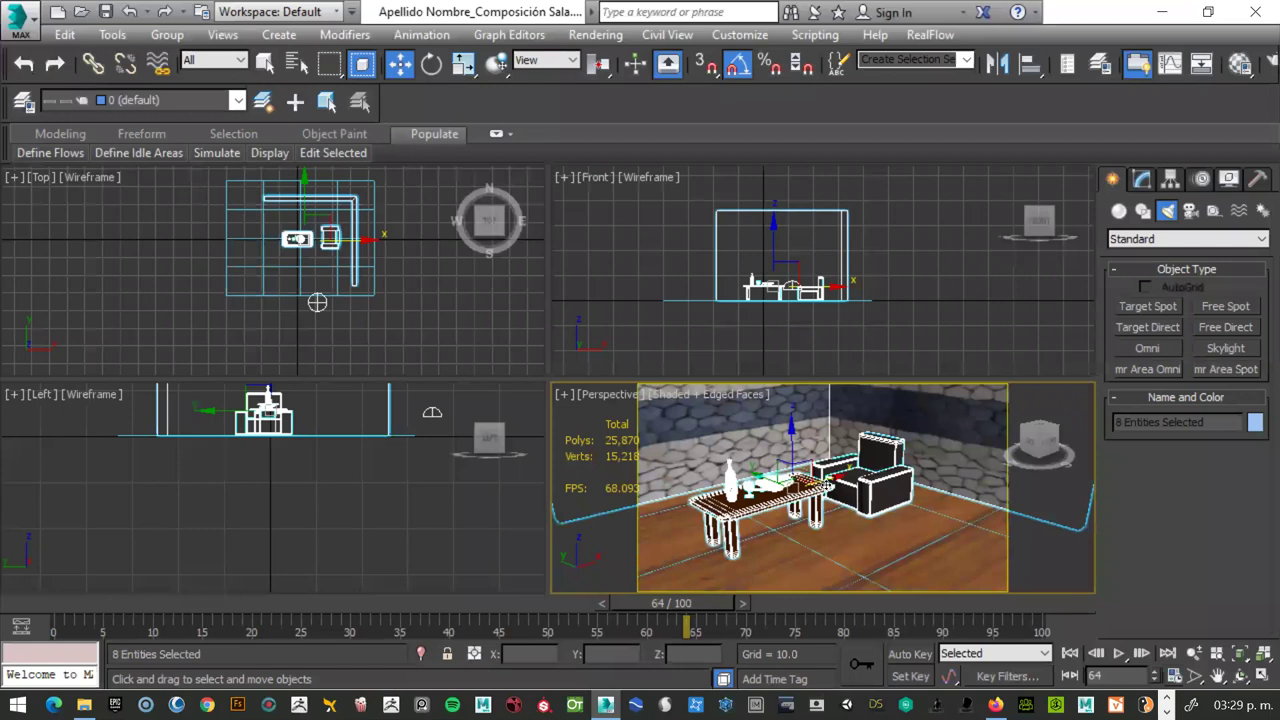
# - Zoom and pan the Perspective view onto the table and armchair, then render it
pyautogui.click(1194, 653)
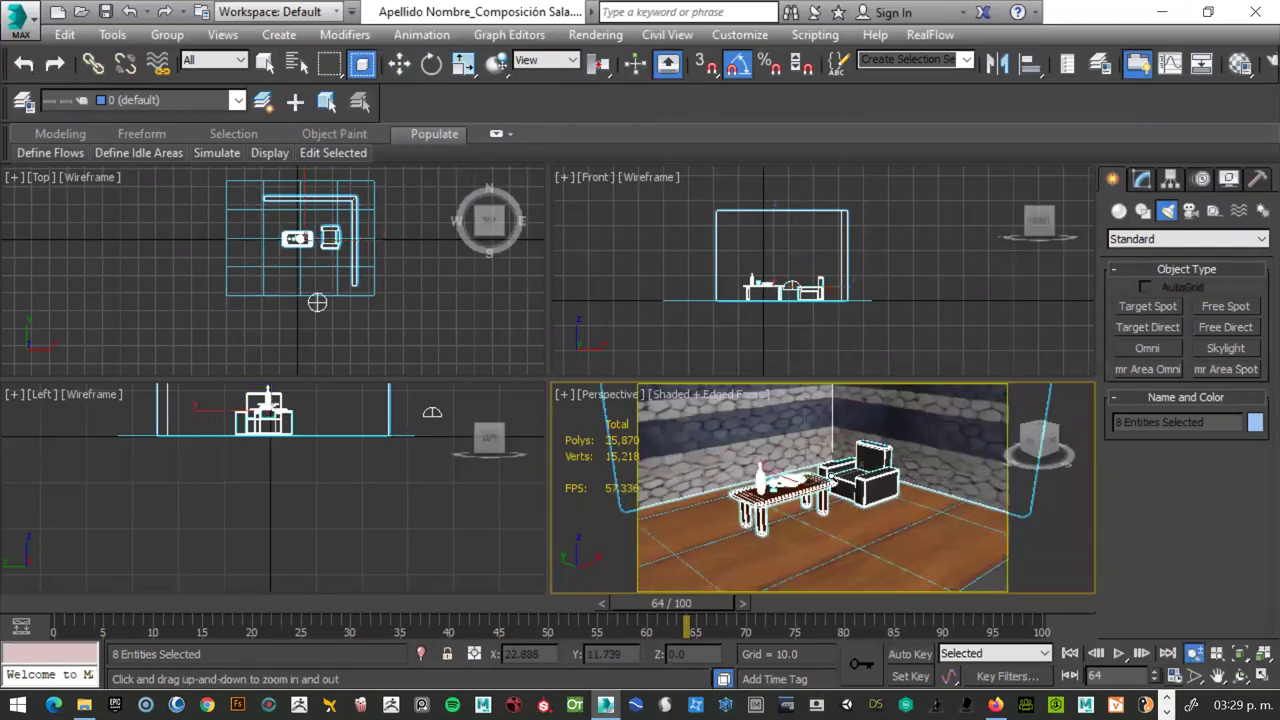
pyautogui.moveTo(832, 476)
pyautogui.mouseDown()
pyautogui.moveTo(815, 467)
pyautogui.moveTo(893, 455)
pyautogui.mouseUp()
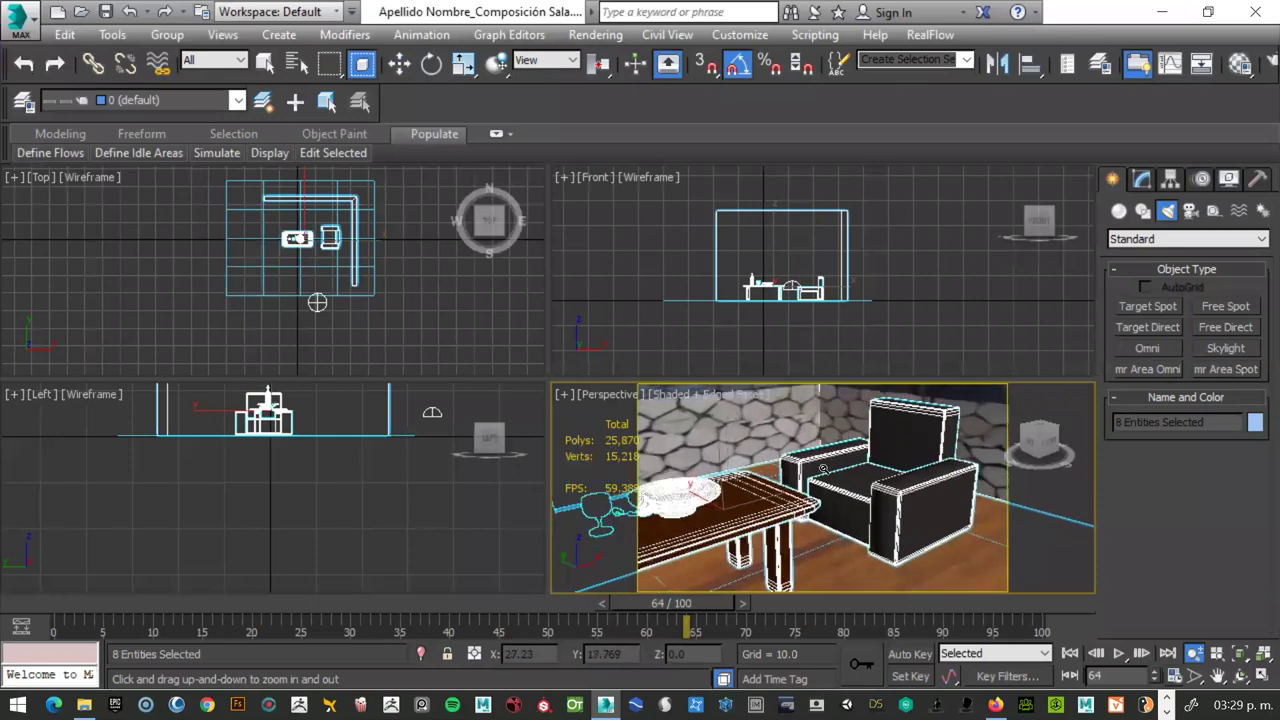
pyautogui.click(1218, 676)
pyautogui.moveTo(832, 480)
pyautogui.mouseDown()
pyautogui.moveTo(876, 474)
pyautogui.moveTo(824, 476)
pyautogui.mouseUp()
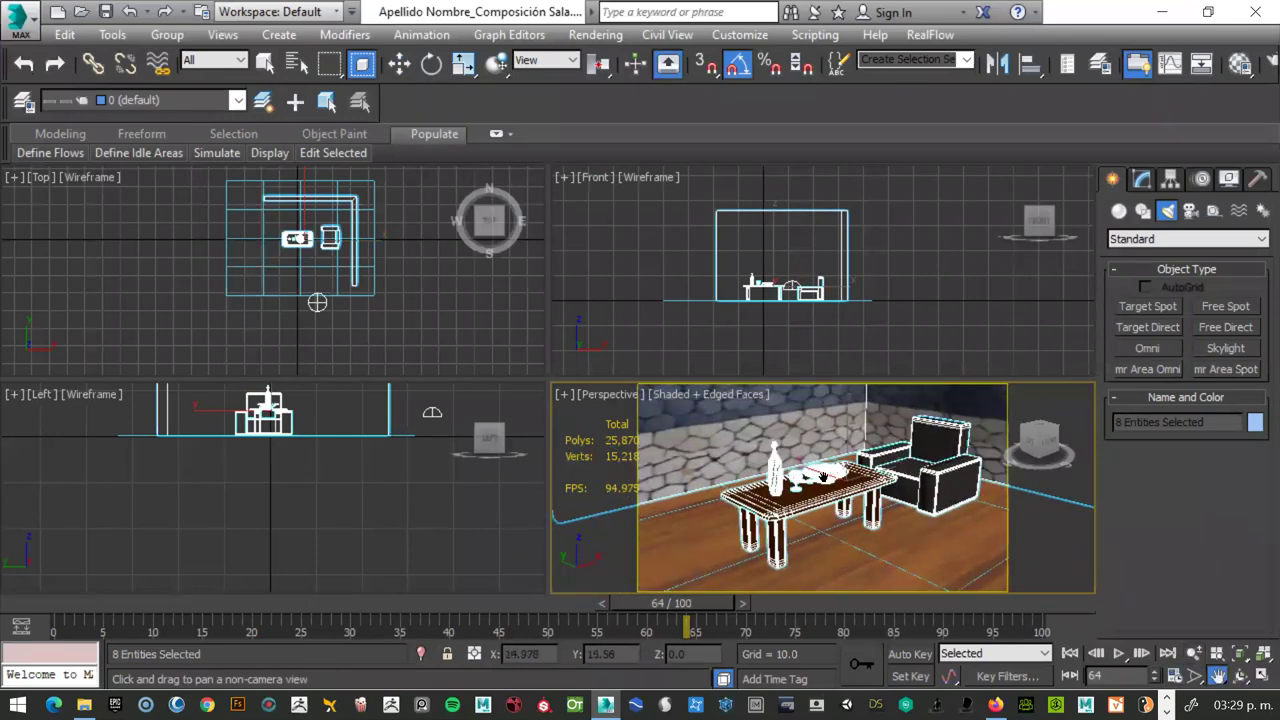
pyautogui.scroll(2, 822, 477)
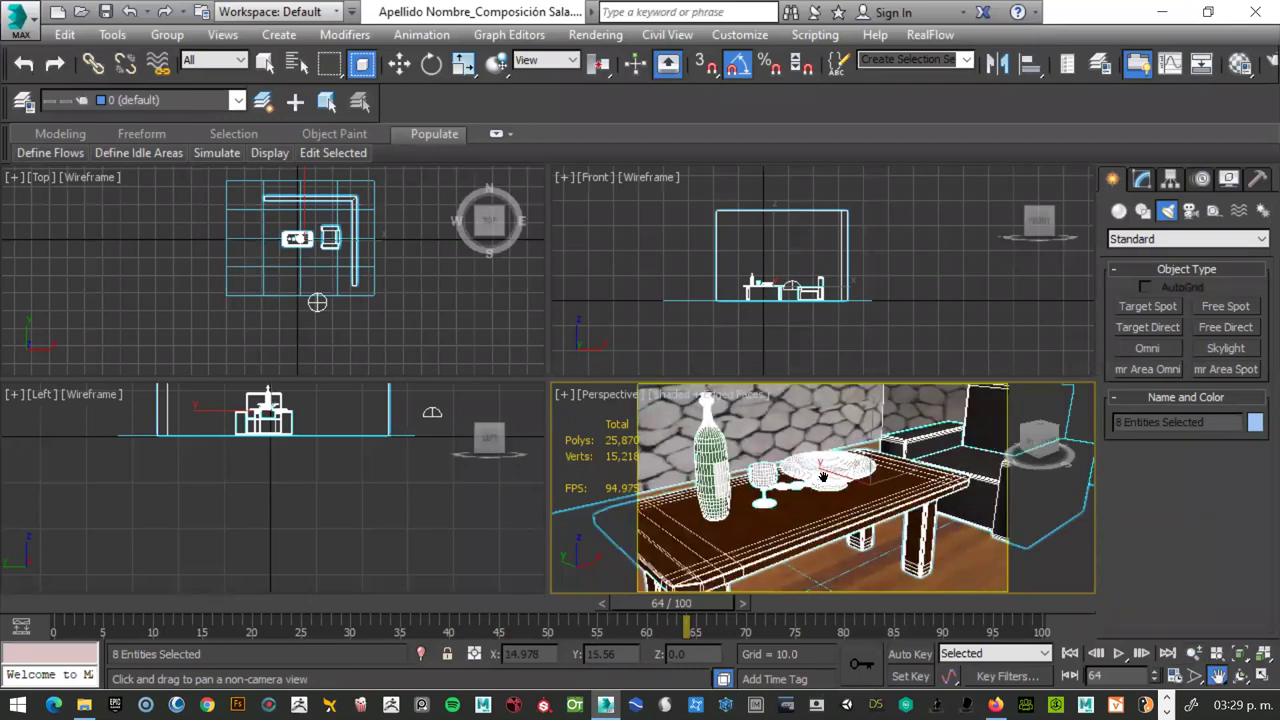
pyautogui.hotkey('shift', 'q')
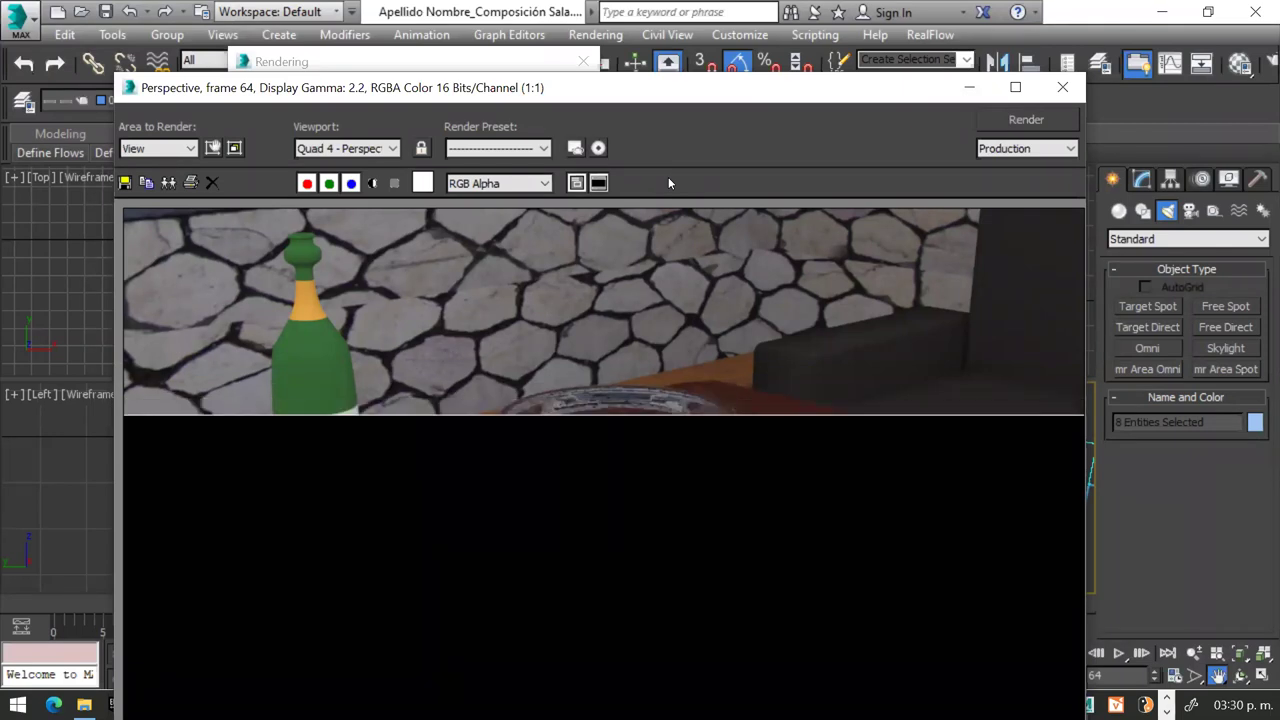
# - Zoom in and out of the rendered frame to inspect the green bottle and stone wall
pyautogui.scroll(1, 644, 432)
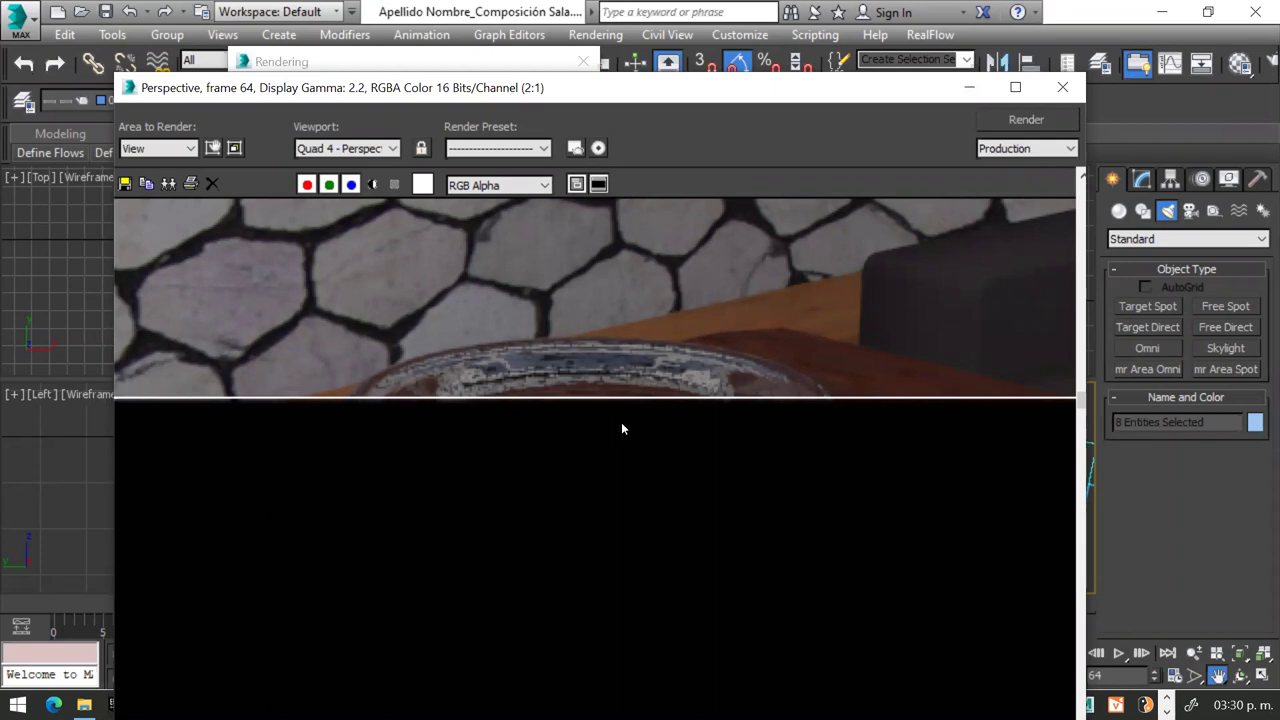
pyautogui.scroll(1, 622, 423)
pyautogui.scroll(1, 622, 423)
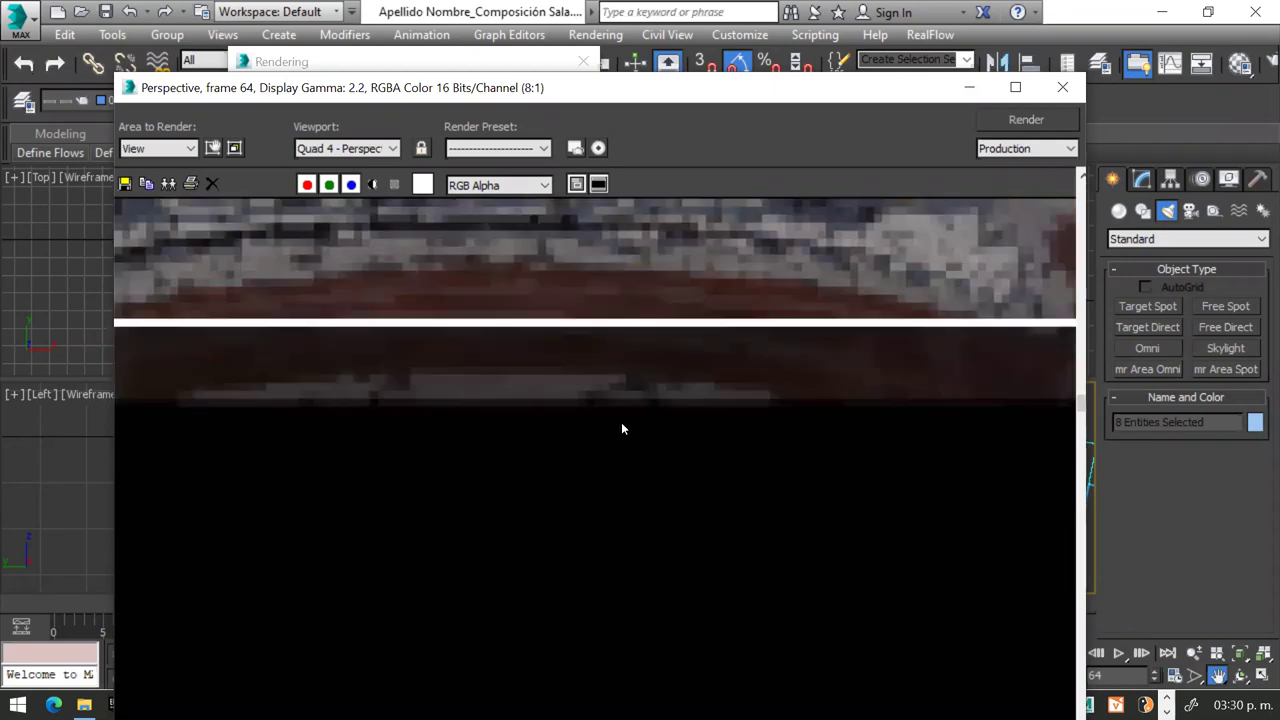
pyautogui.scroll(-1, 621, 423)
pyautogui.scroll(1, 621, 423)
pyautogui.scroll(-1, 621, 423)
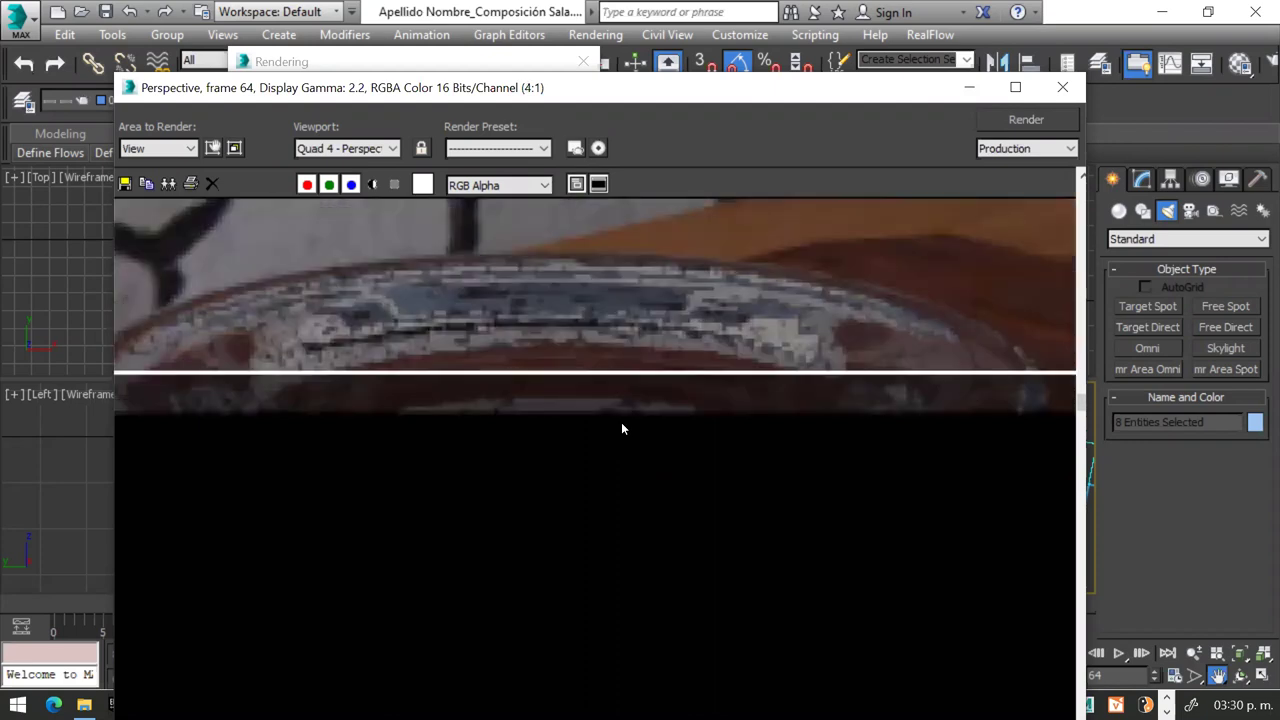
pyautogui.scroll(-1, 621, 422)
pyautogui.scroll(-1, 621, 422)
pyautogui.scroll(1, 621, 422)
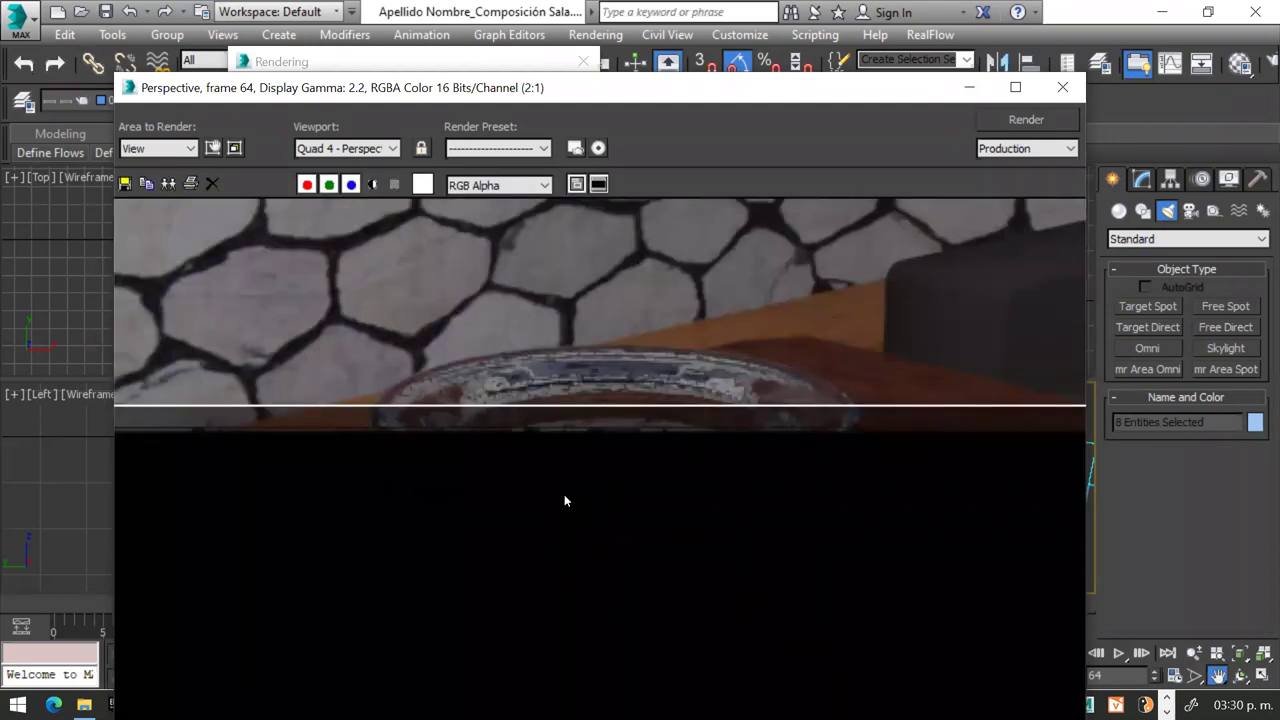
pyautogui.scroll(-1, 564, 494)
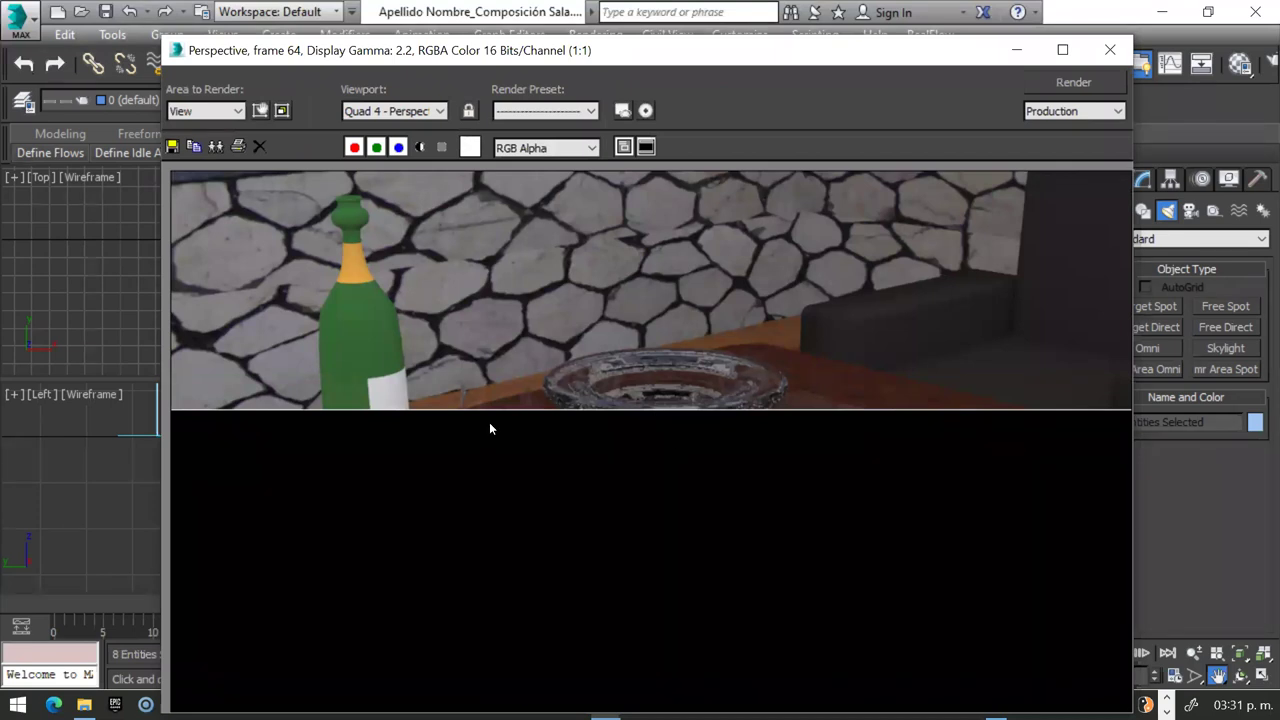
# - Zoom the frame buffer in and out to inspect the render in progress
pyautogui.scroll(1, 489, 428)
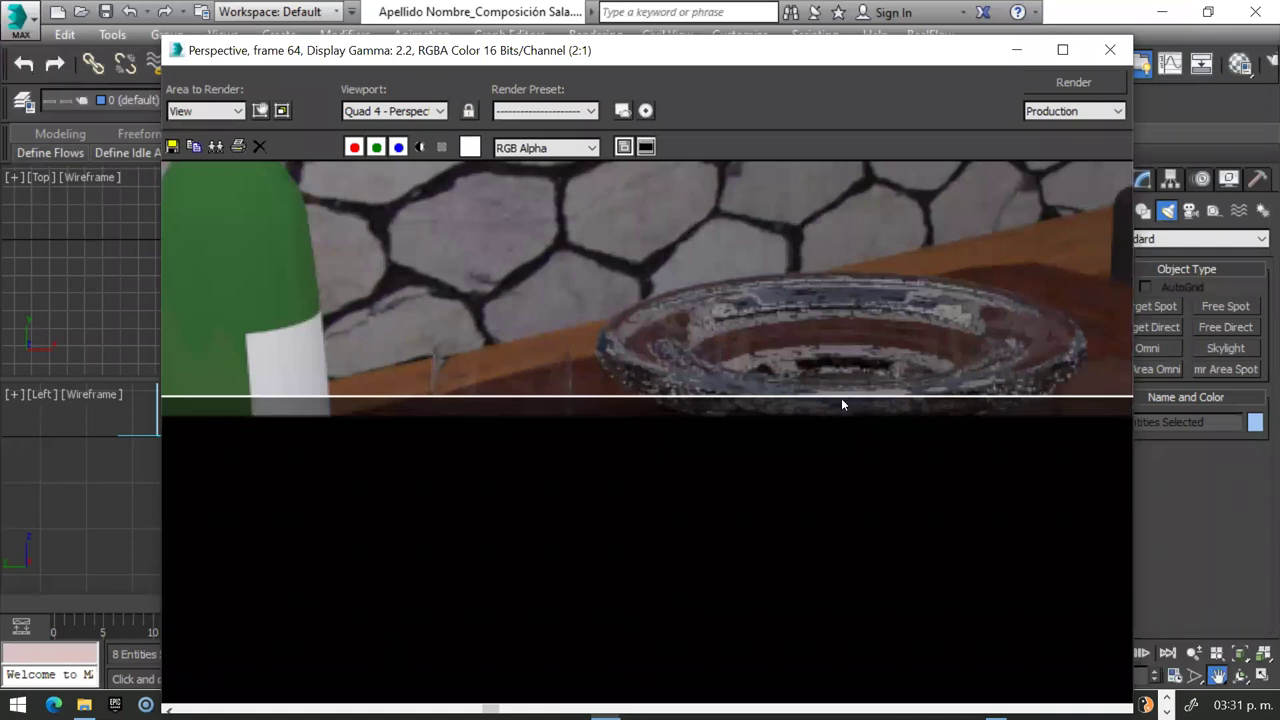
pyautogui.scroll(-1, 833, 412)
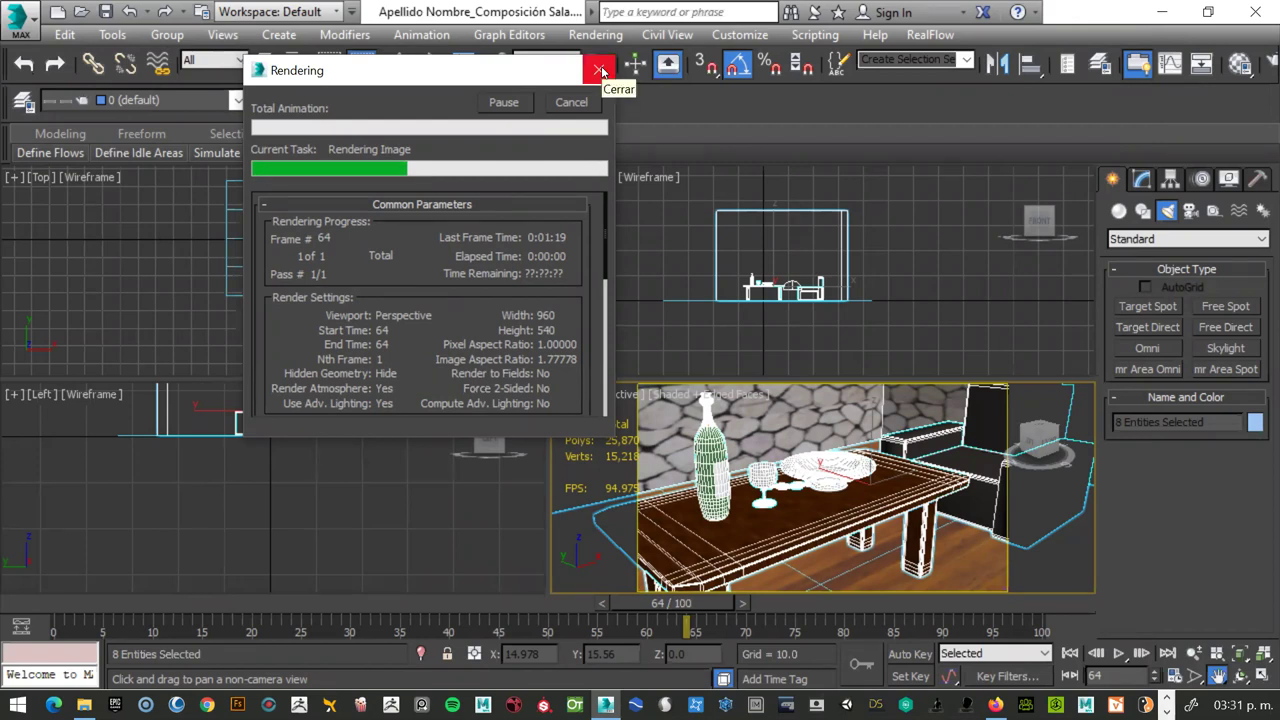
# - Close the render progress dialog, save the scene, and start opening a file
pyautogui.click(600, 70)
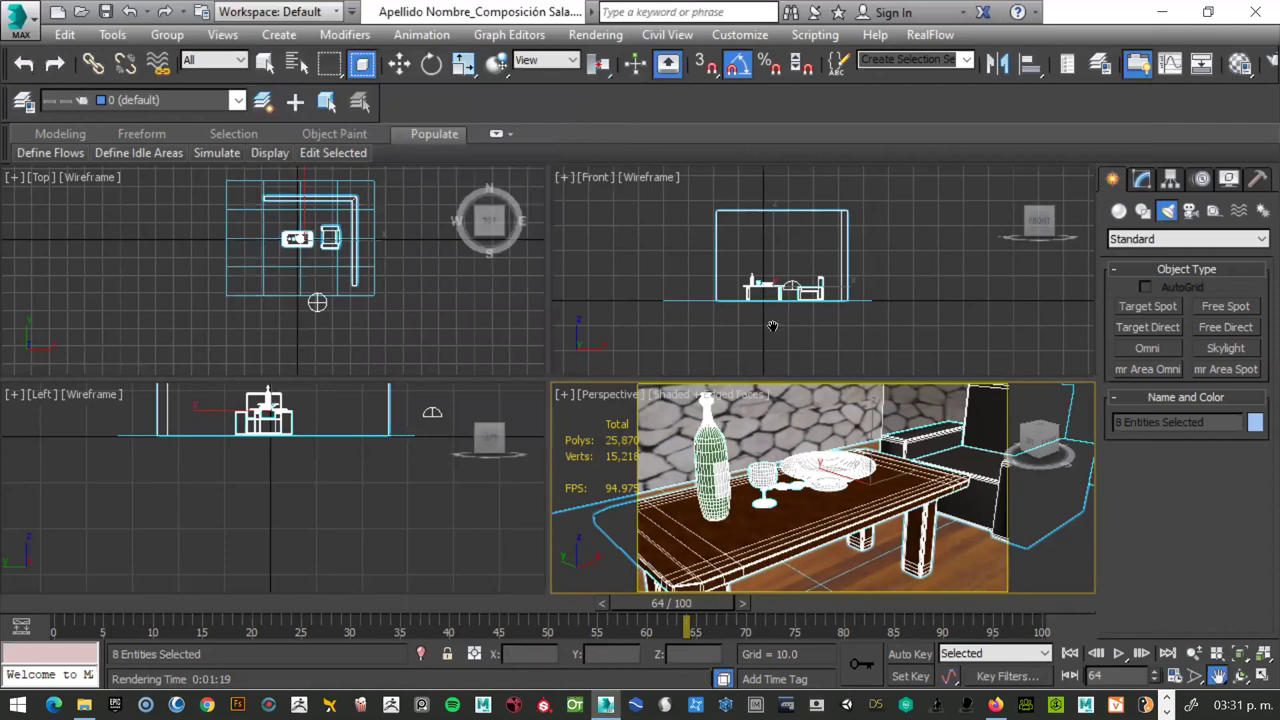
pyautogui.press('w')
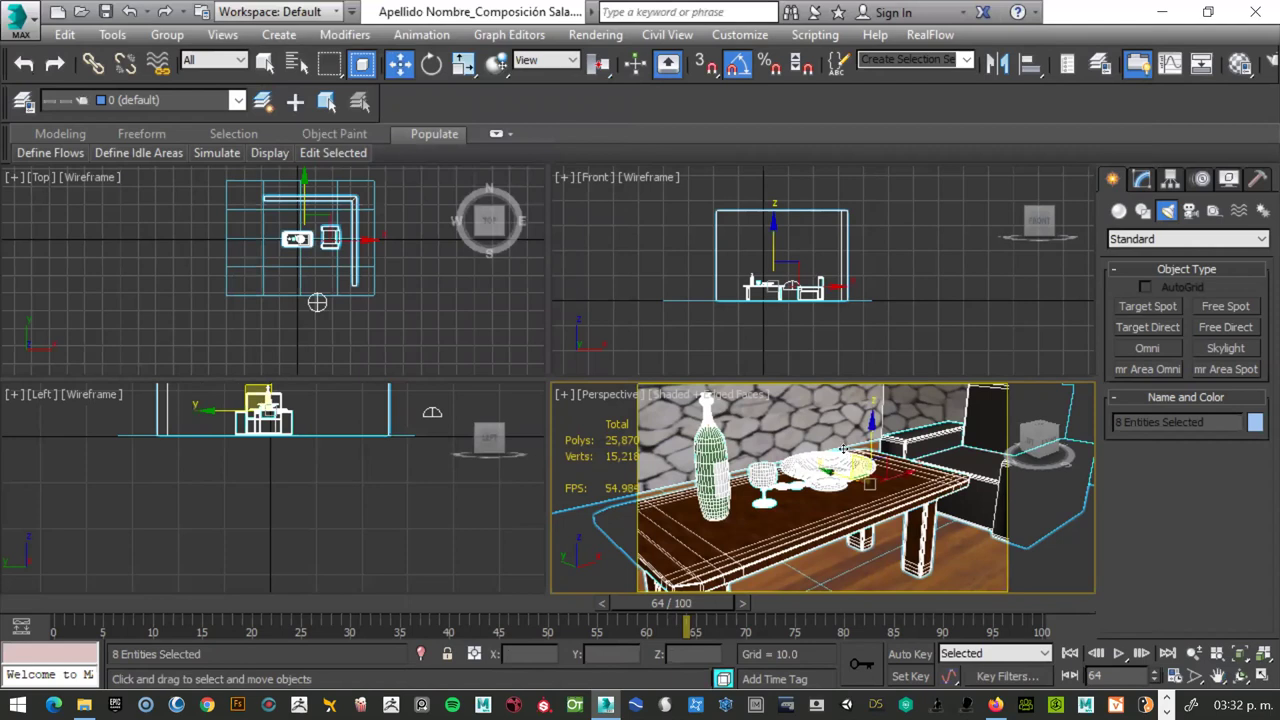
pyautogui.click(22, 22)
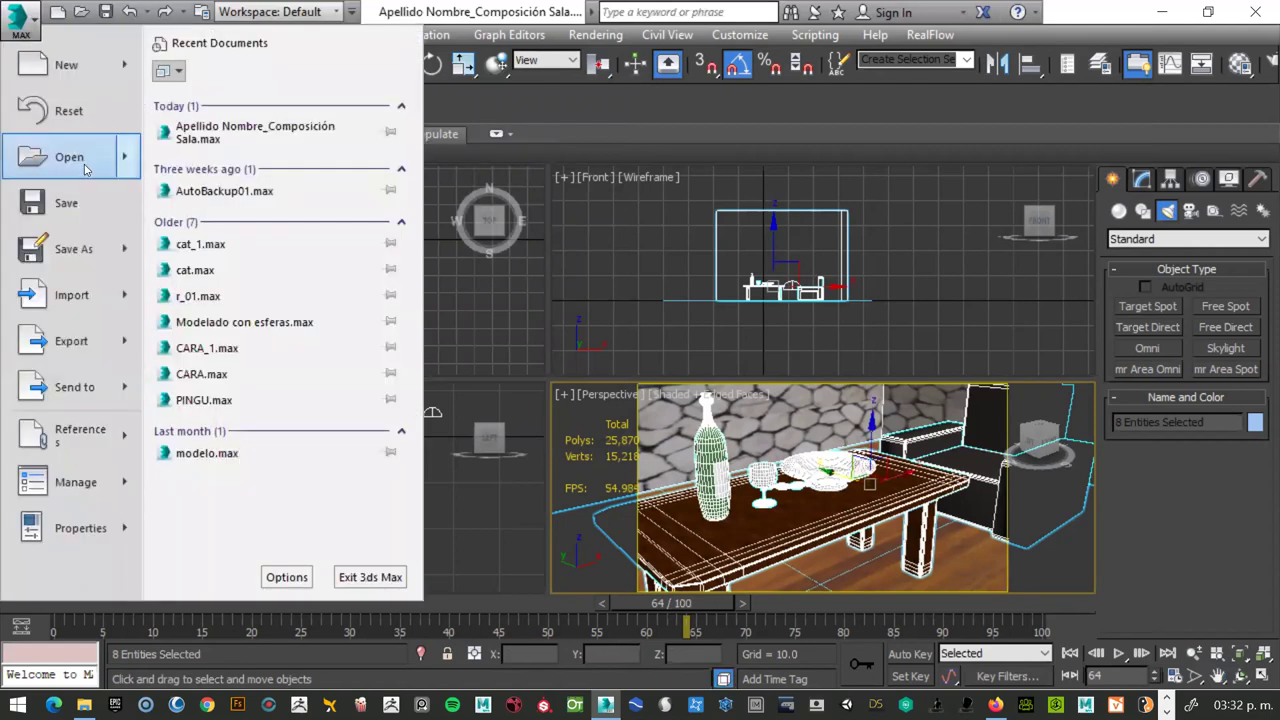
pyautogui.moveTo(69, 157)
pyautogui.click(105, 12)
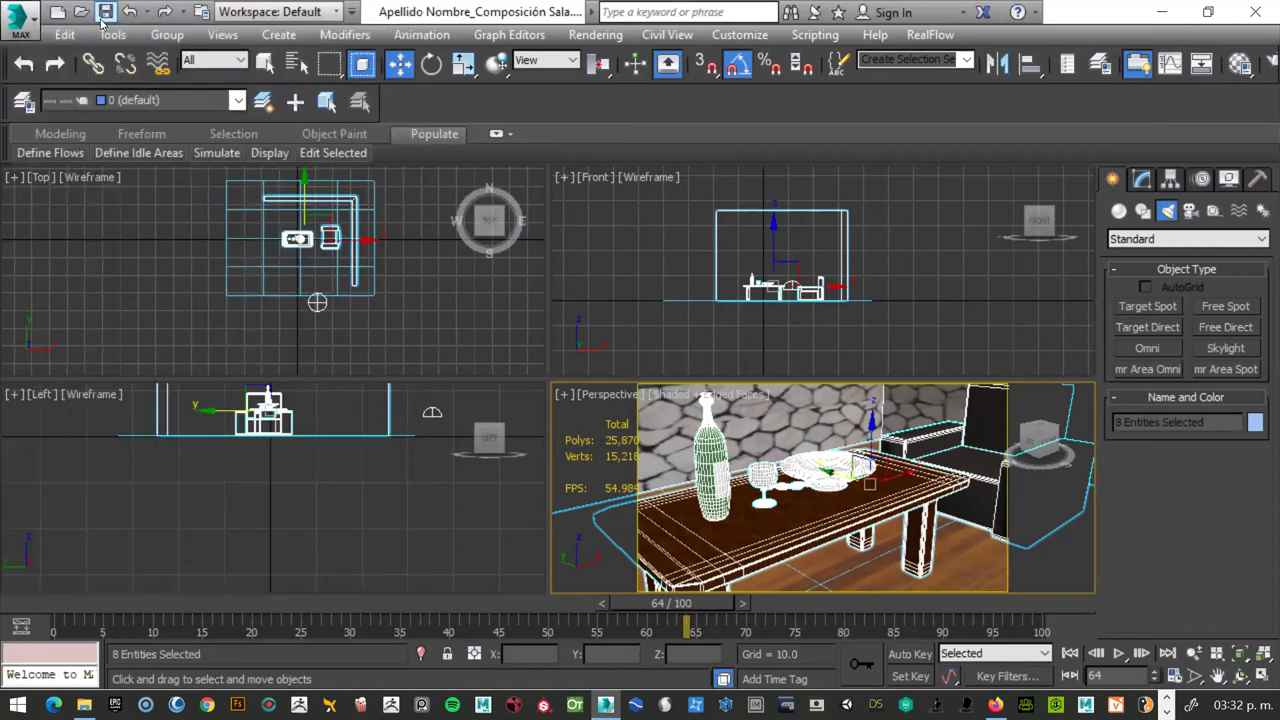
pyautogui.click(27, 18)
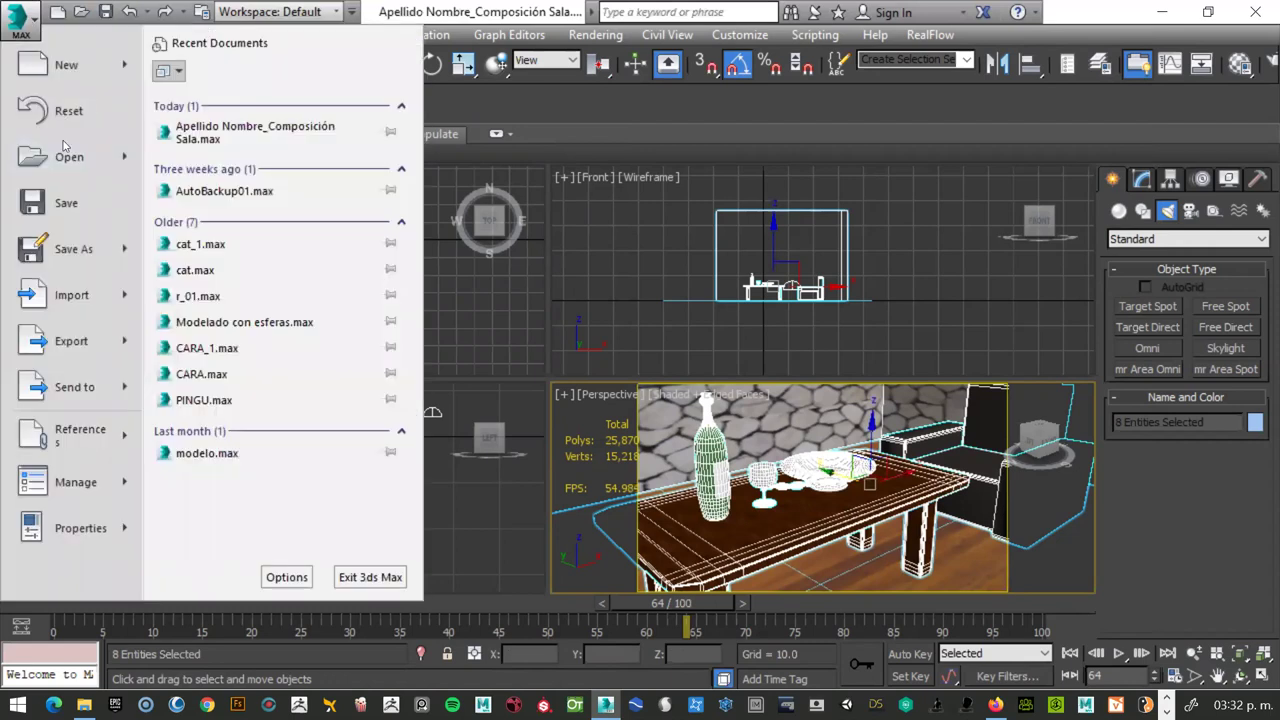
pyautogui.click(67, 208)
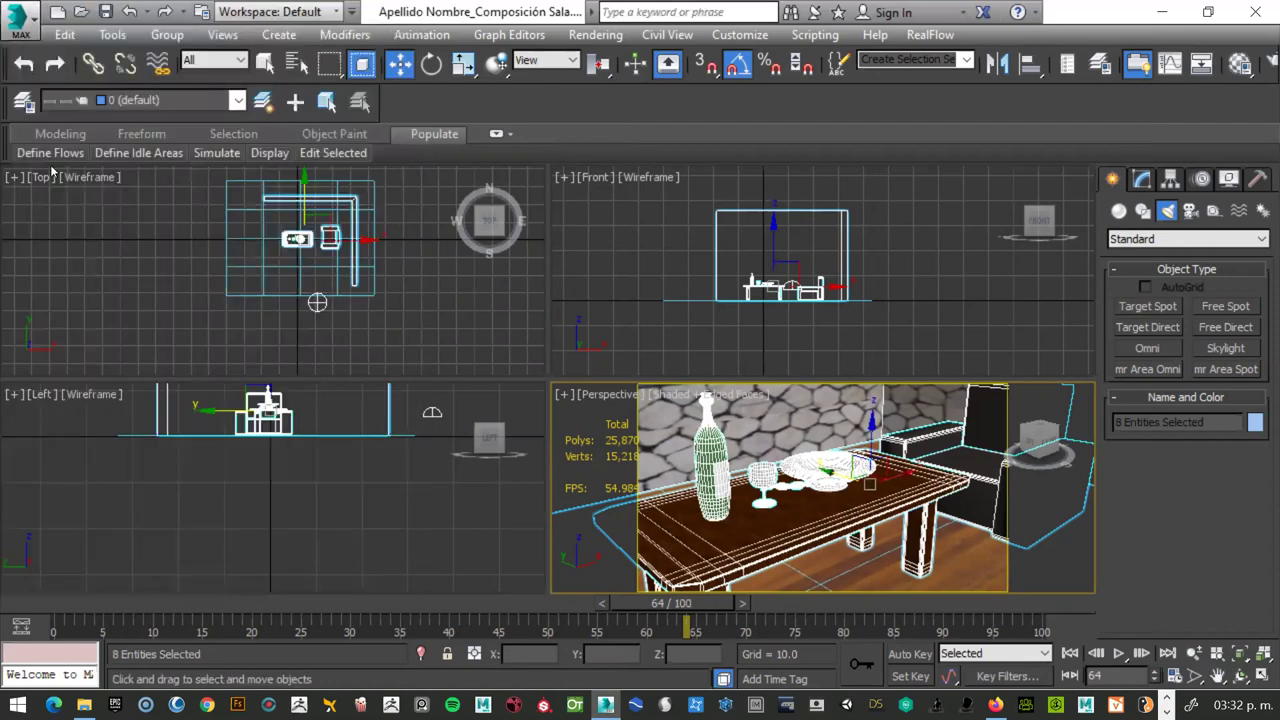
pyautogui.click(24, 20)
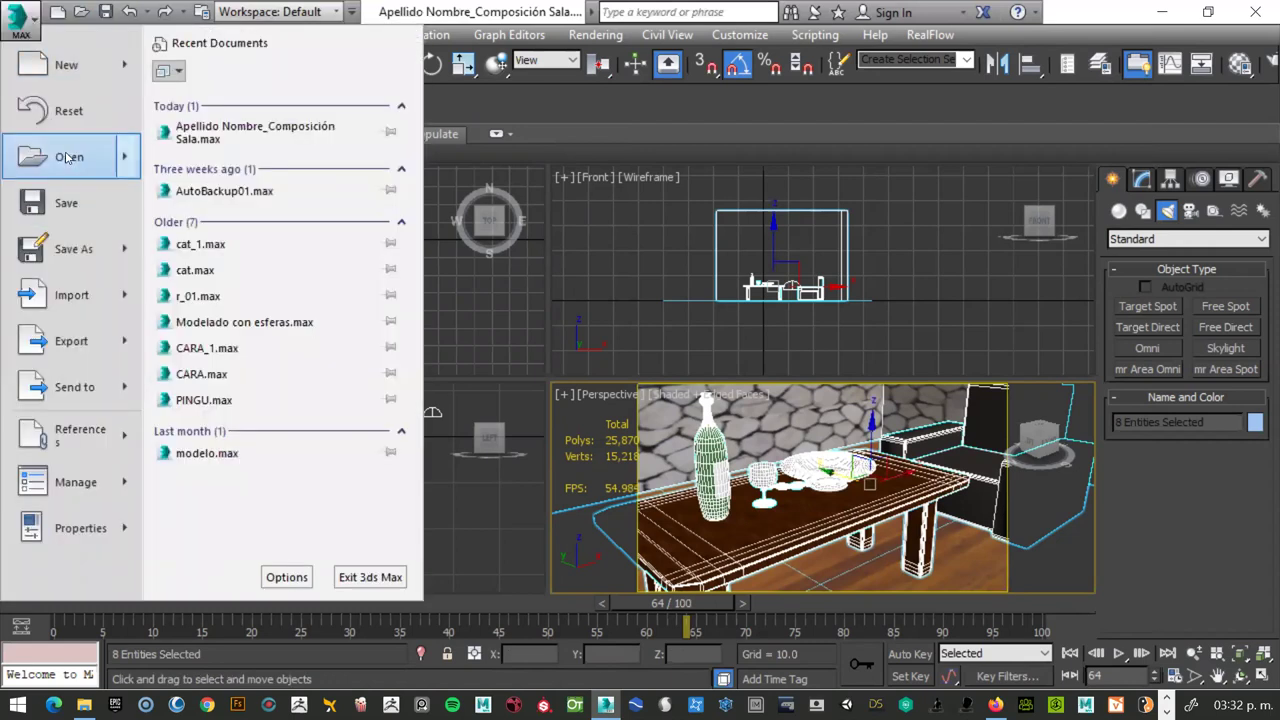
pyautogui.click(69, 158)
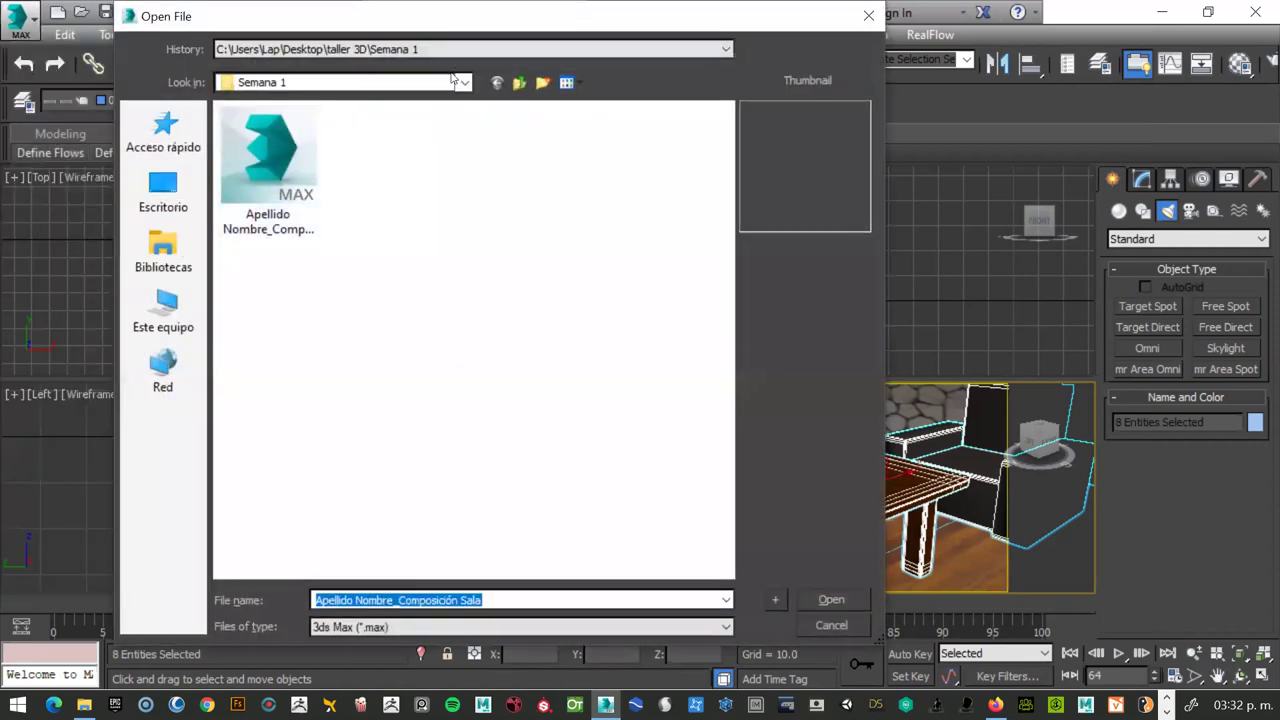
# - Check the Open File dialog's recent folders and go up levels to the desktop
pyautogui.click(296, 50)
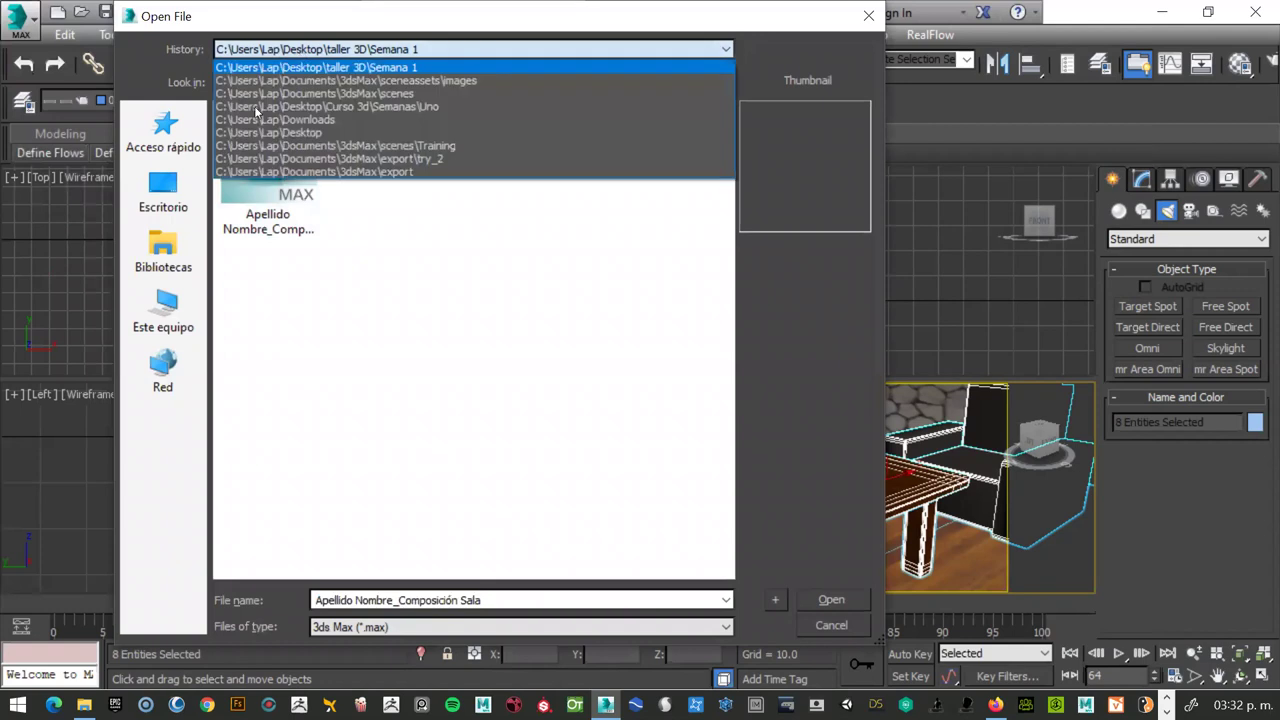
pyautogui.click(292, 94)
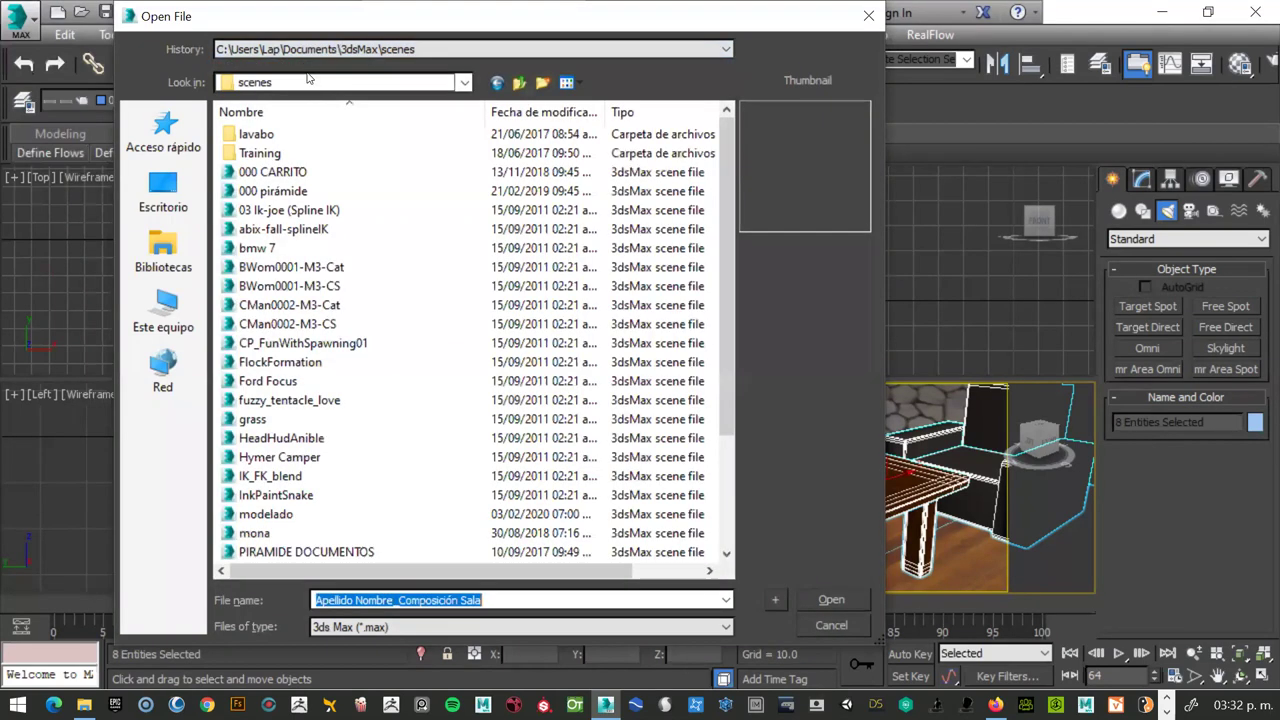
pyautogui.click(335, 50)
pyautogui.click(338, 50)
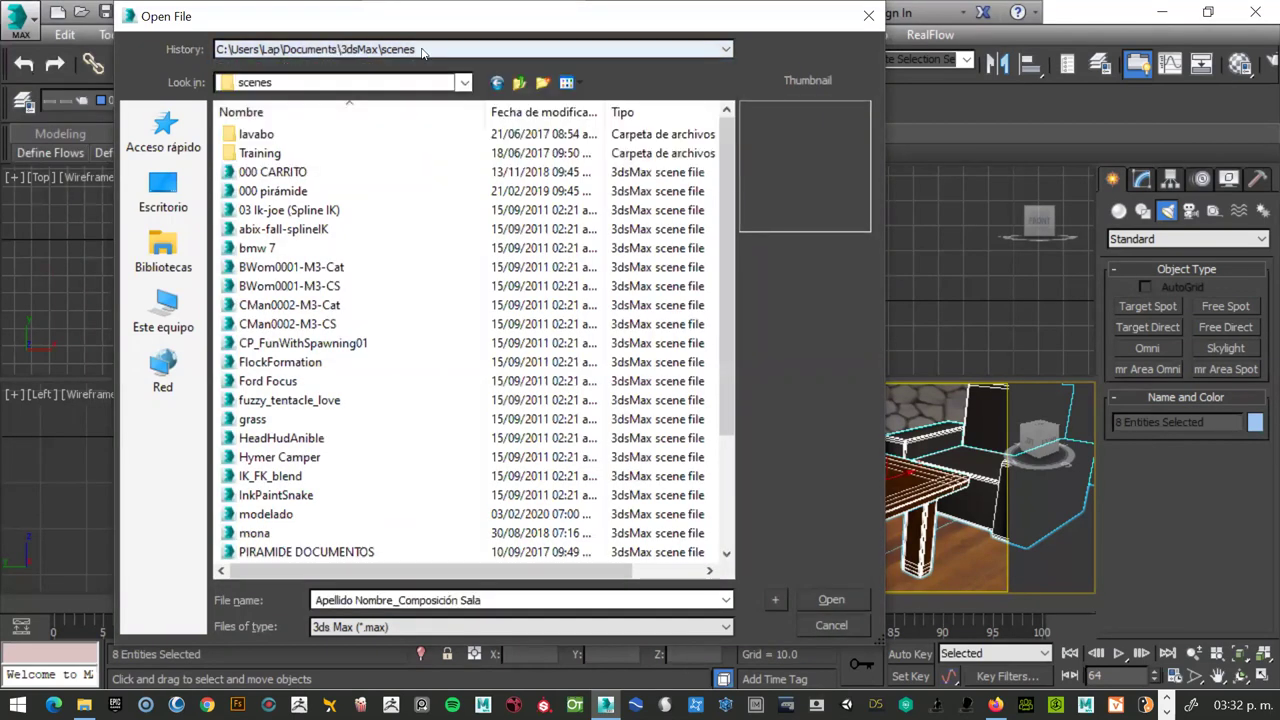
pyautogui.click(449, 50)
pyautogui.click(449, 50)
pyautogui.click(519, 82)
pyautogui.click(519, 82)
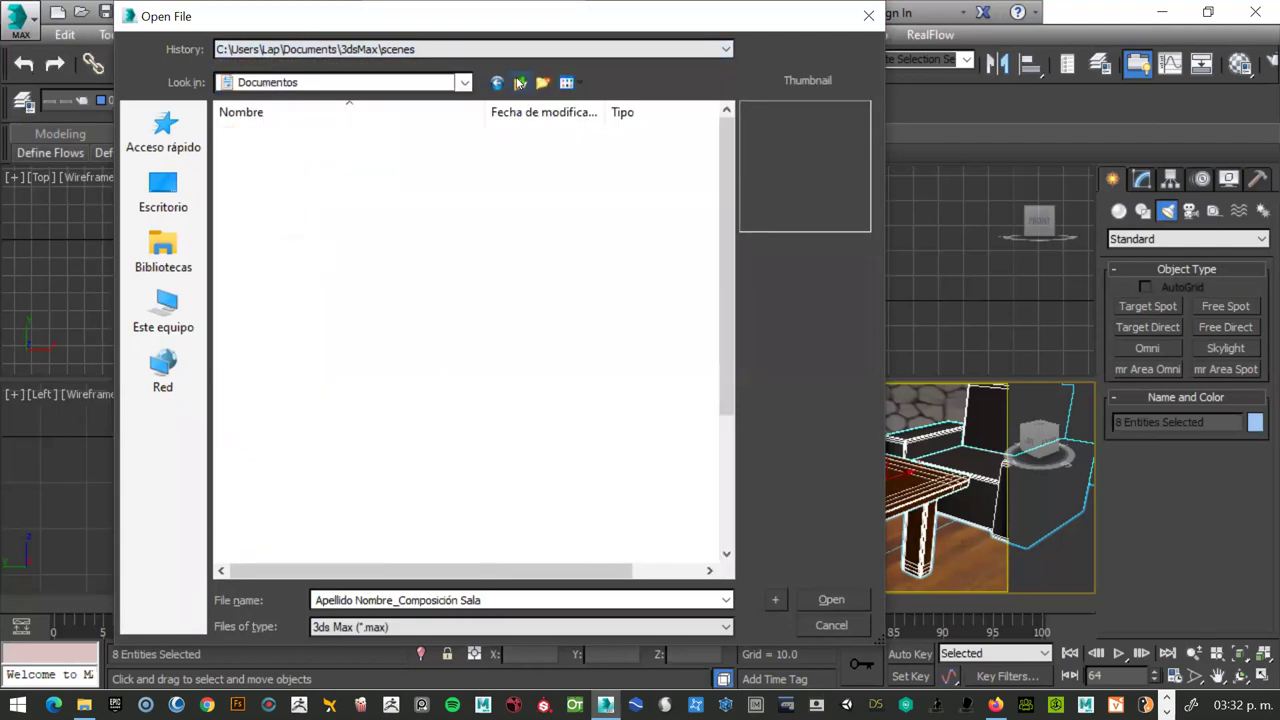
pyautogui.click(519, 82)
pyautogui.click(519, 82)
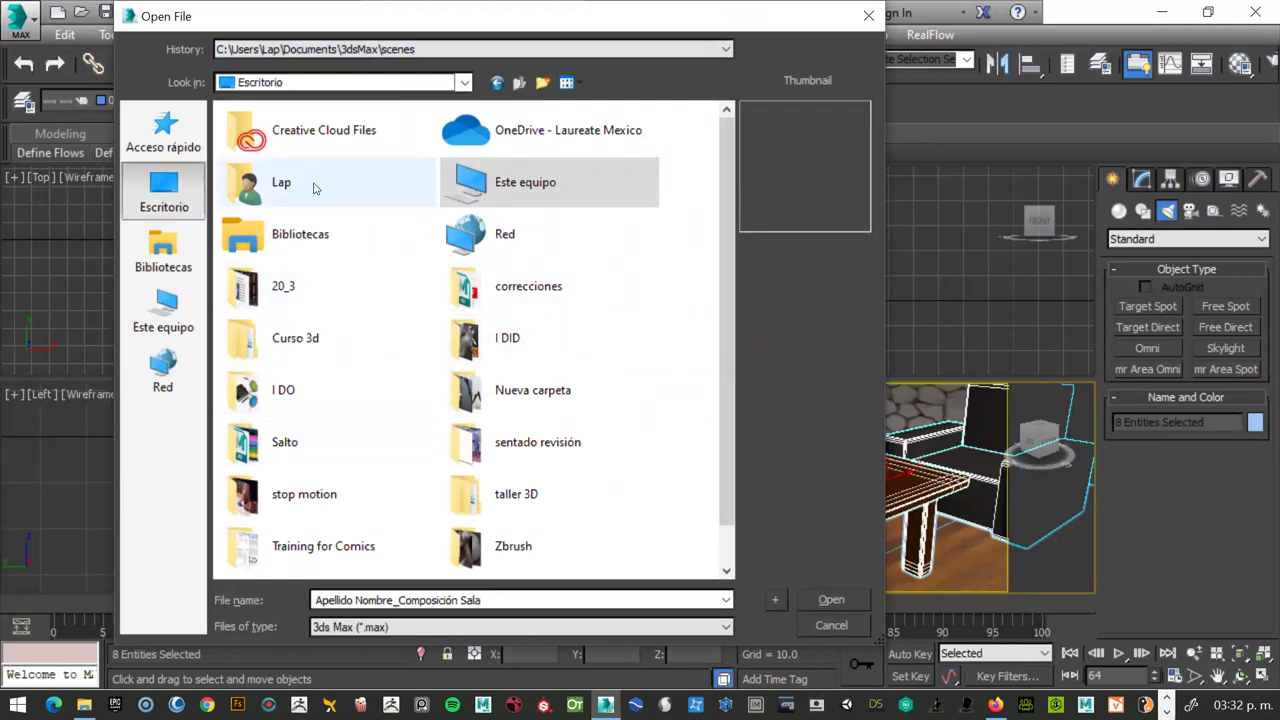
# - Navigate through Libraries > Documentos into the 3dsMax folder
pyautogui.click(169, 250)
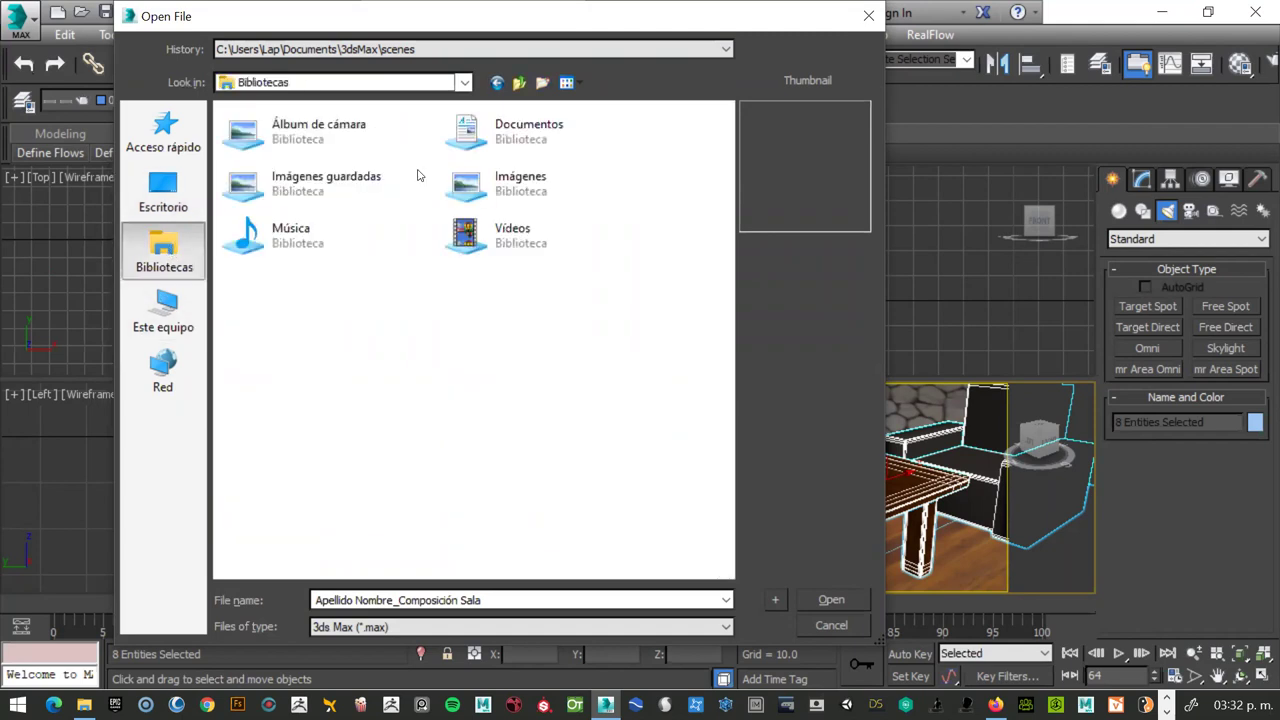
pyautogui.doubleClick(485, 145)
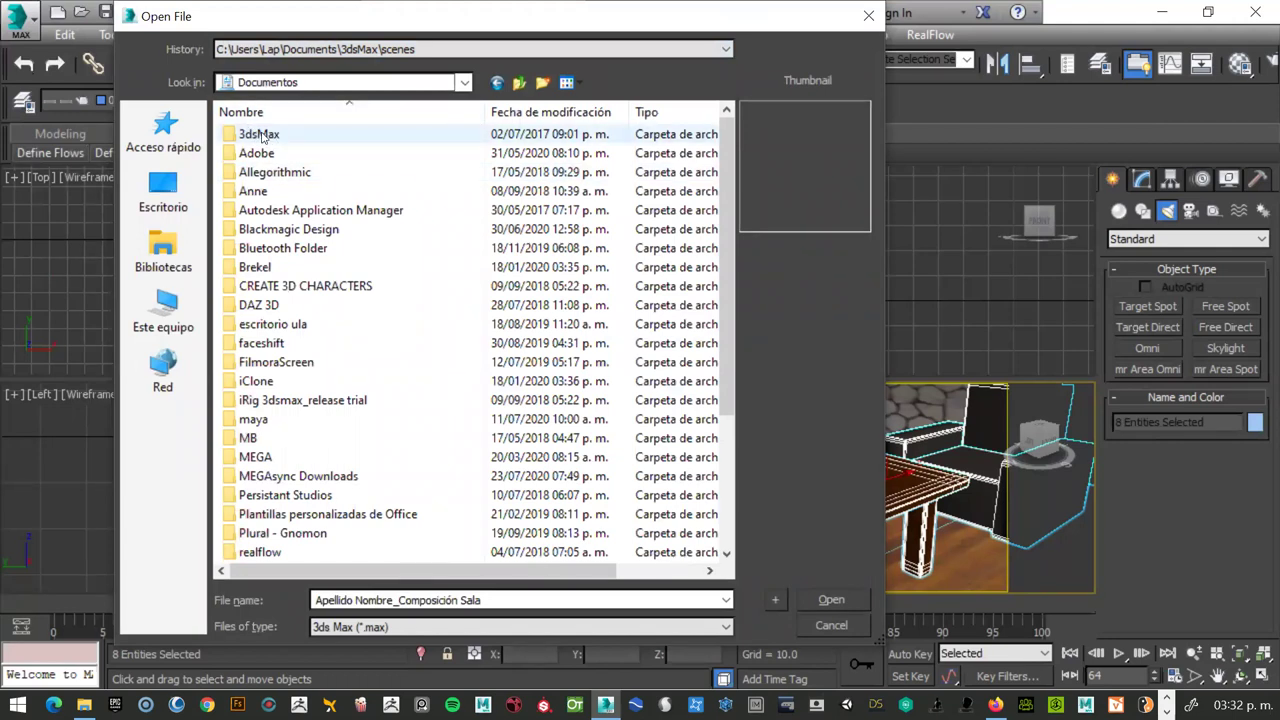
pyautogui.doubleClick(263, 137)
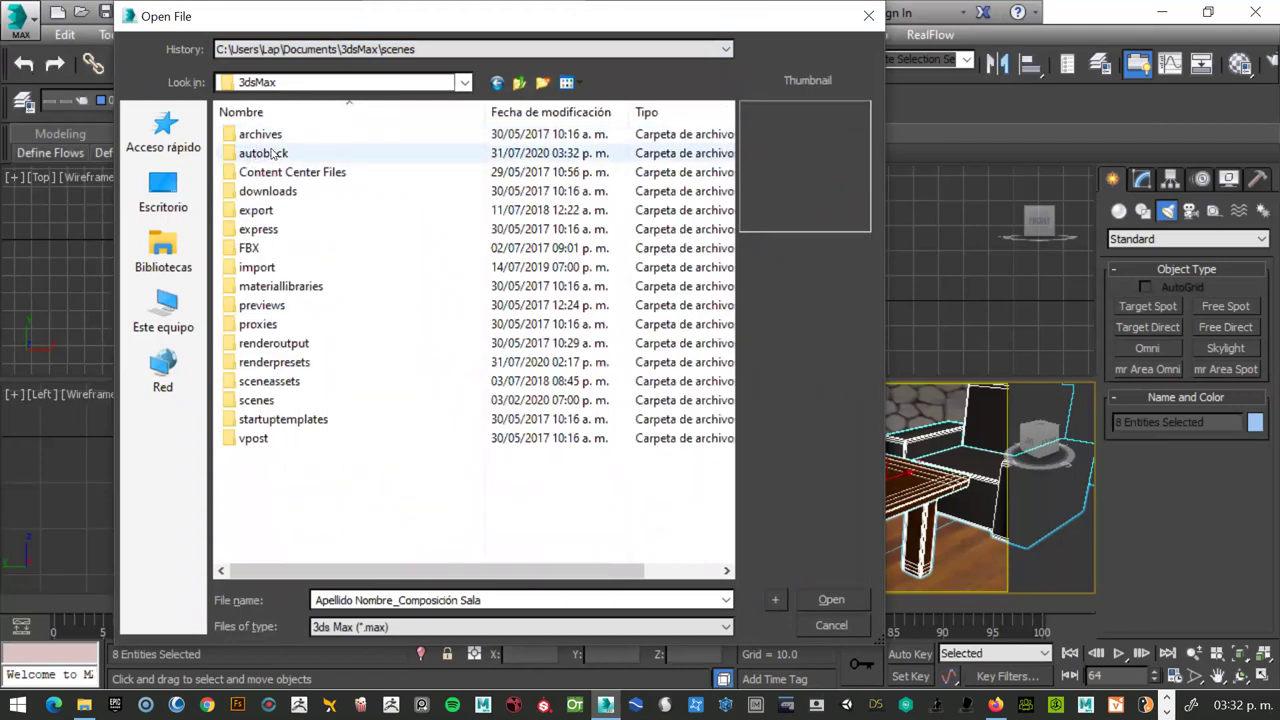
# - Open the autoback folder, sort by modification date and select AutoBackup02
pyautogui.doubleClick(274, 153)
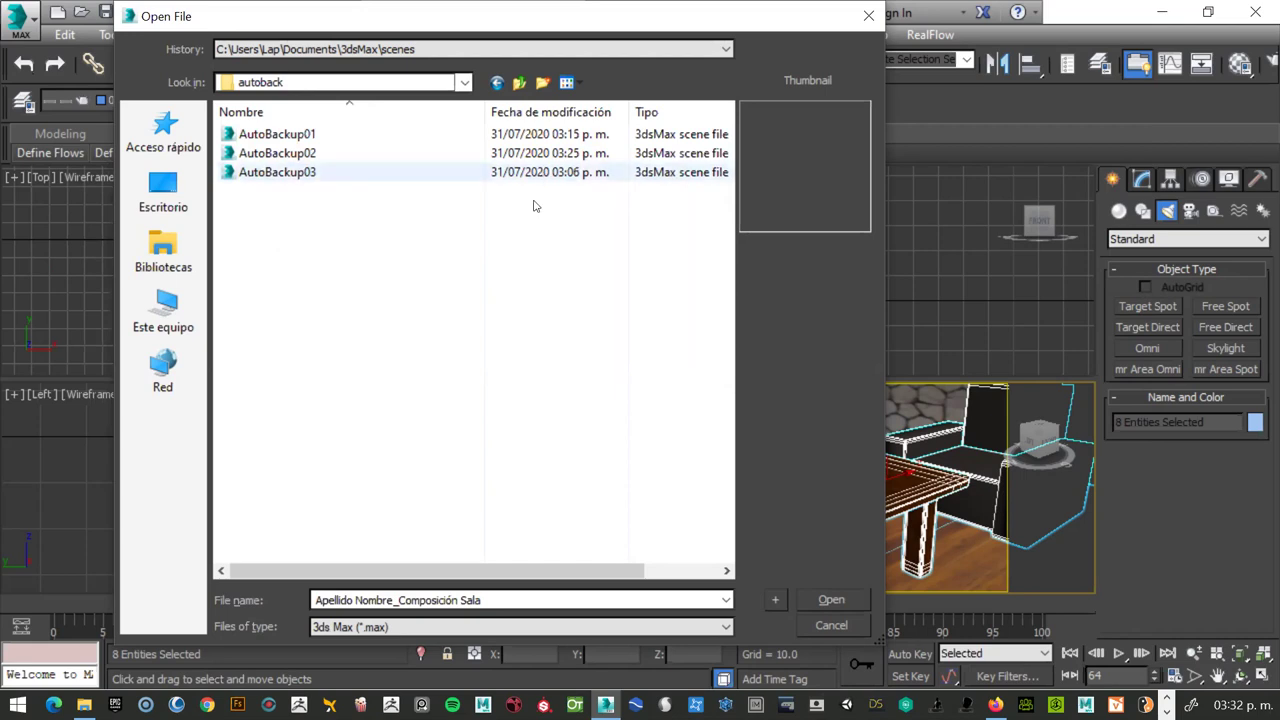
pyautogui.moveTo(473, 567)
pyautogui.mouseDown()
pyautogui.moveTo(526, 567)
pyautogui.moveTo(399, 562)
pyautogui.moveTo(578, 567)
pyautogui.mouseUp()
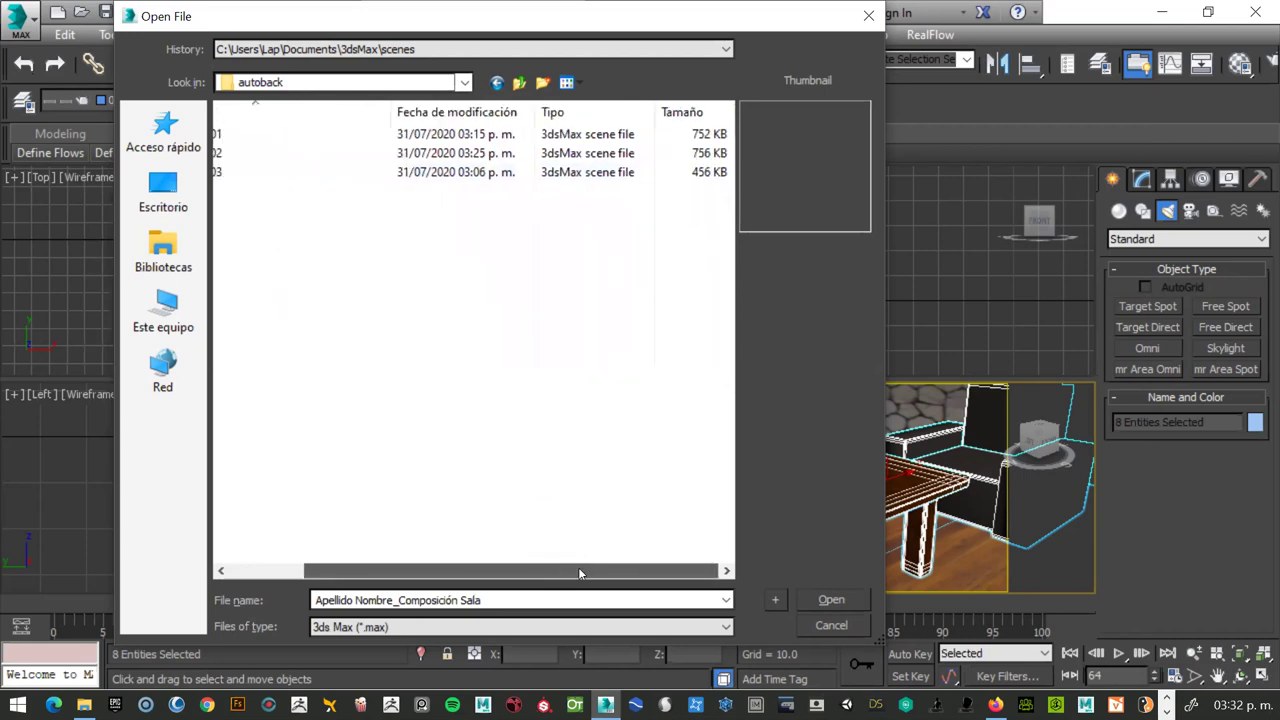
pyautogui.click(465, 113)
pyautogui.moveTo(460, 574); pyautogui.dragTo(406, 566)
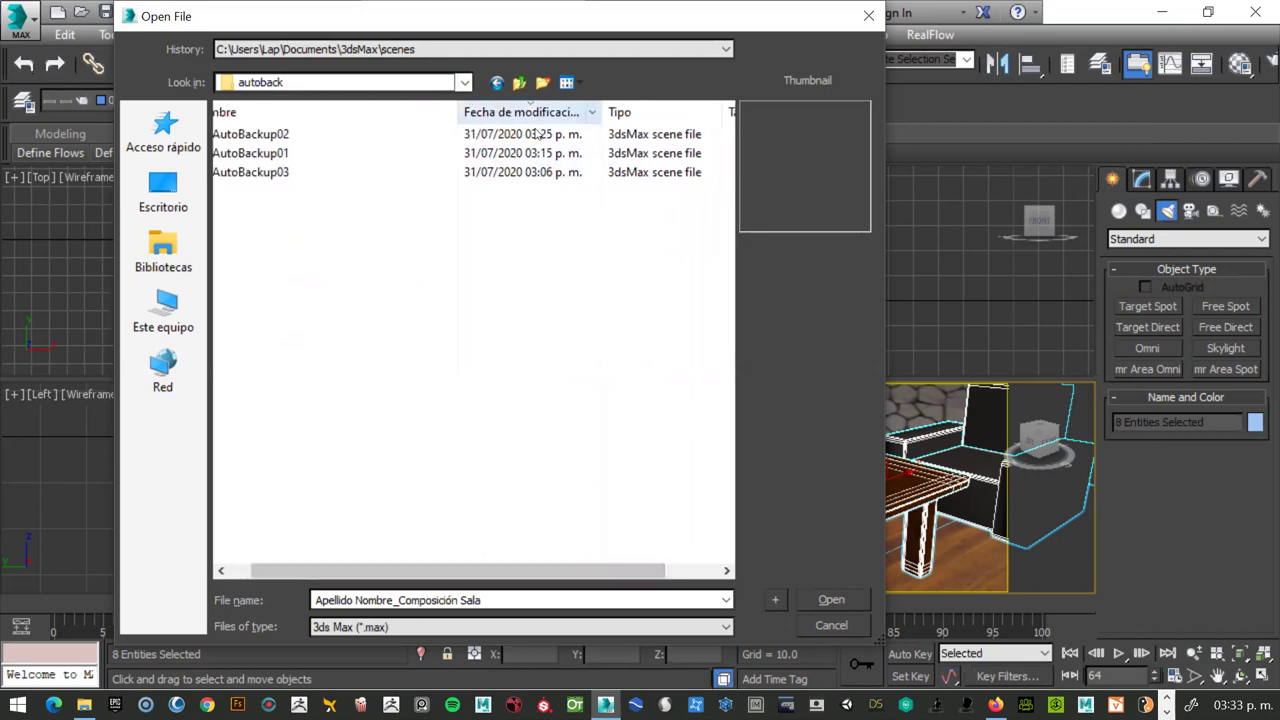
pyautogui.click(492, 139)
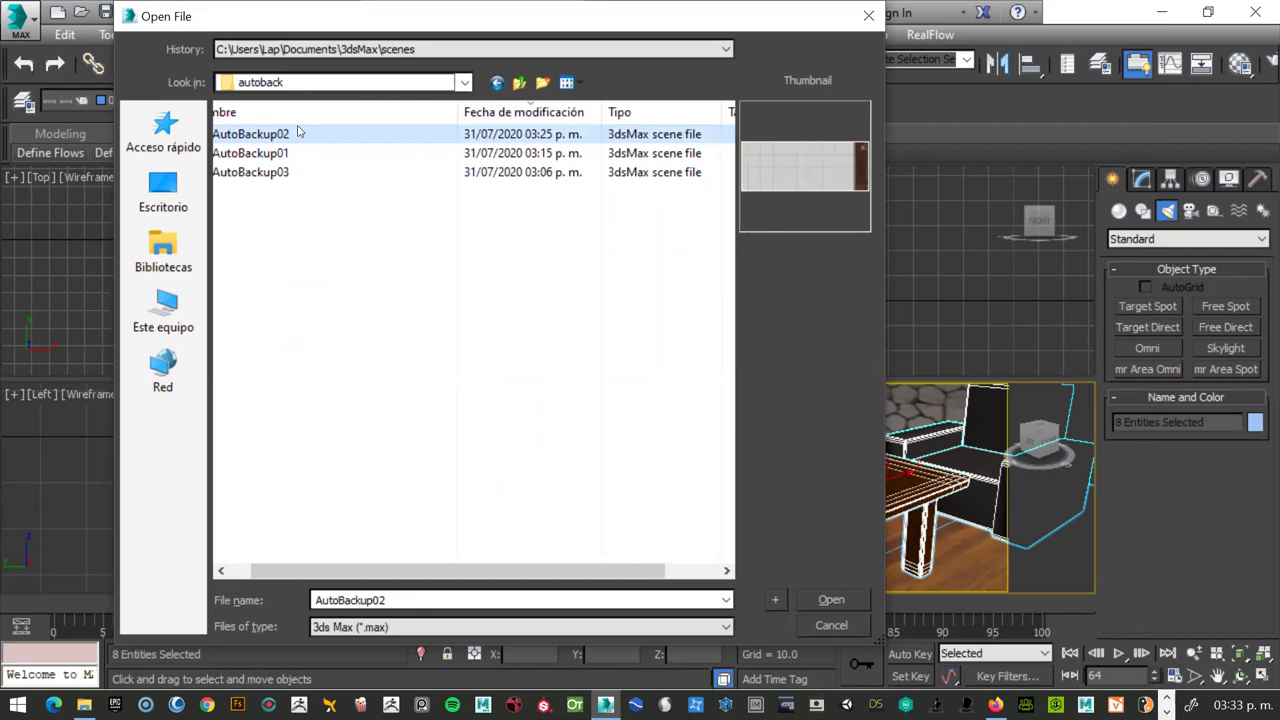
# - Try AutoBackup02, then close the Open File dialog without loading anything
pyautogui.doubleClick(262, 132)
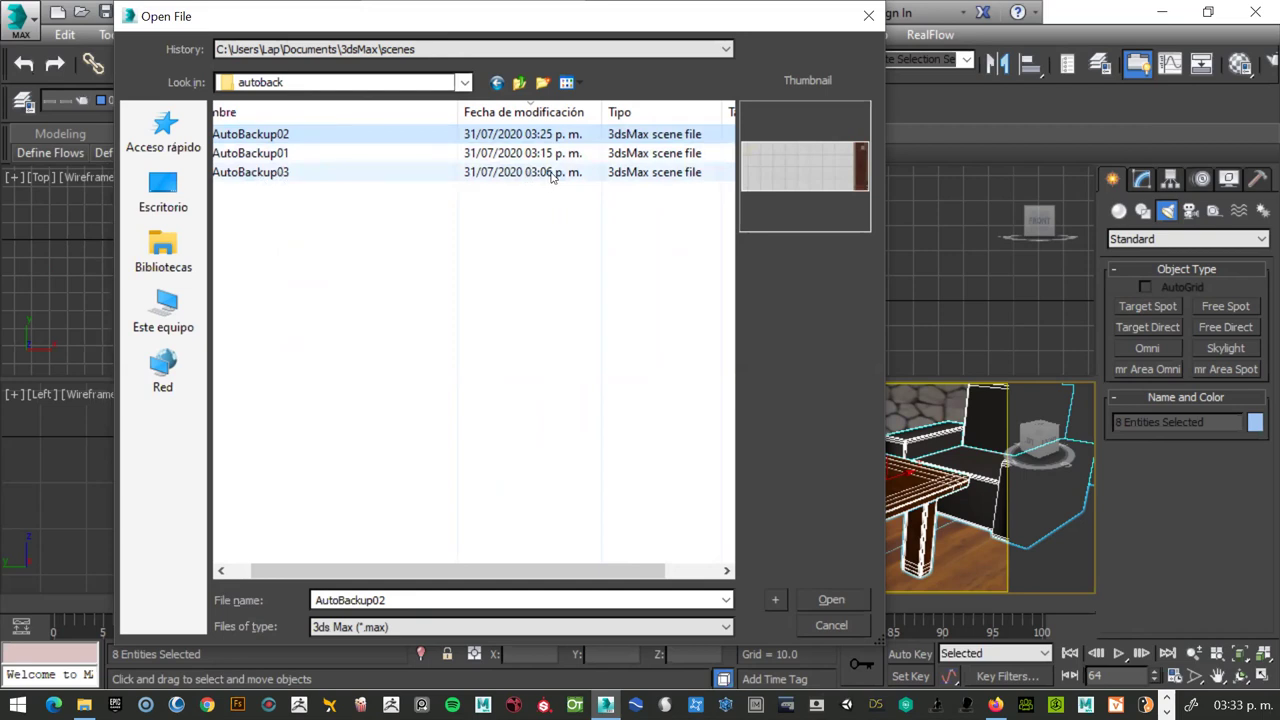
pyautogui.click(486, 137)
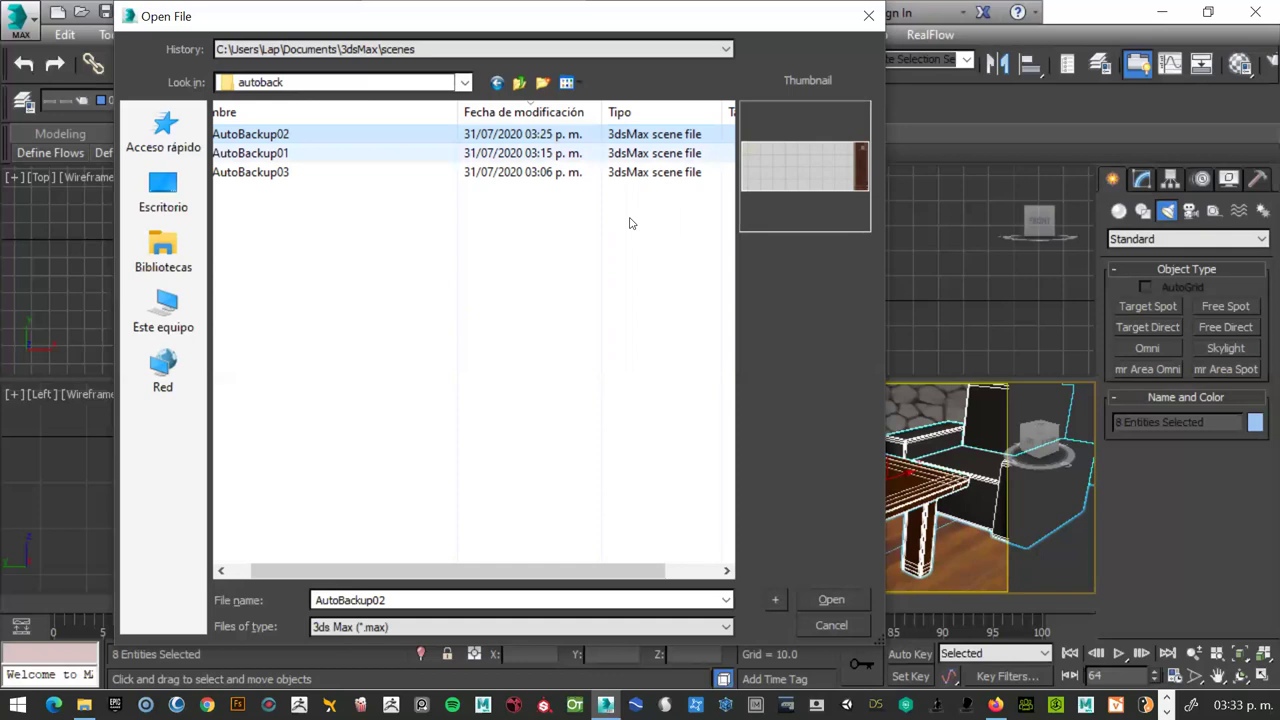
pyautogui.click(491, 387)
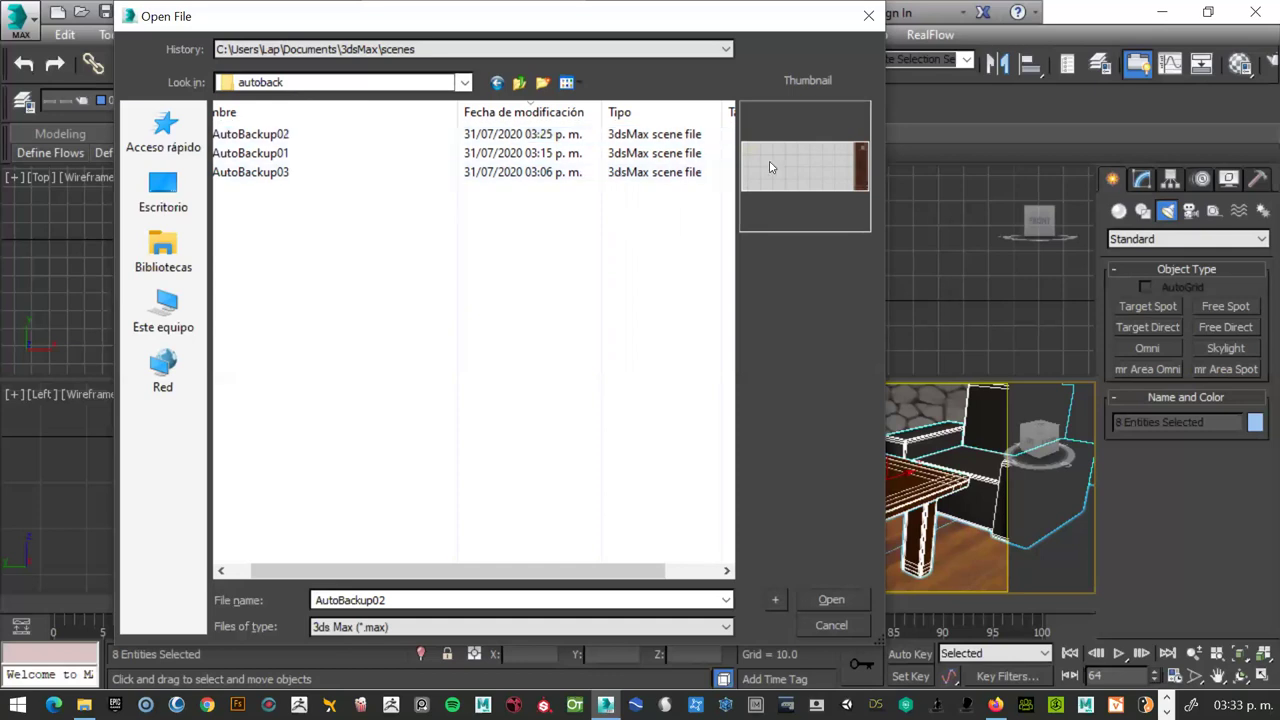
pyautogui.click(874, 19)
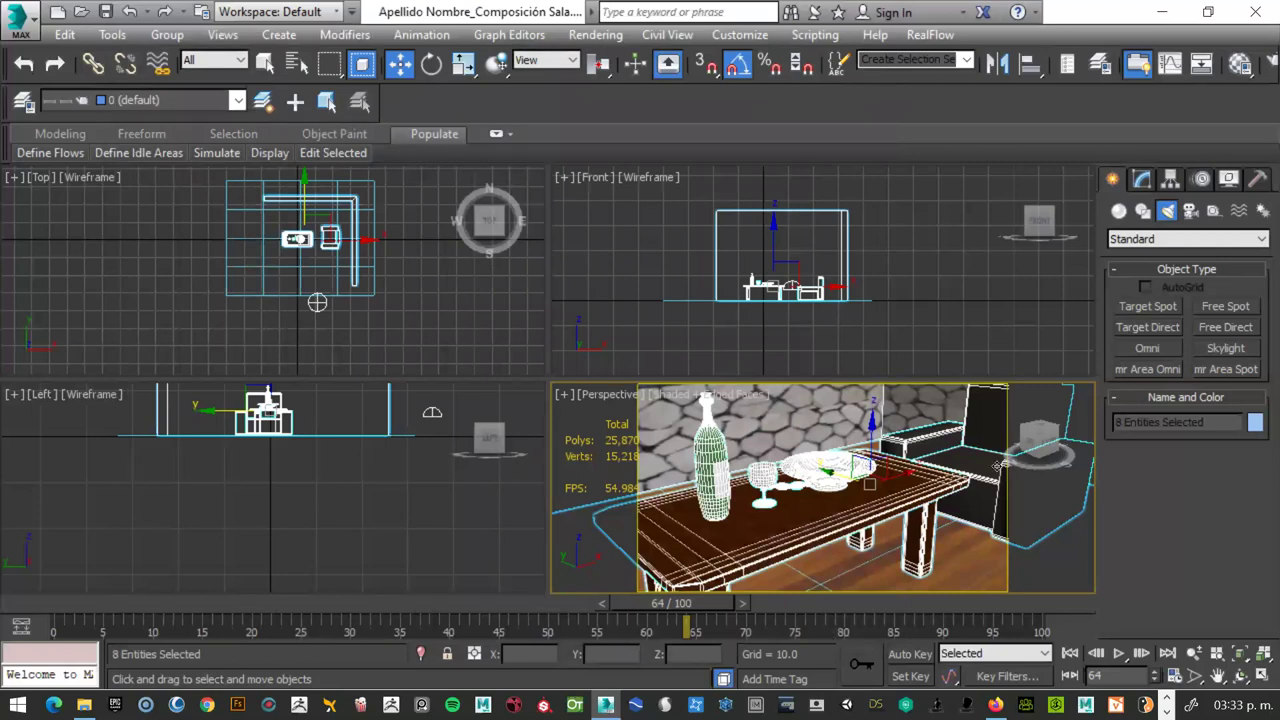
# - Deselect the table set and select the sillón armchair group instead
pyautogui.click(920, 263)
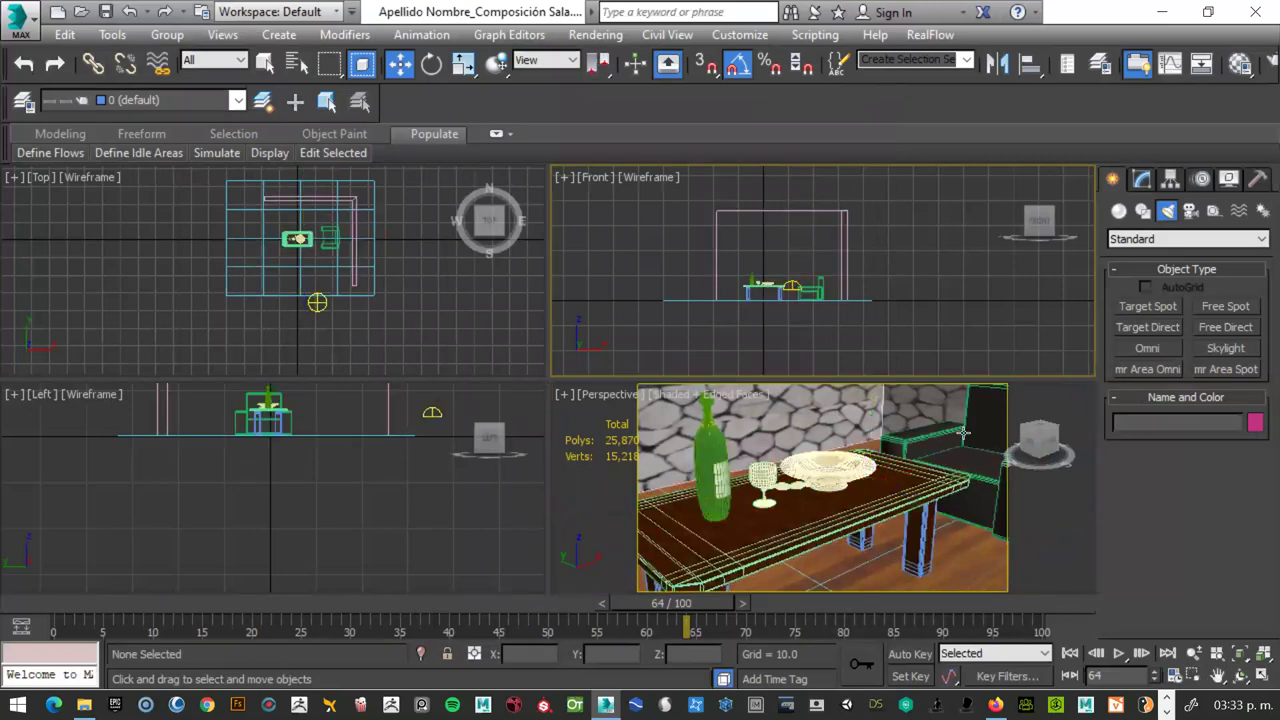
pyautogui.click(955, 435)
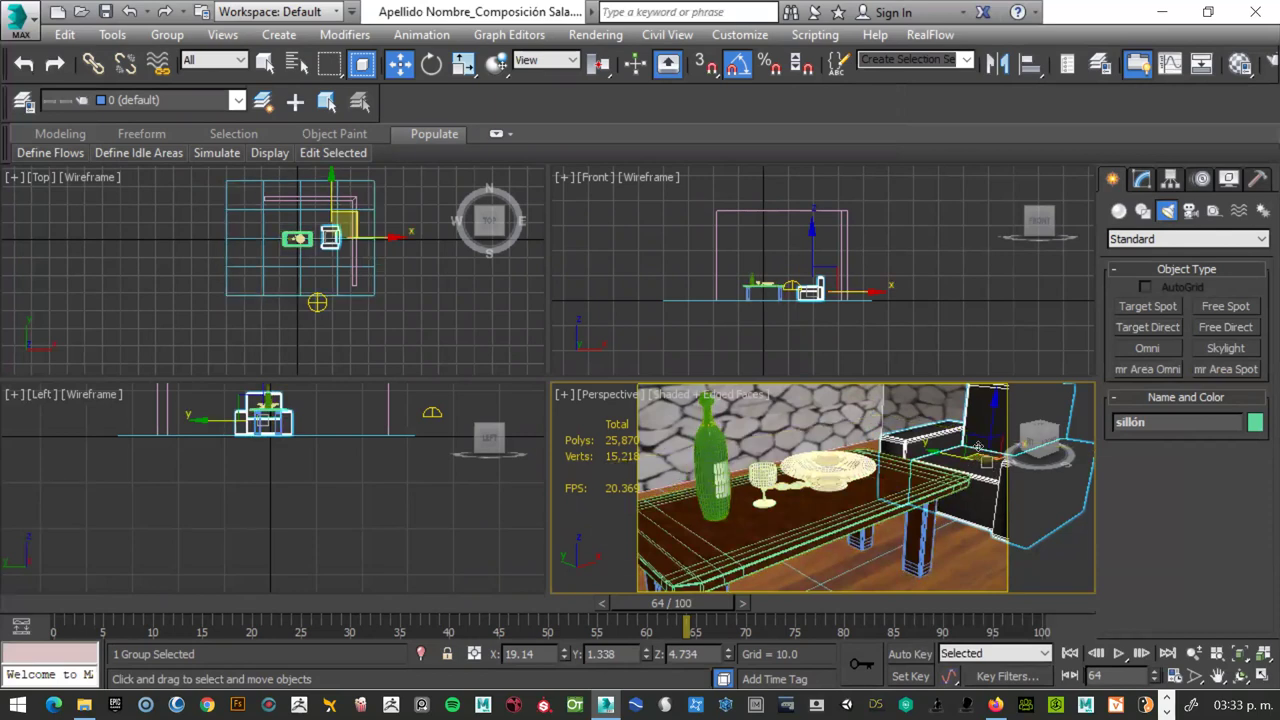
# - Isolate the sillón armchair and recentre it in the Left view
pyautogui.rightClick(978, 445)
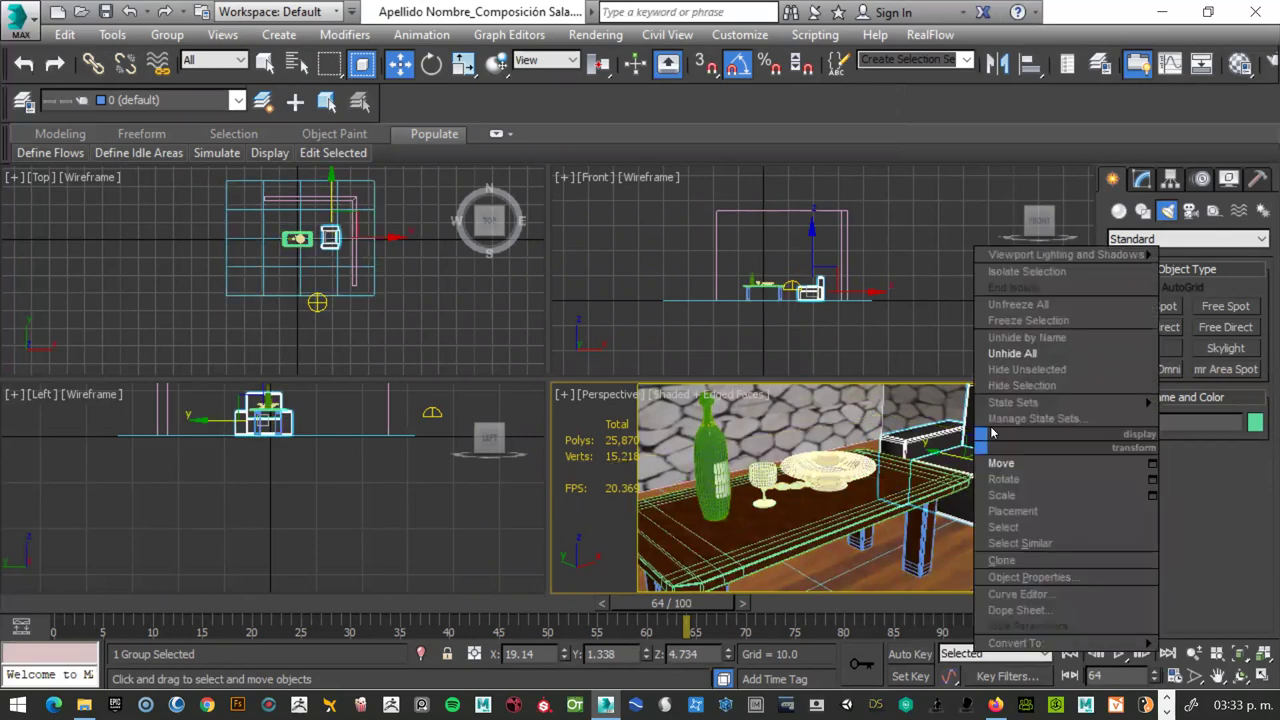
pyautogui.click(1020, 274)
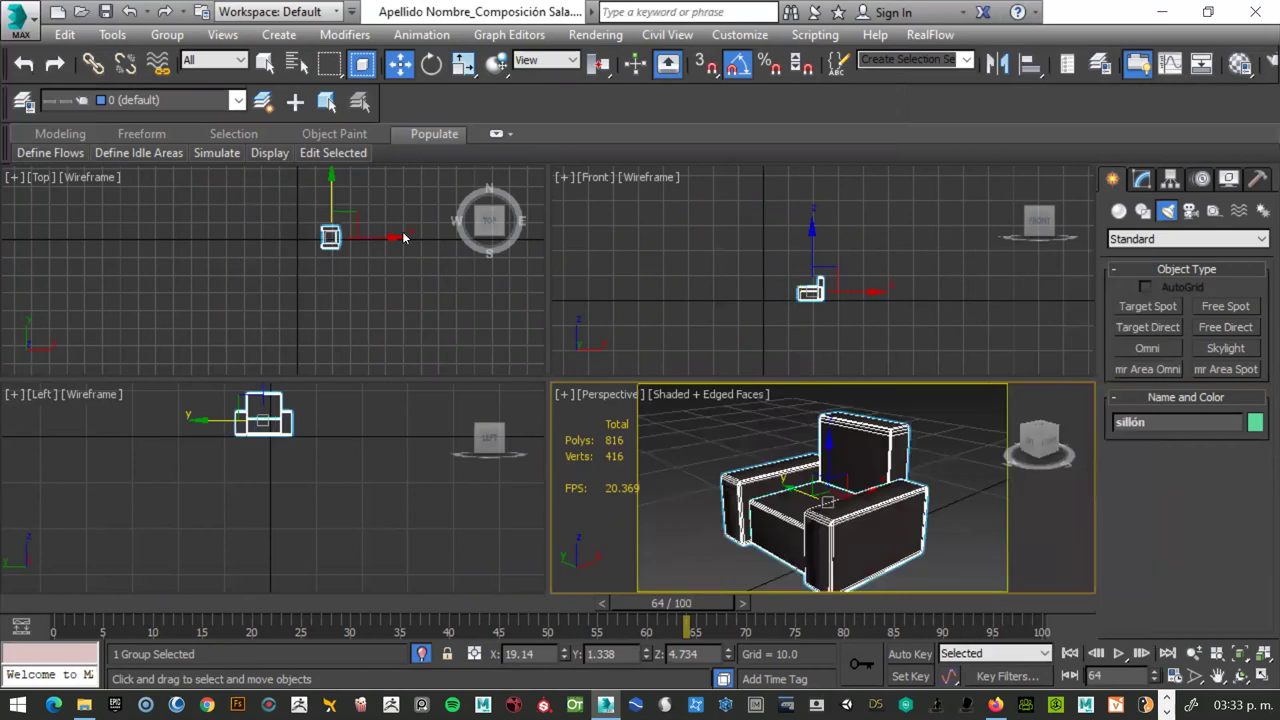
pyautogui.scroll(2, 304, 229)
pyautogui.scroll(2, 330, 245)
pyautogui.scroll(2, 349, 258)
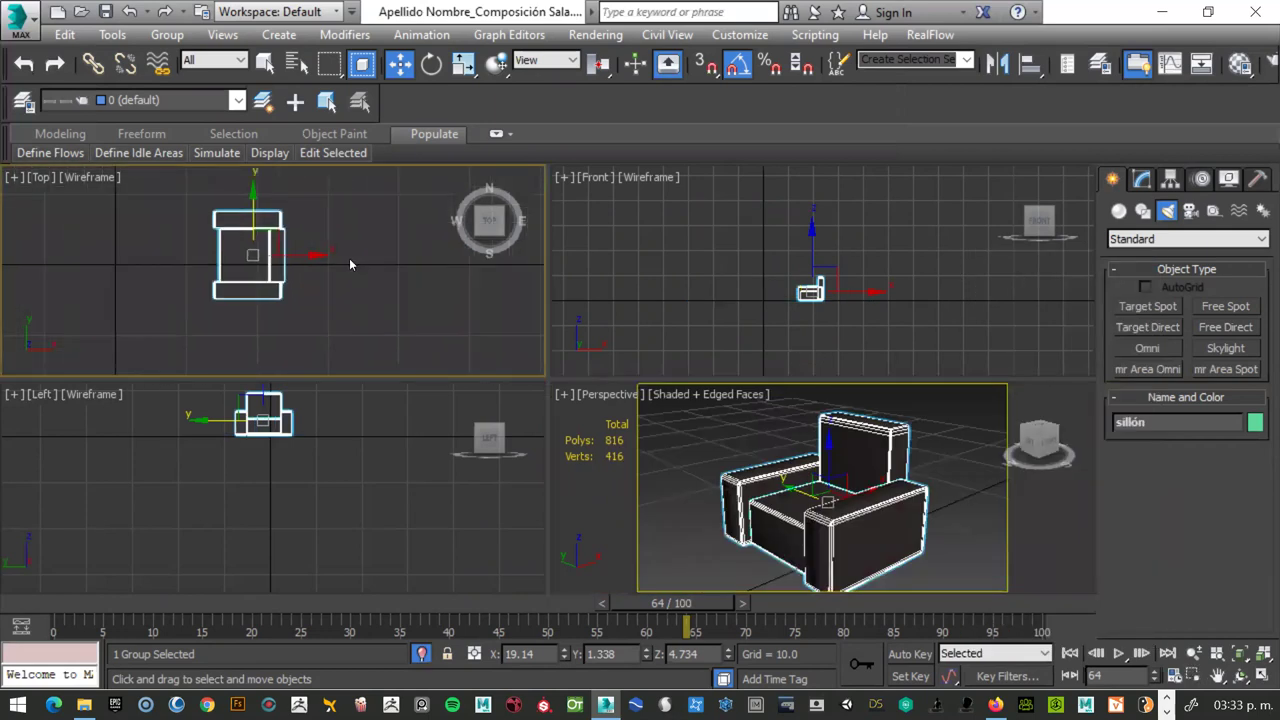
pyautogui.scroll(2, 345, 264)
pyautogui.scroll(1, 240, 458)
pyautogui.scroll(2, 239, 460)
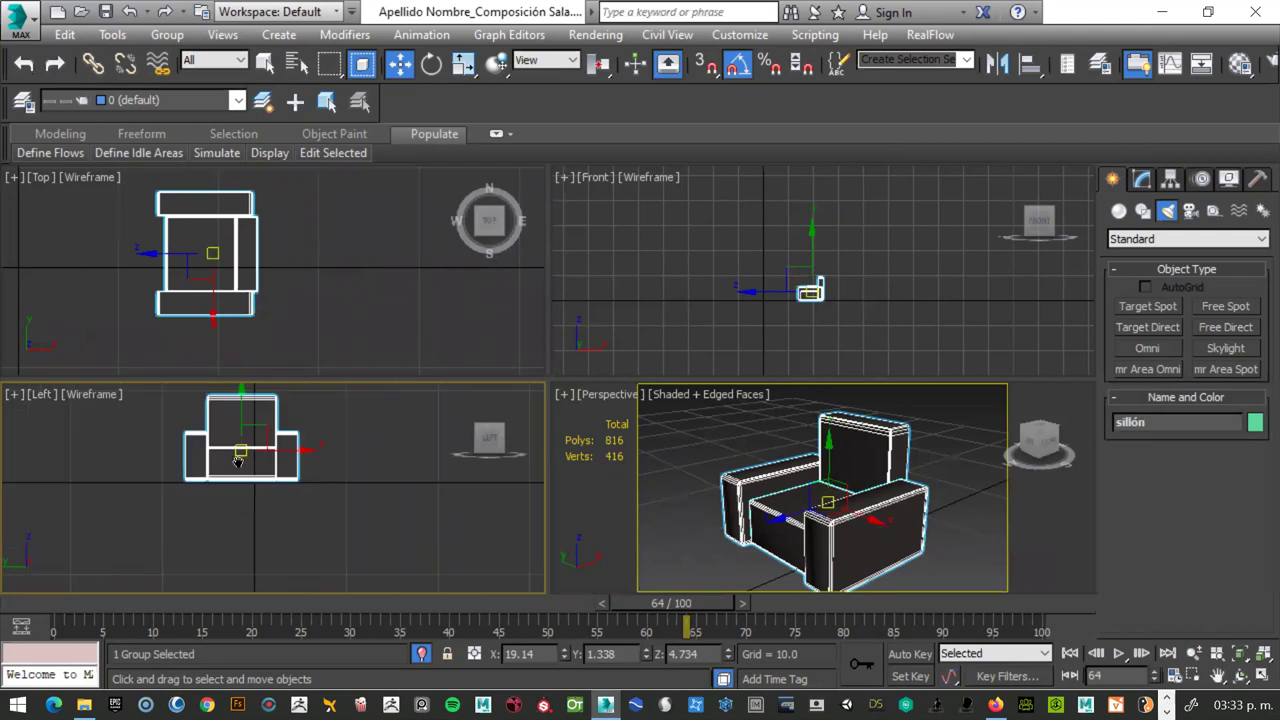
pyautogui.moveTo(240, 460); pyautogui.dragTo(215, 478, button='middle')
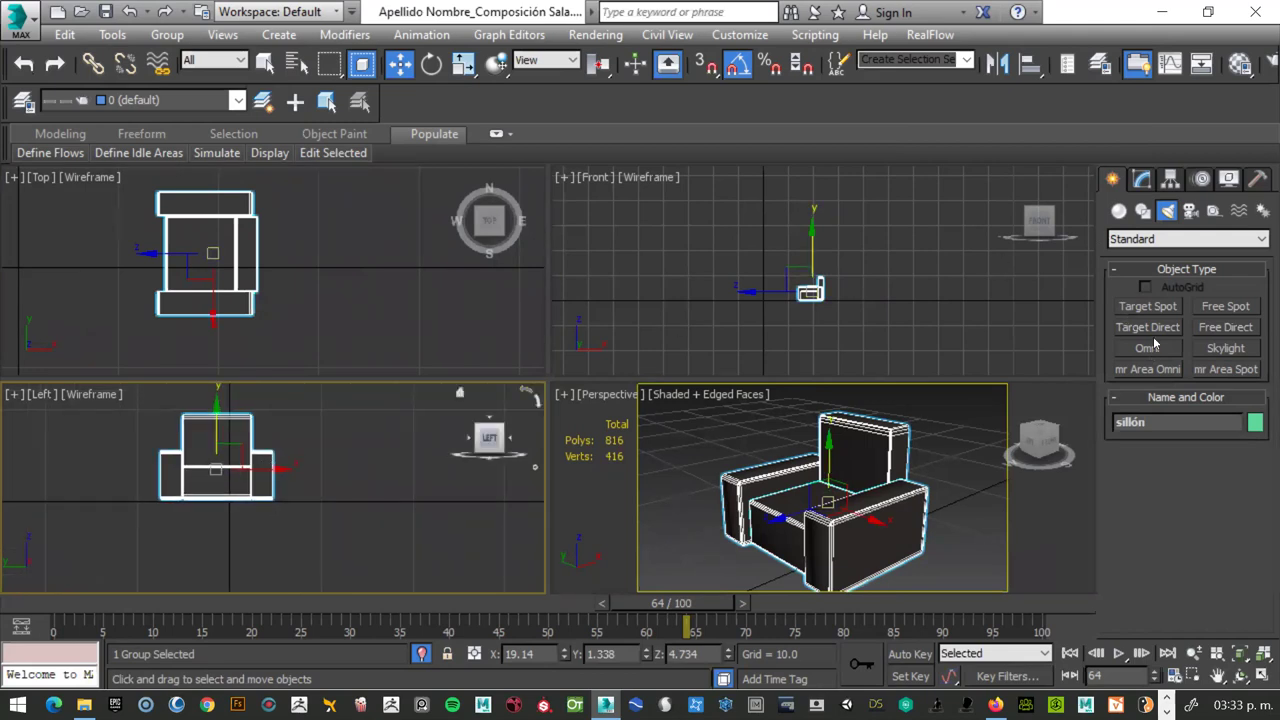
# - Pick the Box tool from Create > Geometry > Standard Primitives
pyautogui.click(1117, 211)
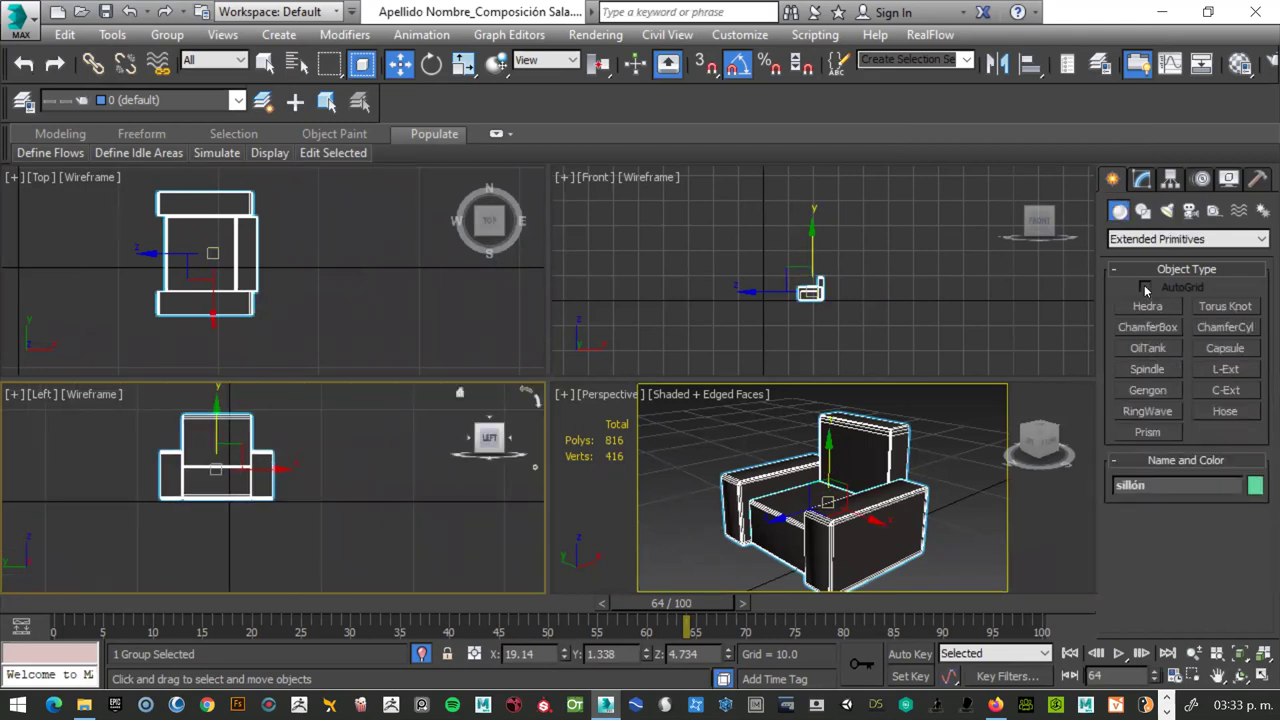
pyautogui.click(1134, 242)
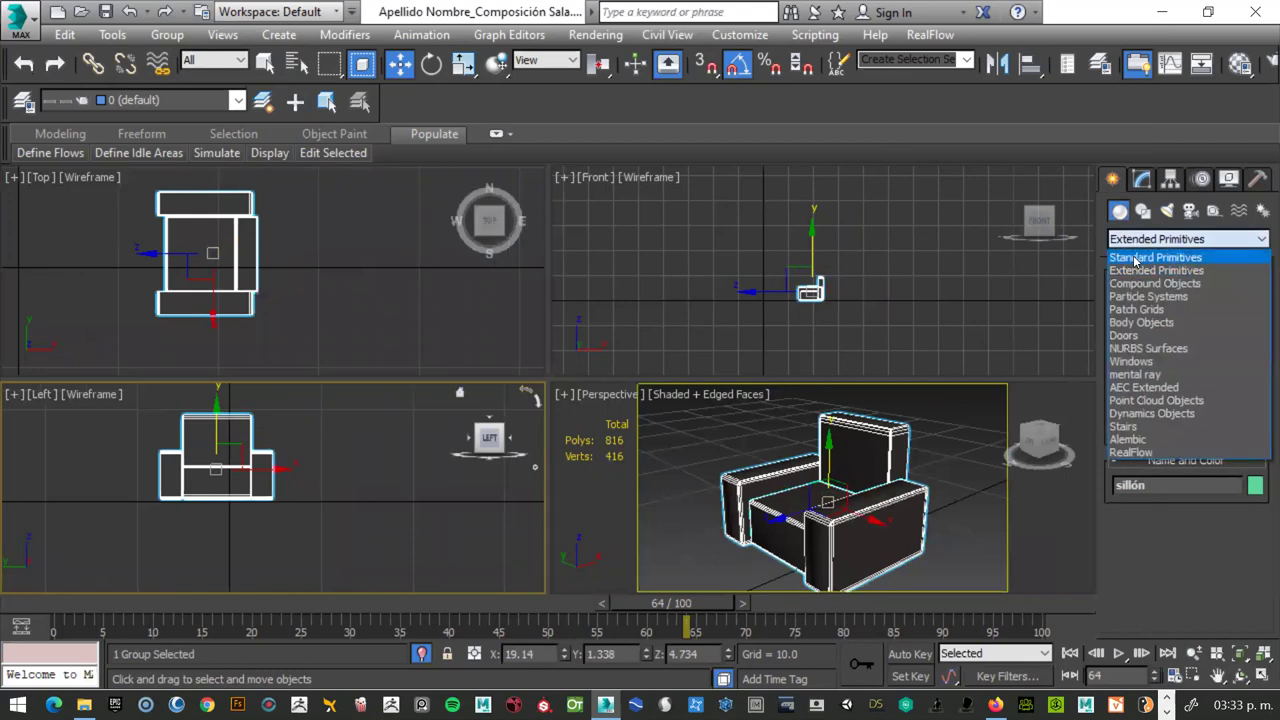
pyautogui.click(1131, 258)
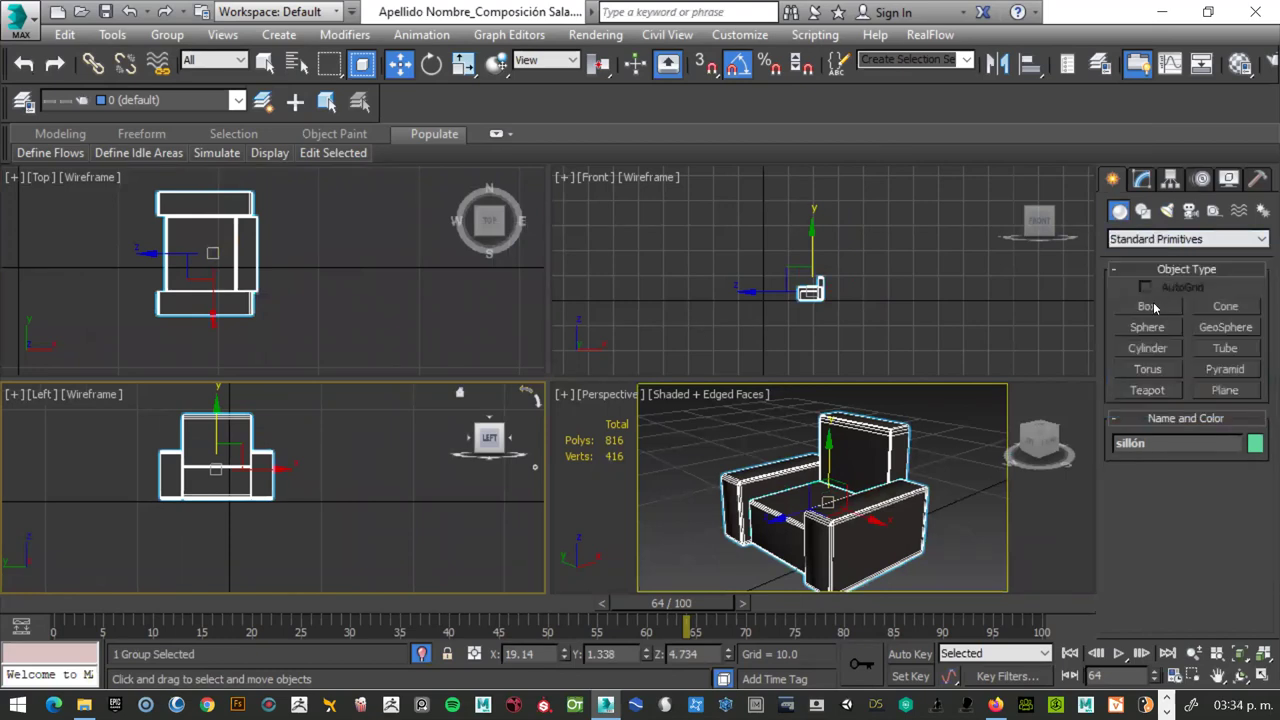
pyautogui.click(1148, 306)
# - Draw Box006 beside the armchair in the Top view, sized 11.086 × 8.889 × 3.795
pyautogui.click(316, 222)
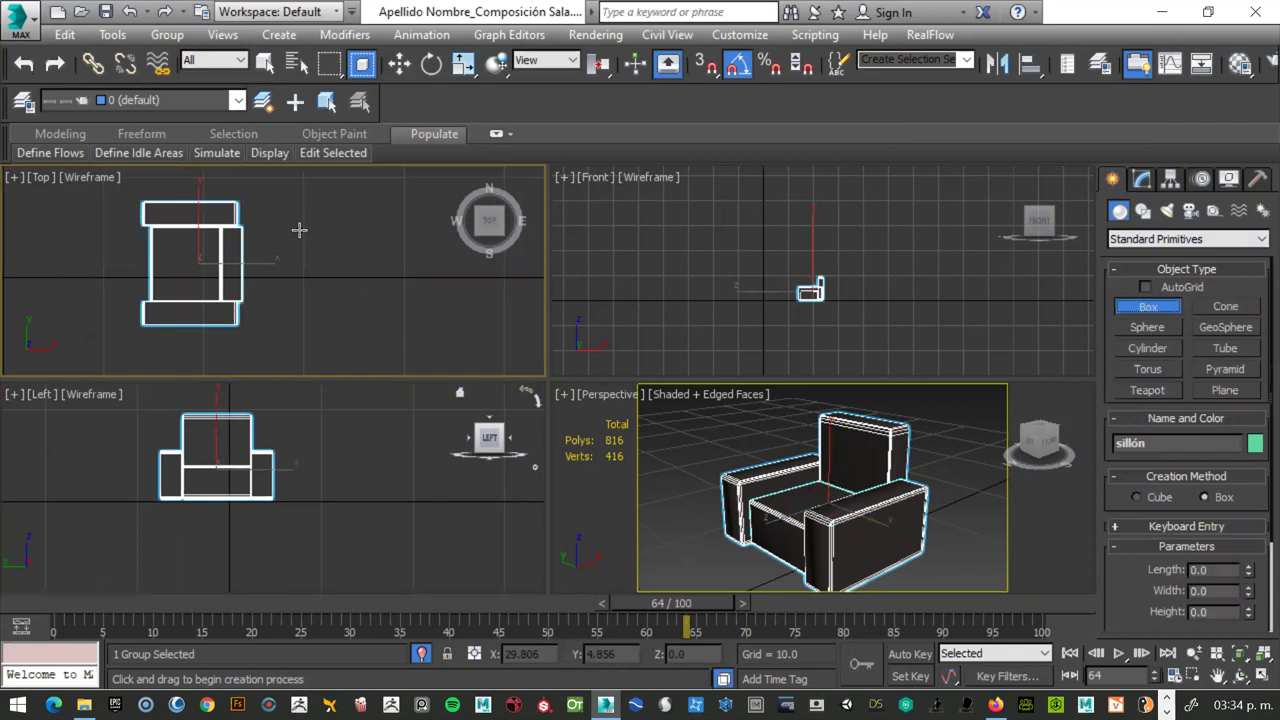
pyautogui.moveTo(312, 232); pyautogui.dragTo(395, 317)
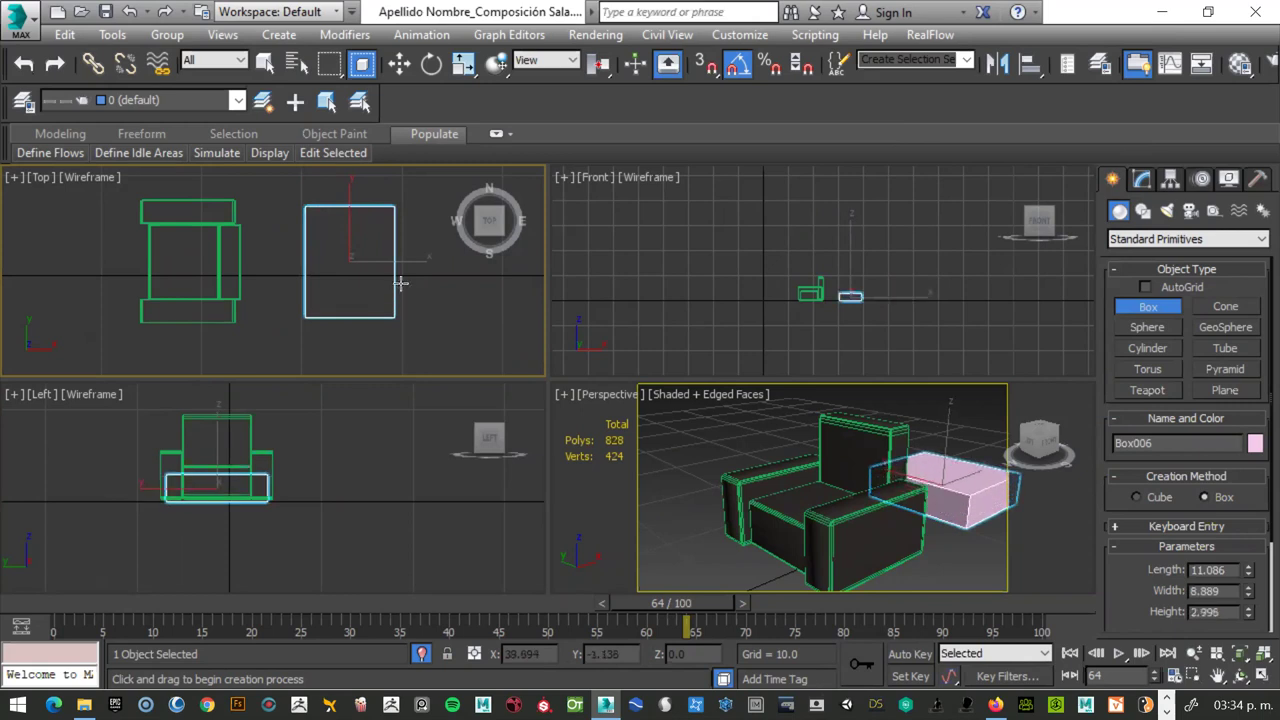
pyautogui.click(402, 278)
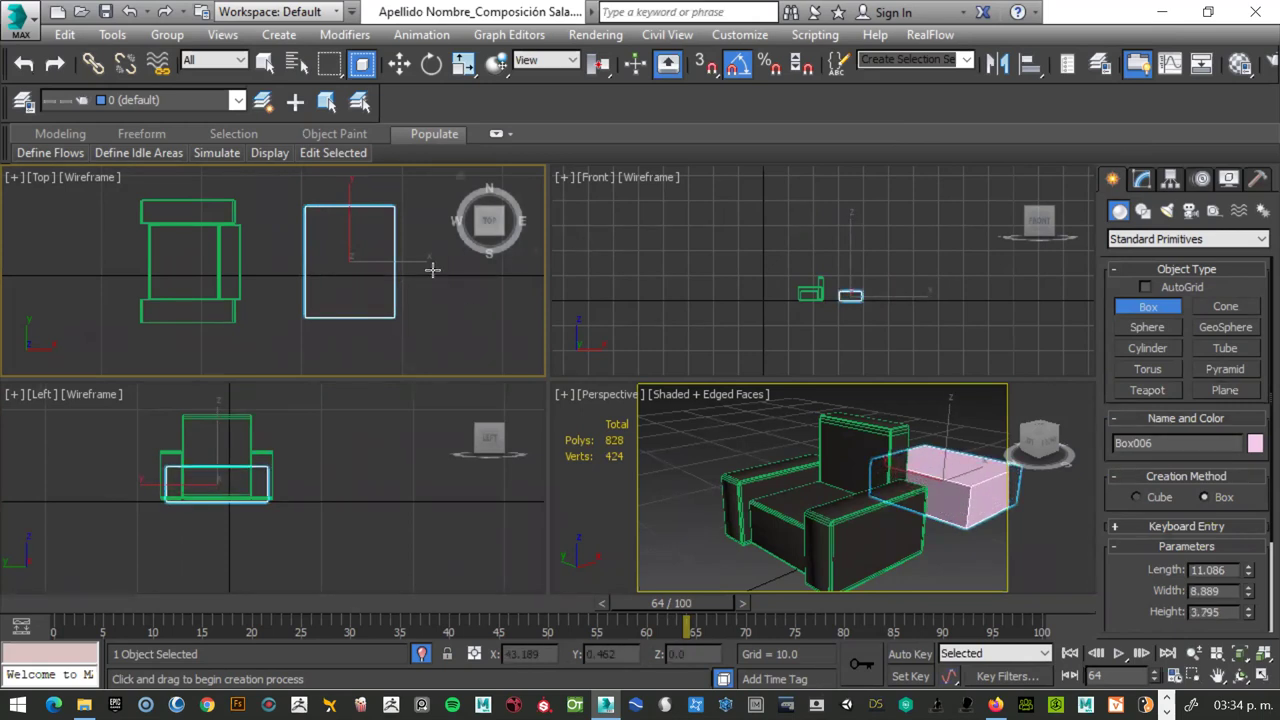
# - Give Box006 3 length and 2 width segments, framing it with edged faces in Perspective
pyautogui.click(1141, 178)
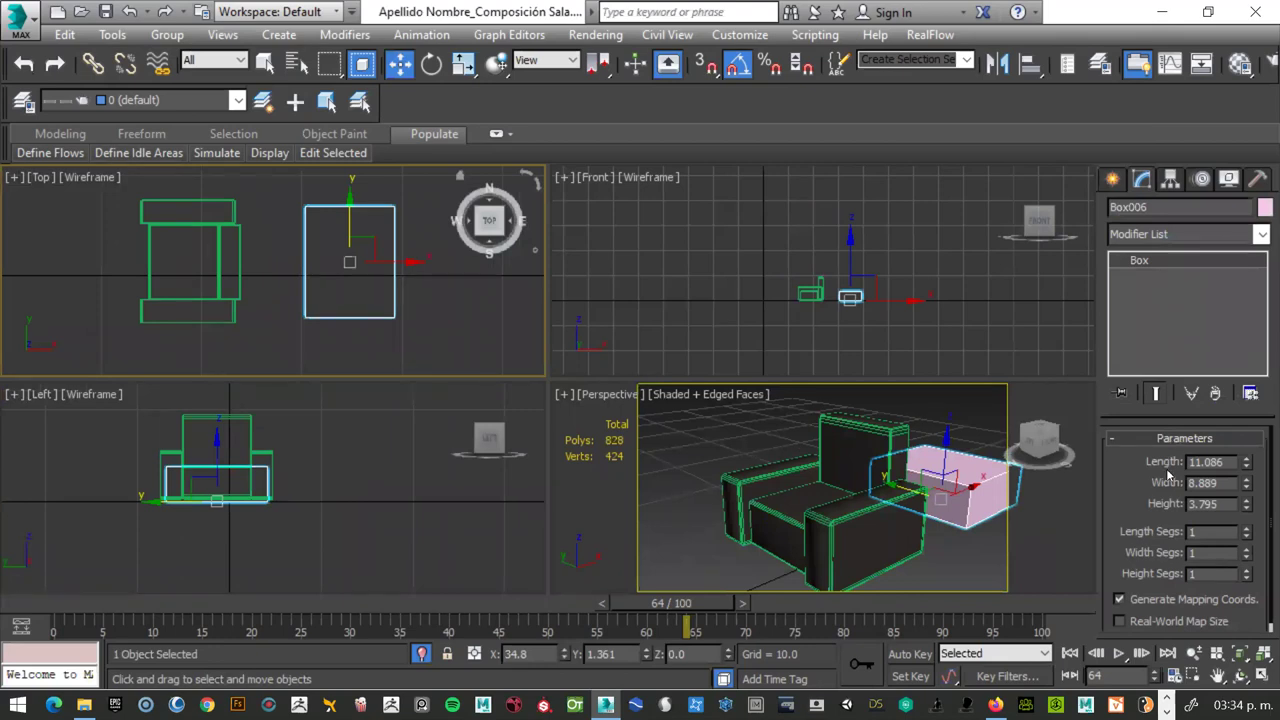
pyautogui.click(1246, 529)
pyautogui.scroll(4, 968, 470)
pyautogui.scroll(3, 970, 466)
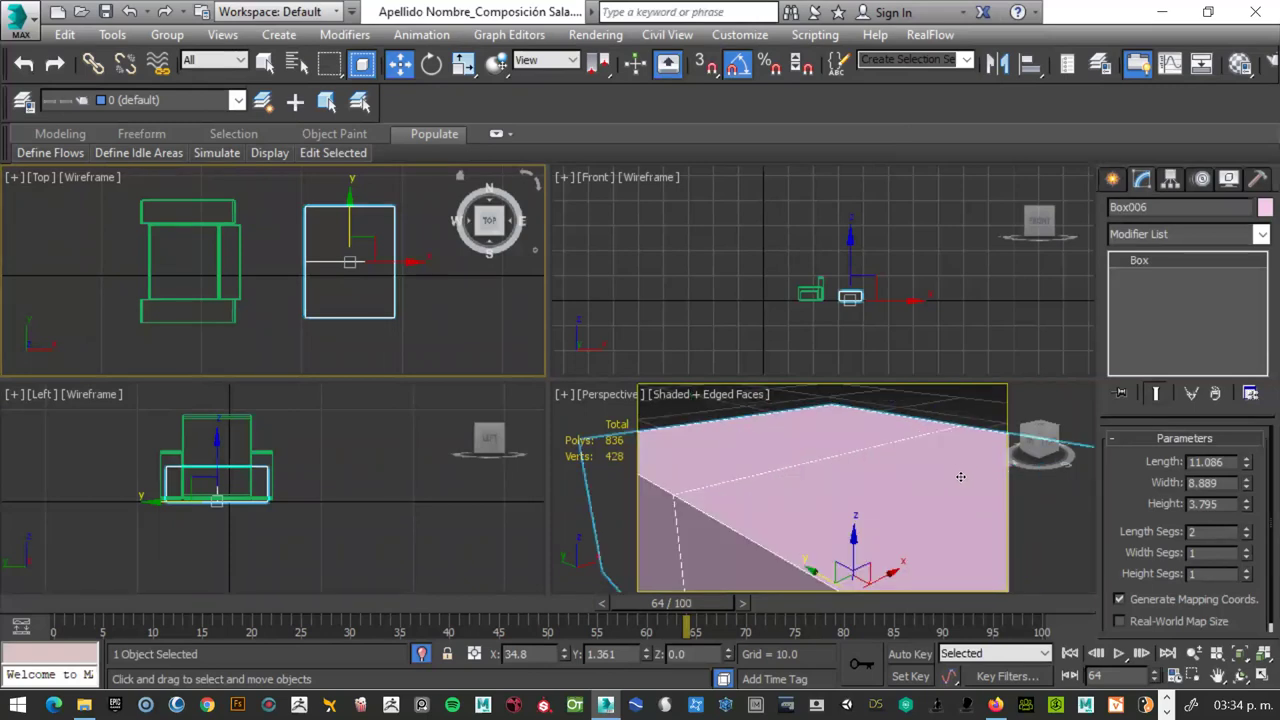
pyautogui.click(960, 477)
pyautogui.press('F4')
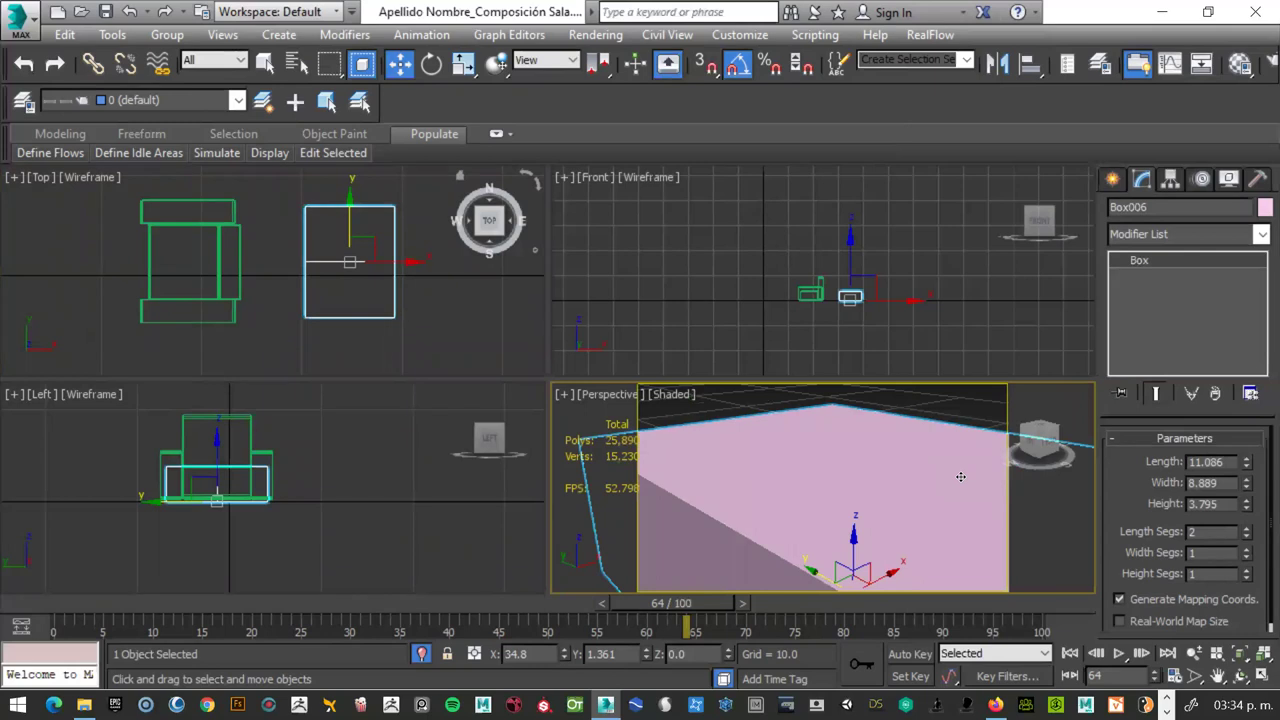
pyautogui.press('F4')
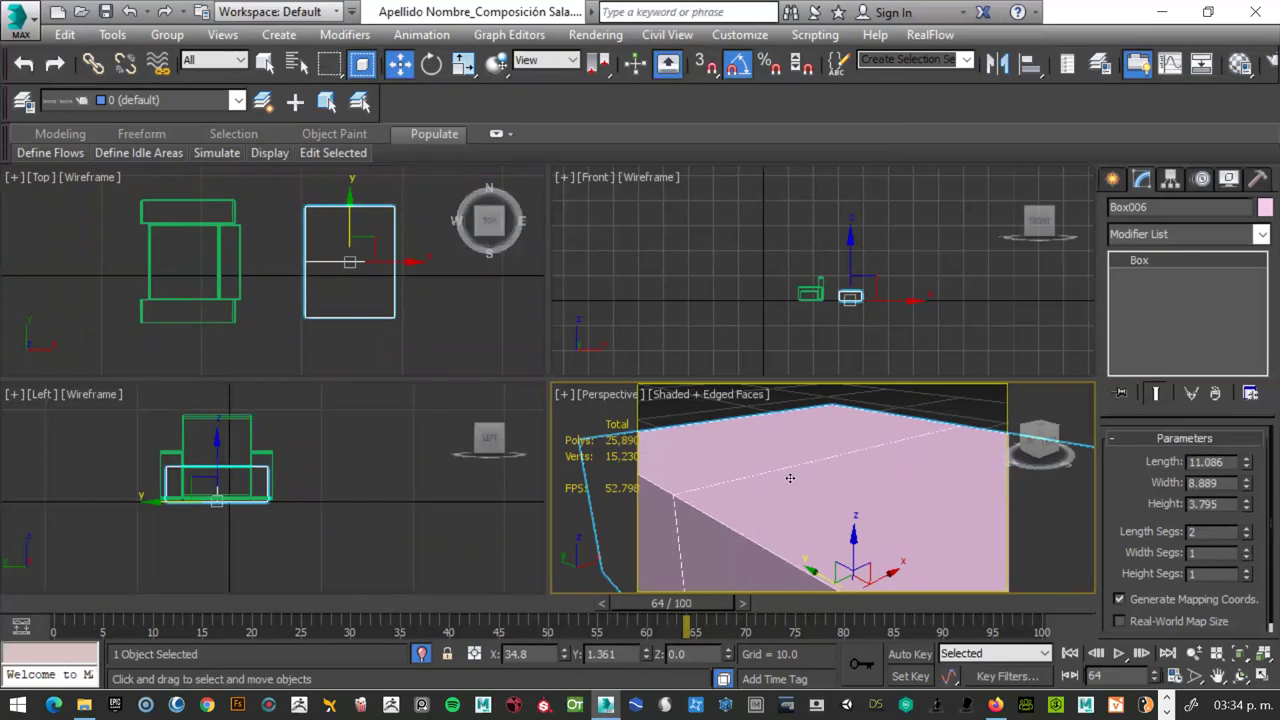
pyautogui.press('z')
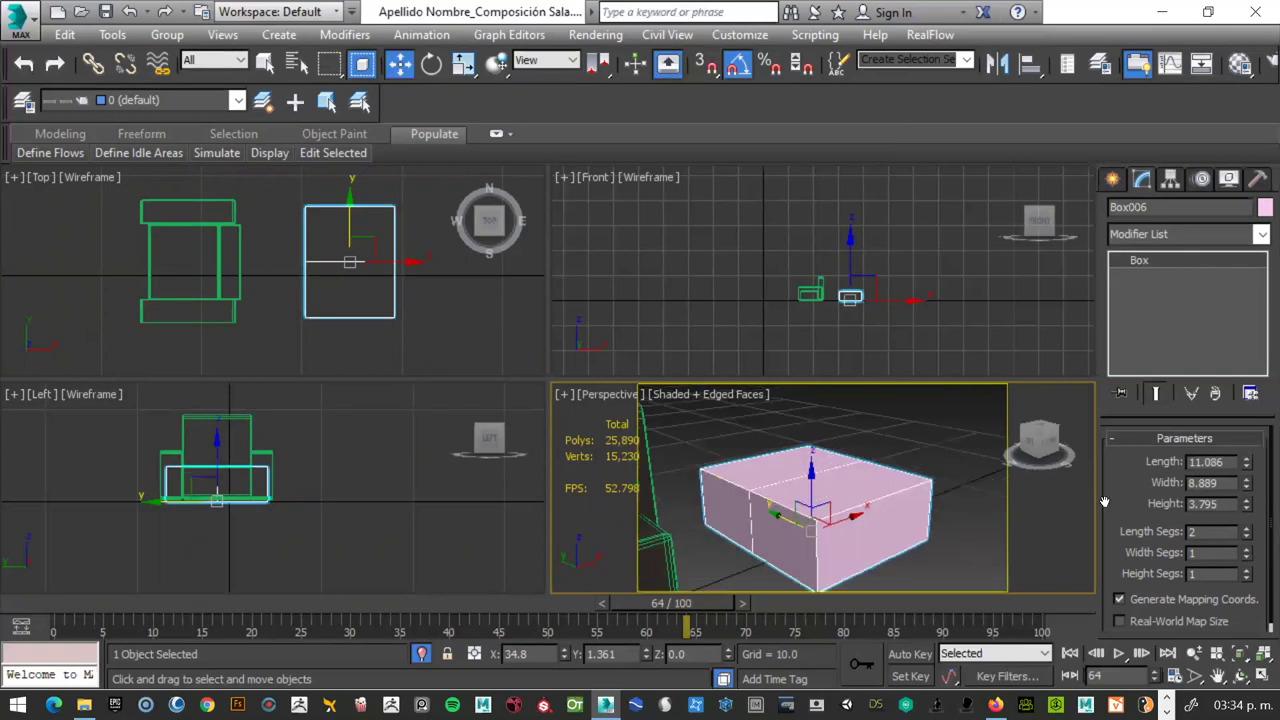
pyautogui.click(1246, 531)
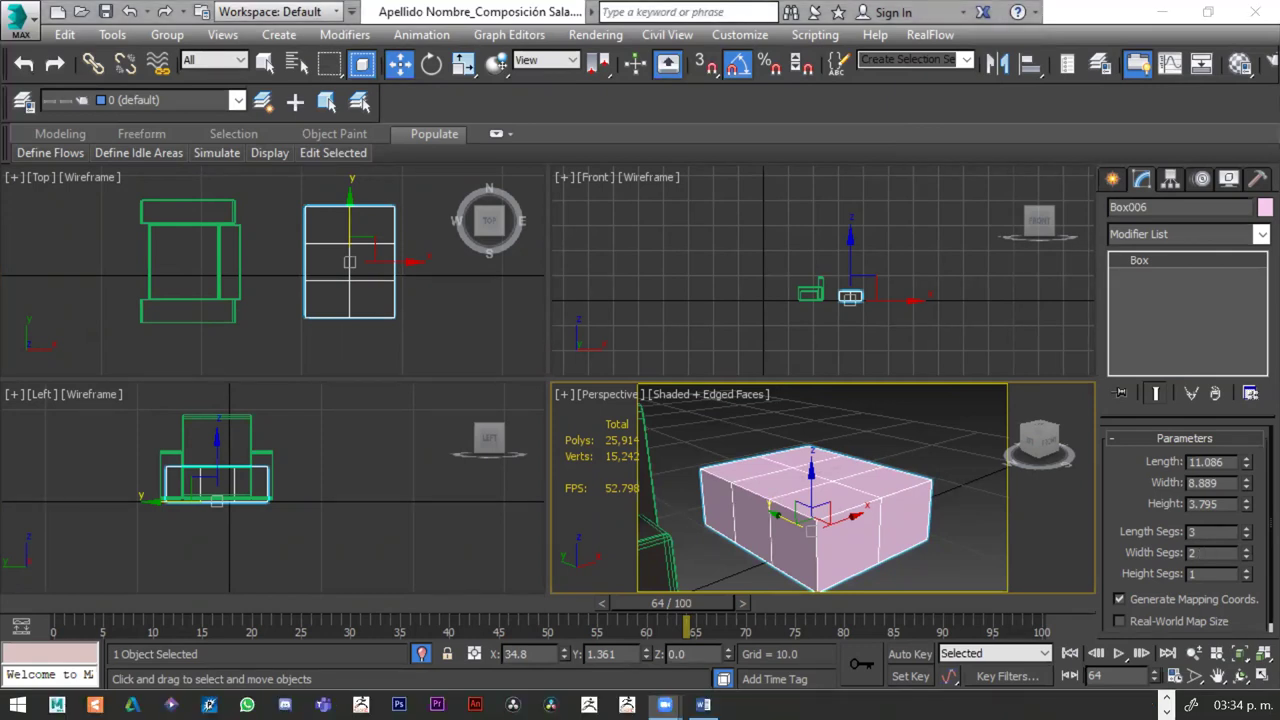
pyautogui.rightClick(838, 486)
pyautogui.moveTo(874, 681)
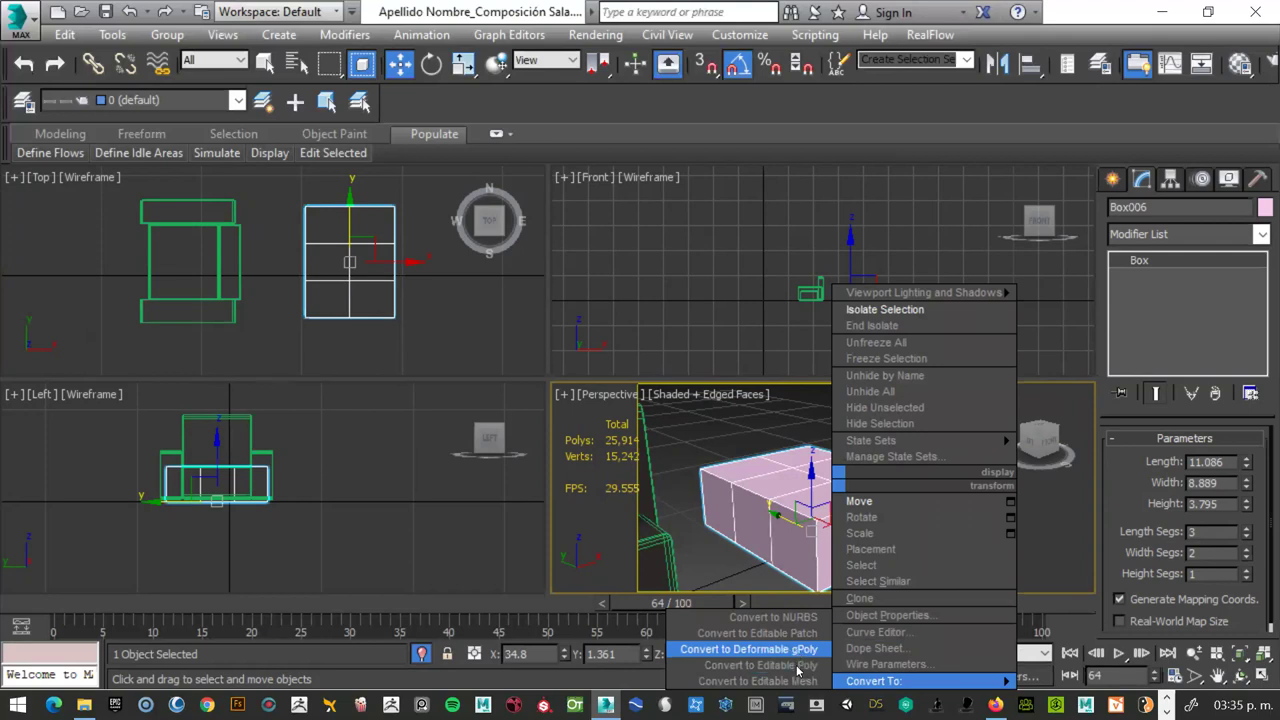
# - Convert Box006 to an Editable Poly and select its middle vertex rows in Vertex mode
pyautogui.click(772, 668)
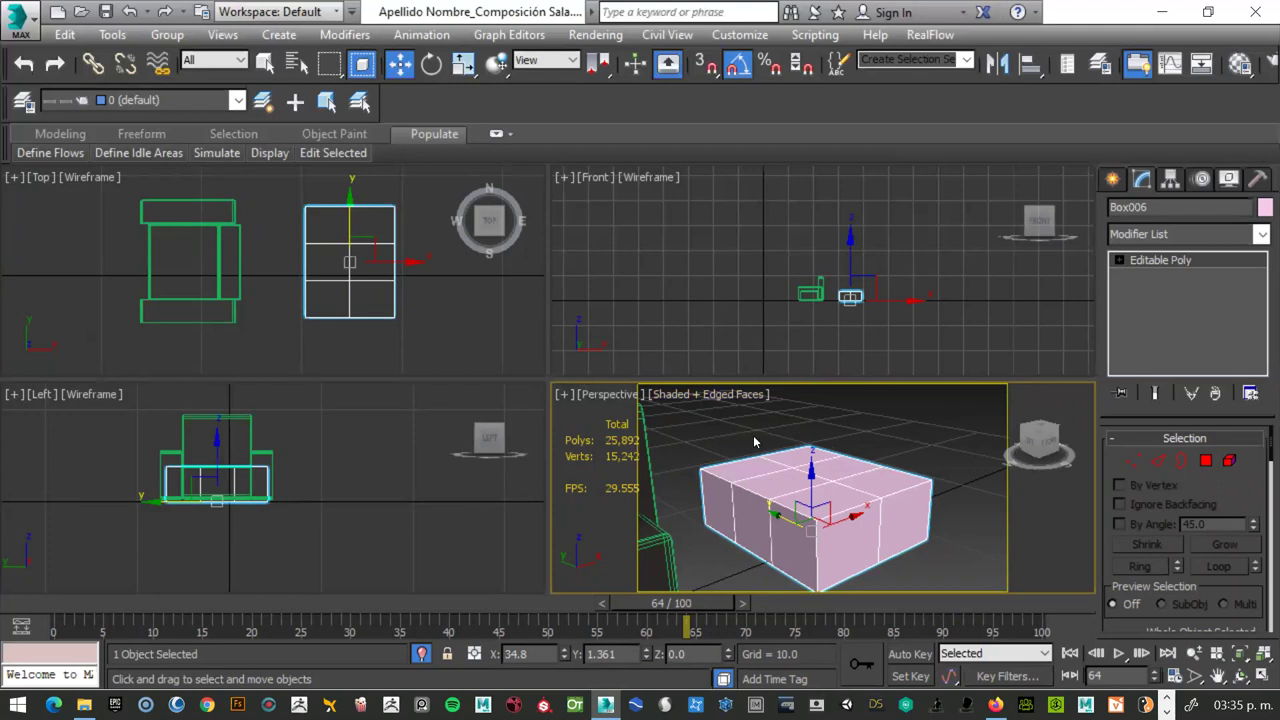
pyautogui.press('1')
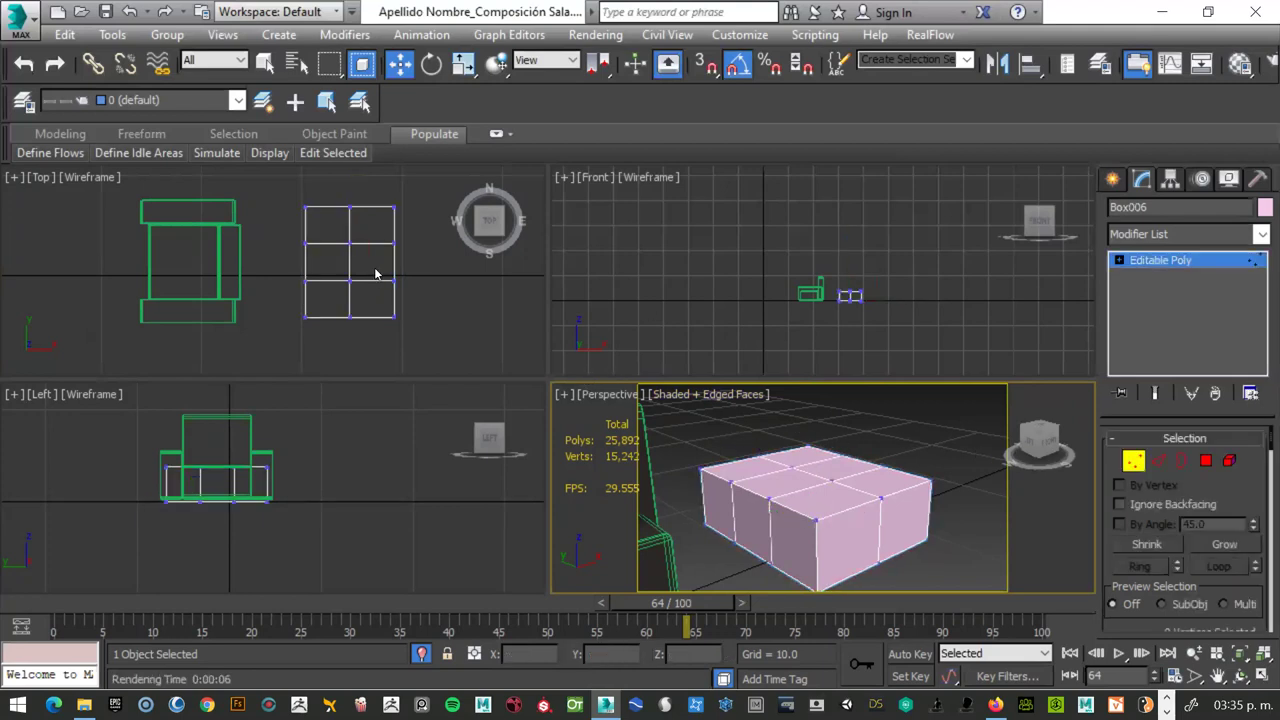
pyautogui.moveTo(297, 241); pyautogui.dragTo(412, 297)
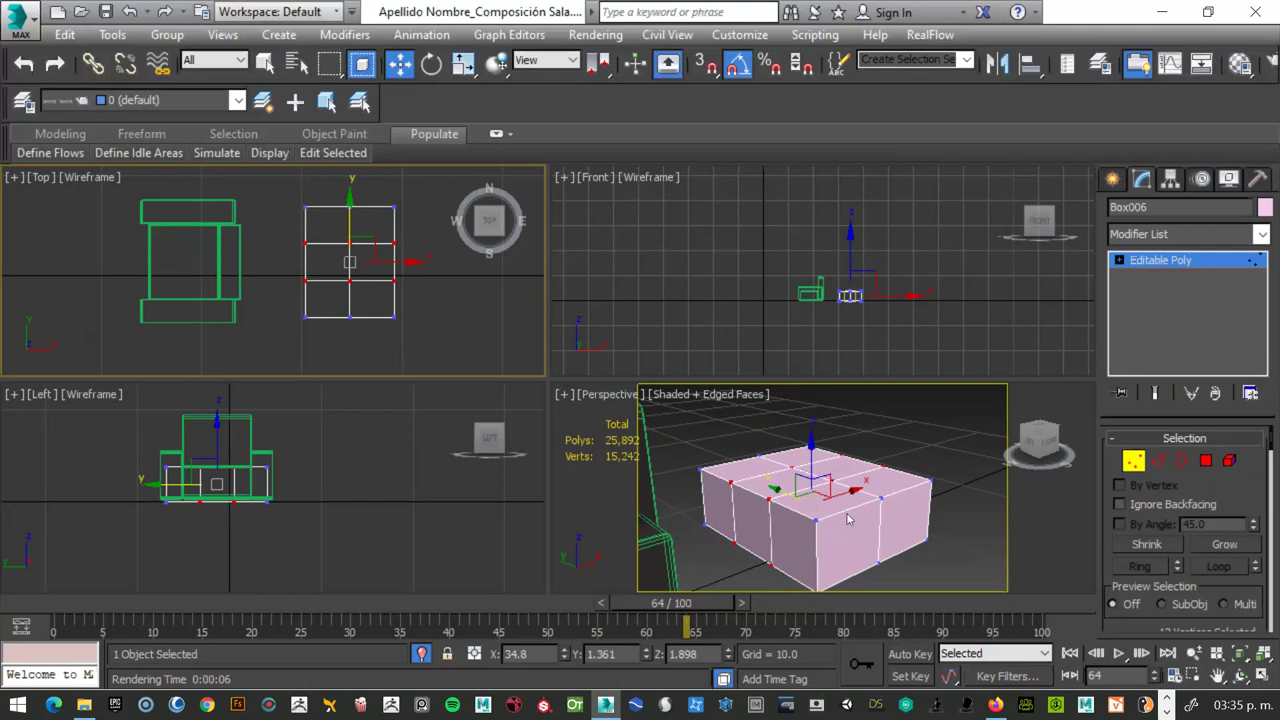
pyautogui.click(862, 450)
pyautogui.press('F3')
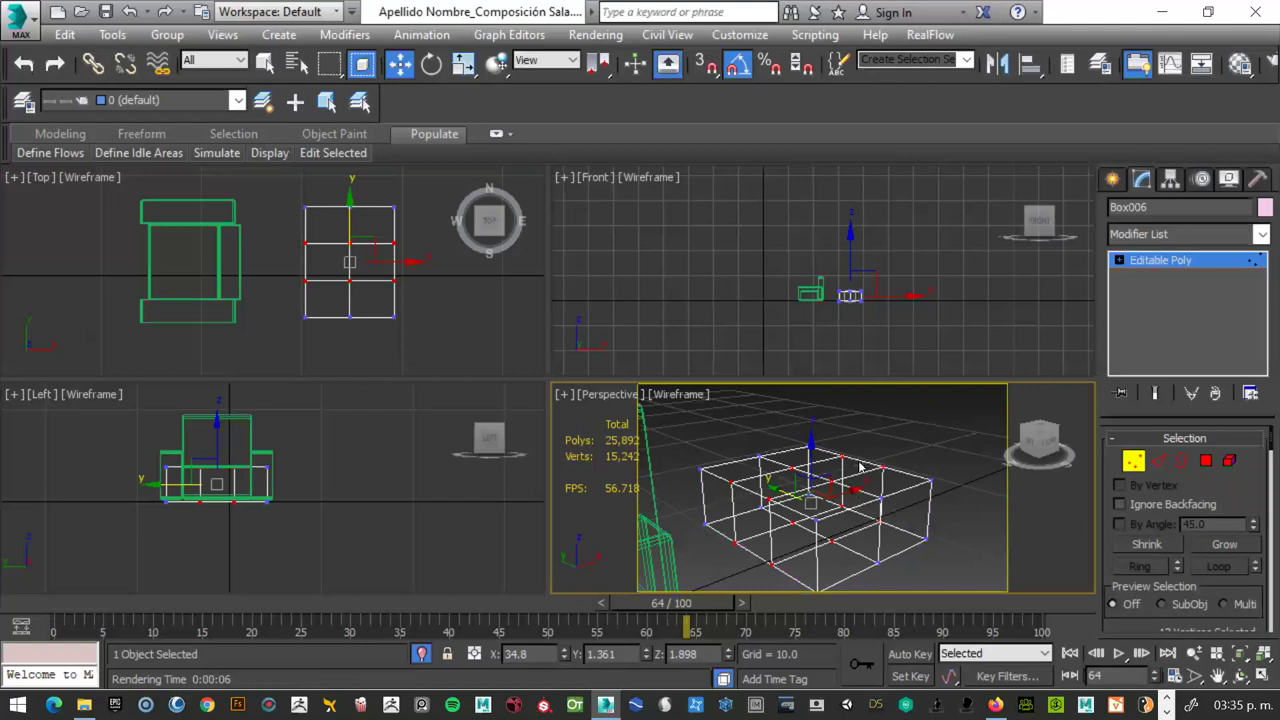
pyautogui.moveTo(858, 449)
pyautogui.keyDown('alt'); pyautogui.mouseDown(button='middle')
pyautogui.moveTo(837, 400)
pyautogui.moveTo(816, 474)
pyautogui.moveTo(848, 486)
pyautogui.moveTo(894, 455)
pyautogui.moveTo(865, 311)
pyautogui.moveTo(858, 455)
pyautogui.mouseUp(button='middle'); pyautogui.keyUp('alt')
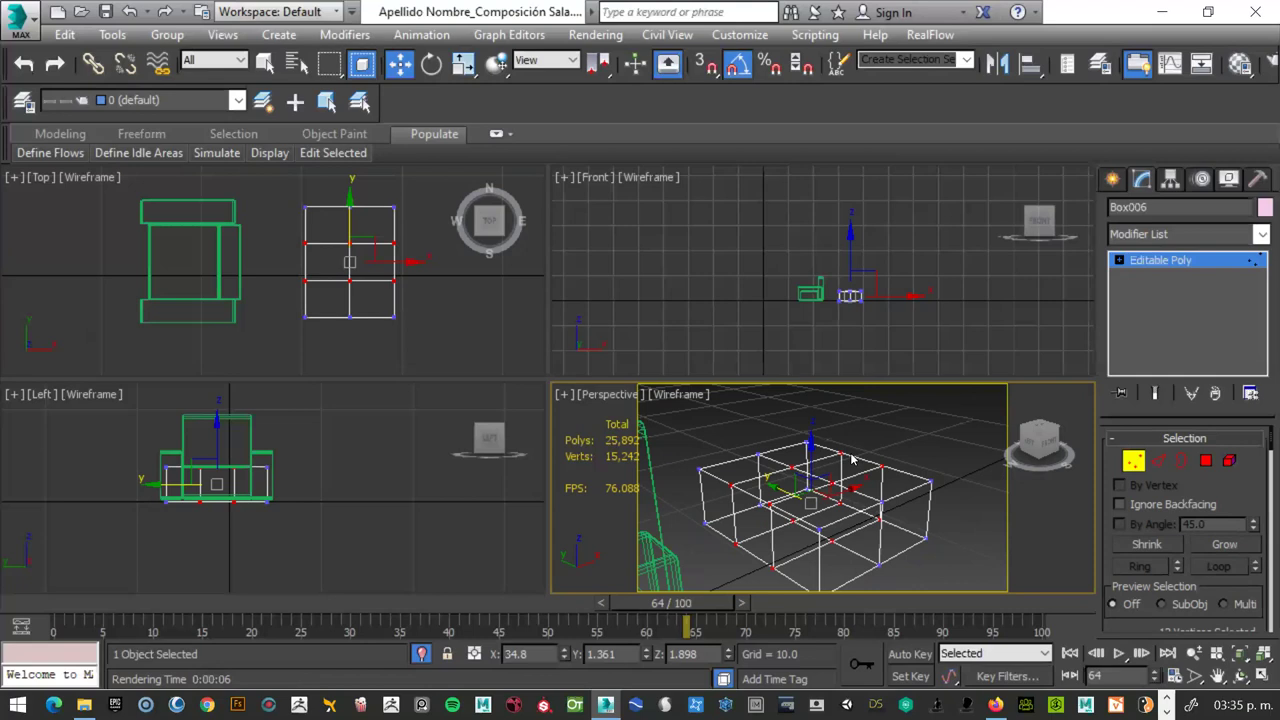
pyautogui.press('F3')
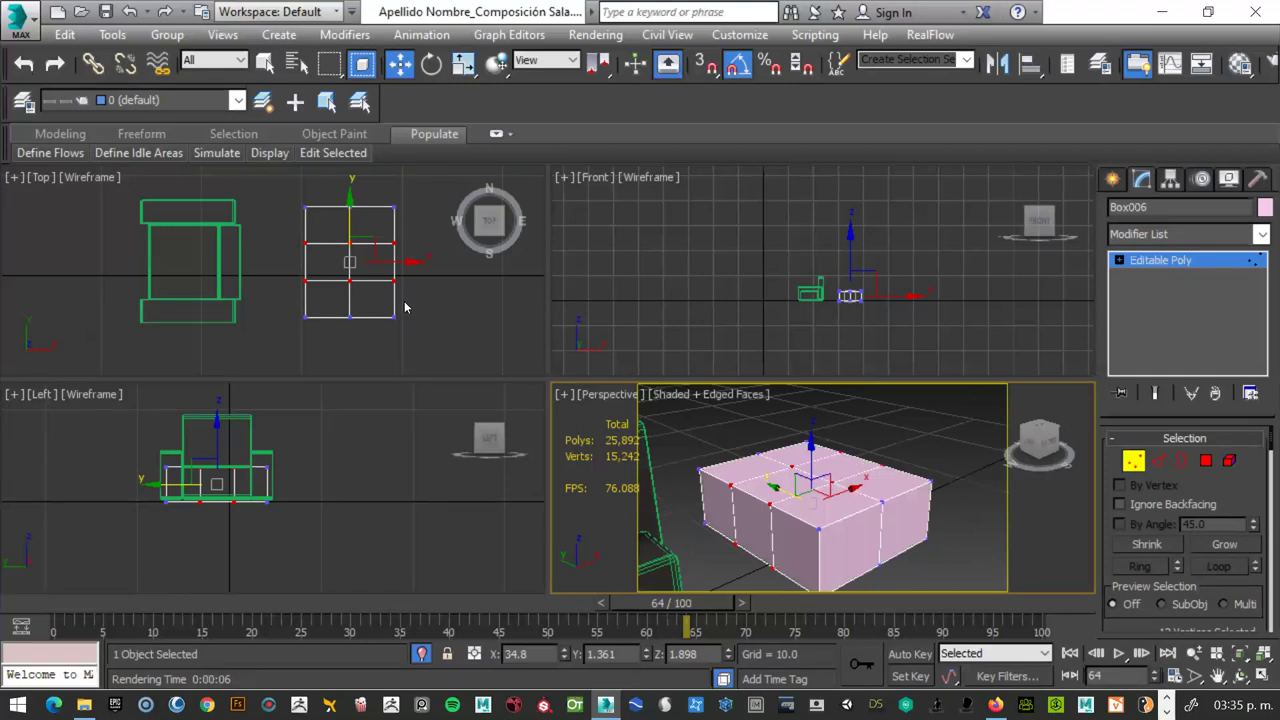
# - Scale the two middle vertex rows apart in Y, pushing them toward the box ends
pyautogui.click(405, 307)
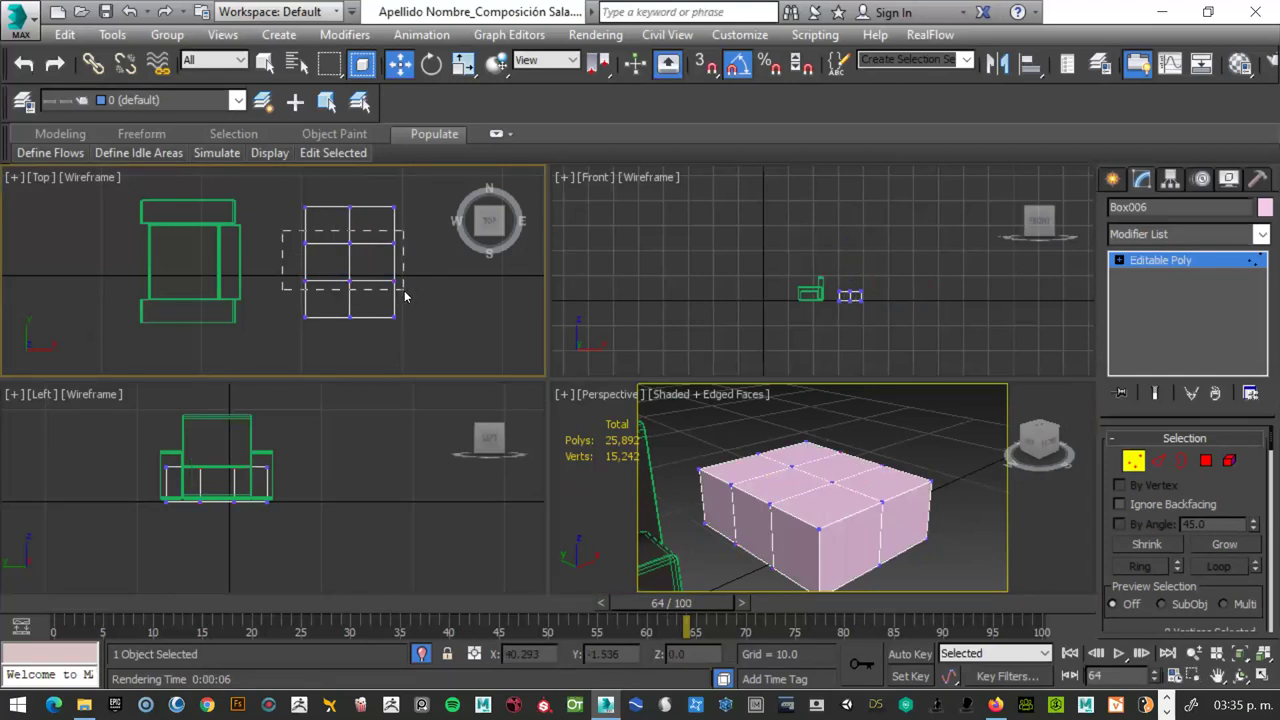
pyautogui.moveTo(404, 292); pyautogui.dragTo(342, 305)
pyautogui.rightClick(353, 293)
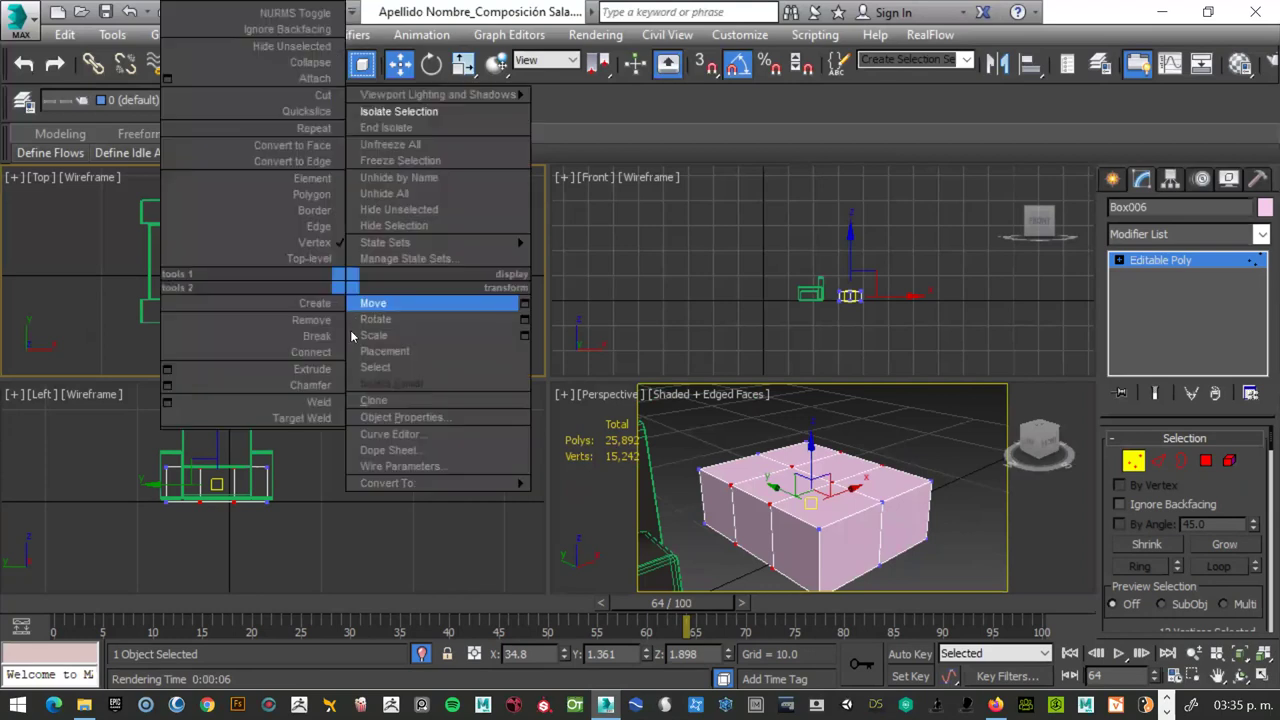
pyautogui.click(368, 332)
pyautogui.moveTo(350, 202); pyautogui.dragTo(356, 137)
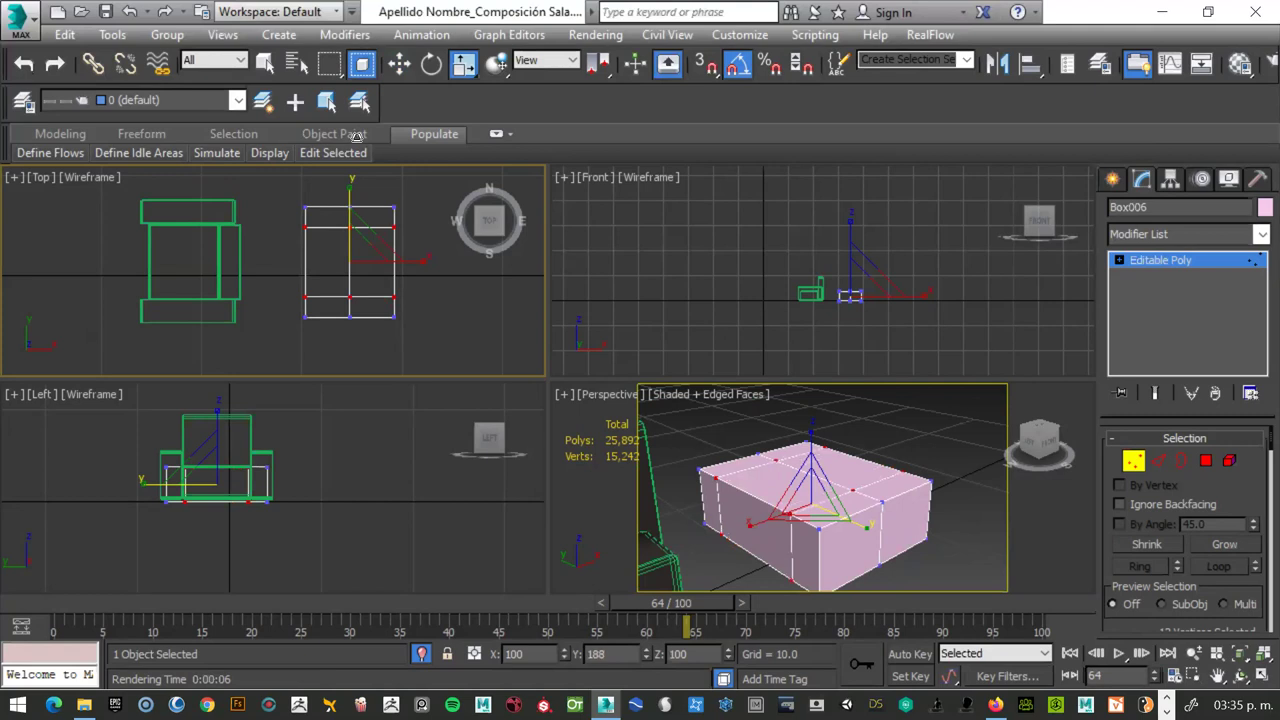
pyautogui.moveTo(356, 137); pyautogui.dragTo(357, 137)
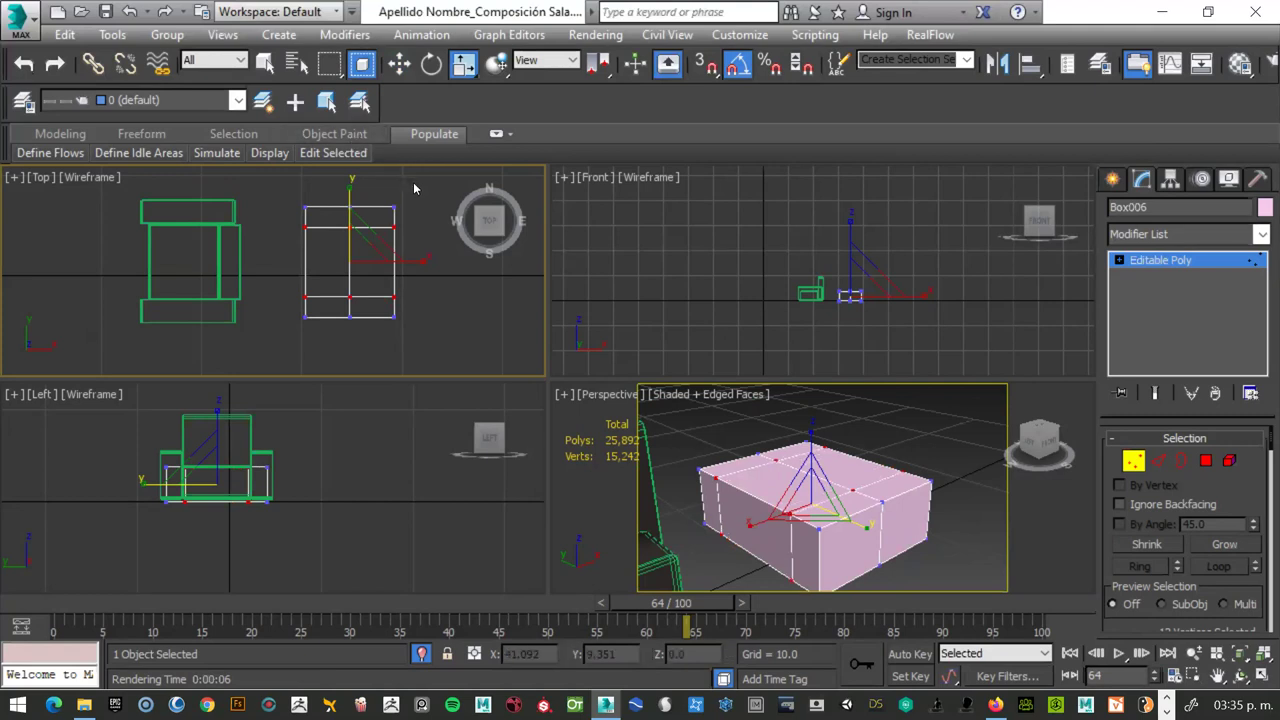
pyautogui.click(404, 200)
# - Move the middle vertex column slightly right along X
pyautogui.moveTo(346, 197); pyautogui.dragTo(358, 345)
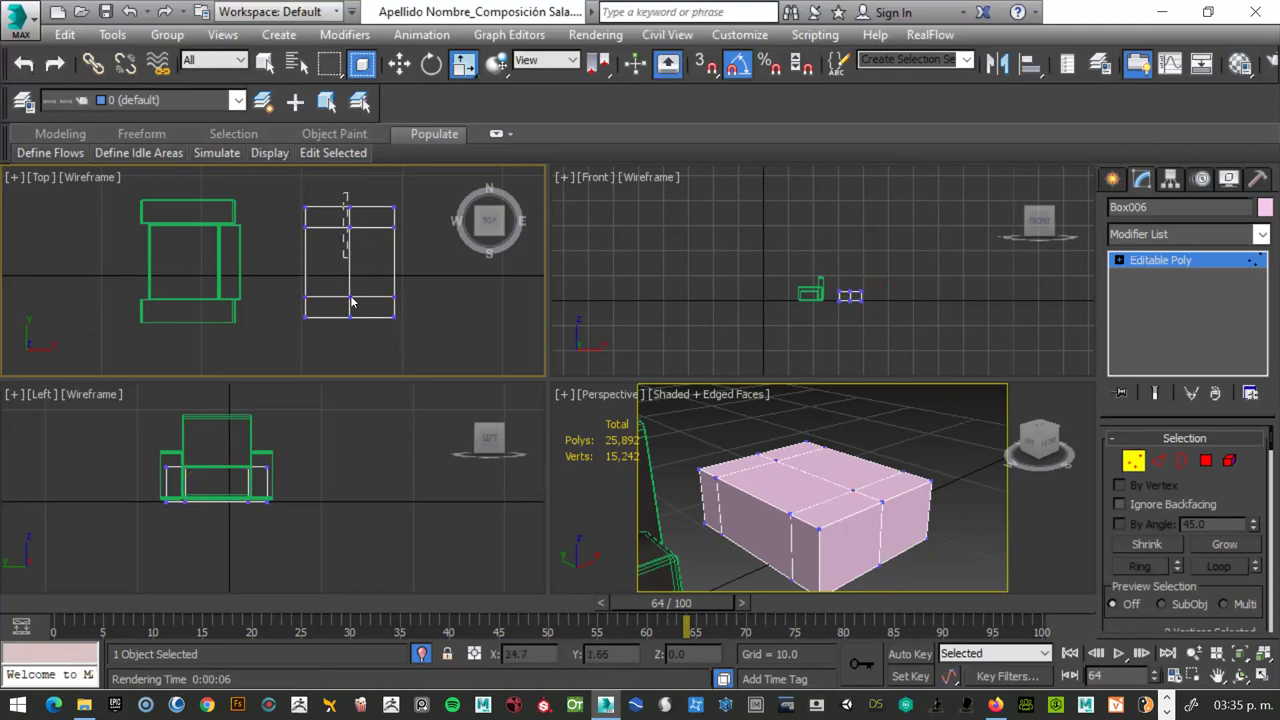
pyautogui.rightClick(370, 281)
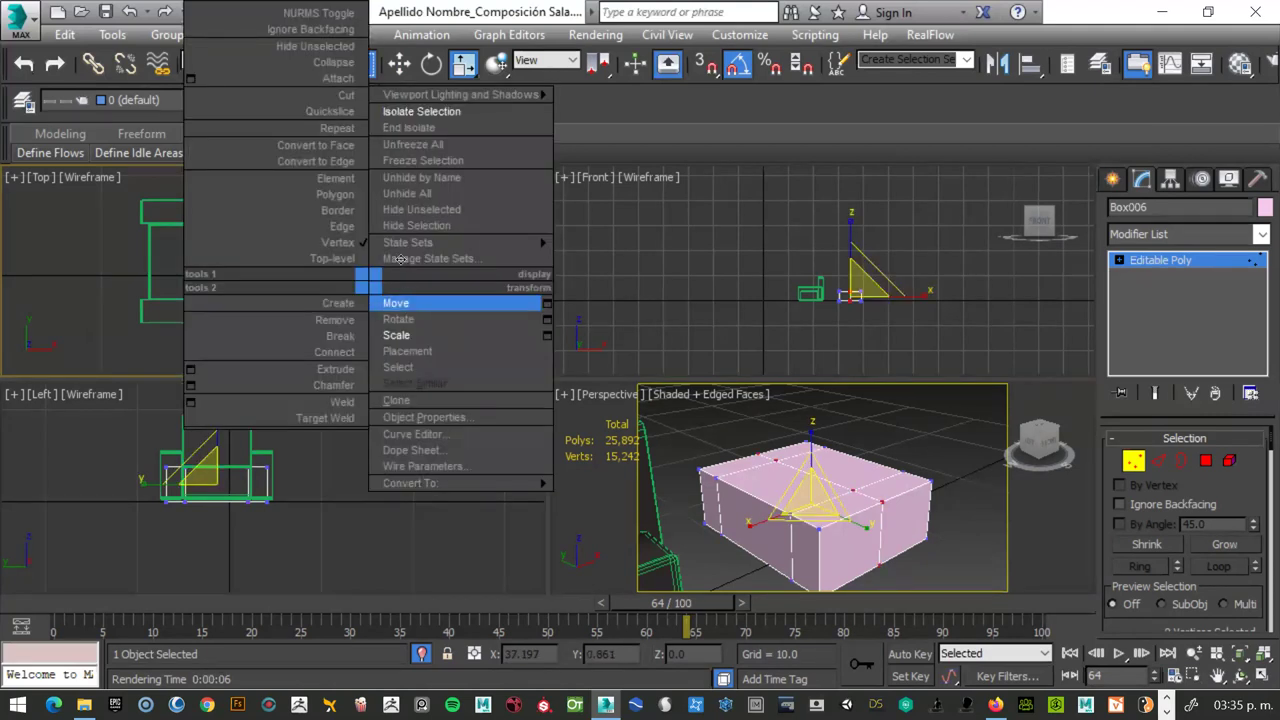
pyautogui.click(395, 302)
pyautogui.moveTo(397, 261); pyautogui.dragTo(418, 261)
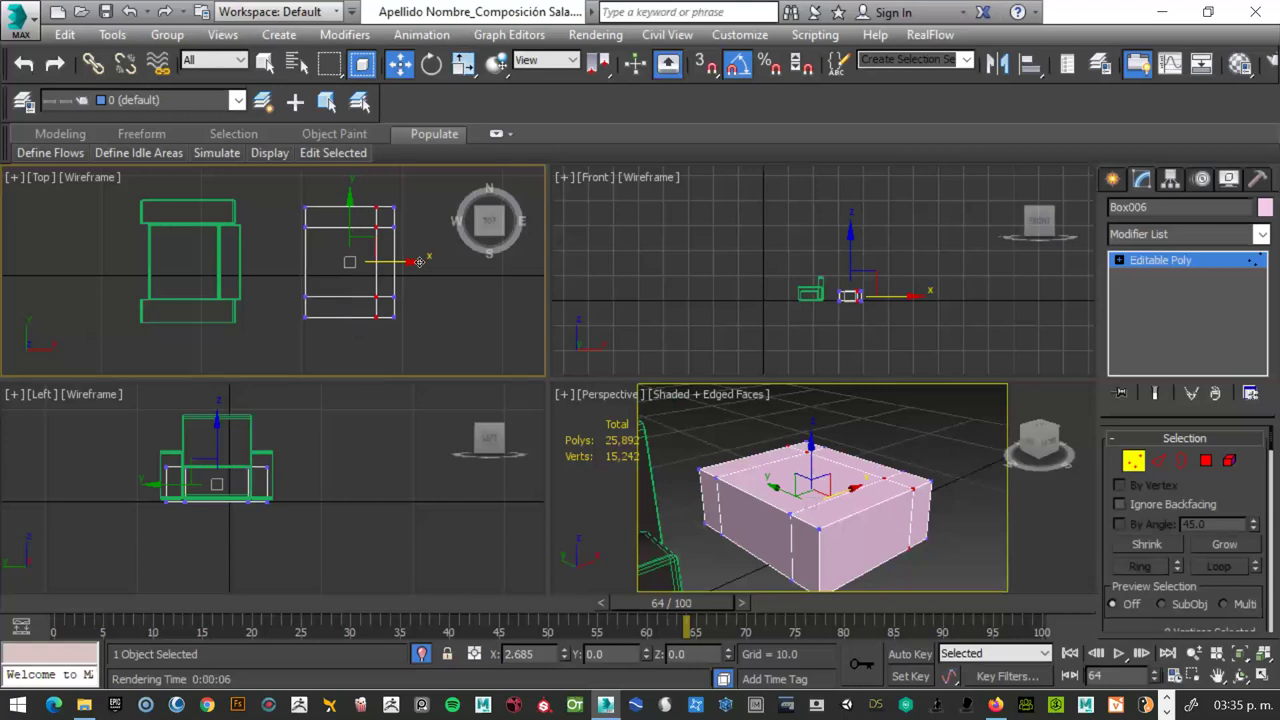
pyautogui.hotkey('ctrl', 'z')
pyautogui.moveTo(418, 261); pyautogui.dragTo(418, 261)
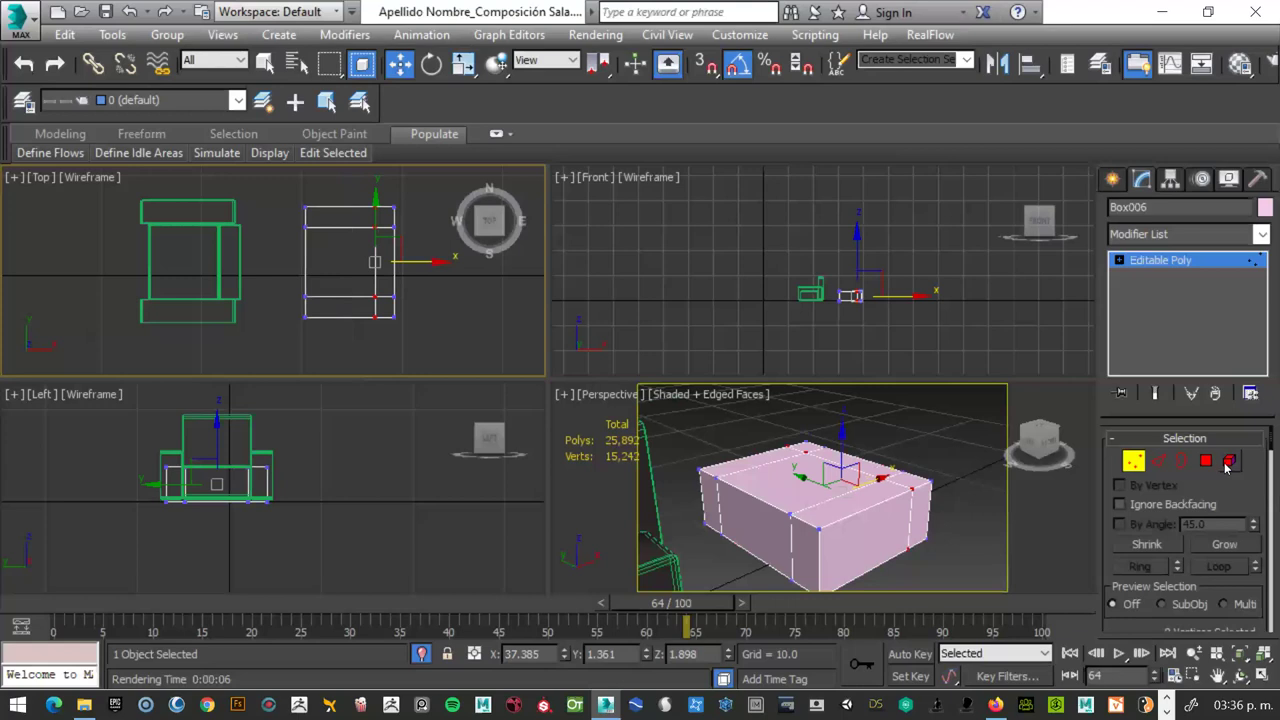
pyautogui.click(1208, 459)
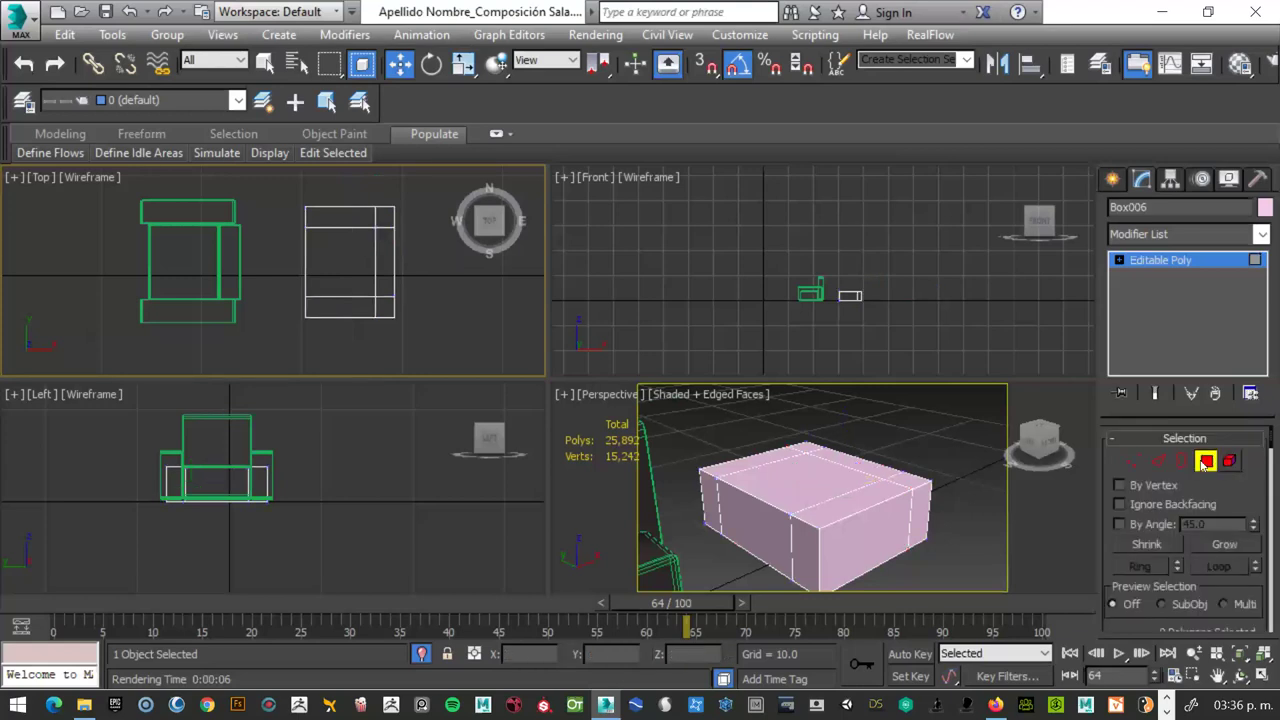
# - Extrude the seat box's top face upward into a tall backrest
pyautogui.click(852, 462)
pyautogui.rightClick(852, 462)
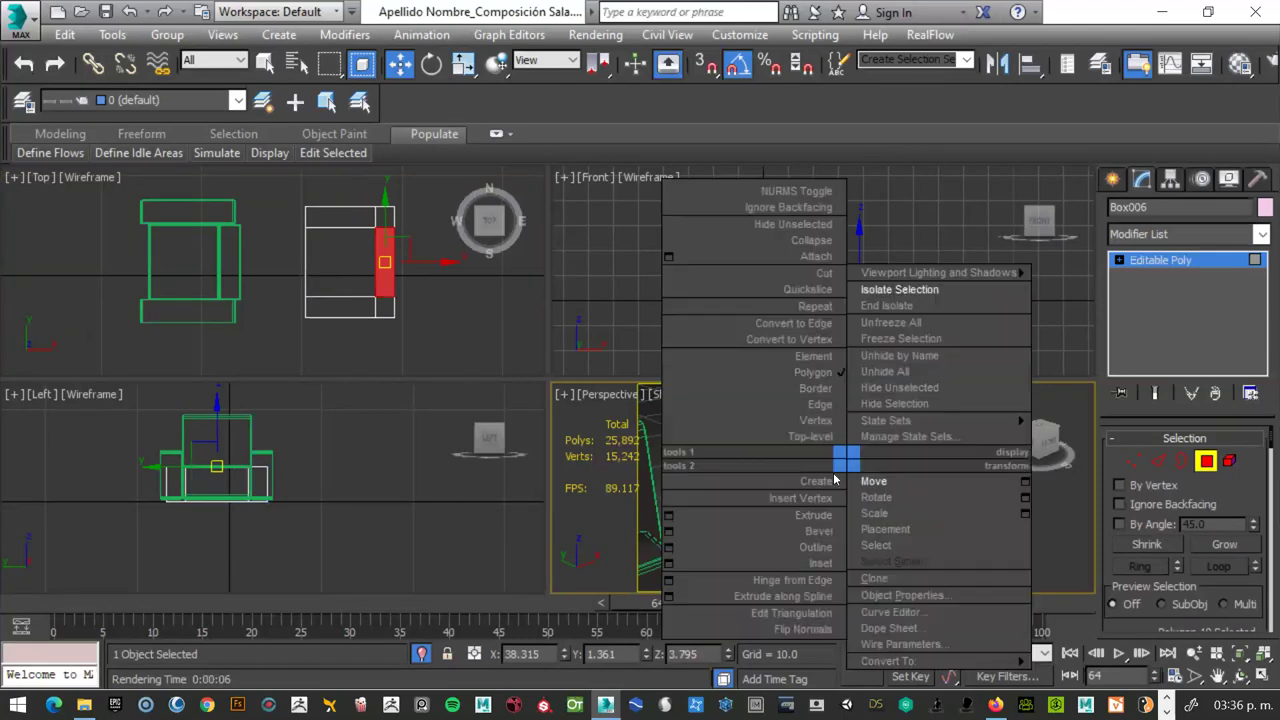
pyautogui.click(790, 514)
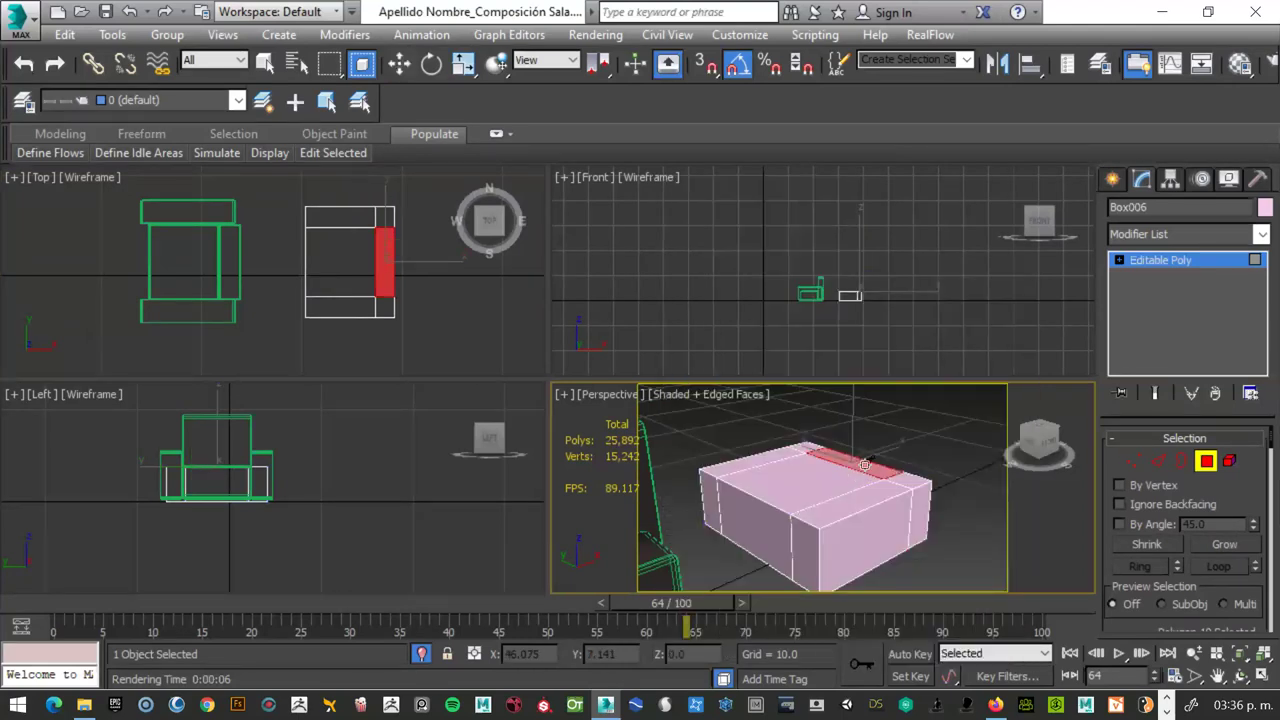
pyautogui.moveTo(863, 467); pyautogui.dragTo(866, 445)
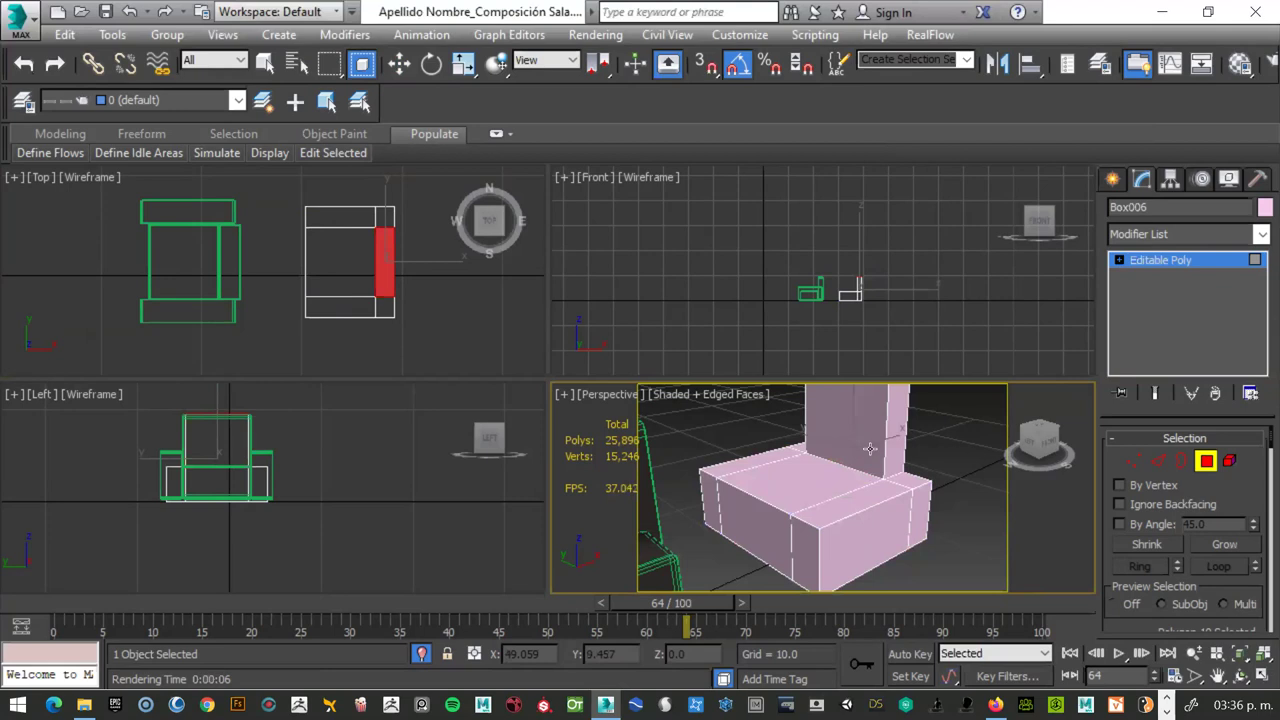
pyautogui.scroll(3, 864, 311)
pyautogui.scroll(2, 853, 295)
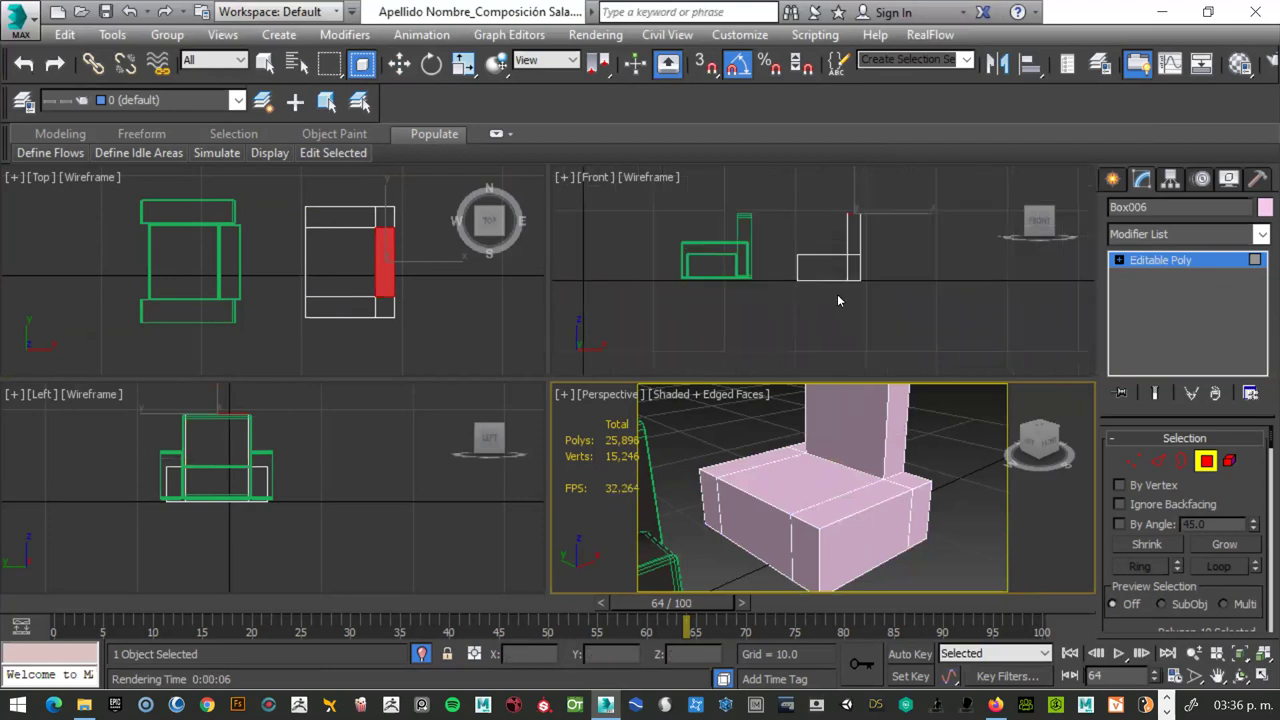
pyautogui.scroll(-3, 884, 462)
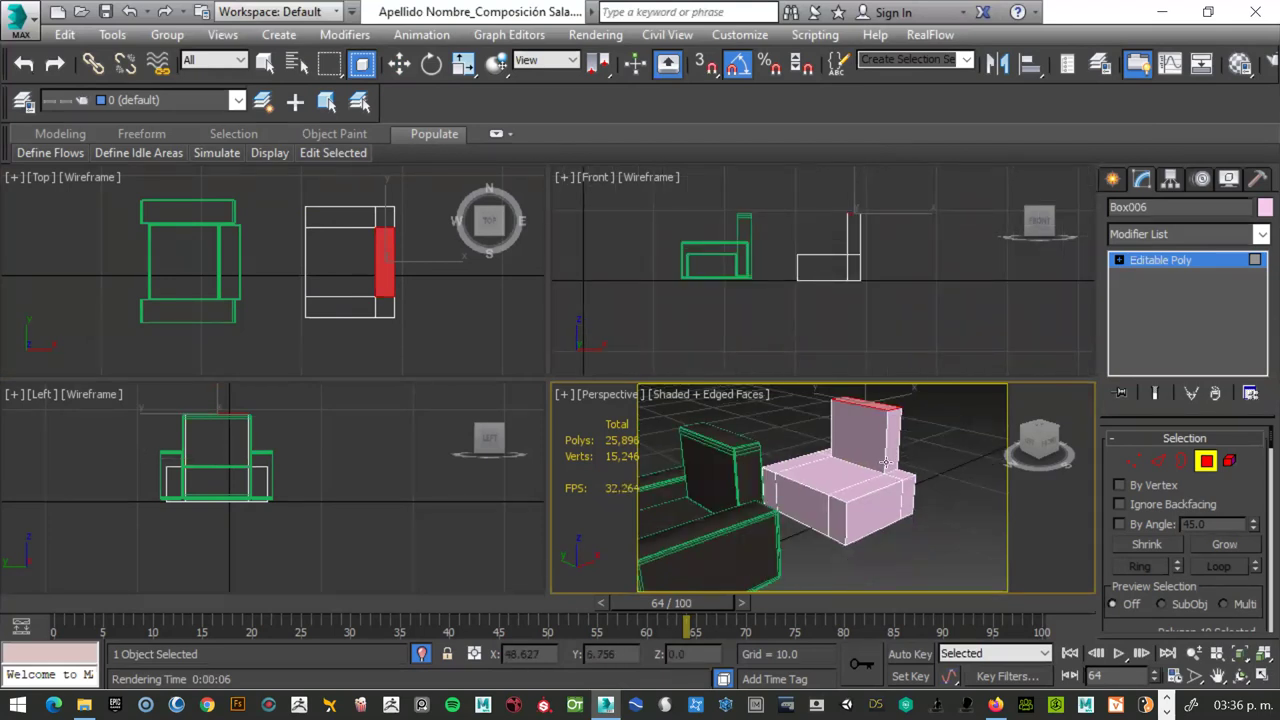
pyautogui.scroll(-2, 885, 462)
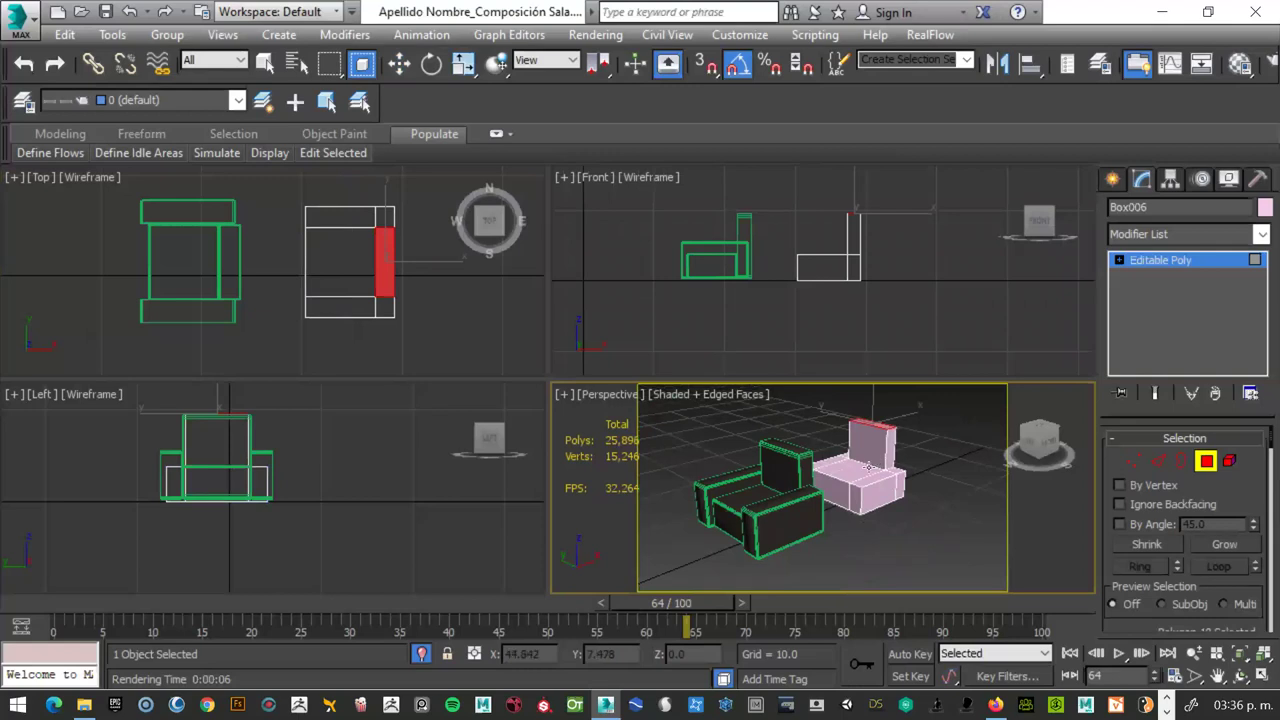
# - Shift the backrest top backward in the Front view to tilt it
pyautogui.press('w')
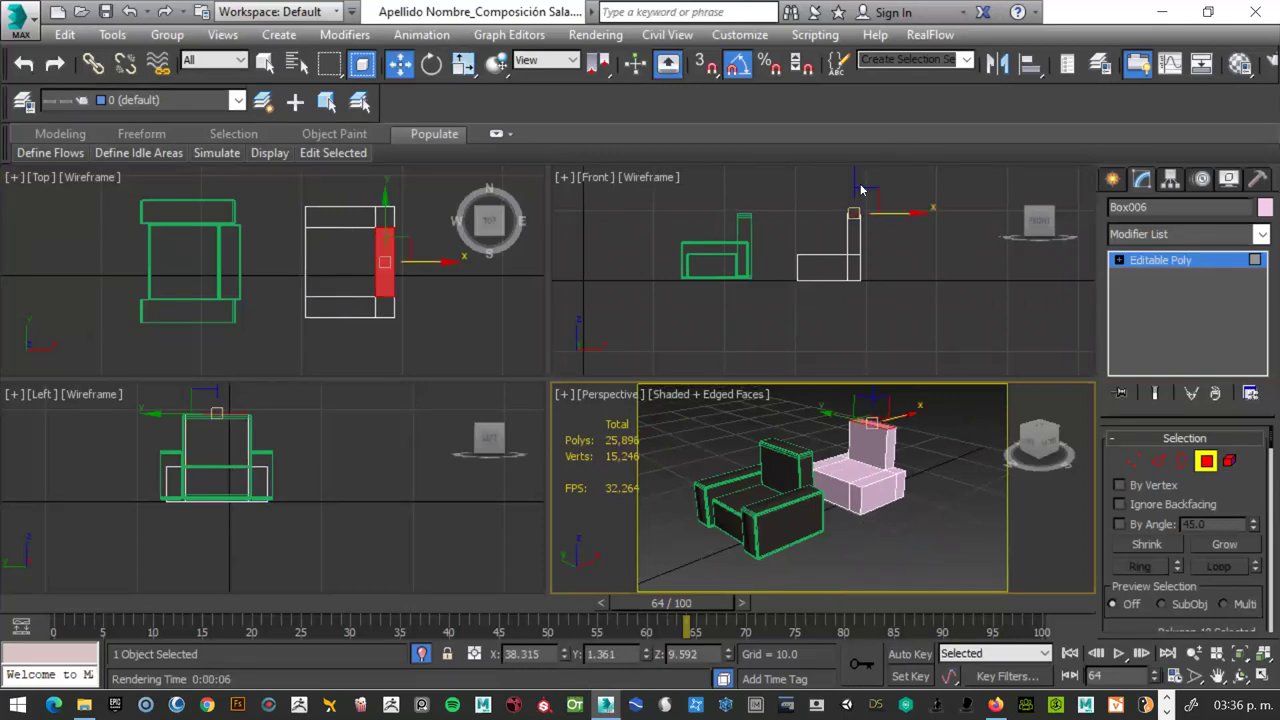
pyautogui.click(855, 181)
pyautogui.moveTo(854, 187); pyautogui.dragTo(854, 188)
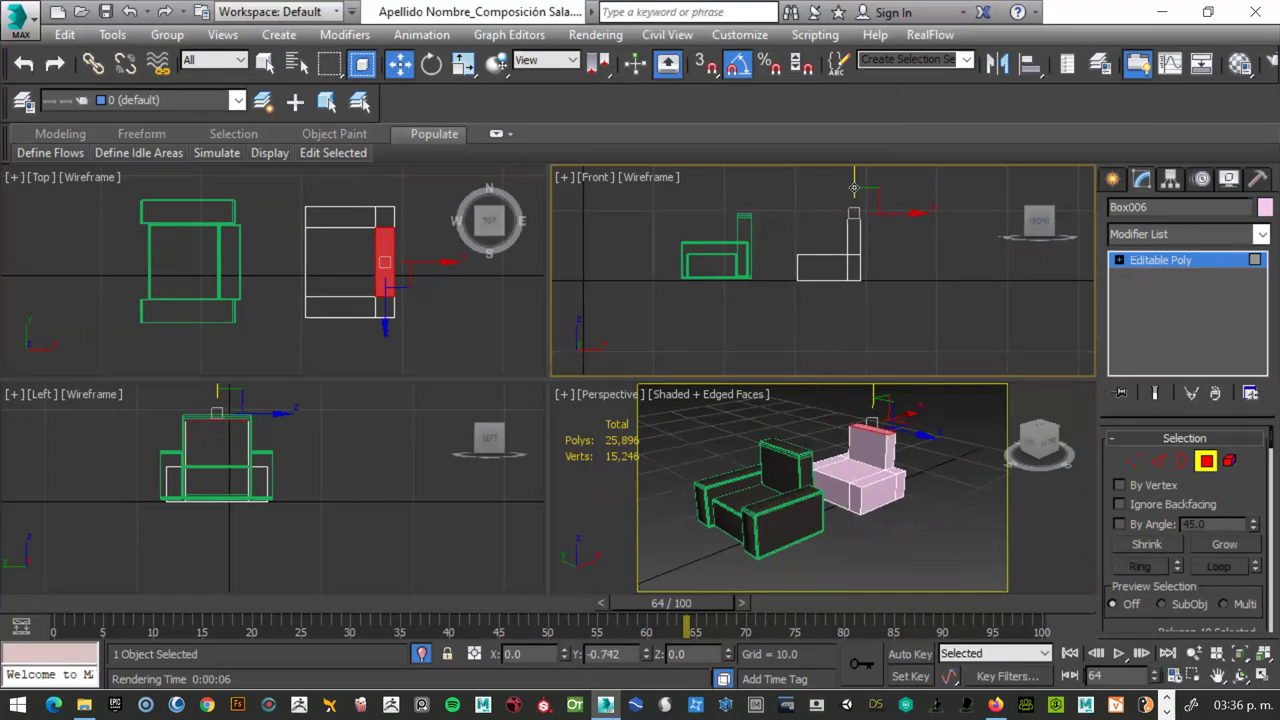
pyautogui.moveTo(897, 218); pyautogui.dragTo(904, 221)
pyautogui.scroll(3, 860, 467)
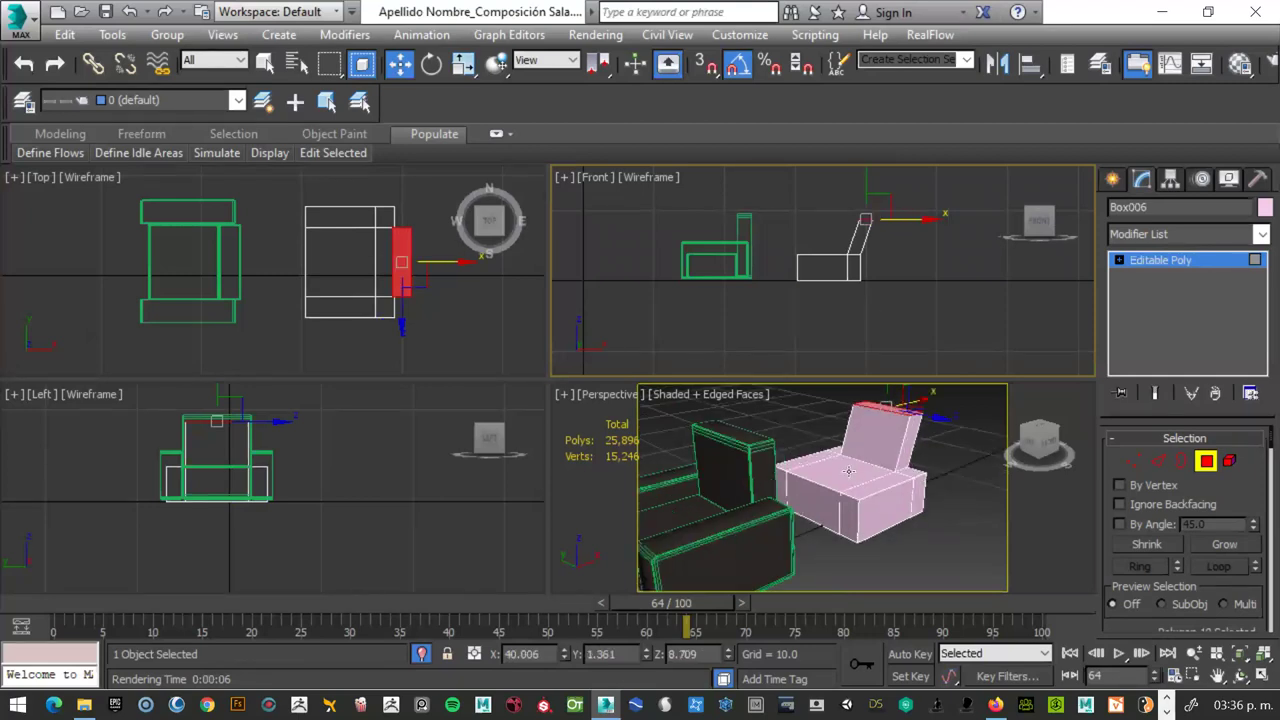
# - Extrude both side strips of the seat top upward into armrests
pyautogui.click(879, 485)
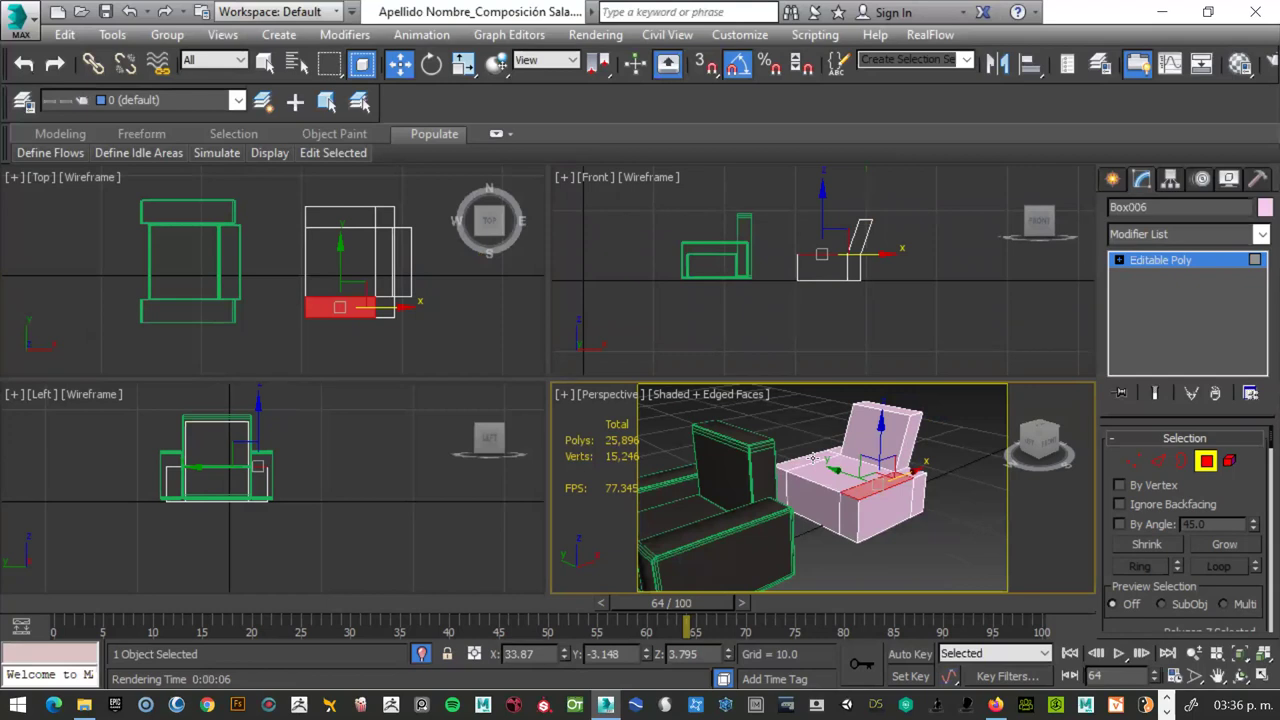
pyautogui.keyDown('ctrl'); pyautogui.click(813, 458); pyautogui.keyUp('ctrl')
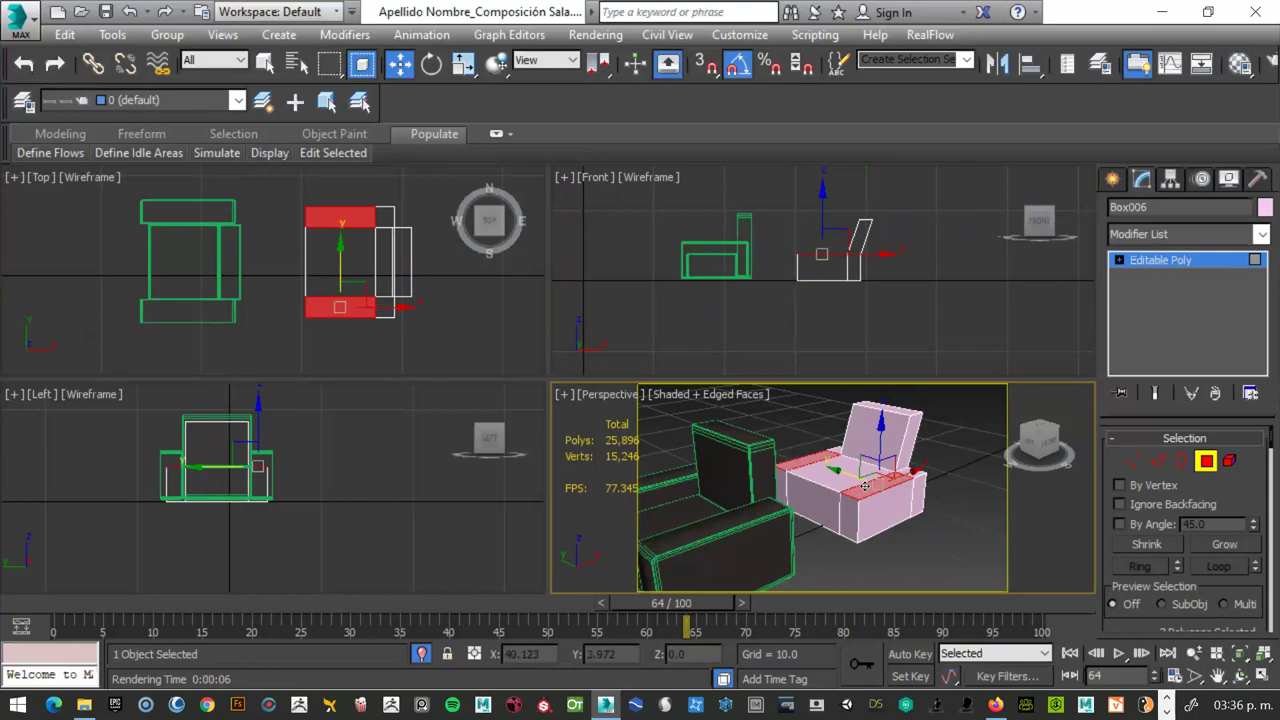
pyautogui.press('q')
pyautogui.moveTo(870, 487); pyautogui.dragTo(874, 461)
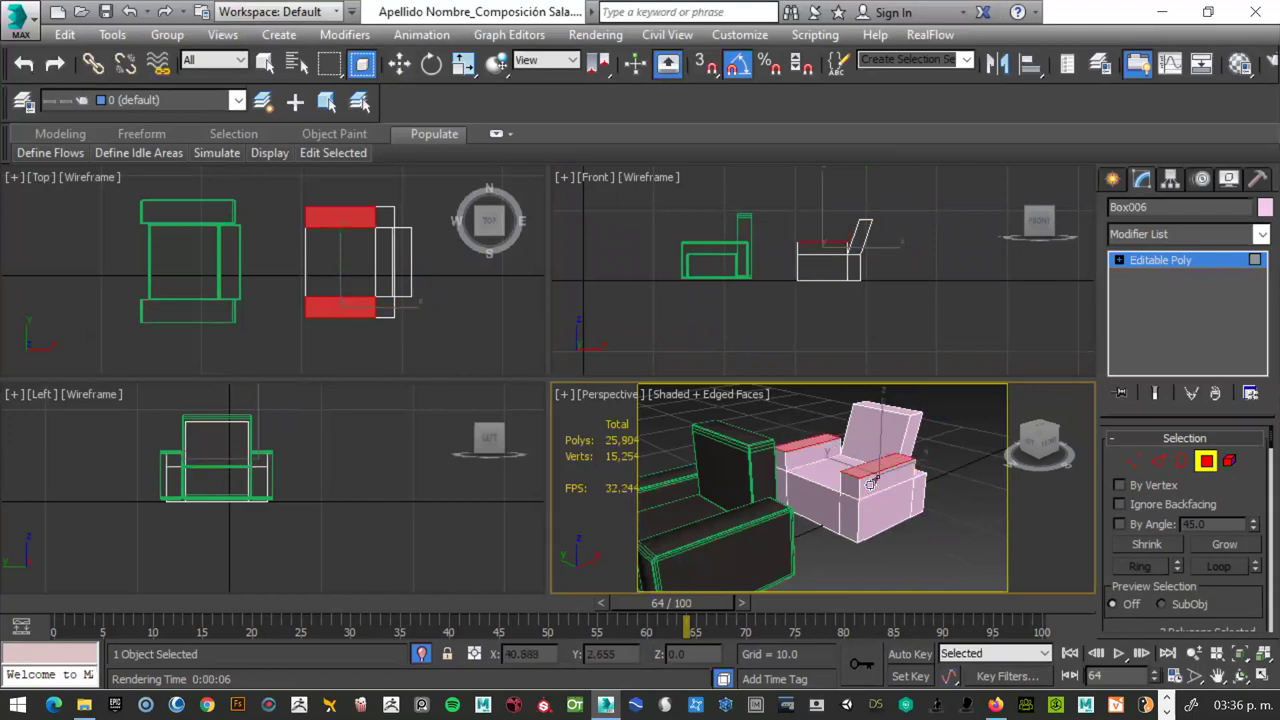
pyautogui.press('w')
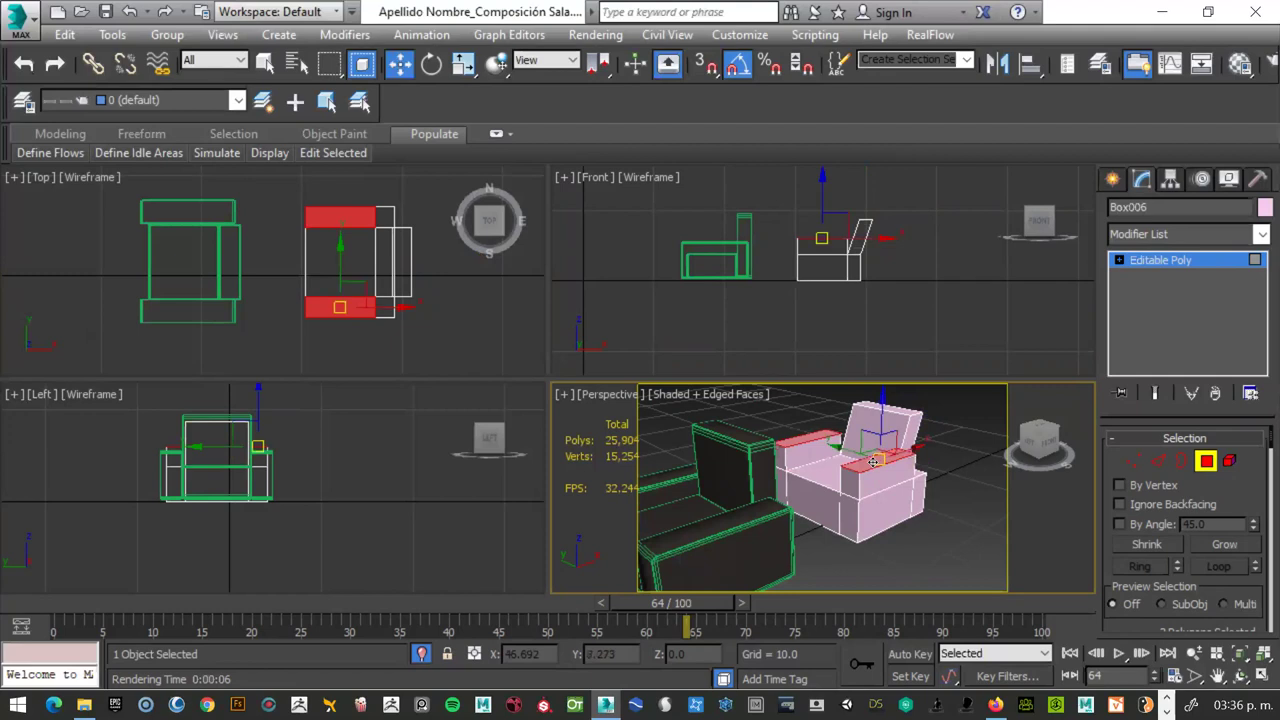
pyautogui.rightClick(858, 463)
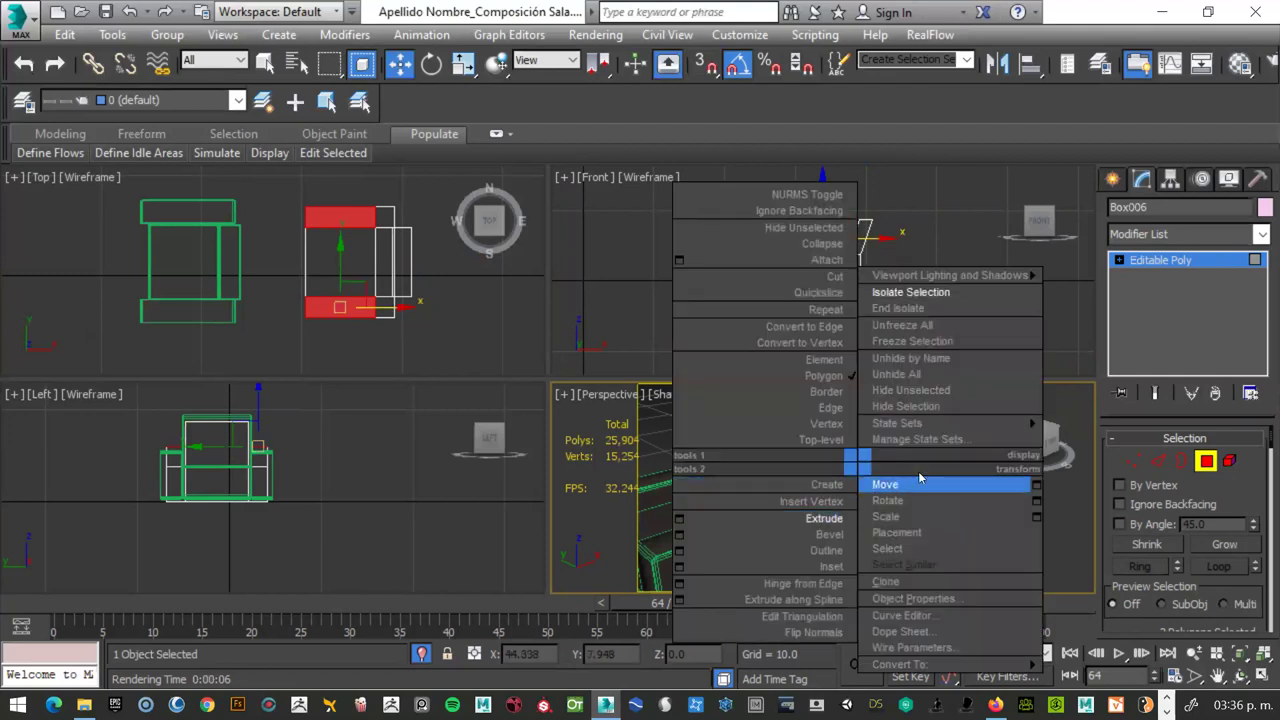
# - Slide the two armrest top faces along X toward the backrest in the Front view
pyautogui.click(879, 485)
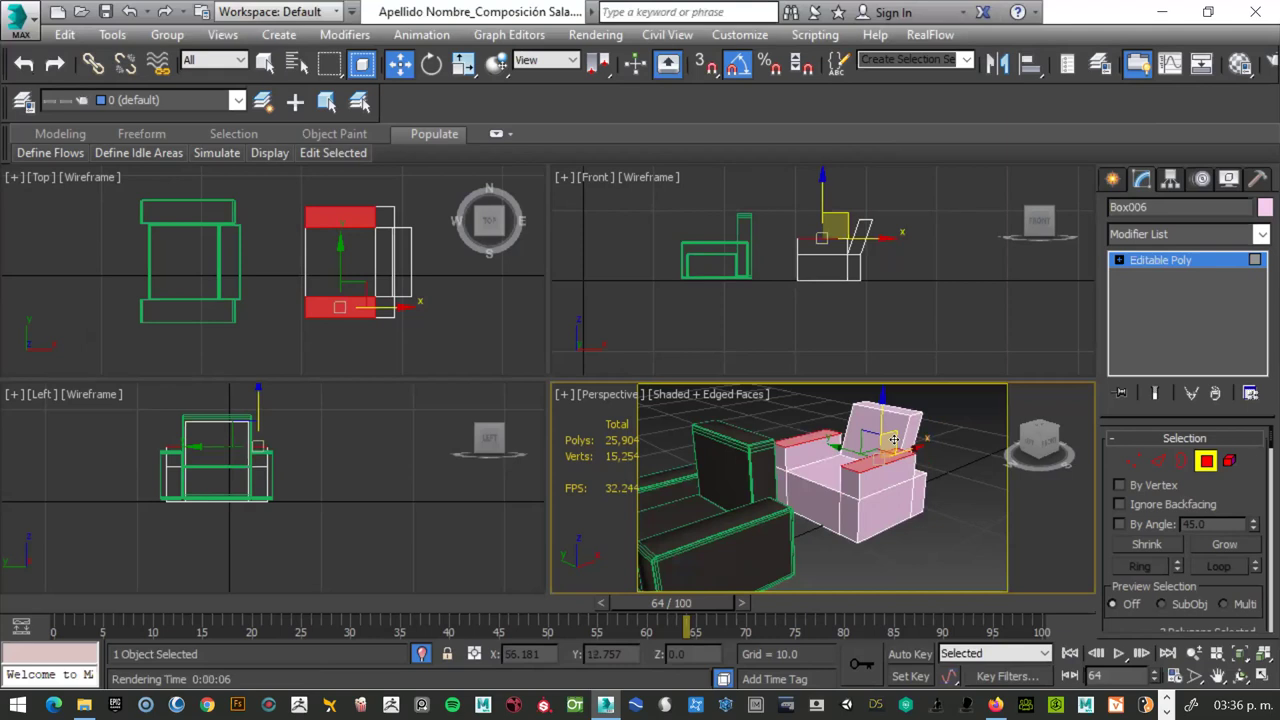
pyautogui.press('r')
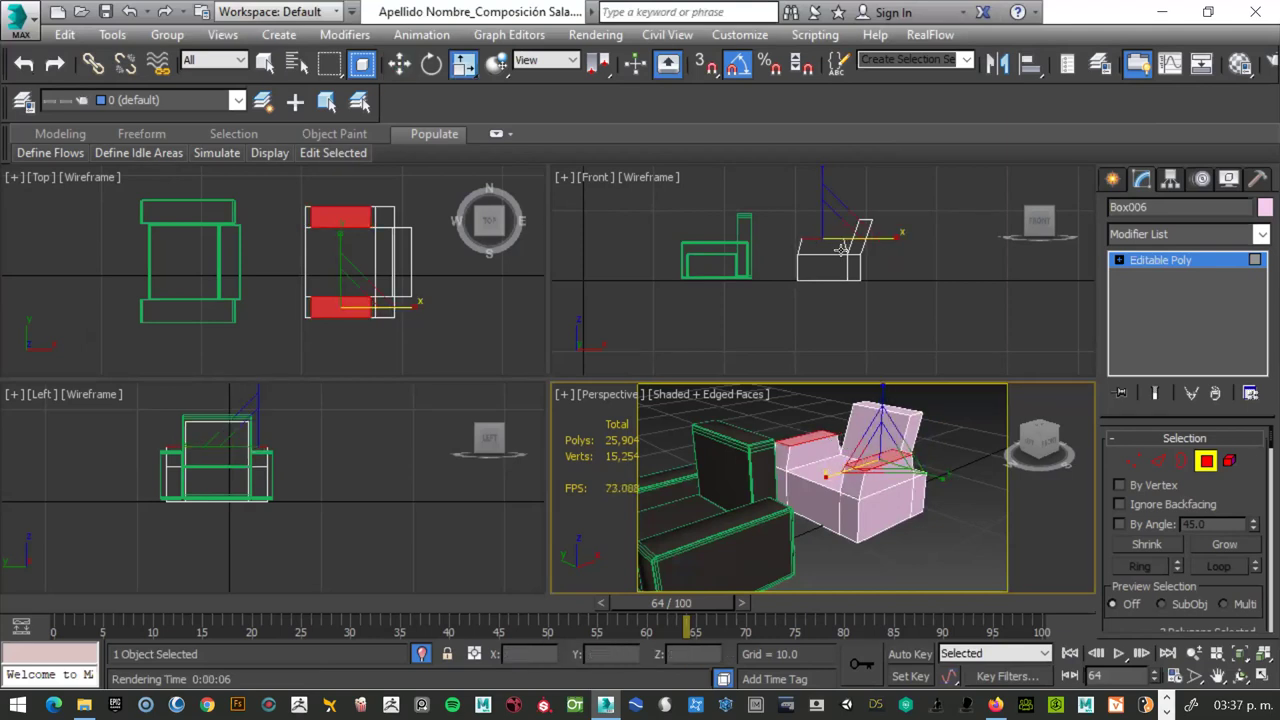
pyautogui.scroll(3, 843, 248)
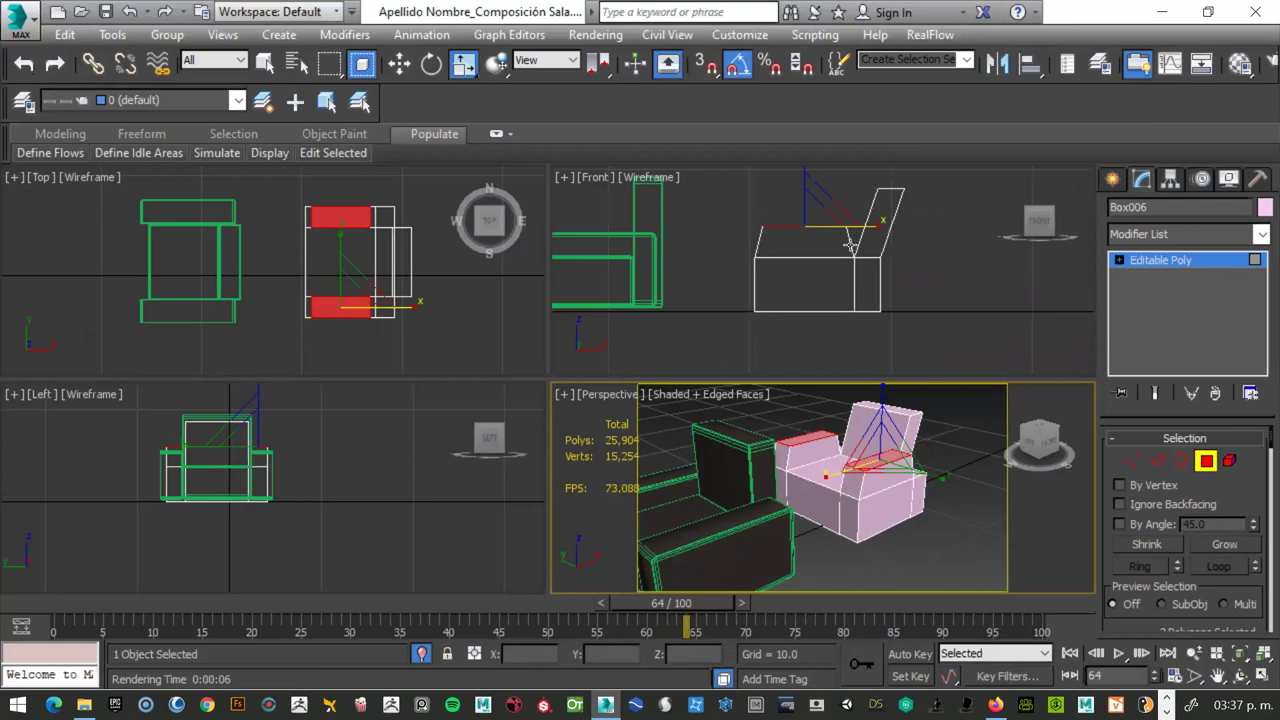
pyautogui.press('w')
pyautogui.moveTo(871, 226); pyautogui.dragTo(909, 229)
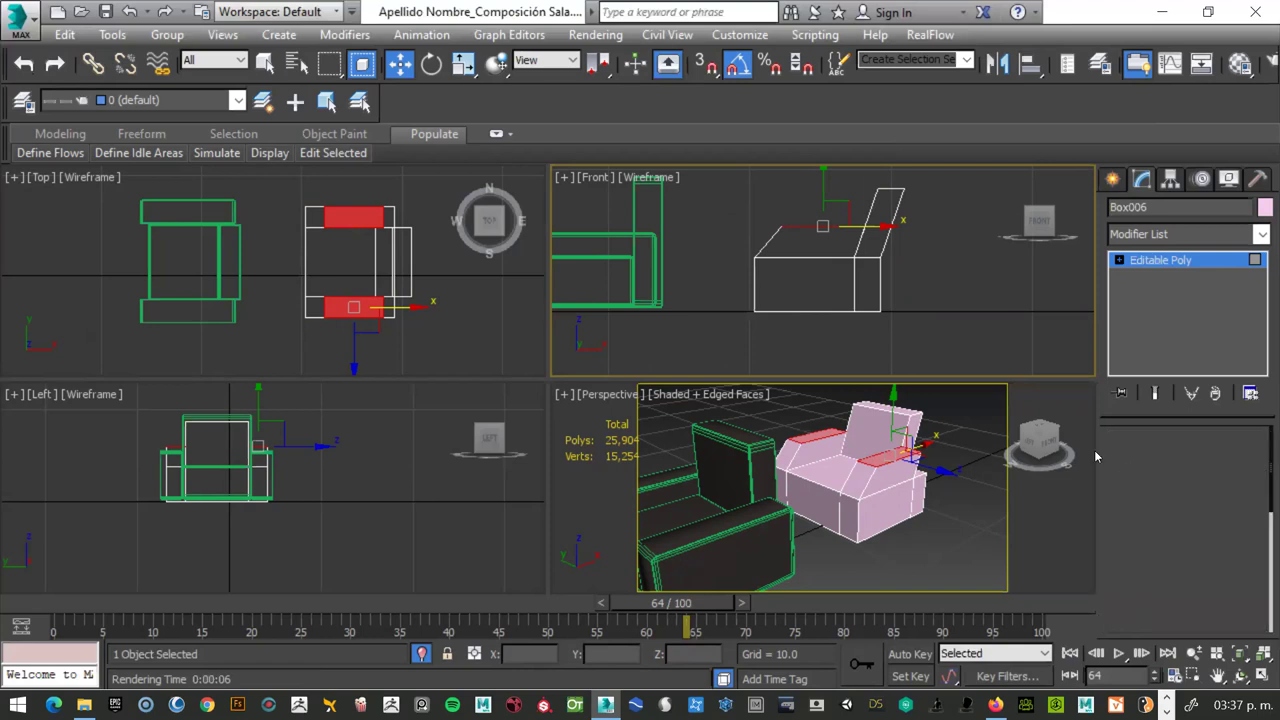
# - Move the armrests' front top vertices slightly forward and down in the Front view
pyautogui.click(1133, 462)
pyautogui.moveTo(762, 212); pyautogui.dragTo(795, 246)
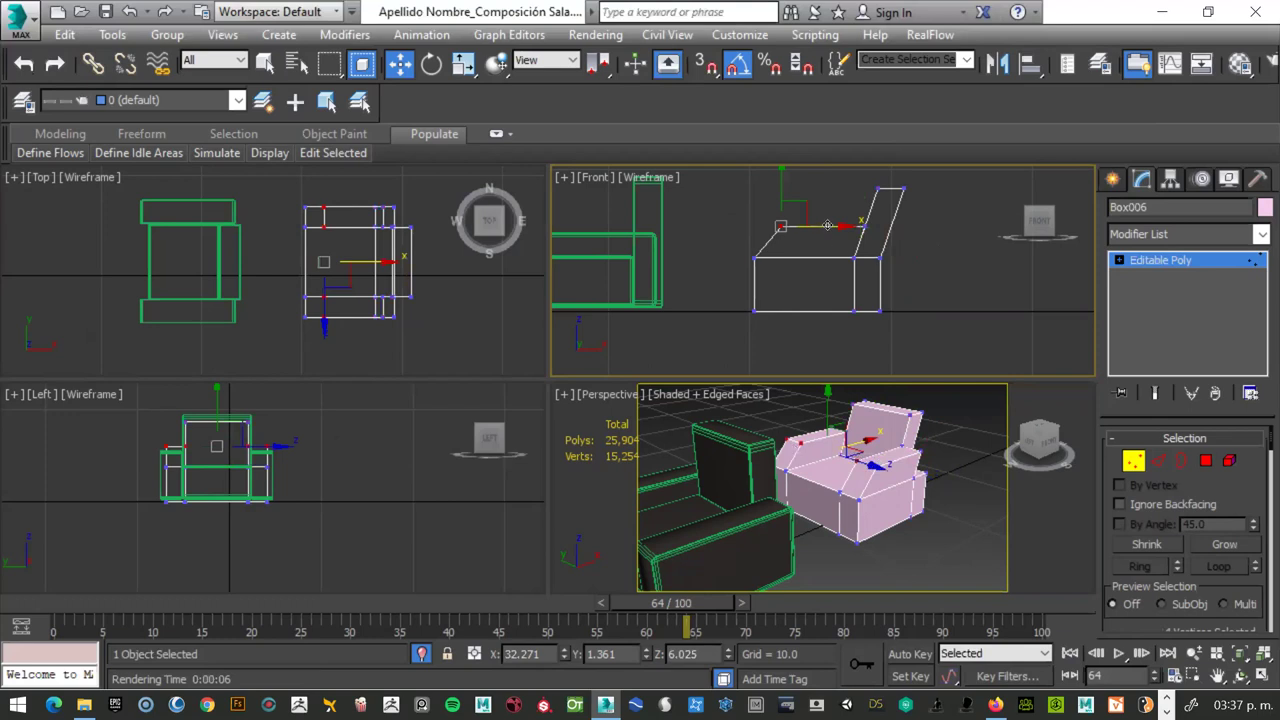
pyautogui.moveTo(824, 226); pyautogui.dragTo(809, 226)
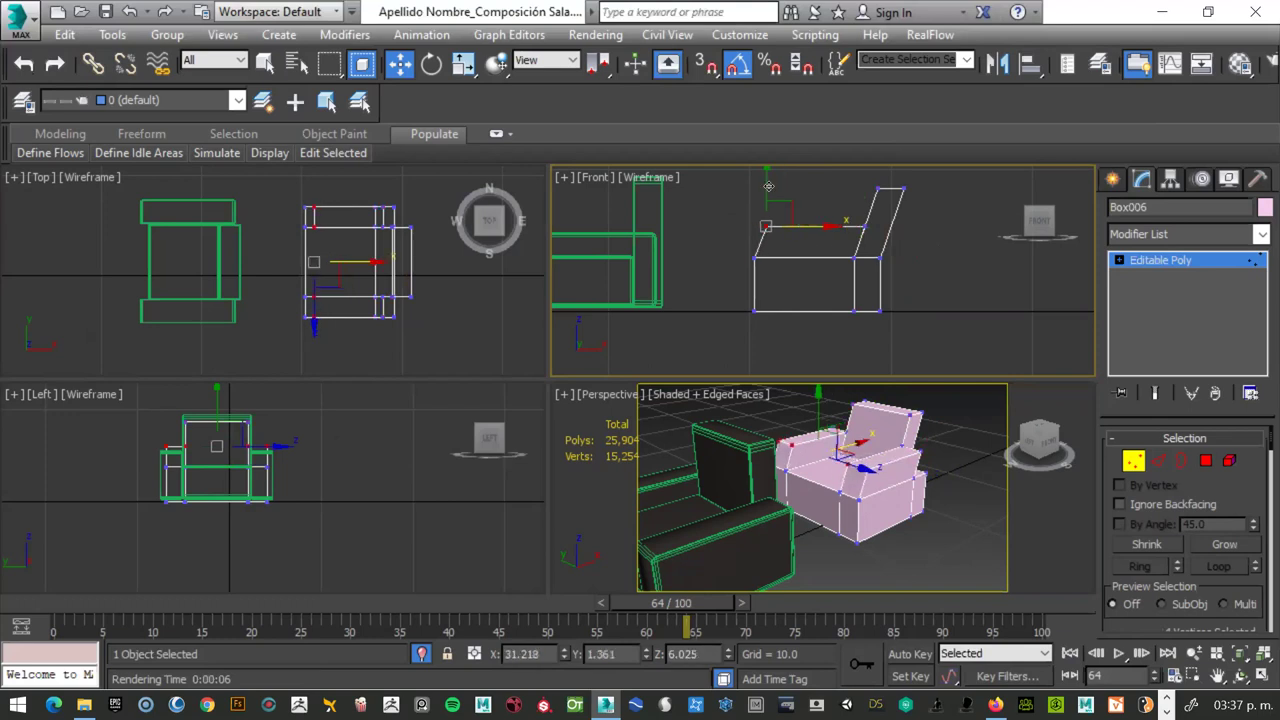
pyautogui.moveTo(766, 187)
pyautogui.mouseDown()
pyautogui.moveTo(786, 236)
pyautogui.moveTo(800, 234)
pyautogui.mouseUp()
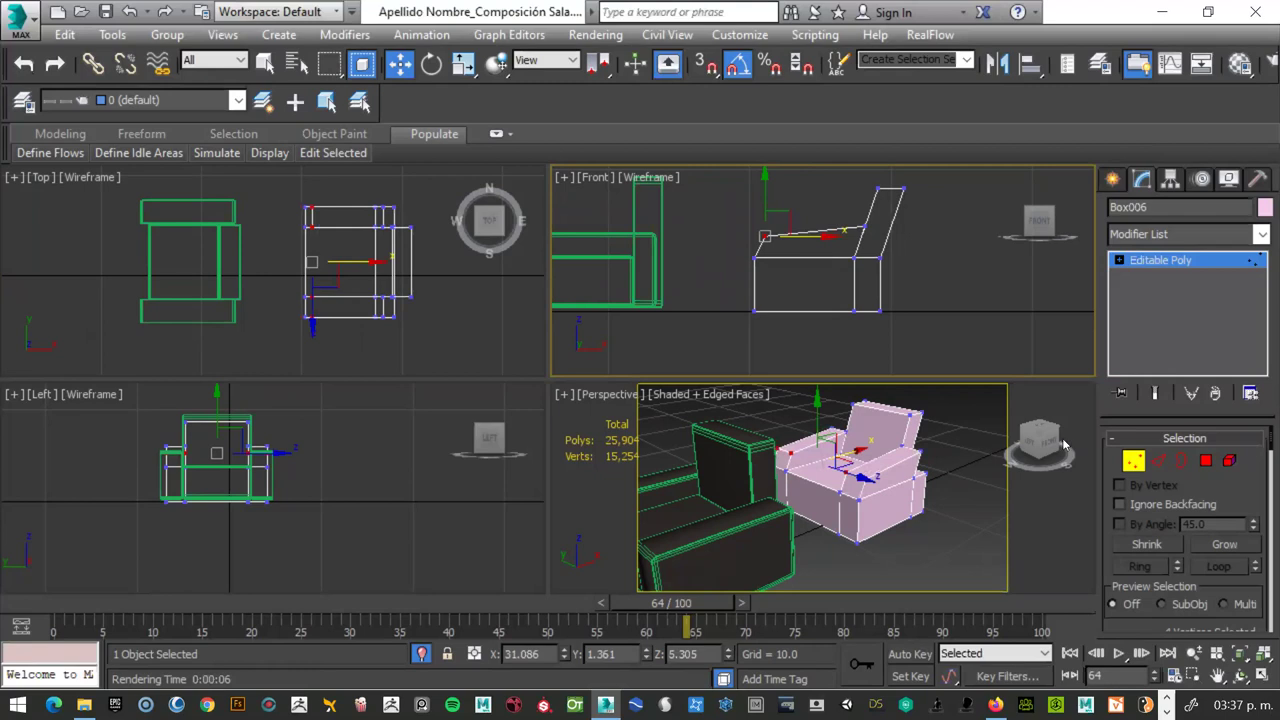
# - Isolate the armchair so all other objects are hidden
pyautogui.moveTo(980, 460)
pyautogui.keyDown('alt'); pyautogui.mouseDown(button='middle')
pyautogui.moveTo(755, 448)
pyautogui.moveTo(953, 452)
pyautogui.moveTo(725, 427)
pyautogui.mouseUp(button='middle'); pyautogui.keyUp('alt')
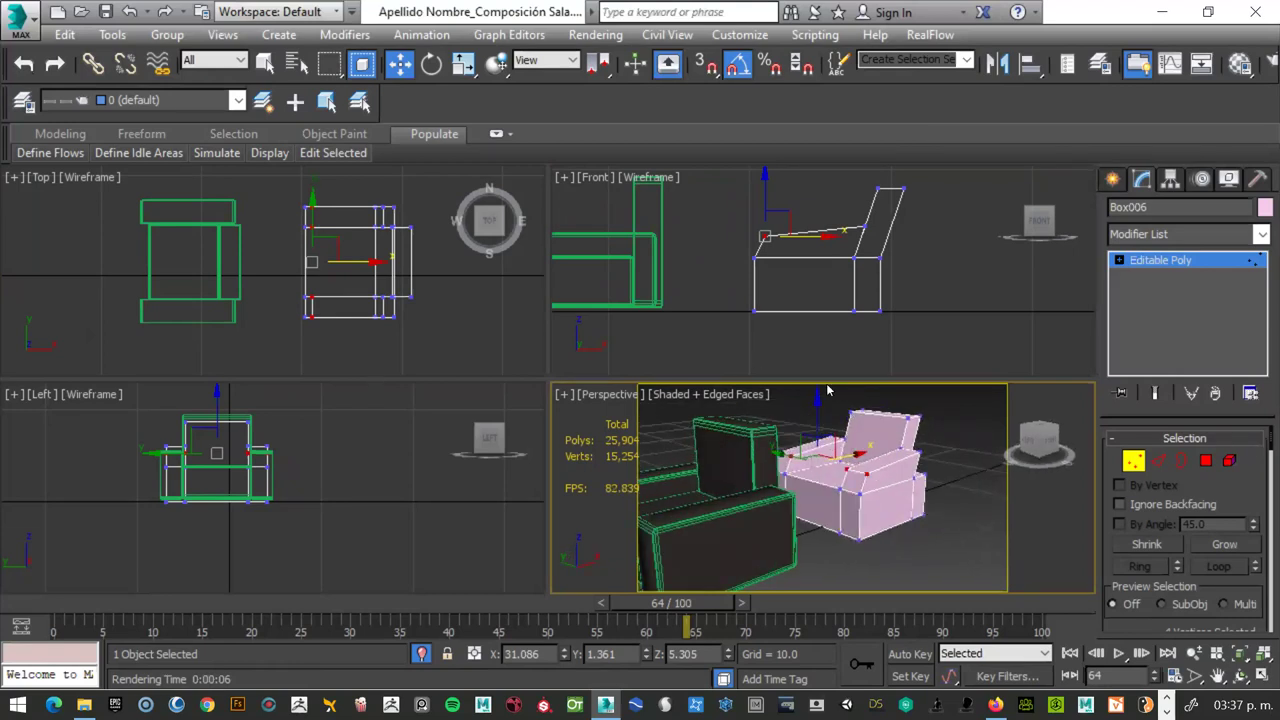
pyautogui.rightClick(826, 483)
pyautogui.click(841, 328)
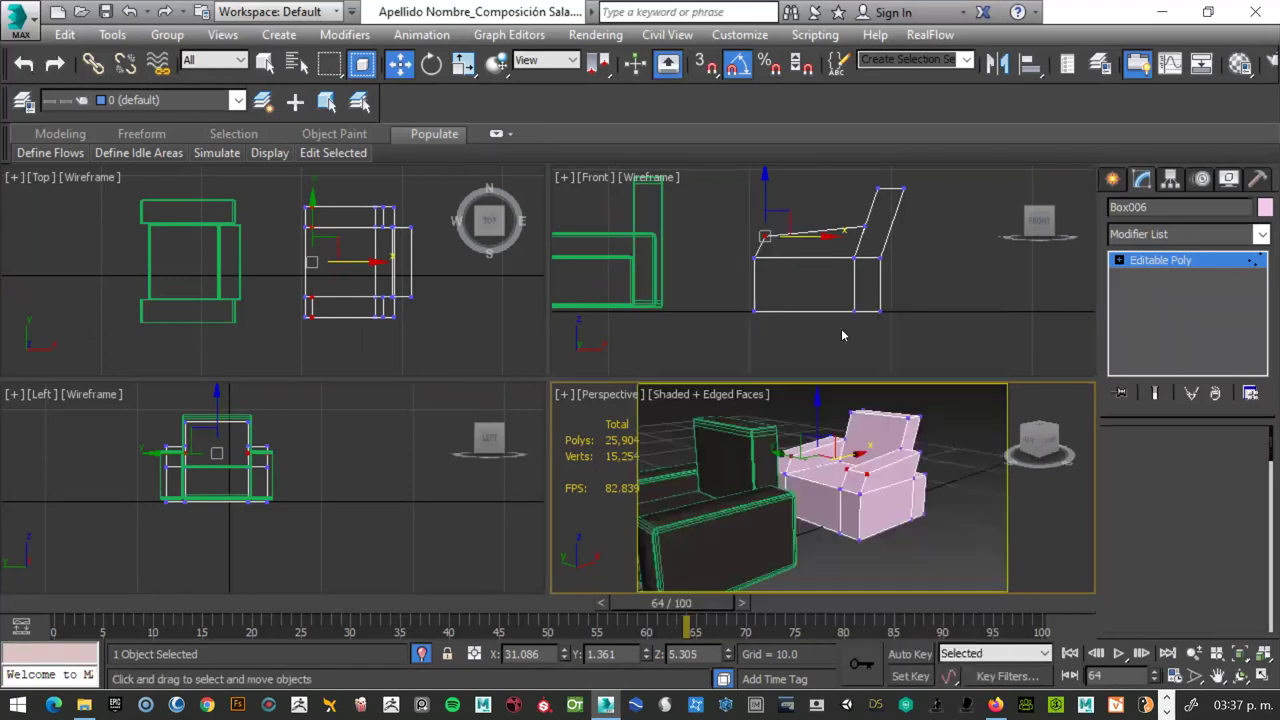
pyautogui.scroll(-2, 830, 508)
# - Extrude the seat's front face and shift it slightly along X
pyautogui.scroll(-1, 993, 492)
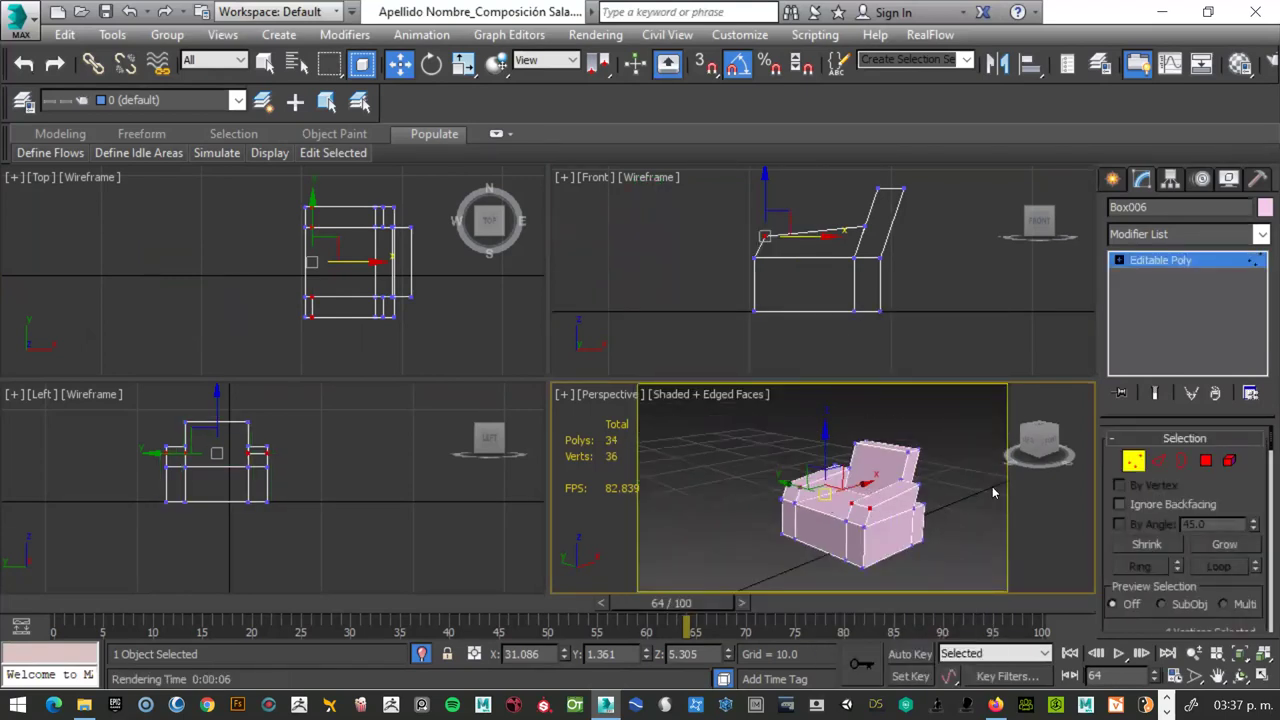
pyautogui.click(1206, 460)
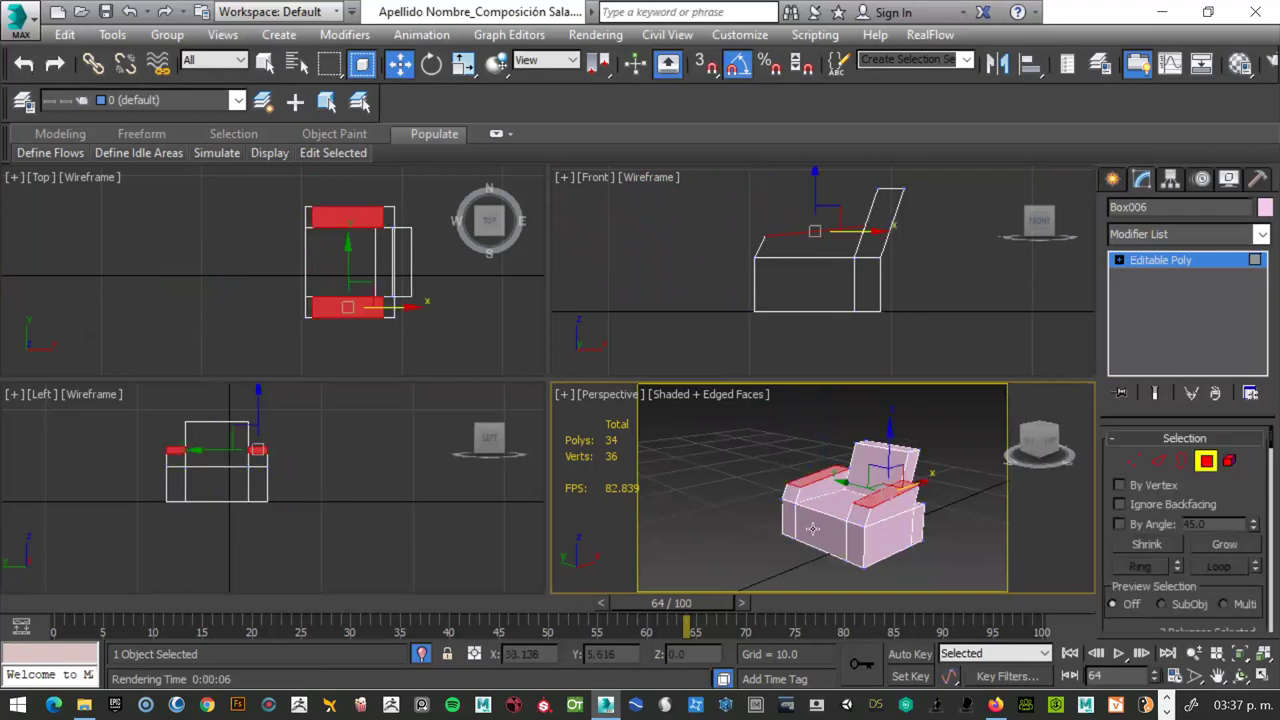
pyautogui.click(813, 529)
pyautogui.scroll(2, 816, 530)
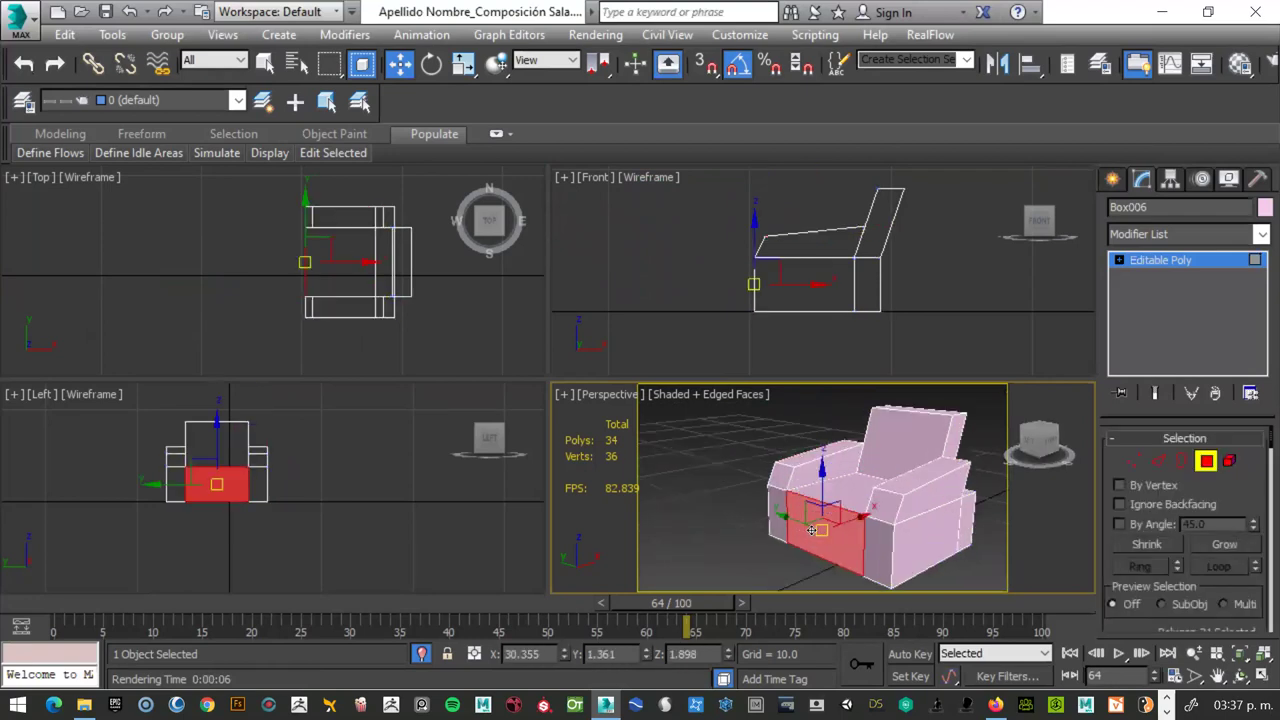
pyautogui.hotkey('shift', 'e')
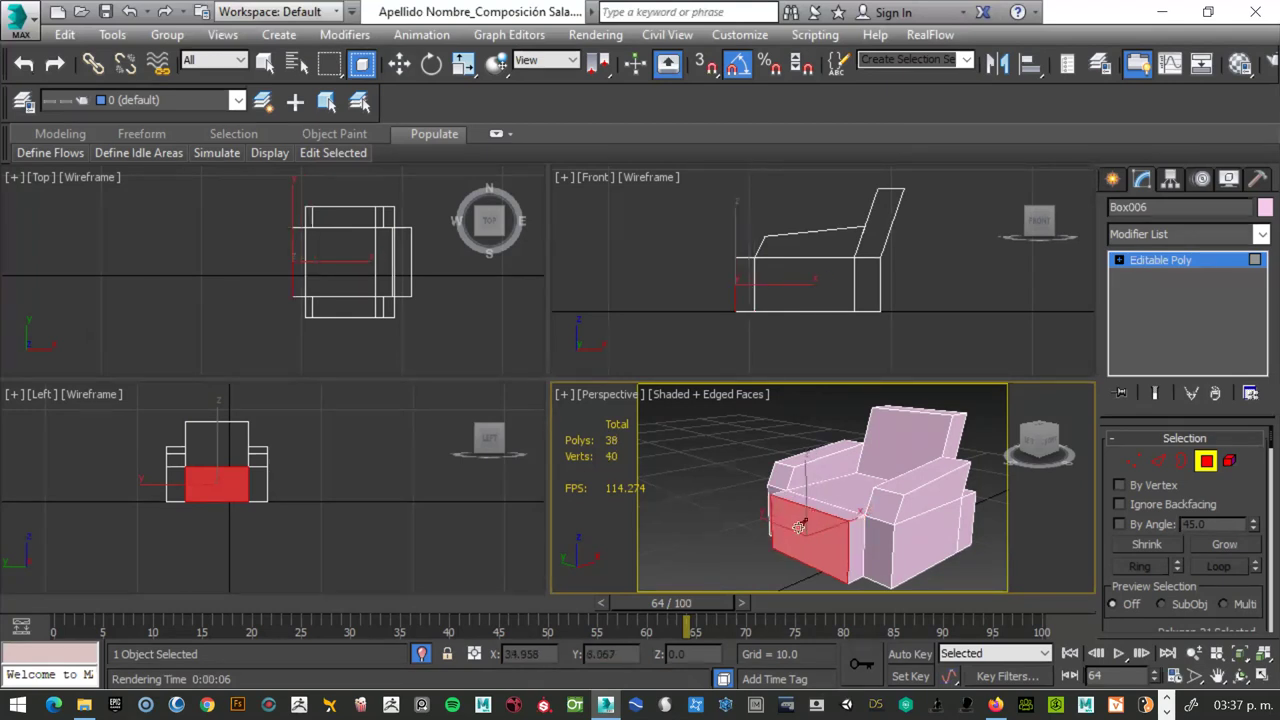
pyautogui.press('w')
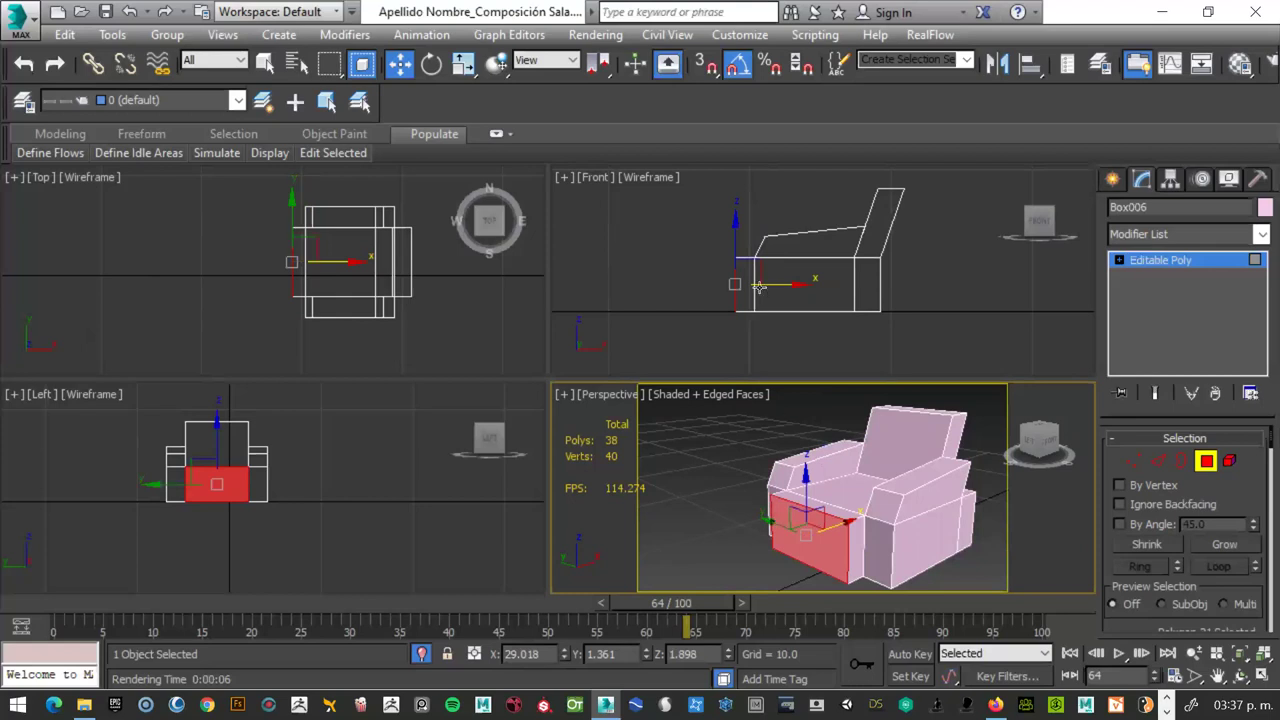
pyautogui.scroll(2, 760, 287)
pyautogui.moveTo(770, 285); pyautogui.dragTo(790, 284)
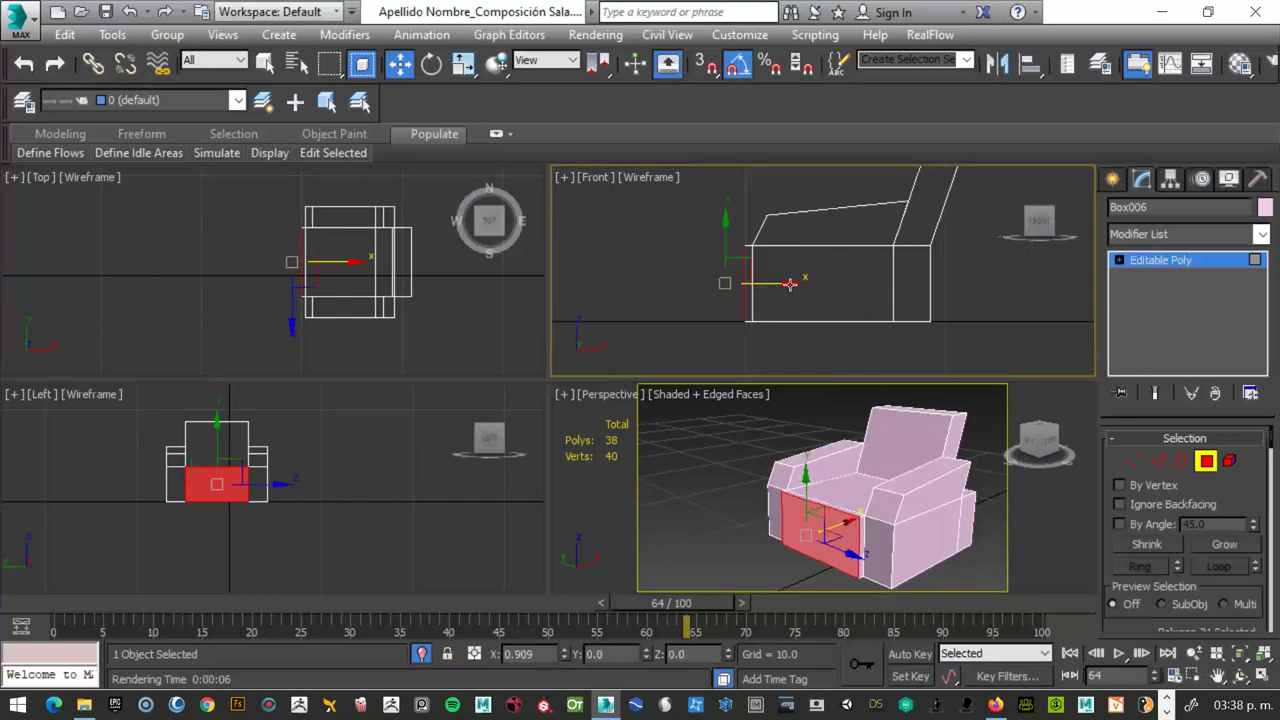
# - Extrude the front face again, scale it down to taper, and lower it
pyautogui.click(816, 533)
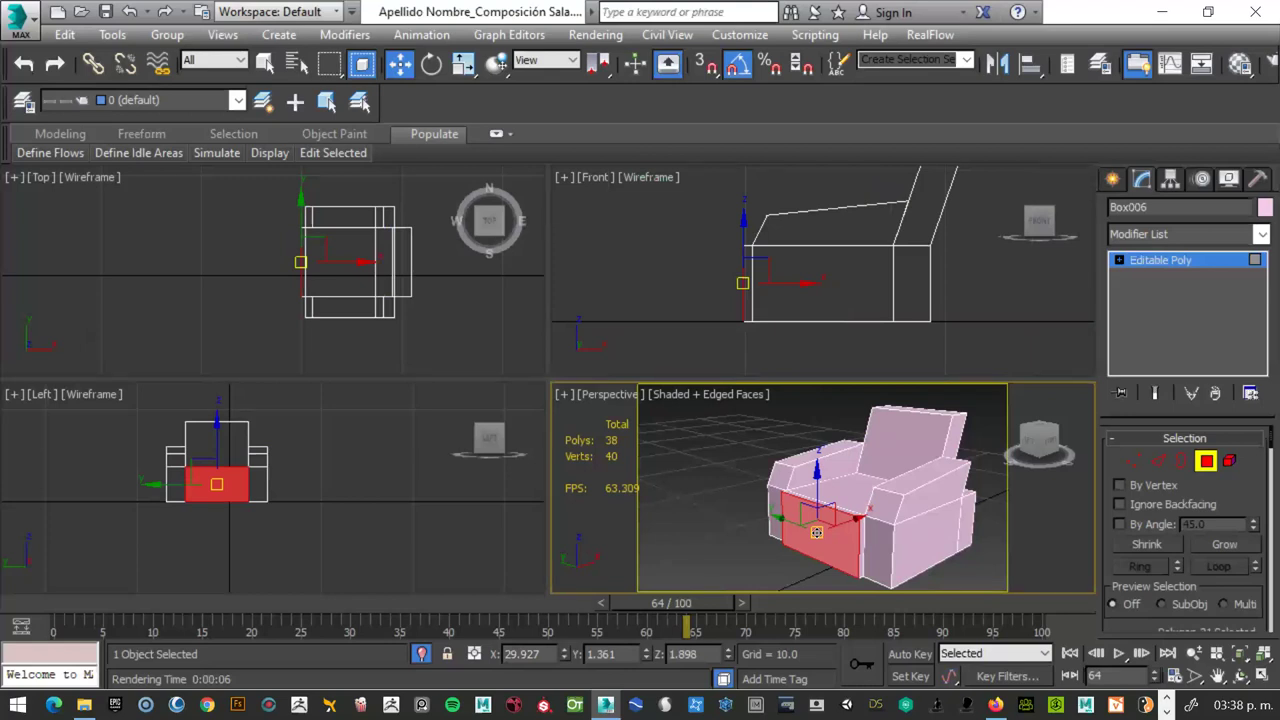
pyautogui.press('q')
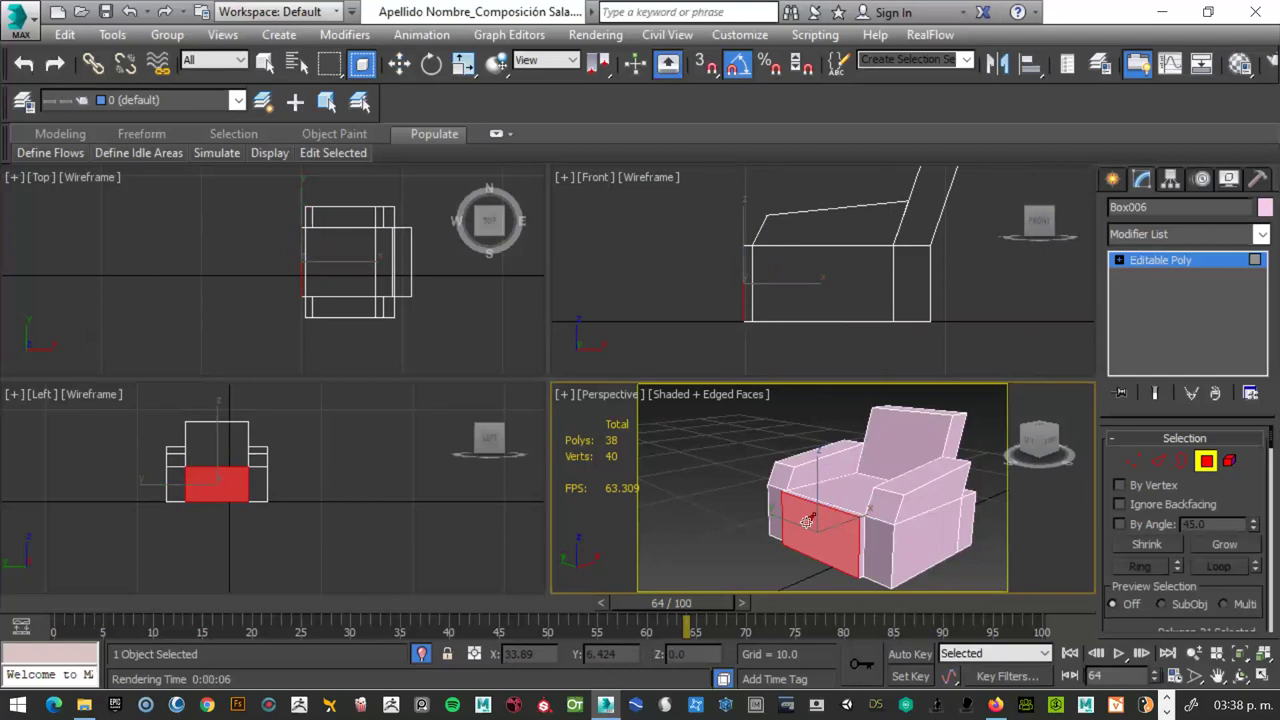
pyautogui.moveTo(806, 521); pyautogui.dragTo(801, 525)
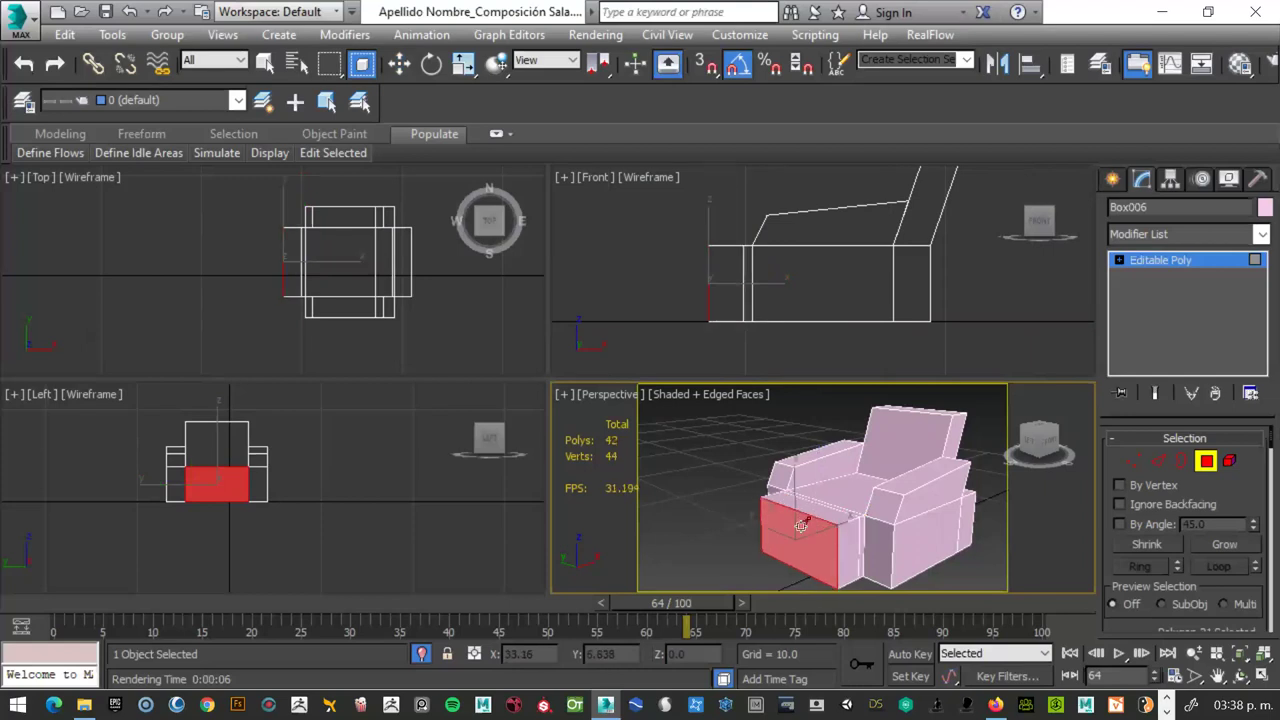
pyautogui.press('r')
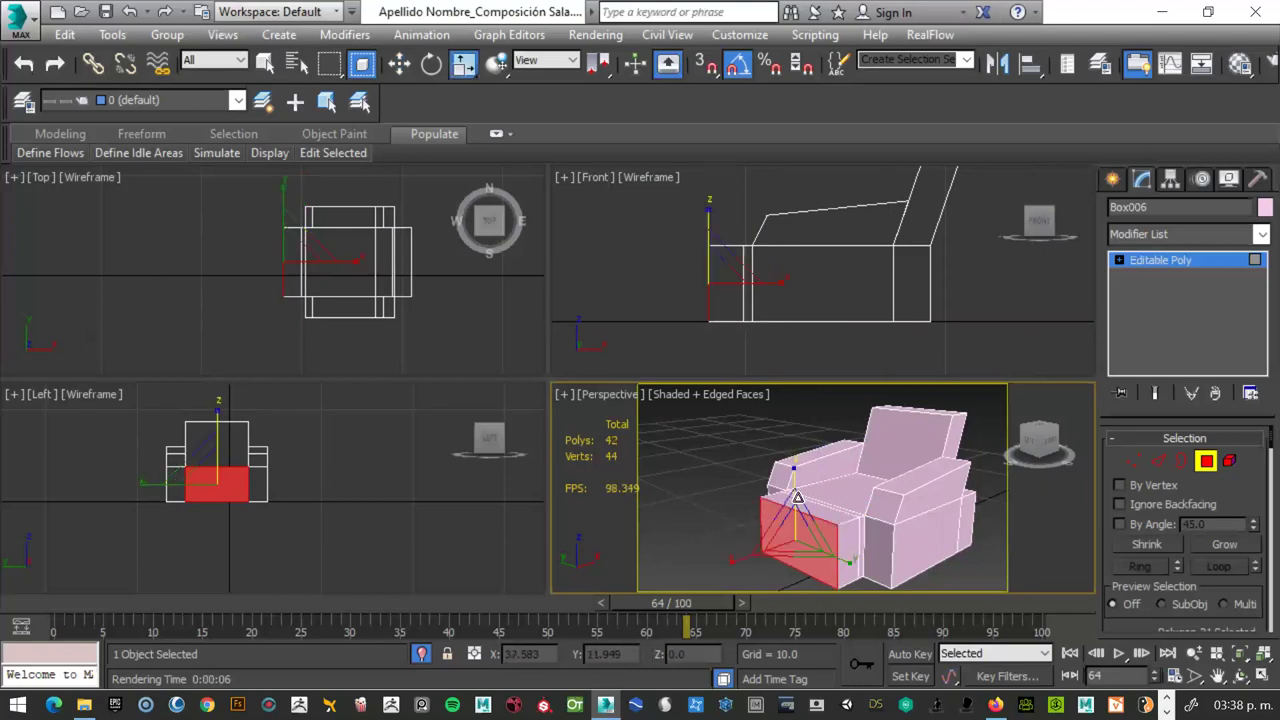
pyautogui.moveTo(793, 490); pyautogui.dragTo(791, 522)
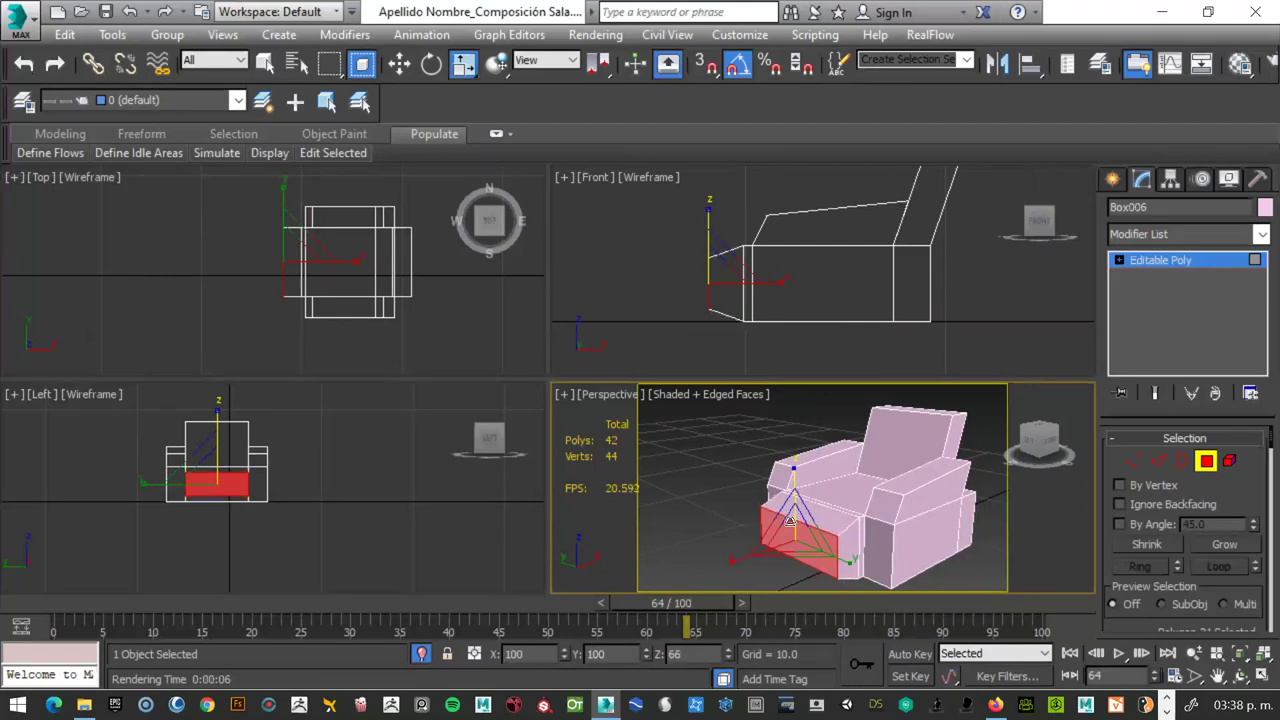
pyautogui.rightClick(744, 290)
pyautogui.press('w')
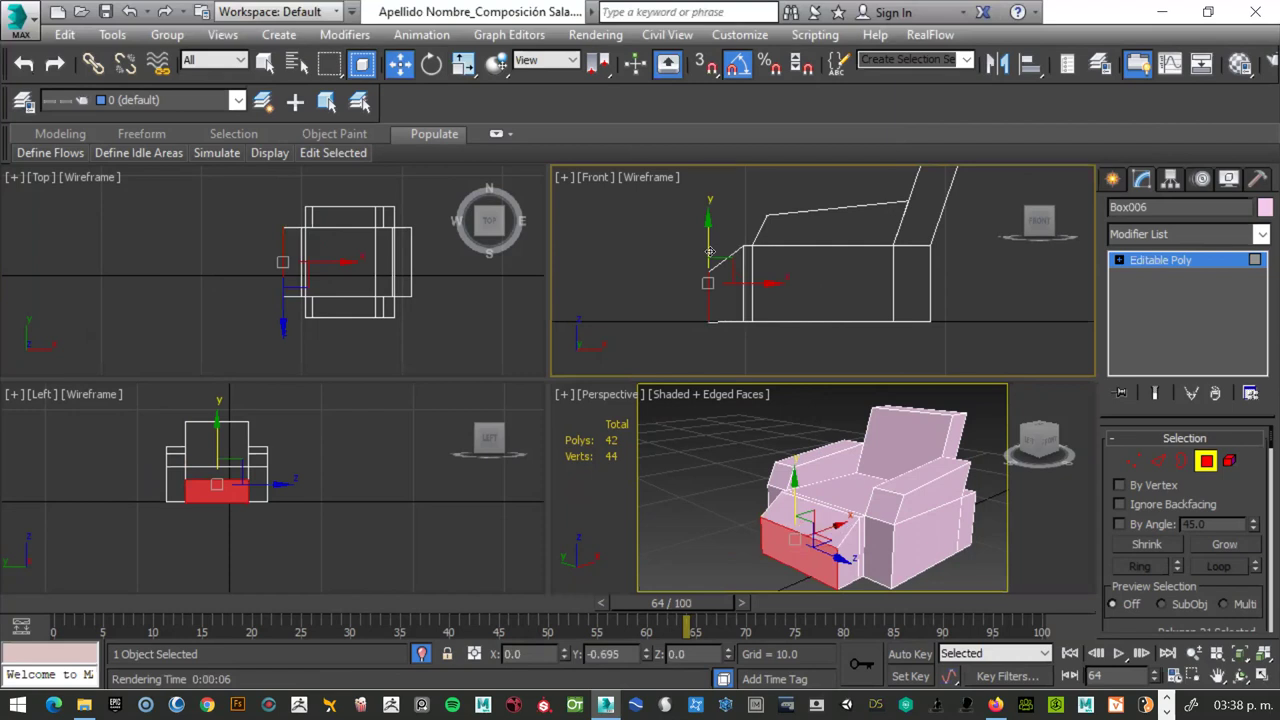
pyautogui.moveTo(709, 253)
pyautogui.mouseDown()
pyautogui.moveTo(713, 301)
pyautogui.moveTo(804, 289)
pyautogui.mouseUp()
# - Raise the top vertex of the extended seat front
pyautogui.press('1')
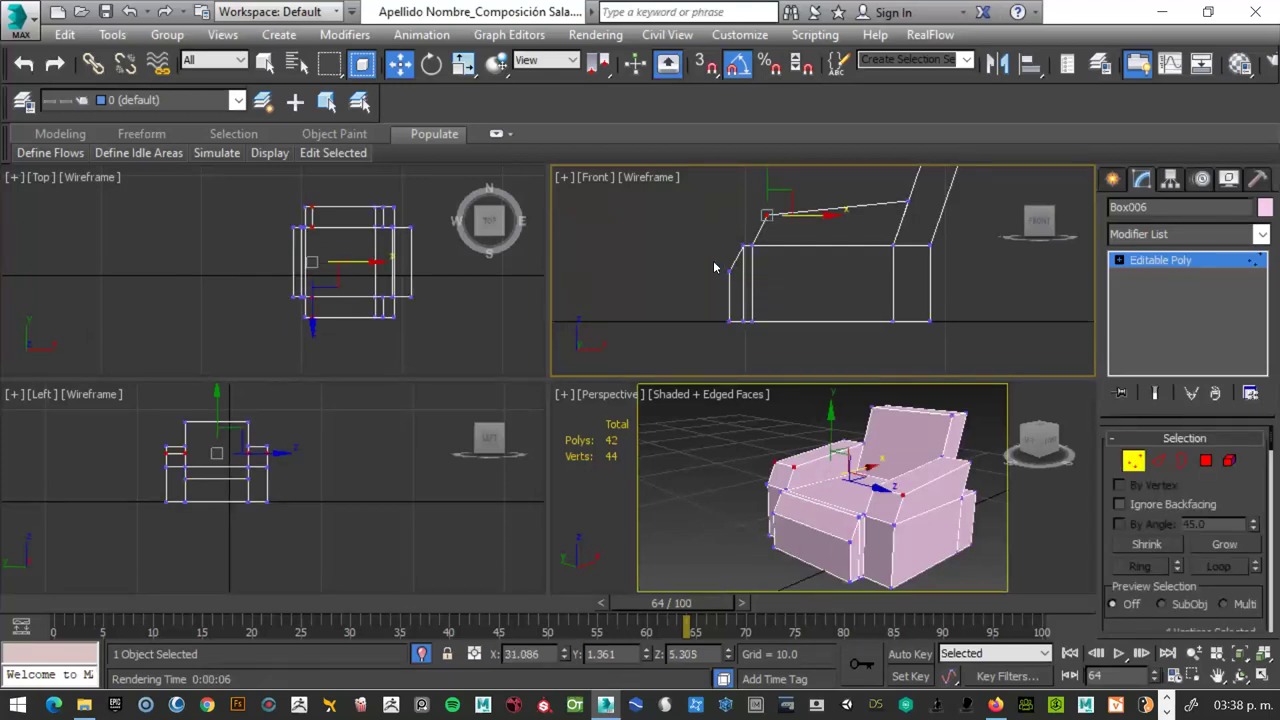
pyautogui.moveTo(730, 241); pyautogui.dragTo(730, 229)
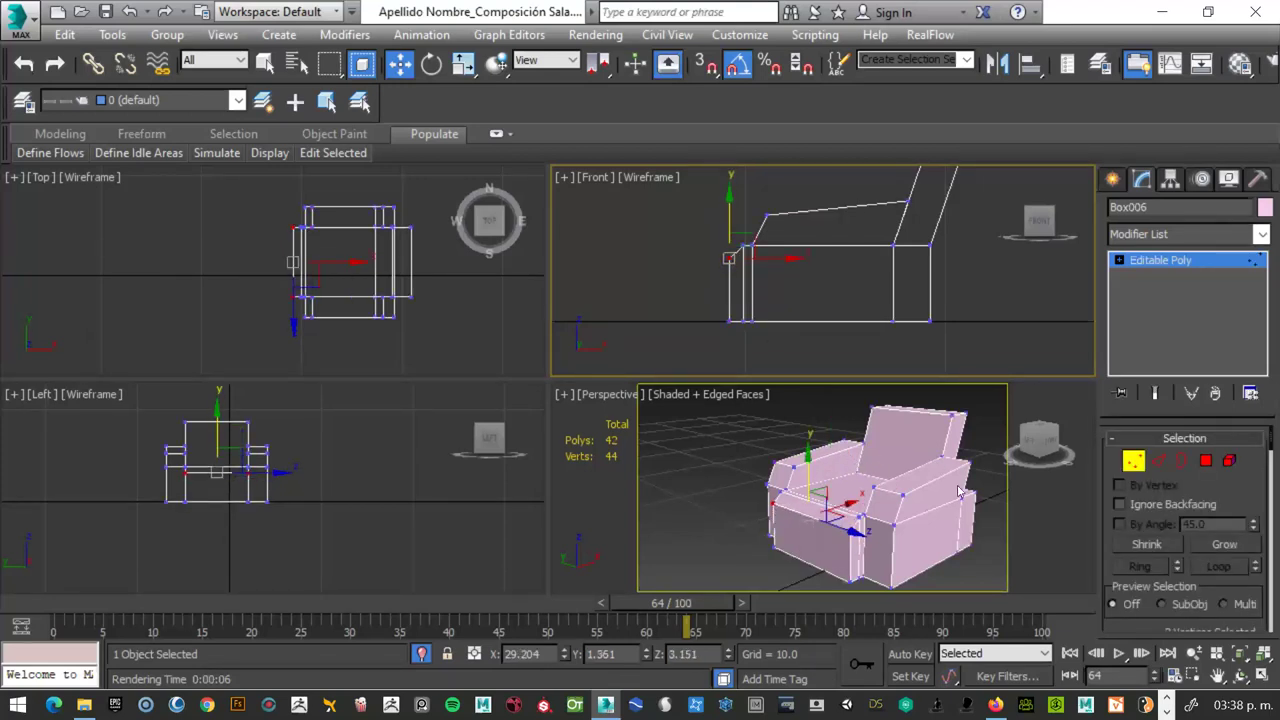
pyautogui.scroll(-2, 924, 546)
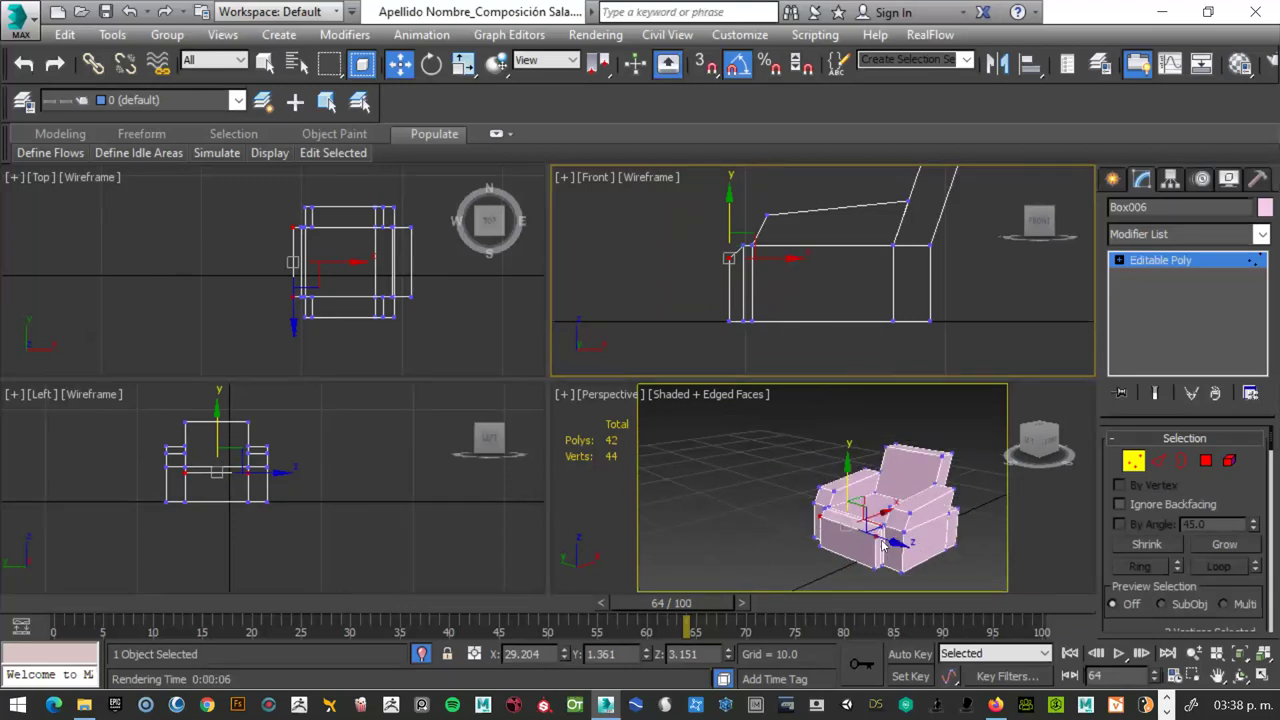
pyautogui.moveTo(884, 528)
pyautogui.keyDown('alt'); pyautogui.mouseDown(button='middle')
pyautogui.moveTo(657, 491)
pyautogui.moveTo(694, 520)
pyautogui.moveTo(960, 560)
pyautogui.moveTo(1060, 550)
pyautogui.moveTo(960, 537)
pyautogui.moveTo(1029, 449)
pyautogui.moveTo(1000, 460)
pyautogui.mouseUp(button='middle'); pyautogui.keyUp('alt')
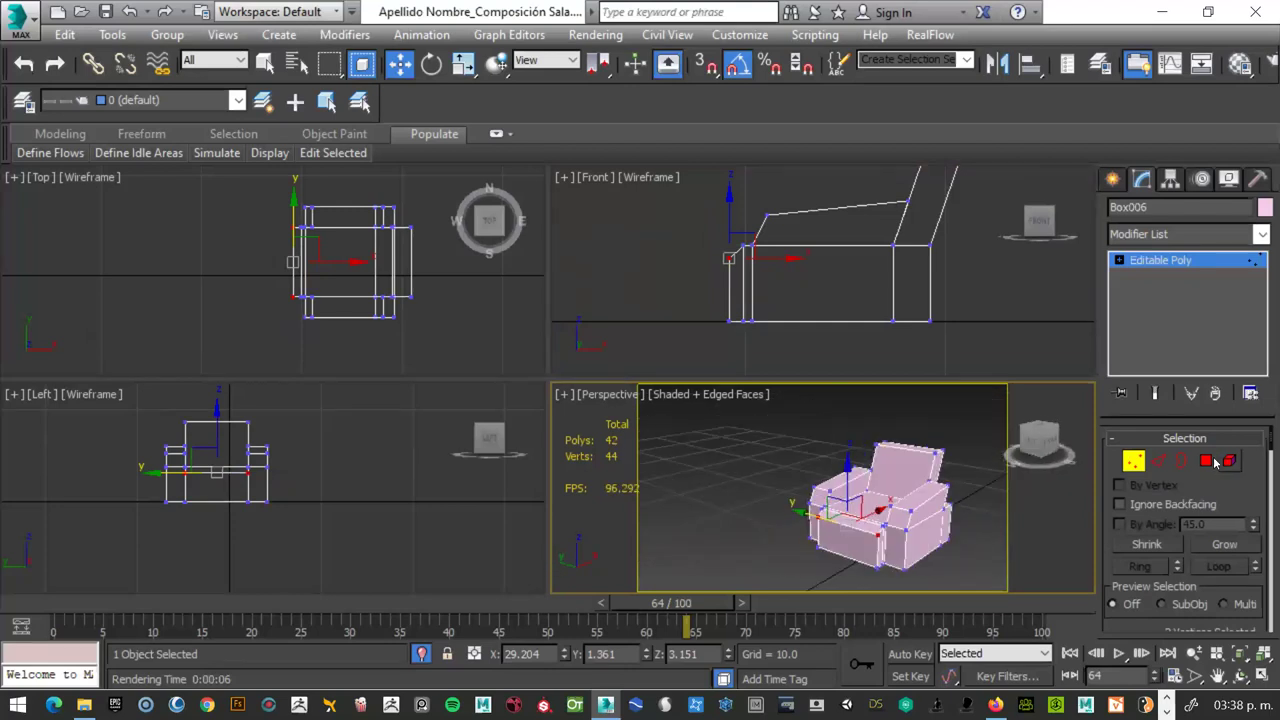
pyautogui.click(1208, 460)
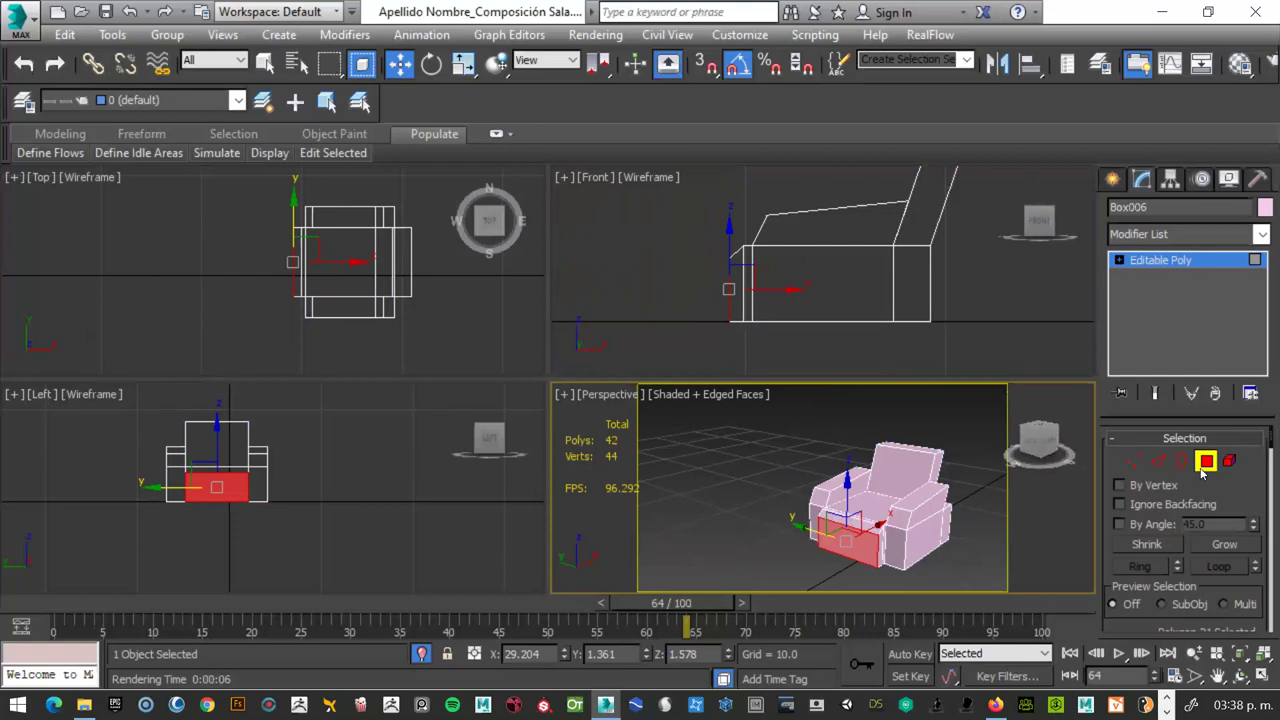
pyautogui.click(1204, 466)
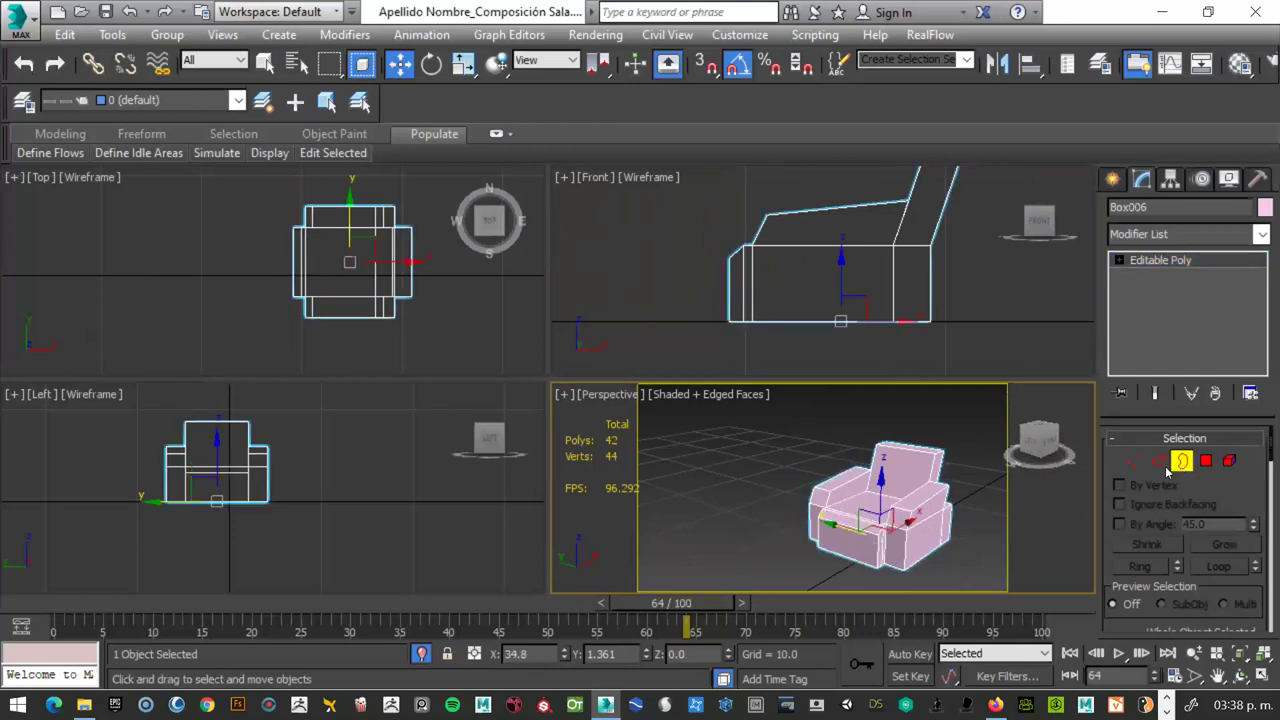
# - Return to object level and add MeshSmooth to Box006 from the Modifier List
pyautogui.click(1157, 460)
pyautogui.click(1230, 460)
pyautogui.click(1190, 261)
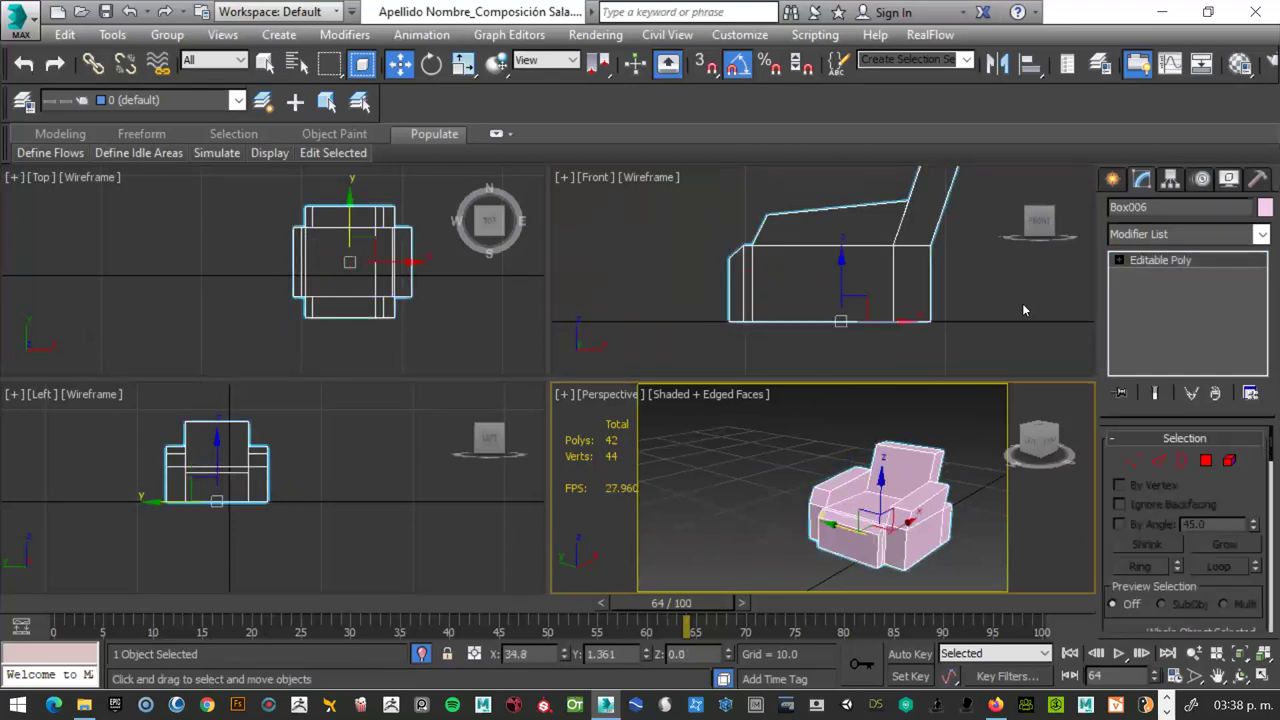
pyautogui.click(1261, 234)
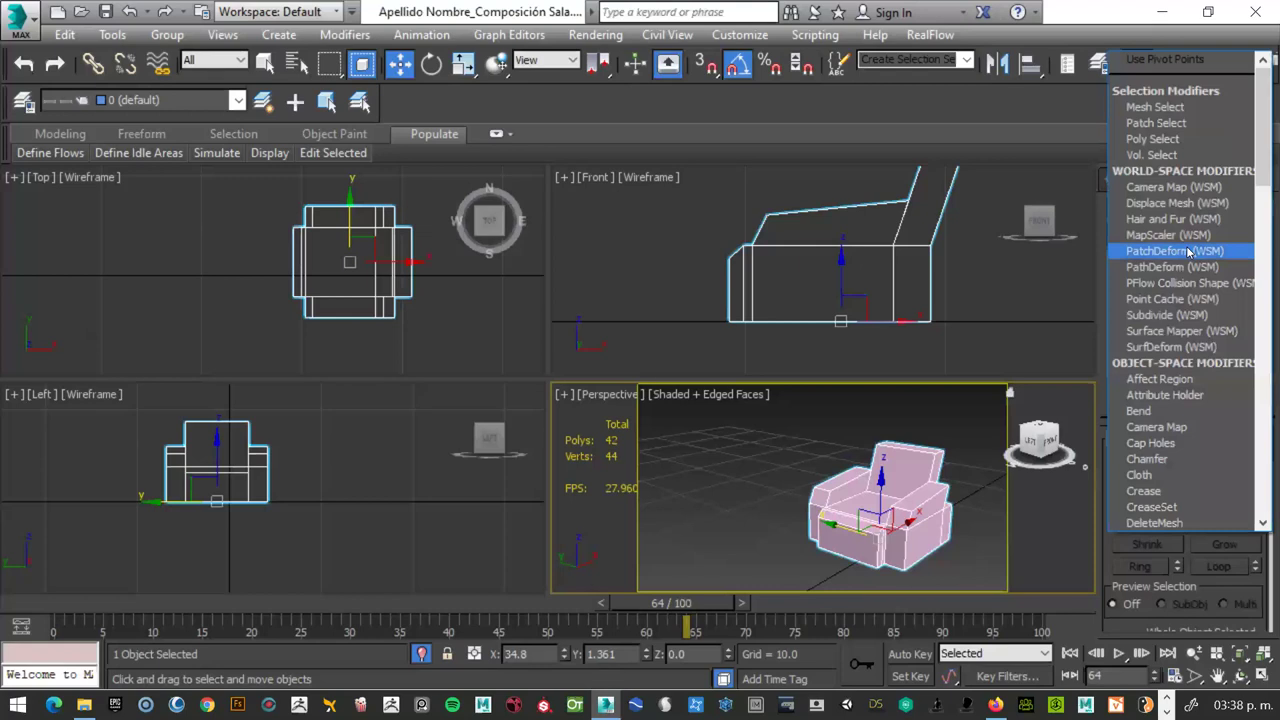
pyautogui.scroll(-15, 1187, 251)
pyautogui.scroll(-1, 1187, 251)
pyautogui.scroll(-2, 1187, 251)
pyautogui.scroll(-1, 1187, 251)
pyautogui.scroll(-2, 1187, 251)
pyautogui.scroll(-1, 1187, 251)
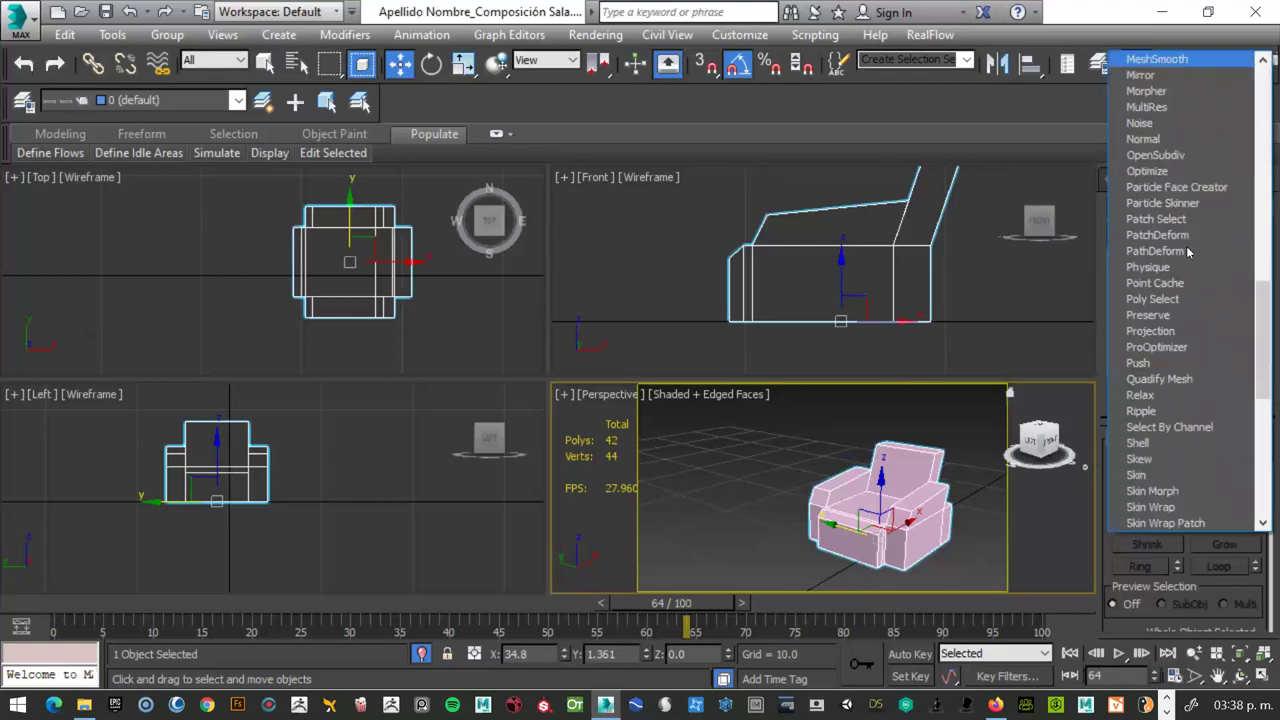
pyautogui.press('Return')
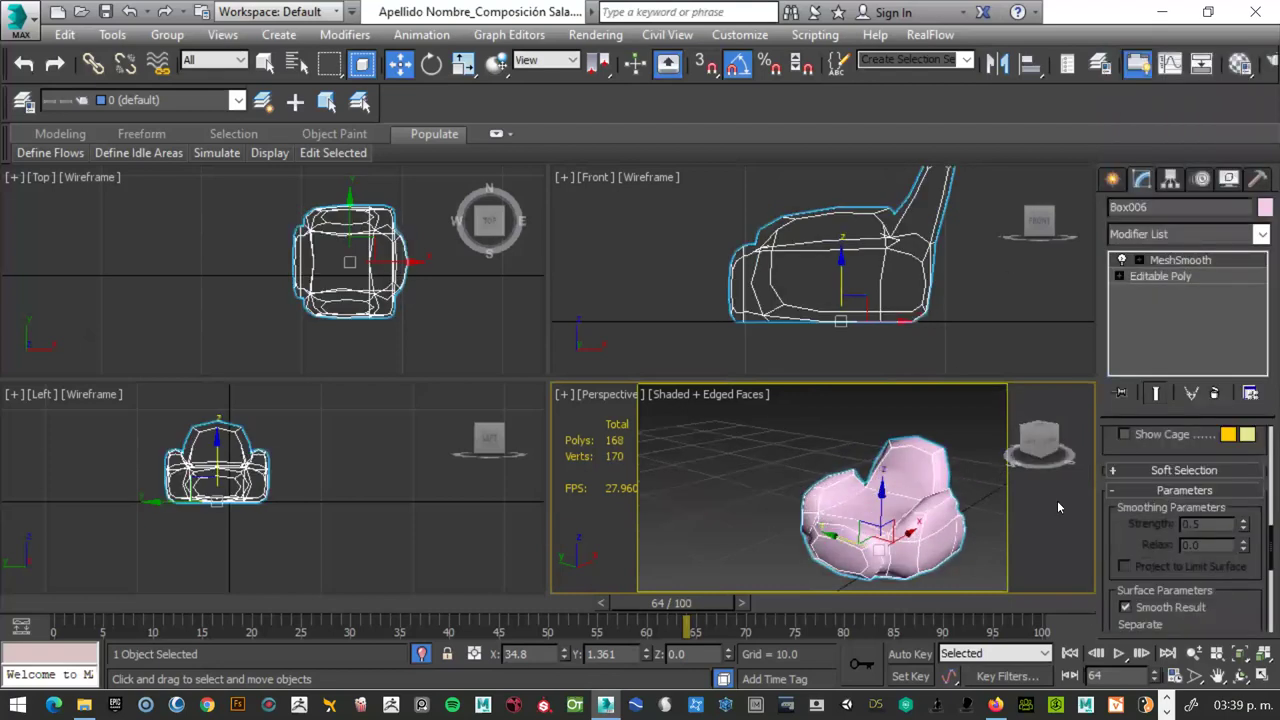
# - Set MeshSmooth to Classic subdivision with 3 iterations
pyautogui.moveTo(1267, 545); pyautogui.dragTo(1264, 450)
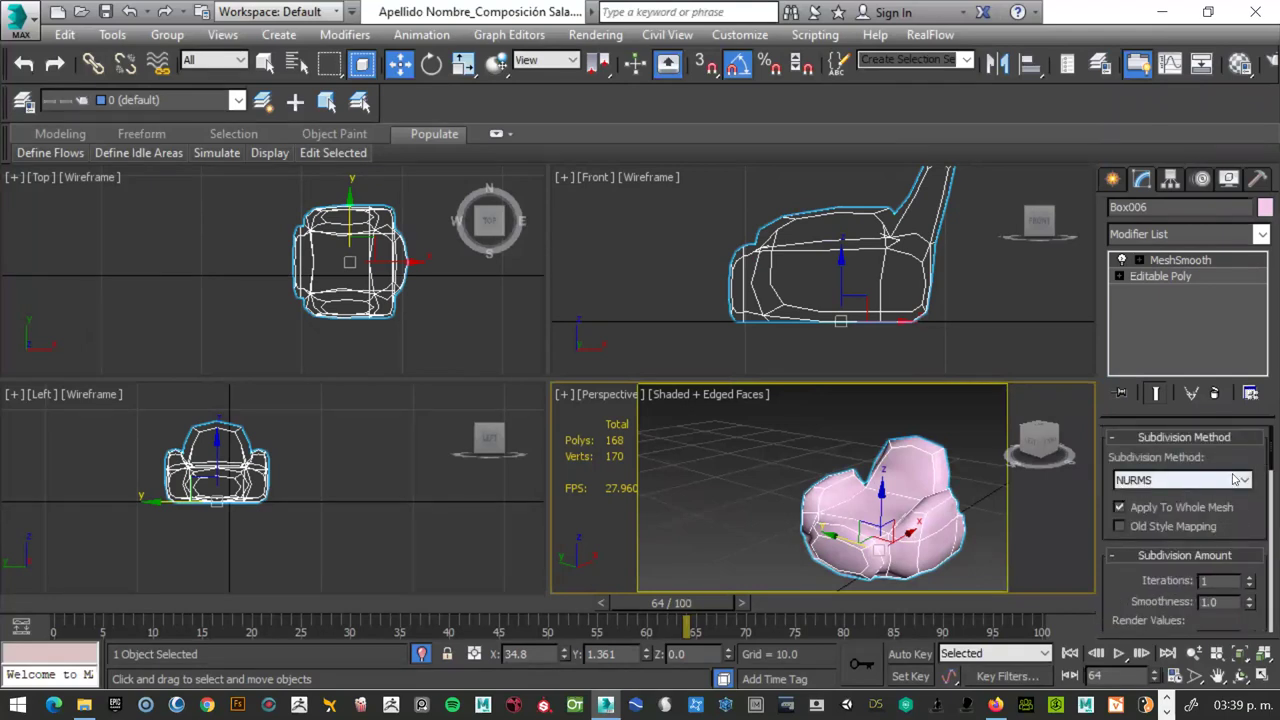
pyautogui.click(1144, 482)
pyautogui.click(1136, 500)
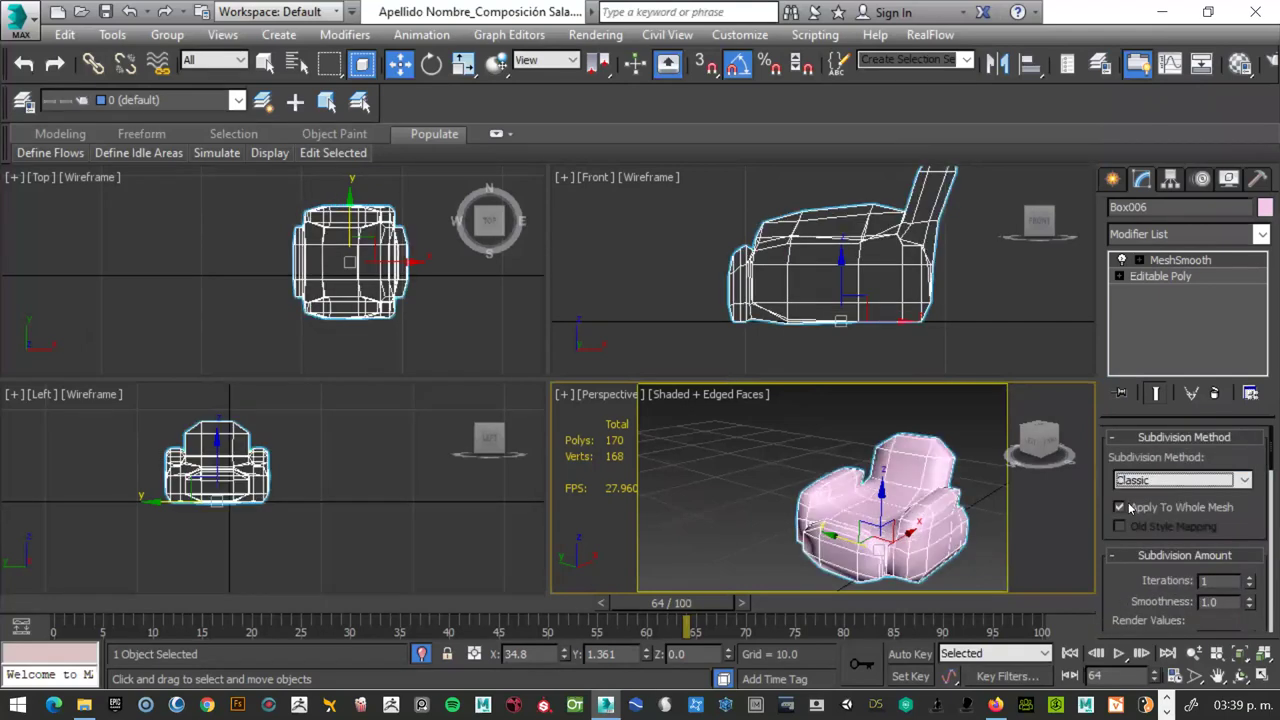
pyautogui.click(1250, 578)
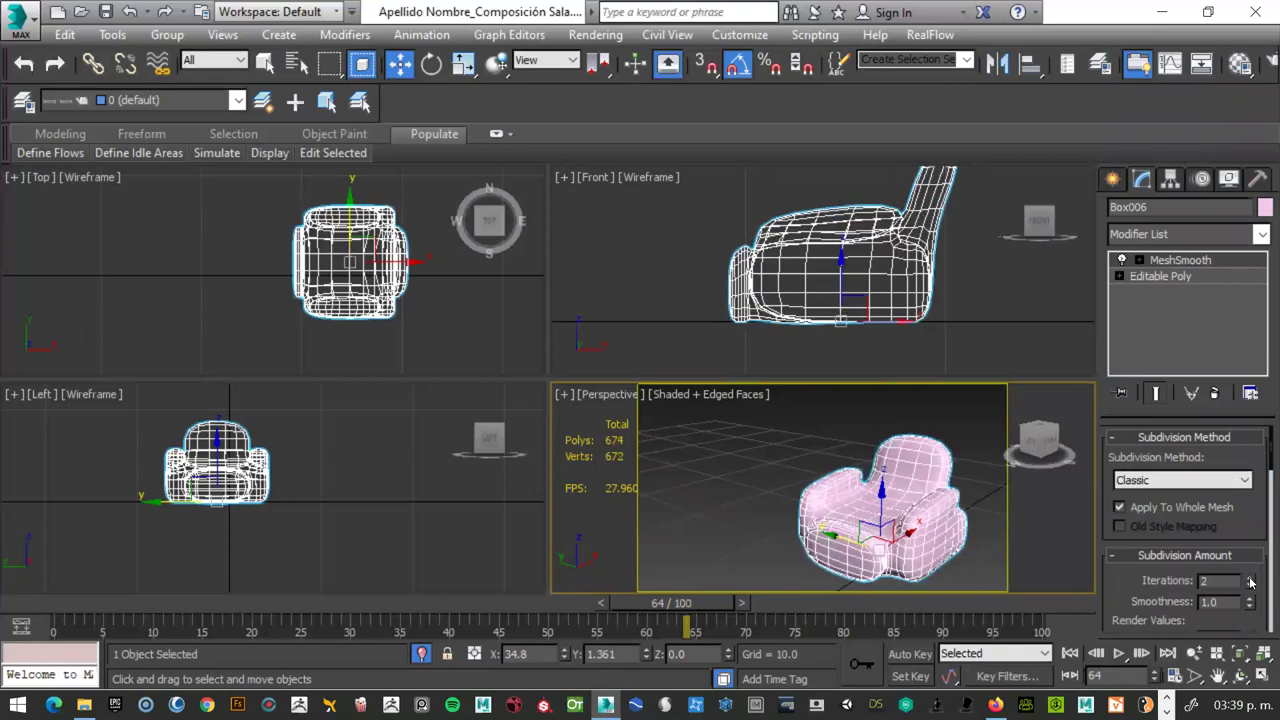
pyautogui.click(1250, 578)
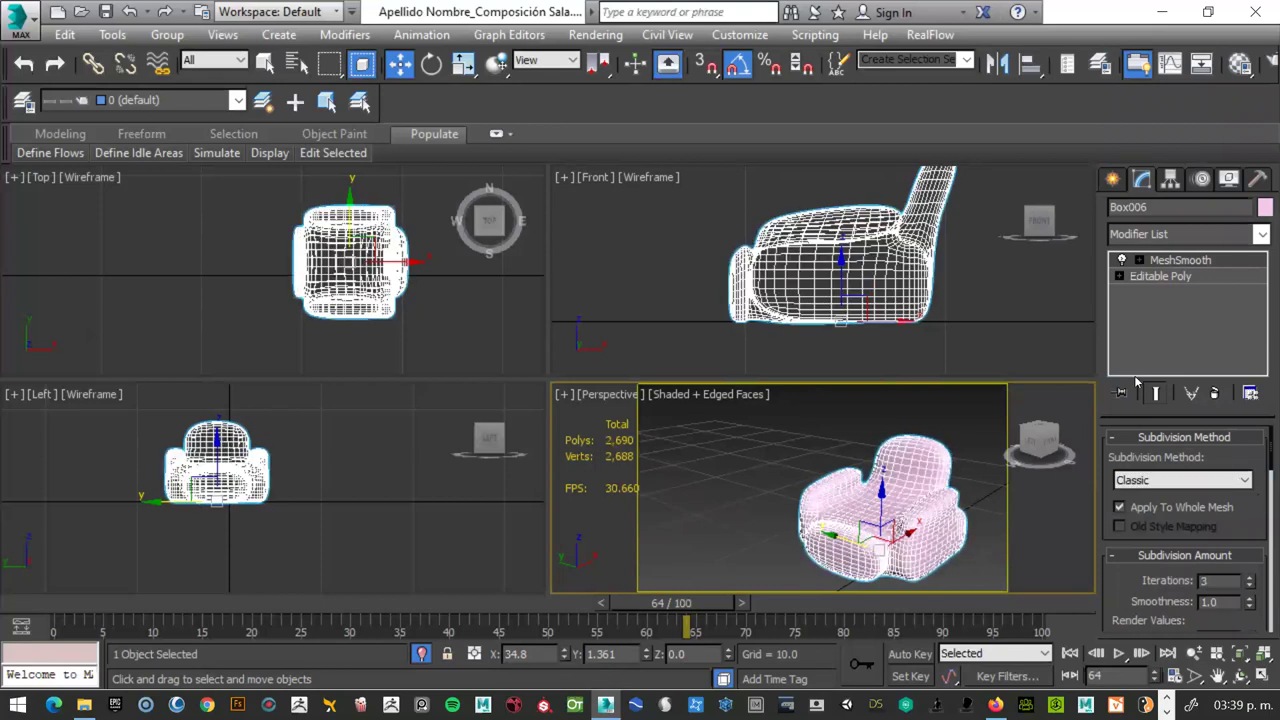
# - Set the MeshSmooth strength to 0.05
pyautogui.moveTo(1262, 467)
pyautogui.mouseDown()
pyautogui.moveTo(1260, 598)
pyautogui.moveTo(1260, 584)
pyautogui.mouseUp()
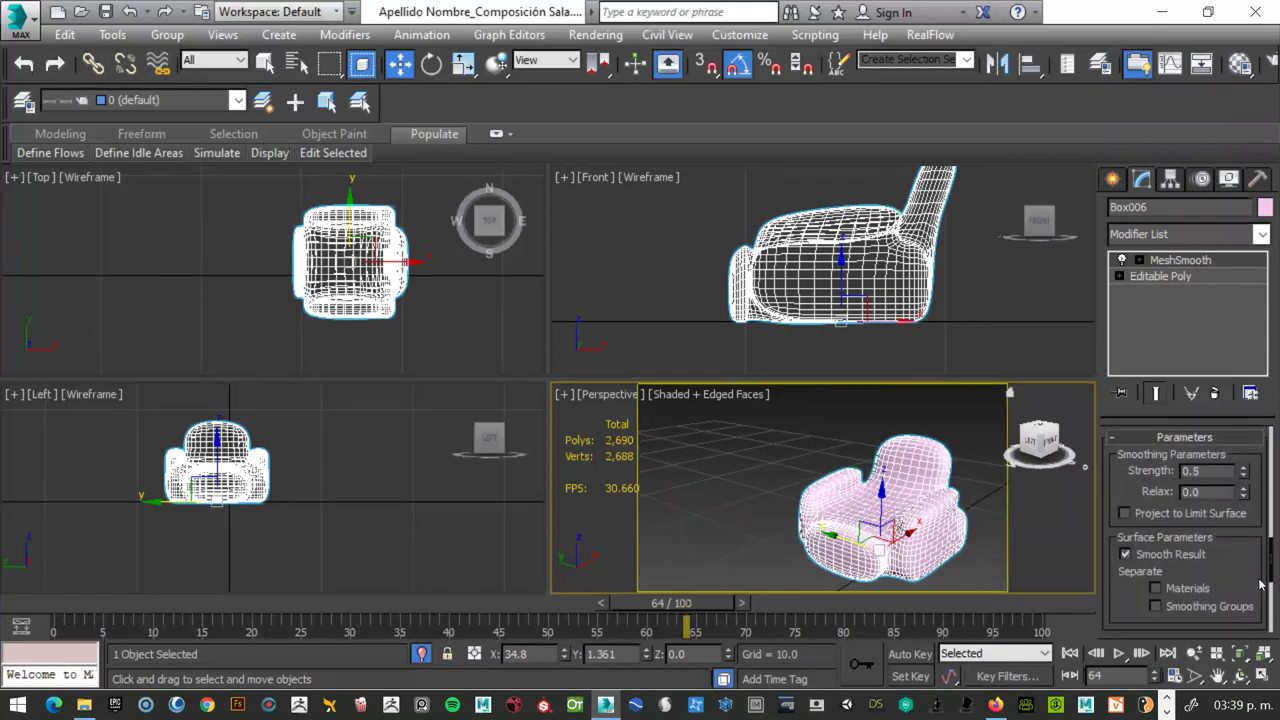
pyautogui.moveTo(1243, 478); pyautogui.dragTo(1241, 550)
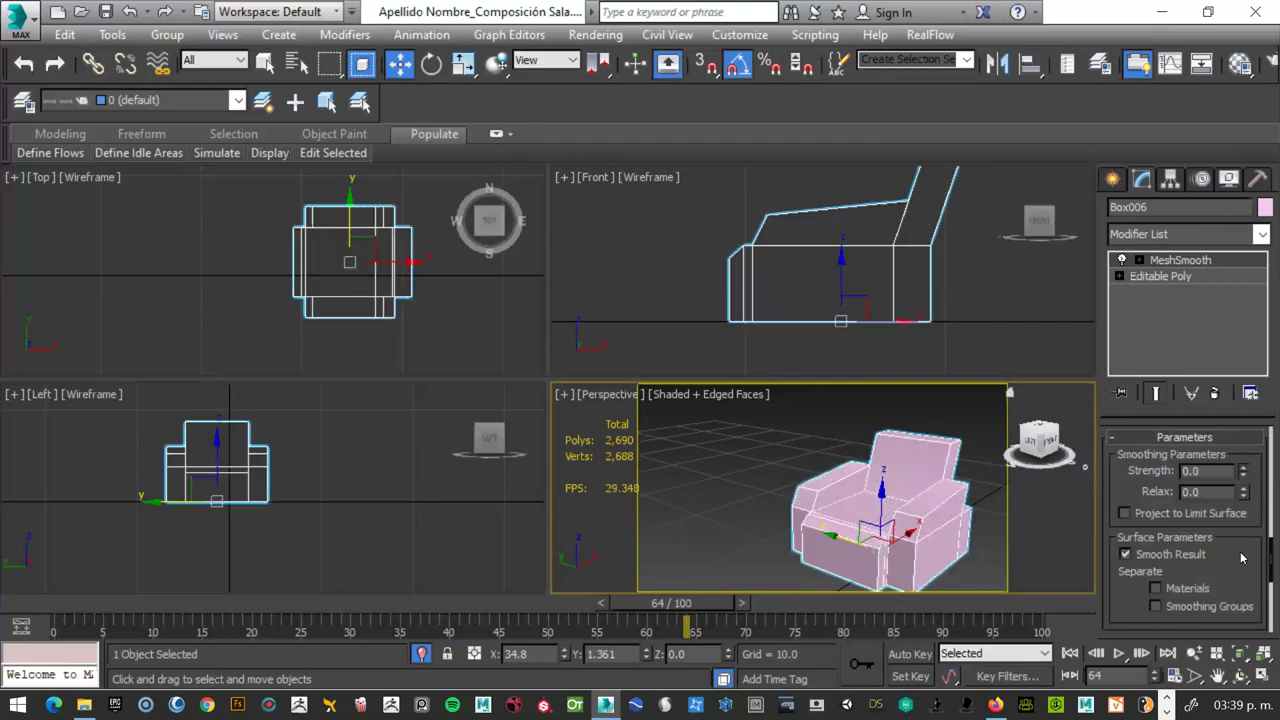
pyautogui.click(1244, 469)
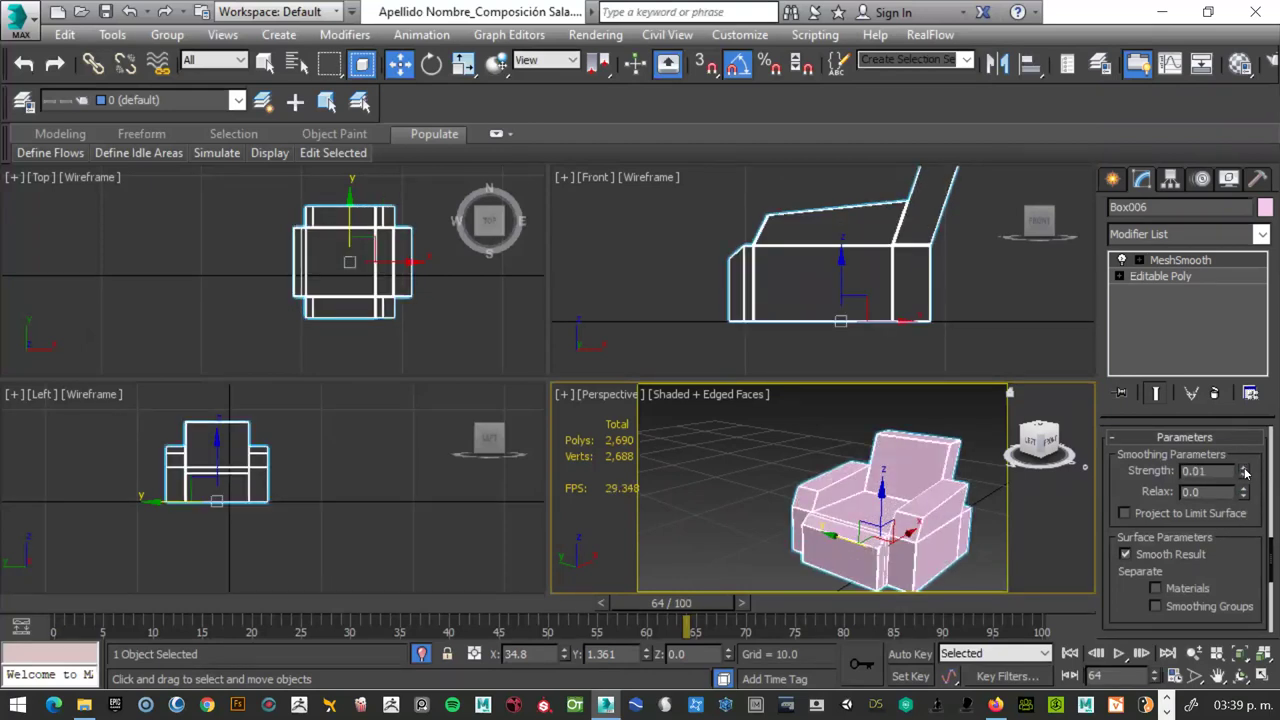
pyautogui.click(1245, 469)
pyautogui.click(1245, 470)
pyautogui.click(1246, 470)
pyautogui.click(1246, 470)
pyautogui.click(1246, 470)
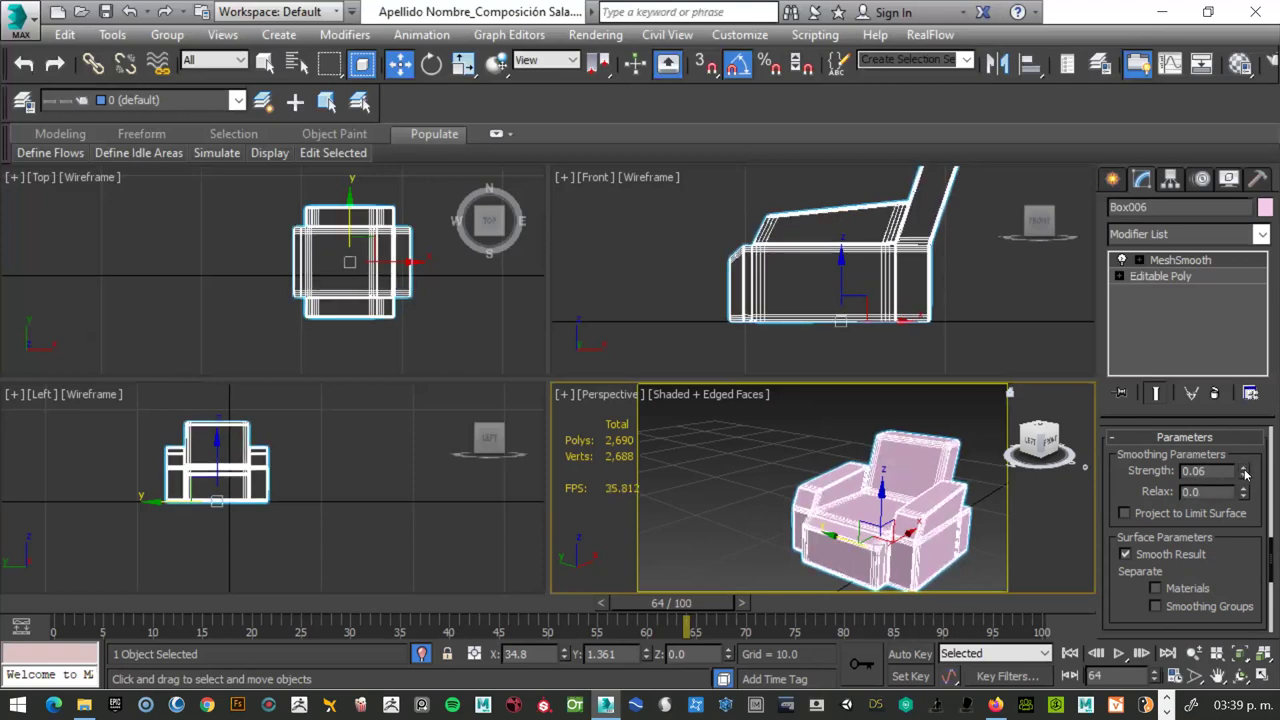
pyautogui.click(1245, 478)
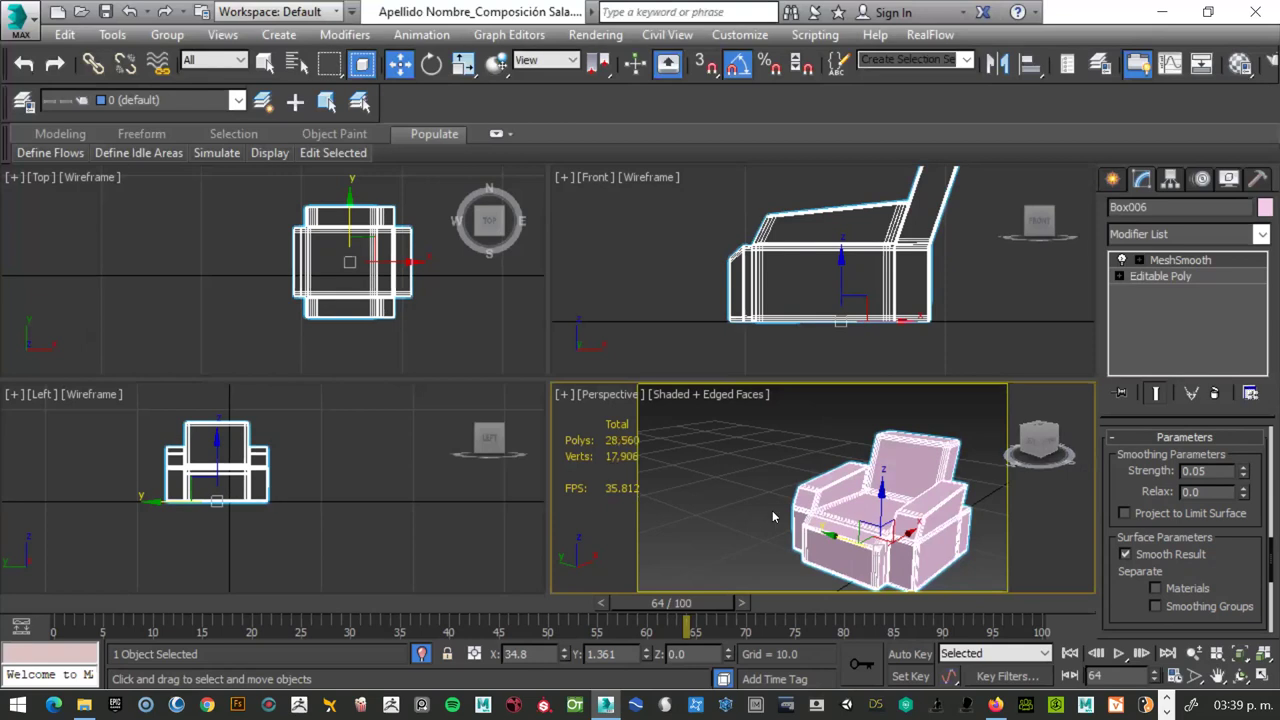
# - Render the Perspective view of the smoothed armchair
pyautogui.keyDown('alt'); pyautogui.moveTo(850, 518); pyautogui.dragTo(783, 516, button='middle'); pyautogui.keyUp('alt')
pyautogui.scroll(-2, 800, 497)
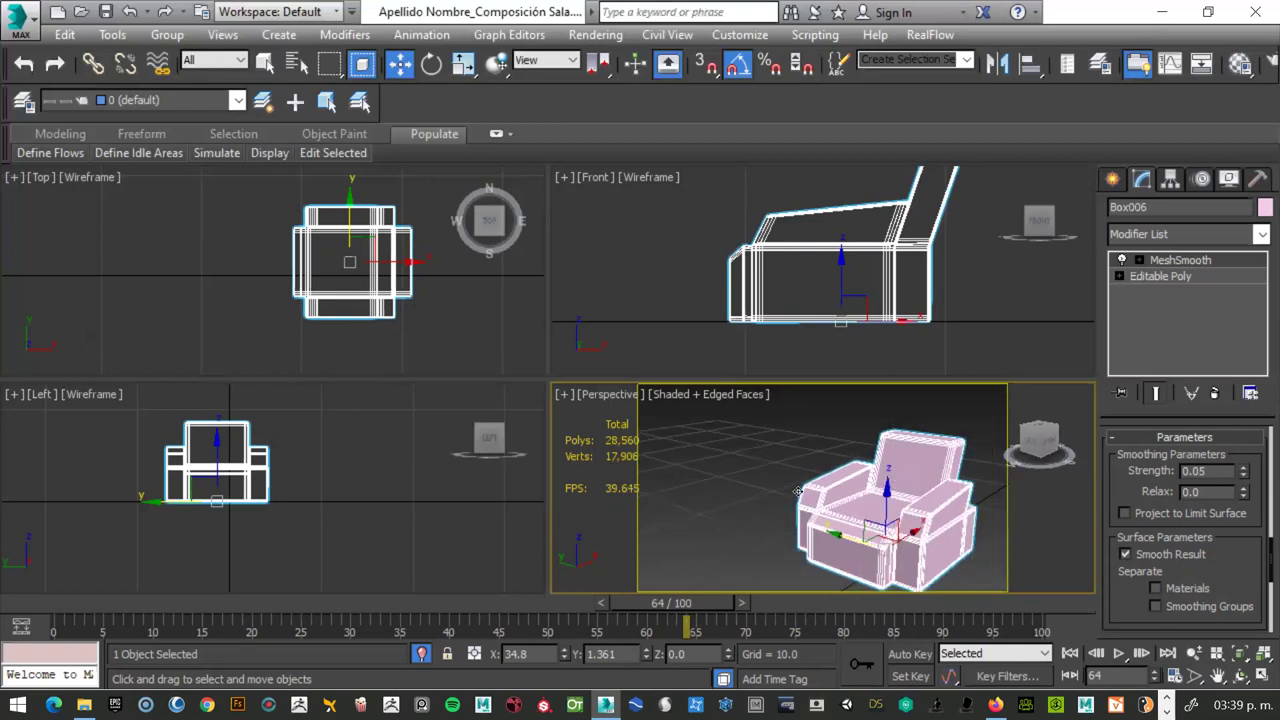
pyautogui.hotkey('shift', 'q')
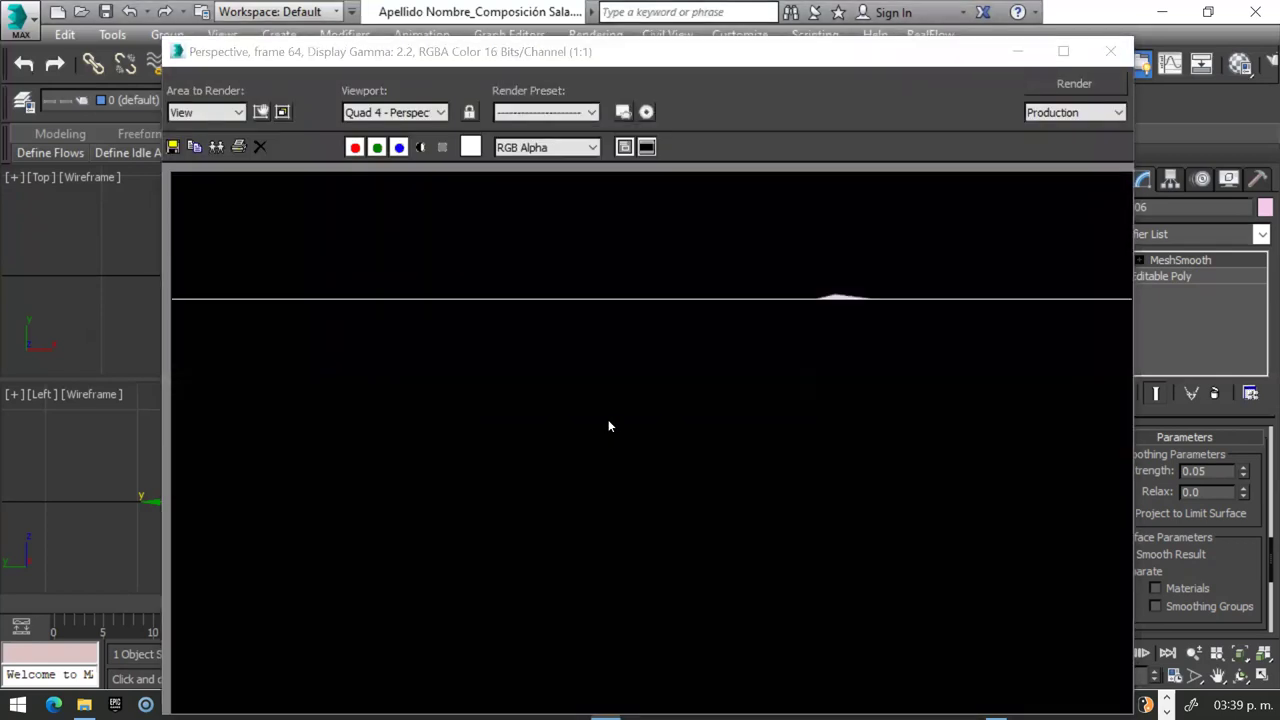
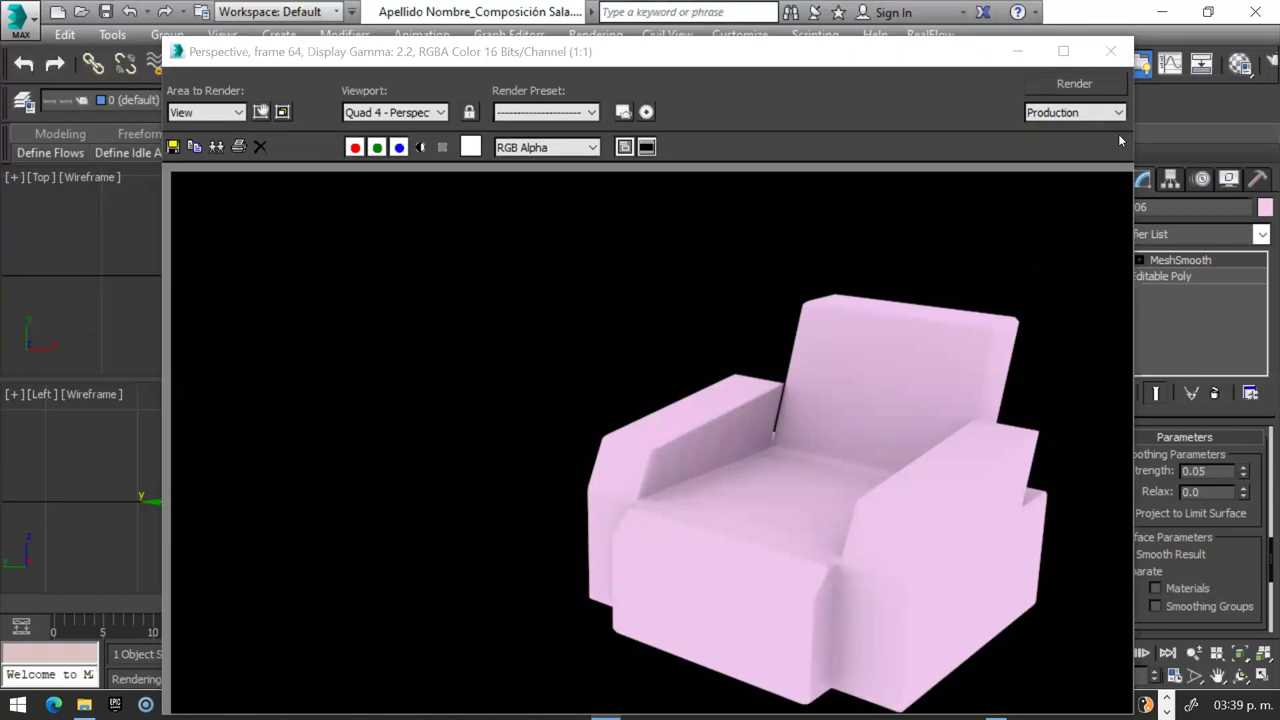
# - Close the render preview, drop to Editable Poly, and maximize the perspective view over the seat
pyautogui.click(1110, 51)
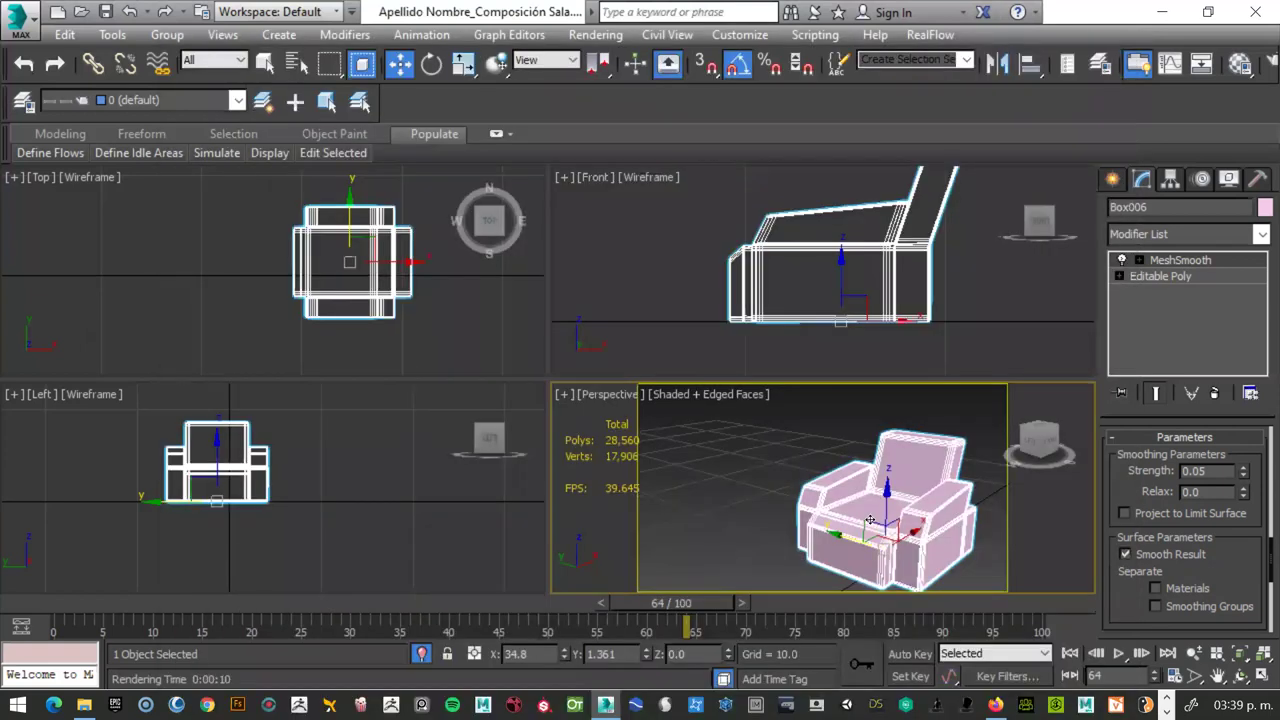
pyautogui.scroll(2, 755, 347)
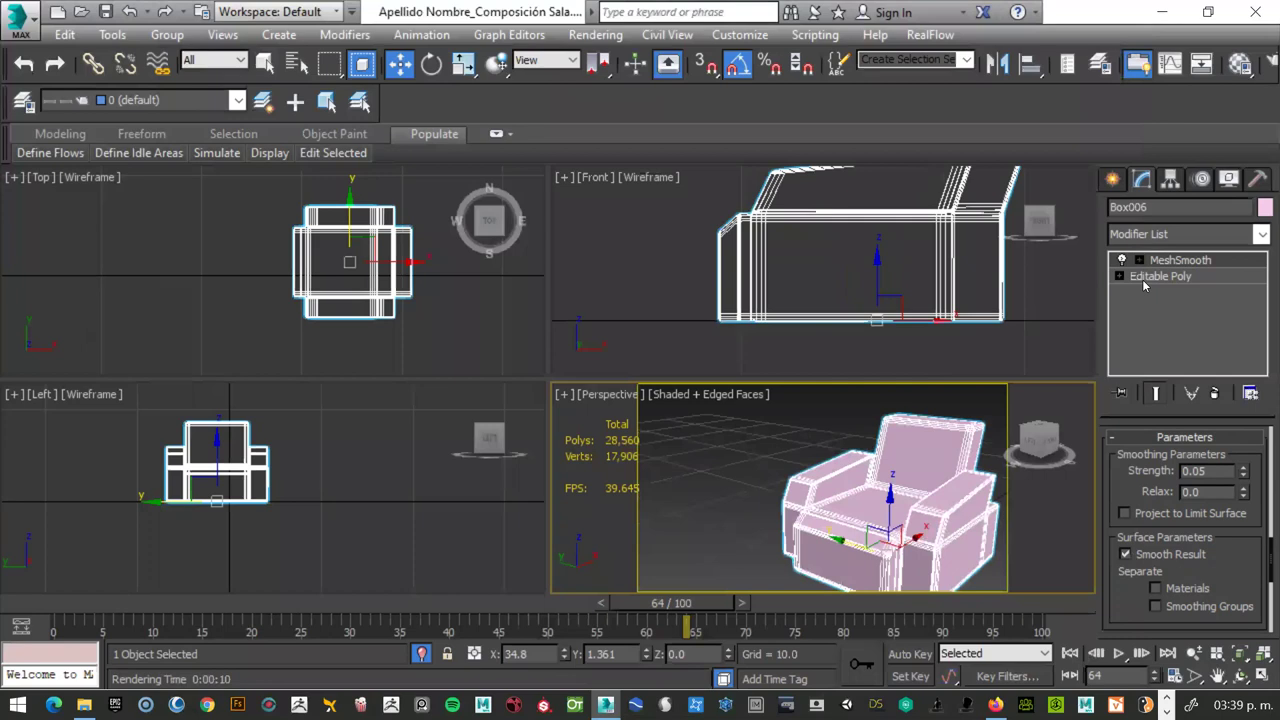
pyautogui.click(1152, 278)
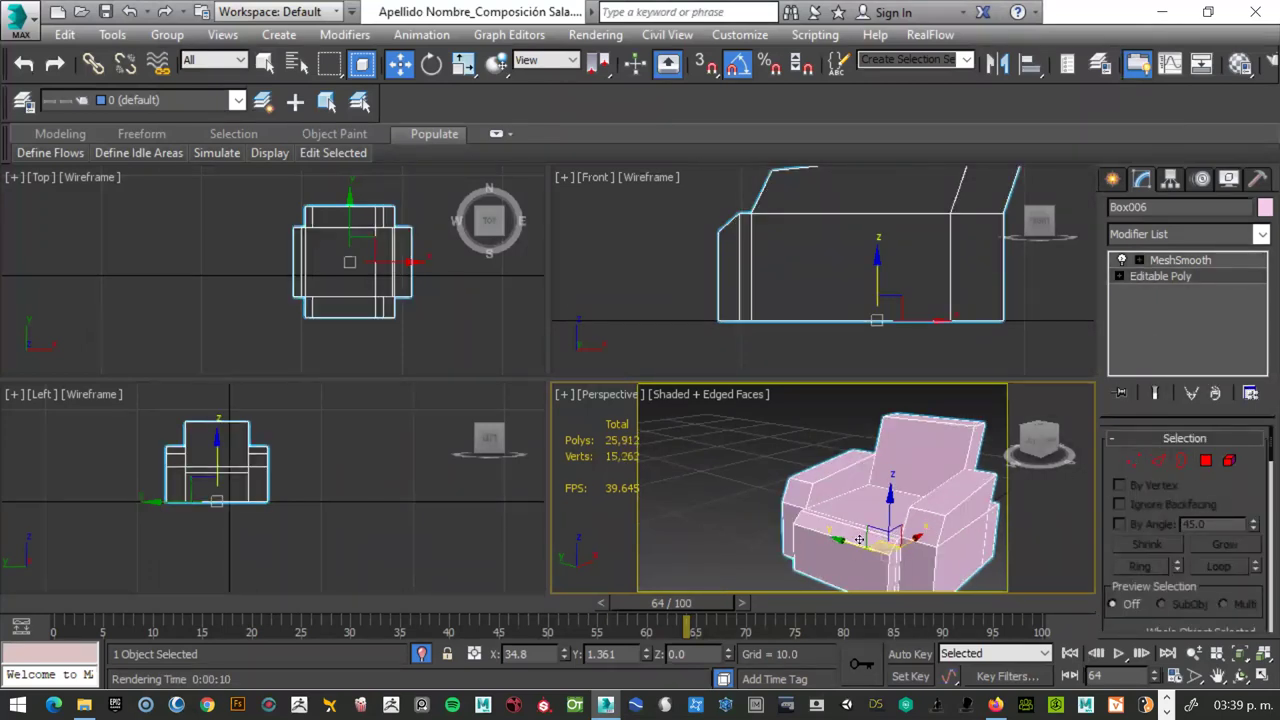
pyautogui.scroll(1, 858, 527)
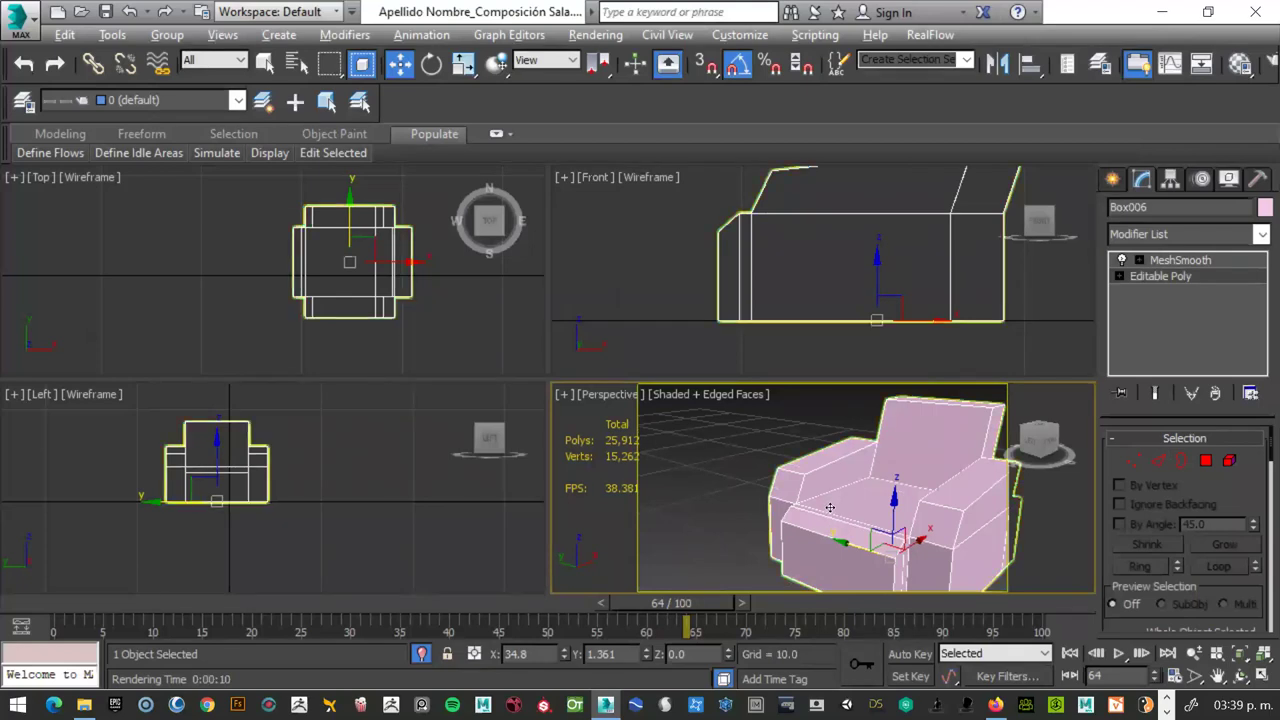
pyautogui.hotkey('alt', 'w')
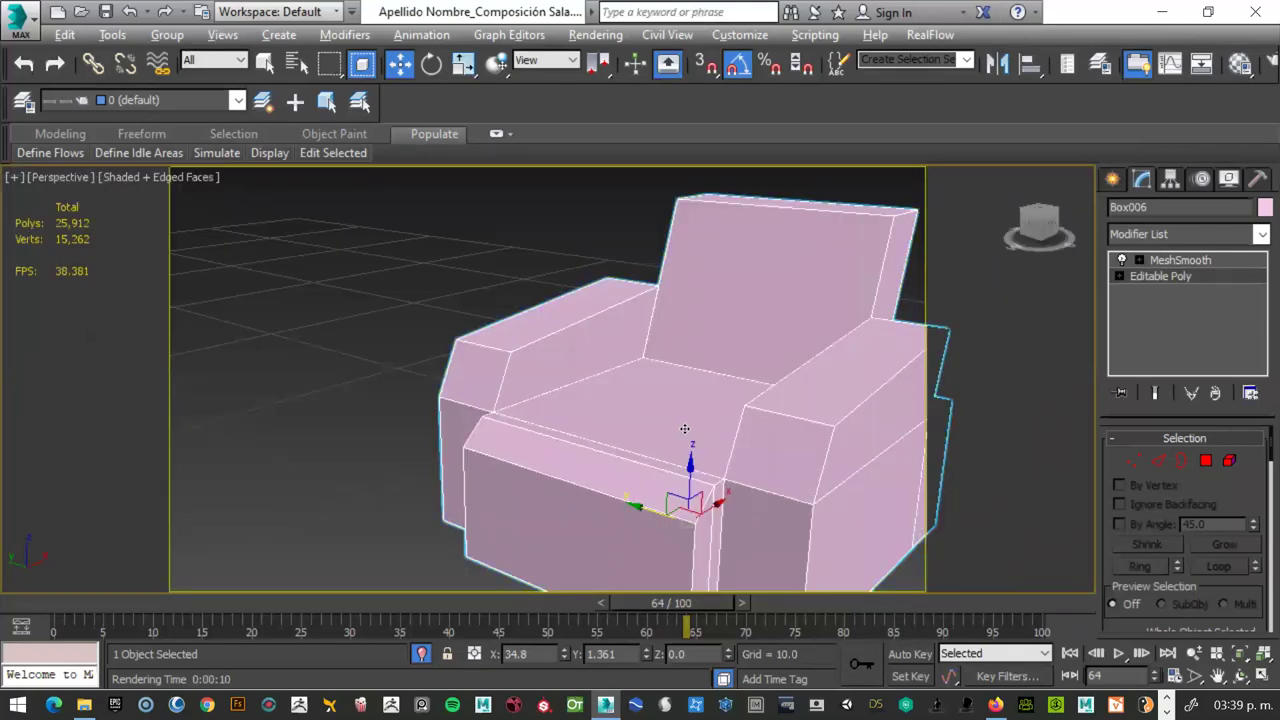
pyautogui.scroll(2, 686, 426)
pyautogui.keyDown('alt'); pyautogui.moveTo(687, 416); pyautogui.dragTo(691, 420, button='middle'); pyautogui.keyUp('alt')
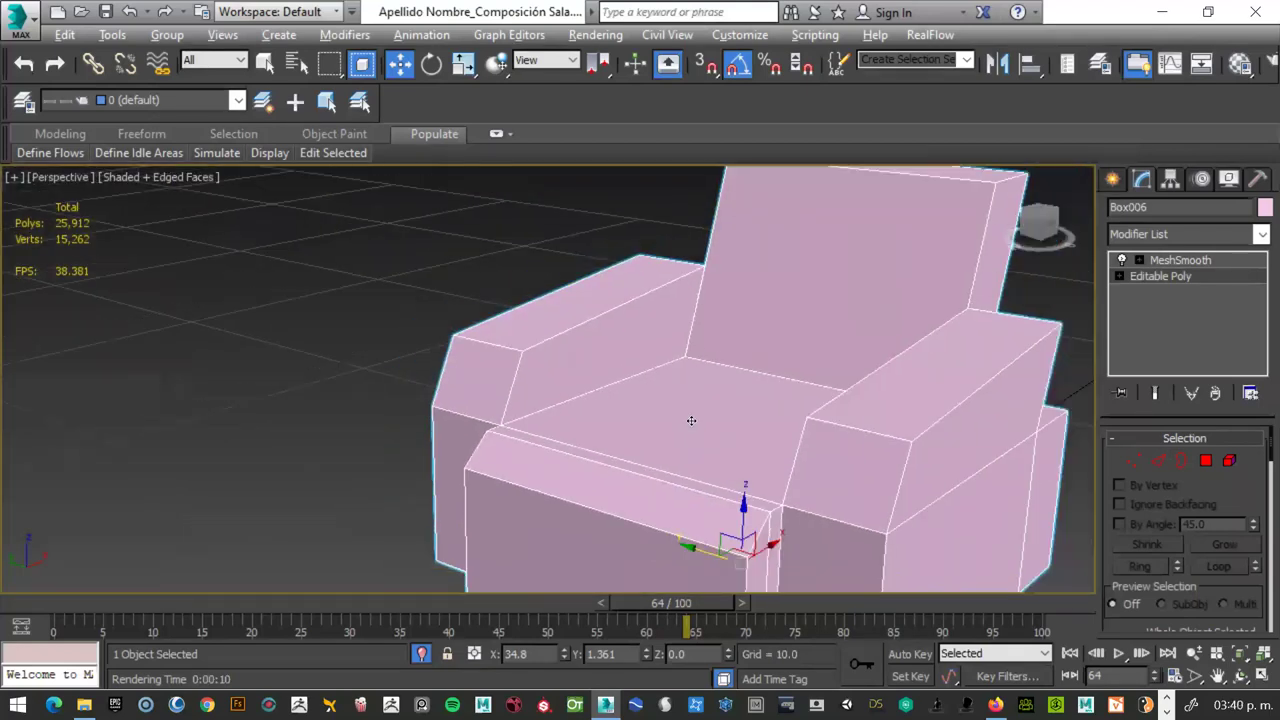
# - Select the seat cushion's two front corner edges and Connect them with a new edge
pyautogui.click(1157, 460)
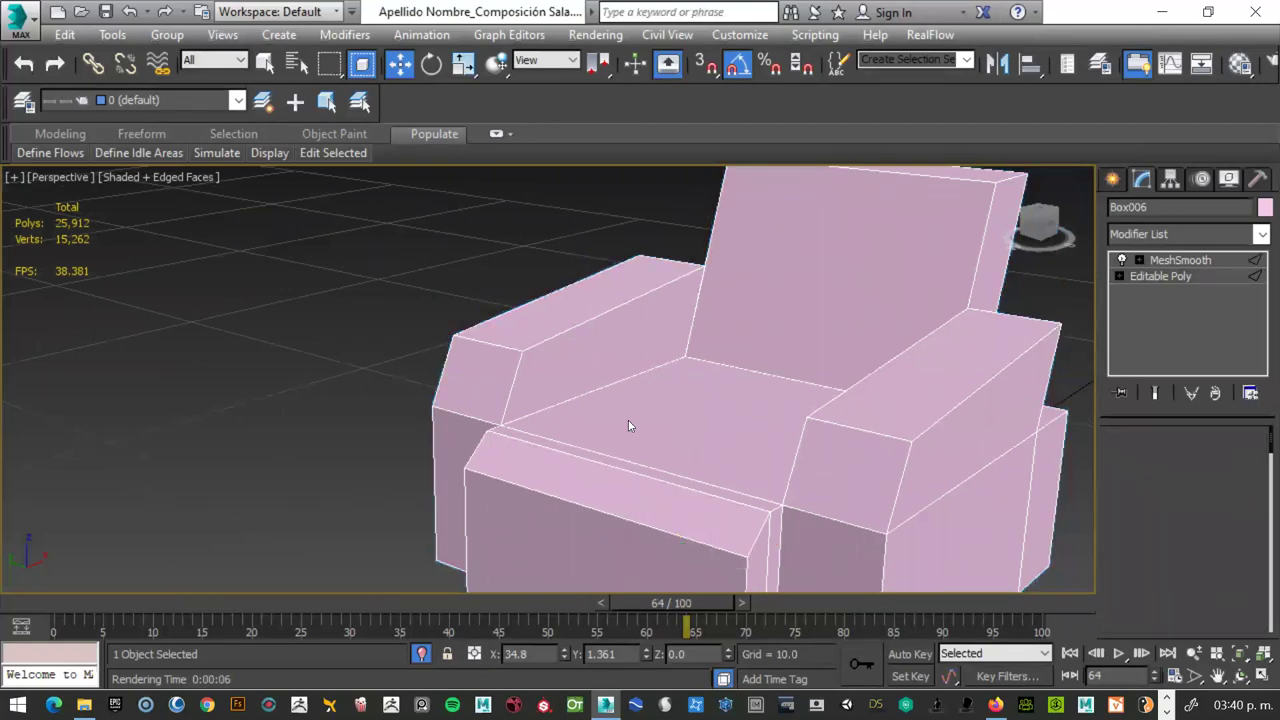
pyautogui.click(472, 450)
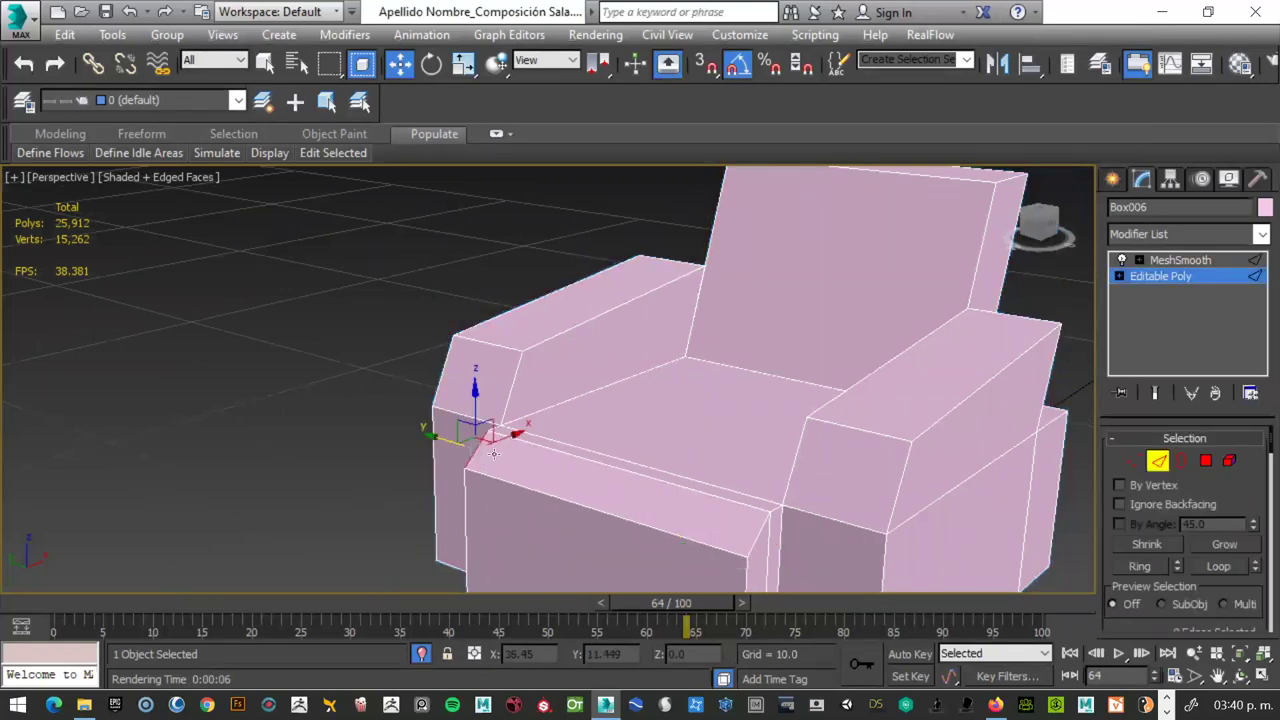
pyautogui.keyDown('ctrl'); pyautogui.click(757, 538); pyautogui.keyUp('ctrl')
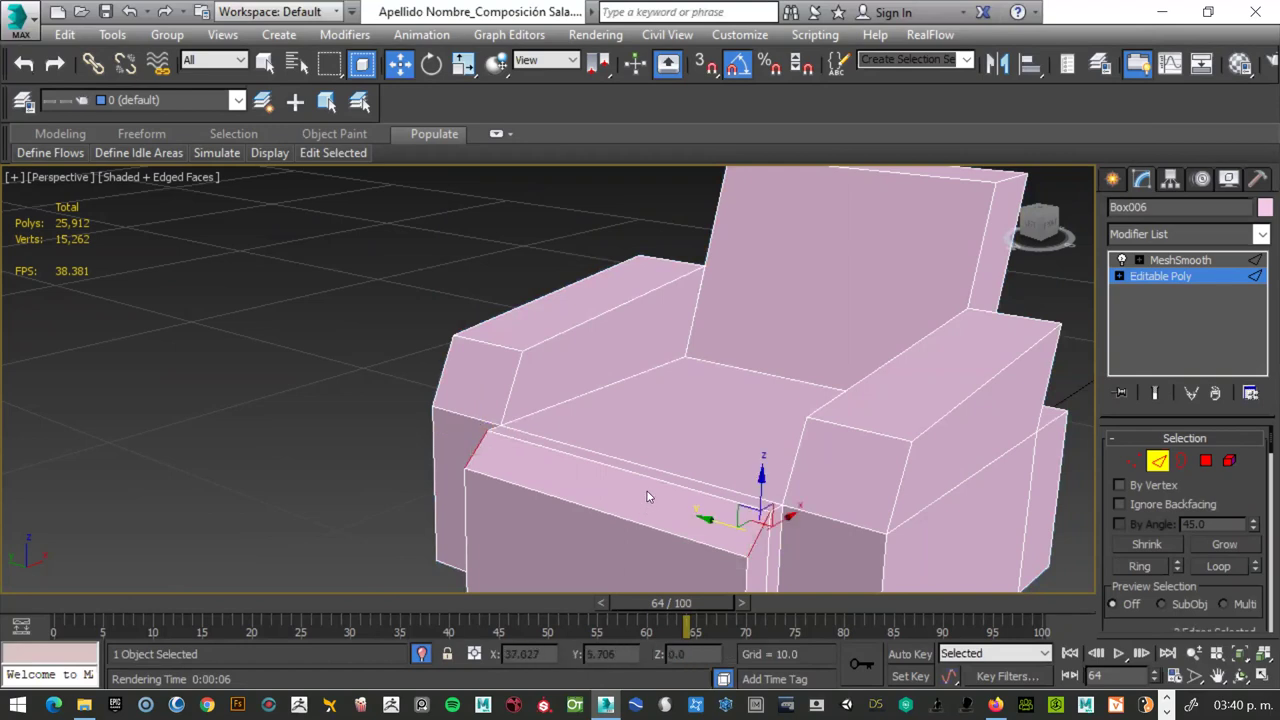
pyautogui.scroll(3, 647, 491)
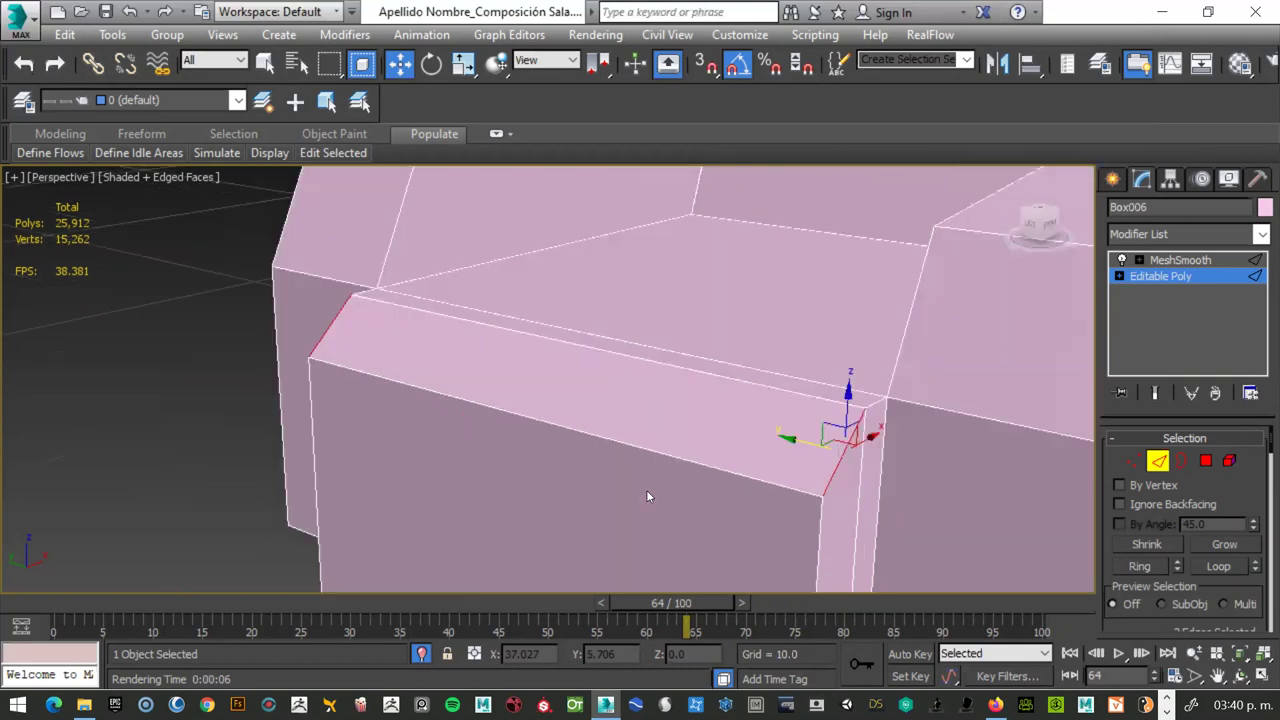
pyautogui.rightClick(663, 439)
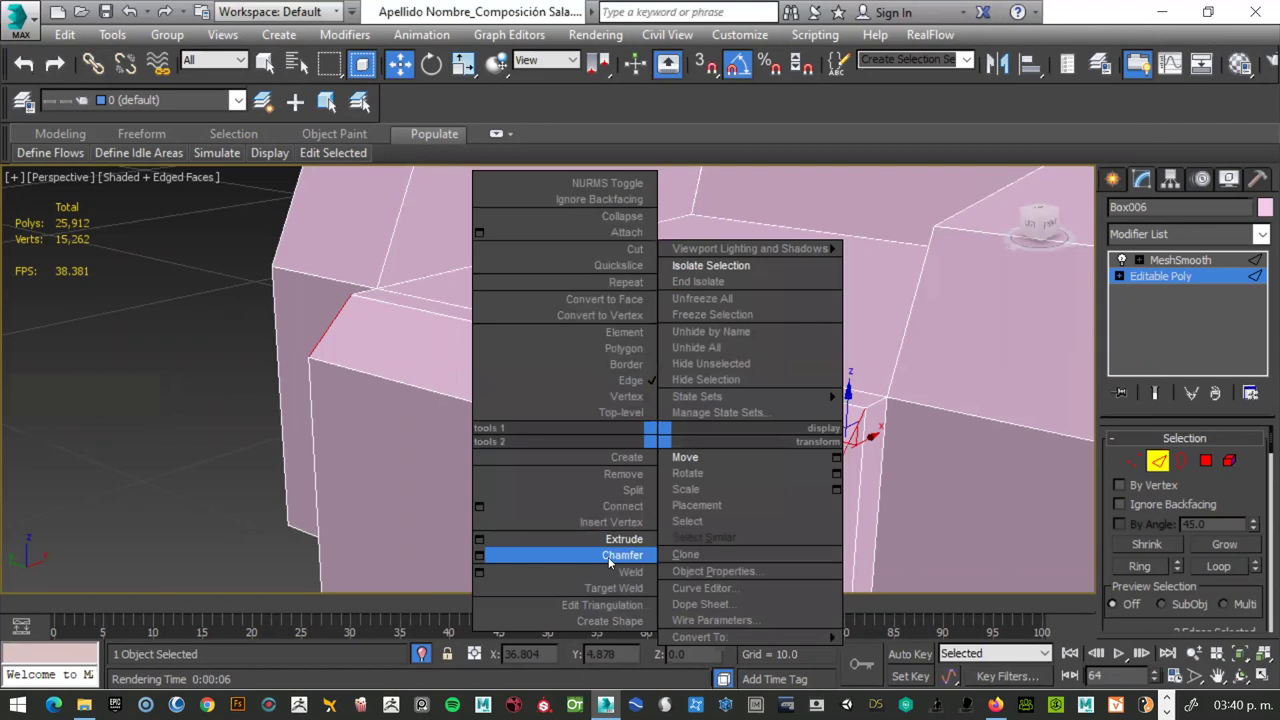
pyautogui.click(627, 507)
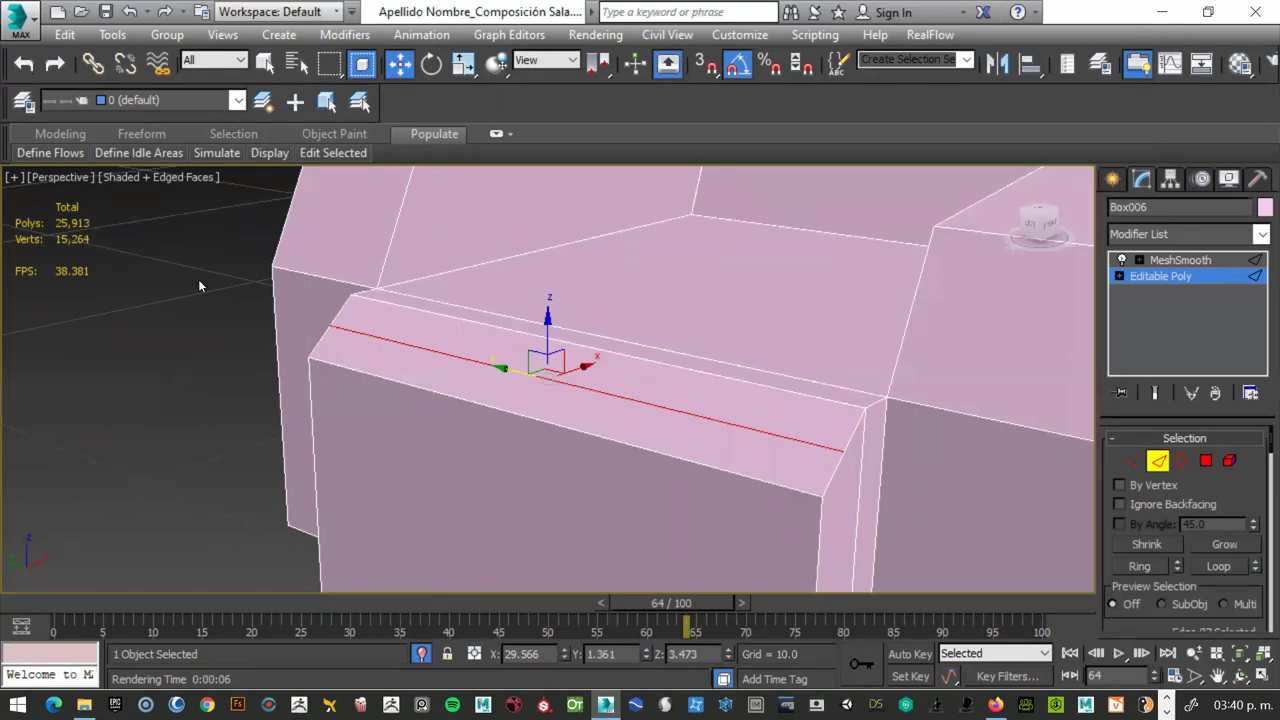
# - Switch to the Front view, zoom extents, and zoom in on the chair
pyautogui.press('f')
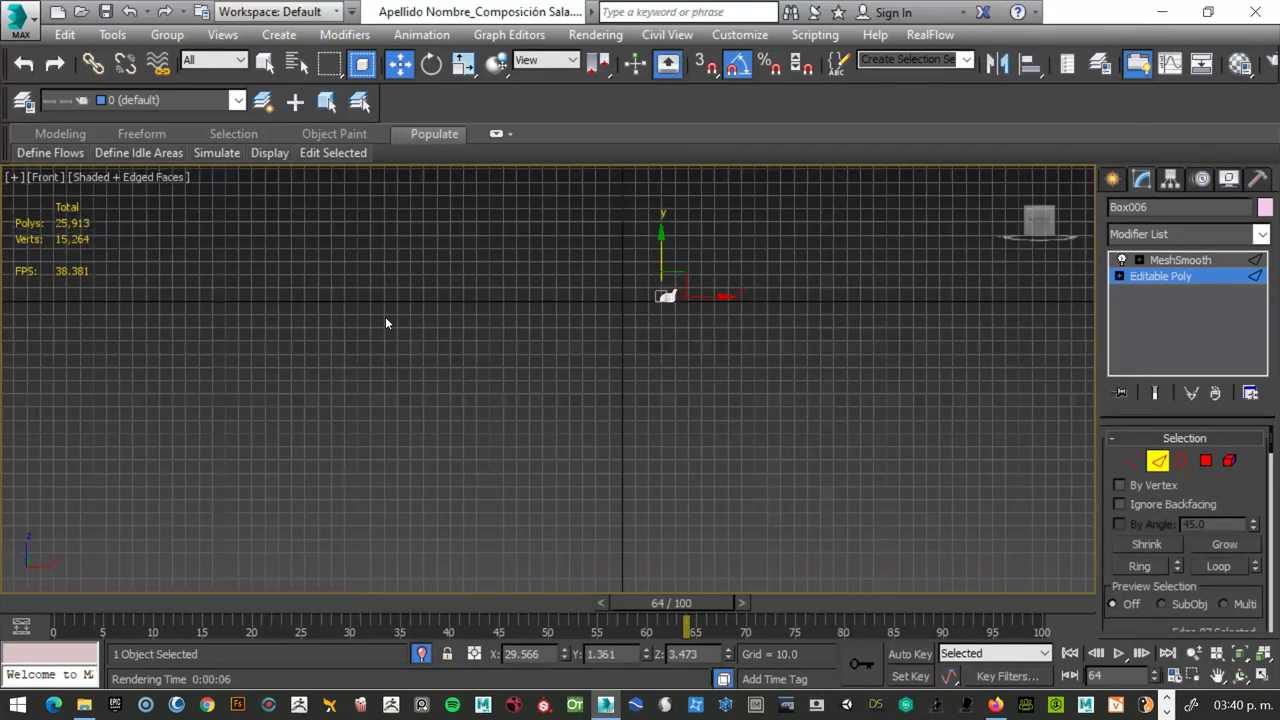
pyautogui.press('z')
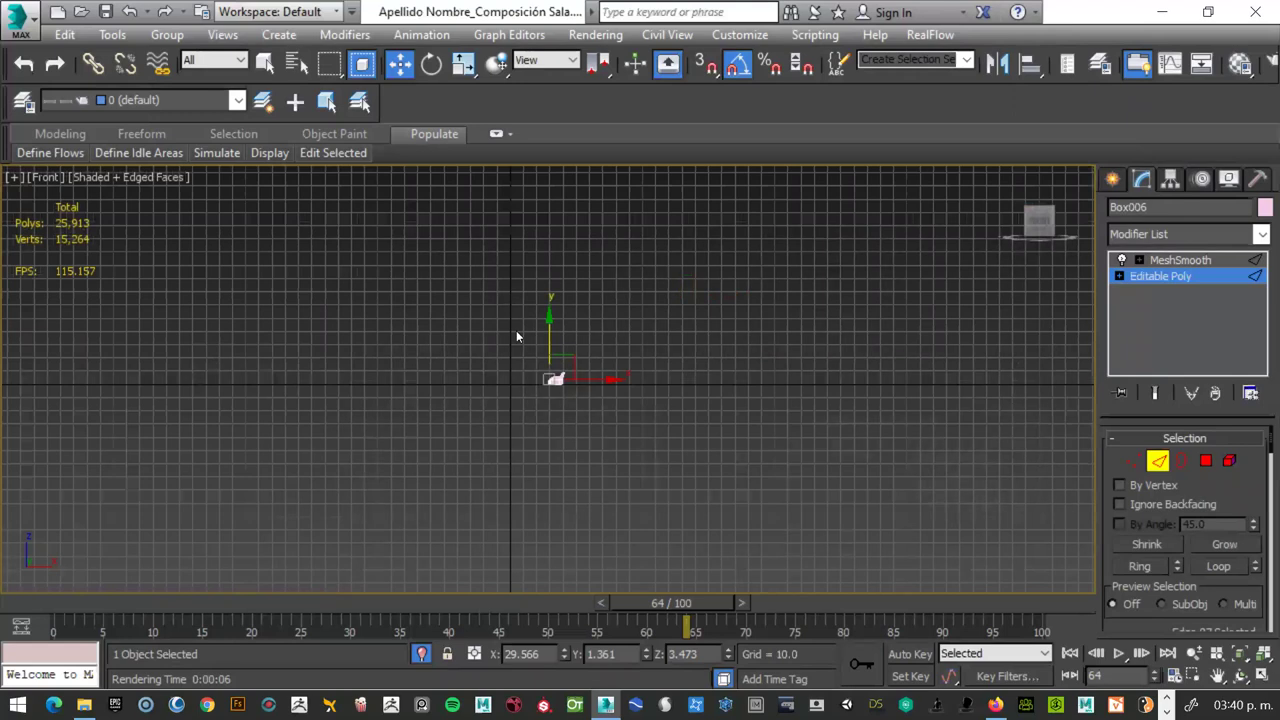
pyautogui.scroll(4, 522, 383)
pyautogui.scroll(2, 630, 378)
pyautogui.scroll(2, 609, 371)
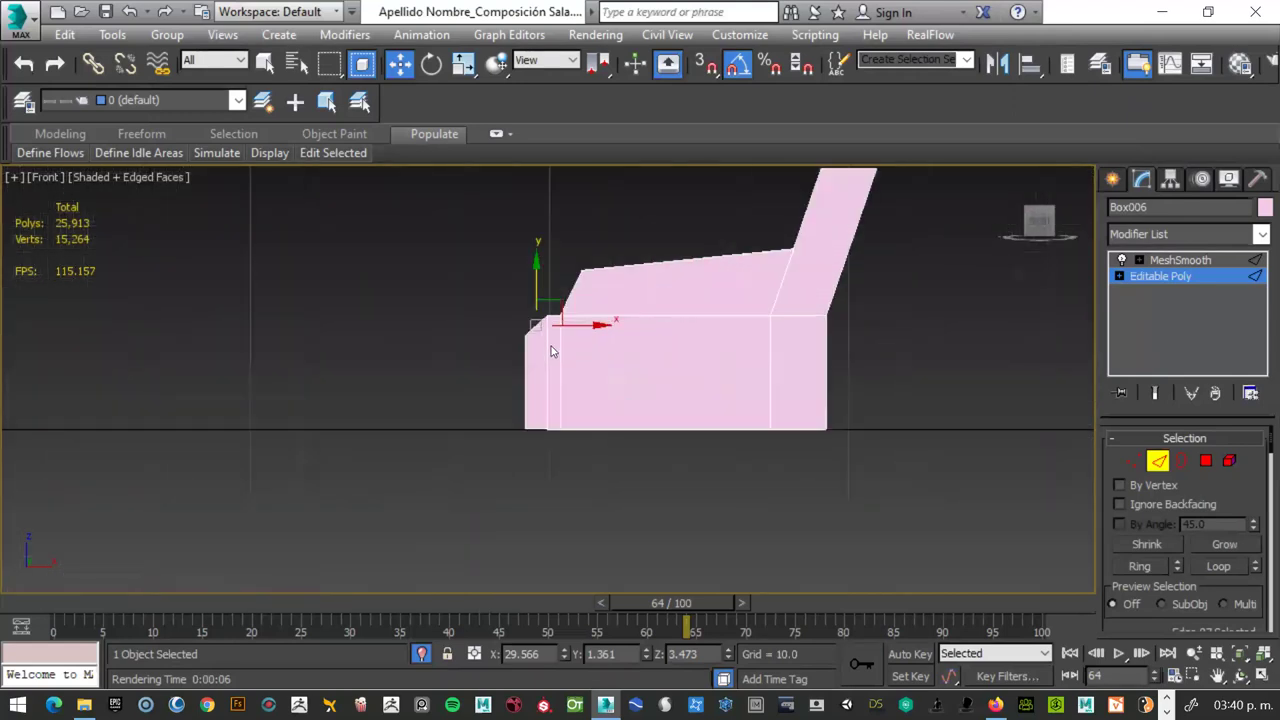
pyautogui.scroll(2, 551, 343)
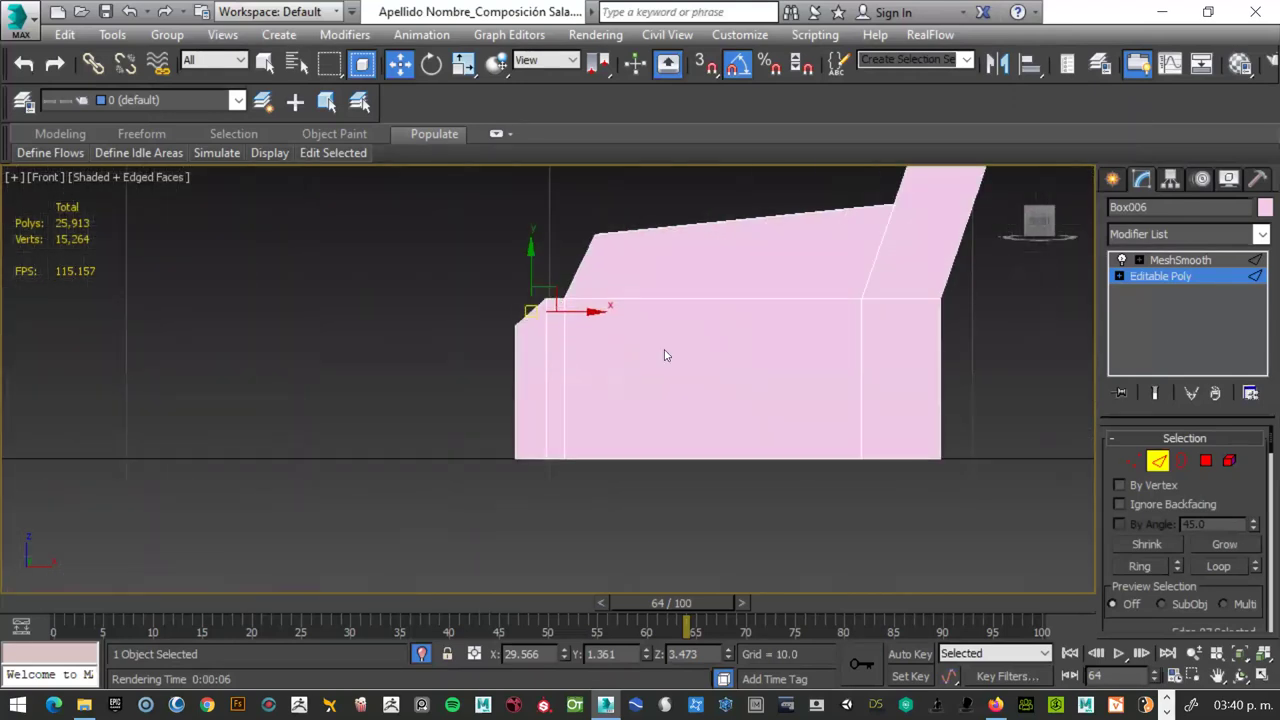
# - Select the seat's top front vertices, return to Perspective, and undo the recent seat edit
pyautogui.press('1')
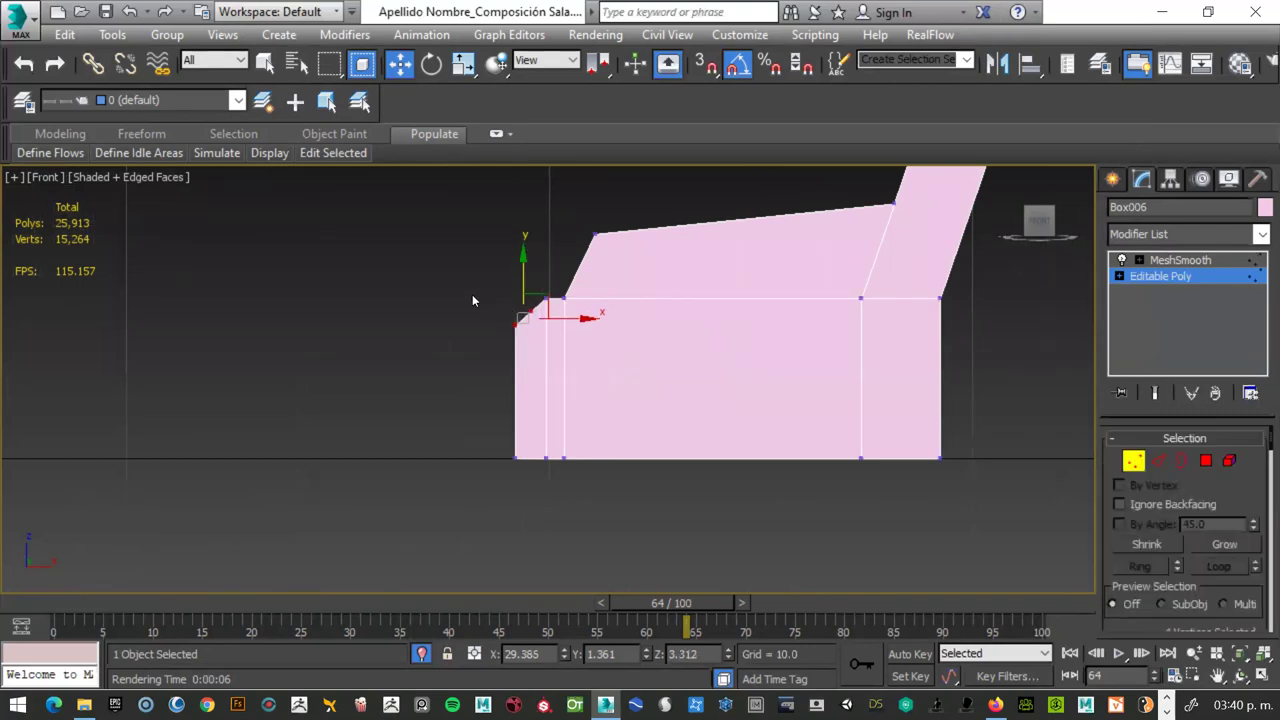
pyautogui.click(536, 303)
pyautogui.moveTo(534, 317)
pyautogui.mouseDown()
pyautogui.moveTo(524, 302)
pyautogui.moveTo(538, 287)
pyautogui.mouseUp()
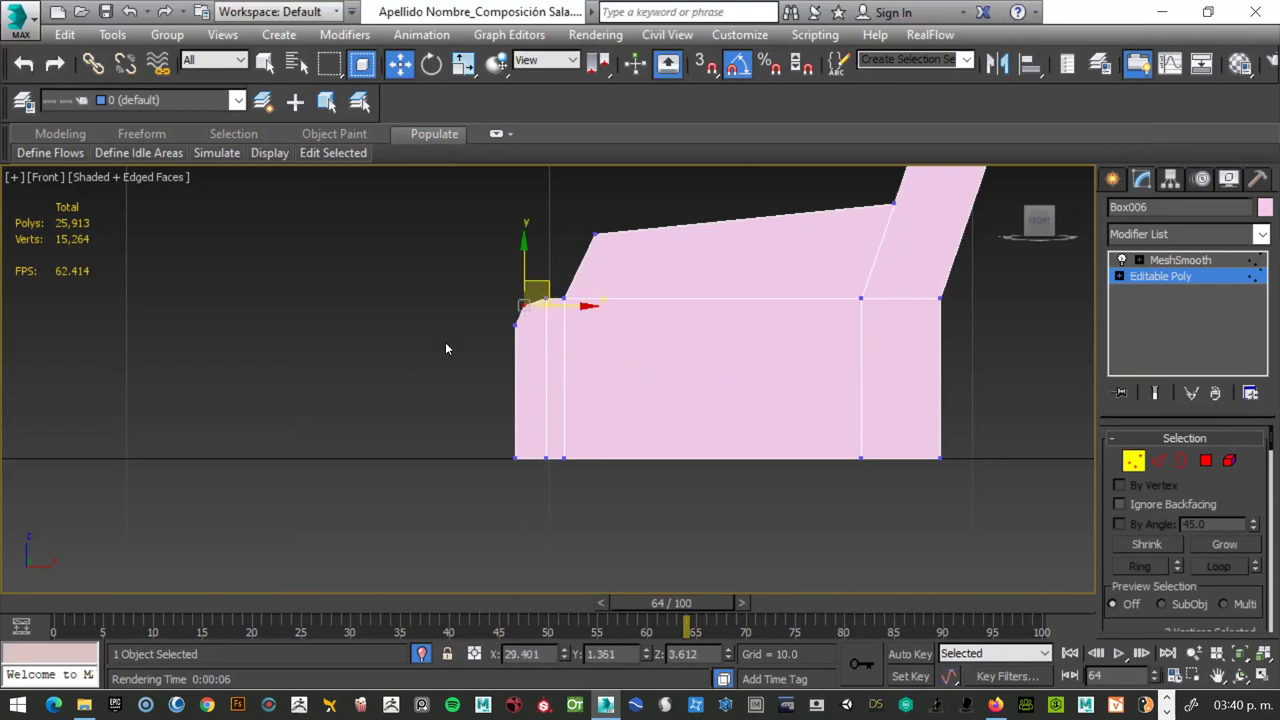
pyautogui.press('p')
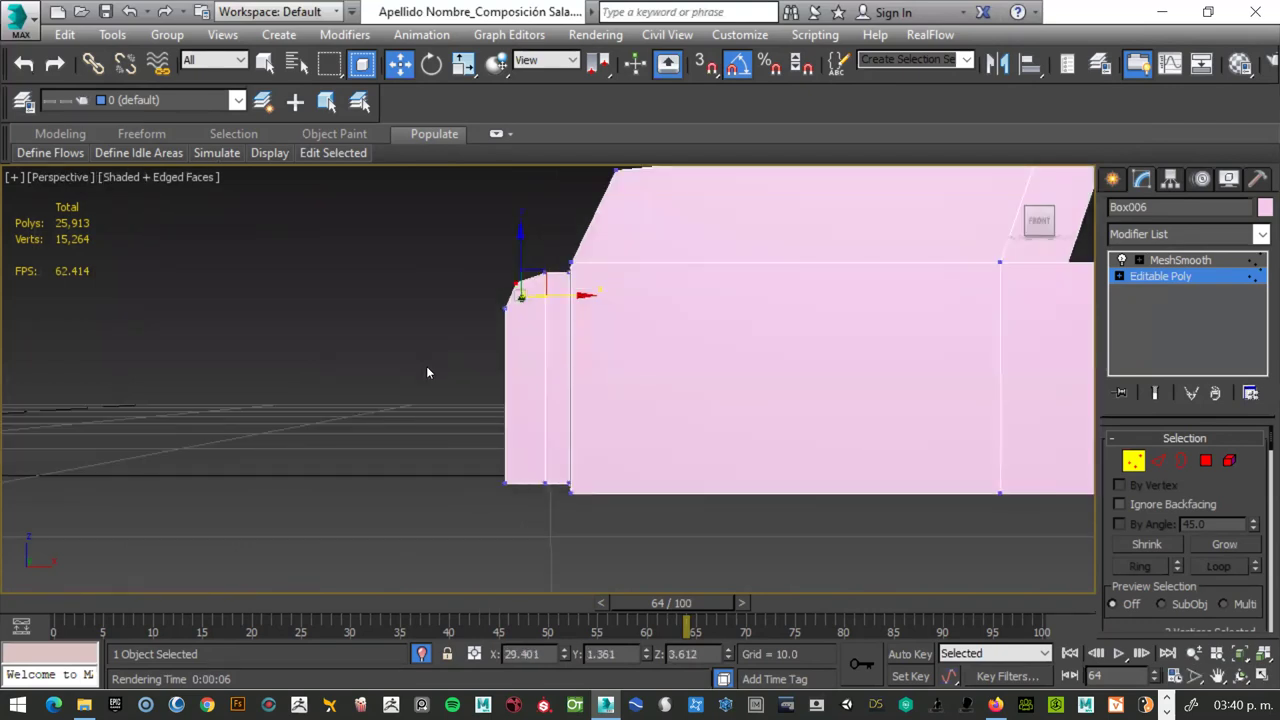
pyautogui.keyDown('alt'); pyautogui.moveTo(427, 372); pyautogui.dragTo(492, 431, button='middle'); pyautogui.keyUp('alt')
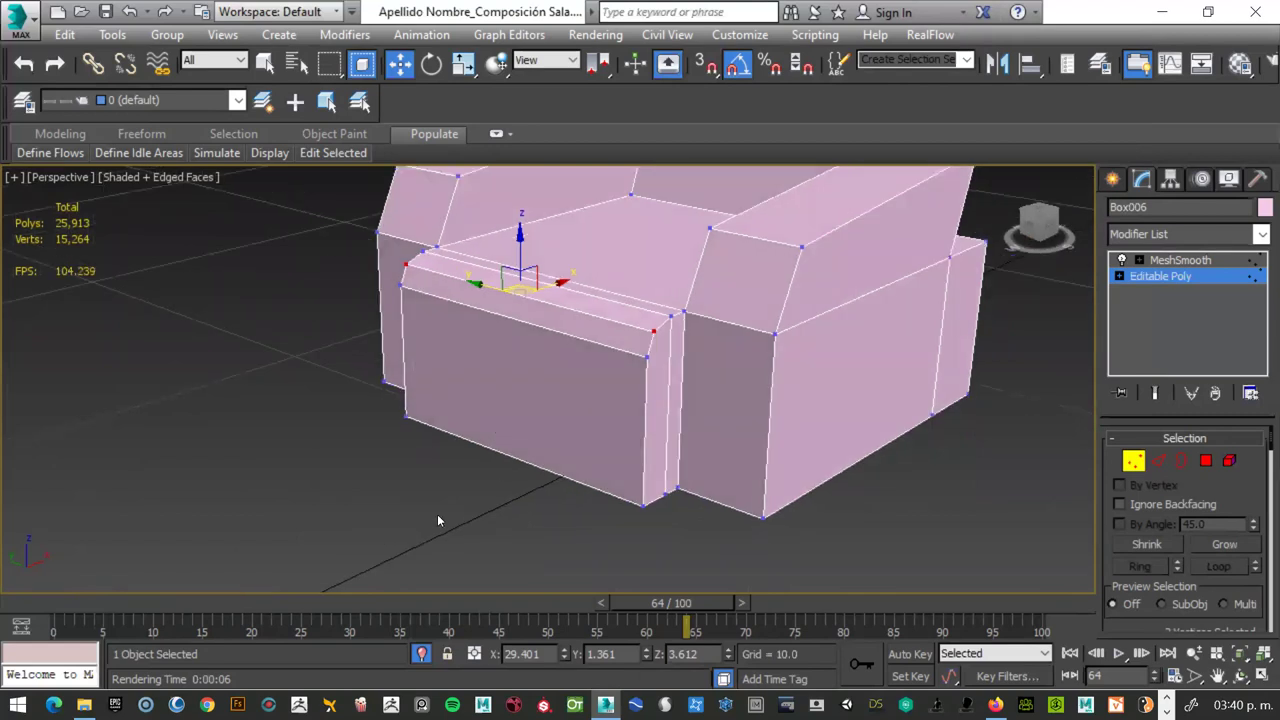
pyautogui.hotkey('ctrl', 'z')
pyautogui.hotkey('ctrl', 'z')
pyautogui.hotkey('ctrl', 'z')
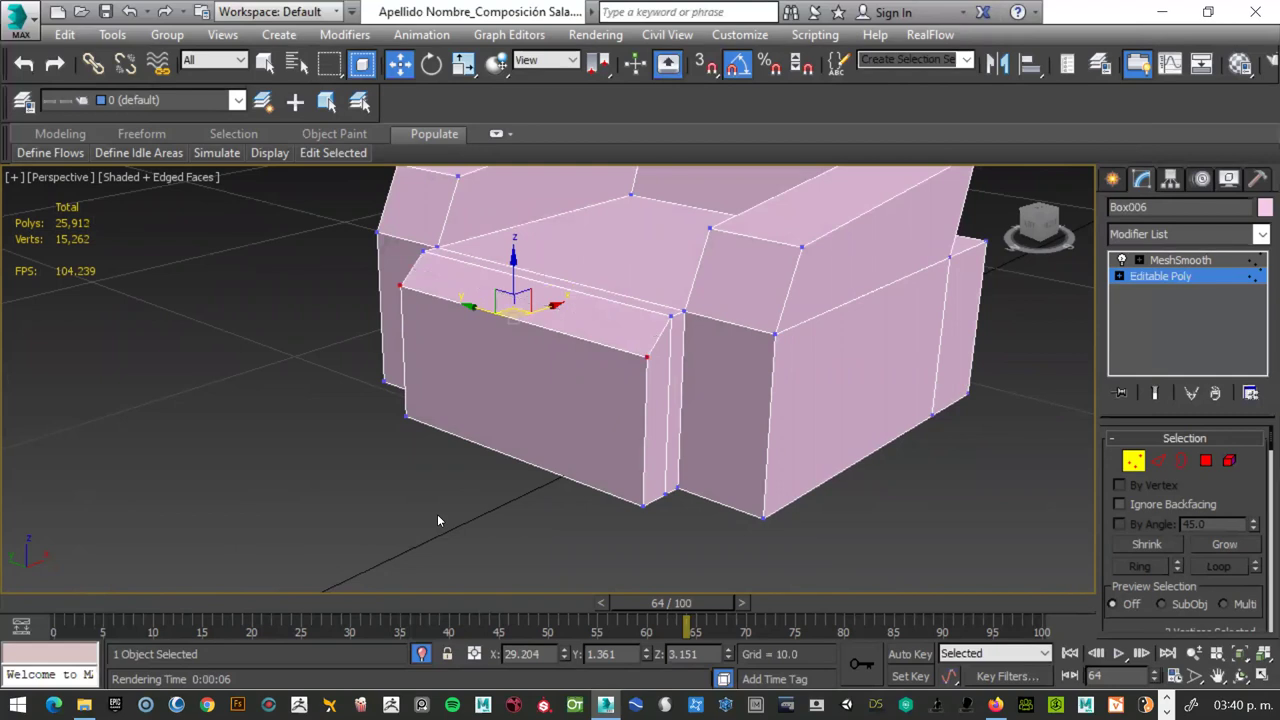
# - Try selecting the cushion's top edges and the cushion and armrest faces, then clear the faces
pyautogui.click(1160, 461)
pyautogui.click(662, 340)
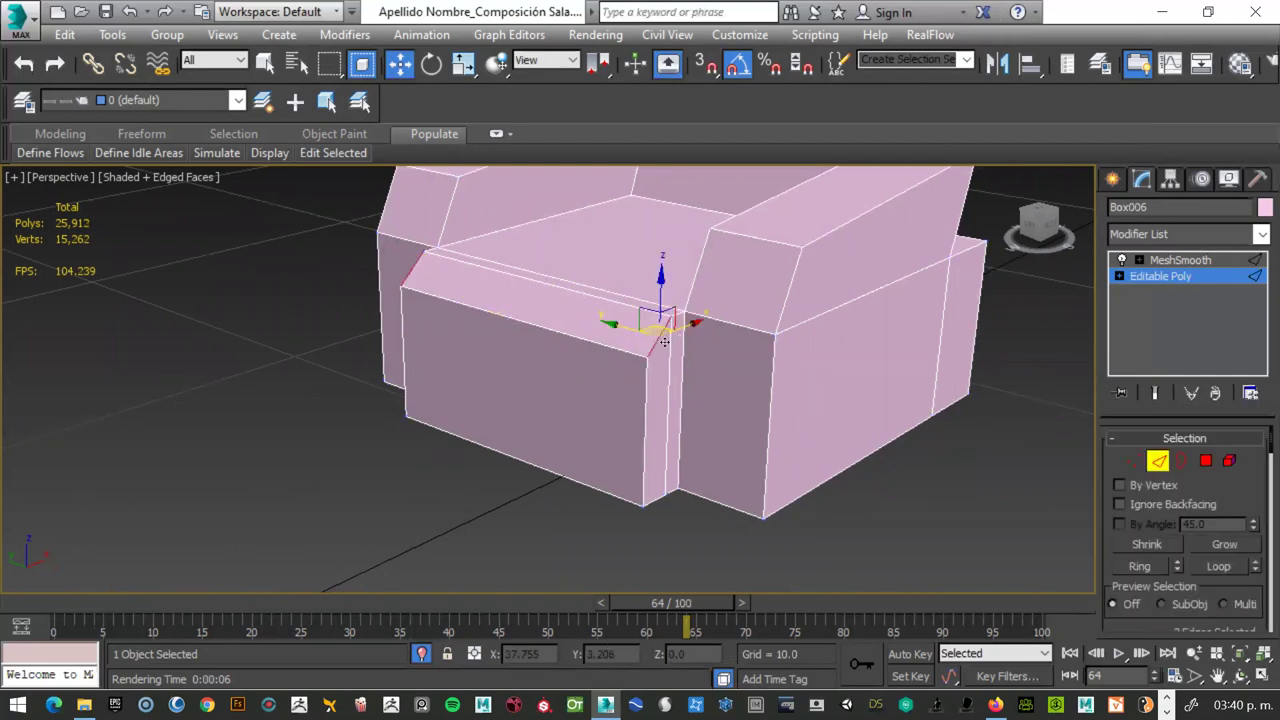
pyautogui.click(455, 275)
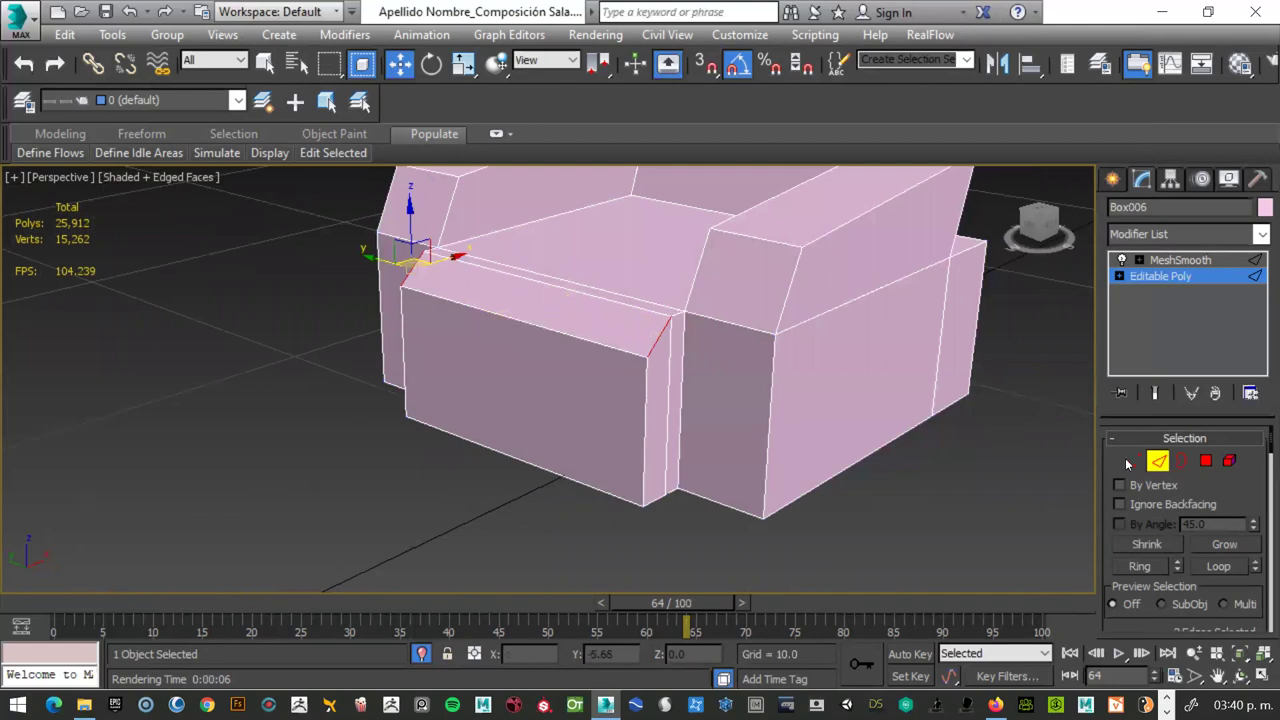
pyautogui.click(1206, 460)
pyautogui.click(600, 372)
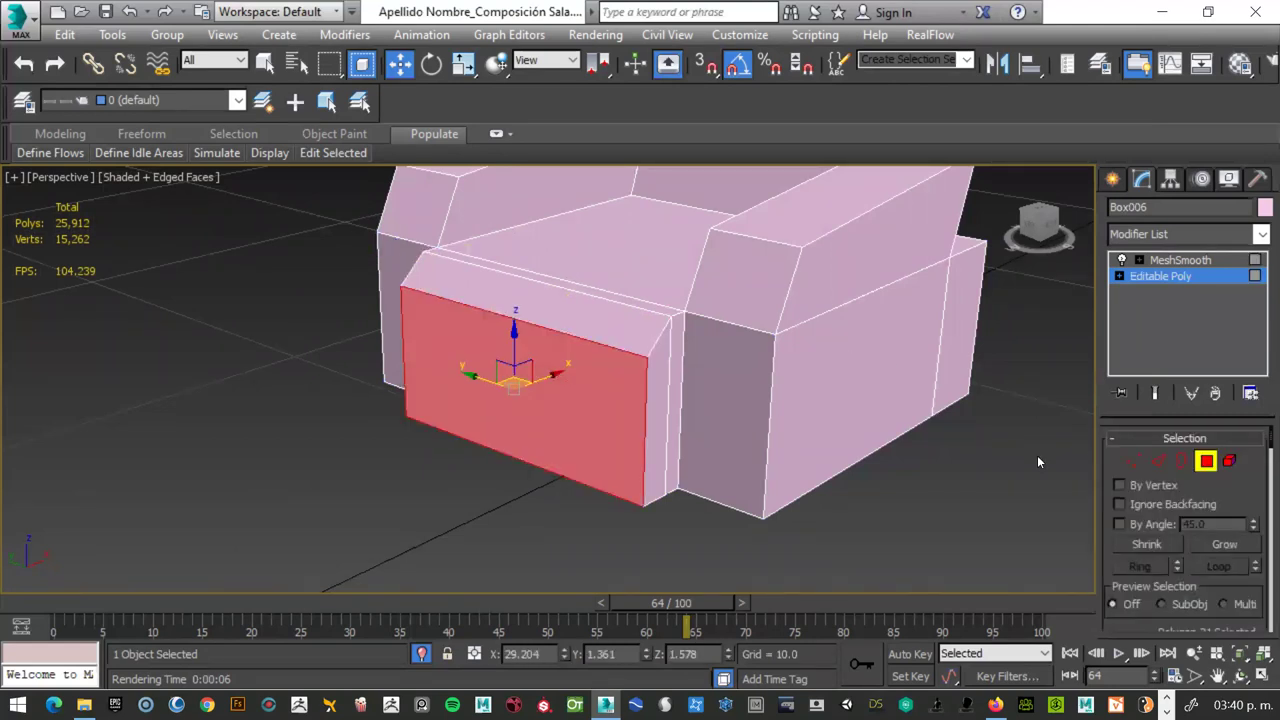
pyautogui.click(1155, 460)
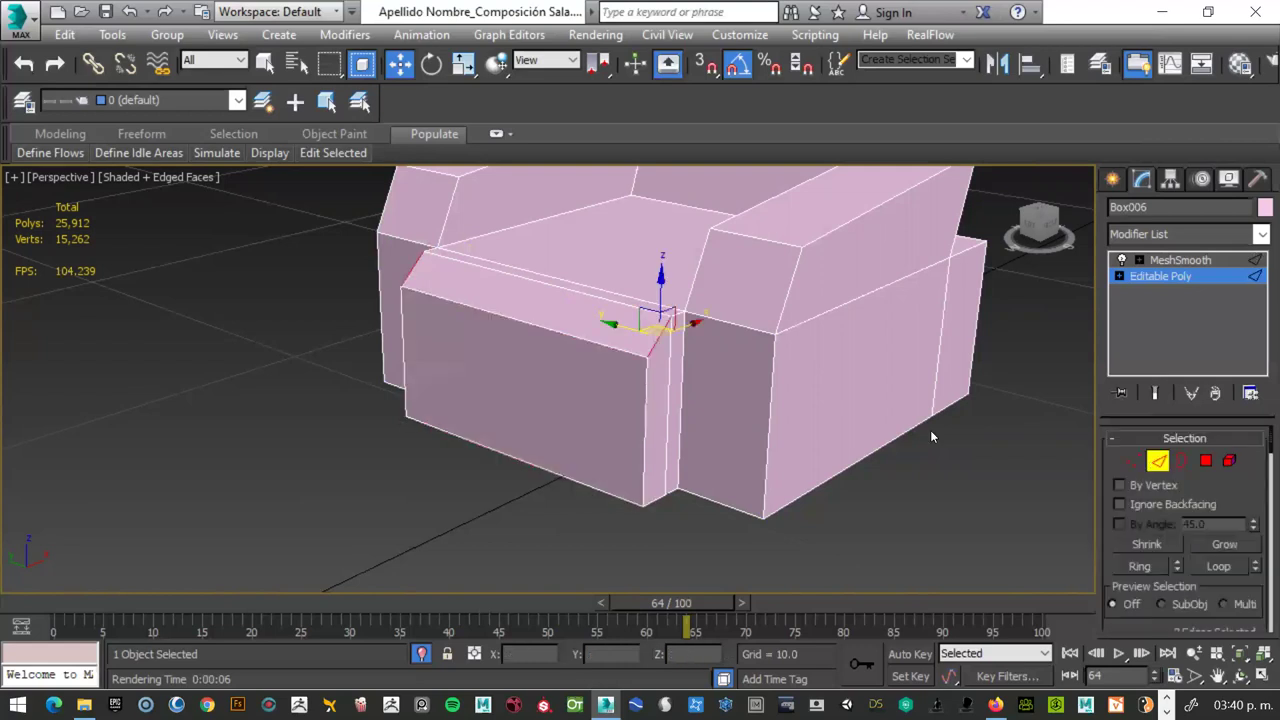
pyautogui.click(644, 355)
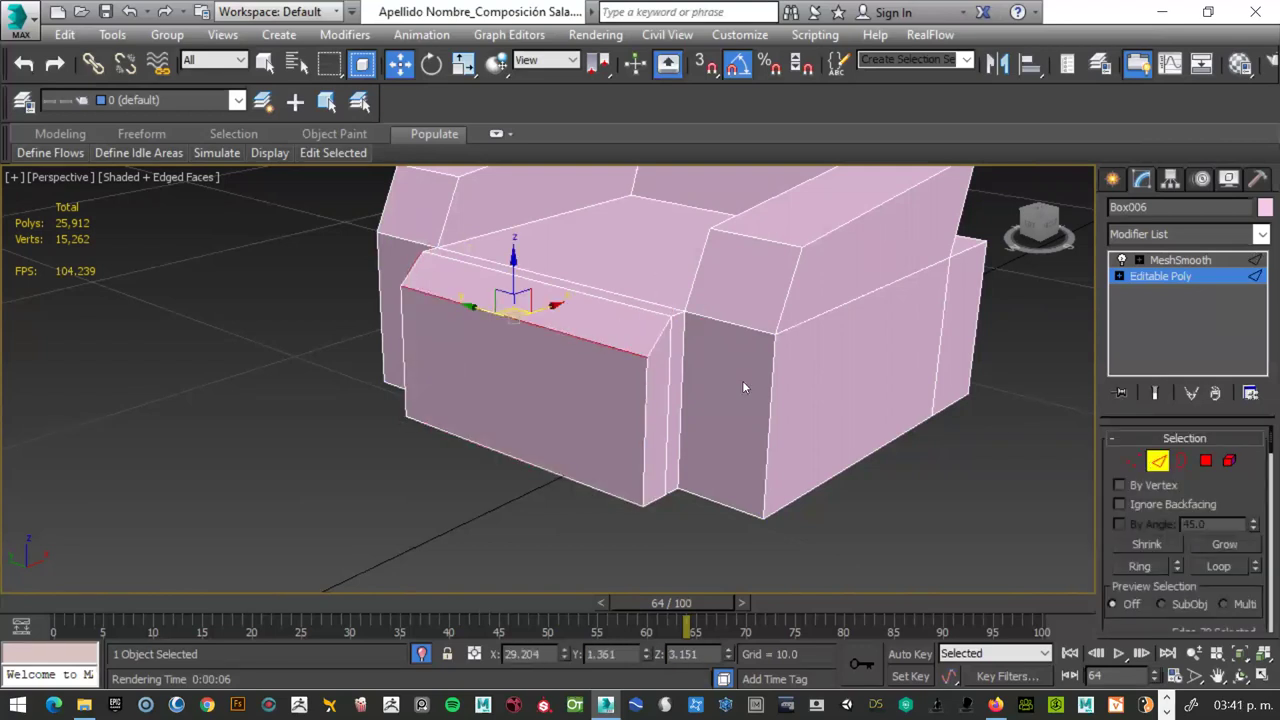
pyautogui.click(1205, 461)
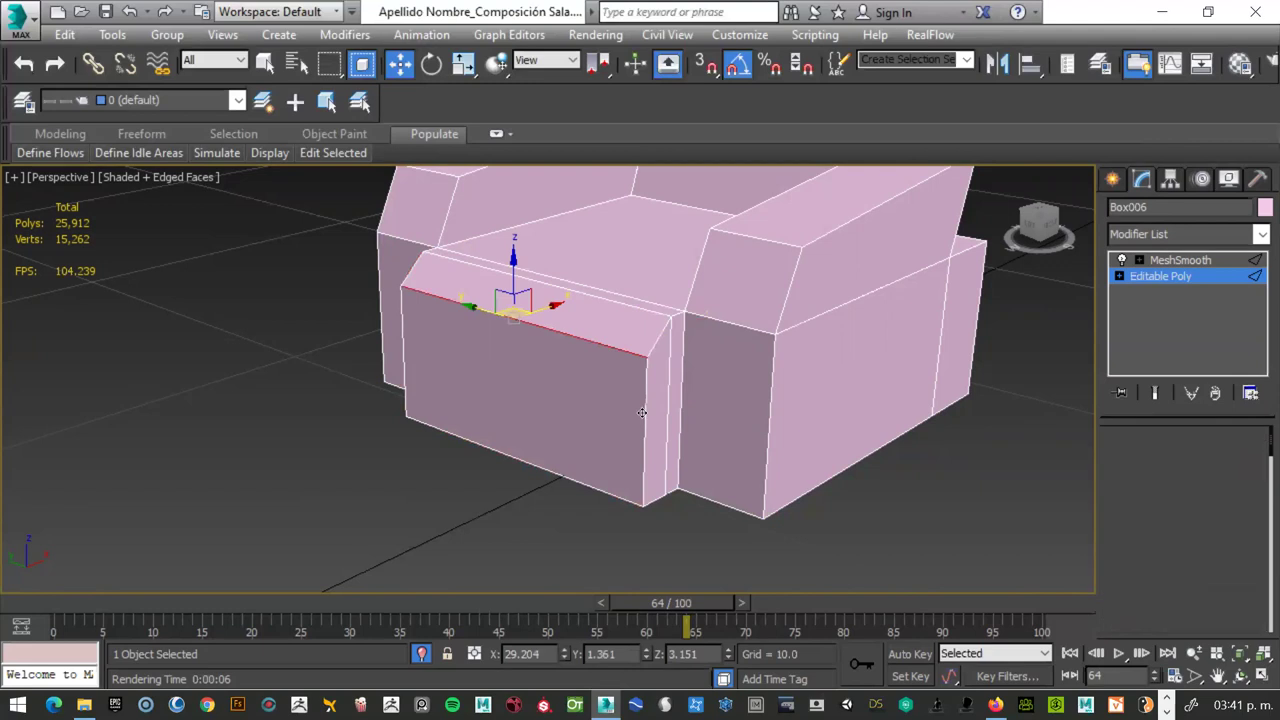
pyautogui.click(826, 398)
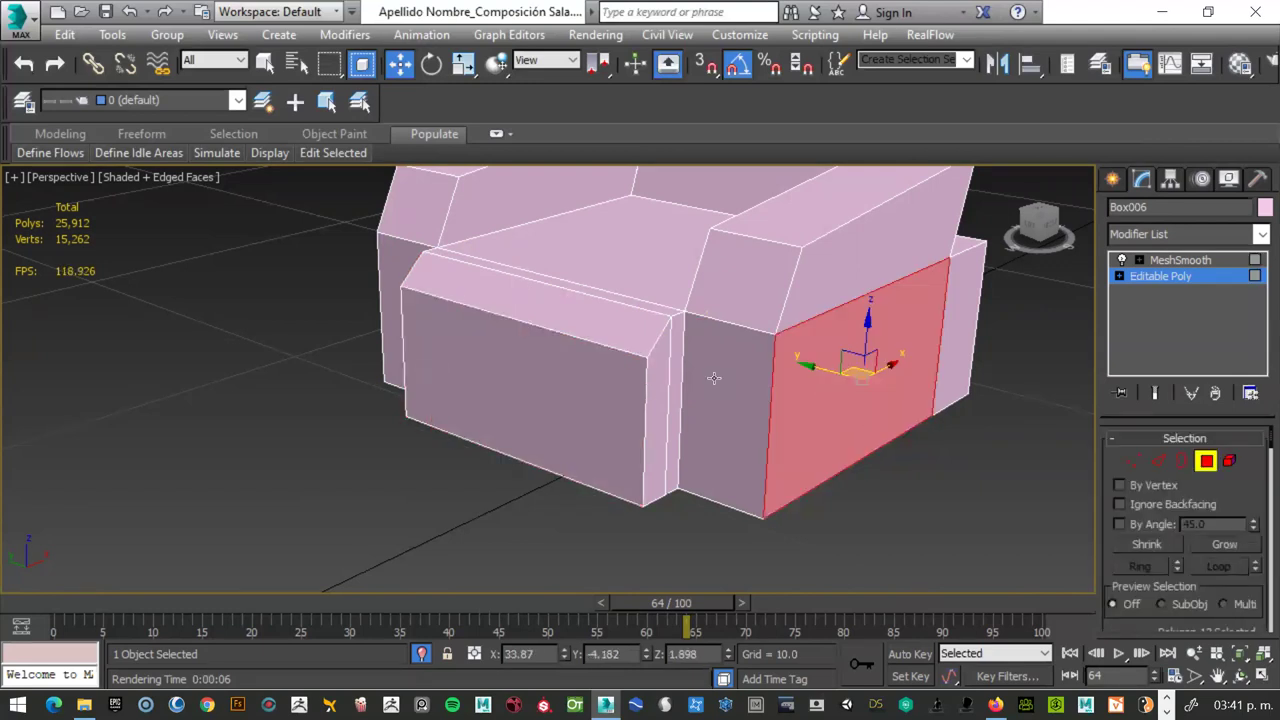
pyautogui.click(623, 406)
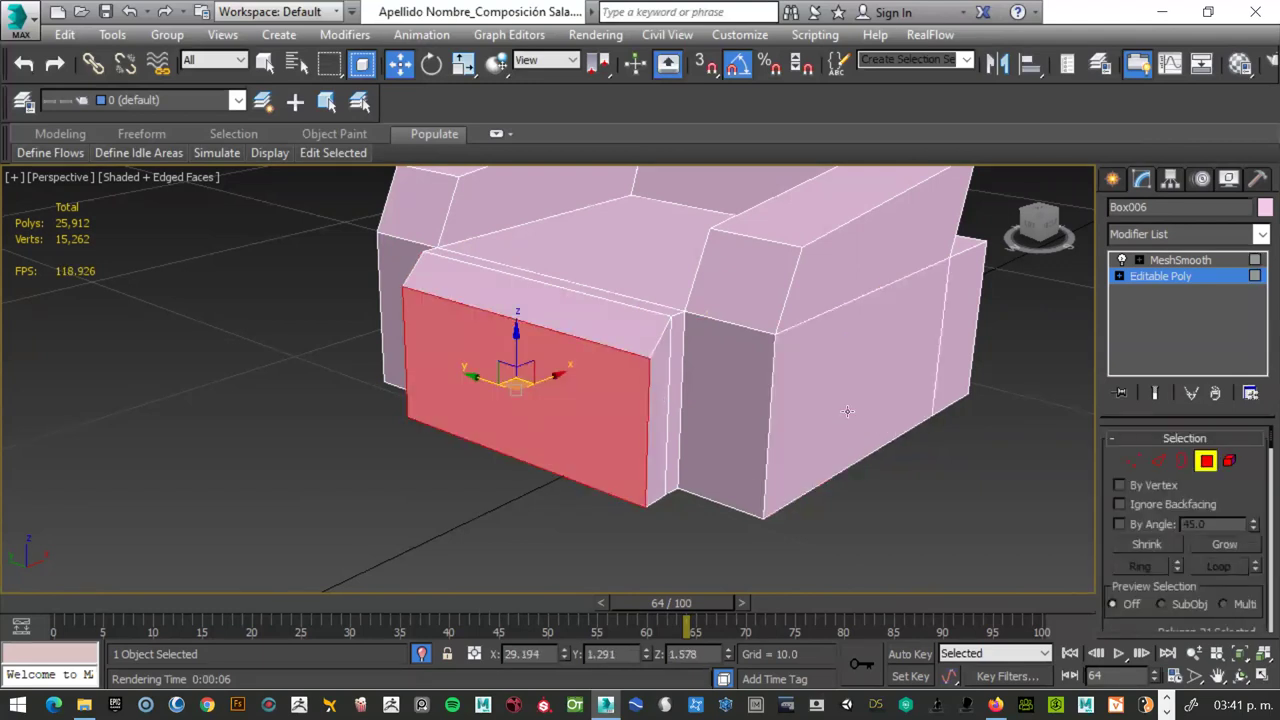
pyautogui.click(781, 417)
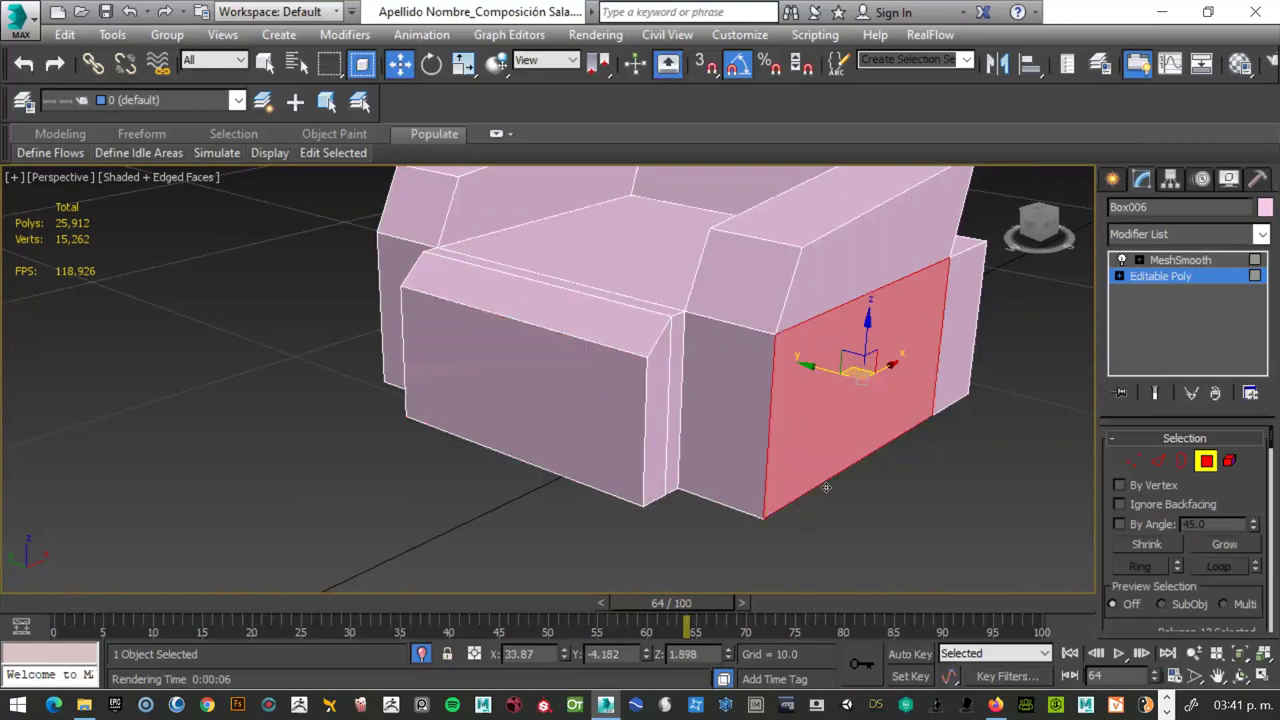
pyautogui.click(901, 434)
# - In Edge mode, select the cushion's top-front corner edge and add its left corner edge
pyautogui.click(1158, 460)
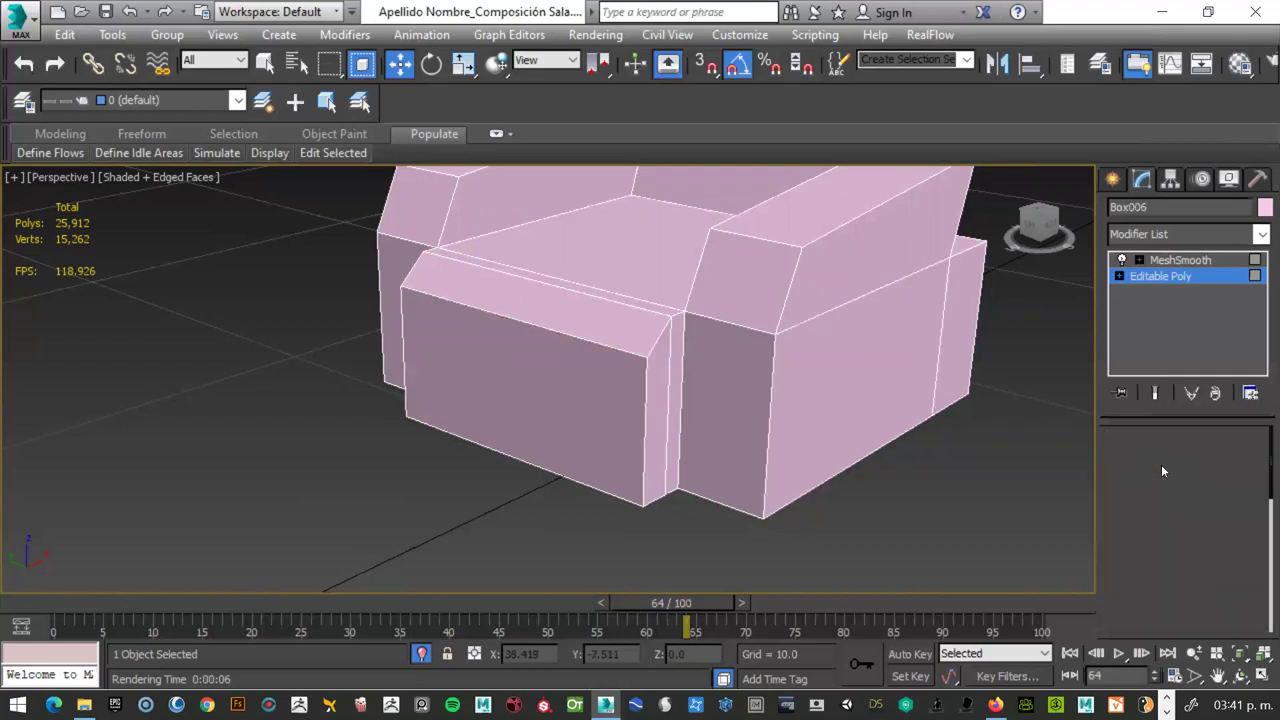
pyautogui.click(656, 344)
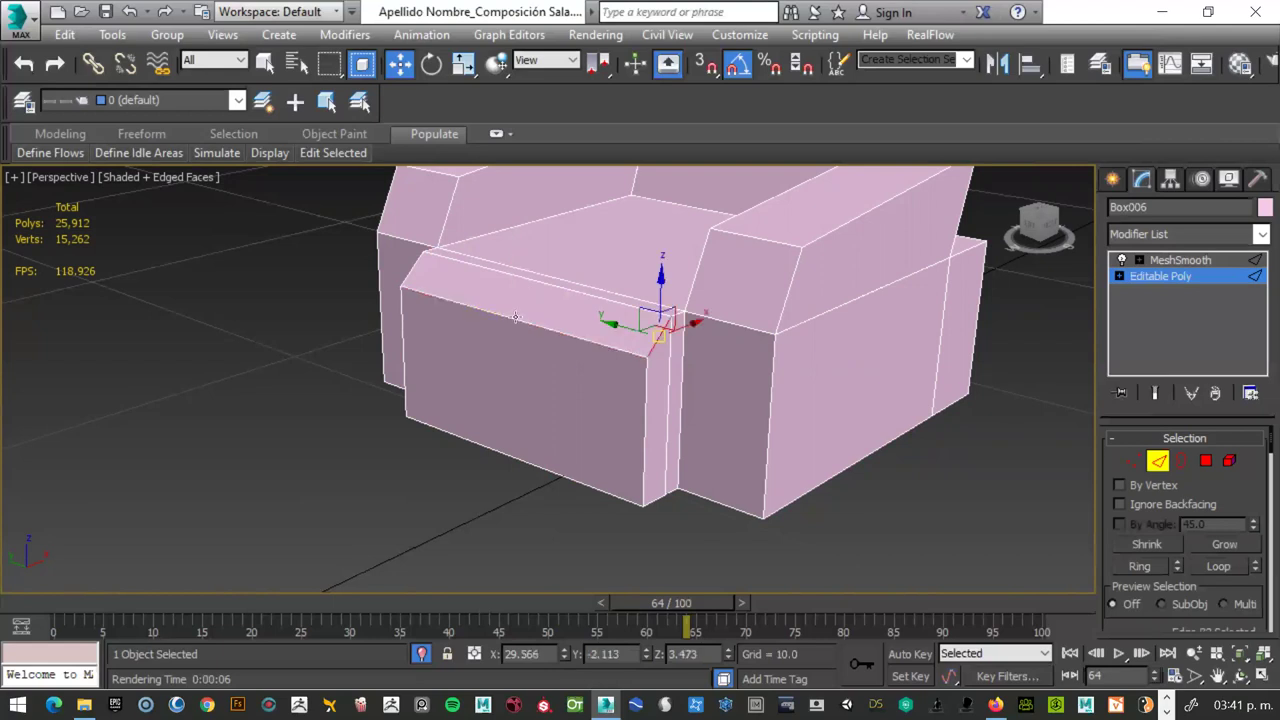
pyautogui.keyDown('ctrl'); pyautogui.click(408, 271); pyautogui.keyUp('ctrl')
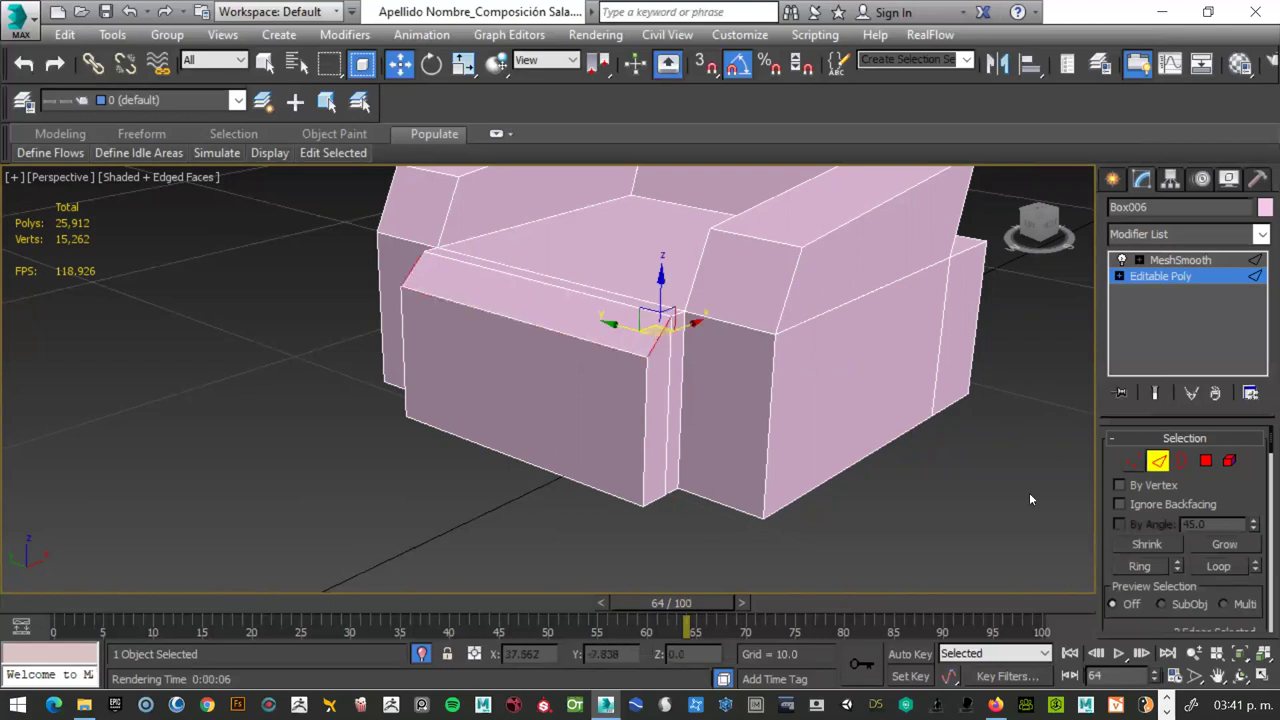
pyautogui.scroll(3, 1029, 492)
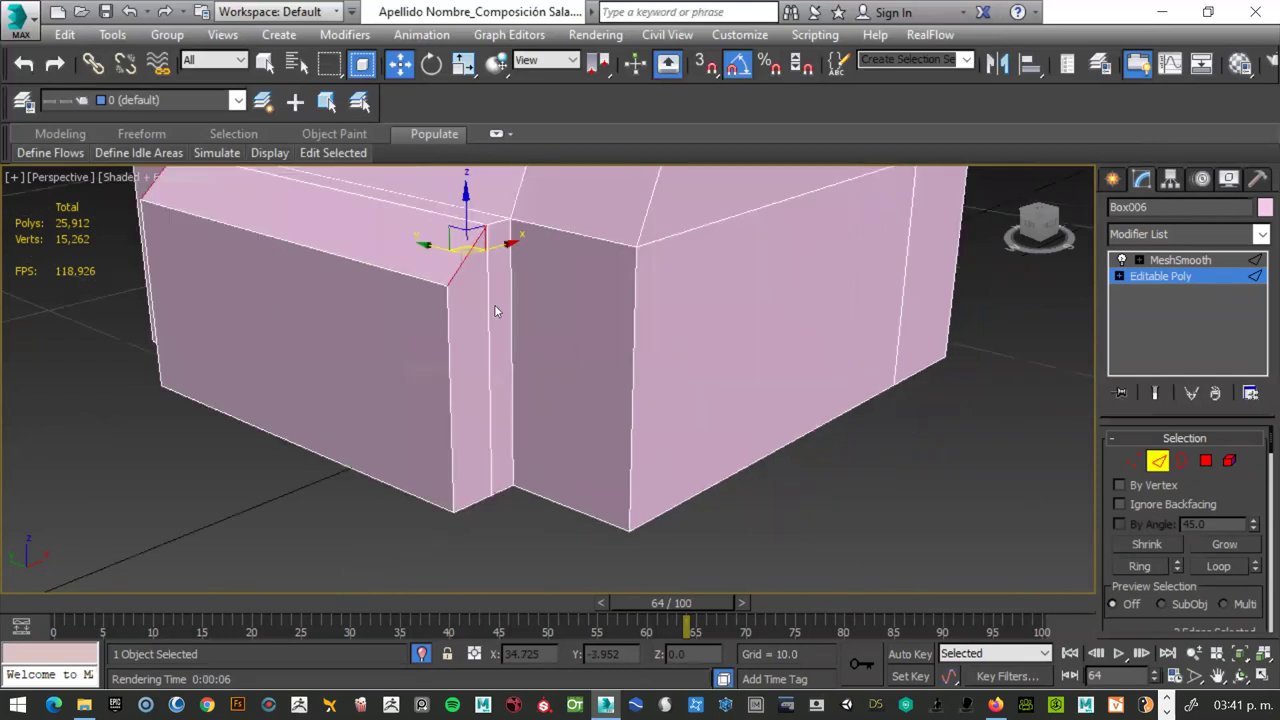
pyautogui.scroll(-3, 494, 304)
pyautogui.scroll(-2, 346, 288)
# - Preview a chamfer with more segments on the cushion edges, then cancel it
pyautogui.rightClick(333, 288)
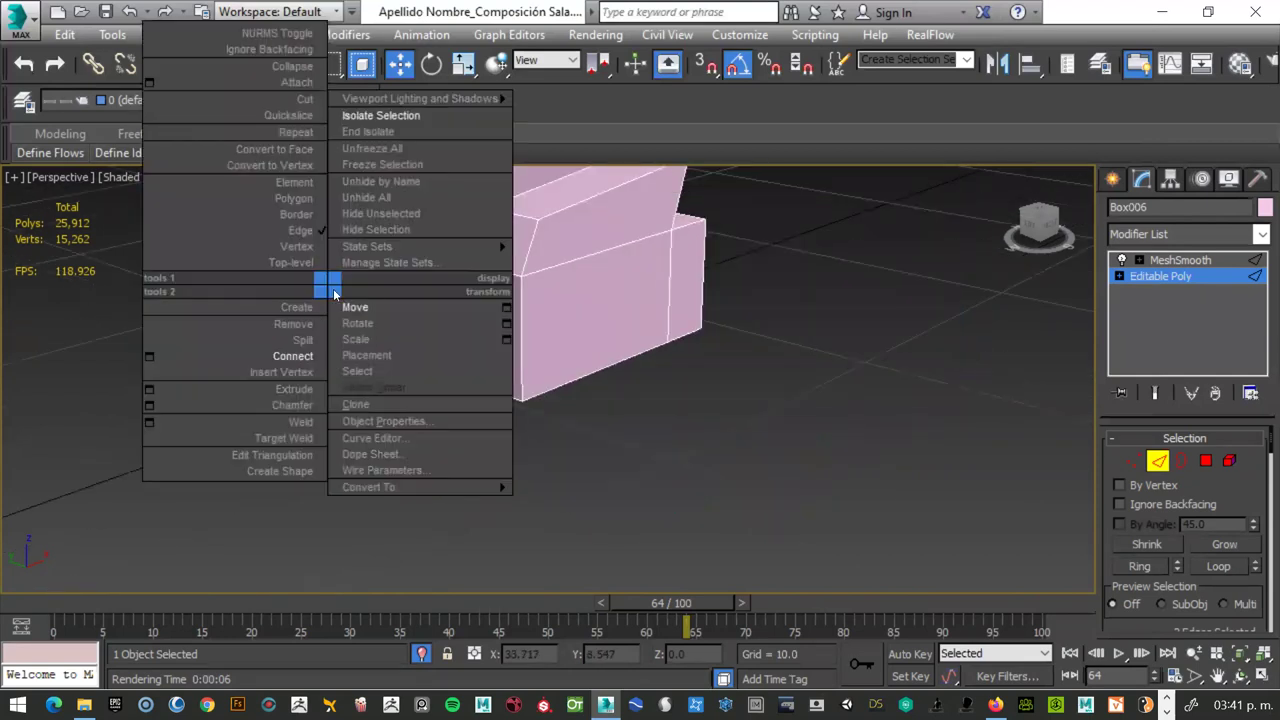
pyautogui.click(149, 405)
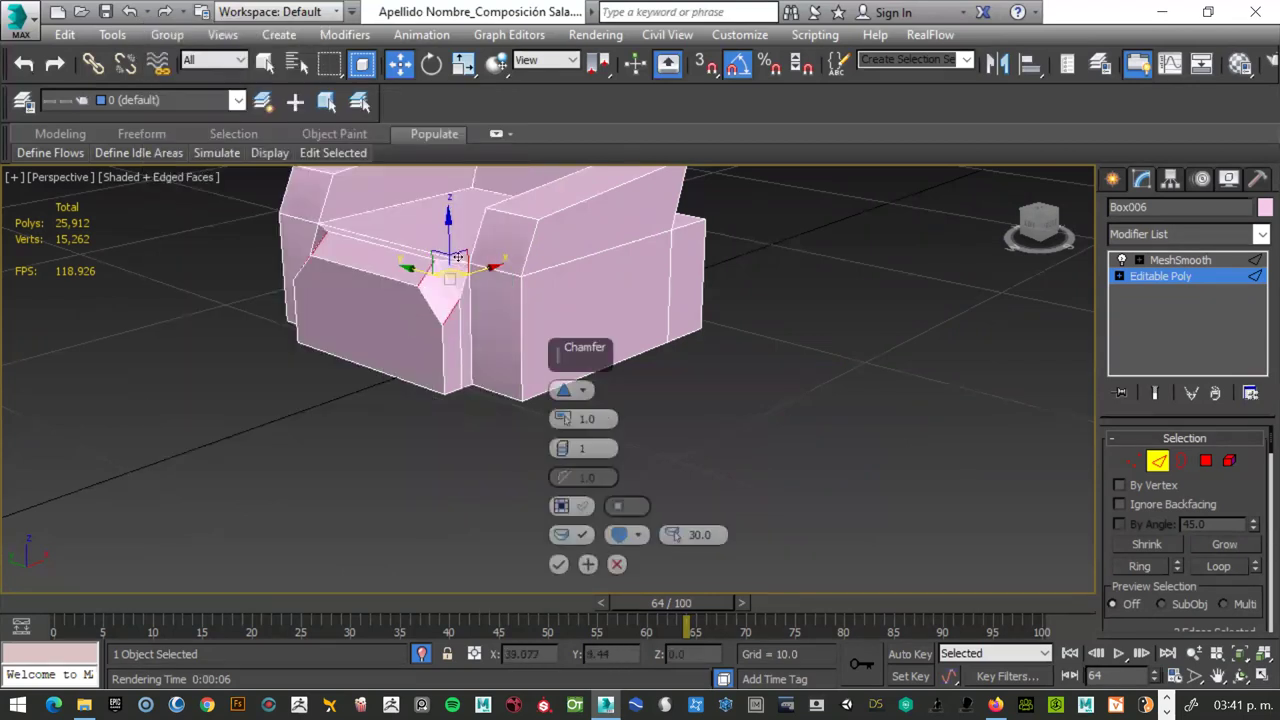
pyautogui.scroll(3, 378, 307)
pyautogui.scroll(-2, 380, 315)
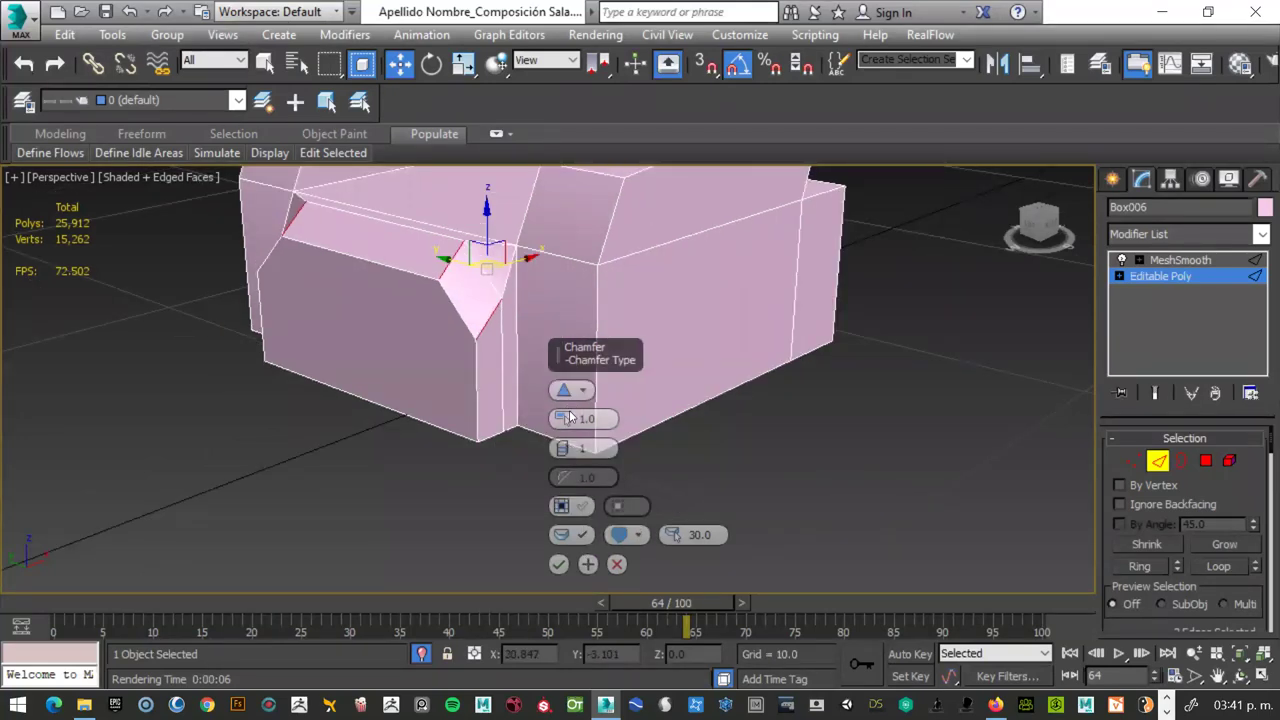
pyautogui.moveTo(563, 450); pyautogui.dragTo(563, 446)
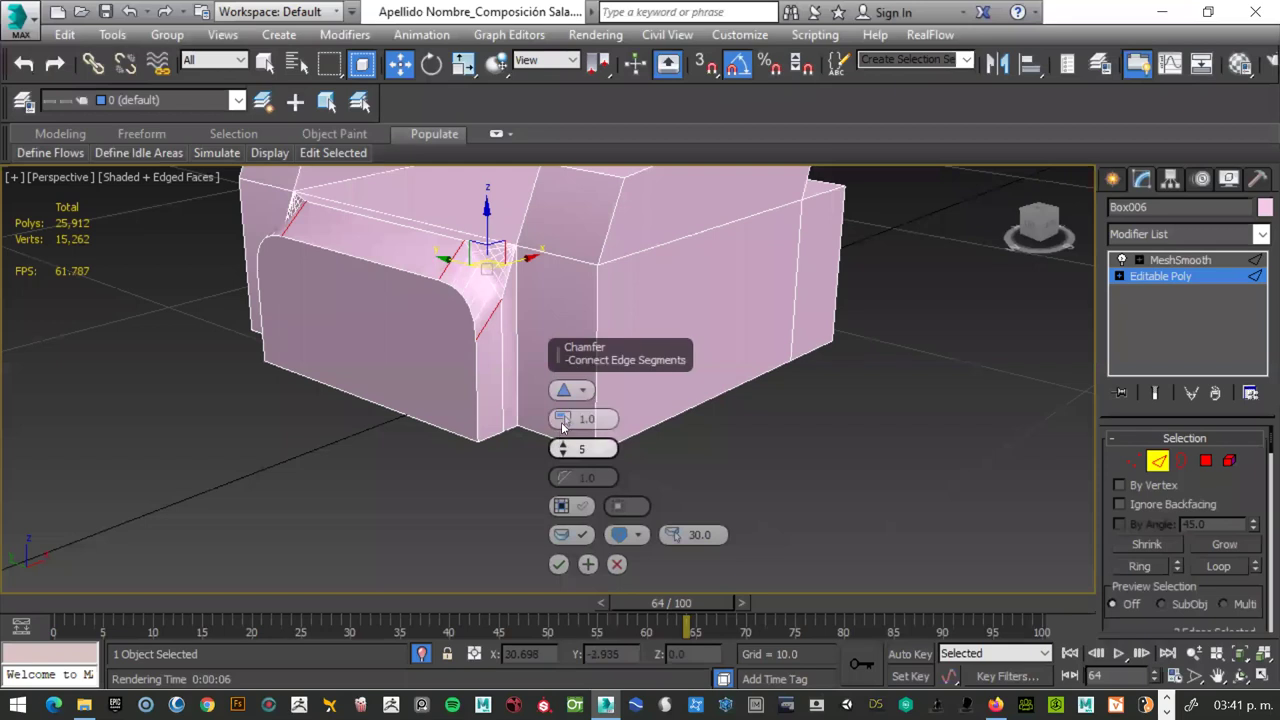
pyautogui.moveTo(563, 420); pyautogui.dragTo(562, 420)
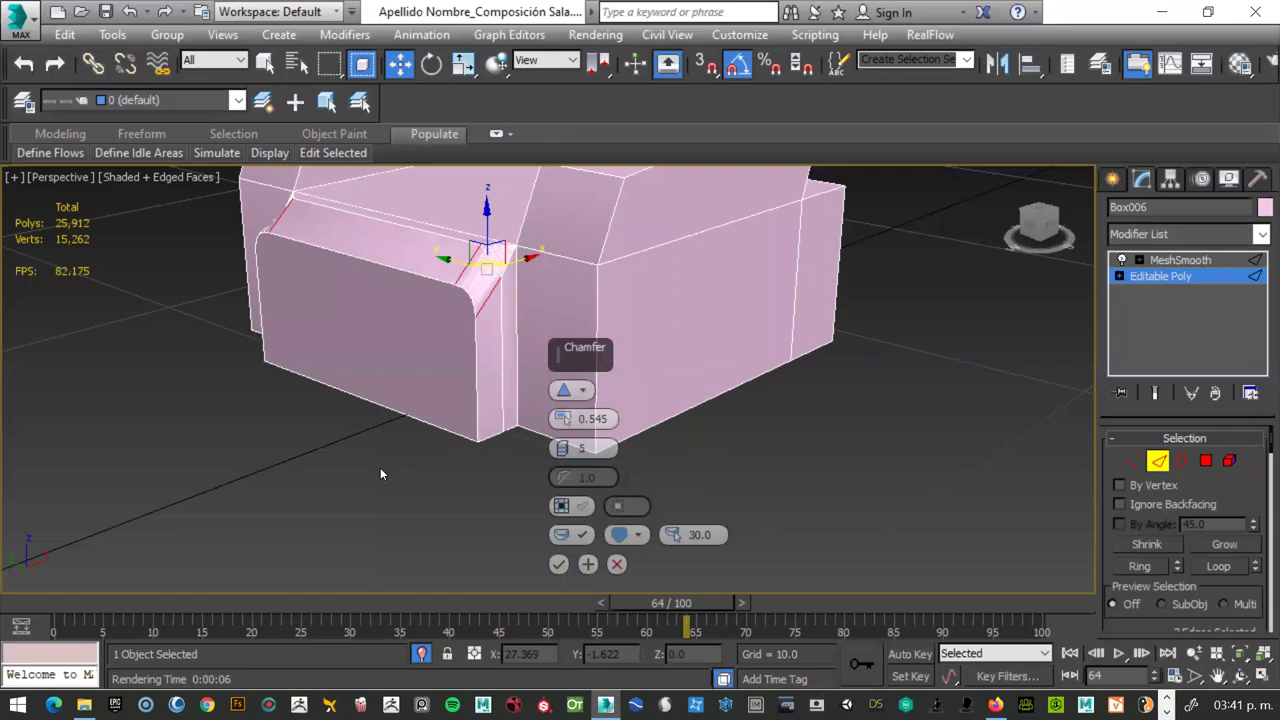
pyautogui.moveTo(222, 451)
pyautogui.keyDown('alt'); pyautogui.mouseDown(button='middle')
pyautogui.moveTo(268, 467)
pyautogui.moveTo(443, 453)
pyautogui.moveTo(267, 441)
pyautogui.moveTo(271, 468)
pyautogui.mouseUp(button='middle'); pyautogui.keyUp('alt')
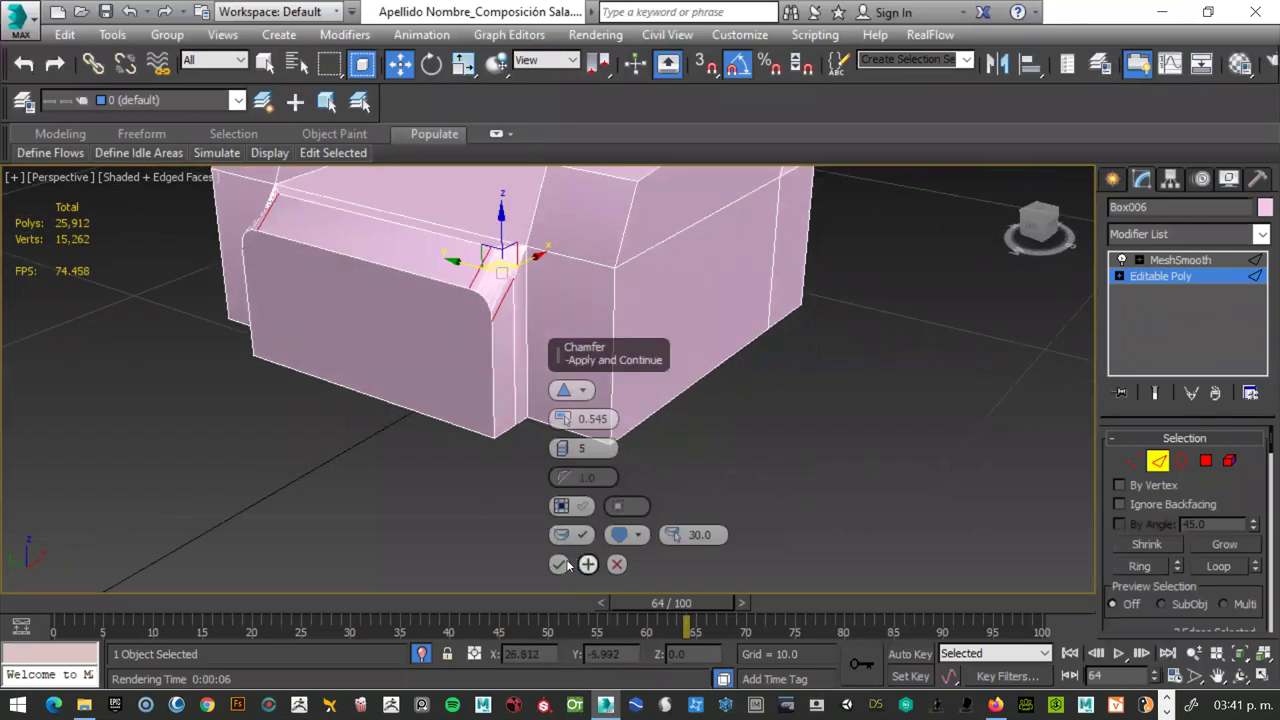
pyautogui.click(617, 564)
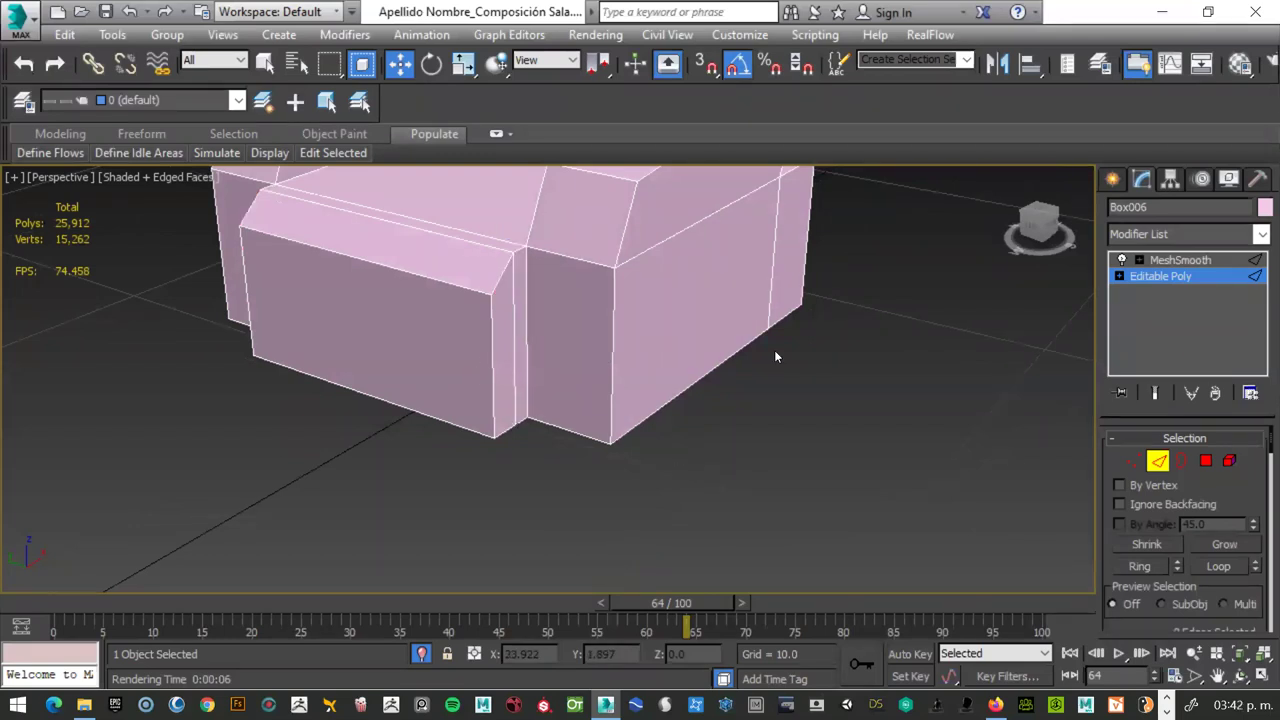
# - Chamfer the cushion's top front edge with 5 segments and amount 0.848, and commit
pyautogui.click(448, 283)
pyautogui.rightClick(443, 287)
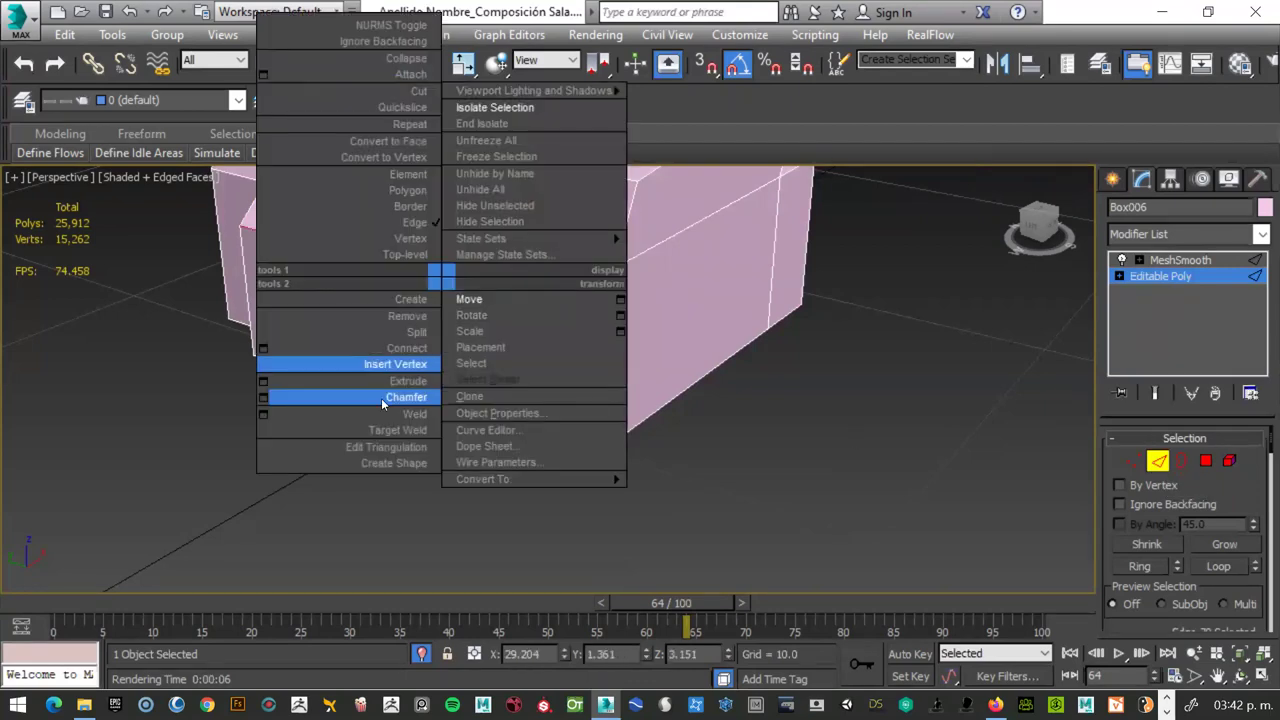
pyautogui.click(277, 401)
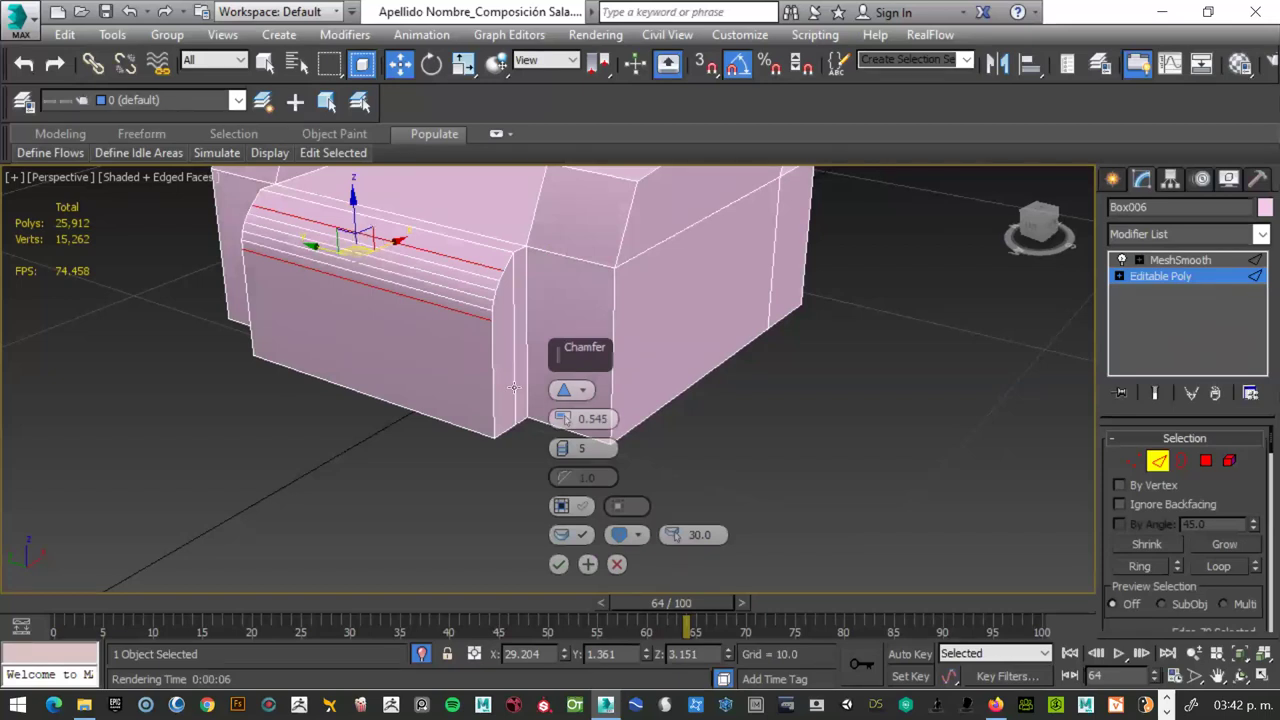
pyautogui.moveTo(563, 446); pyautogui.dragTo(562, 448)
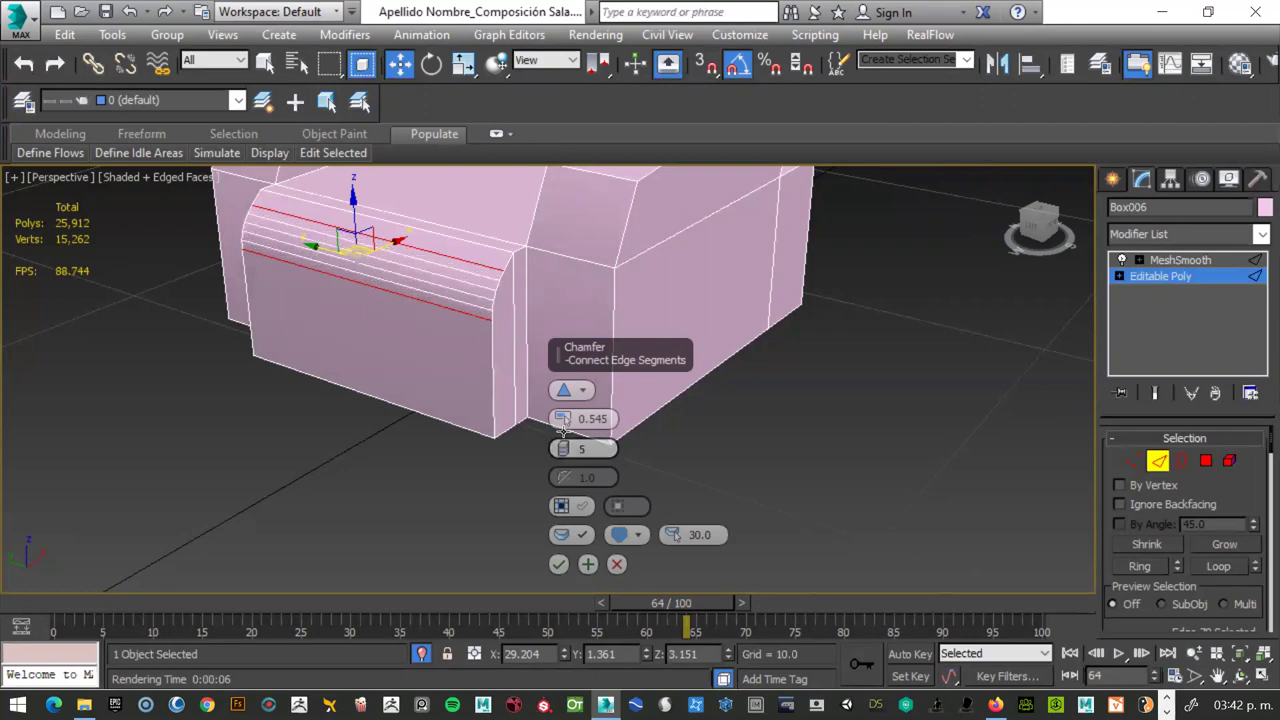
pyautogui.moveTo(563, 419); pyautogui.dragTo(563, 413)
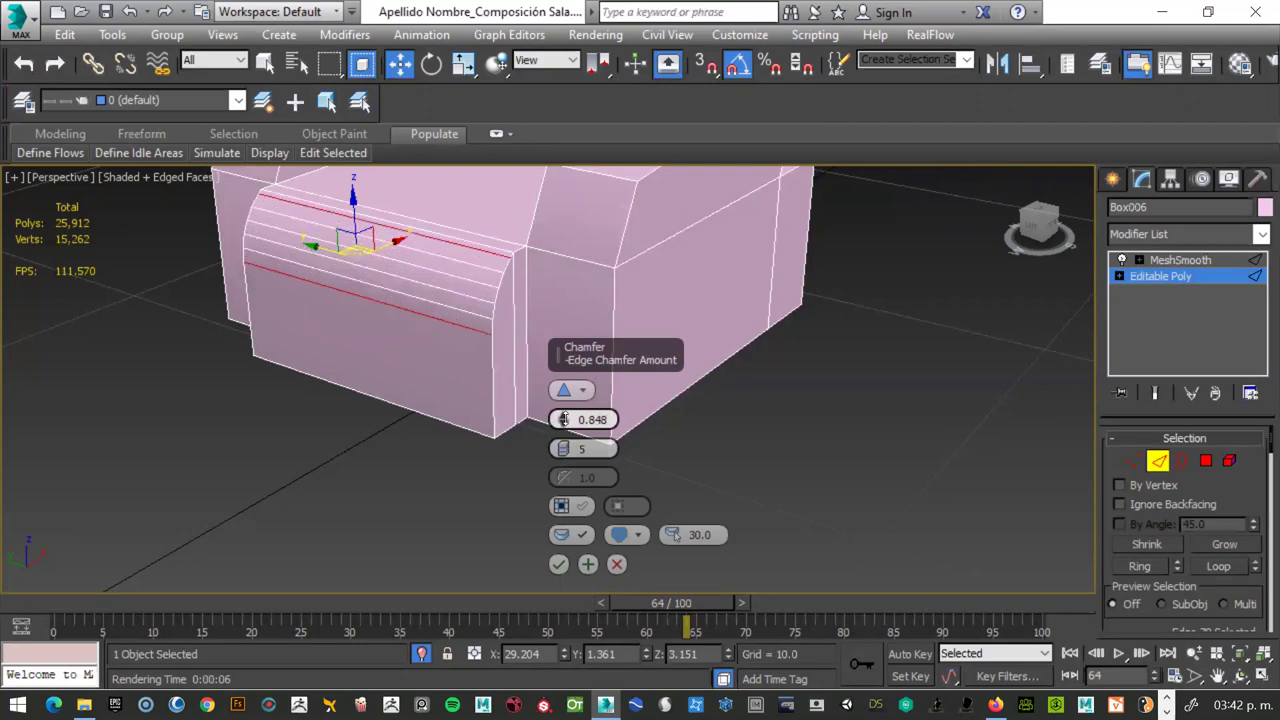
pyautogui.click(560, 564)
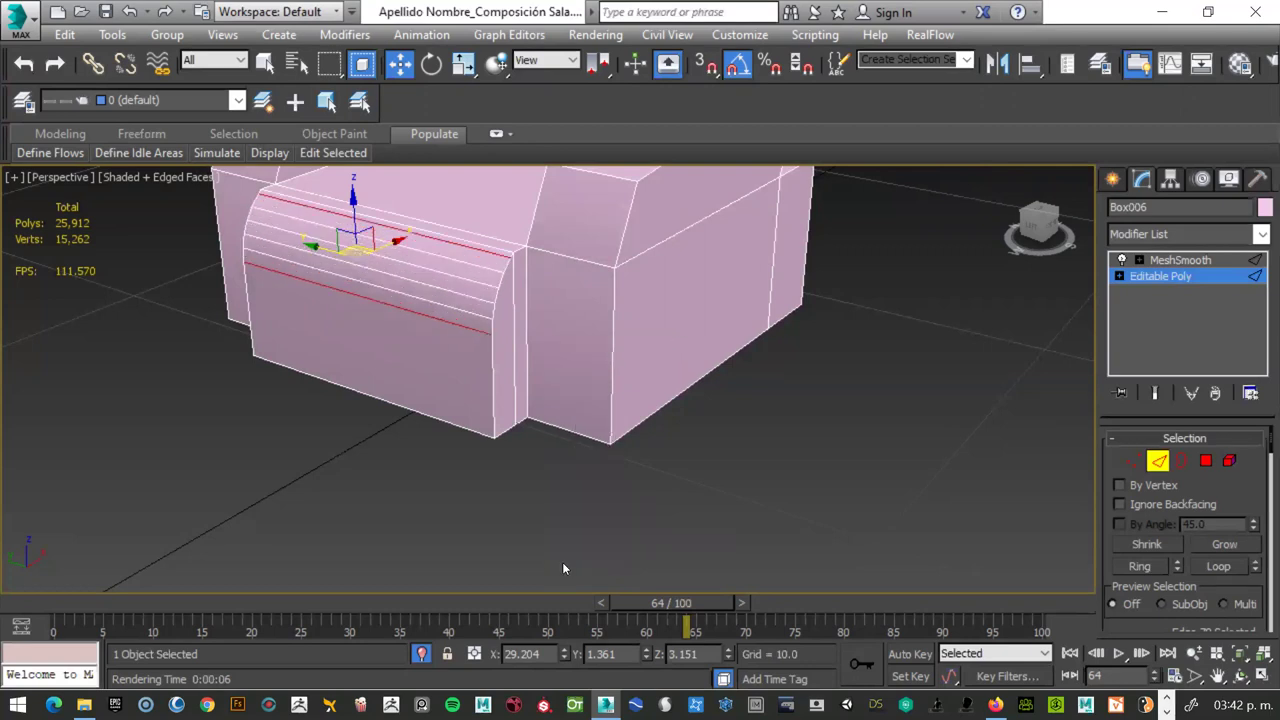
# - Select the front top edges of the right and left armrests
pyautogui.scroll(-4, 594, 431)
pyautogui.scroll(3, 590, 400)
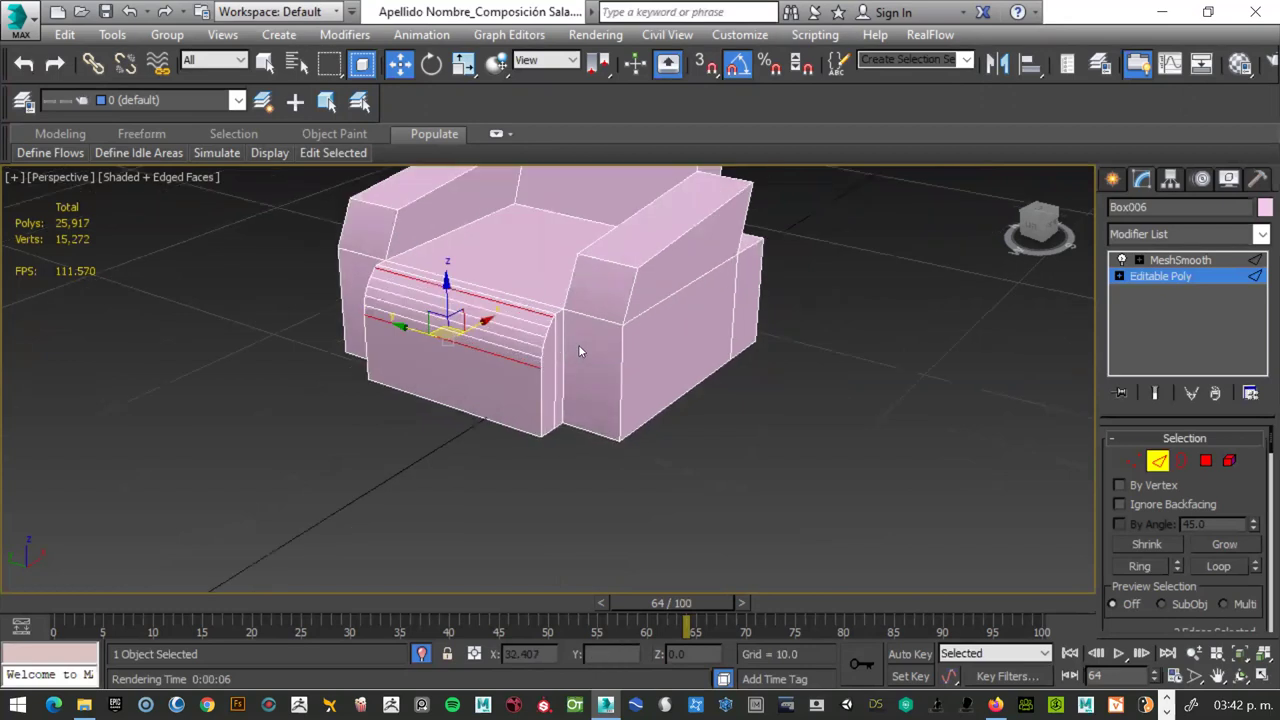
pyautogui.click(588, 314)
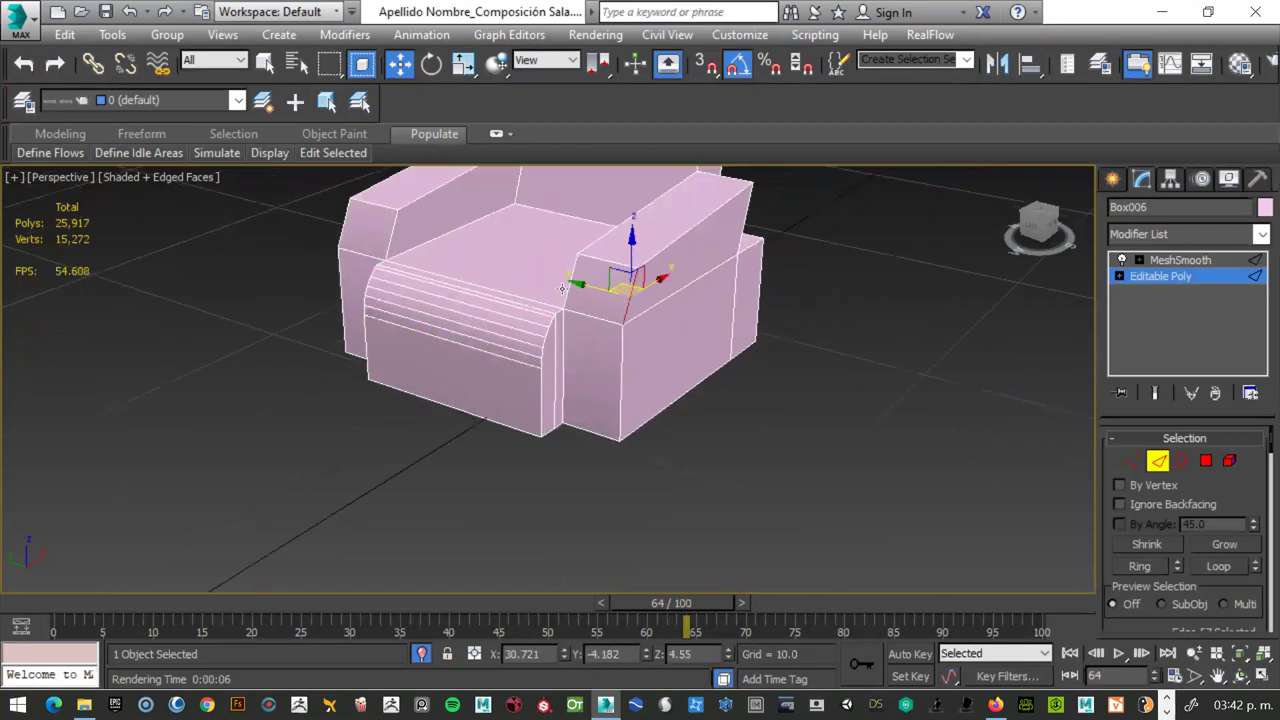
pyautogui.click(517, 268)
pyautogui.click(597, 258)
pyautogui.click(600, 258)
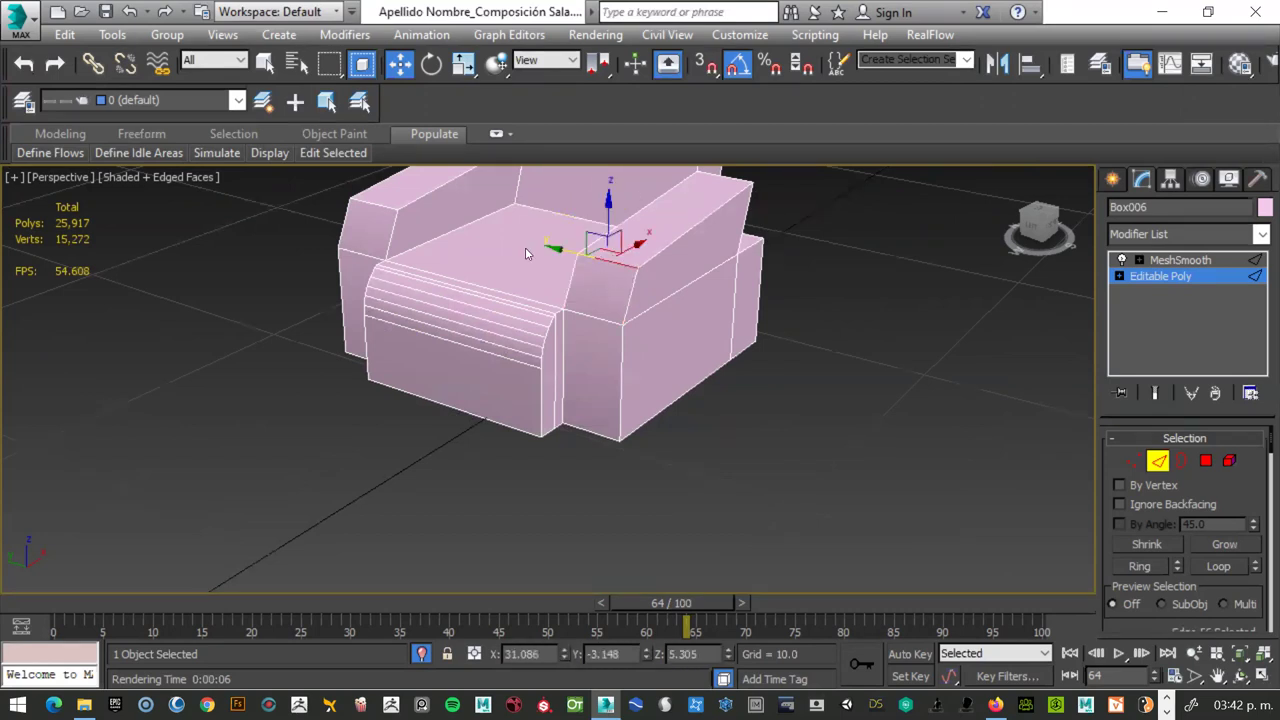
pyautogui.keyDown('ctrl'); pyautogui.click(381, 206); pyautogui.keyUp('ctrl')
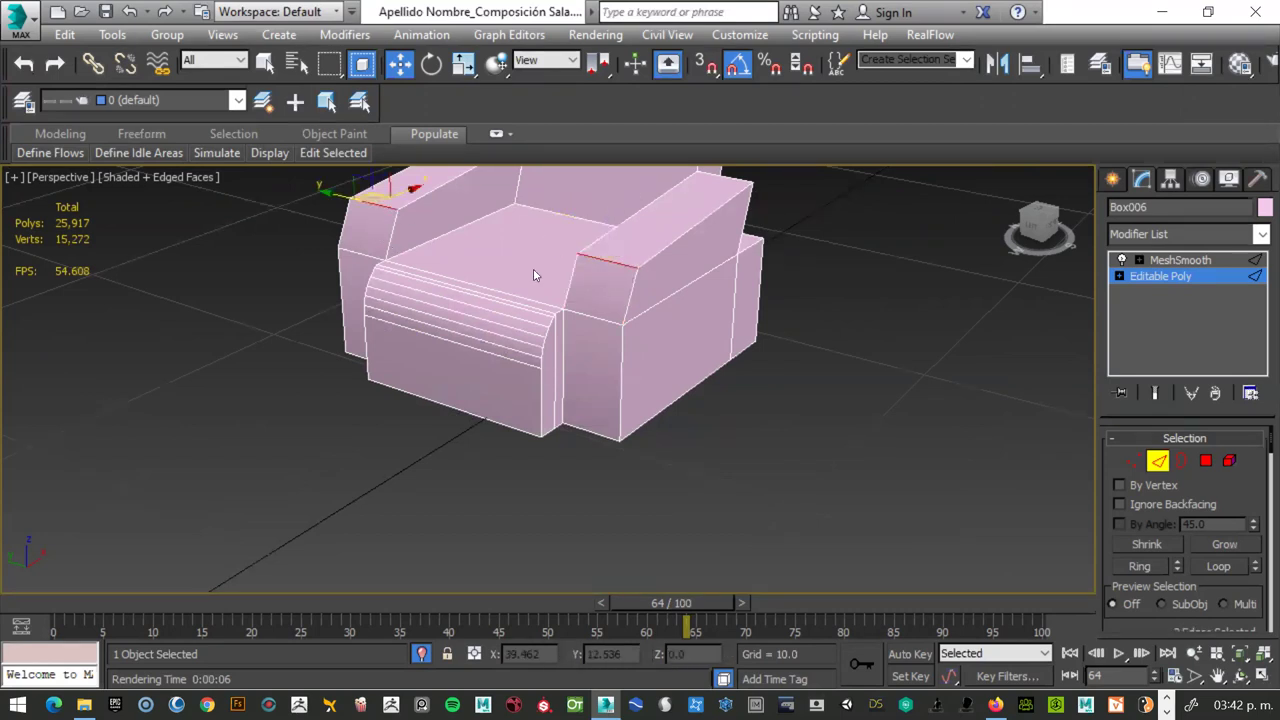
# - Chamfer the armrest edges with the same 0.848, 5-segment settings and commit
pyautogui.rightClick(552, 297)
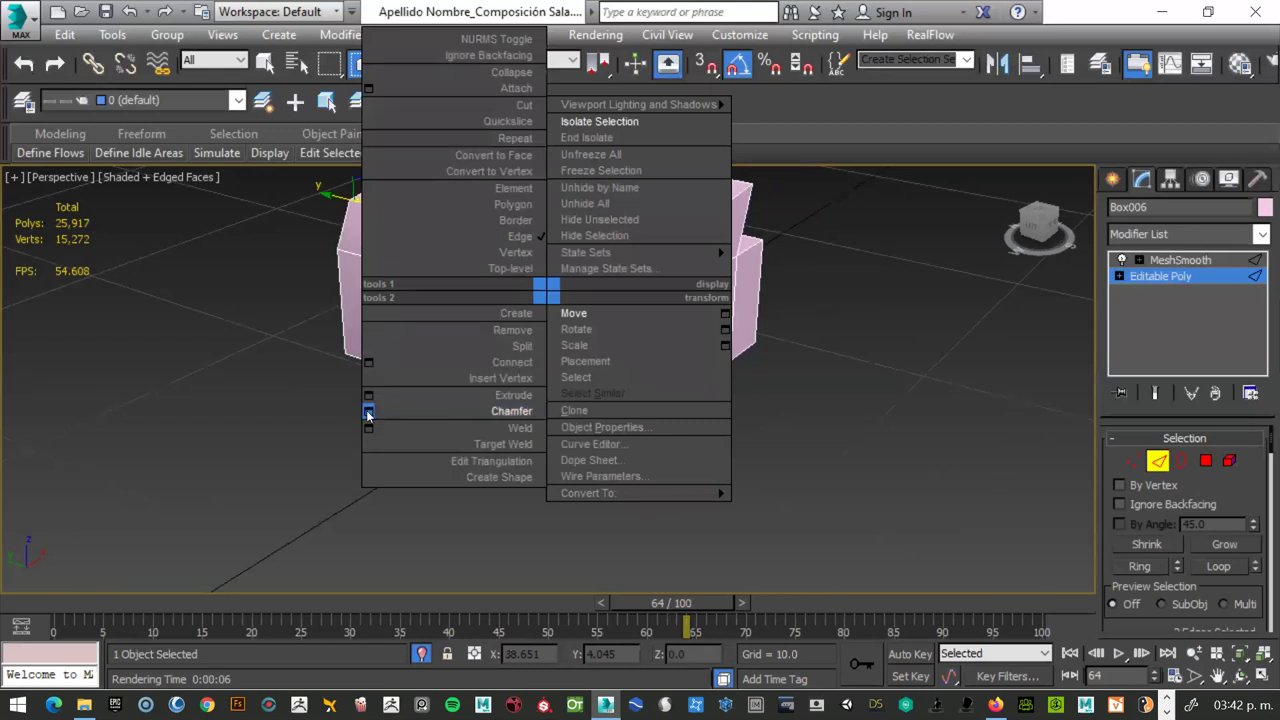
pyautogui.click(368, 412)
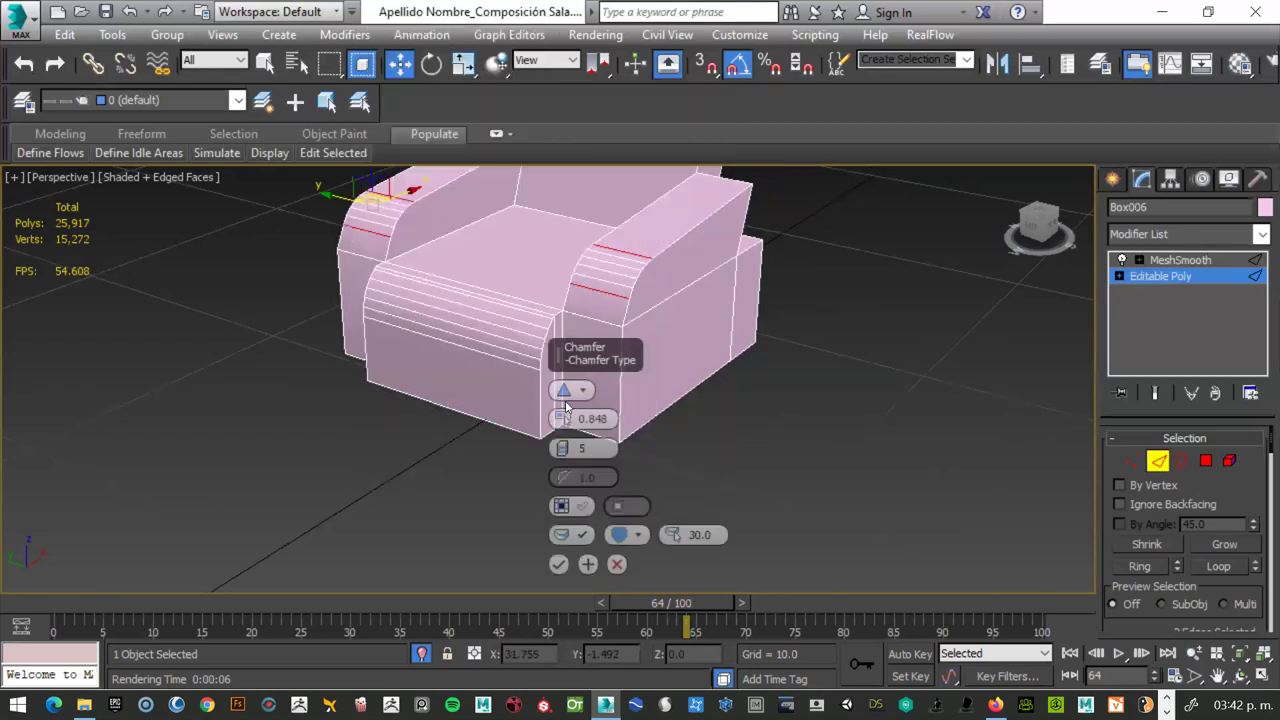
pyautogui.click(559, 564)
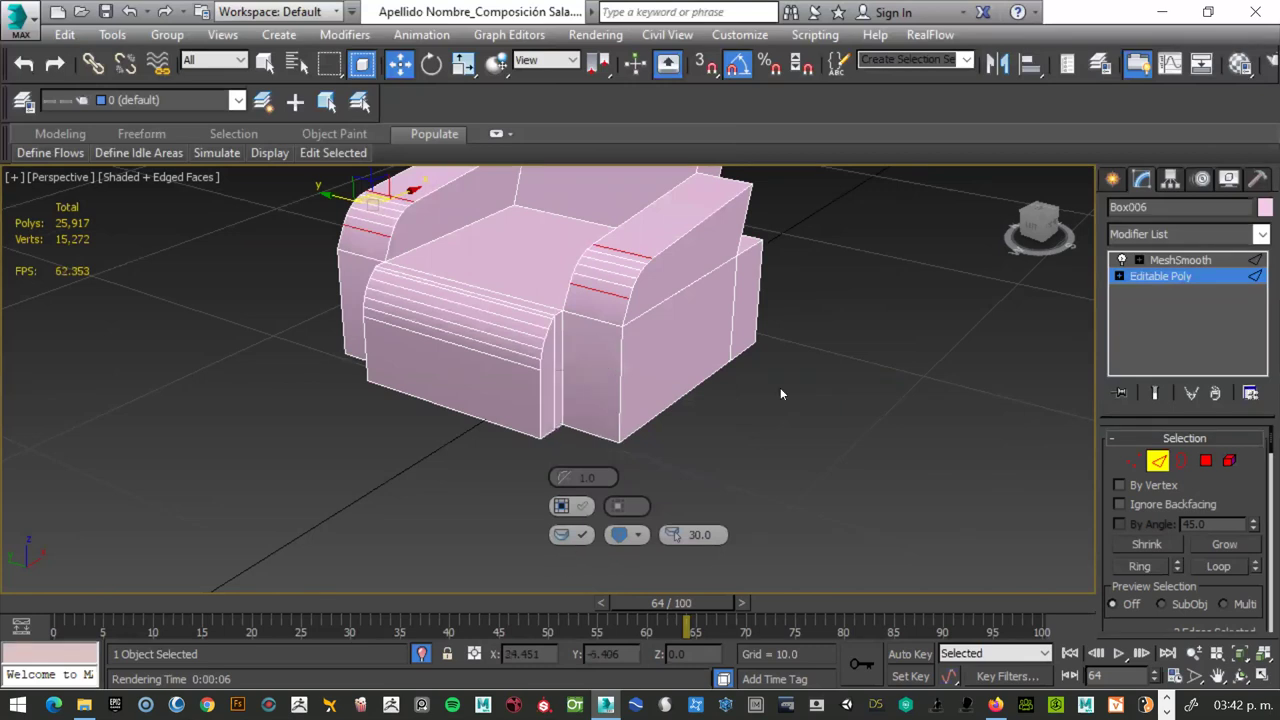
pyautogui.scroll(-2, 780, 385)
pyautogui.moveTo(835, 360)
pyautogui.keyDown('alt'); pyautogui.mouseDown(button='middle')
pyautogui.moveTo(750, 382)
pyautogui.moveTo(766, 215)
pyautogui.mouseUp(button='middle'); pyautogui.keyUp('alt')
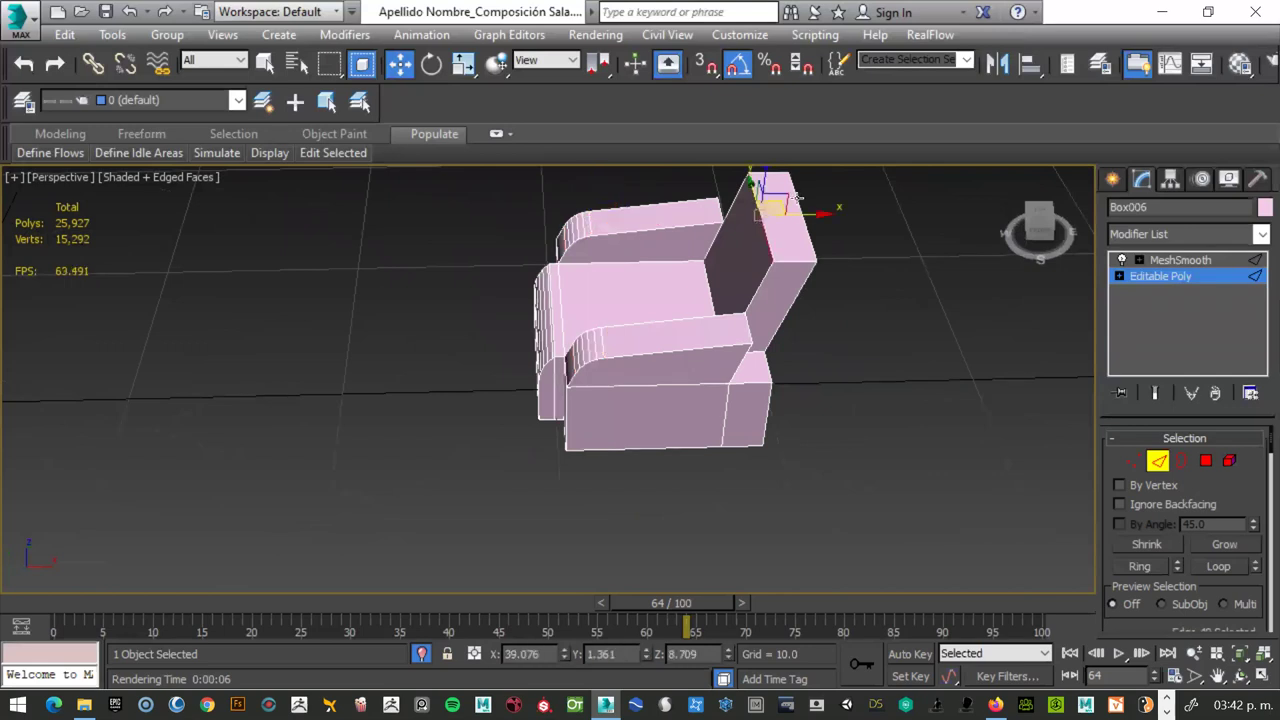
# - Select the backrest's top edge
pyautogui.click(798, 197)
pyautogui.click(805, 200)
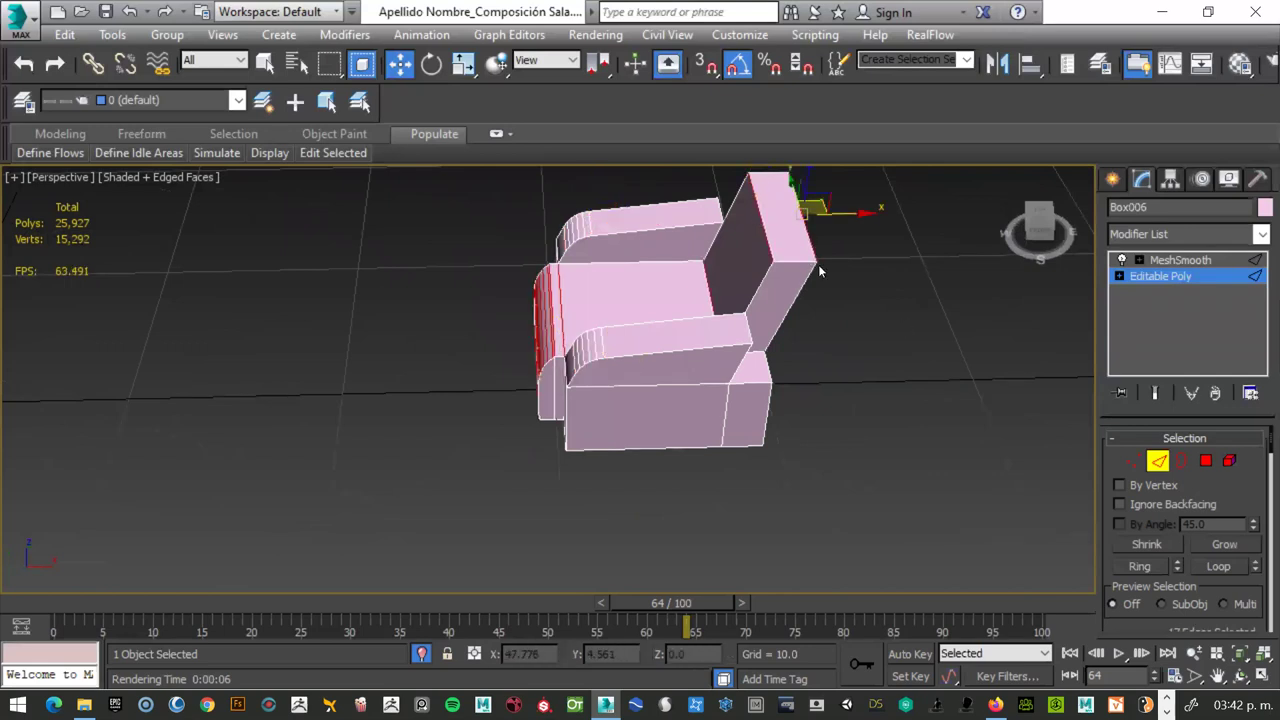
pyautogui.click(808, 232)
pyautogui.click(762, 231)
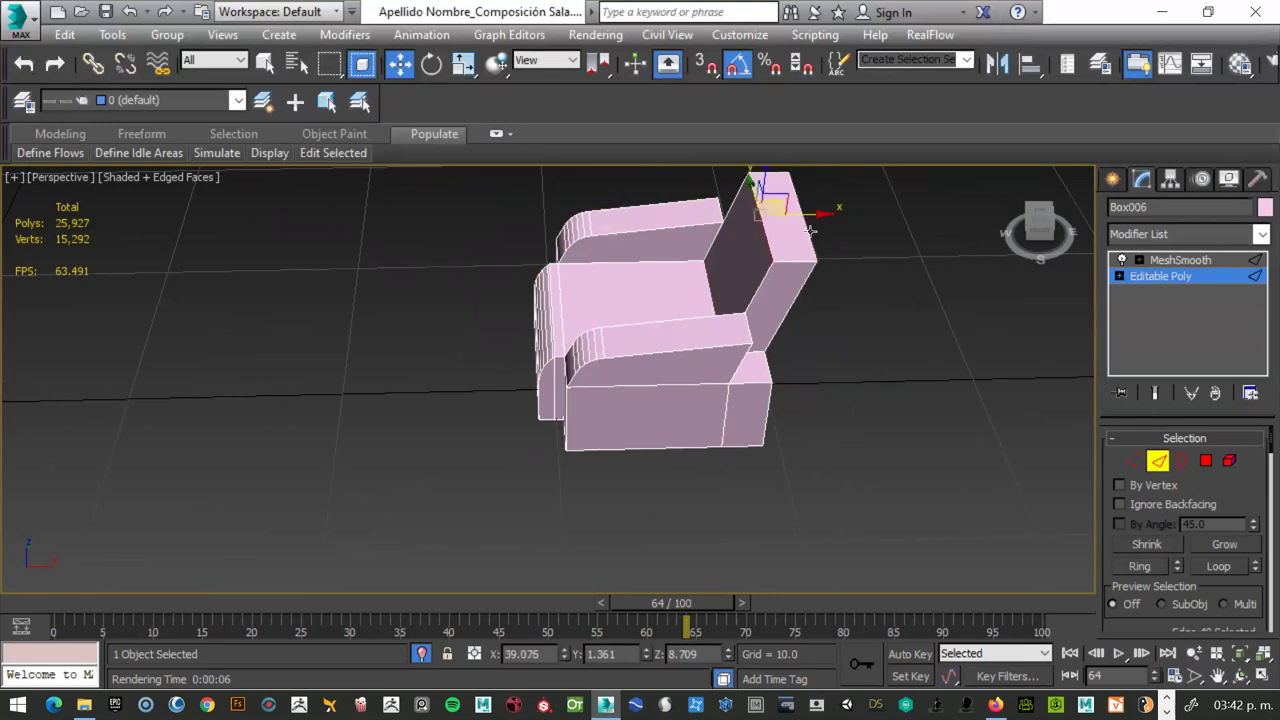
pyautogui.click(810, 231)
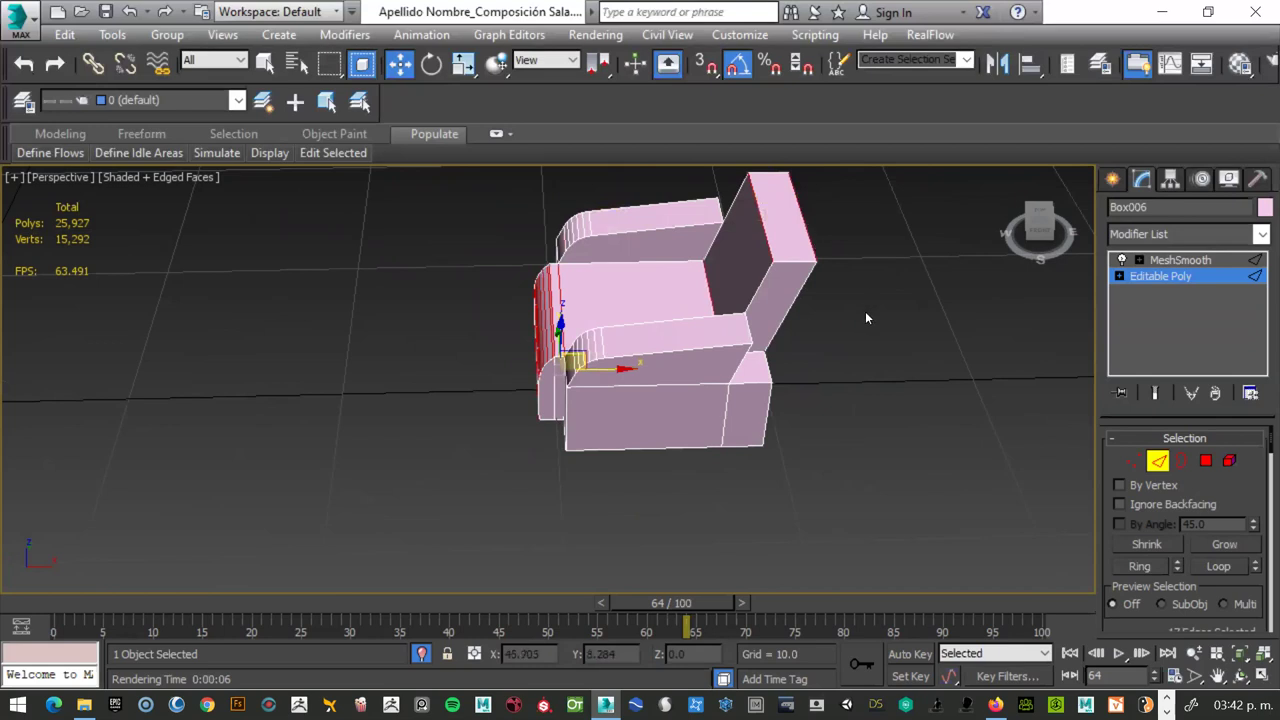
pyautogui.click(813, 242)
pyautogui.click(813, 242)
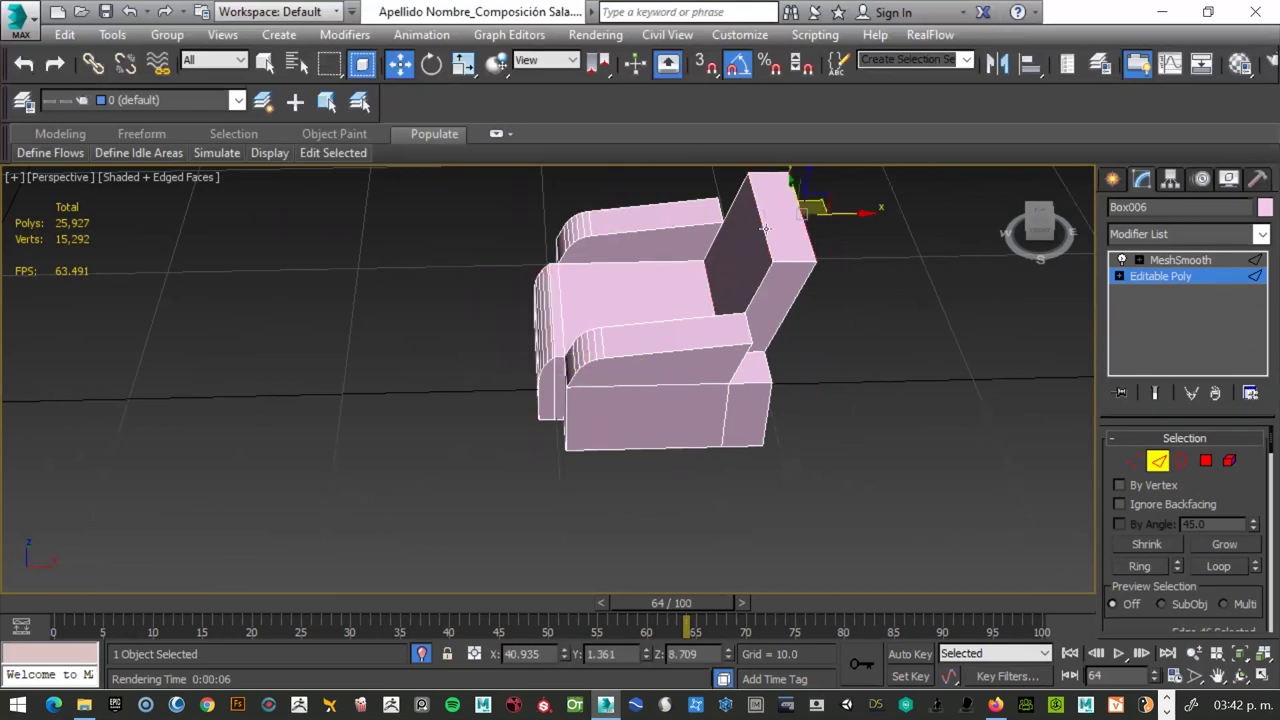
pyautogui.click(812, 237)
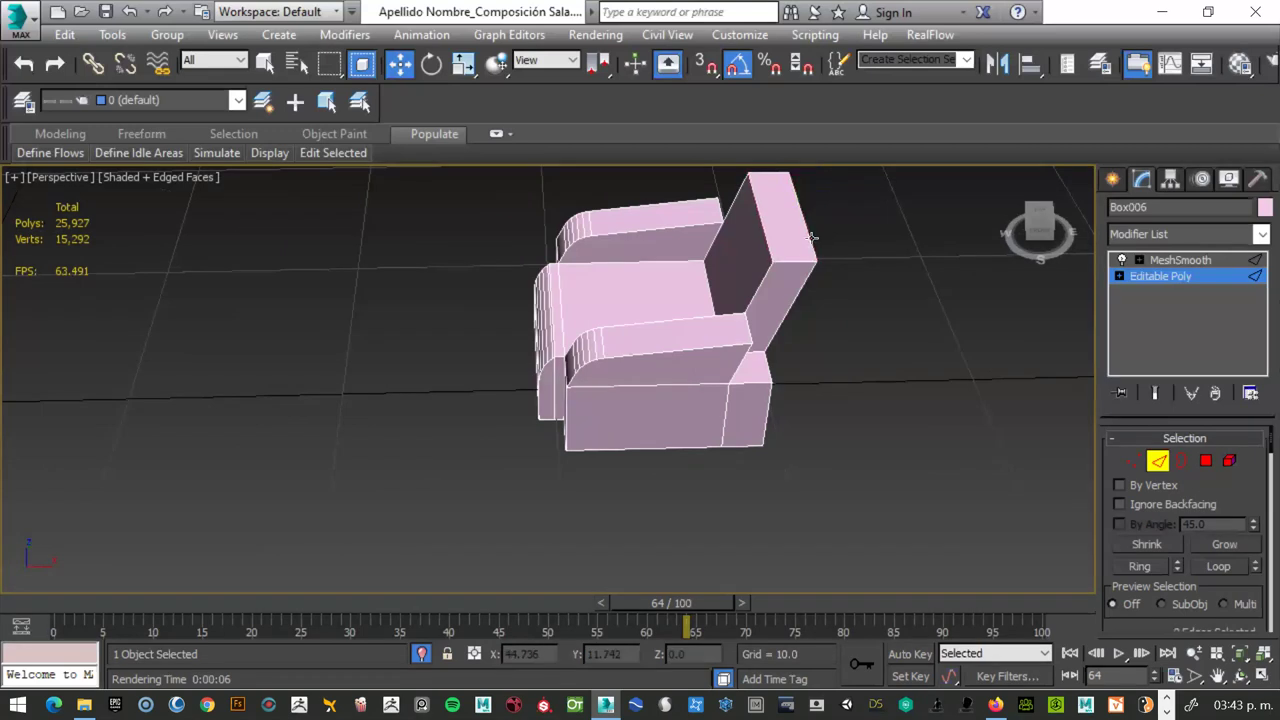
pyautogui.click(764, 239)
# - Chamfer the backrest edge at 0.545 with 5 segments using Apply and Continue
pyautogui.rightClick(761, 265)
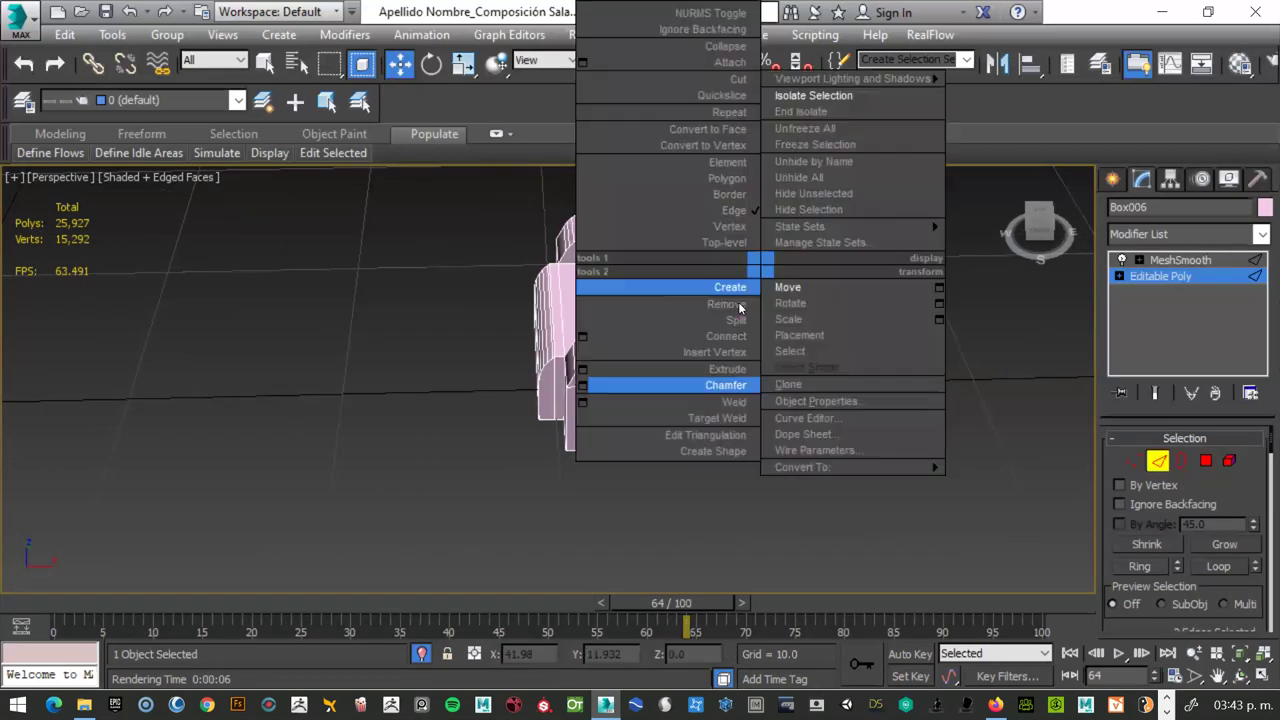
pyautogui.click(583, 385)
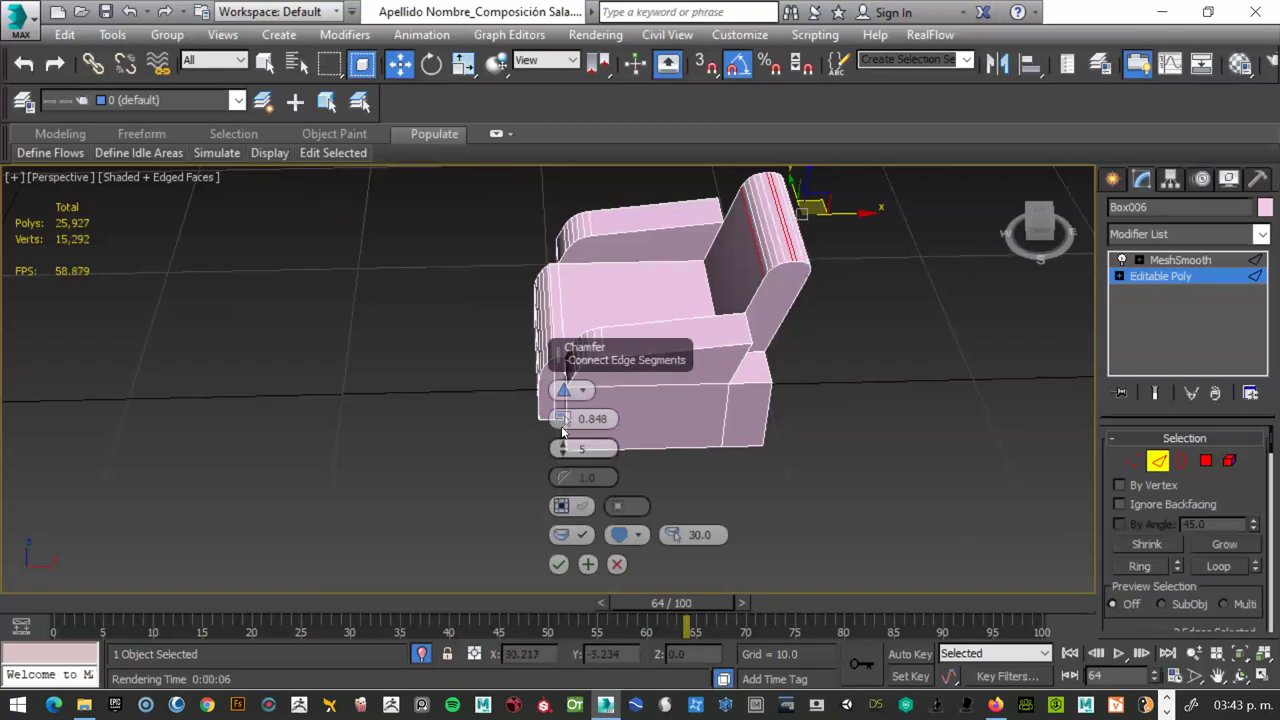
pyautogui.moveTo(563, 419); pyautogui.dragTo(563, 410)
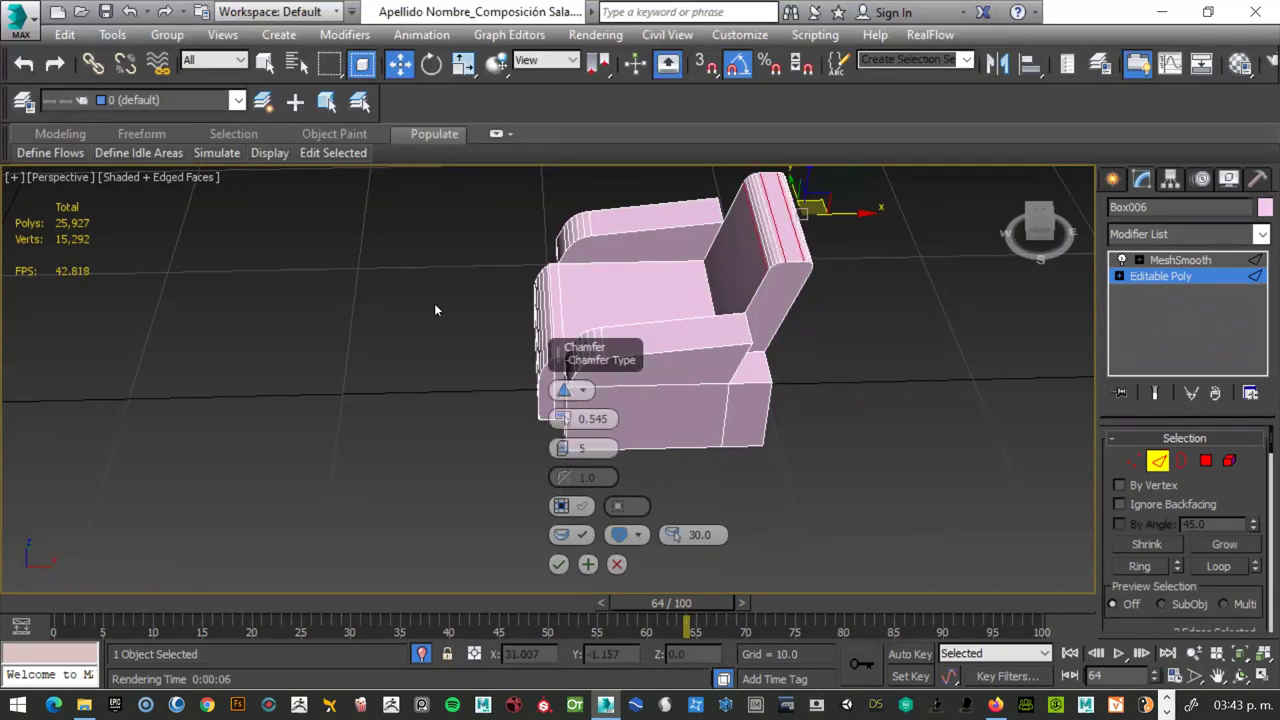
pyautogui.moveTo(575, 350); pyautogui.dragTo(320, 282)
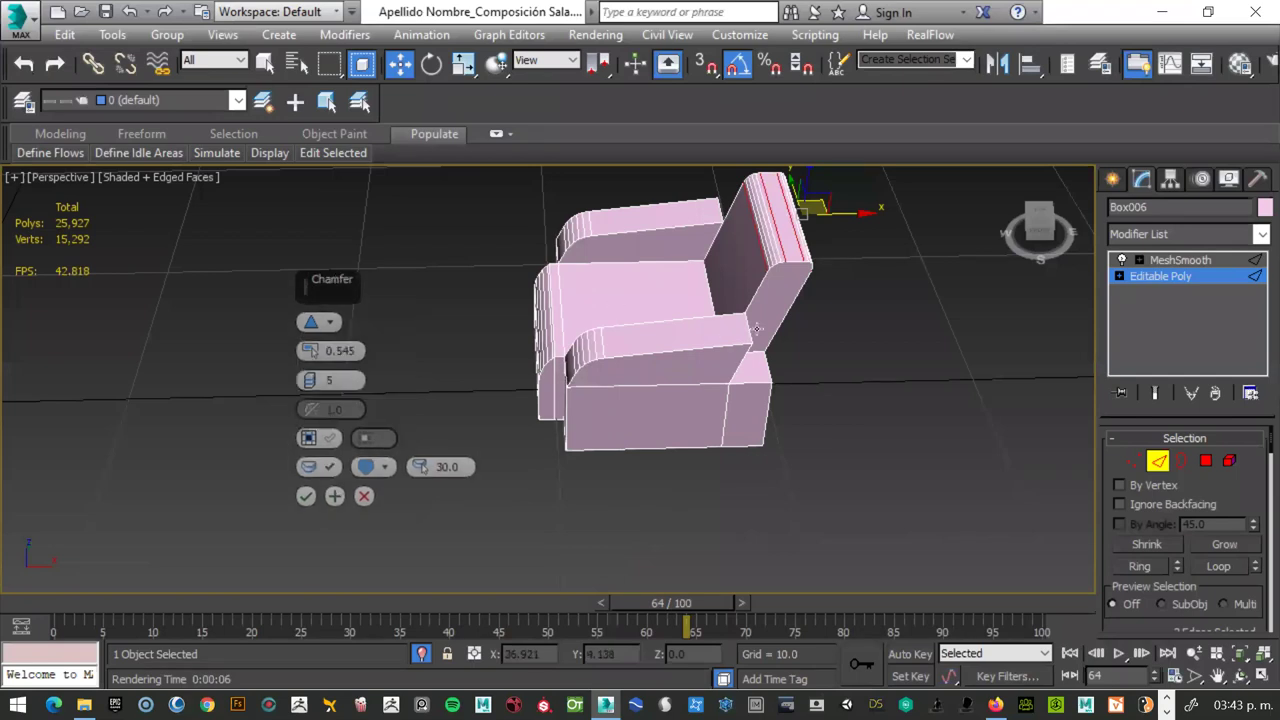
pyautogui.click(337, 502)
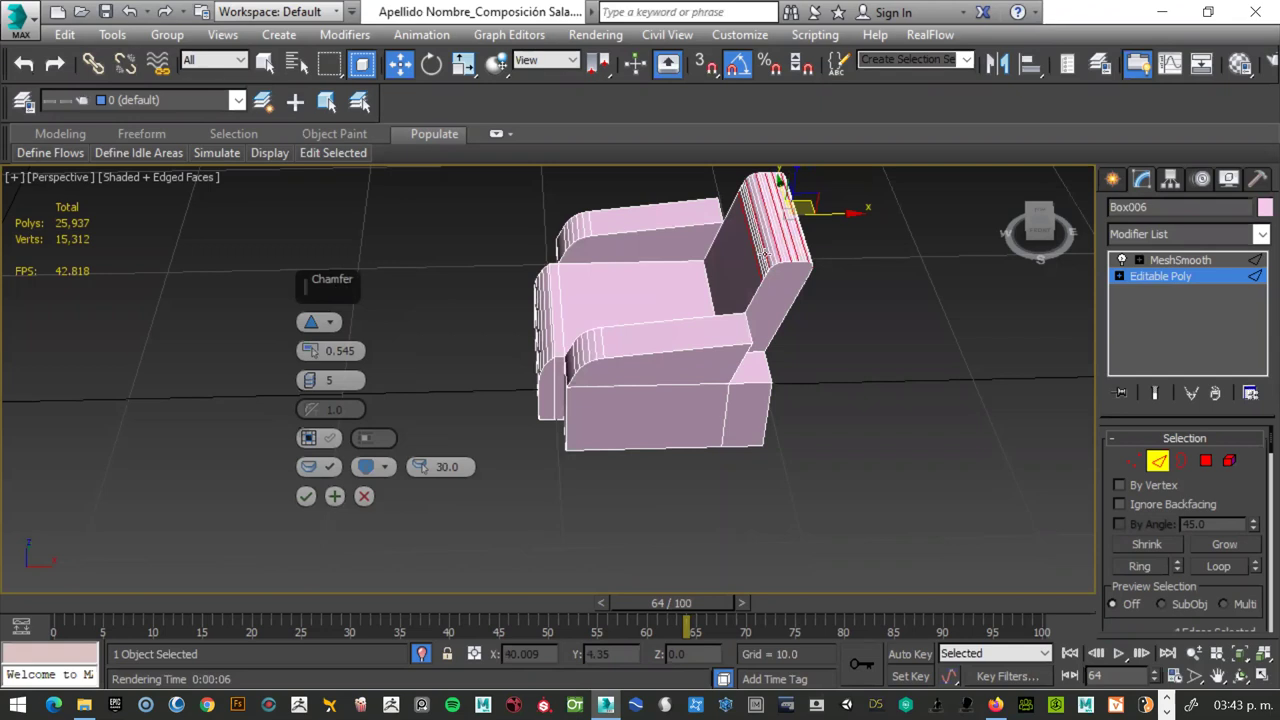
# - Select the arm-backrest corner edge, a backrest top edge, and edges on the arm's back and right side
pyautogui.click(740, 330)
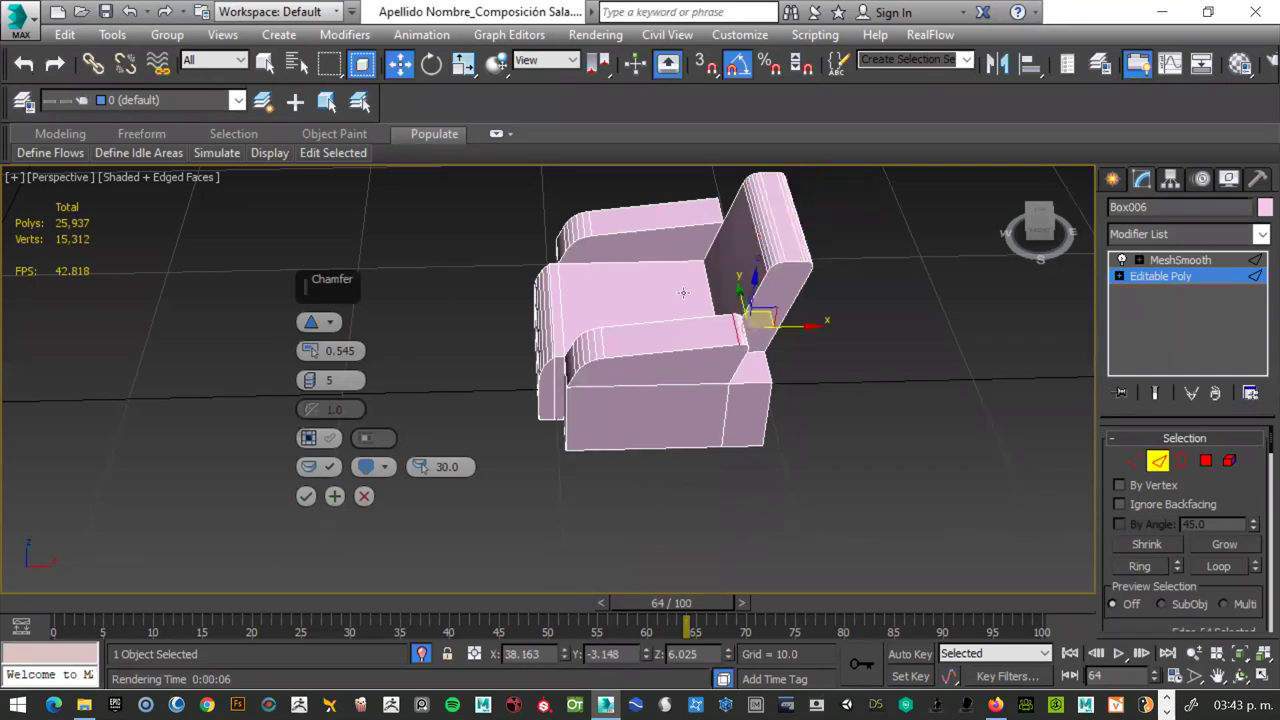
pyautogui.keyDown('ctrl'); pyautogui.click(718, 204); pyautogui.keyUp('ctrl')
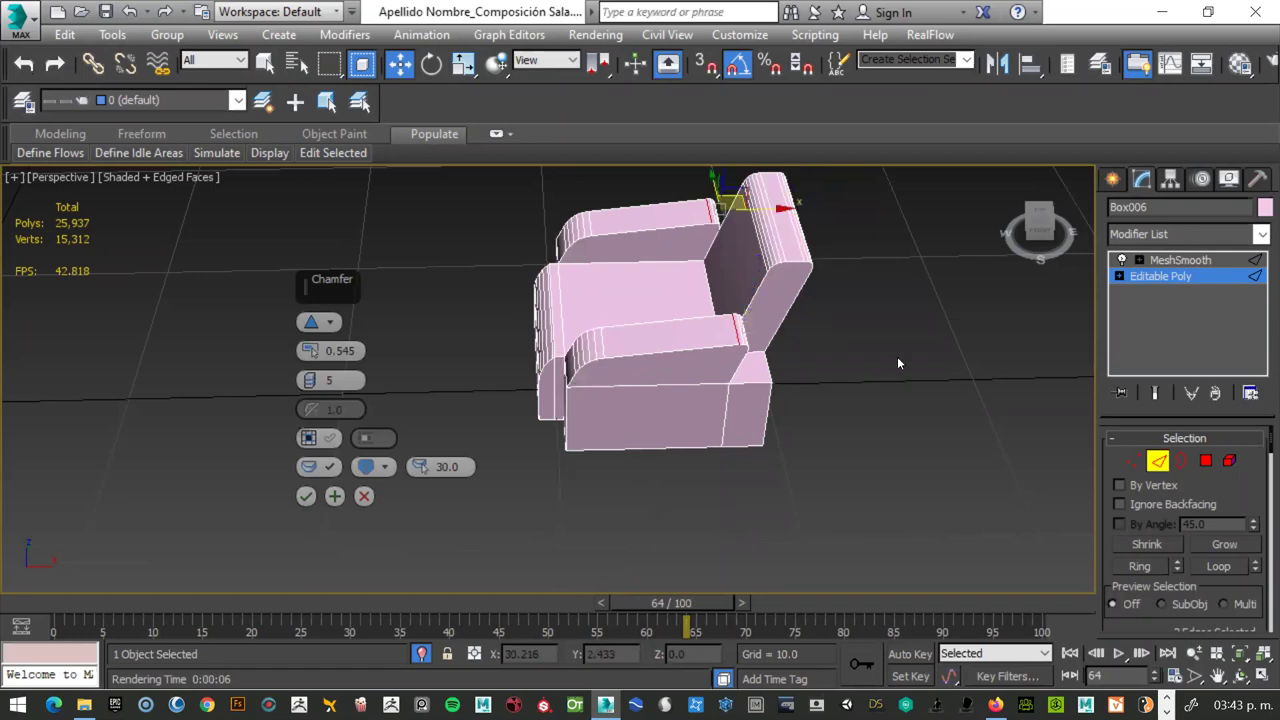
pyautogui.moveTo(982, 331)
pyautogui.keyDown('alt'); pyautogui.mouseDown(button='middle')
pyautogui.moveTo(916, 298)
pyautogui.moveTo(931, 299)
pyautogui.moveTo(869, 363)
pyautogui.moveTo(776, 366)
pyautogui.mouseUp(button='middle'); pyautogui.keyUp('alt')
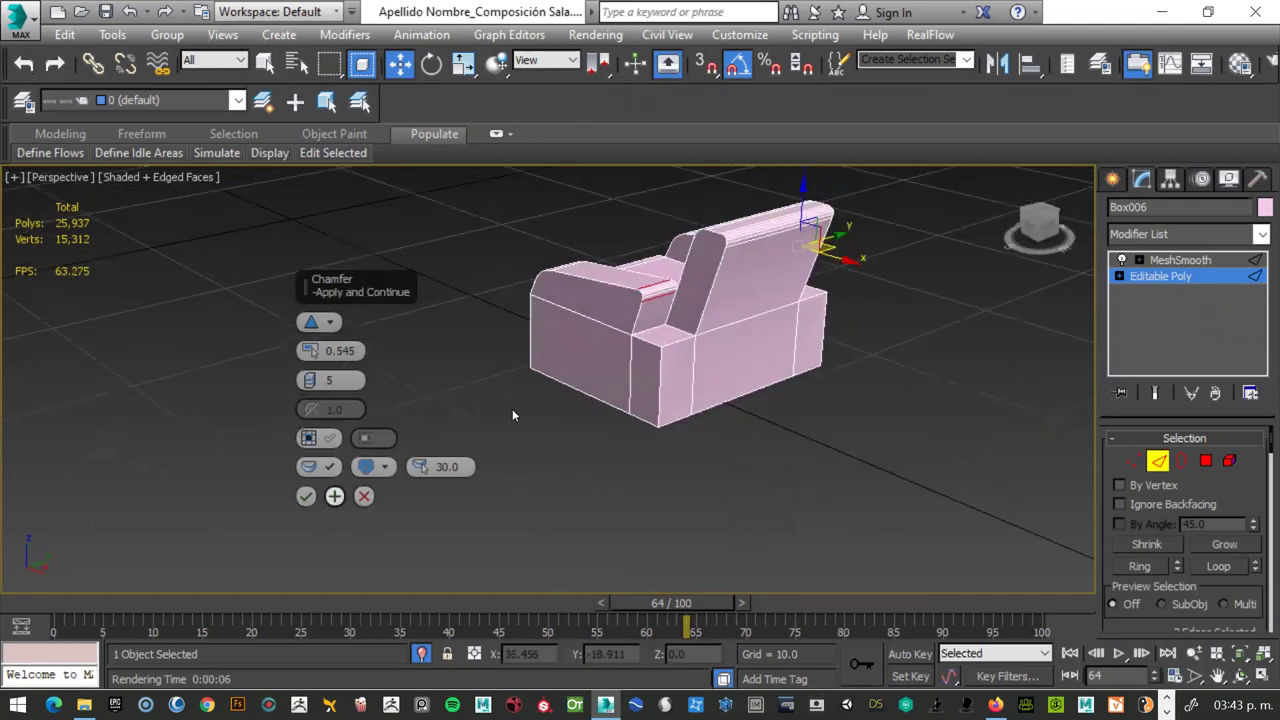
pyautogui.click(679, 340)
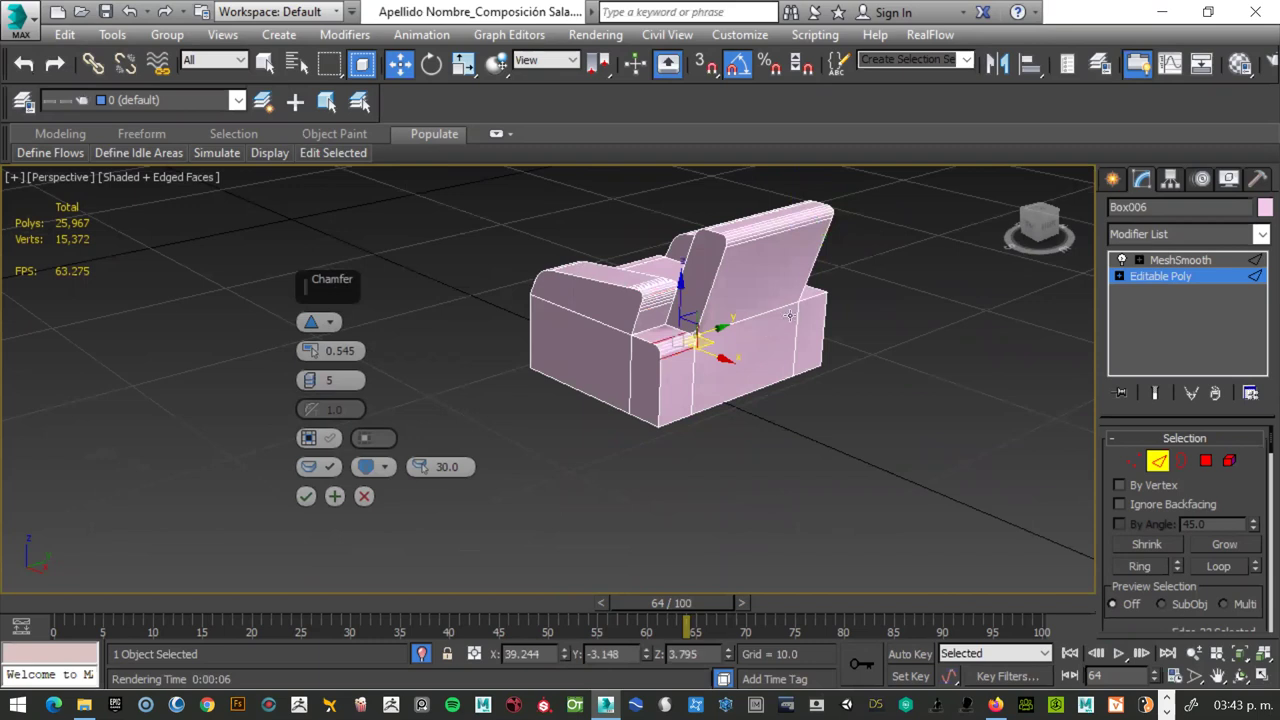
pyautogui.click(810, 300)
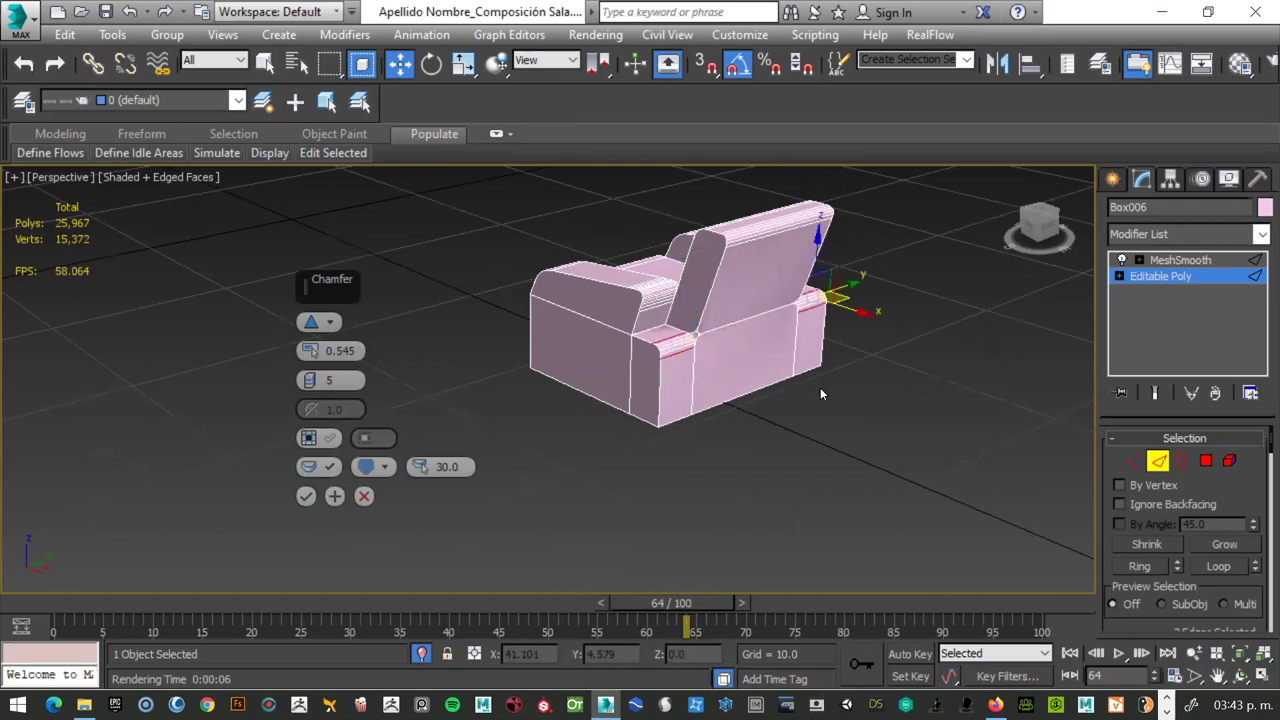
pyautogui.moveTo(506, 392)
pyautogui.mouseDown(button='middle')
pyautogui.moveTo(676, 459)
pyautogui.moveTo(954, 446)
pyautogui.moveTo(1010, 427)
pyautogui.moveTo(978, 380)
pyautogui.moveTo(583, 382)
pyautogui.moveTo(757, 346)
pyautogui.moveTo(643, 349)
pyautogui.moveTo(422, 393)
pyautogui.mouseUp(button='middle')
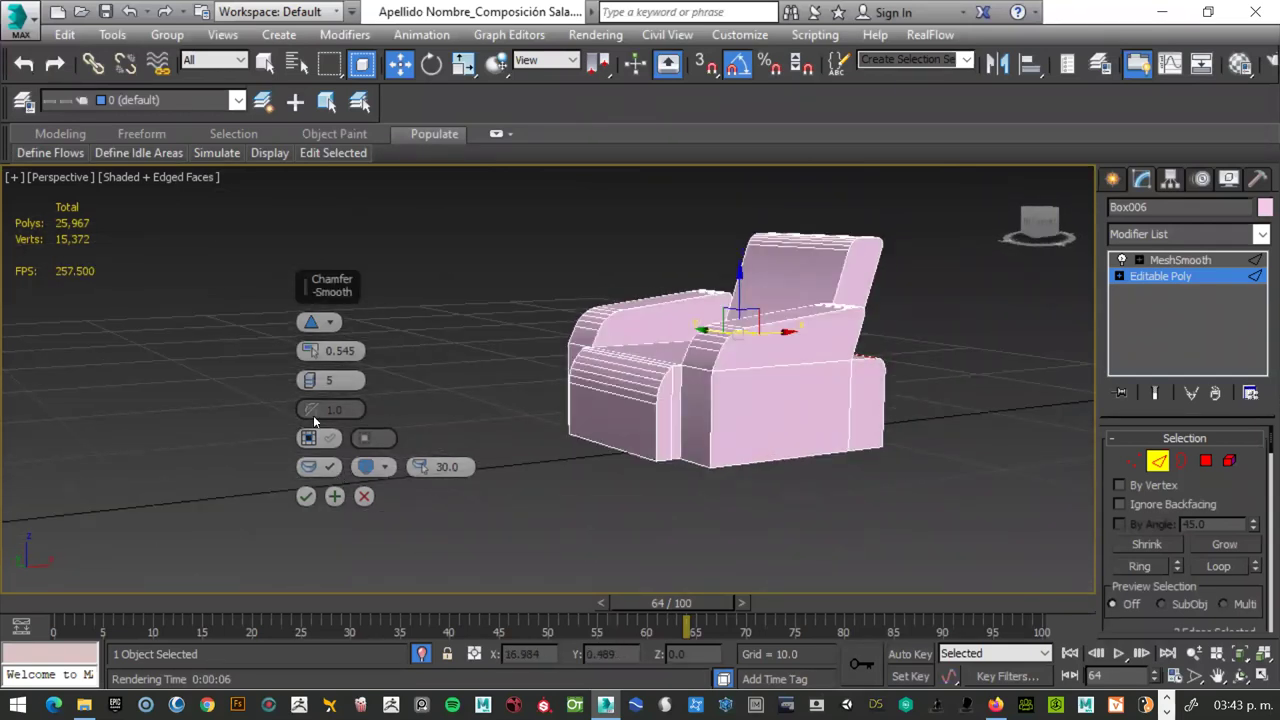
# - Apply the chamfer to the arm edges, then chamfer the armrest's lower front edge at 1.759 and commit
pyautogui.click(335, 496)
pyautogui.click(575, 461)
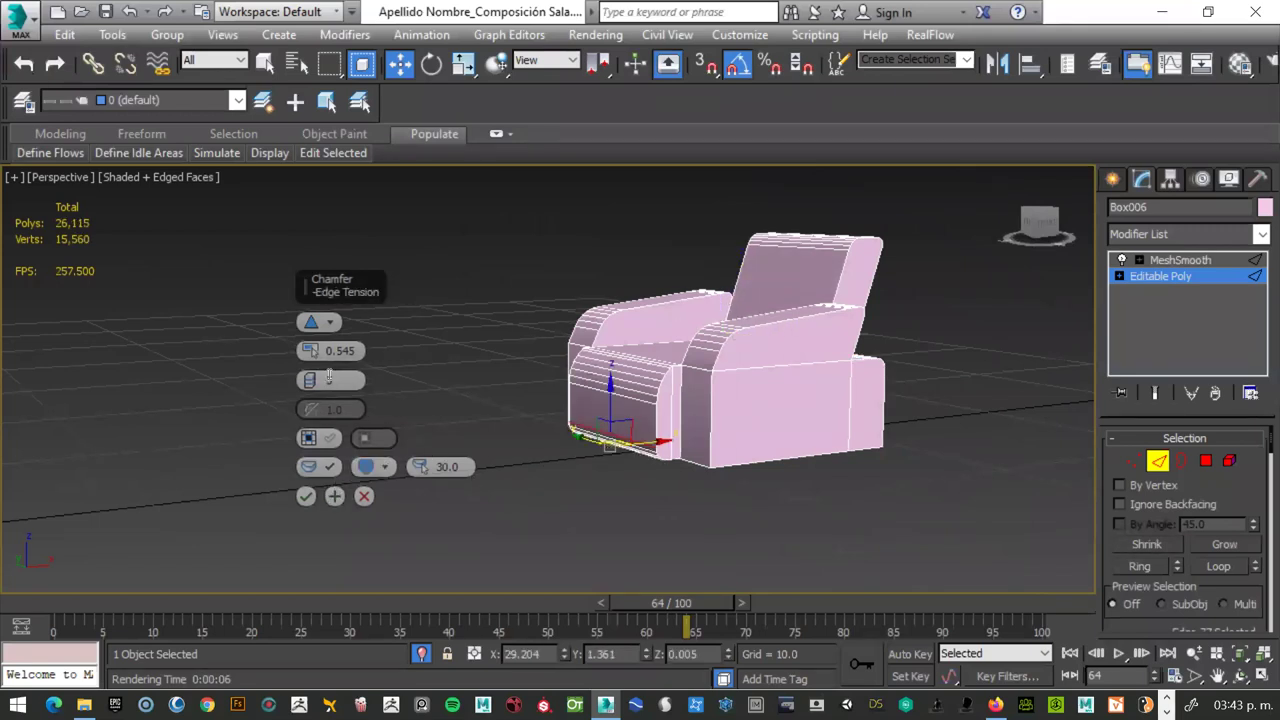
pyautogui.moveTo(310, 351); pyautogui.dragTo(313, 339)
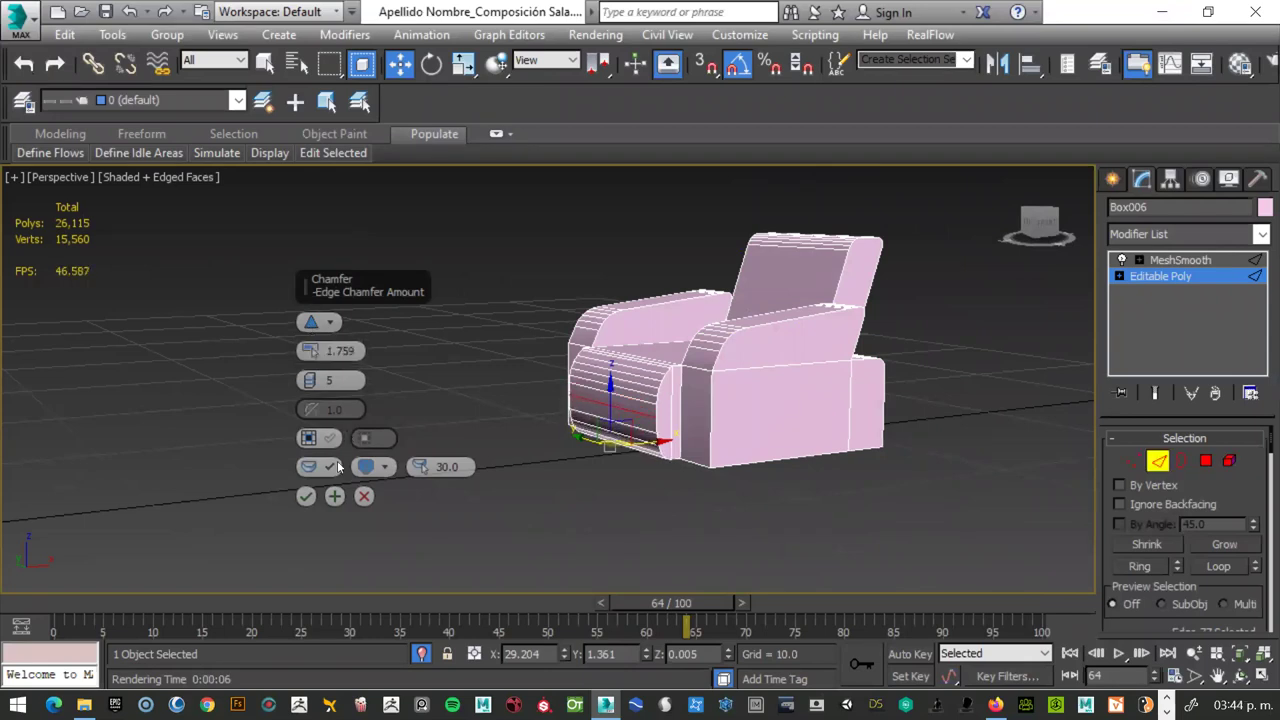
pyautogui.click(306, 496)
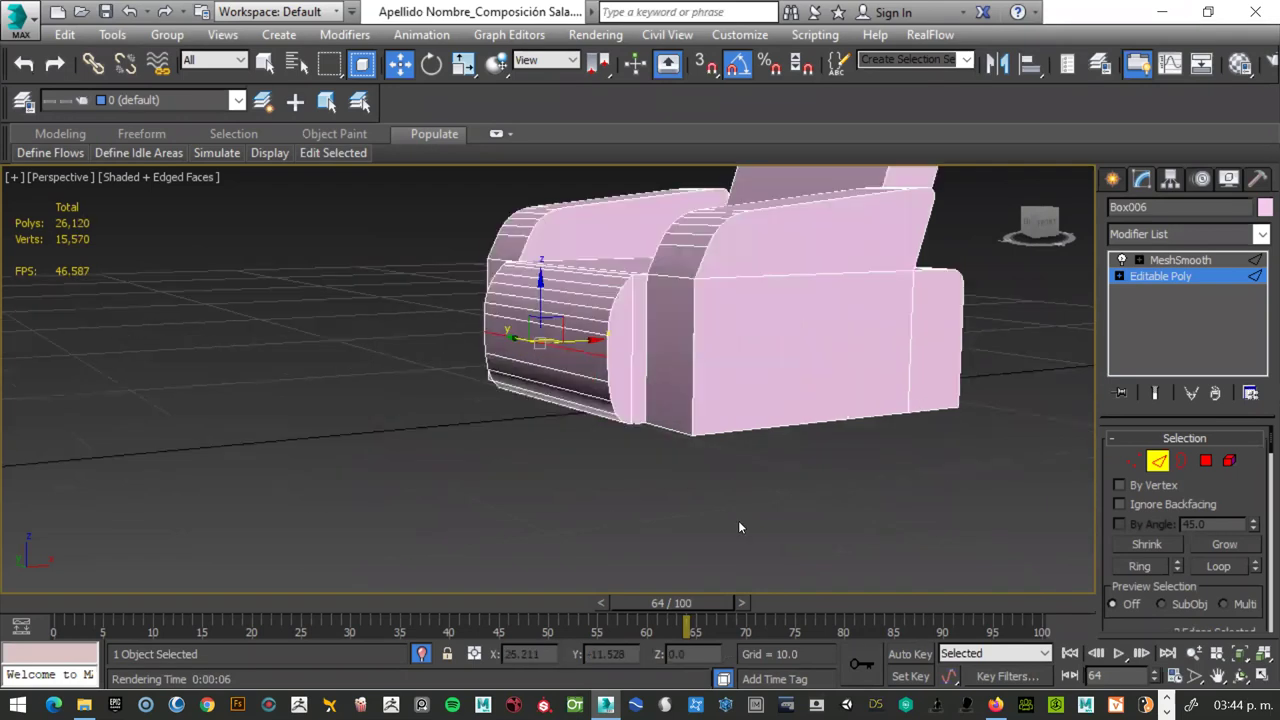
pyautogui.moveTo(584, 471)
pyautogui.keyDown('alt'); pyautogui.mouseDown(button='middle')
pyautogui.moveTo(878, 467)
pyautogui.moveTo(579, 460)
pyautogui.mouseUp(button='middle'); pyautogui.keyUp('alt')
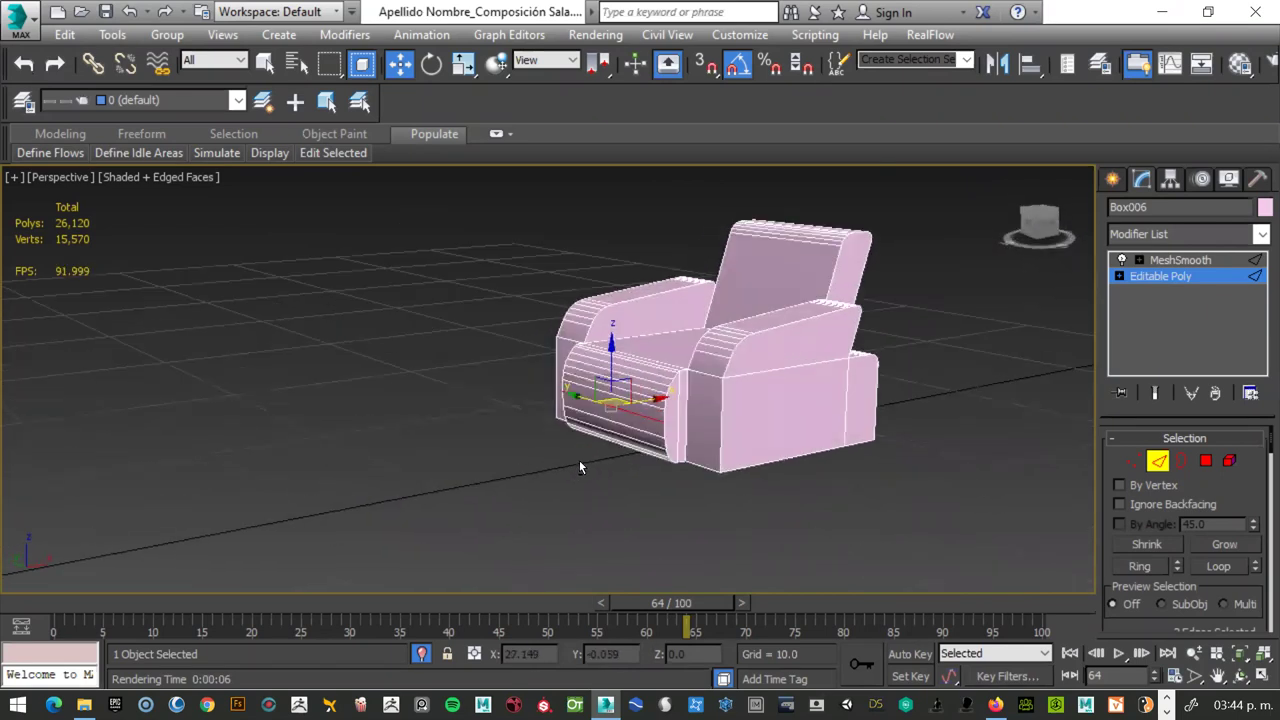
# - Dismiss the MeshSmooth memory error, remove that modifier, and deselect all edges
pyautogui.click(1180, 260)
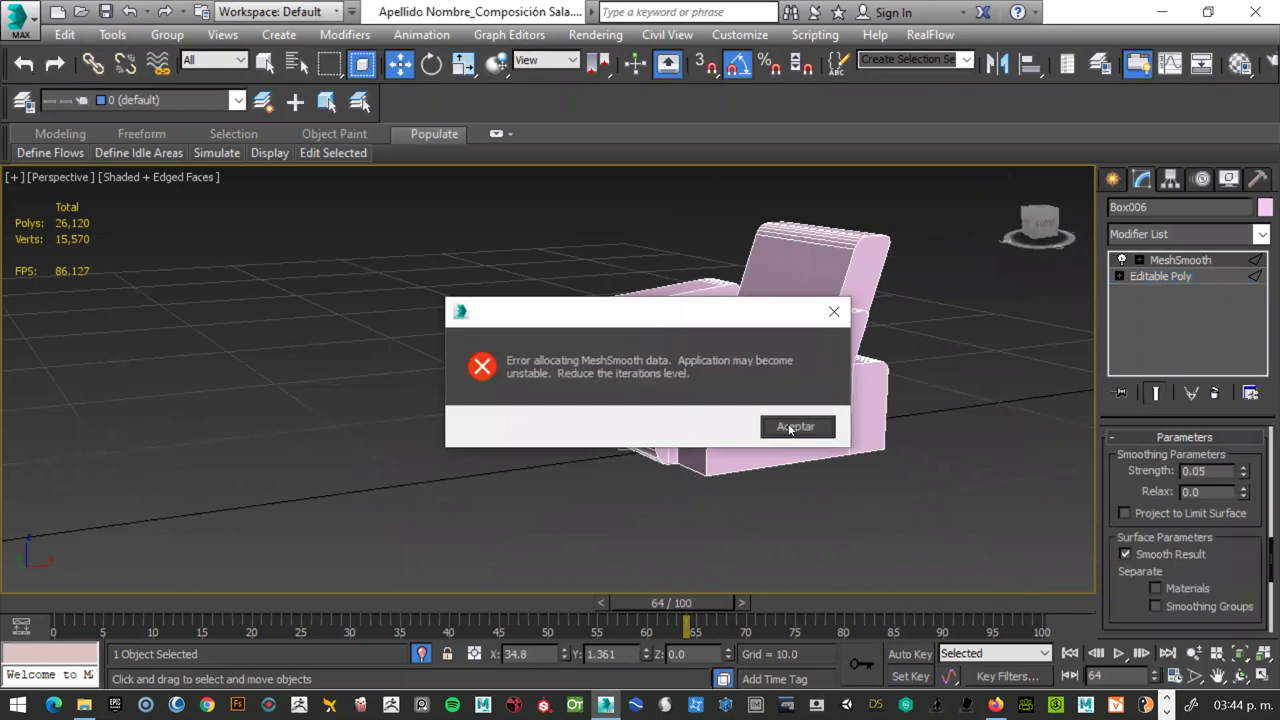
pyautogui.click(793, 427)
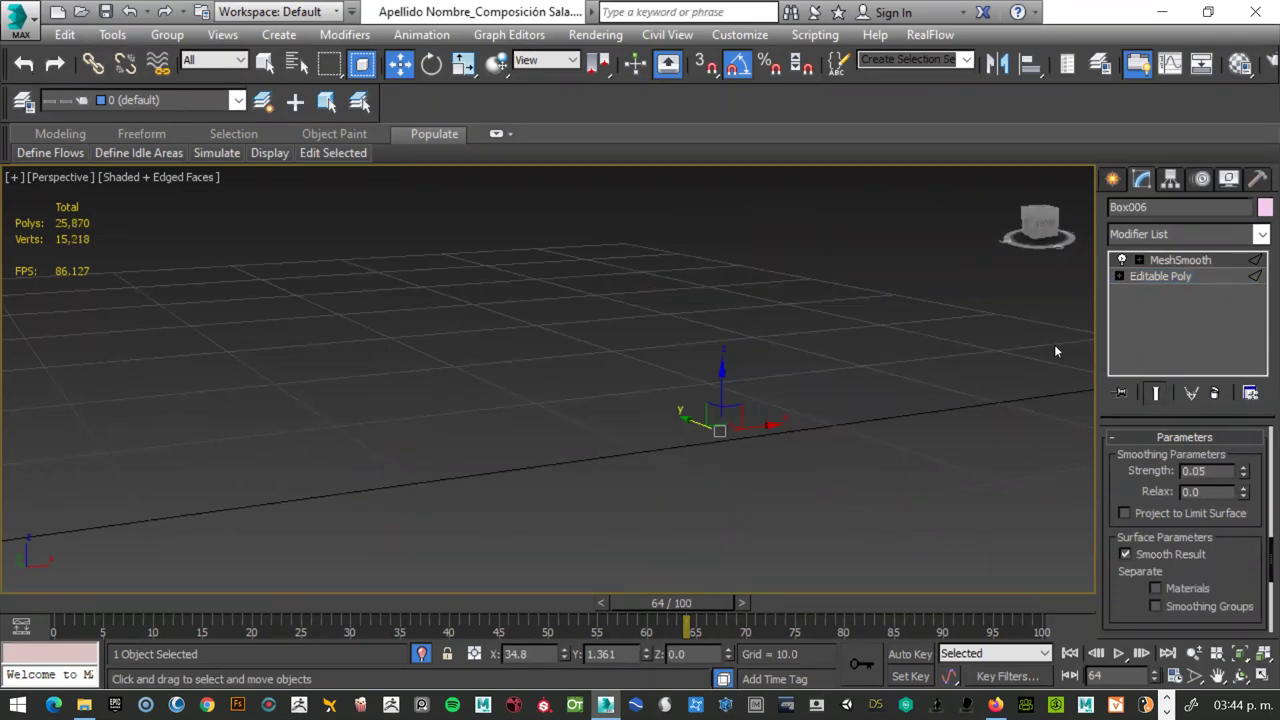
pyautogui.click(1177, 261)
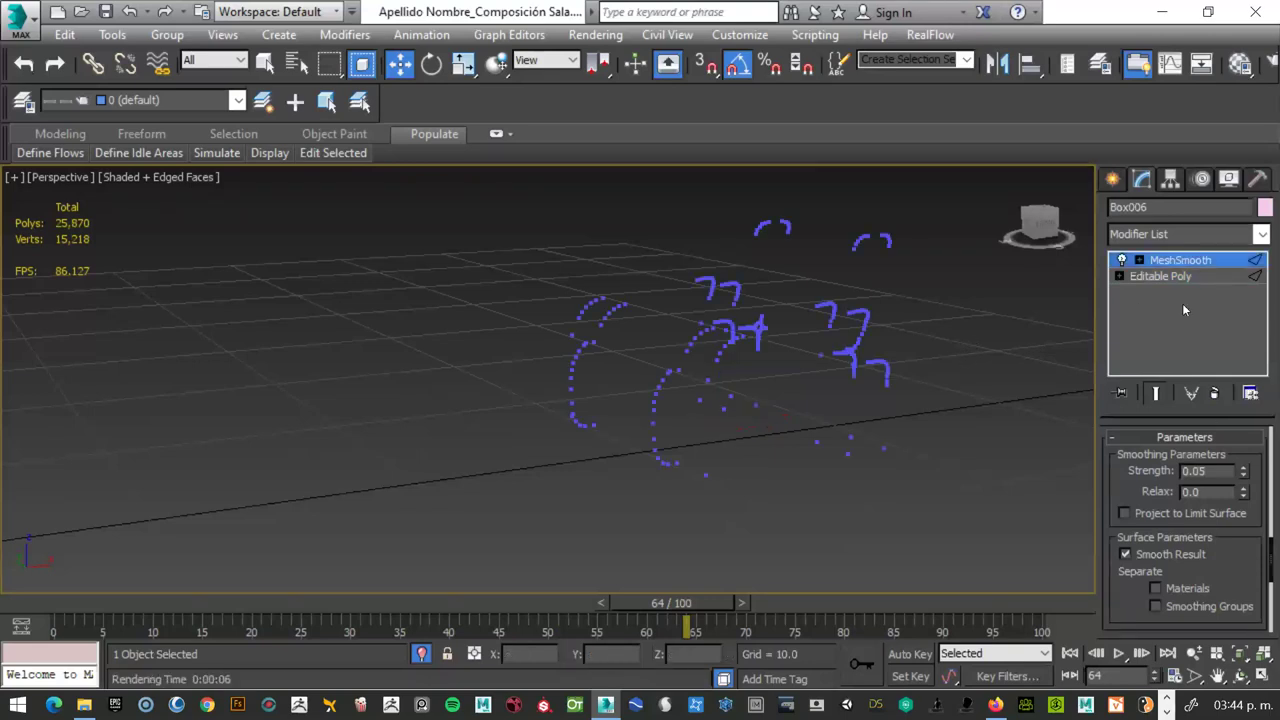
pyautogui.click(1214, 393)
pyautogui.click(978, 382)
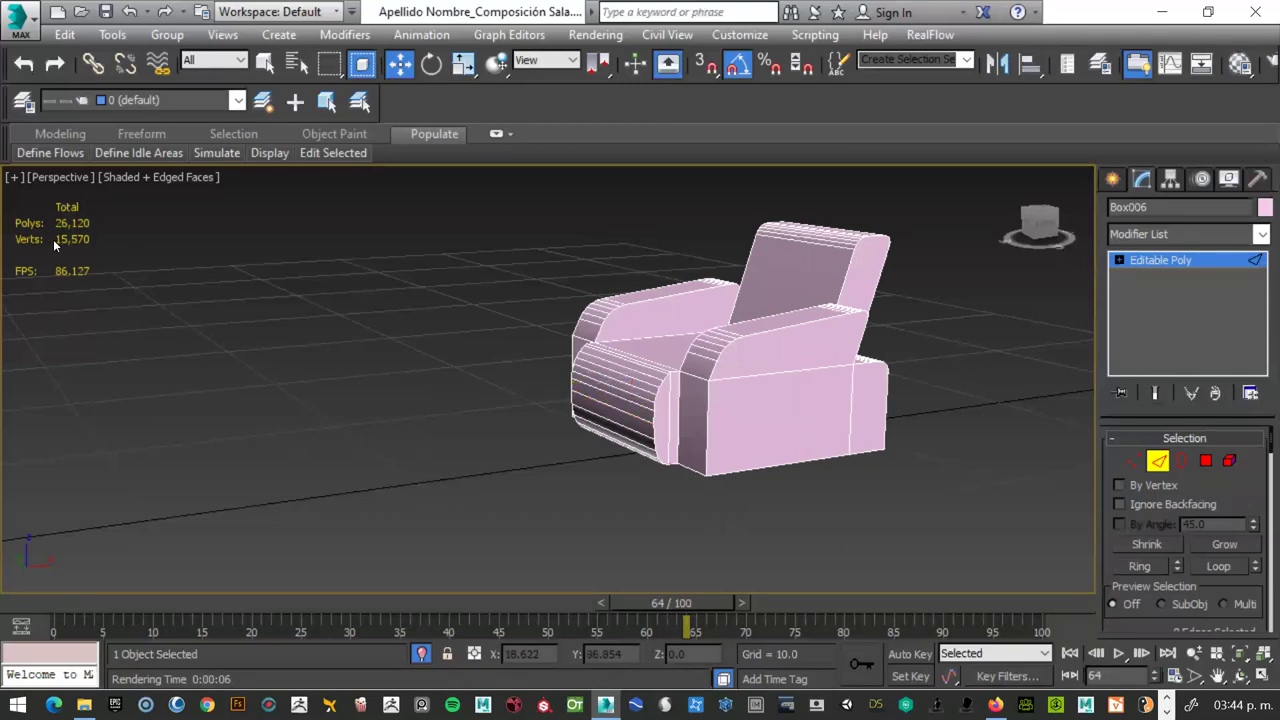
# - Browse the Modifier List, accidentally add PatchDeform, and remove it
pyautogui.click(1260, 234)
pyautogui.scroll(-1, 1257, 240)
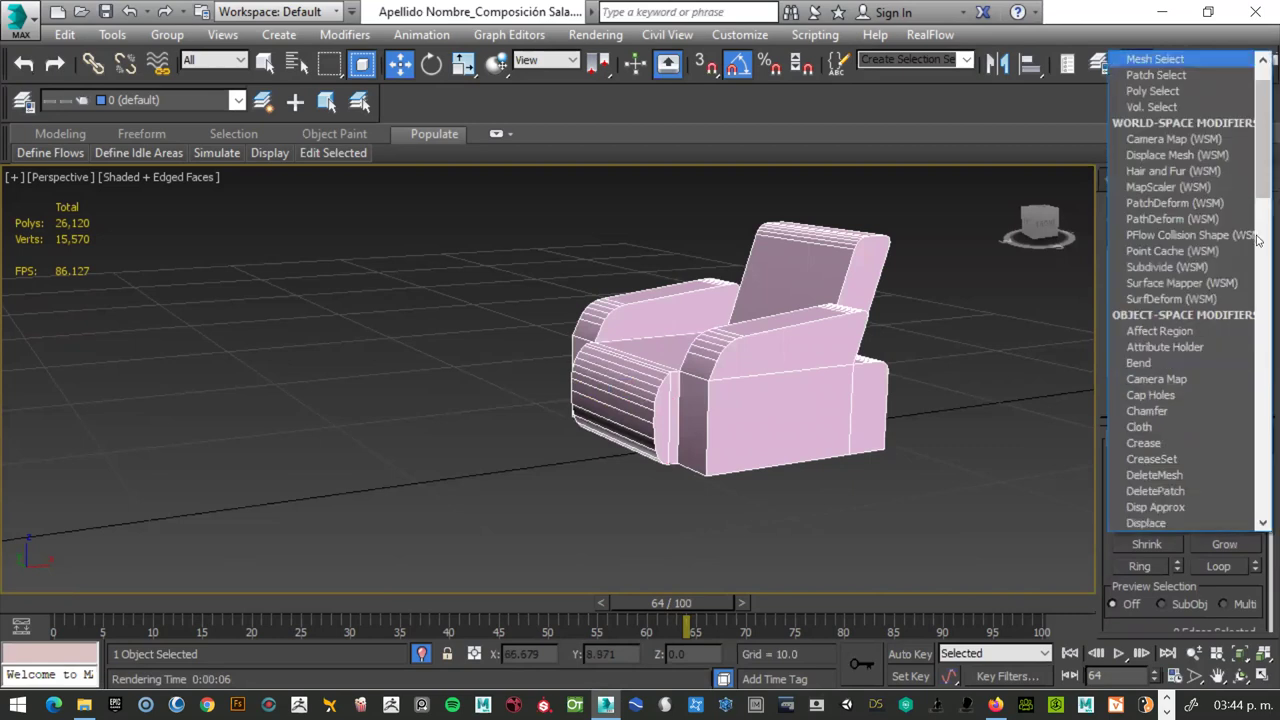
pyautogui.scroll(-3, 1257, 240)
pyautogui.scroll(-12, 1257, 240)
pyautogui.scroll(-1, 1257, 240)
pyautogui.scroll(-2, 1257, 240)
pyautogui.scroll(-1, 1257, 240)
pyautogui.click(1256, 240)
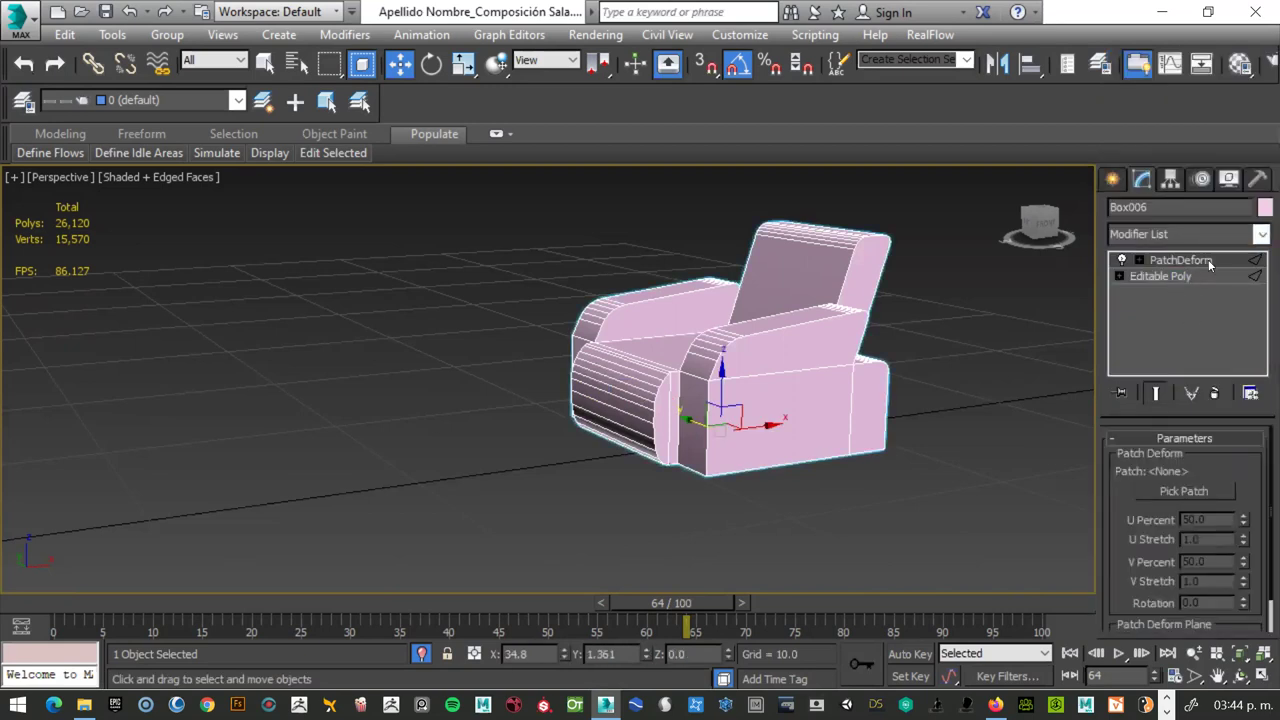
pyautogui.click(1215, 394)
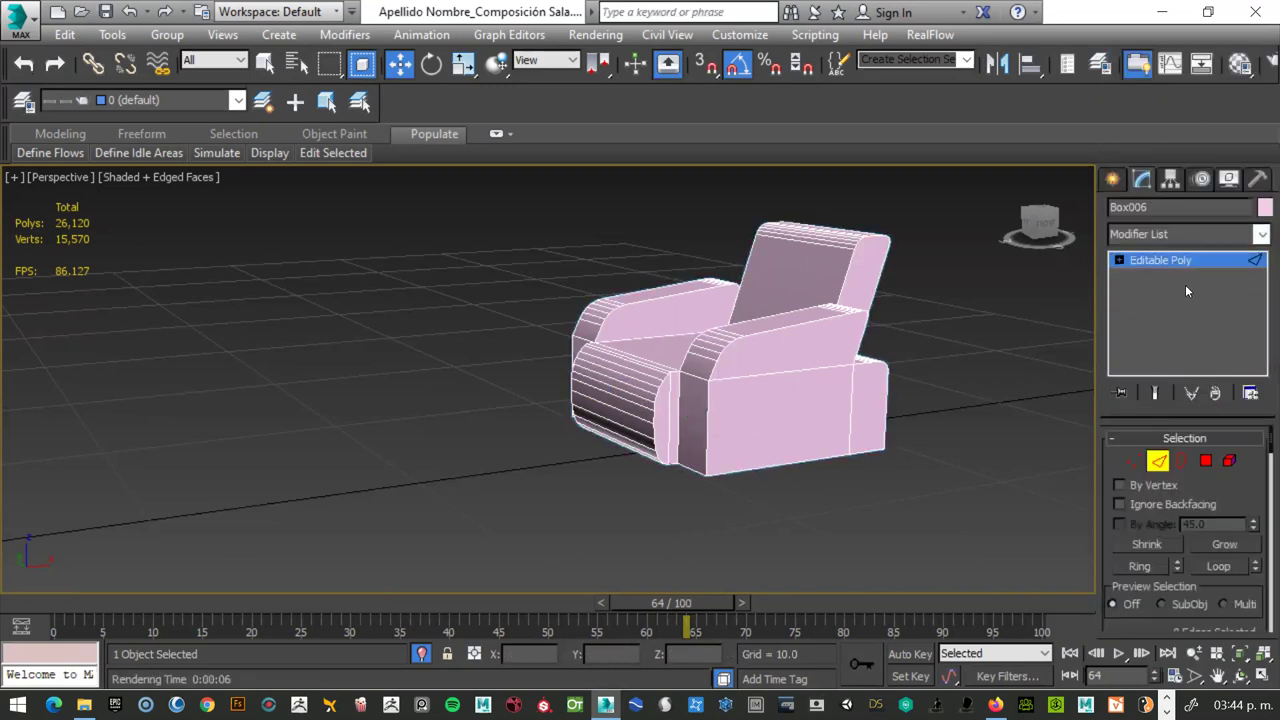
# - Add a new MeshSmooth modifier to the armchair from the Modifier List
pyautogui.click(1260, 234)
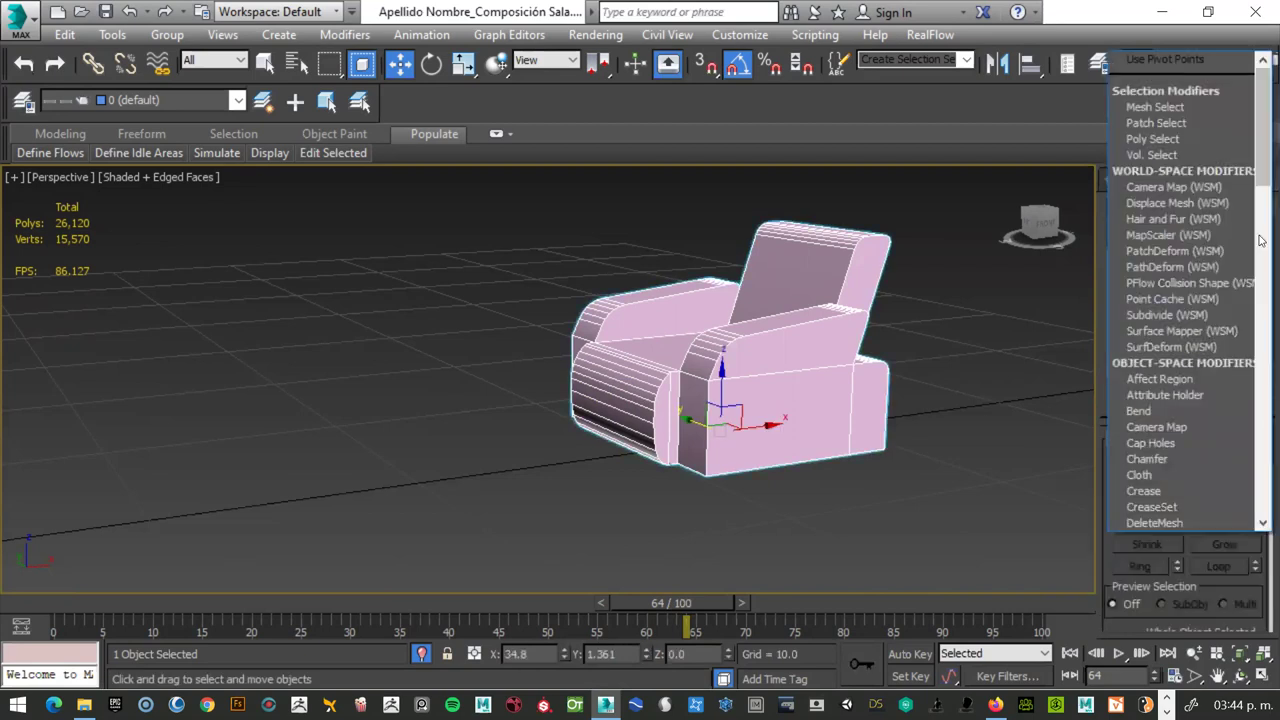
pyautogui.press('m')
pyautogui.press('a')
pyautogui.press('s')
pyautogui.press('Down')
pyautogui.press('Down')
pyautogui.press('Down')
pyautogui.press('Down')
pyautogui.press('Down')
pyautogui.press('Down')
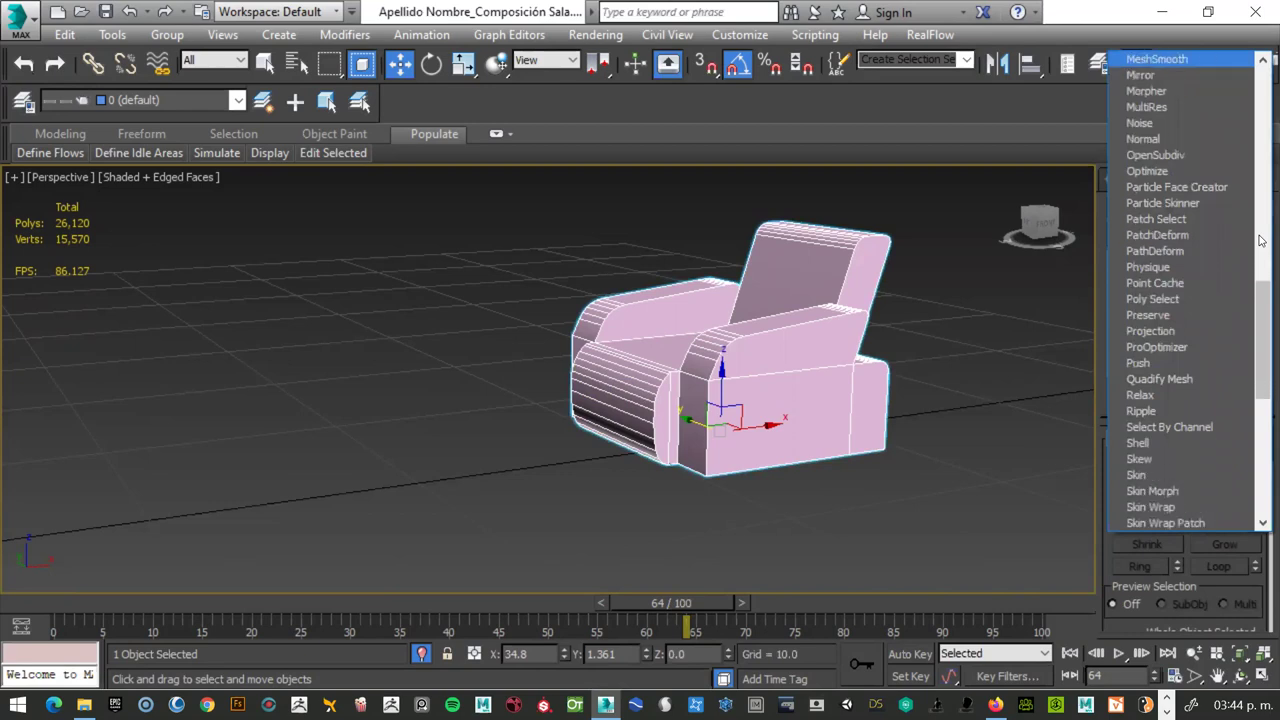
pyautogui.press('Return')
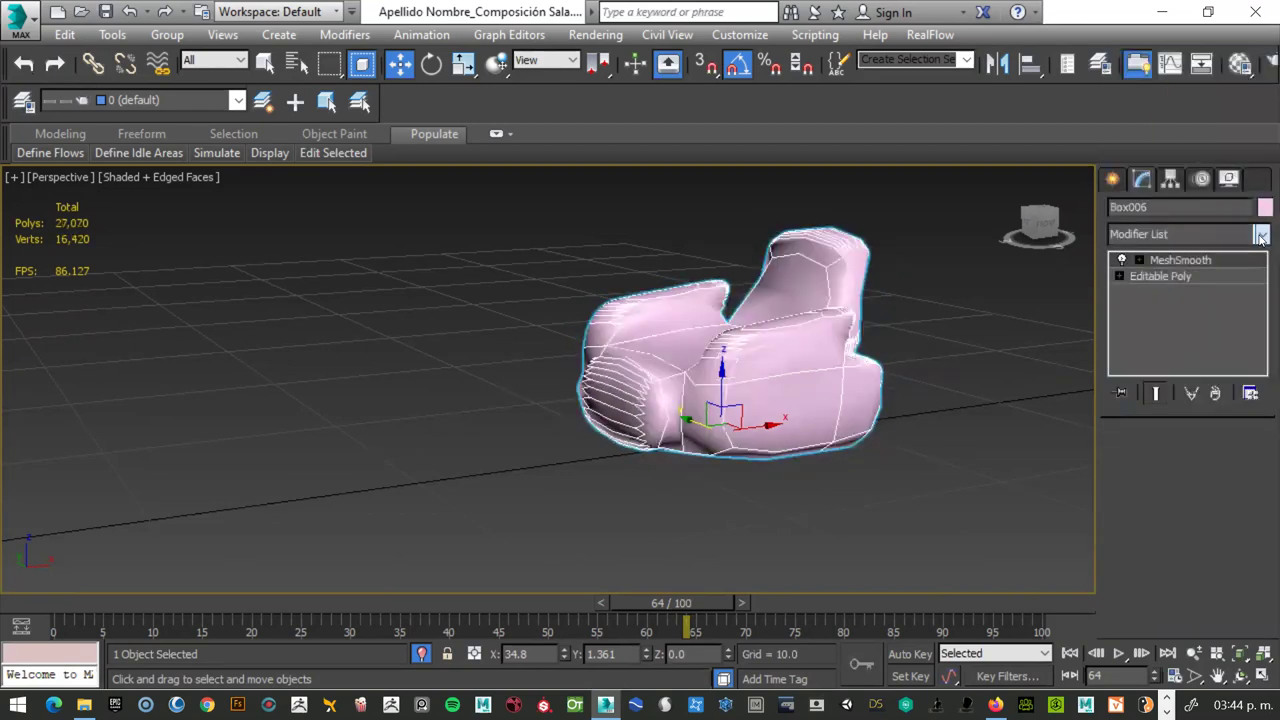